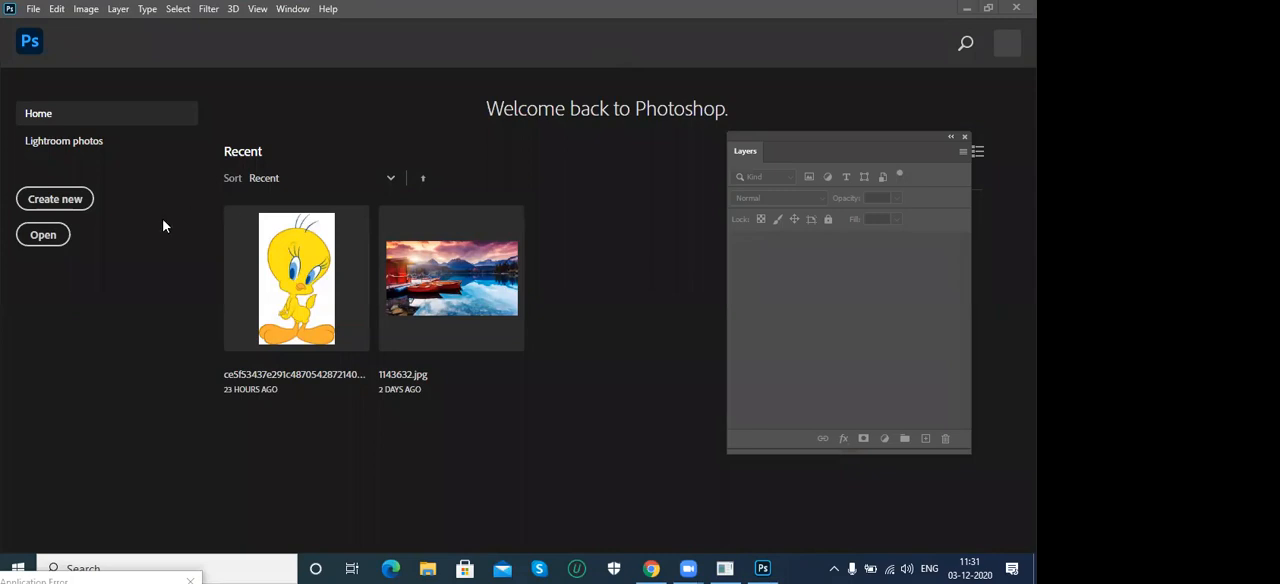
- Create a new white A4 document at 300 pixels/inch in RGB and close the floating Layers panel
{"action": "left_click", "coordinate": [67, 200]}
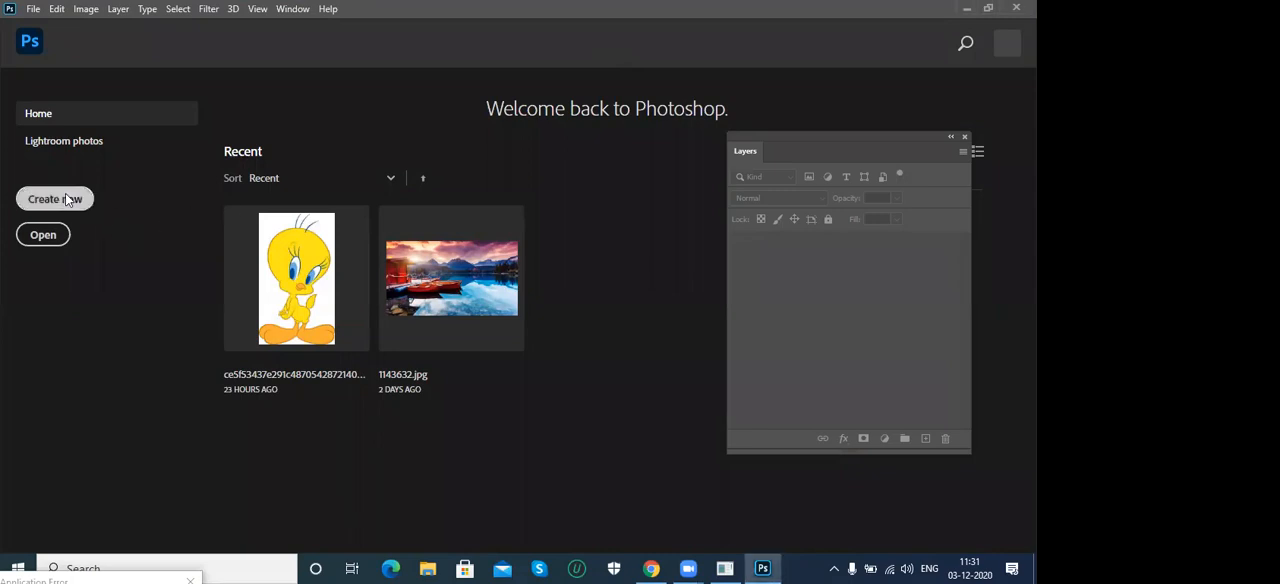
{"action": "left_click", "coordinate": [70, 200]}
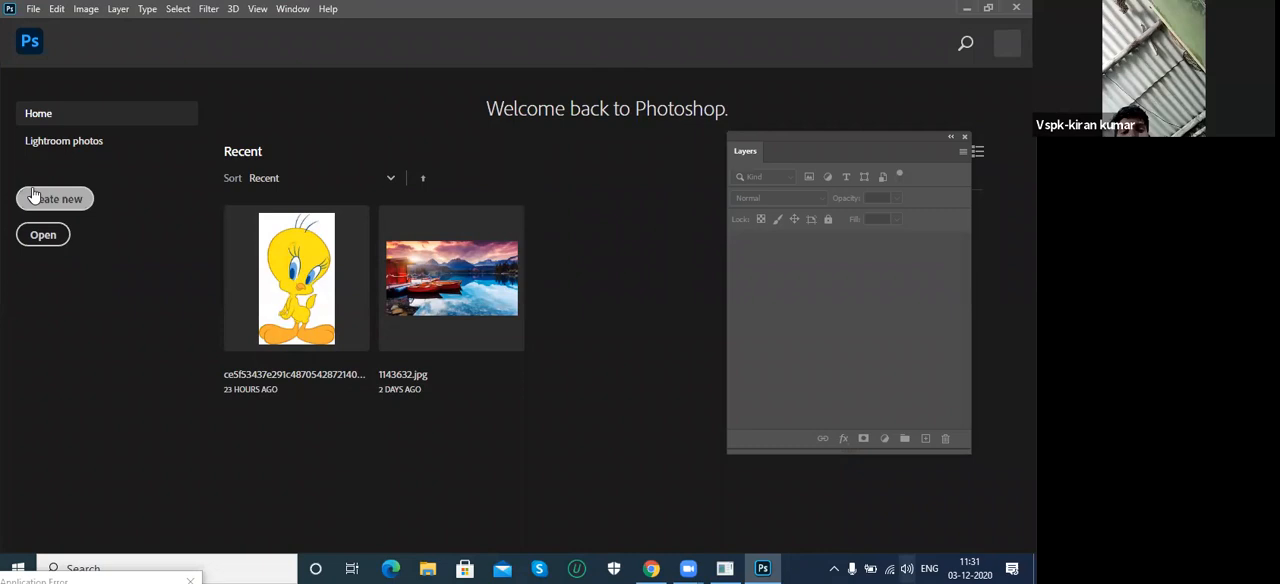
{"action": "left_click", "coordinate": [80, 204]}
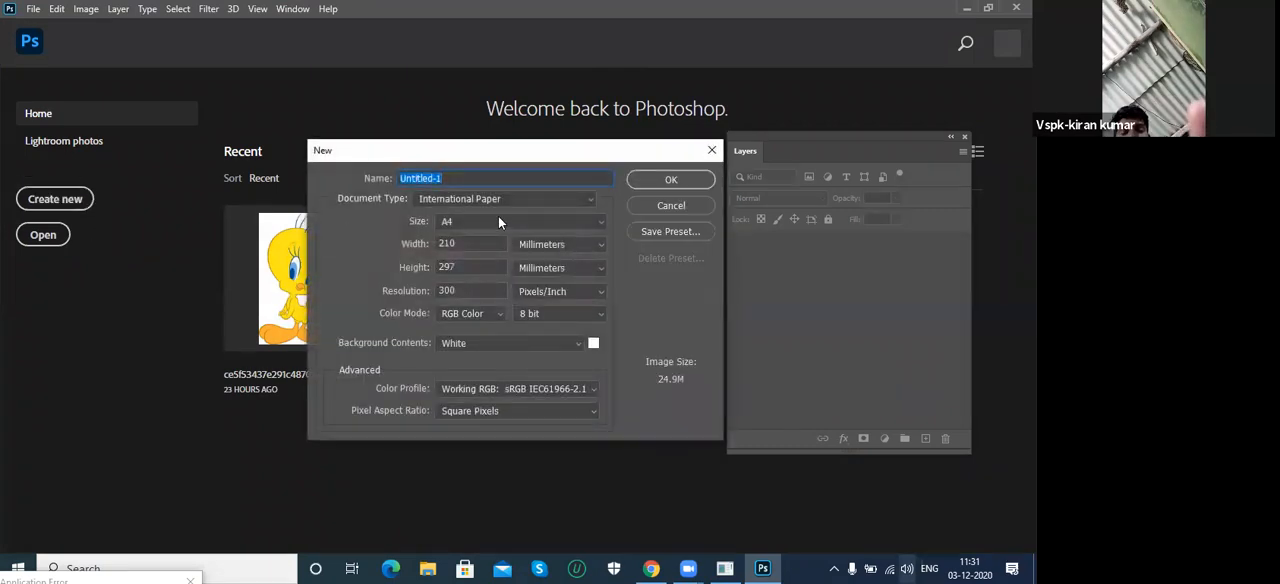
{"action": "left_click", "coordinate": [677, 181]}
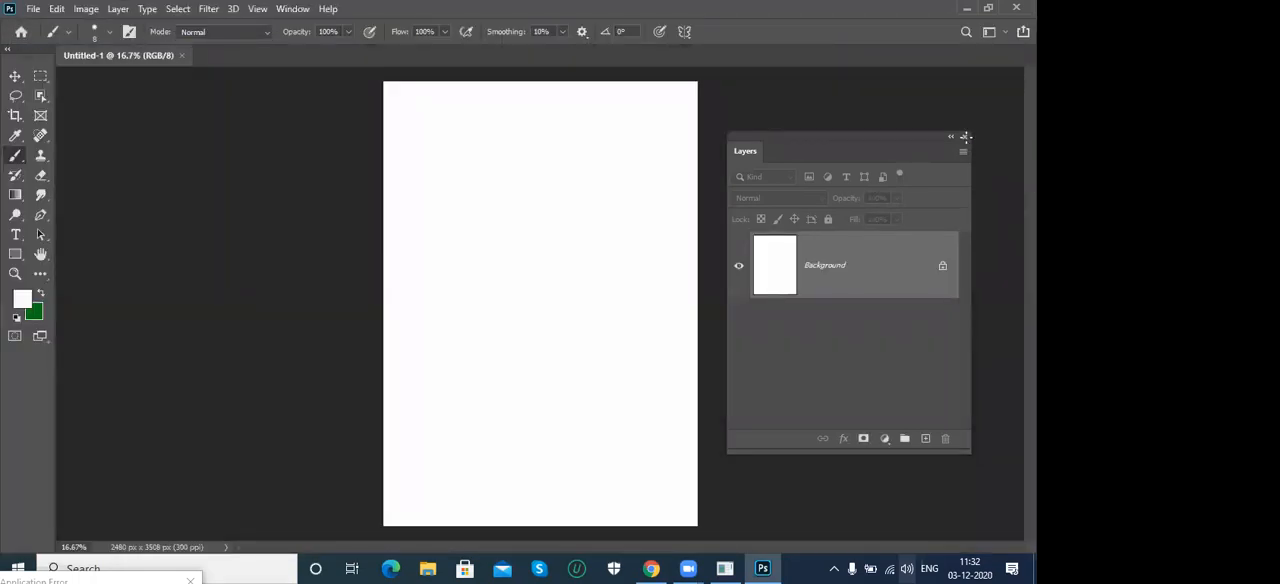
{"action": "left_click", "coordinate": [965, 137]}
- Enlarge the brush to 70 px and turn on vertical painting symmetry, keeping the default axis position
{"action": "left_click", "coordinate": [14, 159]}
{"action": "key", "text": "bracketright"}
{"action": "key", "text": "bracketright"}
{"action": "key", "text": "bracketright"}
{"action": "key", "text": "bracketright"}
{"action": "key", "text": "bracketright"}
{"action": "key", "text": "bracketright"}
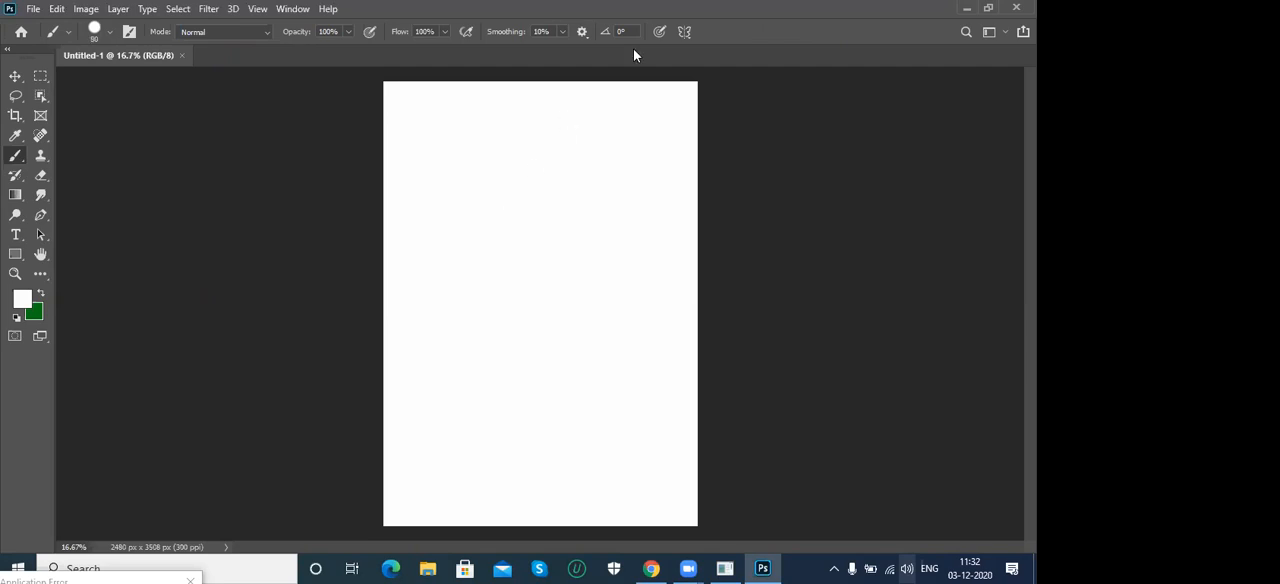
{"action": "left_click", "coordinate": [686, 32]}
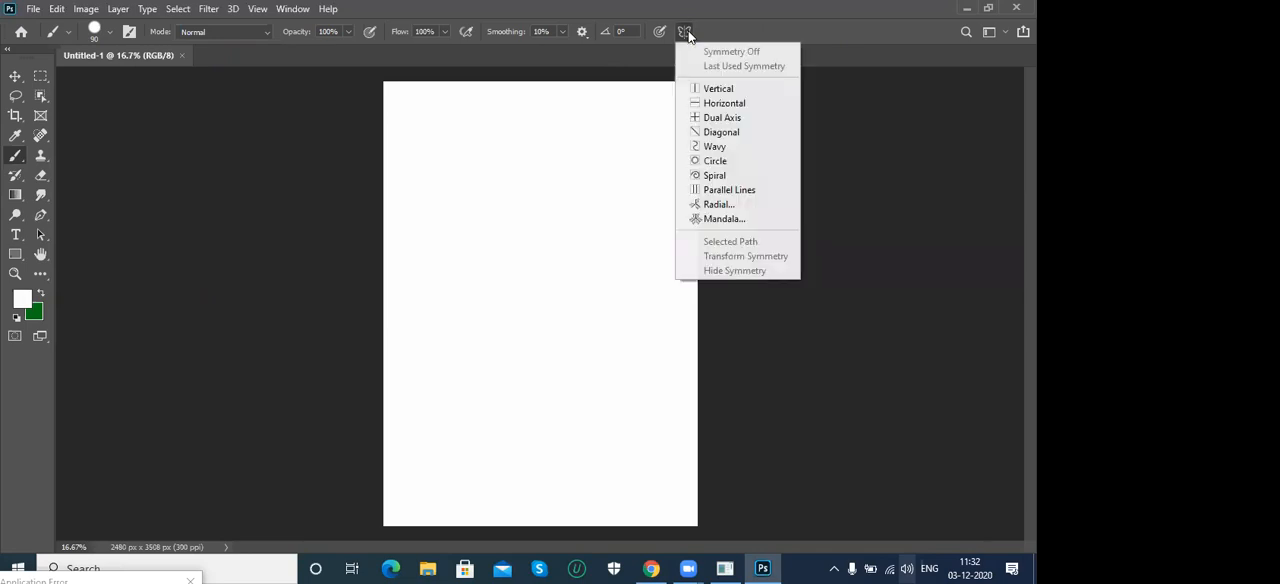
{"action": "left_click", "coordinate": [721, 92]}
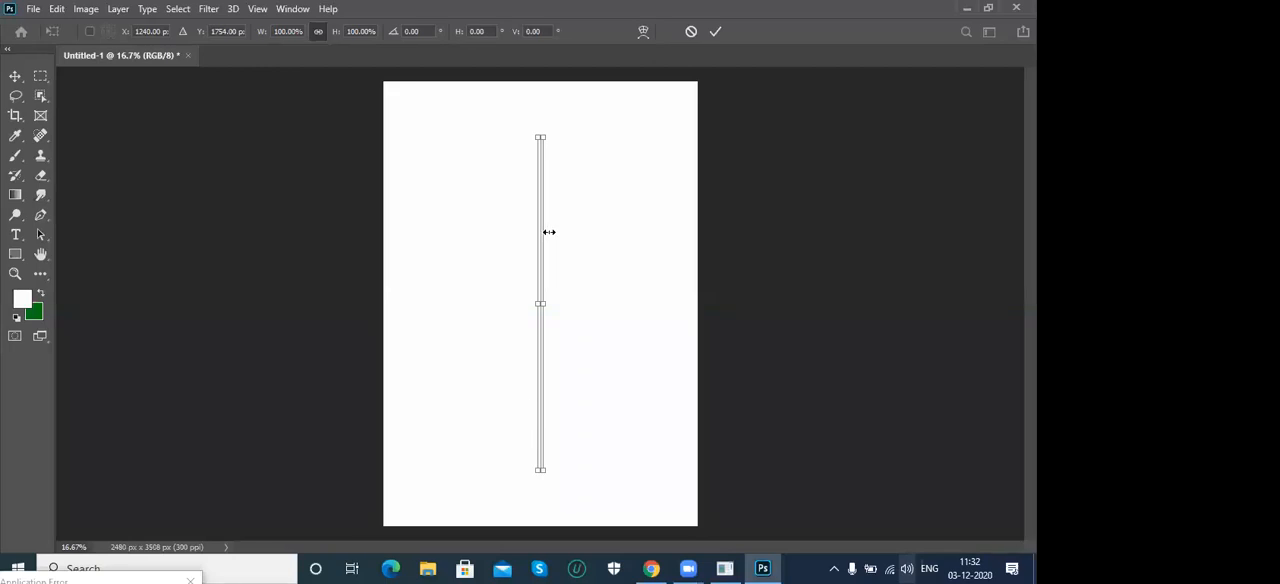
{"action": "key", "text": "Return"}
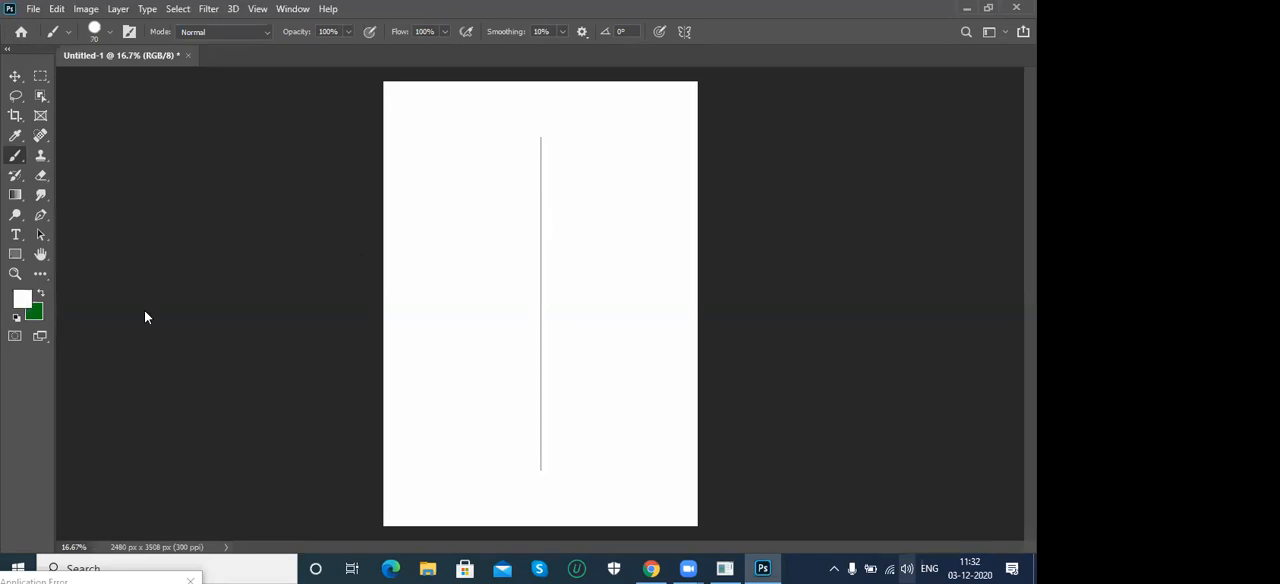
- Set the foreground colour to orange and paint a mirrored, horned face outline across the upper half of the page
{"action": "left_click", "coordinate": [22, 298]}
{"action": "left_click", "coordinate": [718, 204]}
{"action": "left_click", "coordinate": [914, 178]}
{"action": "mouse_move", "coordinate": [540, 194]}
{"action": "left_mouse_down"}
{"action": "mouse_move", "coordinate": [601, 132]}
{"action": "mouse_move", "coordinate": [672, 148]}
{"action": "mouse_move", "coordinate": [634, 180]}
{"action": "mouse_move", "coordinate": [654, 262]}
{"action": "mouse_move", "coordinate": [539, 324]}
{"action": "left_mouse_up"}
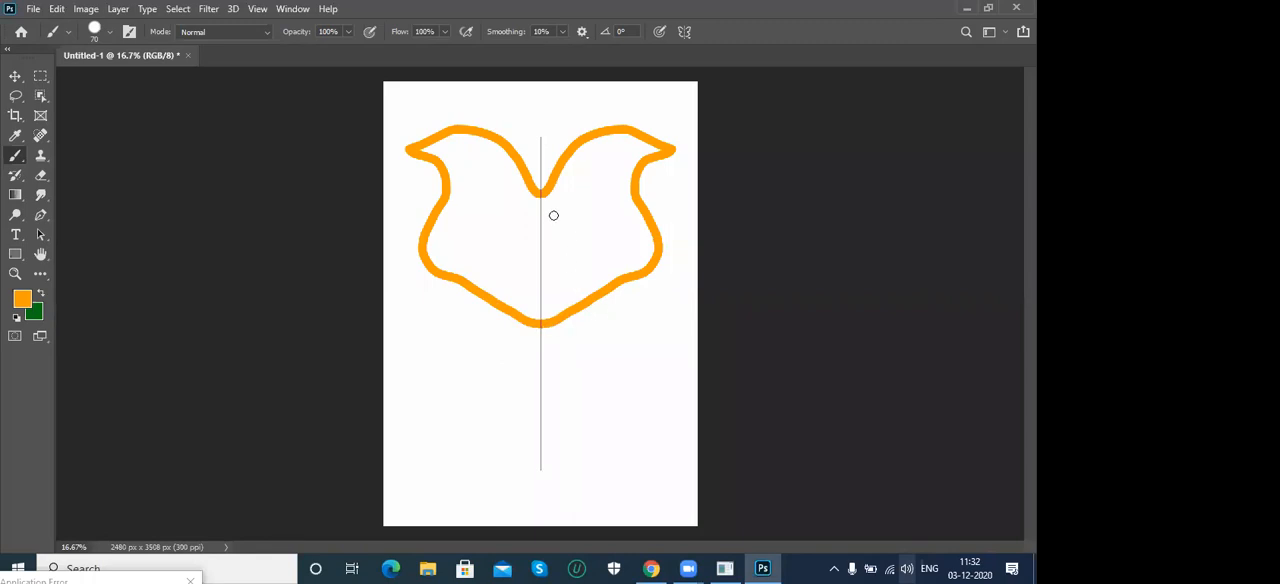
- Reduce the brush to 30 px and paint mirrored inner details inside the outline: curved horns, a snout, short marks and teardrop shapes
{"action": "key", "text": "bracketleft"}
{"action": "key", "text": "bracketleft"}
{"action": "key", "text": "bracketleft"}
{"action": "mouse_move", "coordinate": [540, 222]}
{"action": "left_mouse_down"}
{"action": "mouse_move", "coordinate": [551, 234]}
{"action": "mouse_move", "coordinate": [595, 226]}
{"action": "mouse_move", "coordinate": [603, 171]}
{"action": "mouse_move", "coordinate": [617, 206]}
{"action": "mouse_move", "coordinate": [606, 240]}
{"action": "mouse_move", "coordinate": [560, 265]}
{"action": "mouse_move", "coordinate": [565, 297]}
{"action": "mouse_move", "coordinate": [544, 317]}
{"action": "left_mouse_up"}
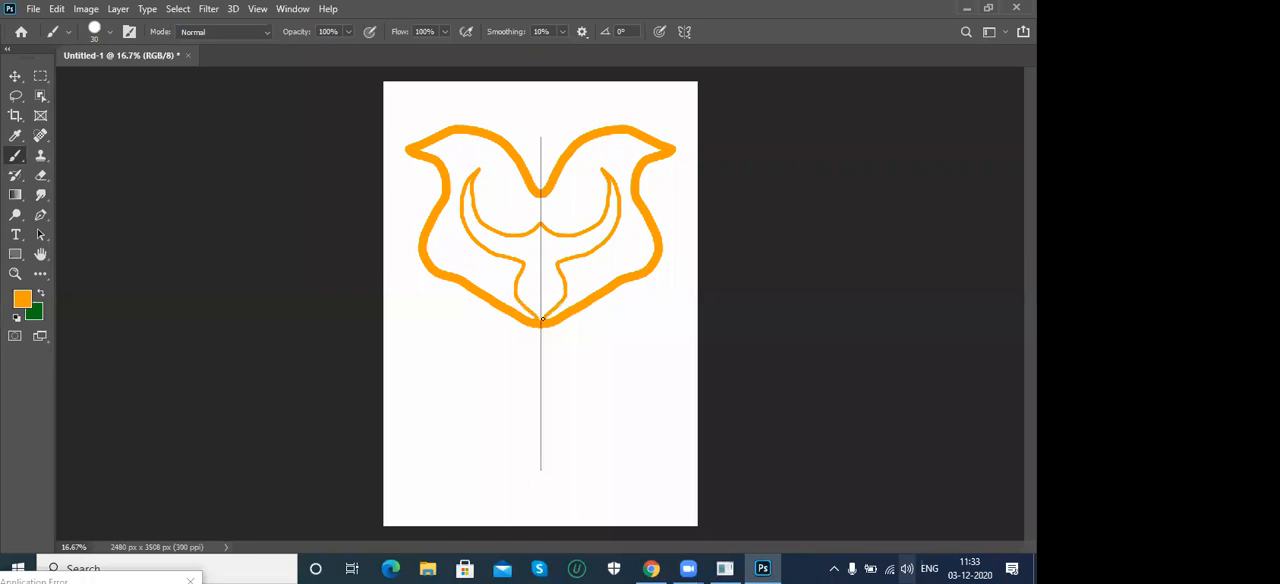
{"action": "left_click_drag", "start_coordinate": [553, 276], "coordinate": [555, 273]}
{"action": "mouse_move", "coordinate": [491, 221]}
{"action": "left_mouse_down"}
{"action": "mouse_move", "coordinate": [489, 176]}
{"action": "mouse_move", "coordinate": [508, 222]}
{"action": "mouse_move", "coordinate": [488, 218]}
{"action": "left_mouse_up"}
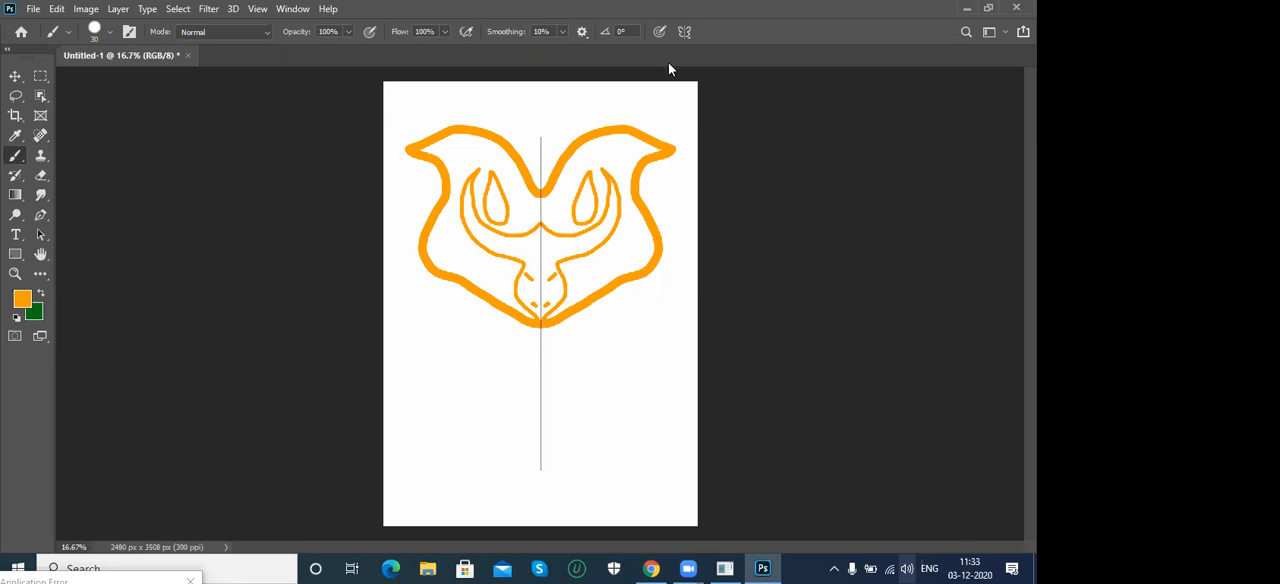
- Turn painting symmetry off and try an unmirrored freehand stroke below the face, then undo it
{"action": "left_click", "coordinate": [685, 33]}
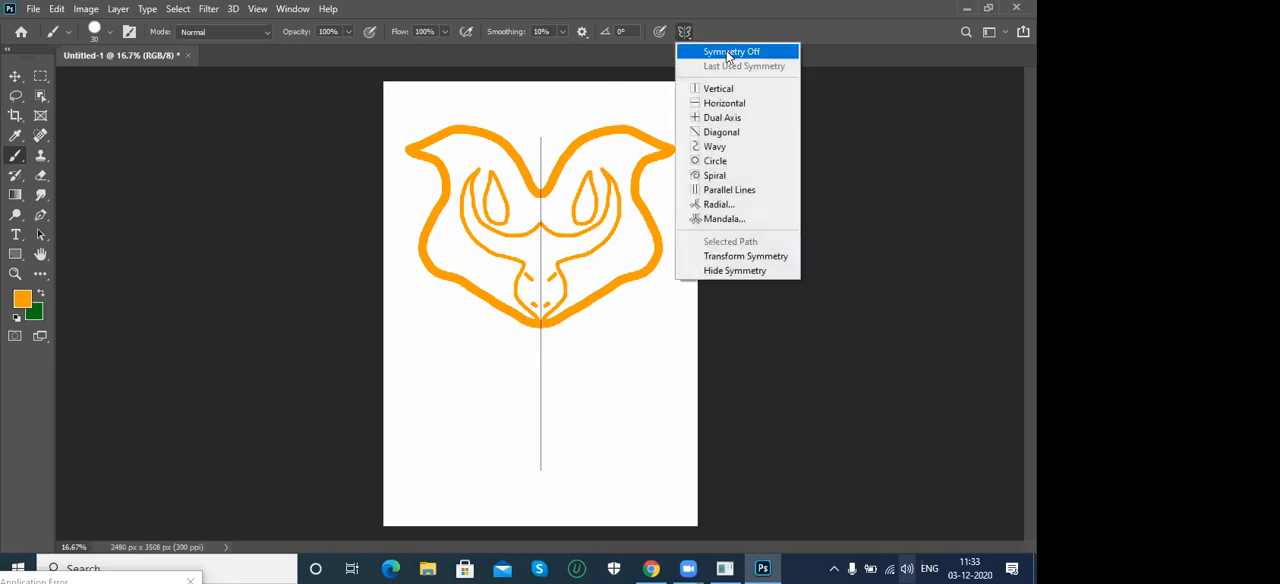
{"action": "left_click", "coordinate": [728, 52]}
{"action": "mouse_move", "coordinate": [558, 361]}
{"action": "left_mouse_down"}
{"action": "mouse_move", "coordinate": [626, 322]}
{"action": "mouse_move", "coordinate": [552, 371]}
{"action": "mouse_move", "coordinate": [464, 367]}
{"action": "mouse_move", "coordinate": [468, 422]}
{"action": "mouse_move", "coordinate": [520, 417]}
{"action": "left_mouse_up"}
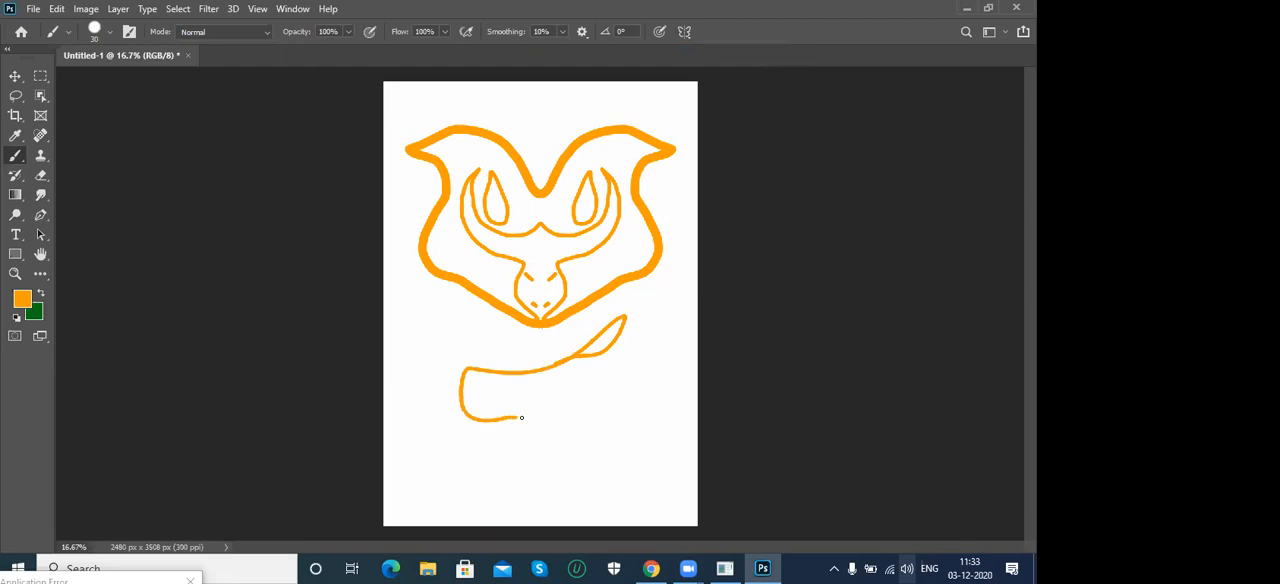
{"action": "key", "text": "ctrl+z"}
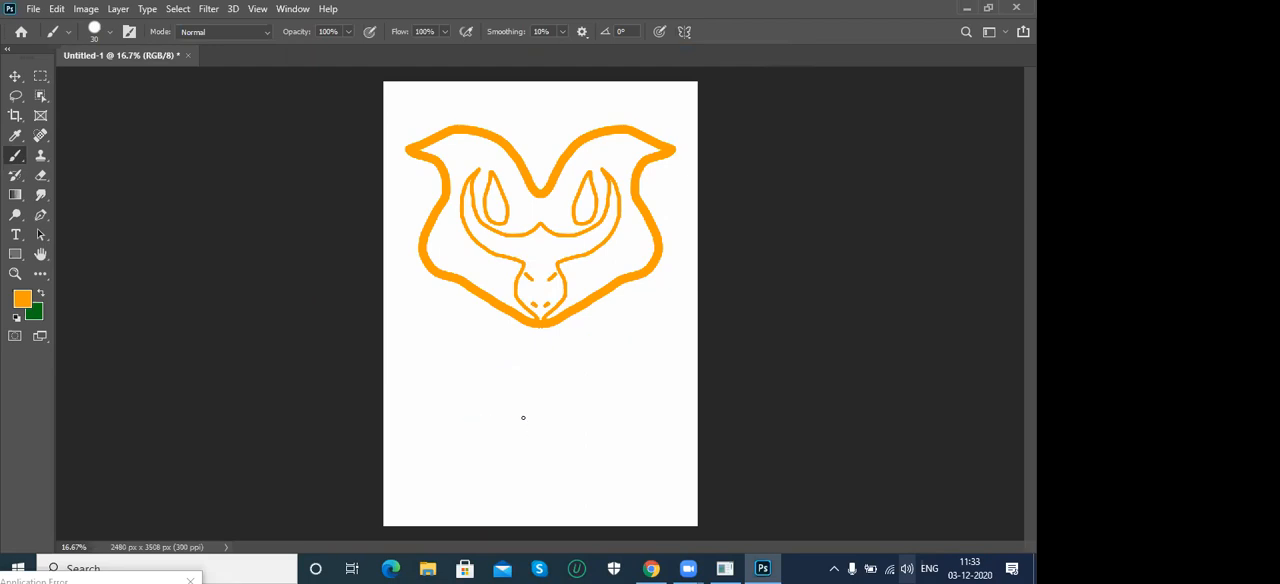
- Set the background colour to ffffff and fill the whole canvas with it to clear the drawing
{"action": "left_click", "coordinate": [33, 314]}
{"action": "type", "text": "ffffff"}
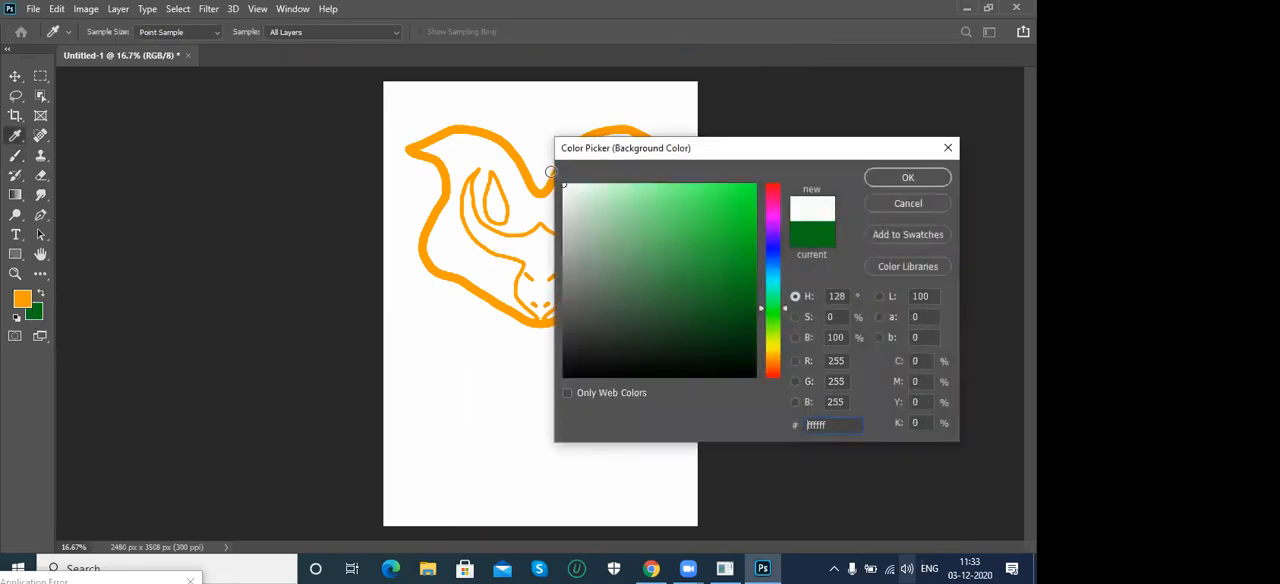
{"action": "left_click", "coordinate": [908, 177]}
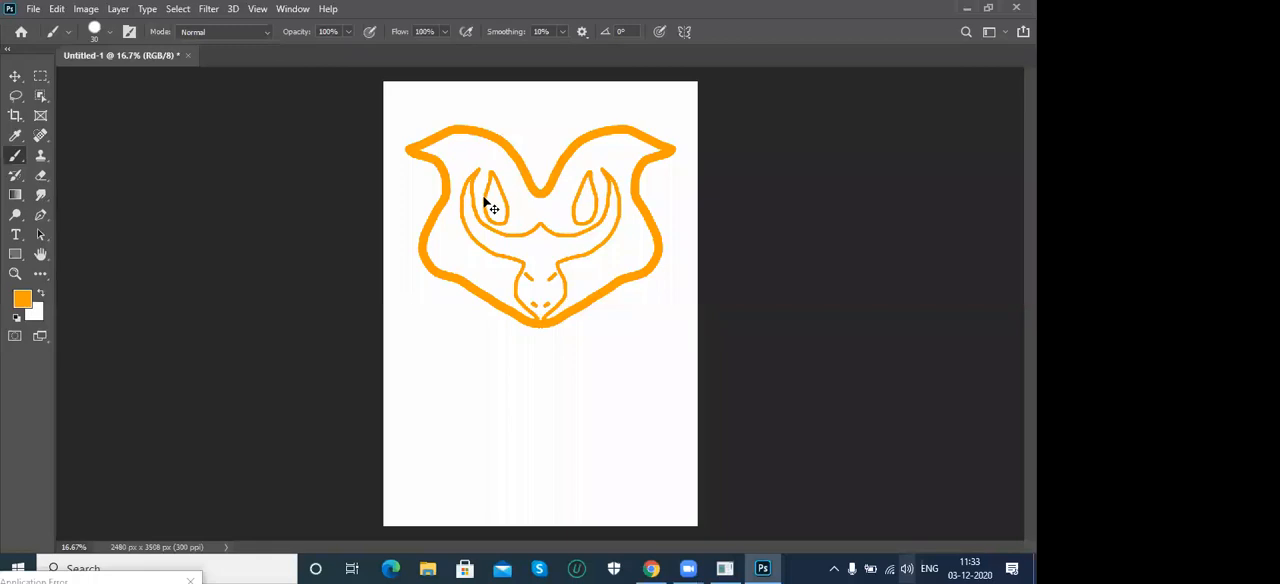
{"action": "key", "text": "ctrl+BackSpace"}
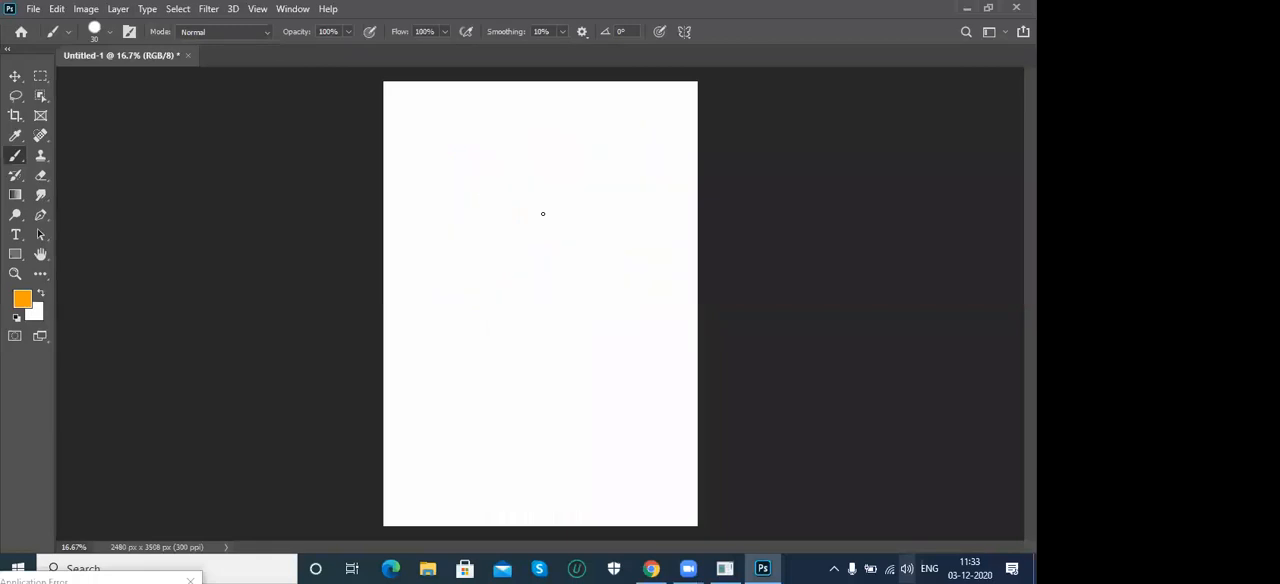
- Turn on horizontal symmetry and paint a large rounded outline with a smaller jagged shape inside, mirrored across the axis
{"action": "left_click", "coordinate": [685, 32]}
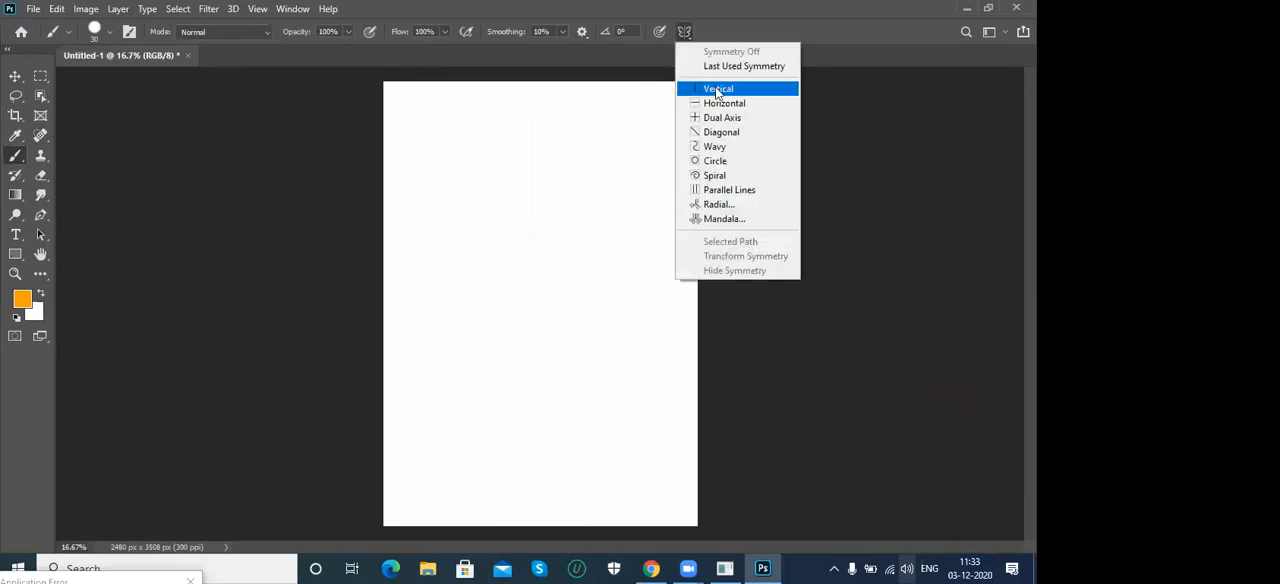
{"action": "left_click", "coordinate": [718, 103]}
{"action": "key", "text": "Return"}
{"action": "mouse_move", "coordinate": [587, 303]}
{"action": "left_mouse_down"}
{"action": "mouse_move", "coordinate": [628, 267]}
{"action": "mouse_move", "coordinate": [627, 229]}
{"action": "mouse_move", "coordinate": [598, 196]}
{"action": "mouse_move", "coordinate": [552, 179]}
{"action": "mouse_move", "coordinate": [452, 205]}
{"action": "mouse_move", "coordinate": [422, 309]}
{"action": "left_mouse_up"}
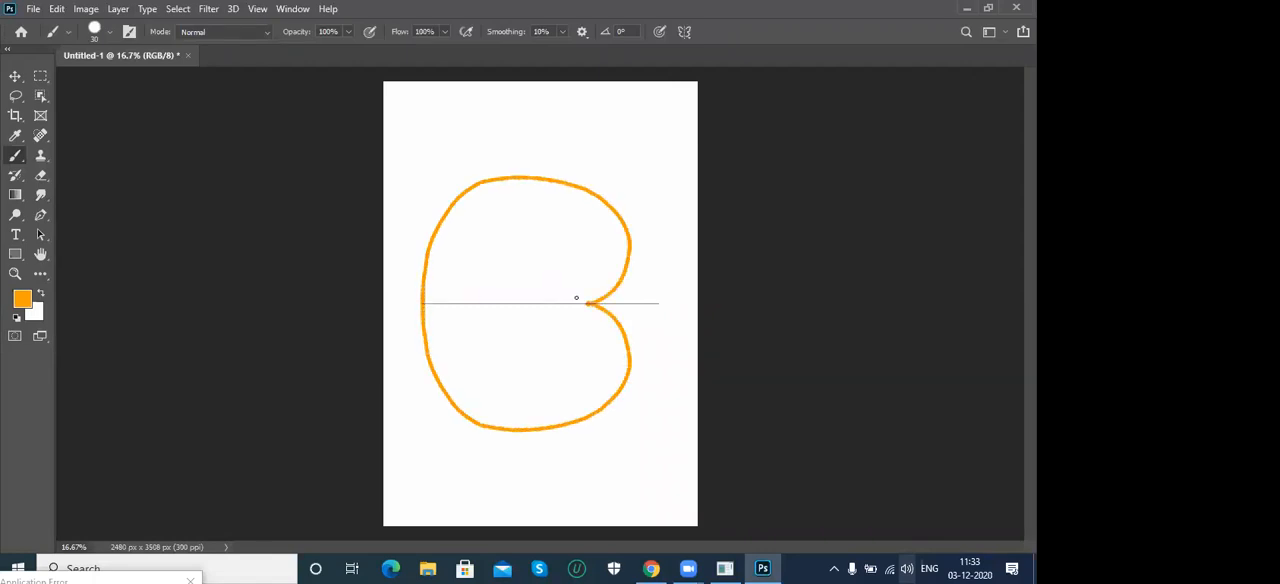
{"action": "mouse_move", "coordinate": [533, 302]}
{"action": "left_mouse_down"}
{"action": "mouse_move", "coordinate": [560, 277]}
{"action": "mouse_move", "coordinate": [560, 237]}
{"action": "mouse_move", "coordinate": [587, 217]}
{"action": "mouse_move", "coordinate": [543, 221]}
{"action": "mouse_move", "coordinate": [483, 304]}
{"action": "left_mouse_up"}
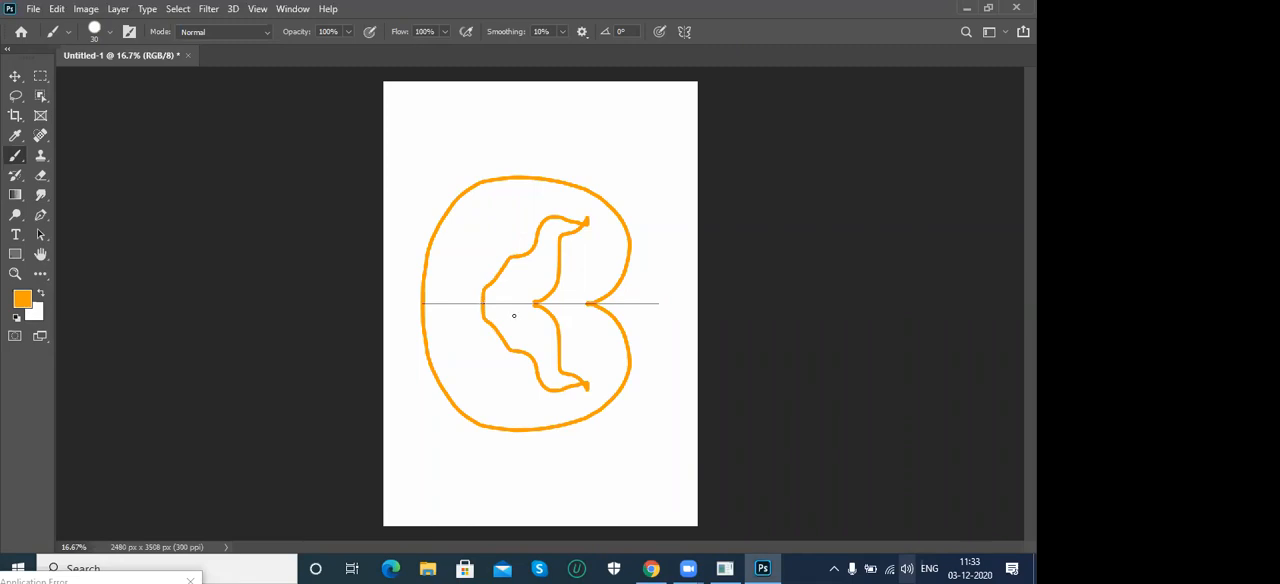
- Turn off the horizontal symmetry and refill the canvas with the white background colour
{"action": "left_click", "coordinate": [685, 31]}
{"action": "left_click", "coordinate": [703, 49]}
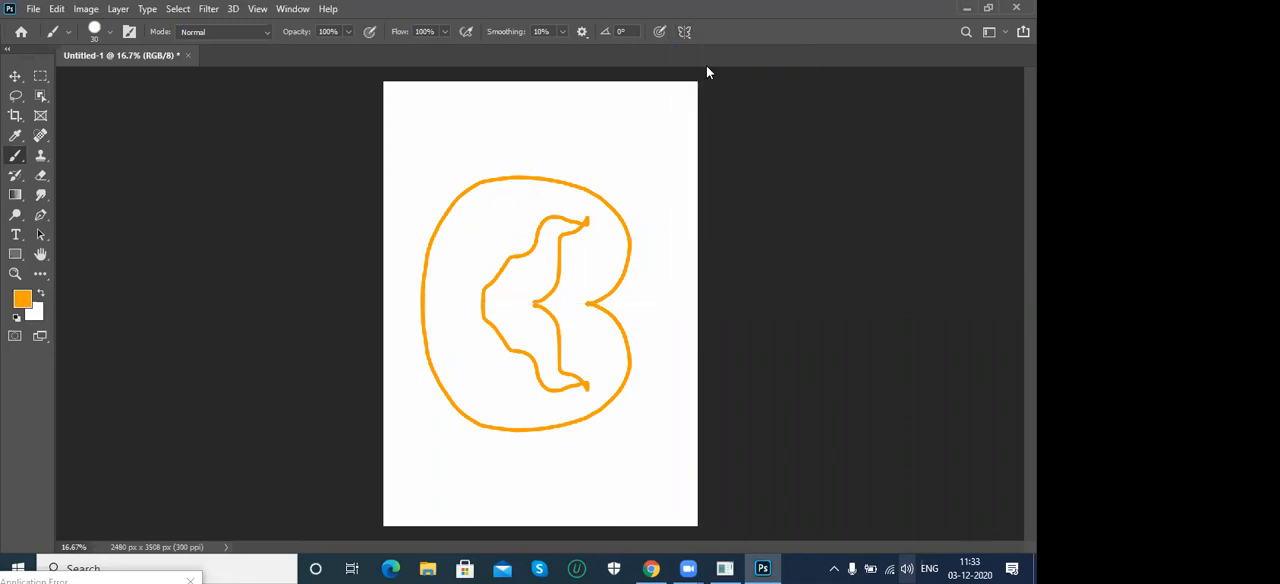
{"action": "key", "text": "ctrl+BackSpace"}
- Turn on dual-axis symmetry and paint a flower of mirrored petals radiating from the centre of the page
{"action": "left_click", "coordinate": [685, 31]}
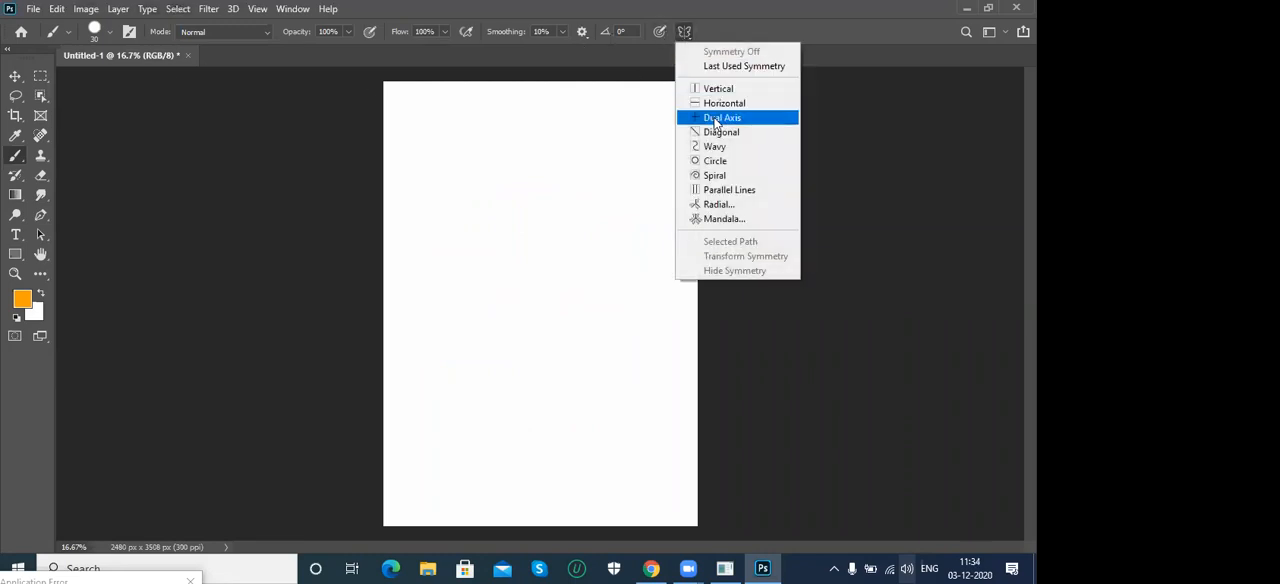
{"action": "left_click", "coordinate": [733, 124]}
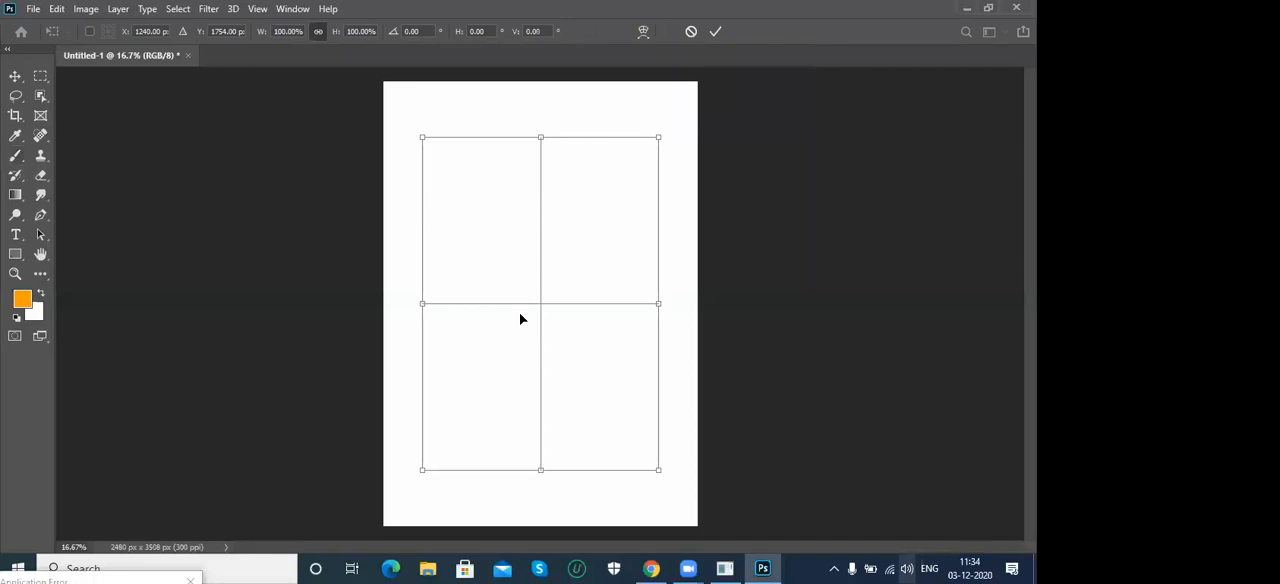
{"action": "key", "text": "Return"}
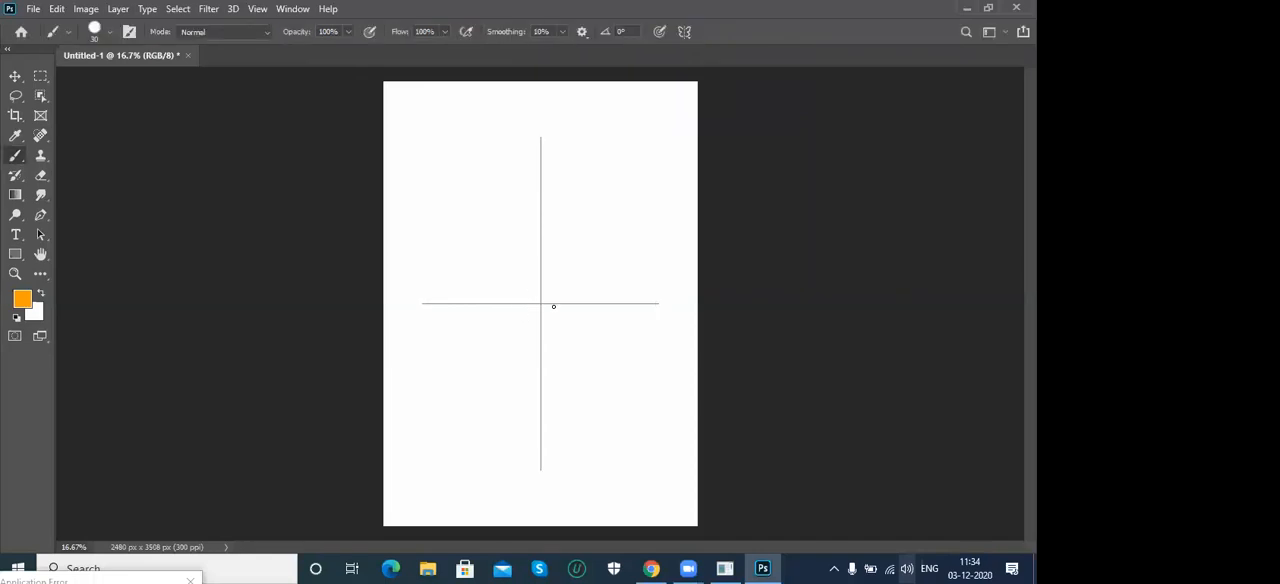
{"action": "mouse_move", "coordinate": [541, 303]}
{"action": "left_mouse_down"}
{"action": "mouse_move", "coordinate": [587, 286]}
{"action": "mouse_move", "coordinate": [617, 220]}
{"action": "mouse_move", "coordinate": [621, 164]}
{"action": "mouse_move", "coordinate": [592, 123]}
{"action": "mouse_move", "coordinate": [540, 303]}
{"action": "mouse_move", "coordinate": [611, 292]}
{"action": "mouse_move", "coordinate": [683, 326]}
{"action": "mouse_move", "coordinate": [684, 289]}
{"action": "left_mouse_up"}
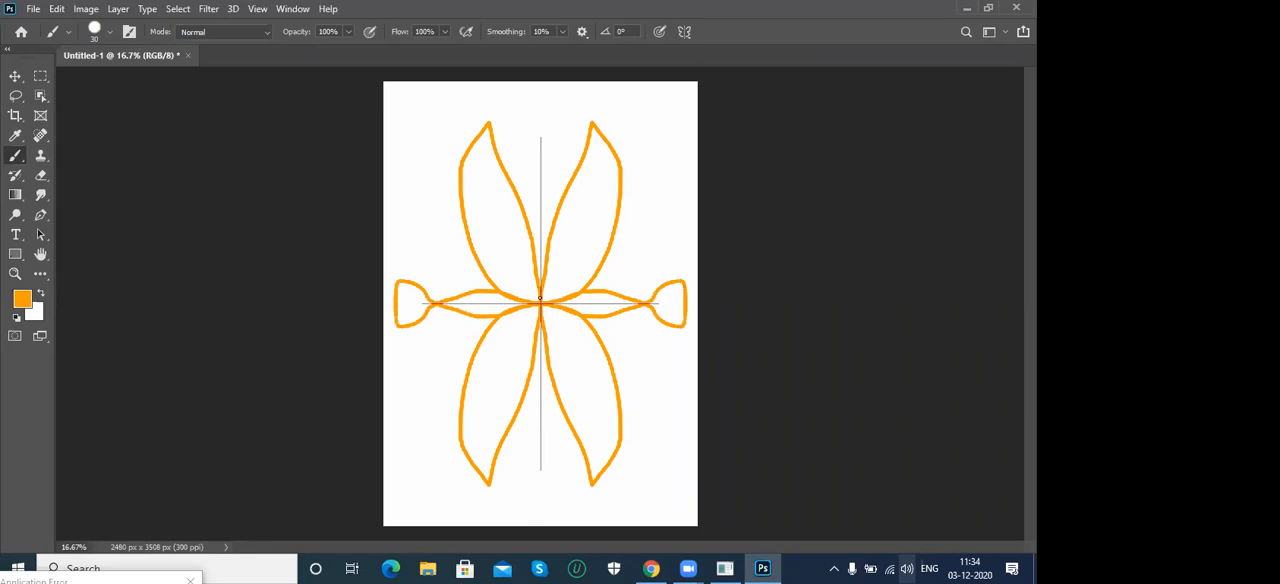
{"action": "mouse_move", "coordinate": [550, 248]}
{"action": "left_mouse_down"}
{"action": "mouse_move", "coordinate": [565, 190]}
{"action": "mouse_move", "coordinate": [536, 111]}
{"action": "left_mouse_up"}
{"action": "mouse_move", "coordinate": [540, 302]}
{"action": "left_mouse_down"}
{"action": "mouse_move", "coordinate": [621, 177]}
{"action": "mouse_move", "coordinate": [689, 139]}
{"action": "mouse_move", "coordinate": [624, 255]}
{"action": "mouse_move", "coordinate": [541, 303]}
{"action": "left_mouse_up"}
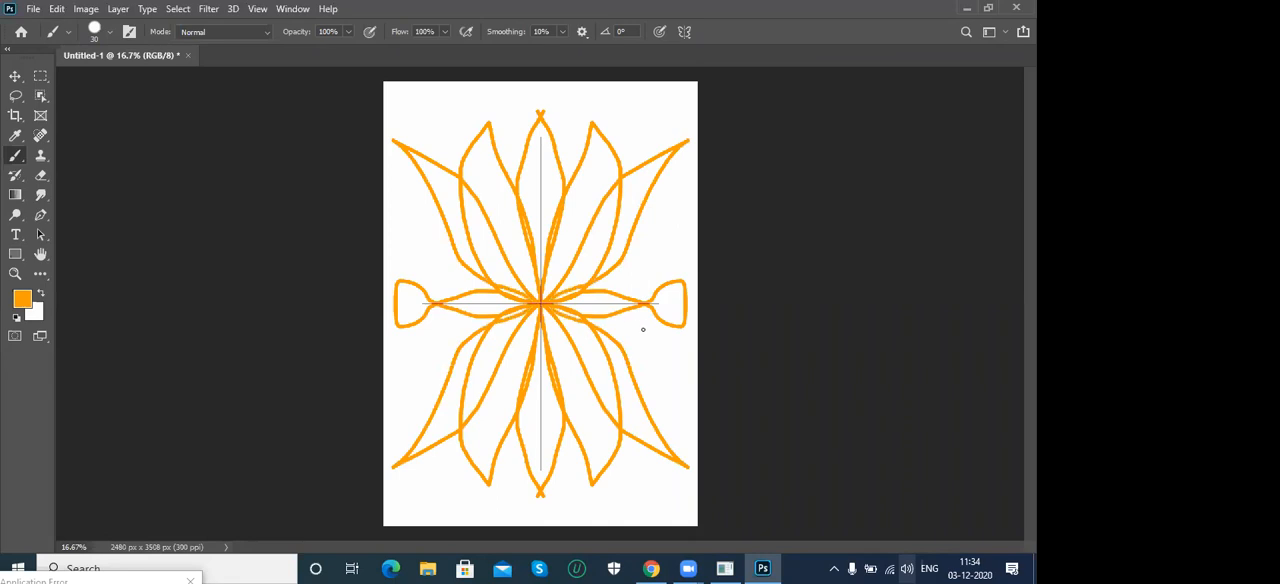
- Turn off the dual-axis symmetry and clear the flower so the canvas is plain white
{"action": "left_click", "coordinate": [685, 32]}
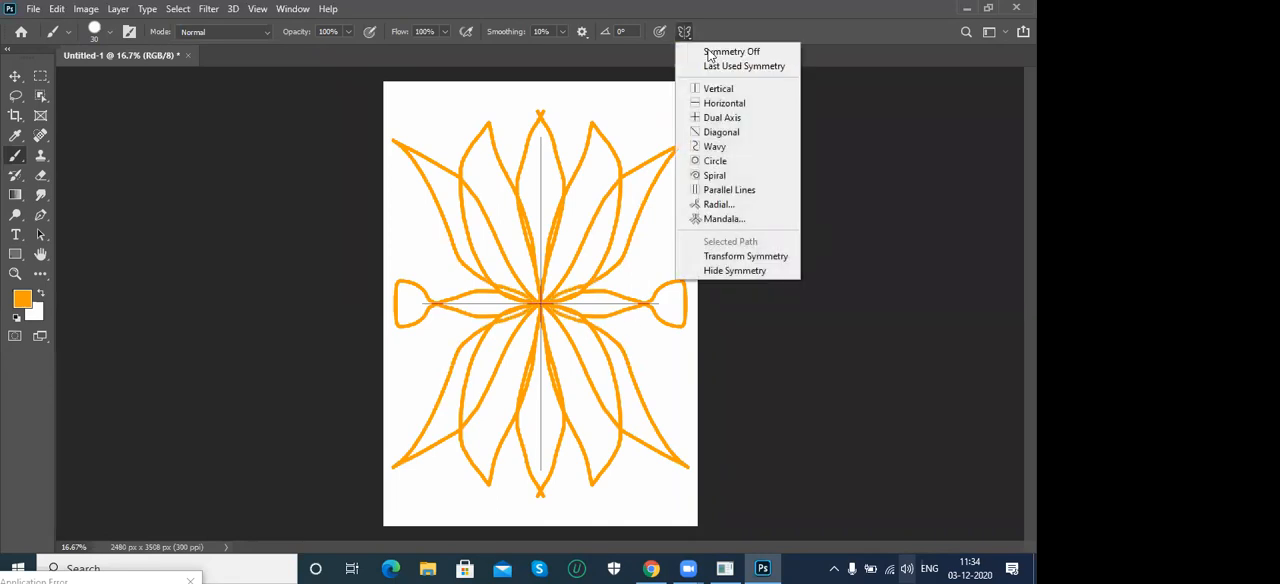
{"action": "left_click", "coordinate": [711, 52]}
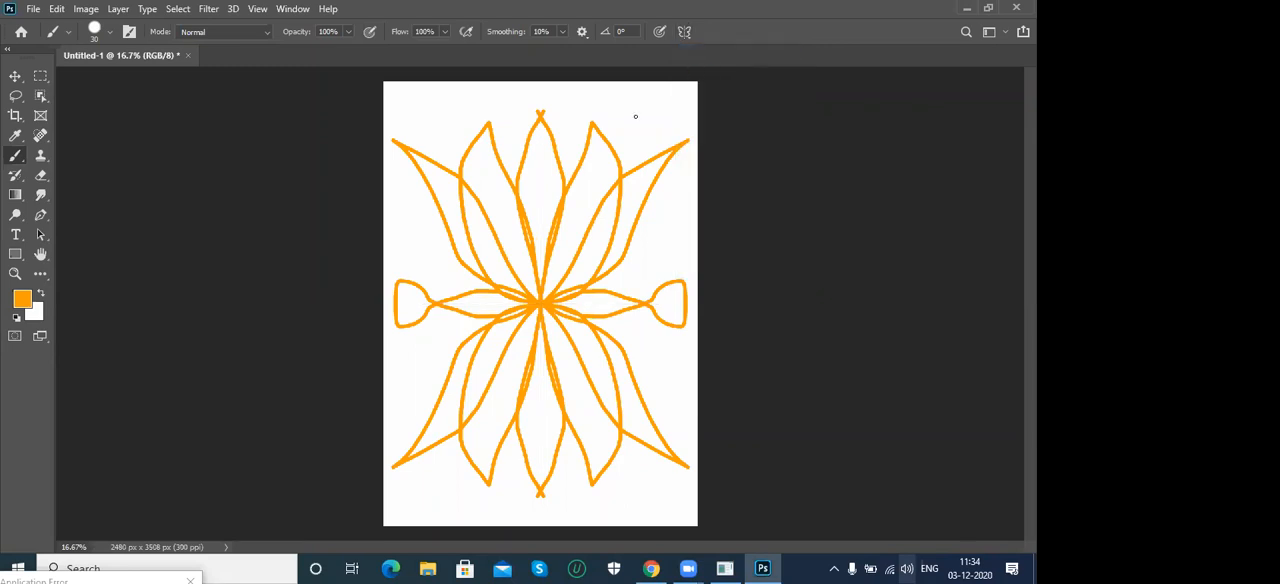
{"action": "key", "text": "ctrl+z"}
- Apply diagonal symmetry and paint a wavering stroke along the axis to form a mirrored braid, then undo it
{"action": "left_click", "coordinate": [686, 32]}
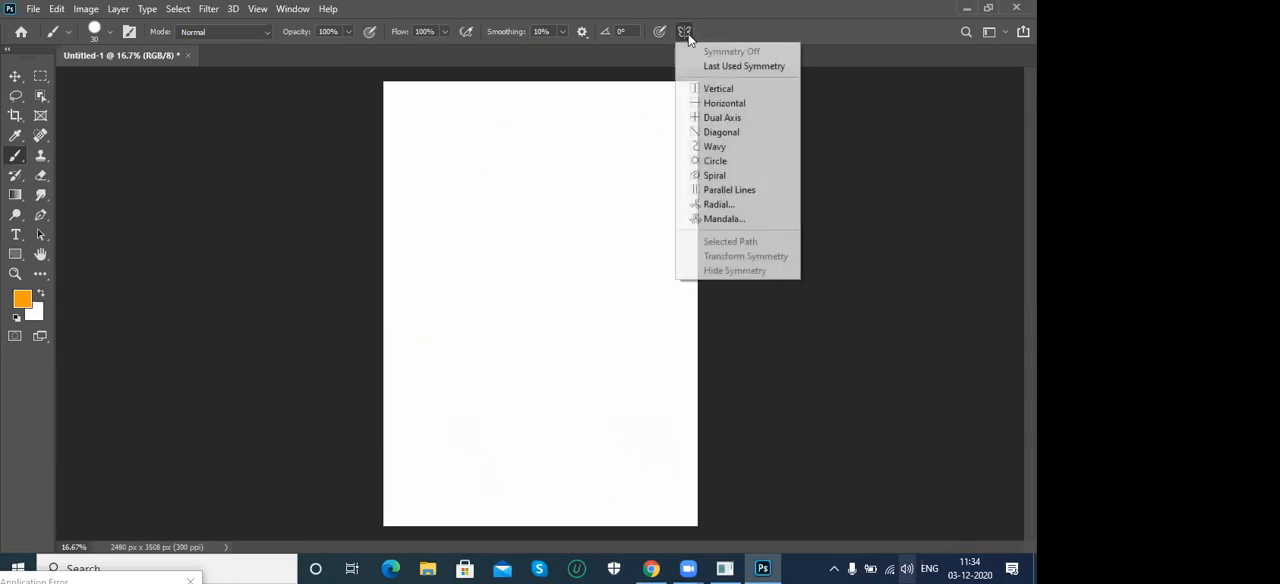
{"action": "left_click", "coordinate": [731, 140]}
{"action": "key", "text": "Return"}
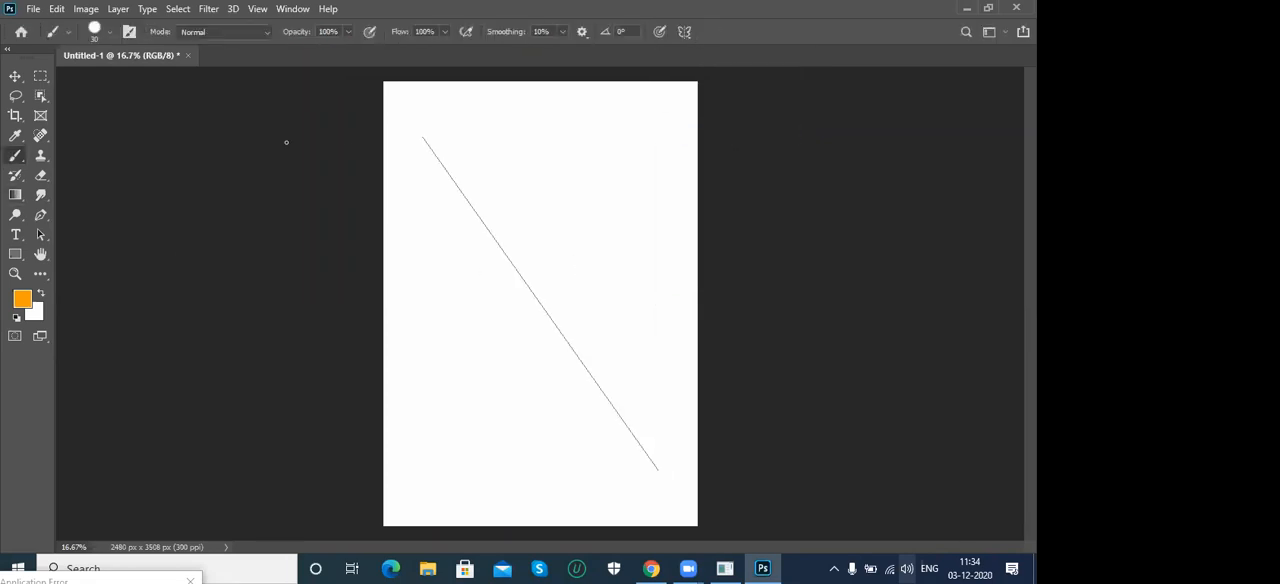
{"action": "mouse_move", "coordinate": [433, 148]}
{"action": "left_mouse_down"}
{"action": "mouse_move", "coordinate": [459, 185]}
{"action": "mouse_move", "coordinate": [488, 202]}
{"action": "mouse_move", "coordinate": [499, 264]}
{"action": "mouse_move", "coordinate": [546, 297]}
{"action": "mouse_move", "coordinate": [561, 340]}
{"action": "mouse_move", "coordinate": [587, 349]}
{"action": "mouse_move", "coordinate": [598, 395]}
{"action": "mouse_move", "coordinate": [656, 422]}
{"action": "mouse_move", "coordinate": [665, 496]}
{"action": "left_mouse_up"}
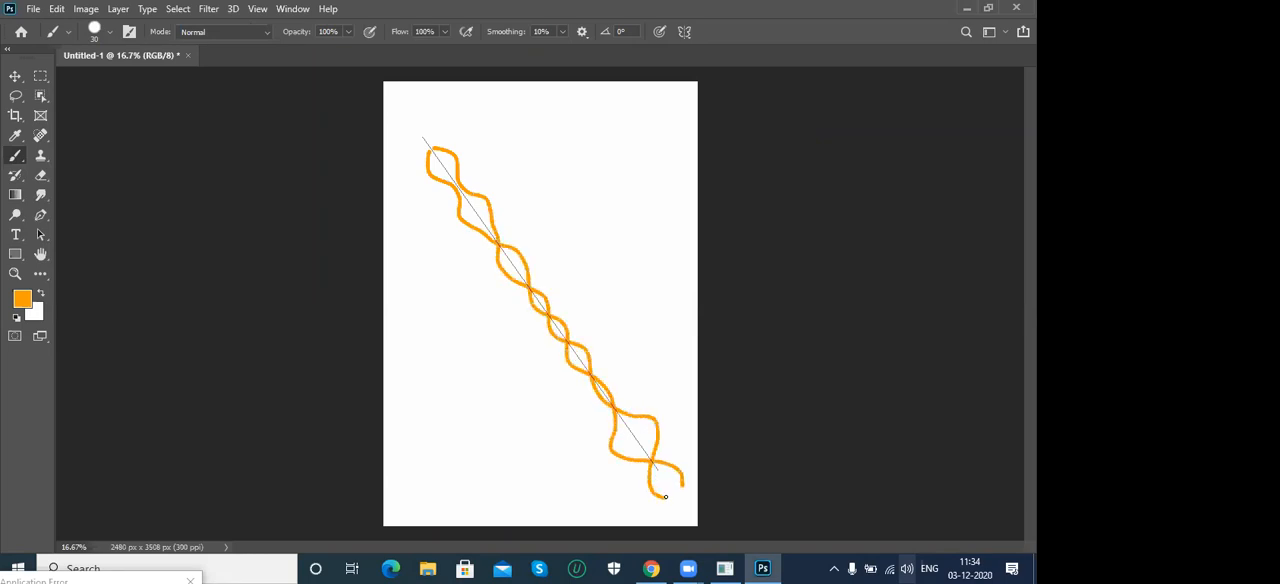
{"action": "key", "text": "ctrl+z"}
{"action": "key", "text": "ctrl+z"}
- Apply wavy symmetry and rotate its path slightly counterclockwise before accepting it for the brush
{"action": "left_click", "coordinate": [684, 31]}
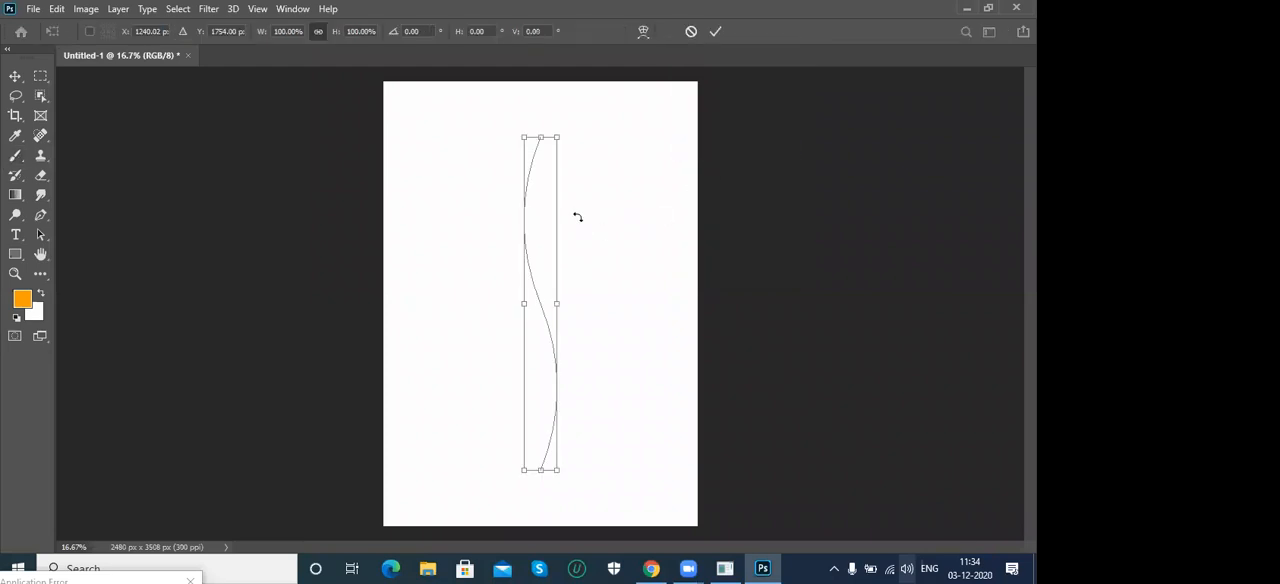
{"action": "mouse_move", "coordinate": [566, 119]}
{"action": "left_mouse_down"}
{"action": "mouse_move", "coordinate": [506, 89]}
{"action": "mouse_move", "coordinate": [591, 135]}
{"action": "mouse_move", "coordinate": [500, 109]}
{"action": "mouse_move", "coordinate": [666, 186]}
{"action": "mouse_move", "coordinate": [529, 115]}
{"action": "left_mouse_up"}
{"action": "key", "text": "Return"}
{"action": "key", "text": "b"}
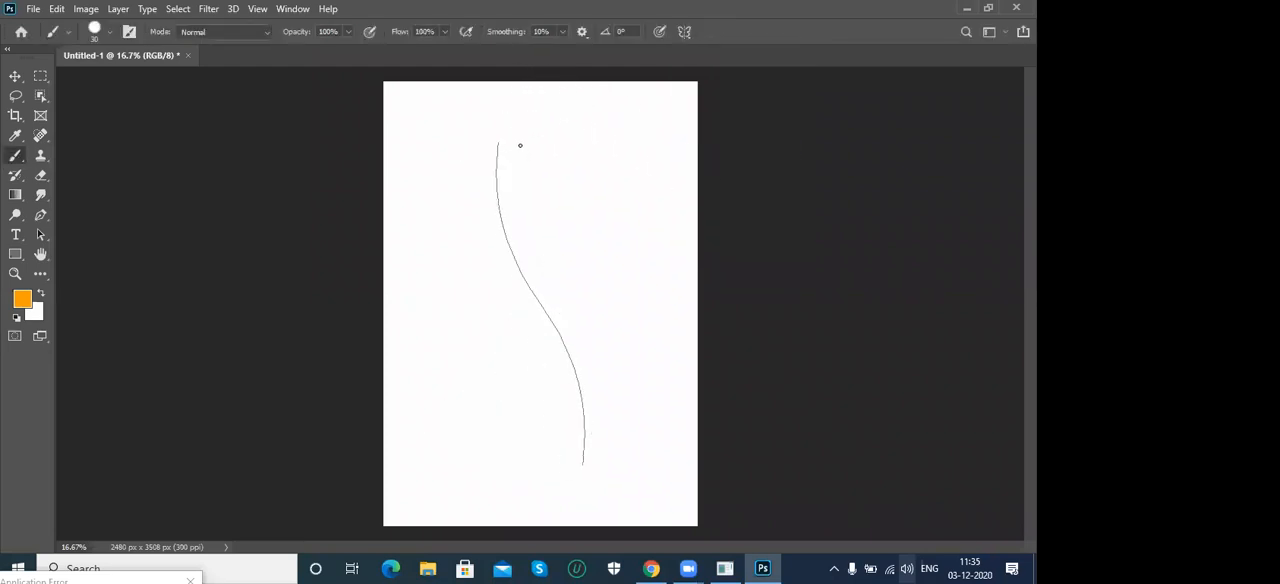
- Paint a mirrored braid down the wavy path, then undo the stroke and the path's rotation
{"action": "mouse_move", "coordinate": [497, 149]}
{"action": "left_mouse_down"}
{"action": "mouse_move", "coordinate": [517, 224]}
{"action": "mouse_move", "coordinate": [510, 270]}
{"action": "mouse_move", "coordinate": [541, 300]}
{"action": "mouse_move", "coordinate": [543, 345]}
{"action": "mouse_move", "coordinate": [587, 367]}
{"action": "mouse_move", "coordinate": [572, 396]}
{"action": "mouse_move", "coordinate": [590, 425]}
{"action": "mouse_move", "coordinate": [571, 517]}
{"action": "left_mouse_up"}
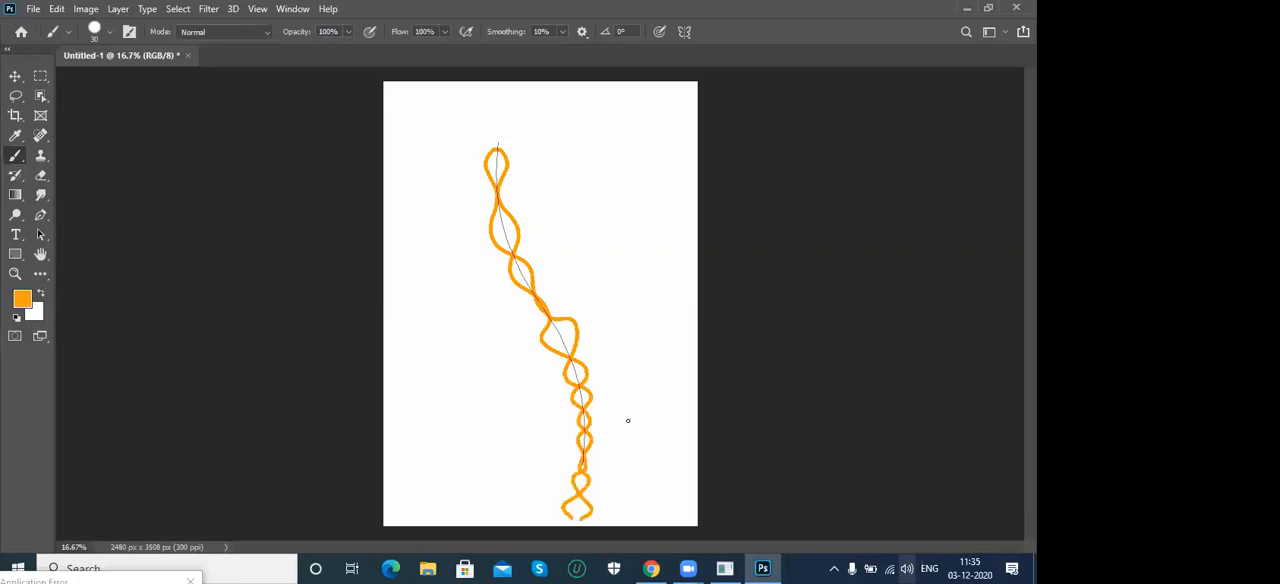
{"action": "key", "text": "ctrl+z"}
{"action": "key", "text": "ctrl+z"}
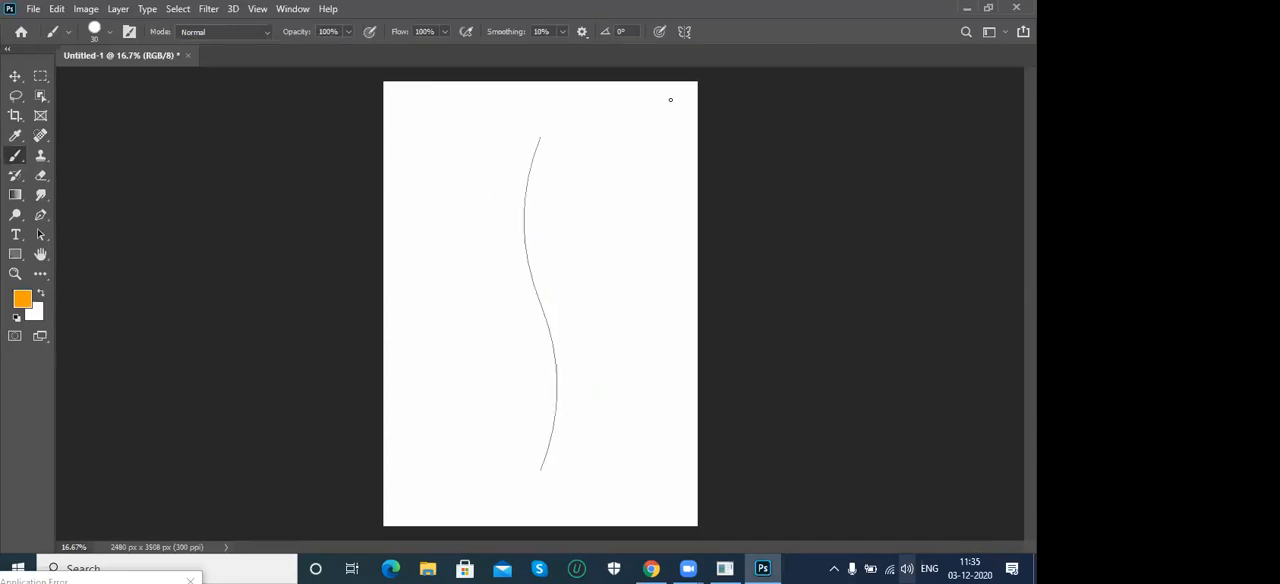
- Replace the wavy symmetry with circle symmetry, paint a stroke at the circle's edge, then undo the stroke and the symmetry
{"action": "key", "text": "ctrl+z"}
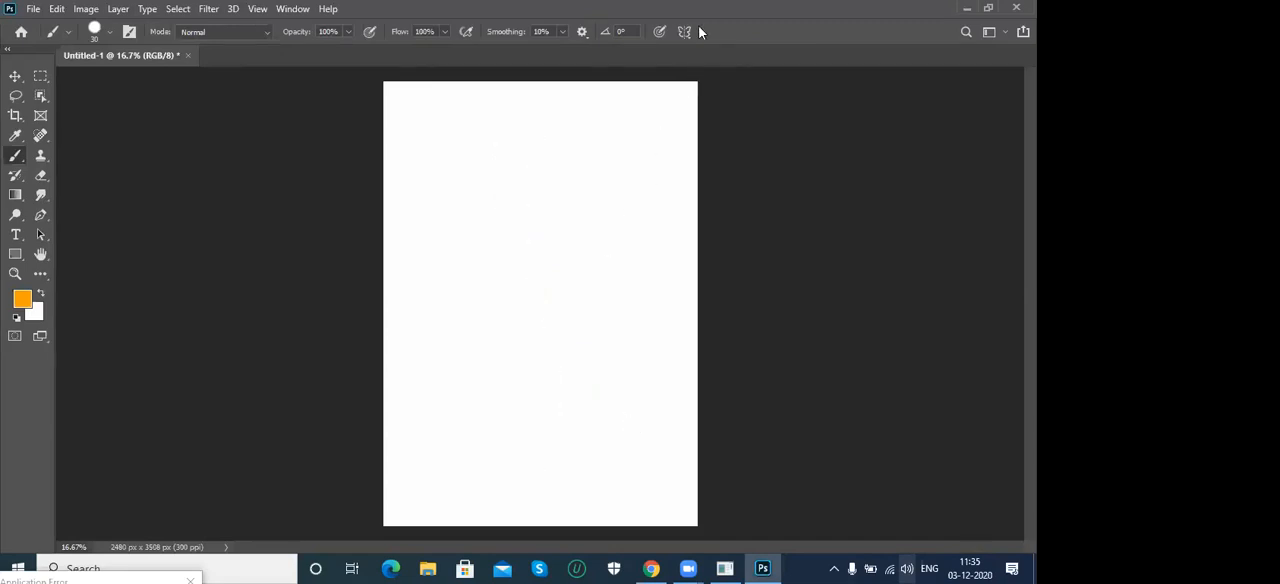
{"action": "left_click", "coordinate": [685, 34]}
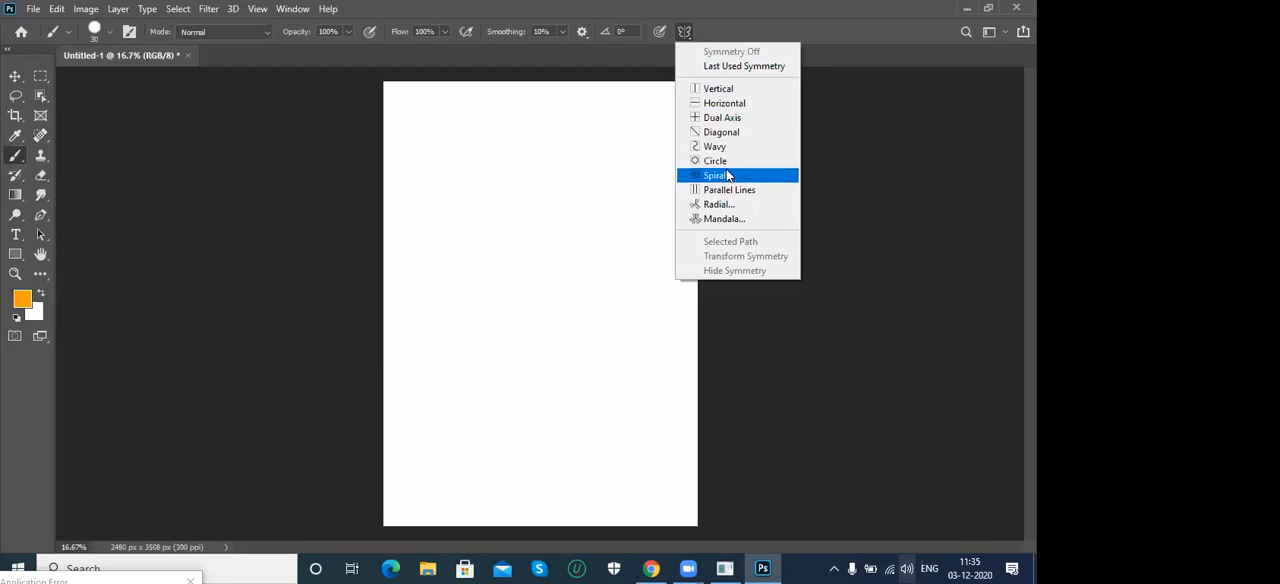
{"action": "left_click", "coordinate": [718, 161]}
{"action": "key", "text": "Return"}
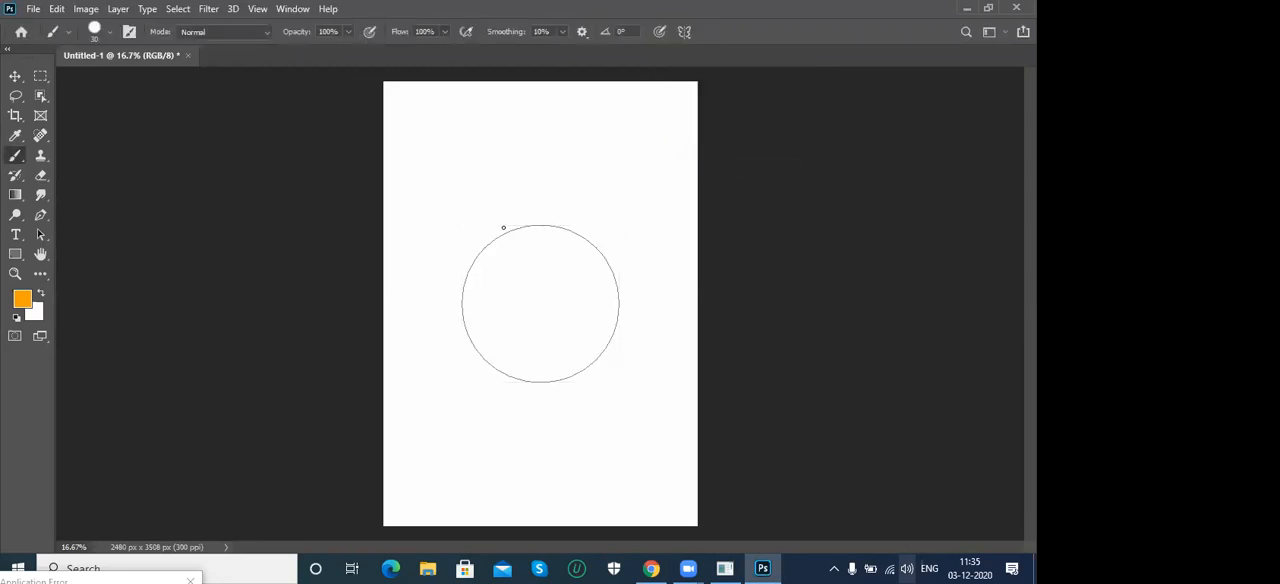
{"action": "mouse_move", "coordinate": [533, 225]}
{"action": "left_mouse_down"}
{"action": "mouse_move", "coordinate": [540, 289]}
{"action": "mouse_move", "coordinate": [516, 350]}
{"action": "mouse_move", "coordinate": [546, 377]}
{"action": "mouse_move", "coordinate": [610, 342]}
{"action": "mouse_move", "coordinate": [623, 297]}
{"action": "mouse_move", "coordinate": [580, 246]}
{"action": "mouse_move", "coordinate": [537, 236]}
{"action": "left_mouse_up"}
{"action": "key", "text": "ctrl+z"}
{"action": "key", "text": "ctrl+z"}
{"action": "key", "text": "ctrl+z"}
{"action": "key", "text": "ctrl+z"}
- Apply parallel lines symmetry and paint a wavy orange line from one axis to the other to form a band across the page
{"action": "left_click", "coordinate": [684, 31]}
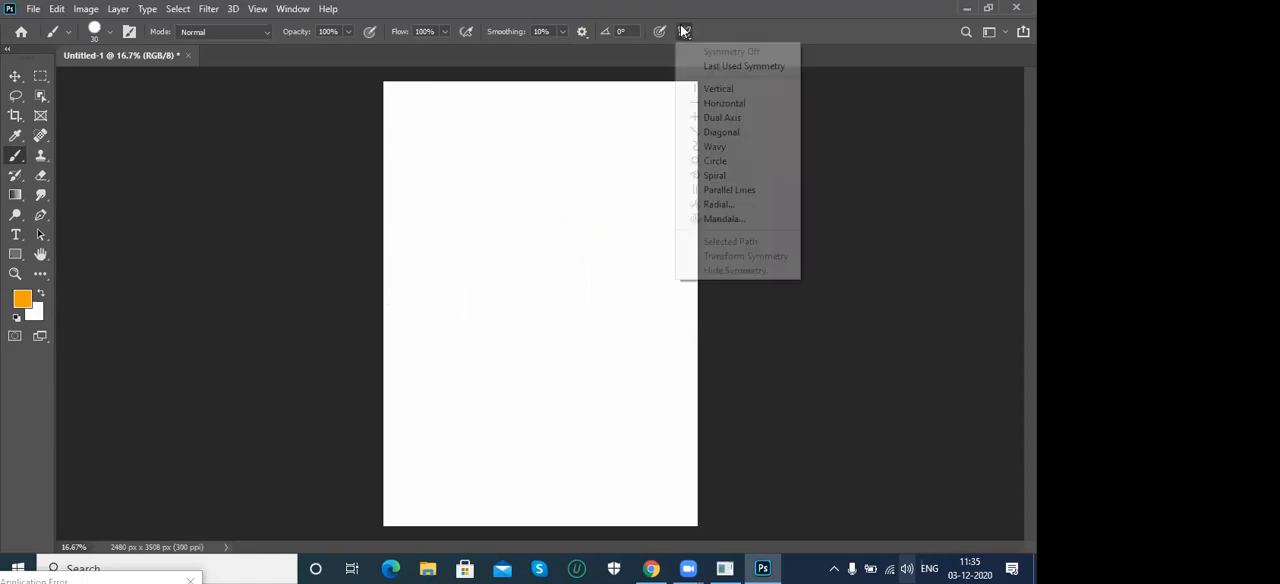
{"action": "left_click", "coordinate": [743, 195]}
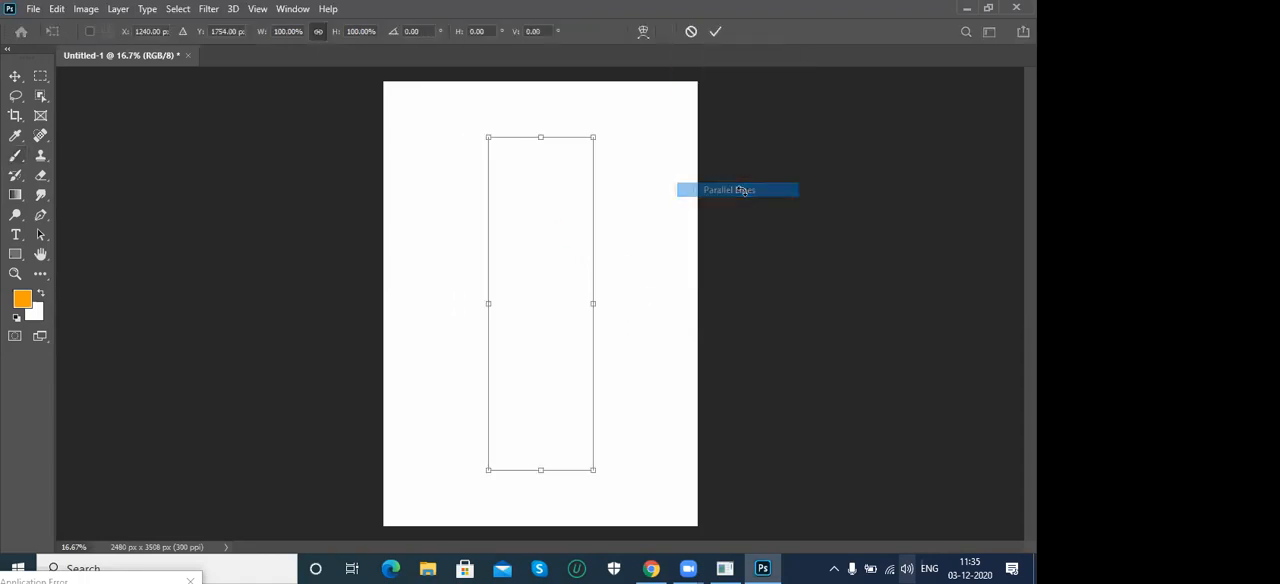
{"action": "key", "text": "Return"}
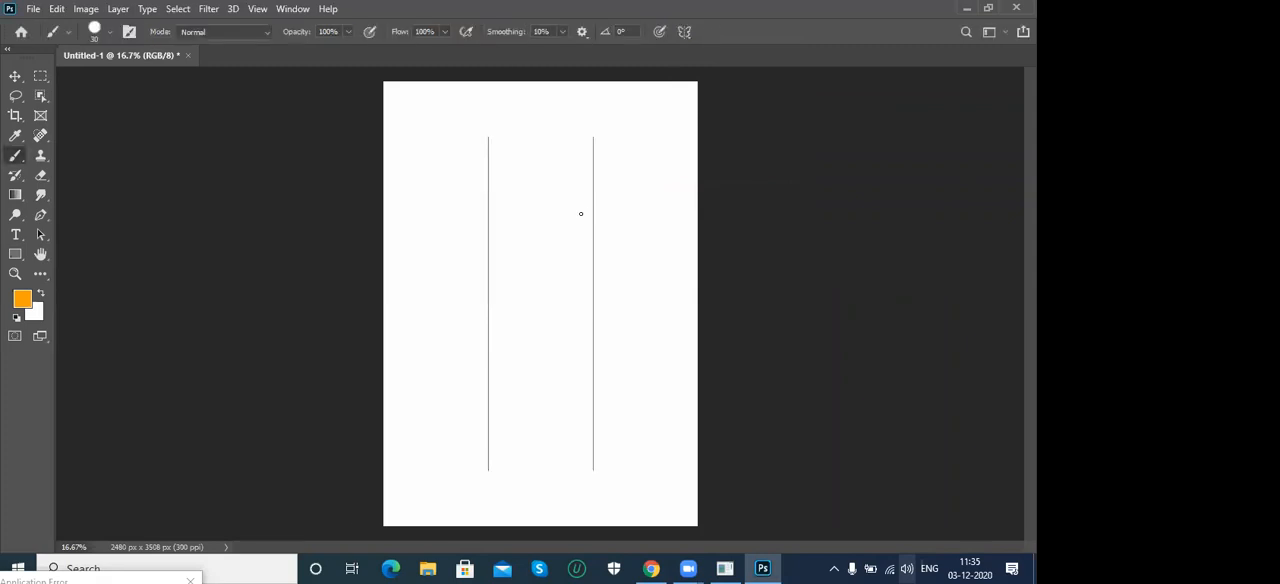
{"action": "mouse_move", "coordinate": [527, 212]}
{"action": "left_mouse_down"}
{"action": "mouse_move", "coordinate": [564, 213]}
{"action": "mouse_move", "coordinate": [592, 201]}
{"action": "left_mouse_up"}
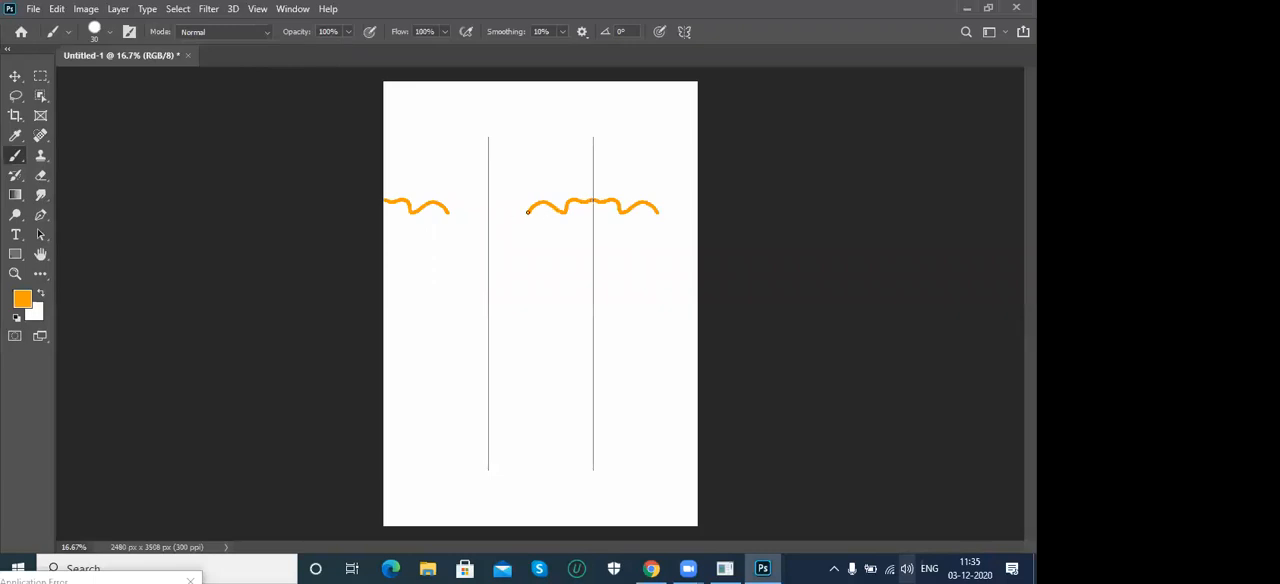
{"action": "left_click_drag", "start_coordinate": [520, 204], "coordinate": [492, 204]}
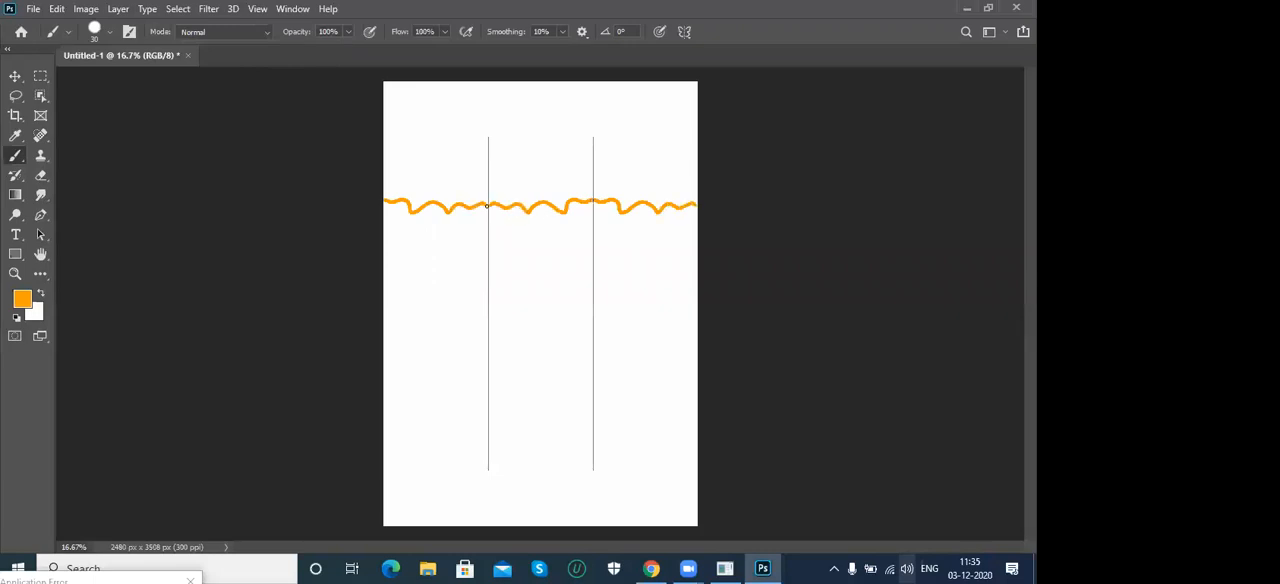
- Paint mirrored rounded loops around the upper ends of both parallel axes, then undo all strokes made with this symmetry
{"action": "mouse_move", "coordinate": [591, 144]}
{"action": "left_mouse_down"}
{"action": "mouse_move", "coordinate": [637, 153]}
{"action": "mouse_move", "coordinate": [634, 131]}
{"action": "mouse_move", "coordinate": [590, 119]}
{"action": "left_mouse_up"}
{"action": "mouse_move", "coordinate": [484, 168]}
{"action": "left_mouse_down"}
{"action": "mouse_move", "coordinate": [446, 170]}
{"action": "mouse_move", "coordinate": [431, 140]}
{"action": "mouse_move", "coordinate": [452, 109]}
{"action": "mouse_move", "coordinate": [479, 107]}
{"action": "left_mouse_up"}
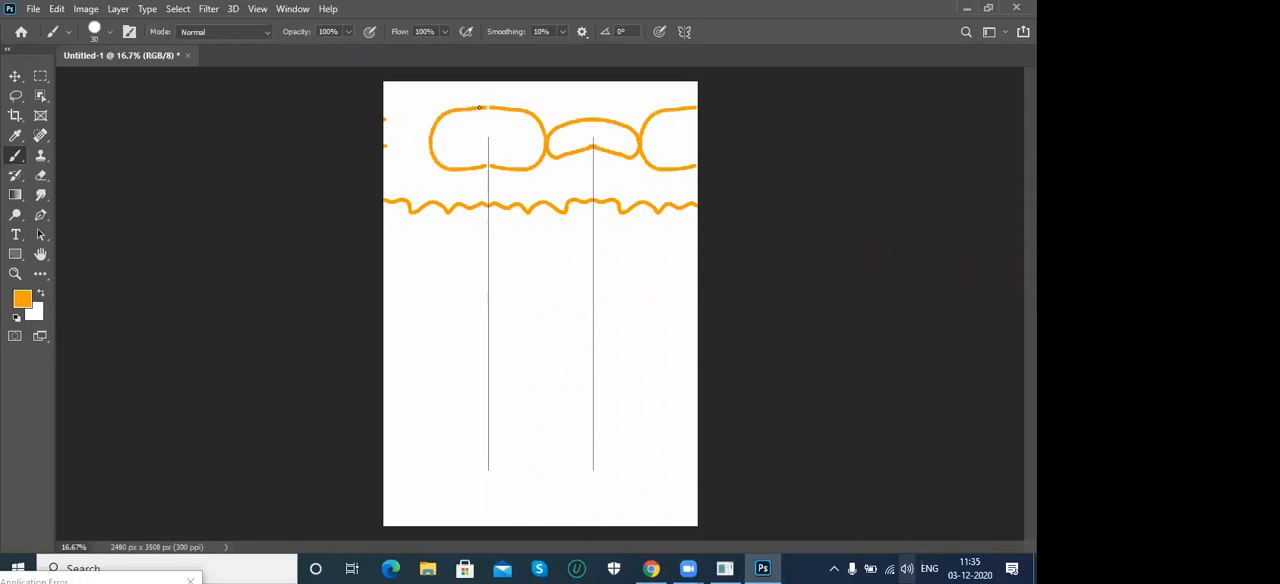
{"action": "key", "text": "ctrl+z"}
{"action": "key", "text": "ctrl+z"}
{"action": "key", "text": "ctrl+z"}
{"action": "key", "text": "ctrl+z"}
- Apply radial symmetry with 8 segments and paint one curved orange petal from the centre to form a pinwheel flower
{"action": "left_click", "coordinate": [684, 33]}
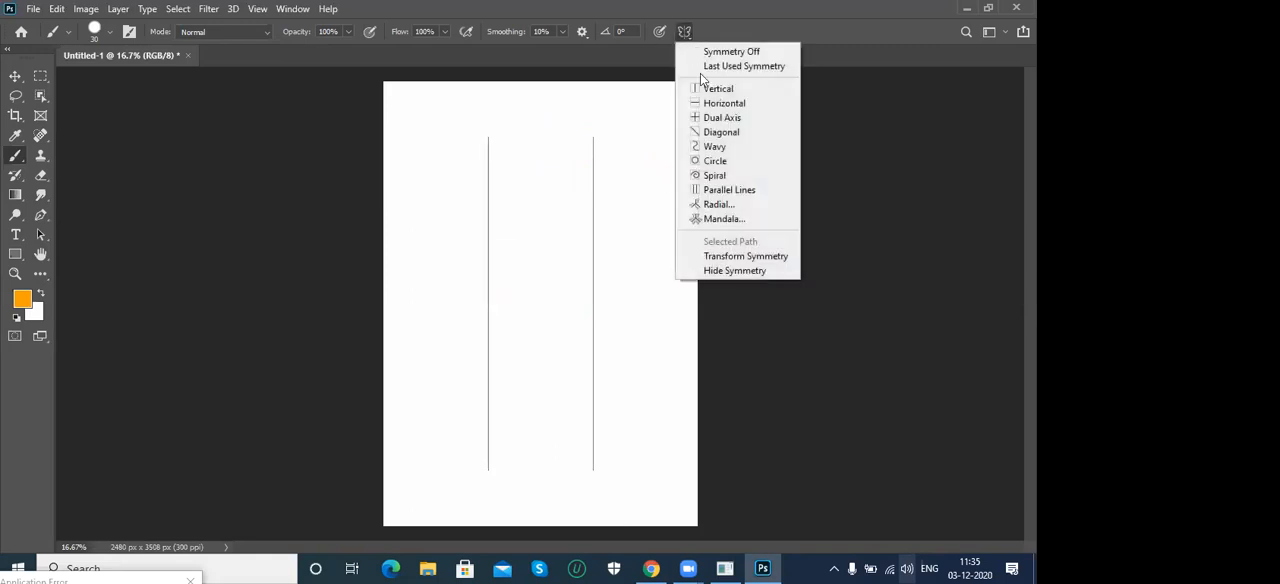
{"action": "left_click", "coordinate": [708, 205]}
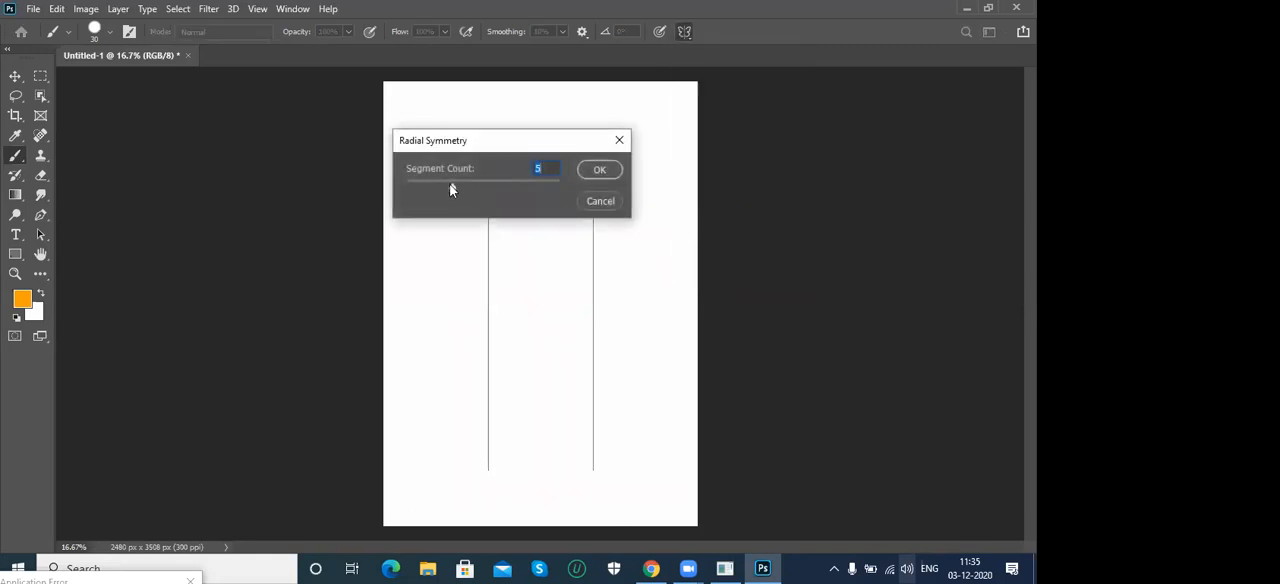
{"action": "left_click", "coordinate": [610, 172]}
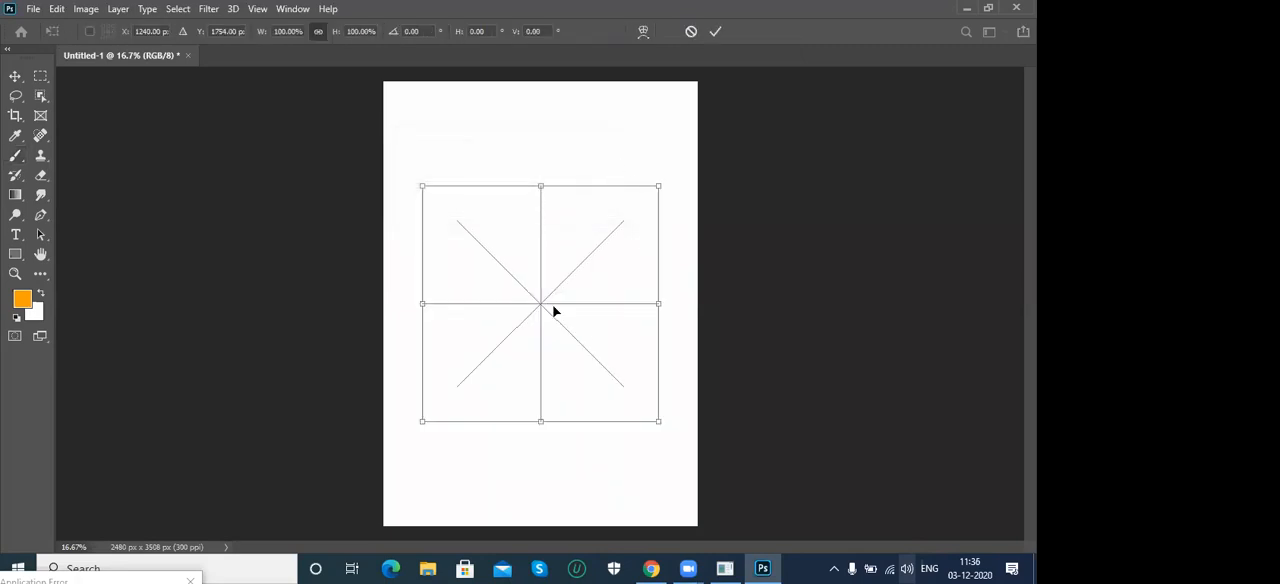
{"action": "key", "text": "Return"}
{"action": "mouse_move", "coordinate": [539, 302]}
{"action": "left_mouse_down"}
{"action": "mouse_move", "coordinate": [571, 227]}
{"action": "mouse_move", "coordinate": [603, 197]}
{"action": "mouse_move", "coordinate": [648, 186]}
{"action": "mouse_move", "coordinate": [541, 301]}
{"action": "left_mouse_up"}
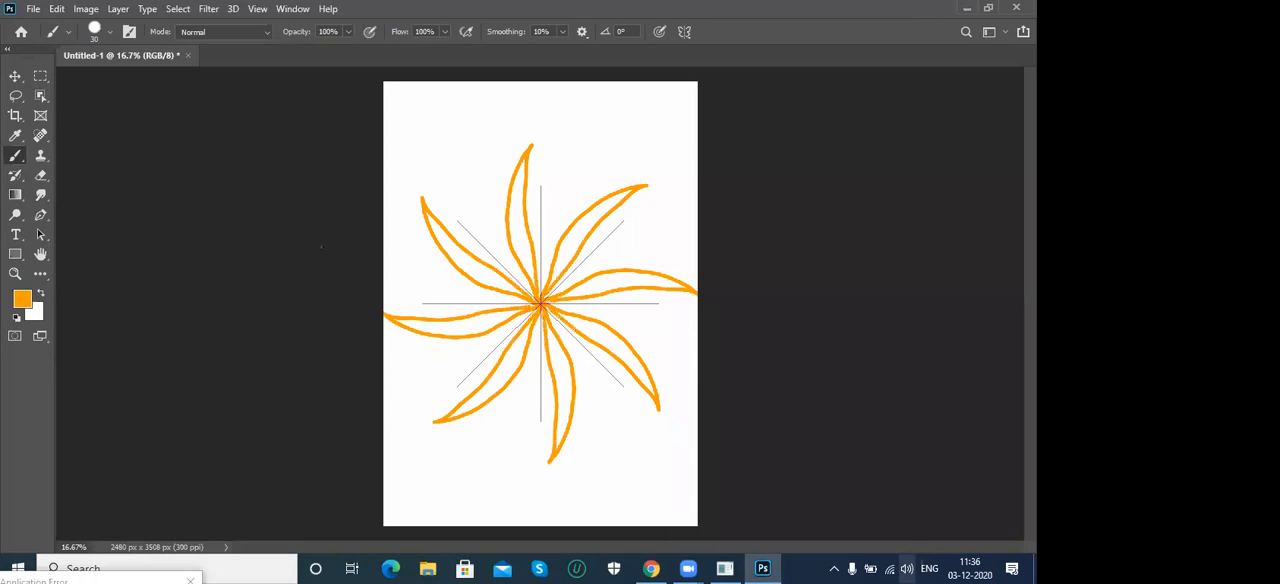
- Set the foreground colour to blue (#002aff) and paint a ring, centre detail and inner petal lines on the flower
{"action": "left_click", "coordinate": [22, 298]}
{"action": "left_click", "coordinate": [775, 258]}
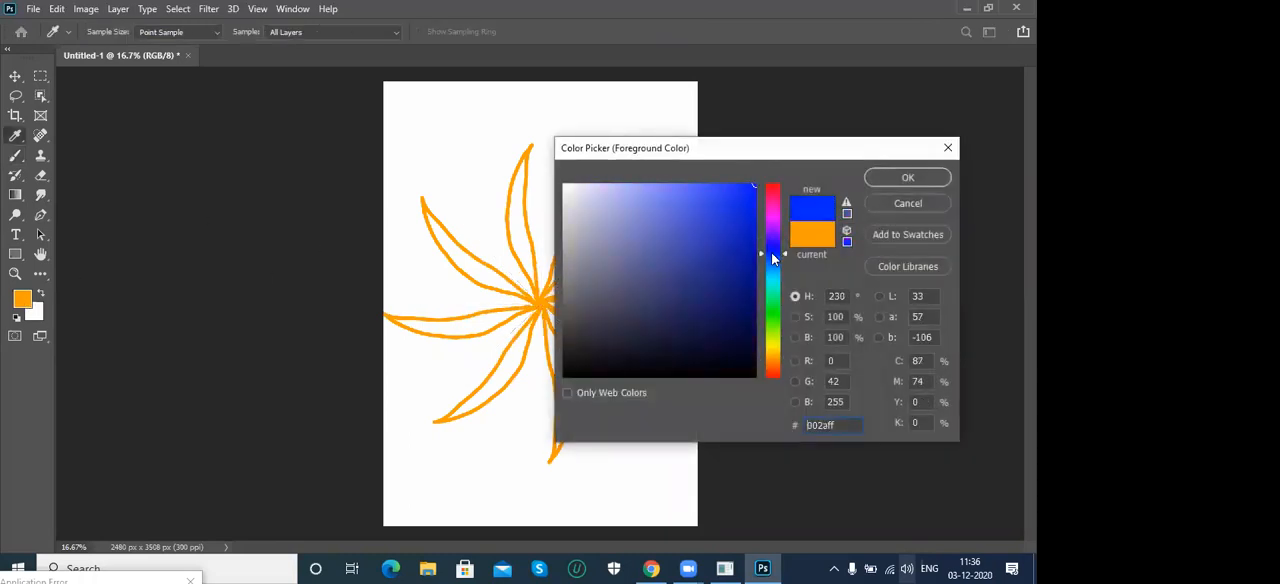
{"action": "left_click", "coordinate": [875, 178]}
{"action": "left_click_drag", "start_coordinate": [542, 265], "coordinate": [563, 271]}
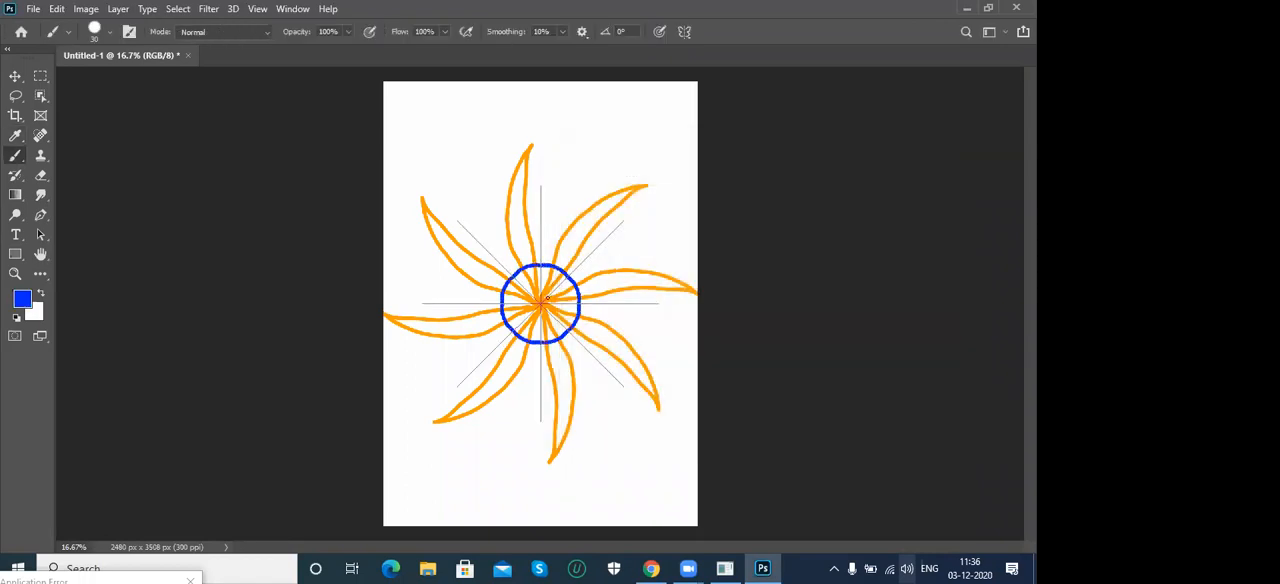
{"action": "left_click_drag", "start_coordinate": [541, 289], "coordinate": [560, 286]}
{"action": "mouse_move", "coordinate": [560, 290]}
{"action": "left_mouse_down"}
{"action": "mouse_move", "coordinate": [620, 275]}
{"action": "mouse_move", "coordinate": [692, 291]}
{"action": "left_mouse_up"}
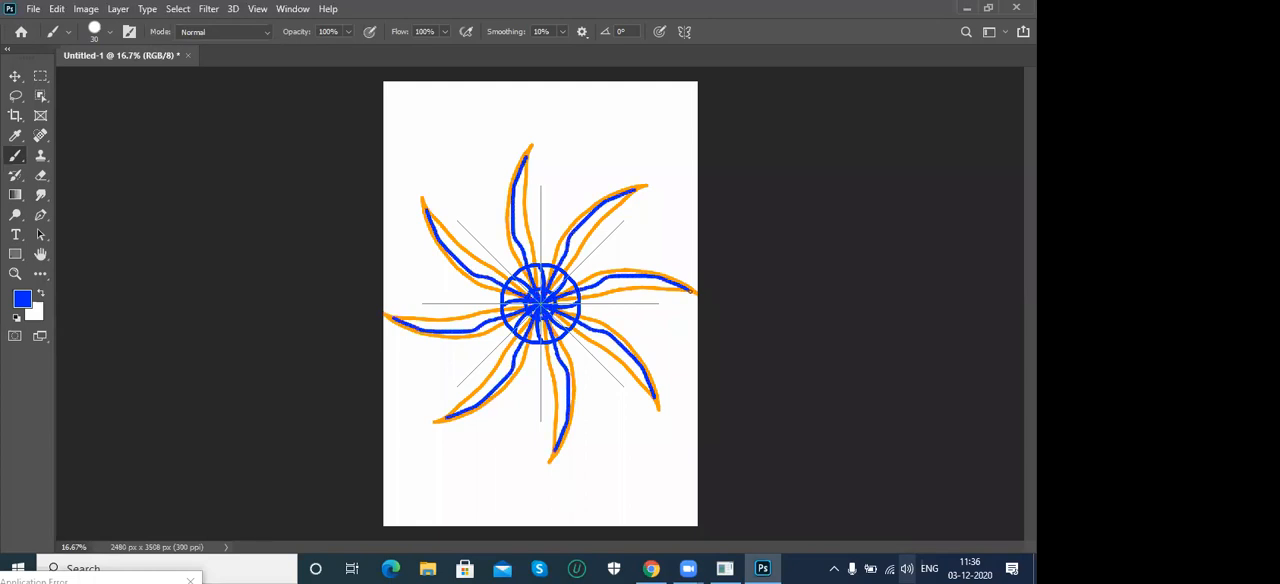
- Apply mandala symmetry with a segment count of 8 and clear the radial flower by filling the canvas with white
{"action": "left_click", "coordinate": [684, 33]}
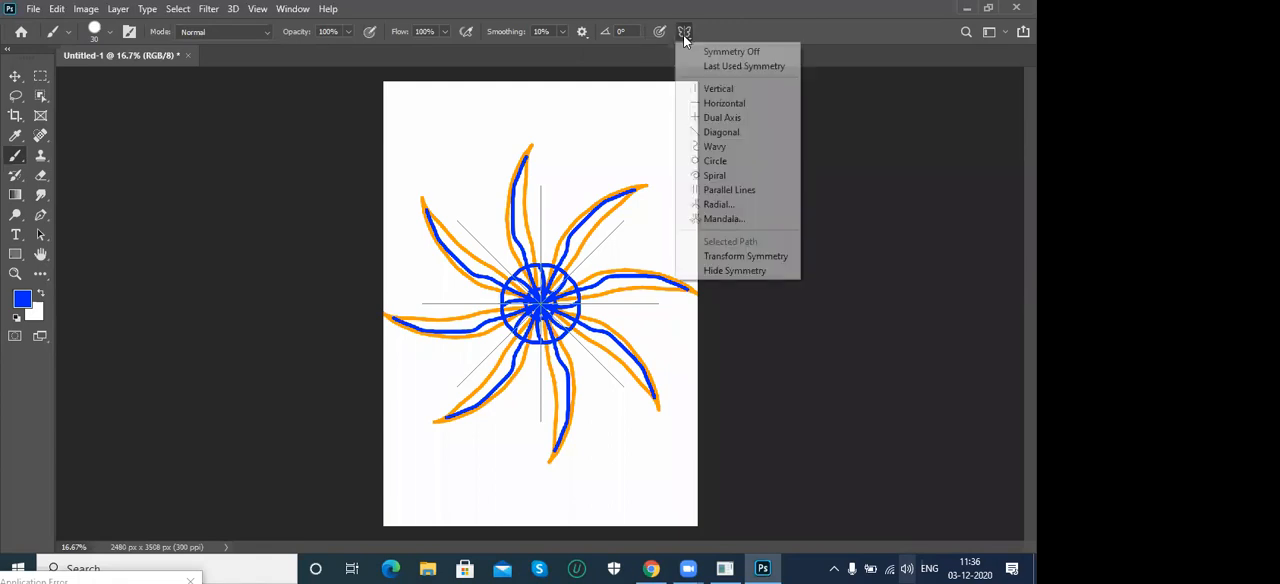
{"action": "left_click", "coordinate": [726, 220]}
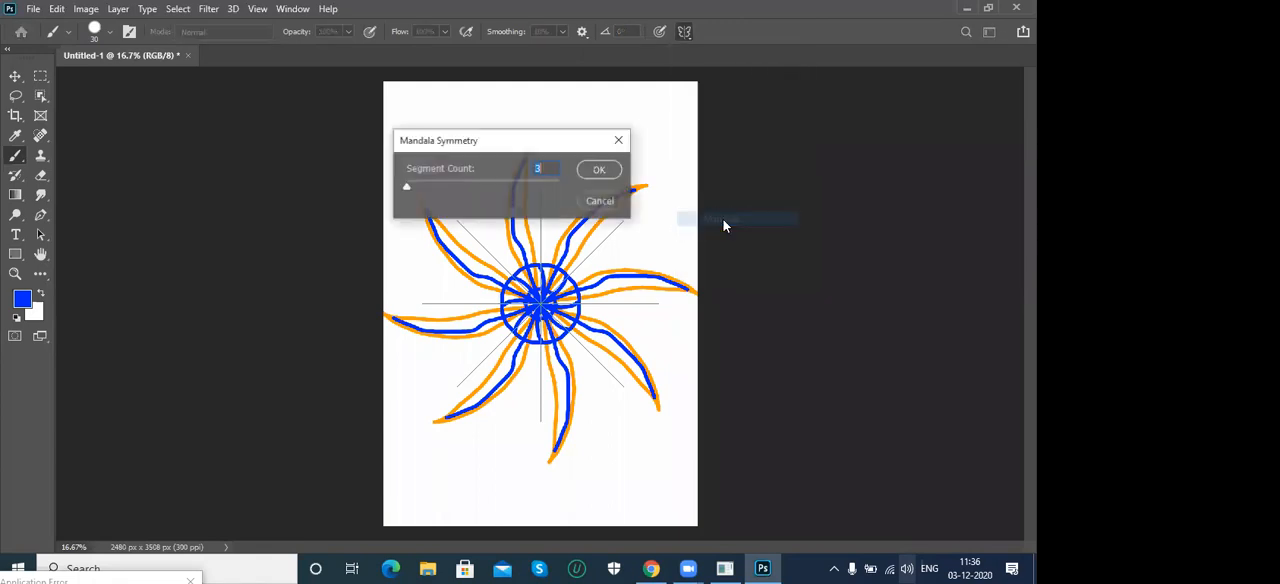
{"action": "left_click_drag", "start_coordinate": [408, 188], "coordinate": [461, 190]}
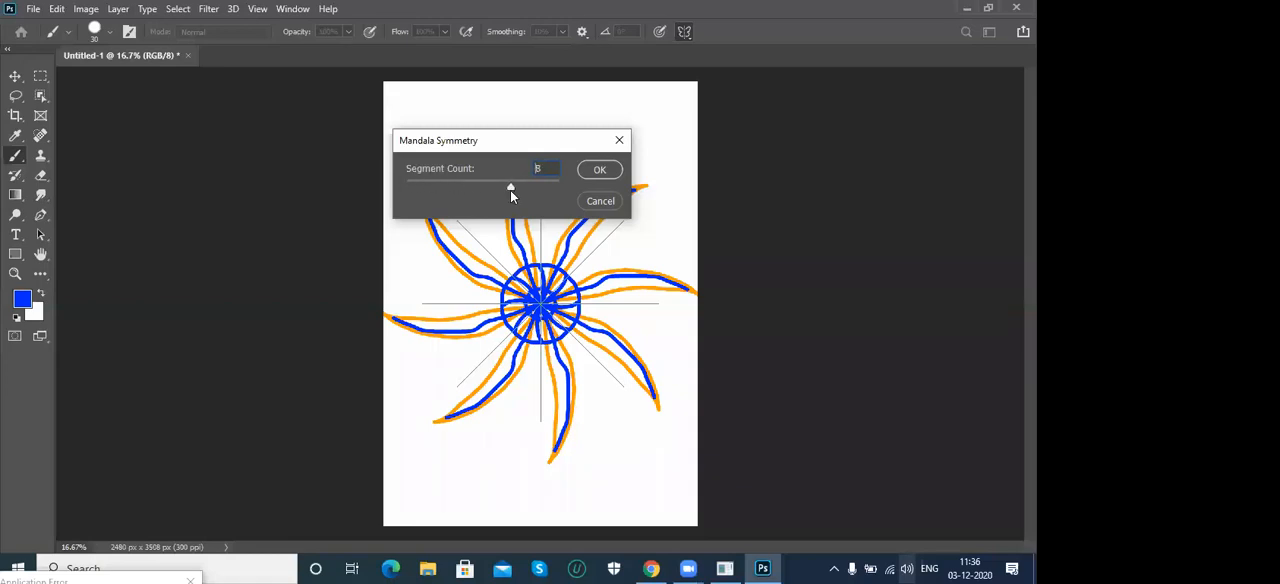
{"action": "left_click", "coordinate": [604, 169]}
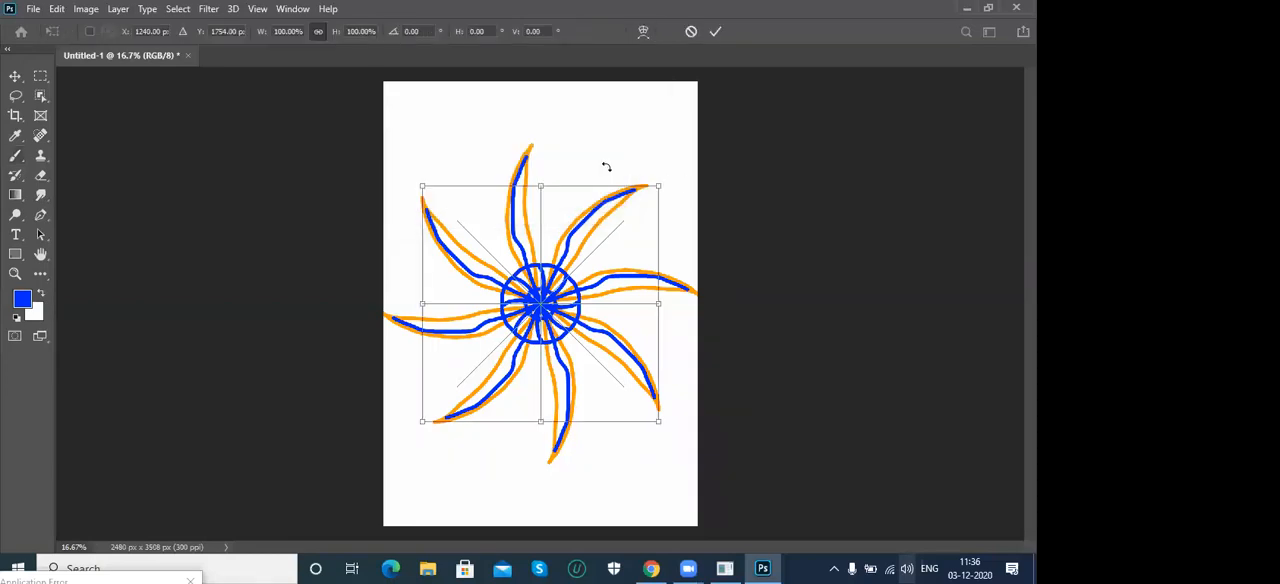
{"action": "key", "text": "Return"}
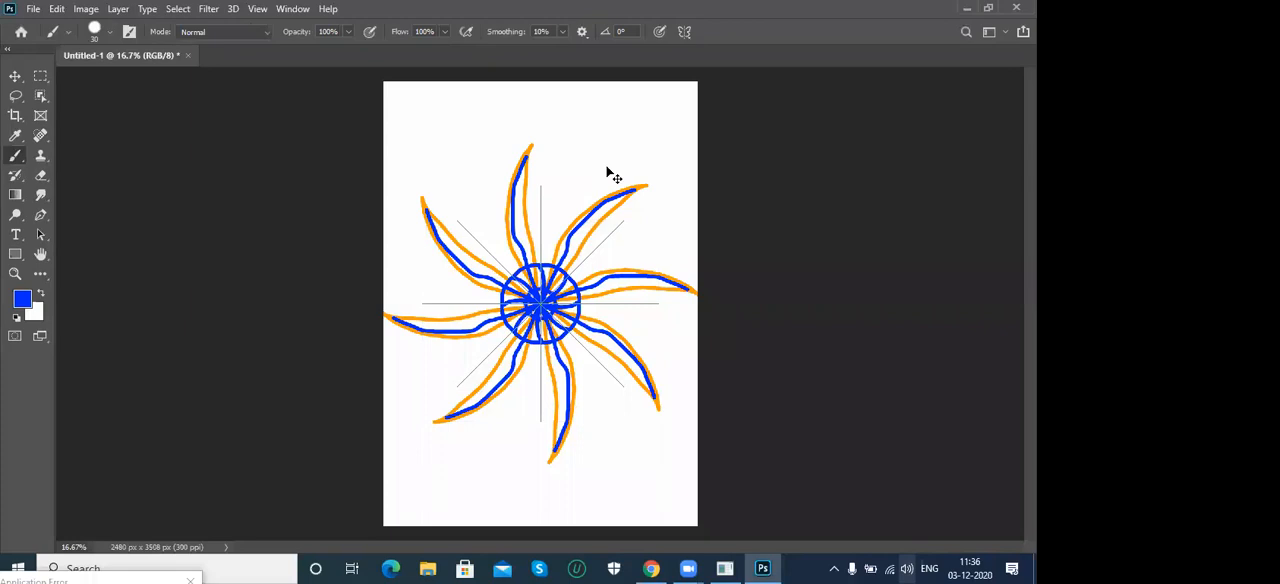
{"action": "key", "text": "ctrl+BackSpace"}
- Paint the mandala's wheel with spokes, an outer ring, a scalloped centre and wedge shapes with inner details between the spokes
{"action": "mouse_move", "coordinate": [540, 277]}
{"action": "left_mouse_down"}
{"action": "mouse_move", "coordinate": [540, 188]}
{"action": "mouse_move", "coordinate": [622, 224]}
{"action": "mouse_move", "coordinate": [590, 198]}
{"action": "left_mouse_up"}
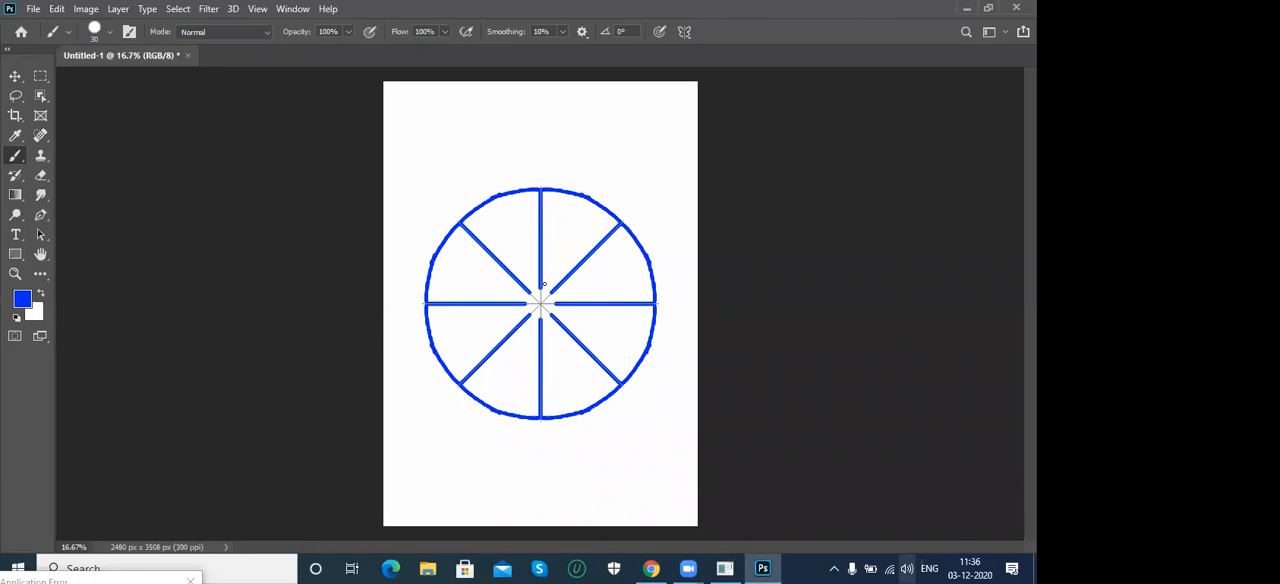
{"action": "left_click_drag", "start_coordinate": [544, 285], "coordinate": [556, 292]}
{"action": "mouse_move", "coordinate": [561, 207]}
{"action": "left_mouse_down"}
{"action": "mouse_move", "coordinate": [596, 221]}
{"action": "mouse_move", "coordinate": [550, 284]}
{"action": "left_mouse_up"}
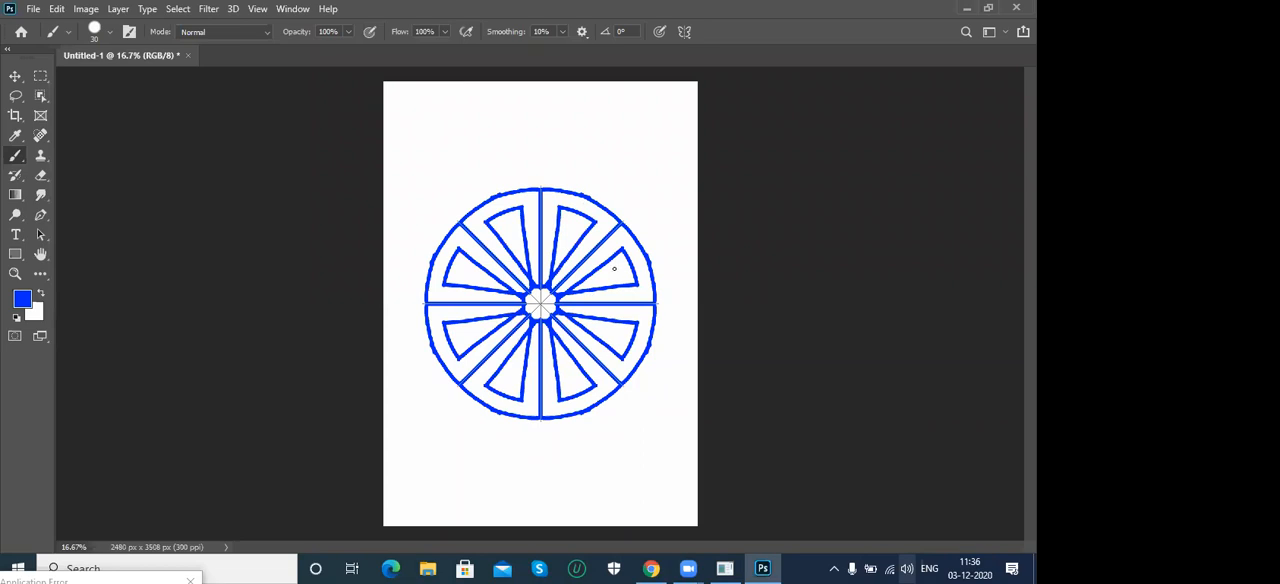
{"action": "mouse_move", "coordinate": [620, 267]}
{"action": "left_mouse_down"}
{"action": "mouse_move", "coordinate": [580, 287]}
{"action": "mouse_move", "coordinate": [617, 259]}
{"action": "left_mouse_up"}
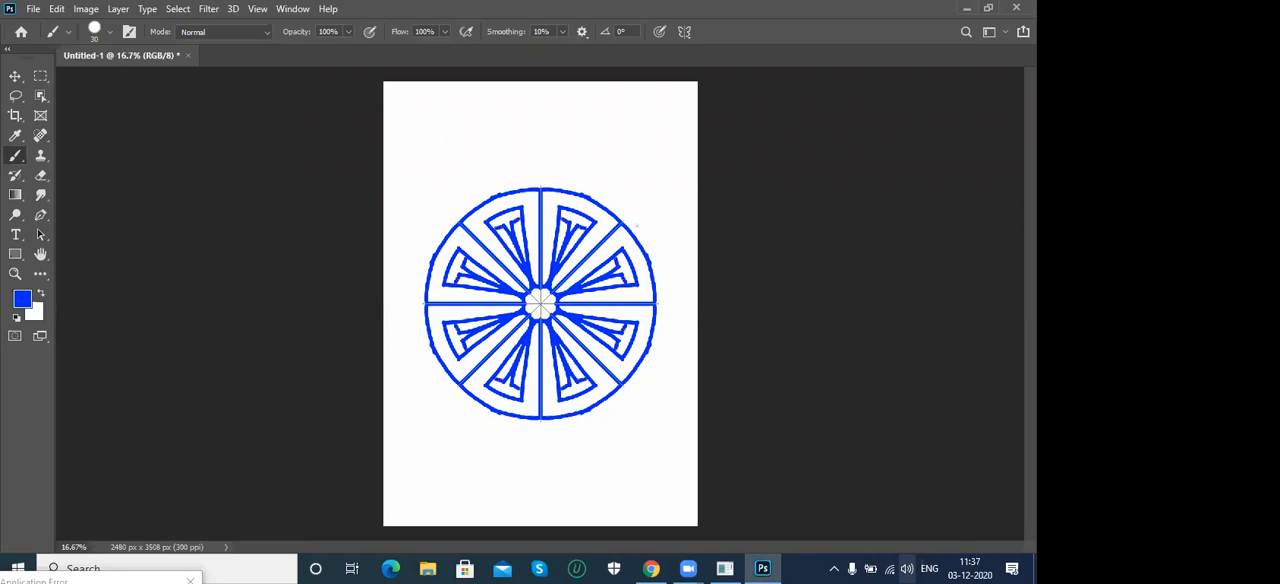
- Paint small and large detailed petals around the wheel's rim and add inner rings along the rim and around the centre
{"action": "mouse_move", "coordinate": [588, 196]}
{"action": "left_mouse_down"}
{"action": "mouse_move", "coordinate": [615, 168]}
{"action": "mouse_move", "coordinate": [609, 137]}
{"action": "left_mouse_up"}
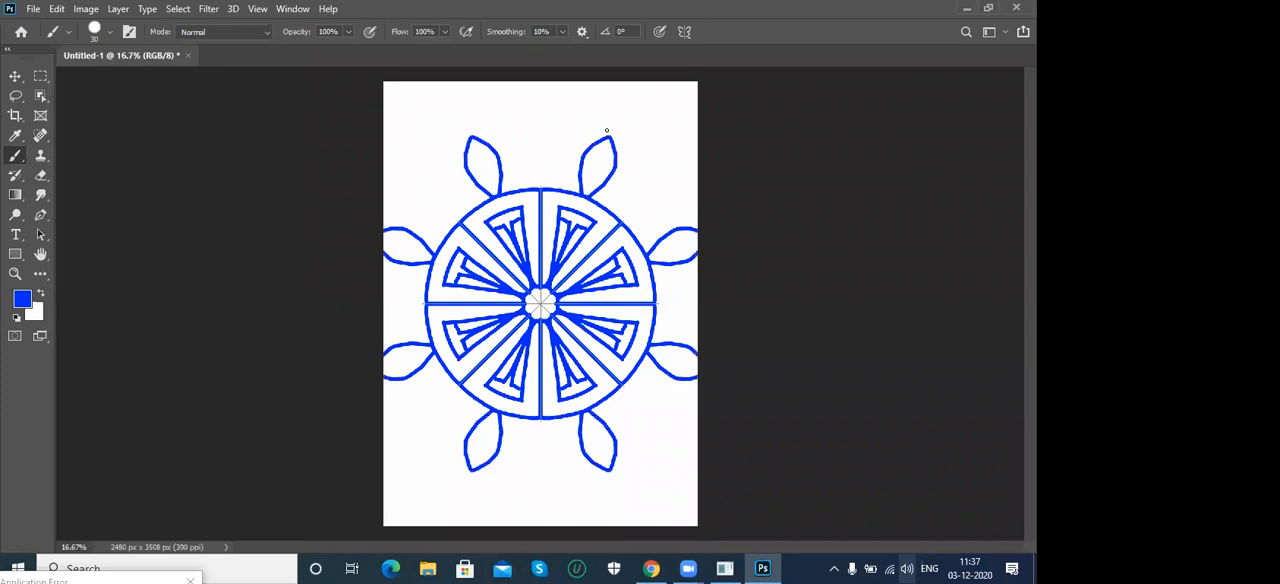
{"action": "left_click_drag", "start_coordinate": [591, 177], "coordinate": [603, 147]}
{"action": "mouse_move", "coordinate": [604, 212]}
{"action": "left_mouse_down"}
{"action": "mouse_move", "coordinate": [648, 166]}
{"action": "mouse_move", "coordinate": [688, 156]}
{"action": "left_mouse_up"}
{"action": "left_click_drag", "start_coordinate": [626, 197], "coordinate": [659, 185]}
{"action": "left_click_drag", "start_coordinate": [620, 220], "coordinate": [652, 198]}
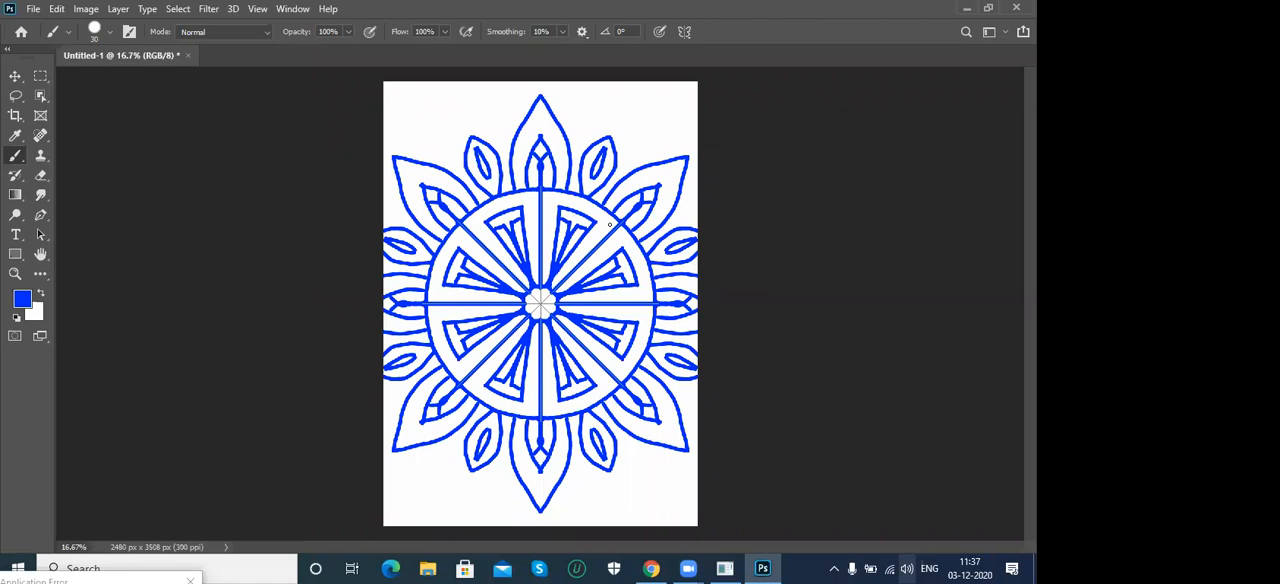
{"action": "mouse_move", "coordinate": [608, 215]}
{"action": "left_mouse_down"}
{"action": "mouse_move", "coordinate": [558, 195]}
{"action": "mouse_move", "coordinate": [498, 203]}
{"action": "left_mouse_up"}
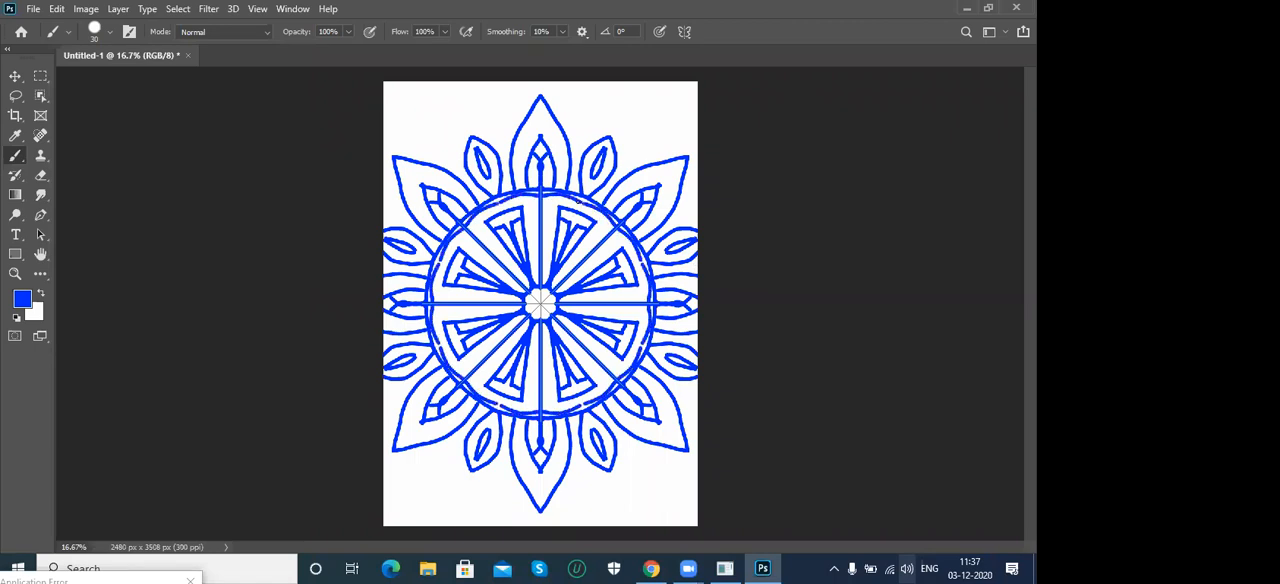
{"action": "left_click_drag", "start_coordinate": [573, 266], "coordinate": [563, 255]}
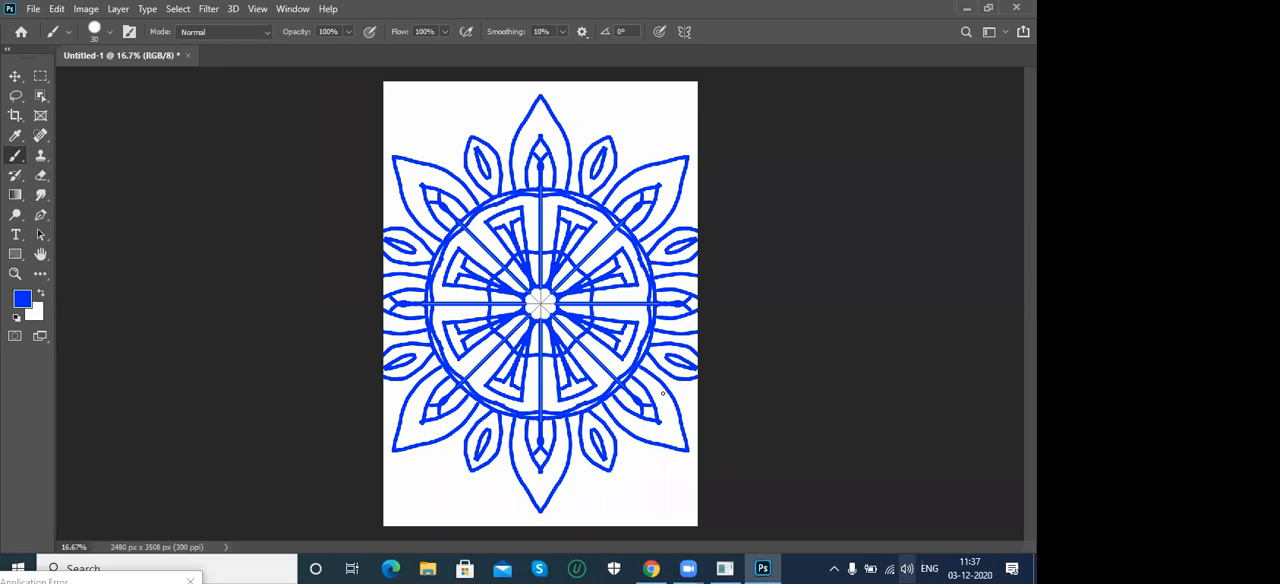
- Turn off the mandala symmetry and paint an unmirrored freehand stroke beside the mandala's topmost petal
{"action": "left_click", "coordinate": [684, 31]}
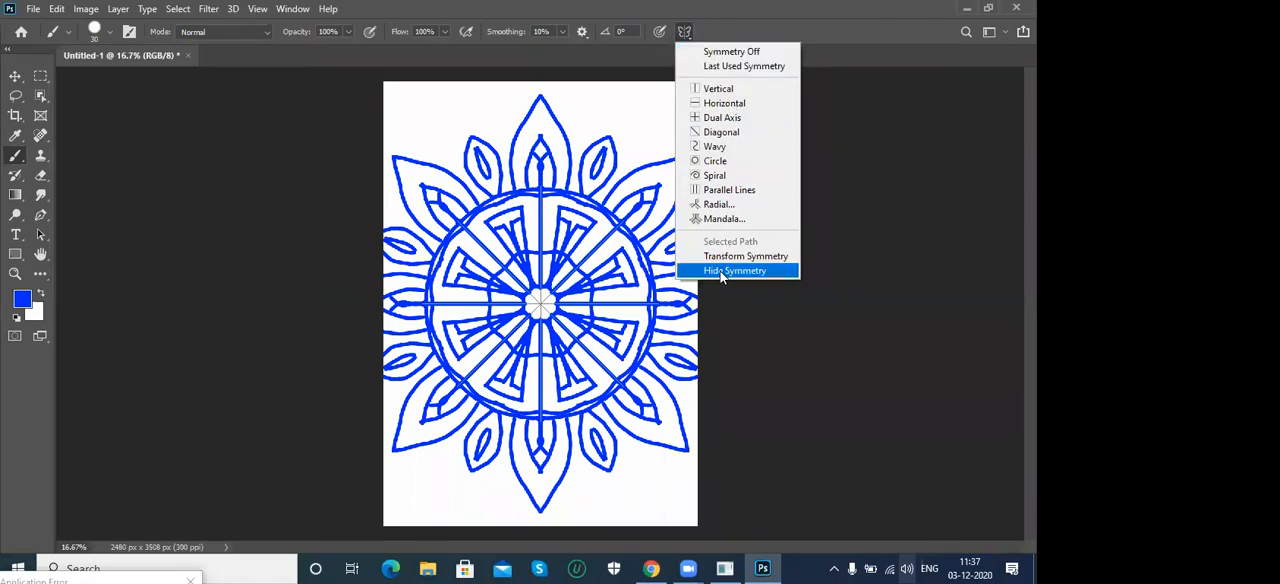
{"action": "left_click", "coordinate": [754, 53]}
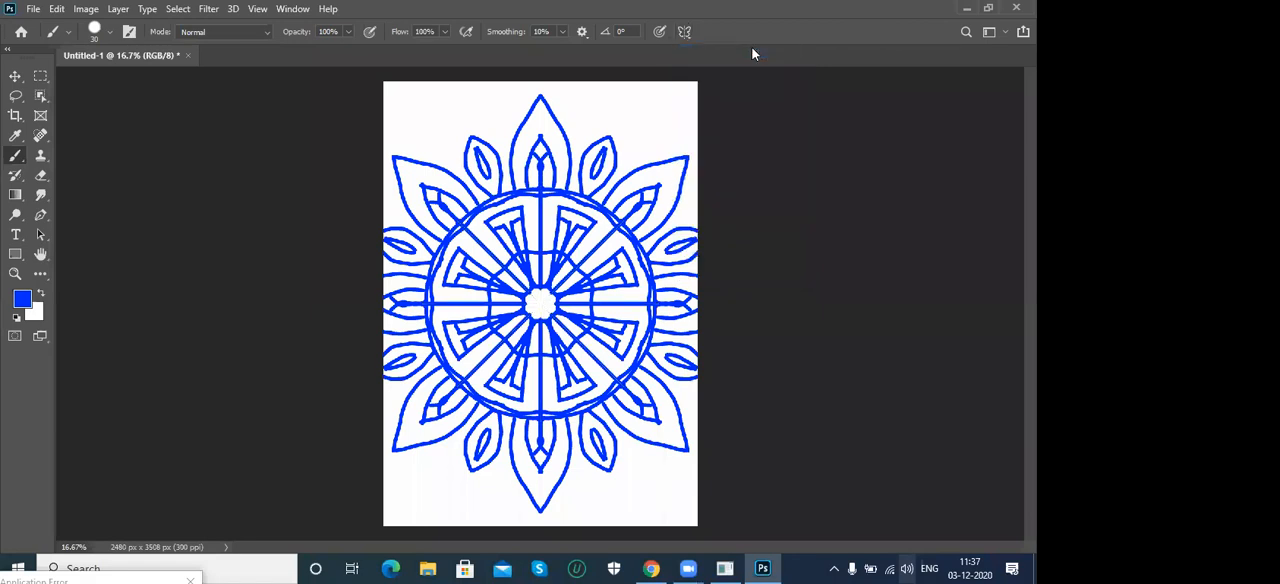
{"action": "left_click_drag", "start_coordinate": [598, 107], "coordinate": [643, 104]}
- Clear the mandala by filling the canvas with white and set the foreground colour to bright cyan
{"action": "key", "text": "ctrl+Delete"}
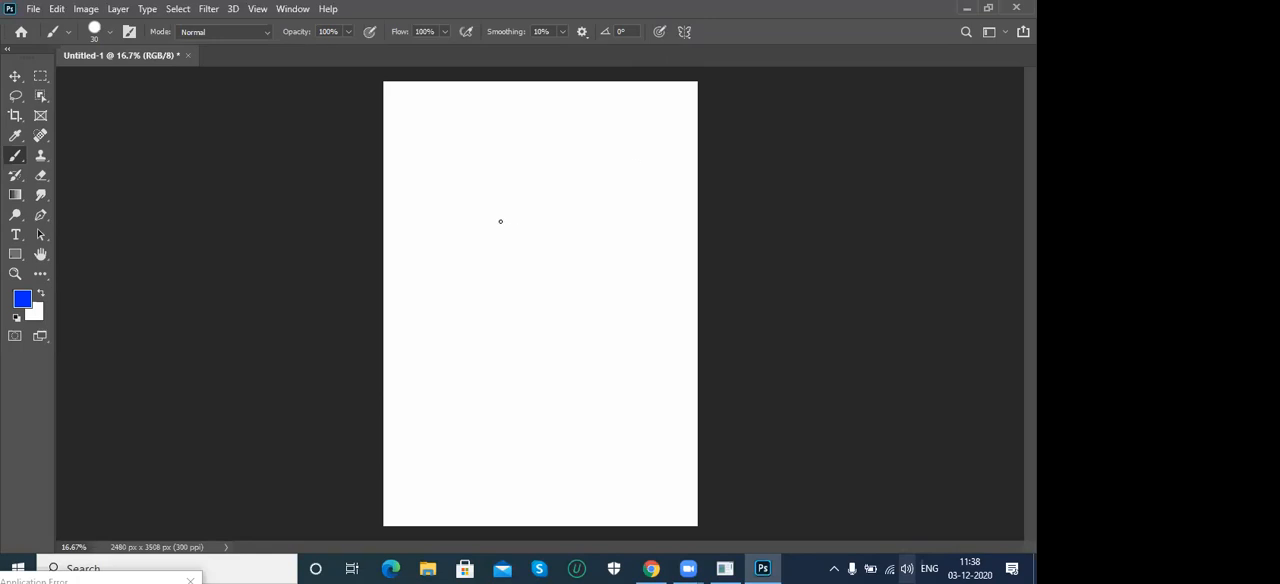
{"action": "left_click", "coordinate": [18, 296]}
{"action": "left_click_drag", "start_coordinate": [773, 258], "coordinate": [774, 281]}
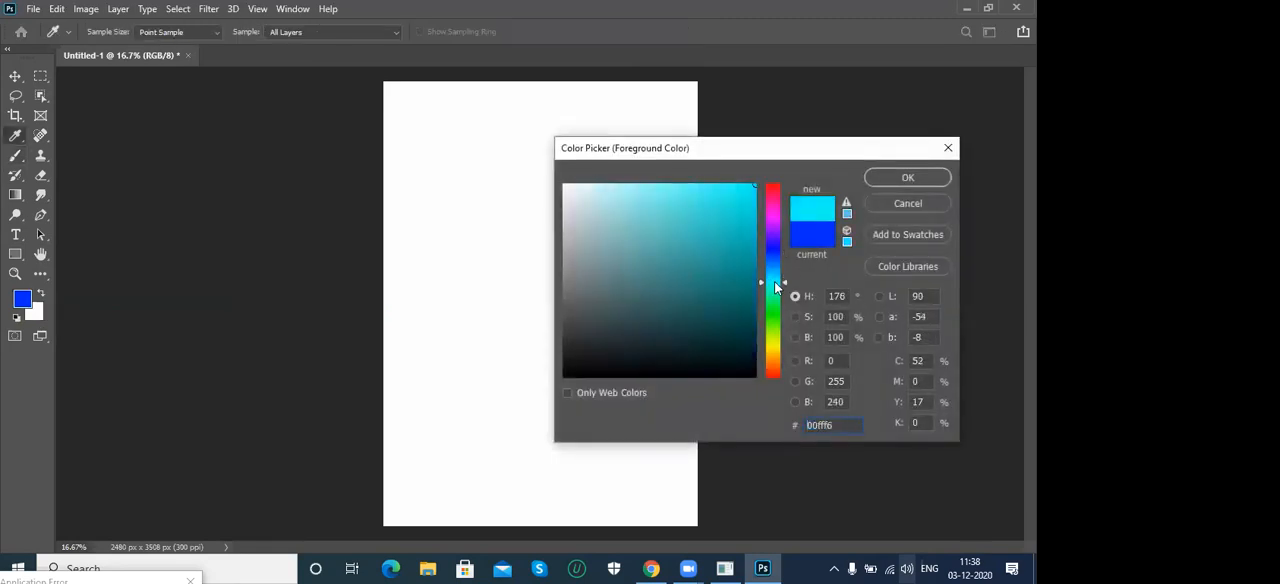
{"action": "left_click", "coordinate": [888, 176]}
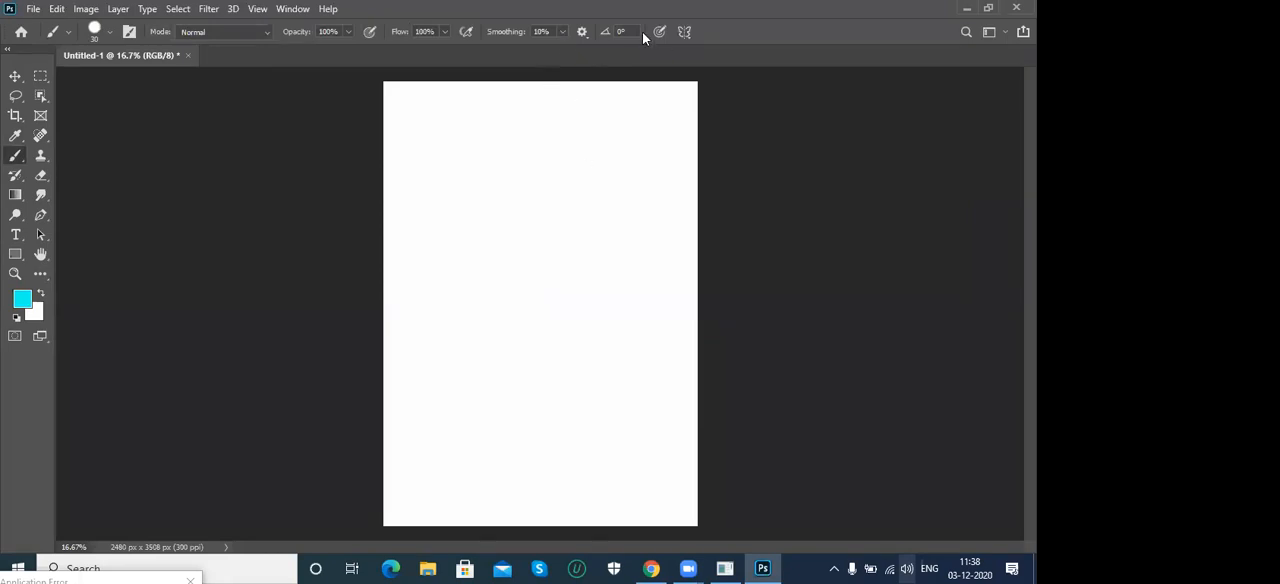
- Leave the brush symmetry options unchanged and switch to the Move tool
{"action": "left_click", "coordinate": [685, 32]}
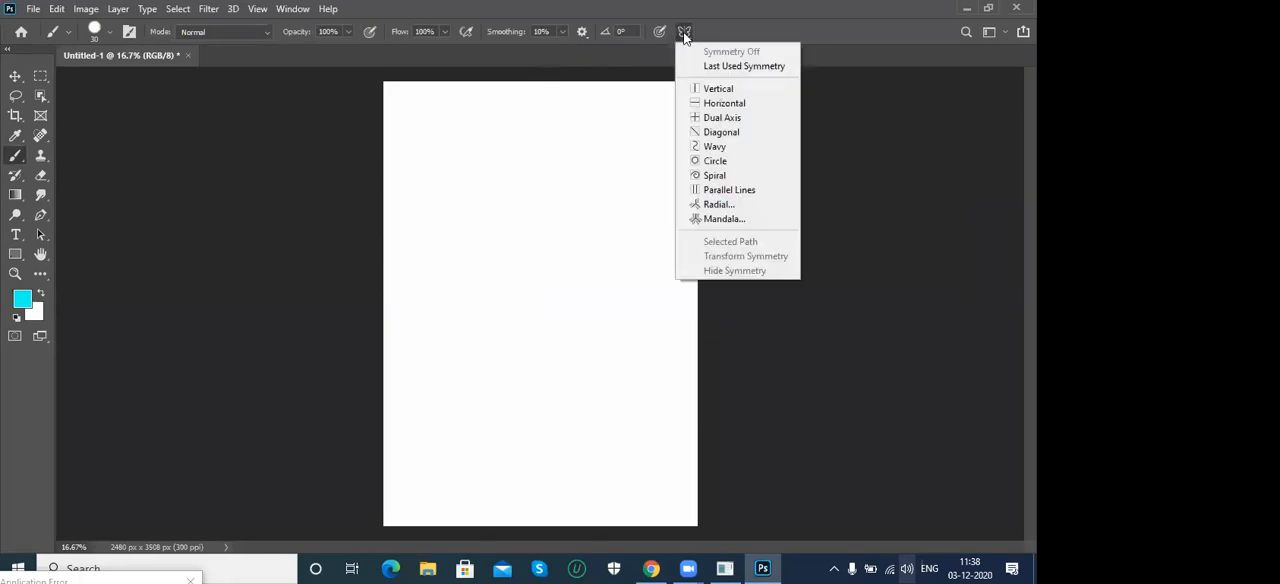
{"action": "left_click", "coordinate": [782, 30]}
{"action": "left_click", "coordinate": [15, 76]}
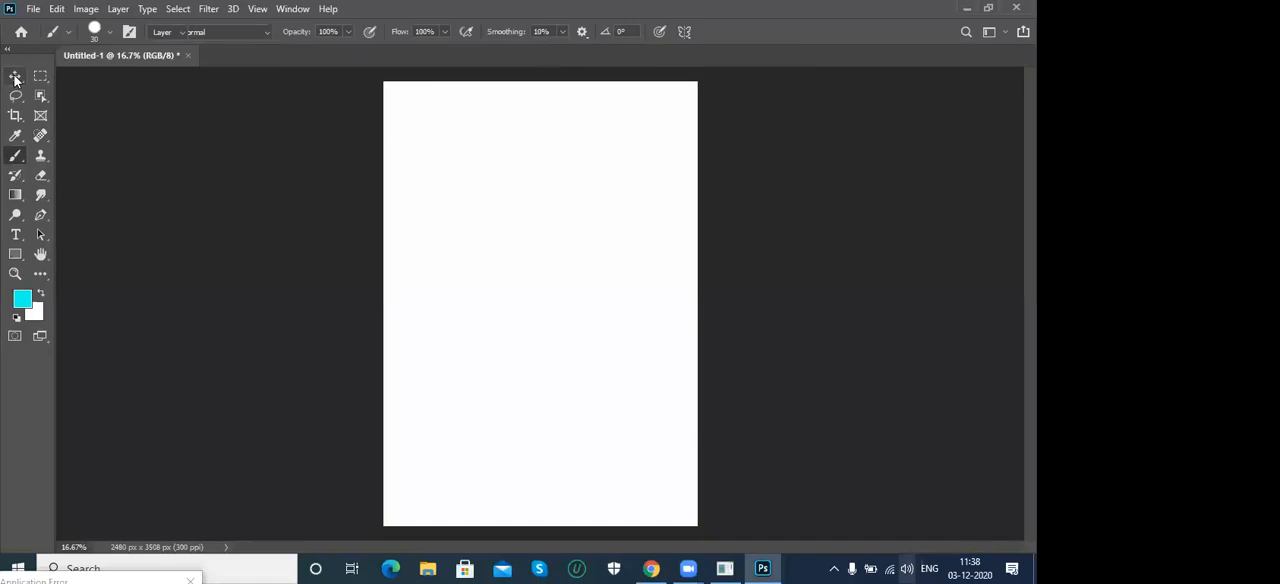
- Activate the Rectangular Marquee tool, keeping the toolbar in its two-column layout
{"action": "left_click_drag", "start_coordinate": [15, 157], "coordinate": [61, 156]}
{"action": "left_click", "coordinate": [15, 76]}
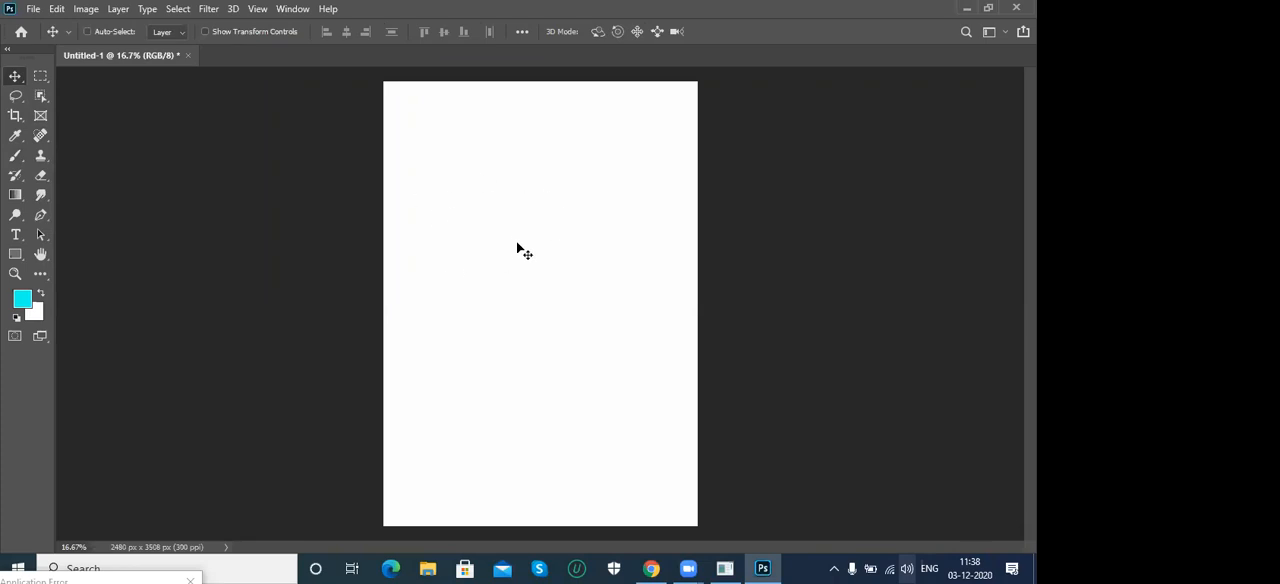
{"action": "left_click", "coordinate": [7, 50]}
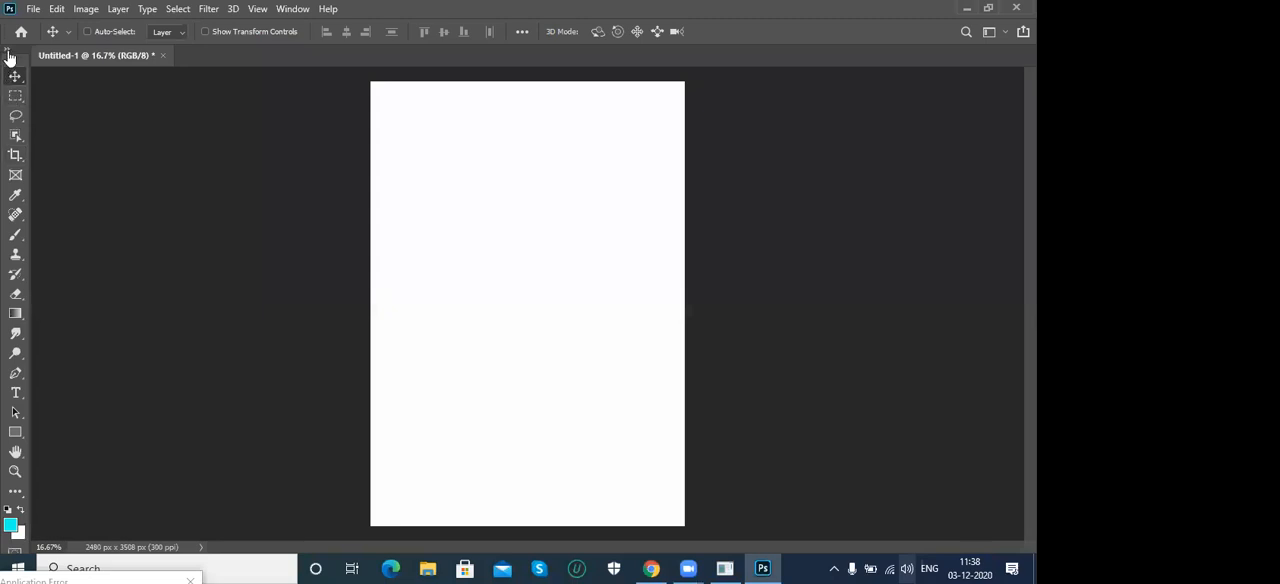
{"action": "left_click", "coordinate": [8, 50]}
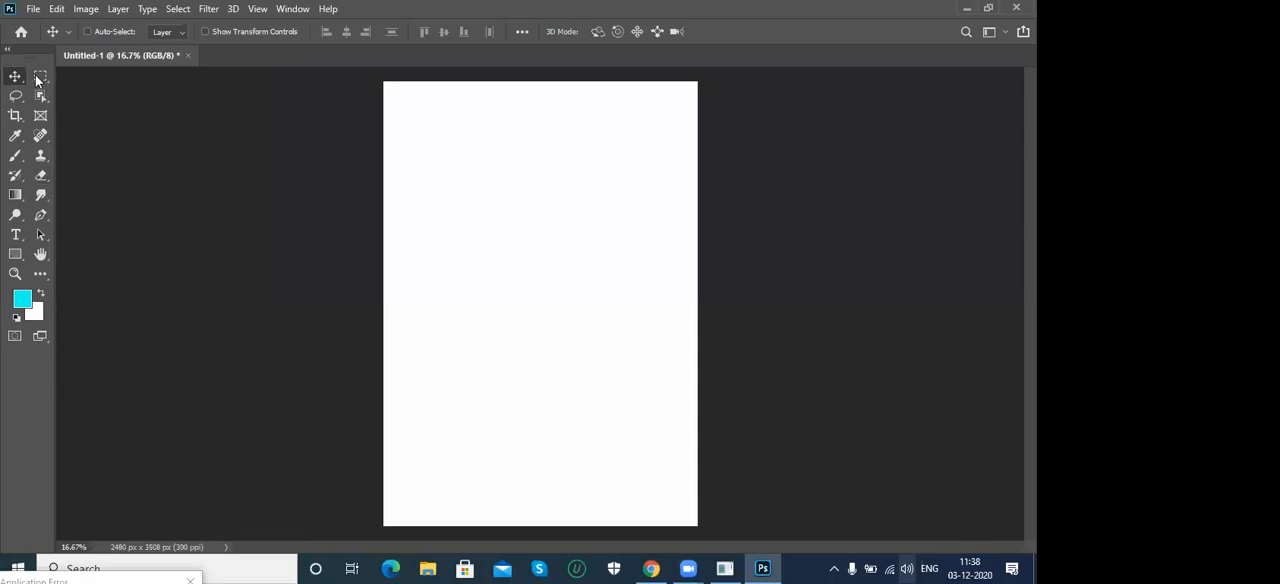
{"action": "left_click", "coordinate": [40, 77]}
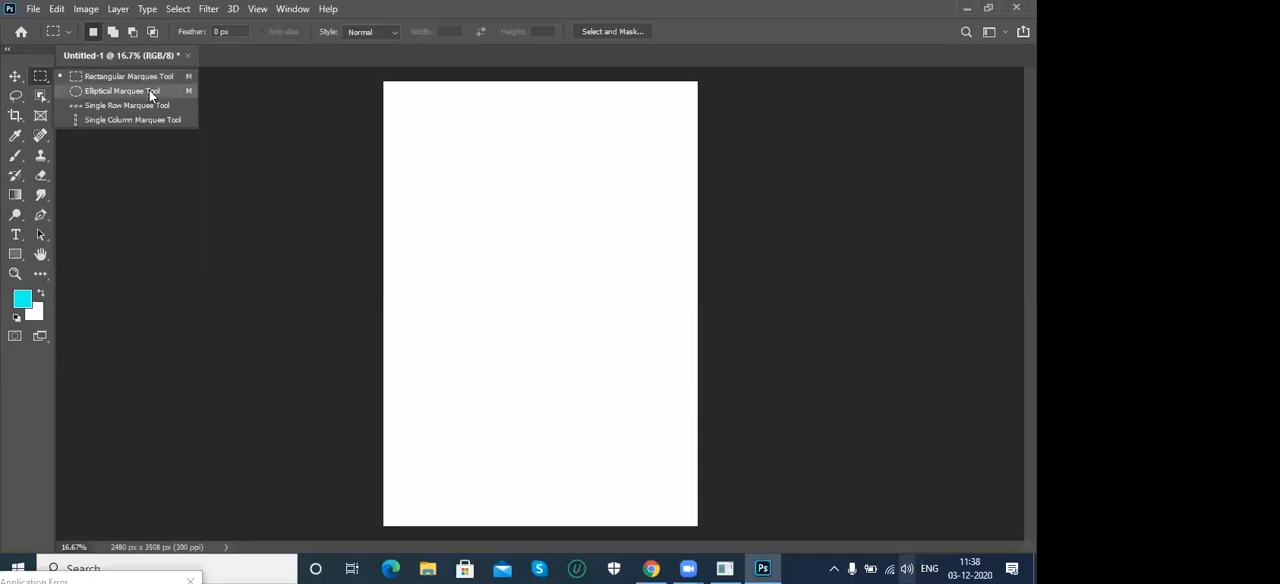
{"action": "left_click", "coordinate": [80, 76]}
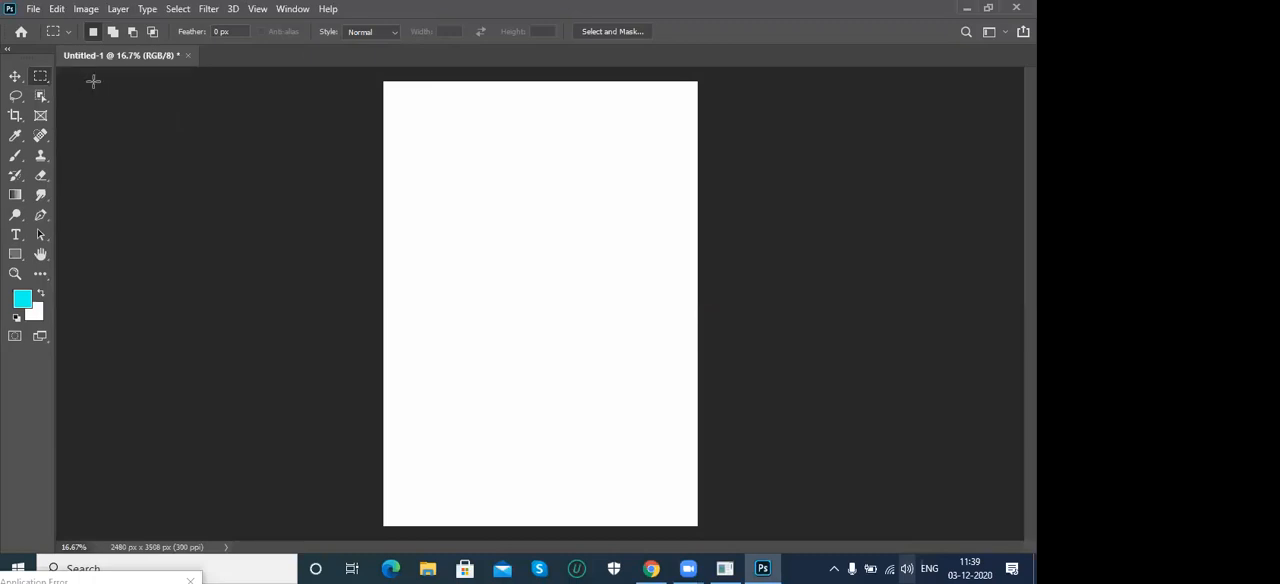
- Open the portrait JPG of the woman in a yellow and orange sari and fit it to the window
{"action": "left_click", "coordinate": [31, 10]}
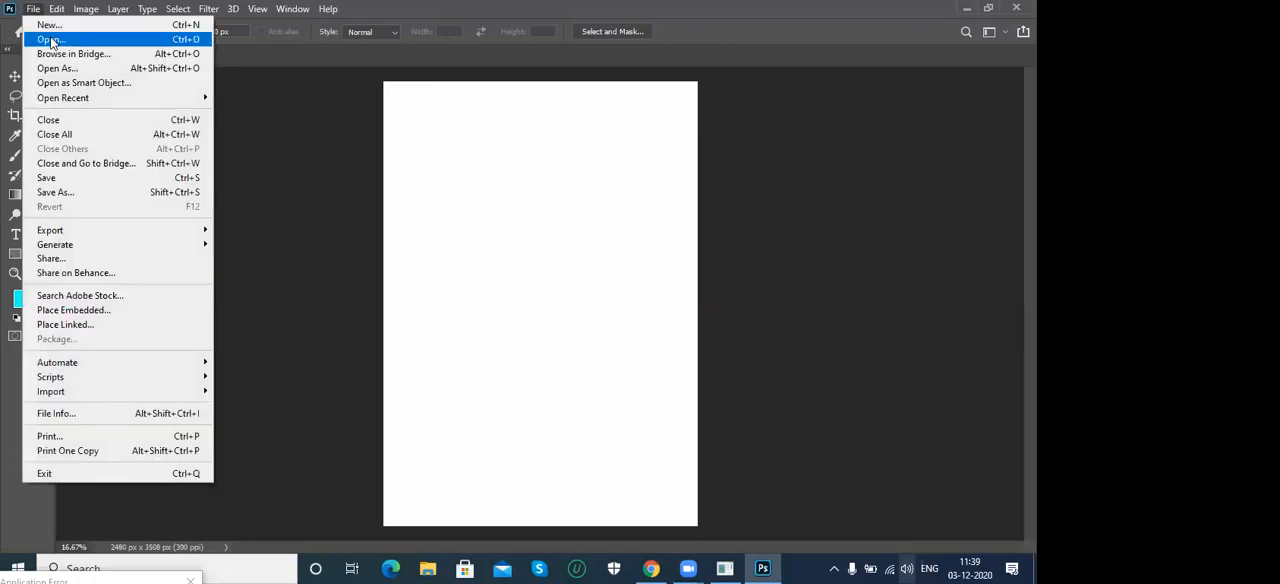
{"action": "left_click", "coordinate": [50, 40]}
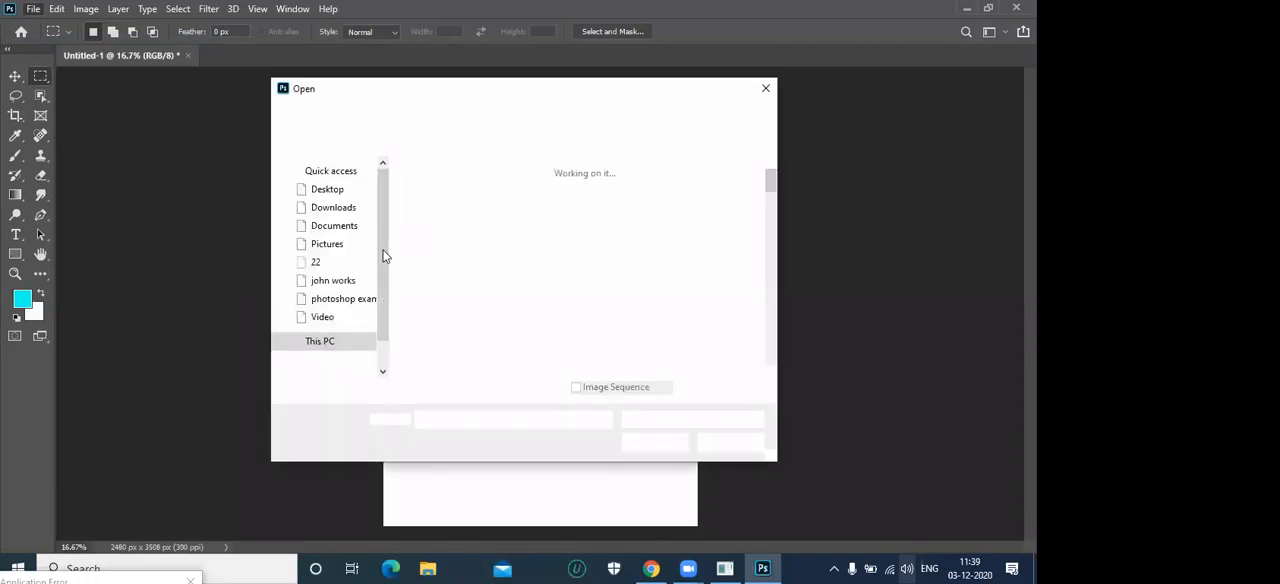
{"action": "left_click", "coordinate": [710, 325]}
{"action": "left_click", "coordinate": [655, 442]}
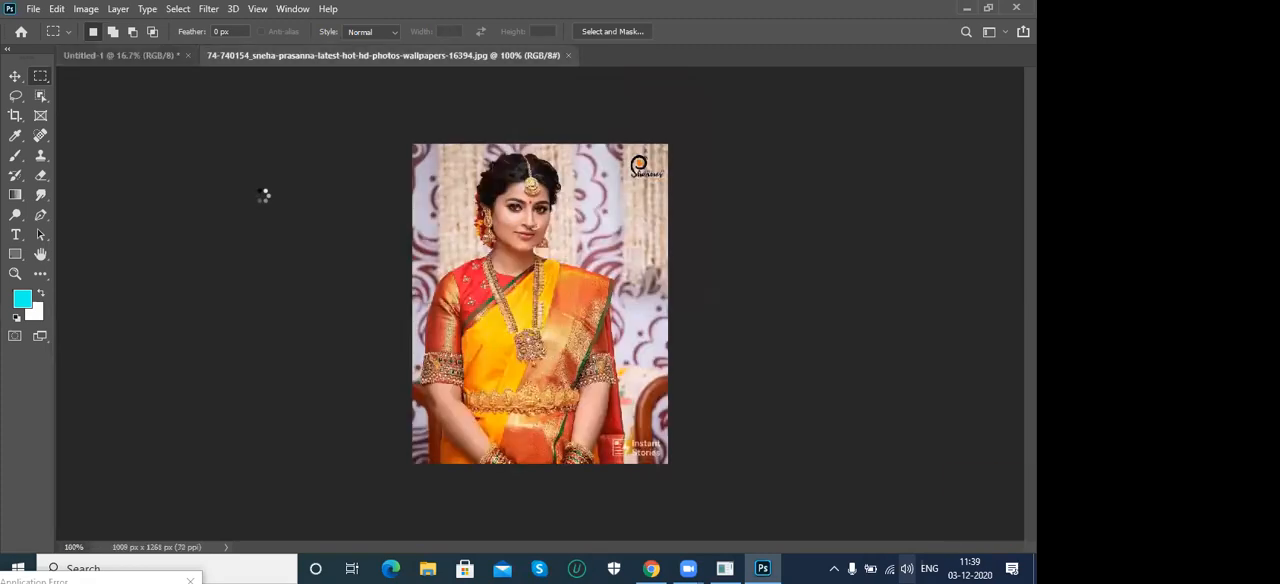
{"action": "key", "text": "ctrl+0"}
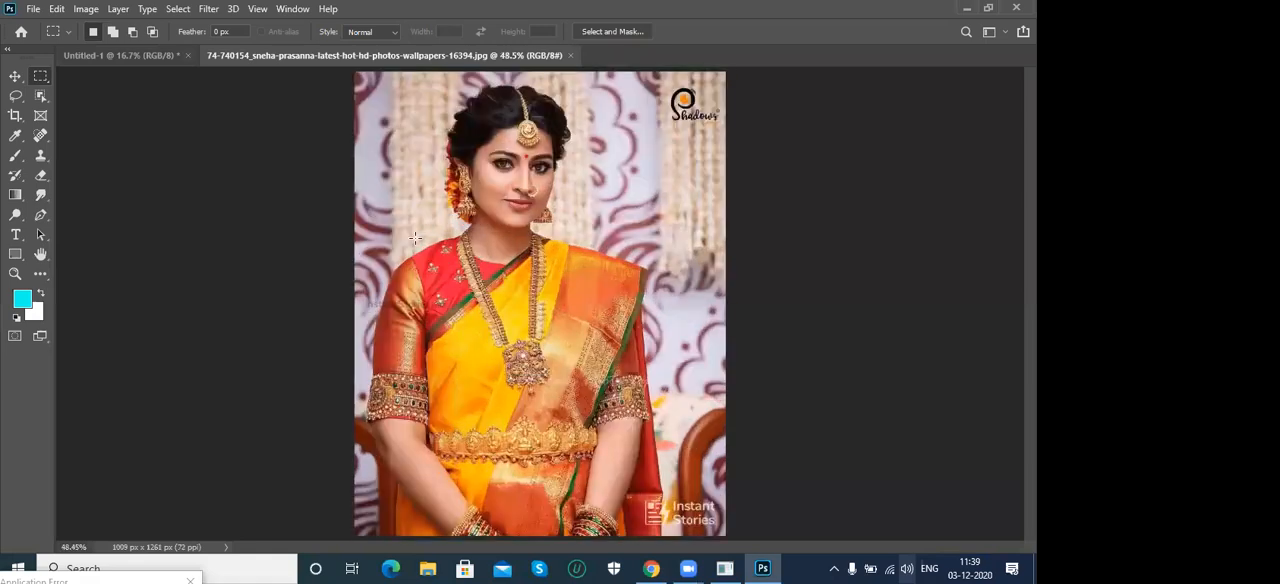
- Draw a large rectangular marquee around the woman's head and upper body, down to her necklace pendant
{"action": "right_click", "coordinate": [40, 79]}
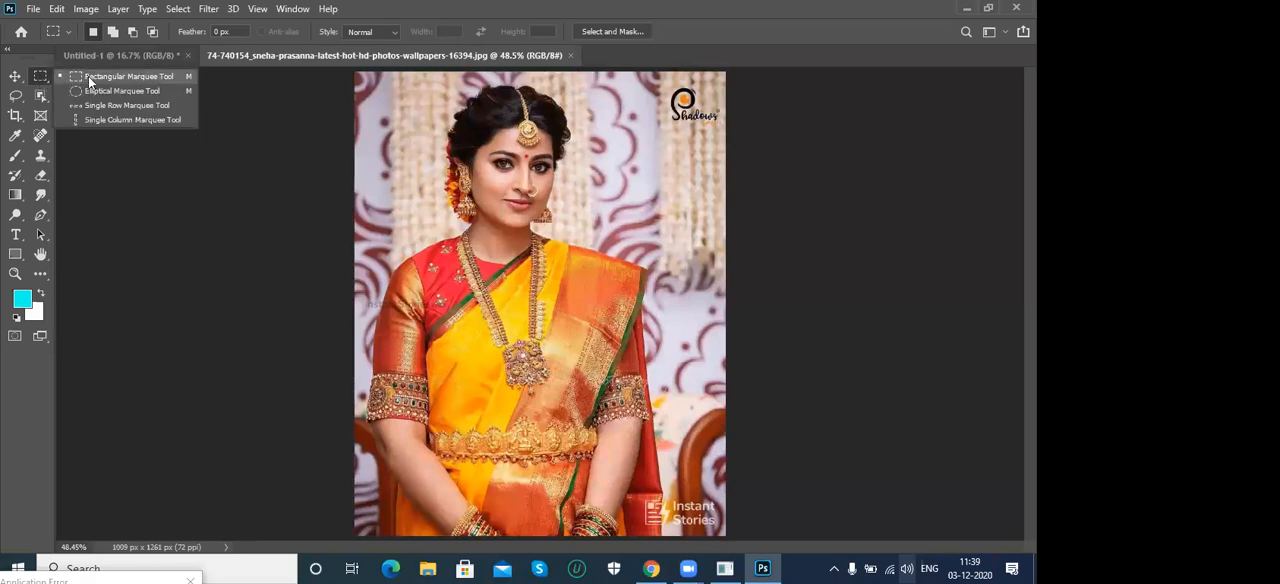
{"action": "left_click", "coordinate": [88, 76]}
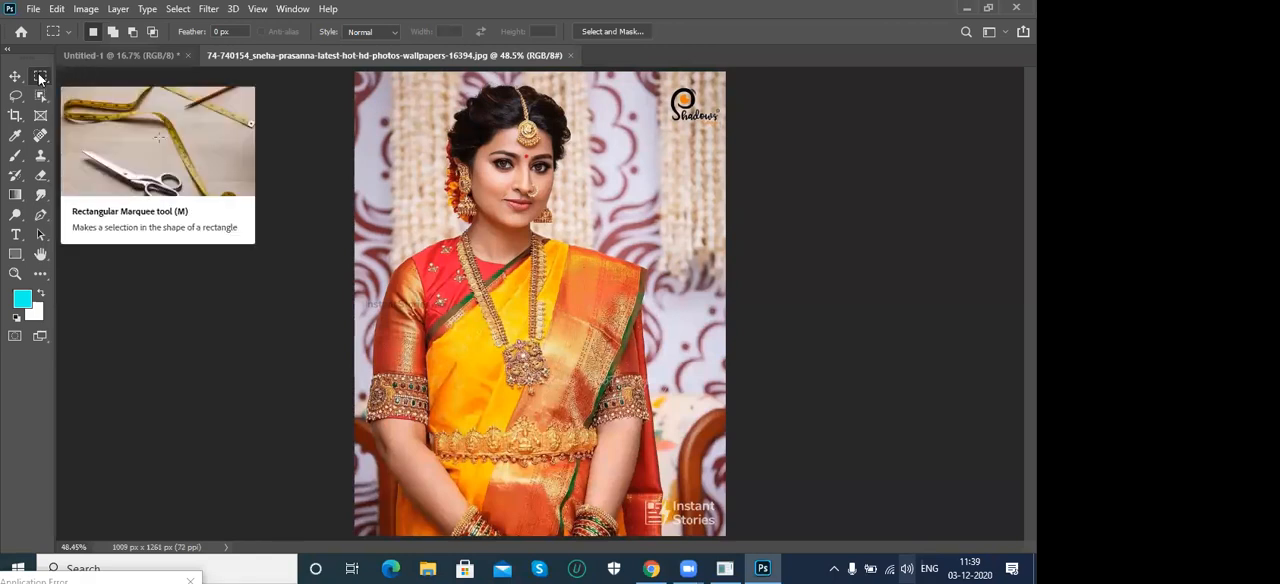
{"action": "right_click", "coordinate": [40, 78]}
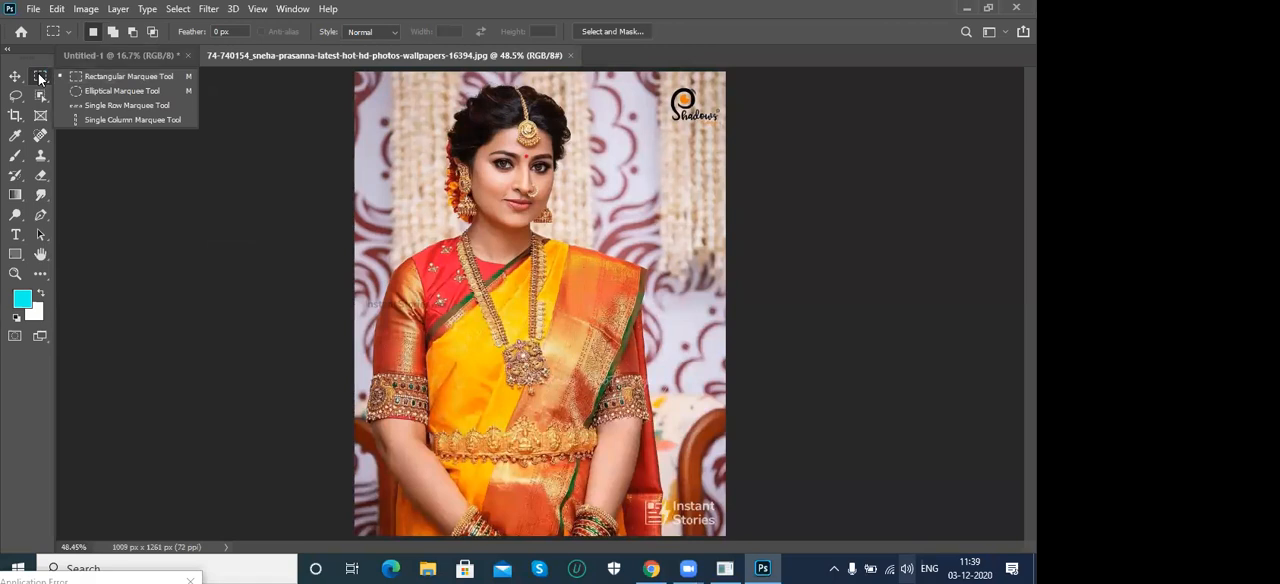
{"action": "left_click", "coordinate": [135, 78]}
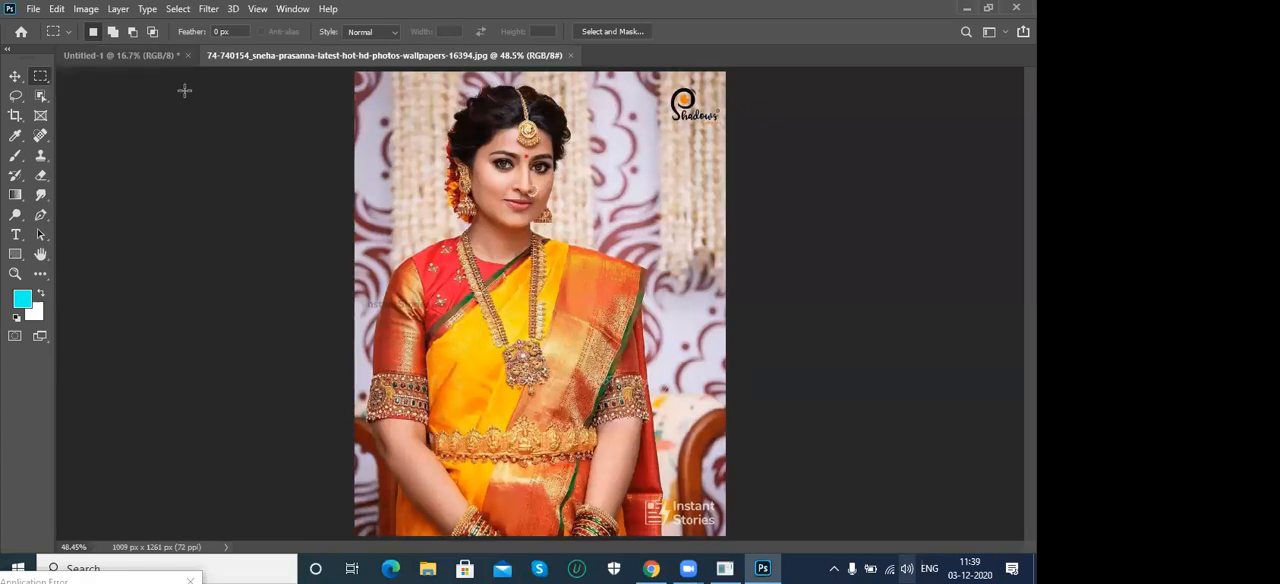
{"action": "left_click_drag", "start_coordinate": [385, 81], "coordinate": [674, 366]}
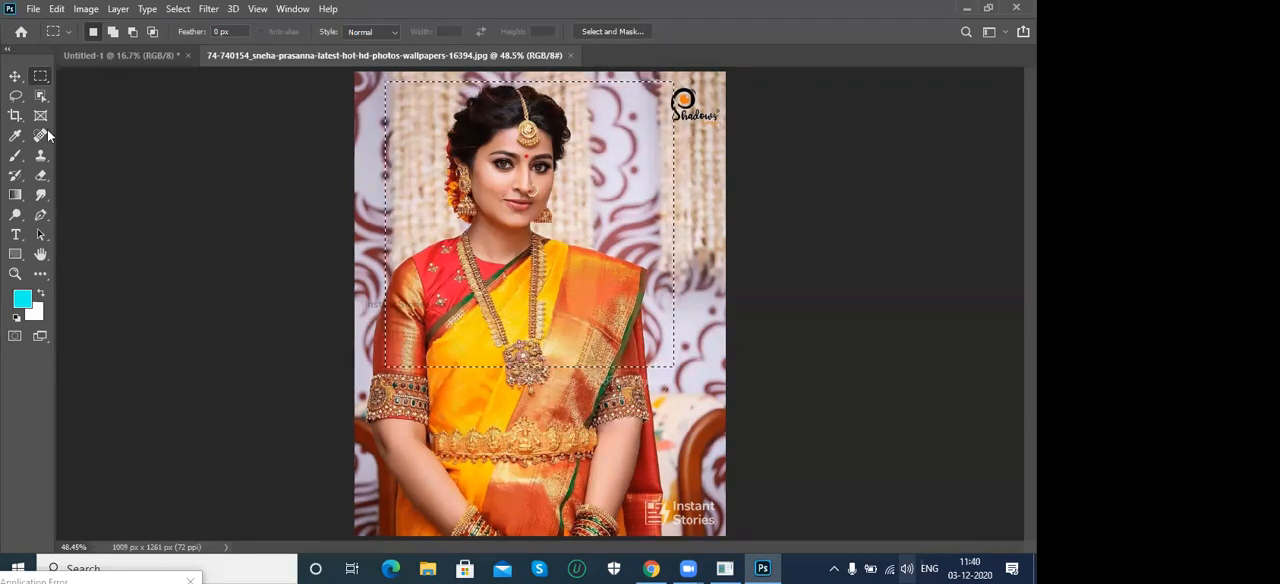
- Paint cyan Brush strokes at size 70 along the selection's left side and fill the whole selection with cyan
{"action": "left_click", "coordinate": [15, 155]}
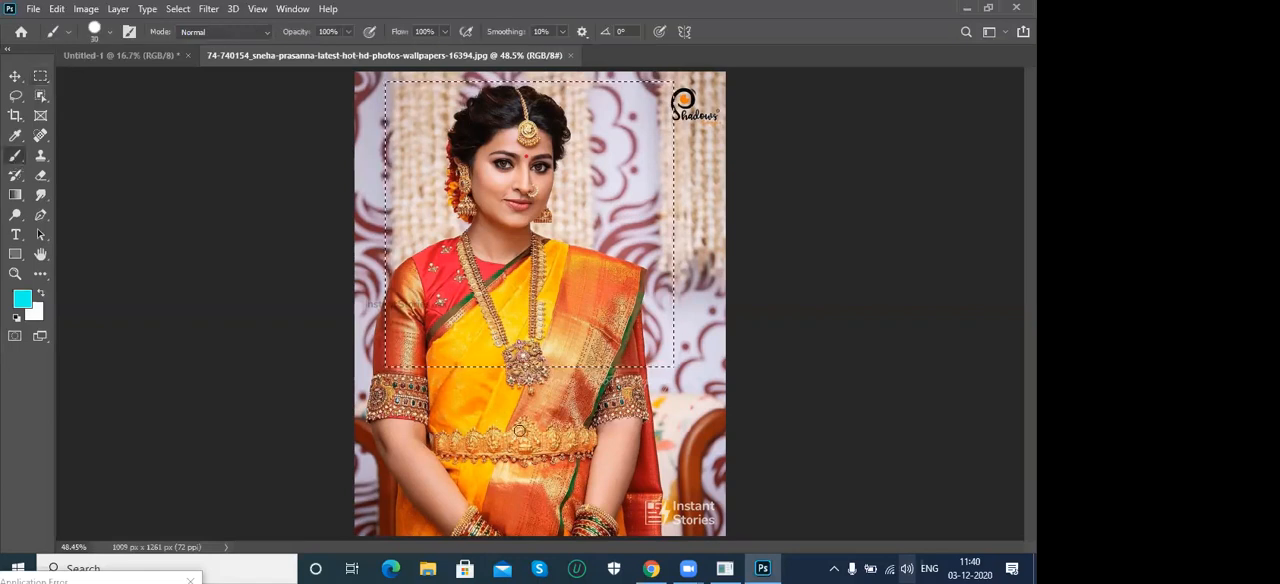
{"action": "key", "text": "bracketright"}
{"action": "key", "text": "bracketright"}
{"action": "key", "text": "bracketright"}
{"action": "key", "text": "bracketright"}
{"action": "key", "text": "bracketright"}
{"action": "key", "text": "bracketright"}
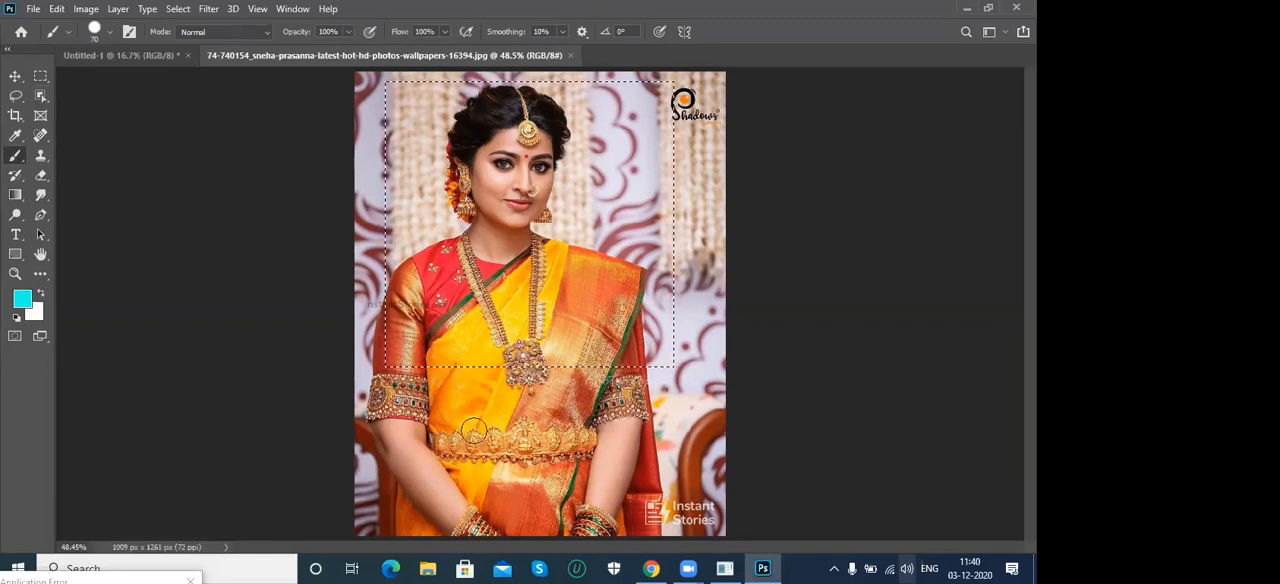
{"action": "mouse_move", "coordinate": [412, 342]}
{"action": "left_mouse_down"}
{"action": "mouse_move", "coordinate": [381, 324]}
{"action": "mouse_move", "coordinate": [383, 222]}
{"action": "left_mouse_up"}
{"action": "mouse_move", "coordinate": [413, 83]}
{"action": "left_mouse_down"}
{"action": "mouse_move", "coordinate": [410, 366]}
{"action": "mouse_move", "coordinate": [392, 208]}
{"action": "mouse_move", "coordinate": [409, 207]}
{"action": "mouse_move", "coordinate": [440, 398]}
{"action": "mouse_move", "coordinate": [411, 90]}
{"action": "left_mouse_up"}
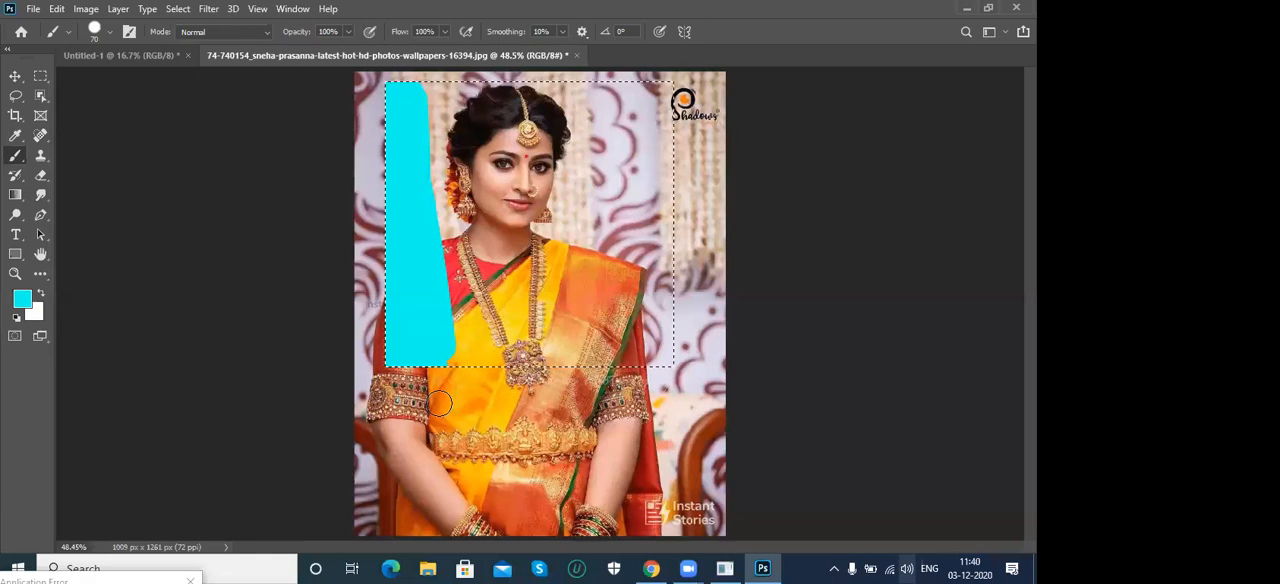
{"action": "key", "text": "alt+BackSpace"}
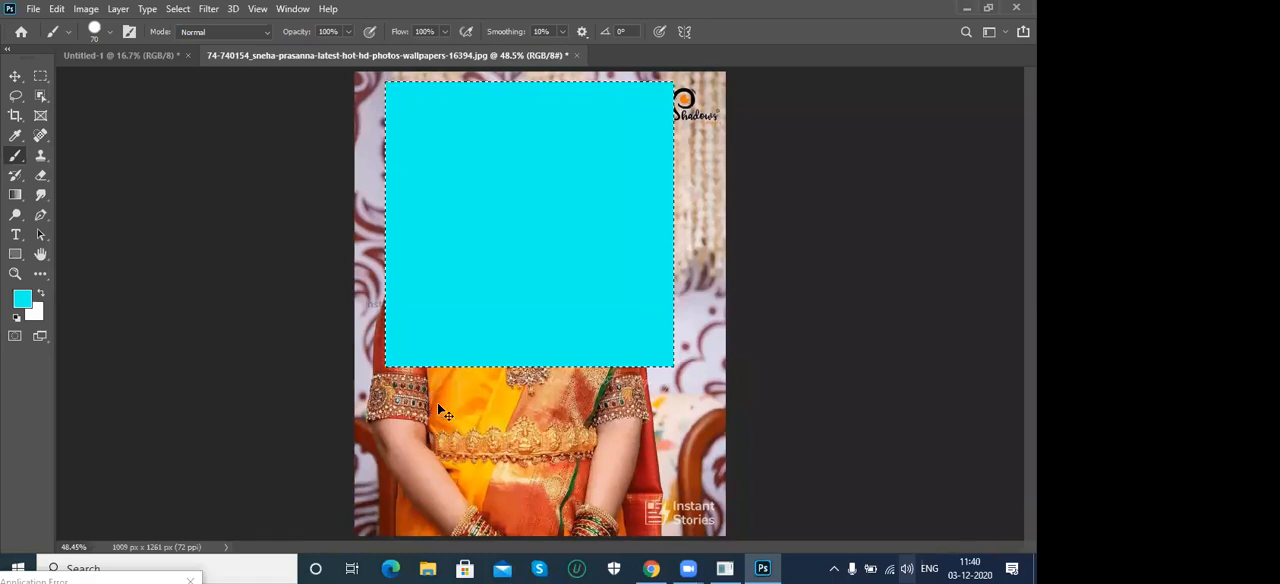
- Undo the cyan fill and brush strokes on the photo and remove the marquee selection
{"action": "key", "text": "ctrl+z"}
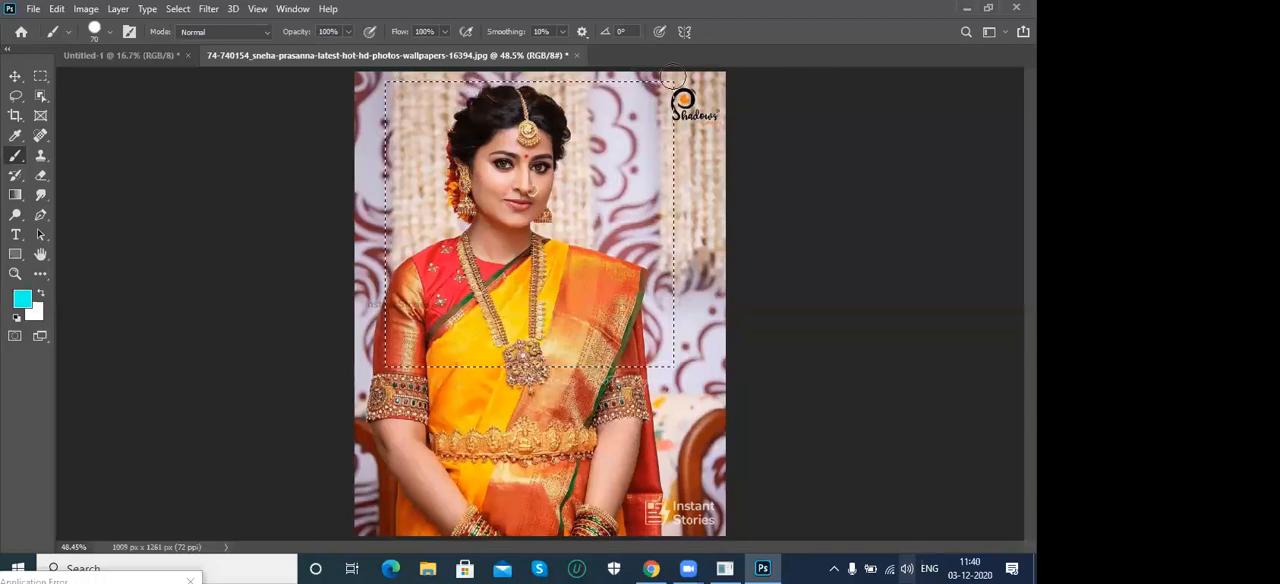
{"action": "left_click", "coordinate": [177, 9]}
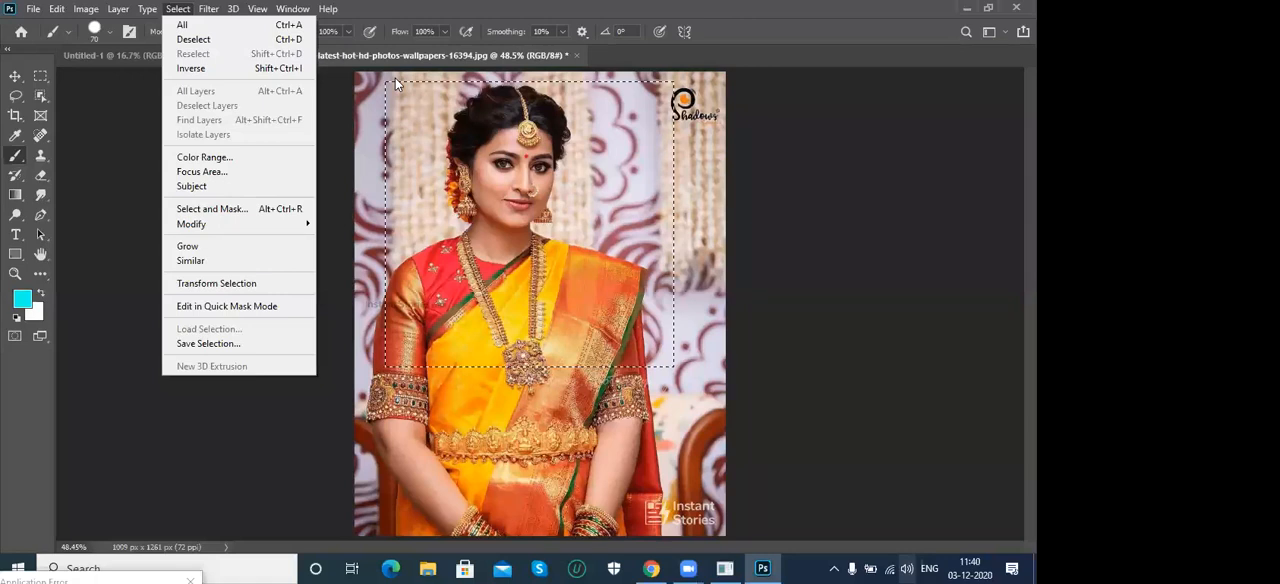
{"action": "left_click", "coordinate": [290, 40]}
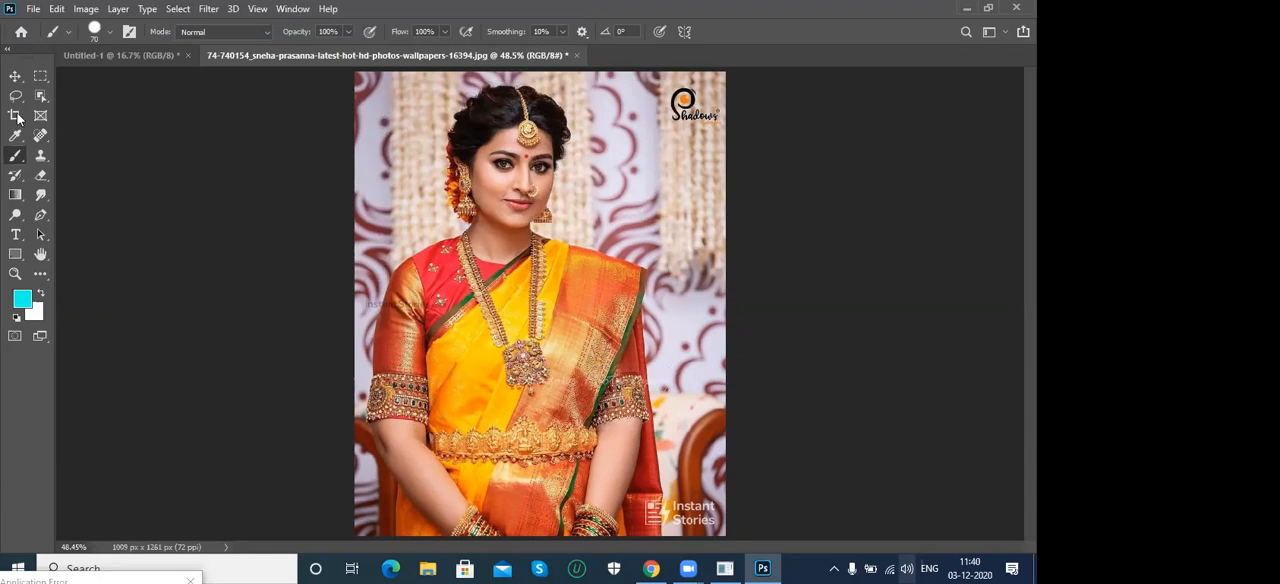
- Select a rectangular area around the woman's head and shoulders, ending just above the pendant, and copy it
{"action": "left_click", "coordinate": [40, 77]}
{"action": "right_click", "coordinate": [40, 77]}
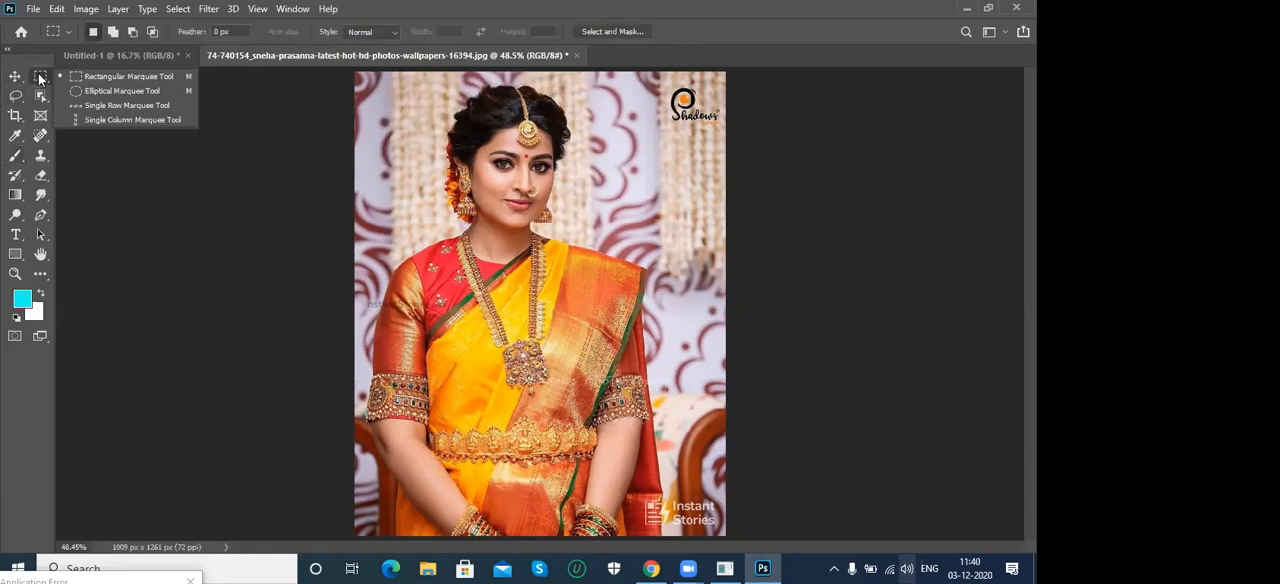
{"action": "left_click", "coordinate": [110, 76]}
{"action": "left_click_drag", "start_coordinate": [399, 83], "coordinate": [617, 327]}
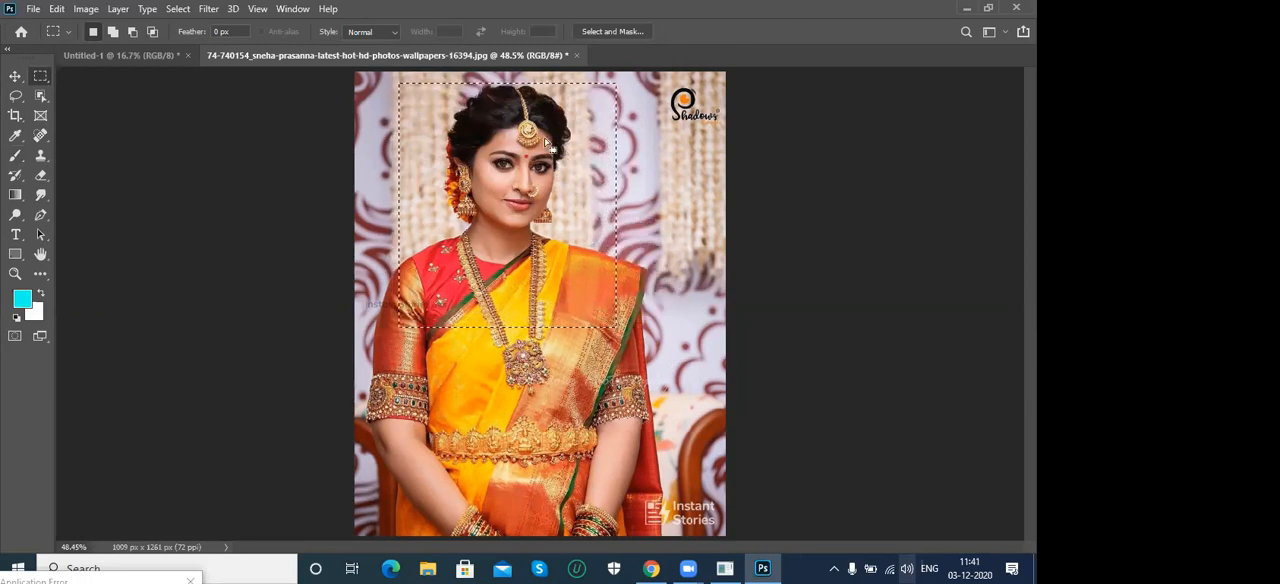
{"action": "left_click", "coordinate": [102, 56]}
{"action": "left_click", "coordinate": [317, 56]}
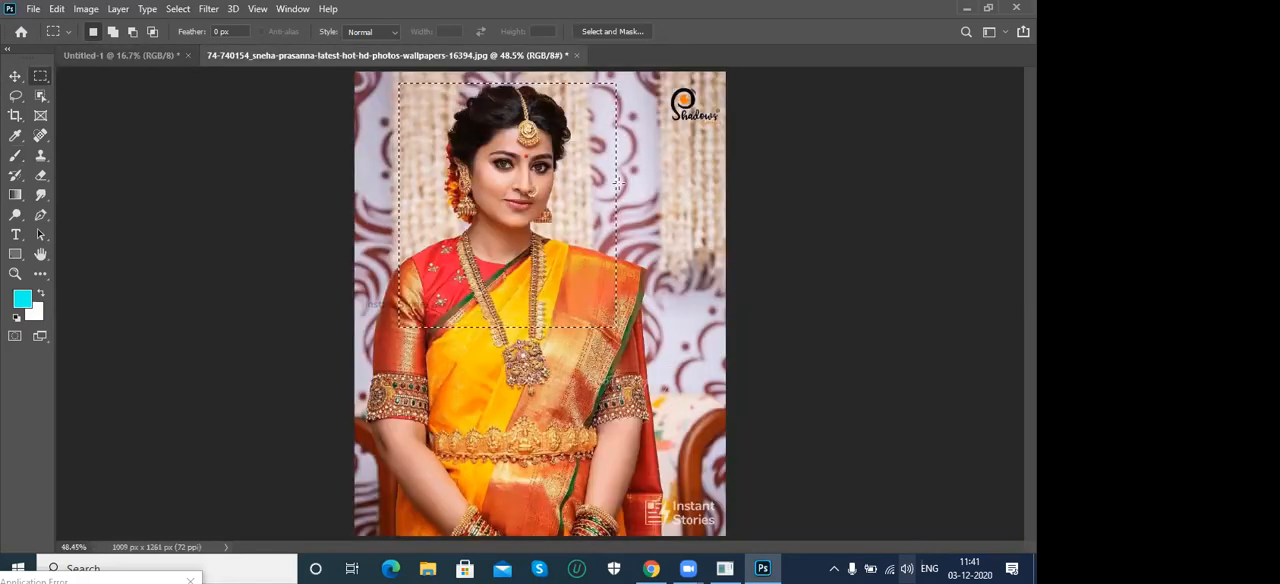
{"action": "left_click", "coordinate": [56, 11]}
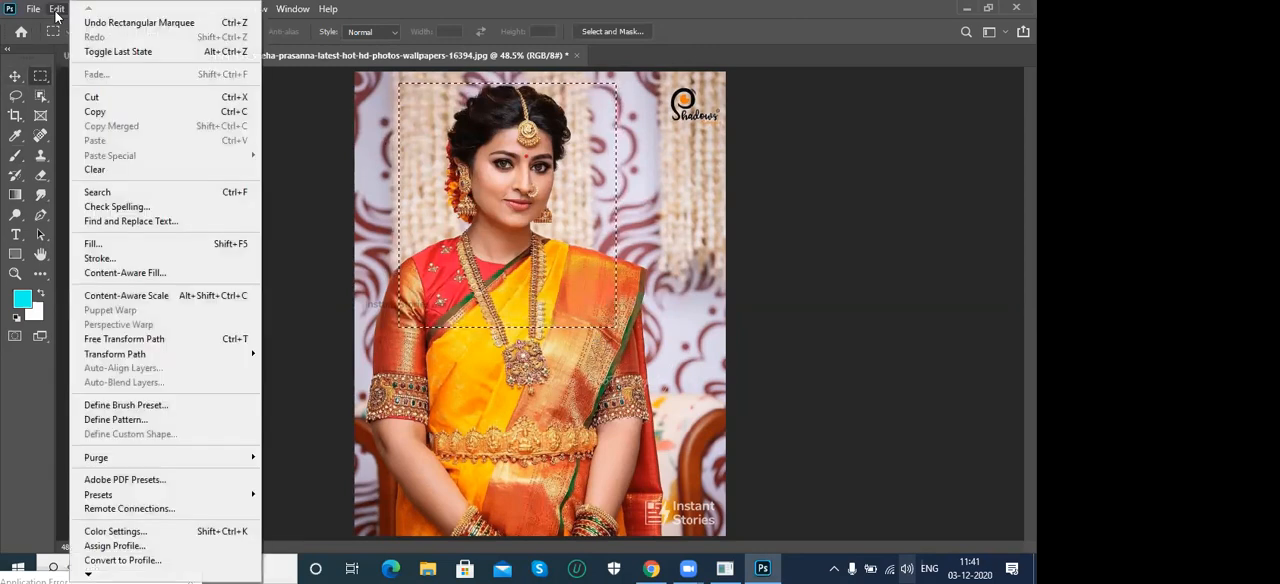
{"action": "left_click", "coordinate": [116, 113]}
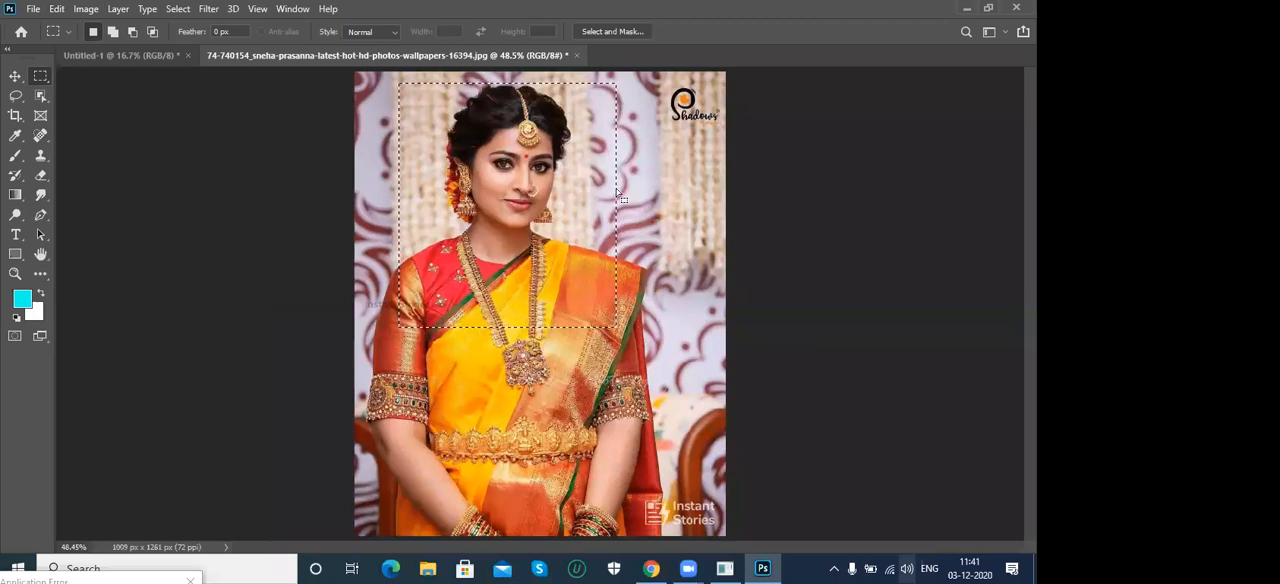
- Paste the copied portrait area into the Untitled-1 document and move it to the page's upper-left corner
{"action": "left_click", "coordinate": [88, 57]}
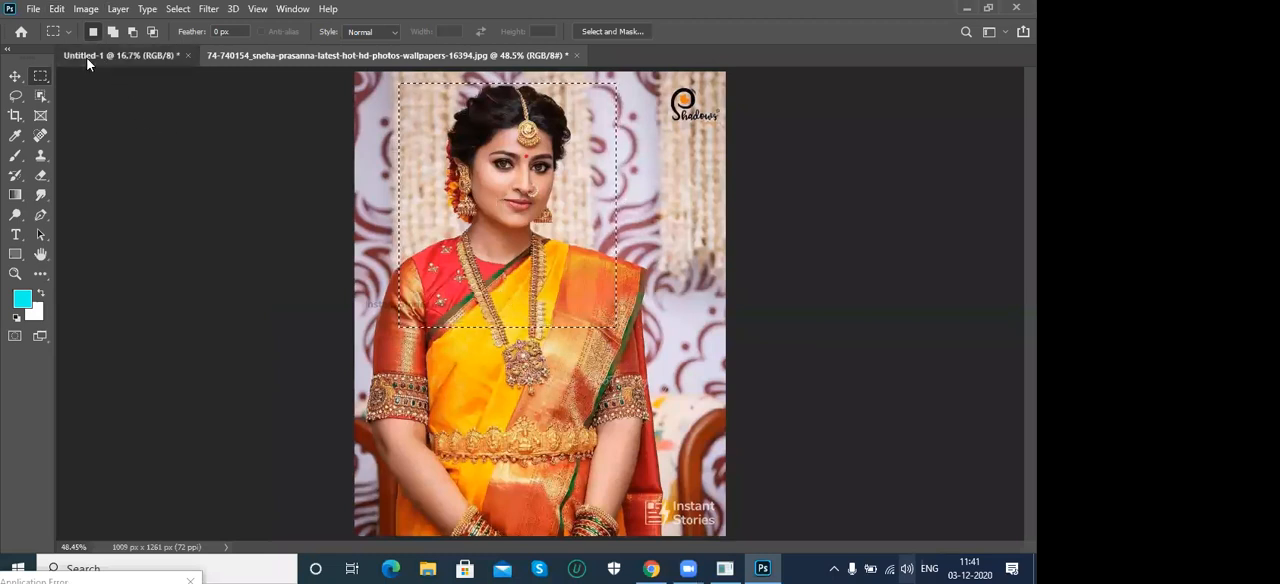
{"action": "left_click", "coordinate": [55, 10]}
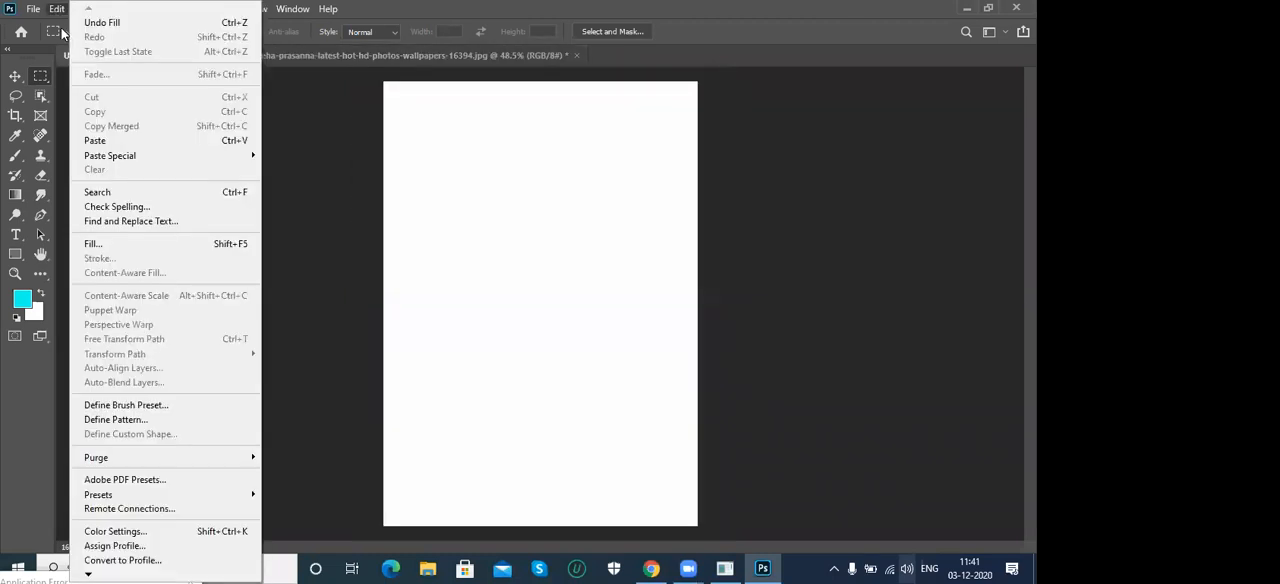
{"action": "left_click", "coordinate": [91, 141]}
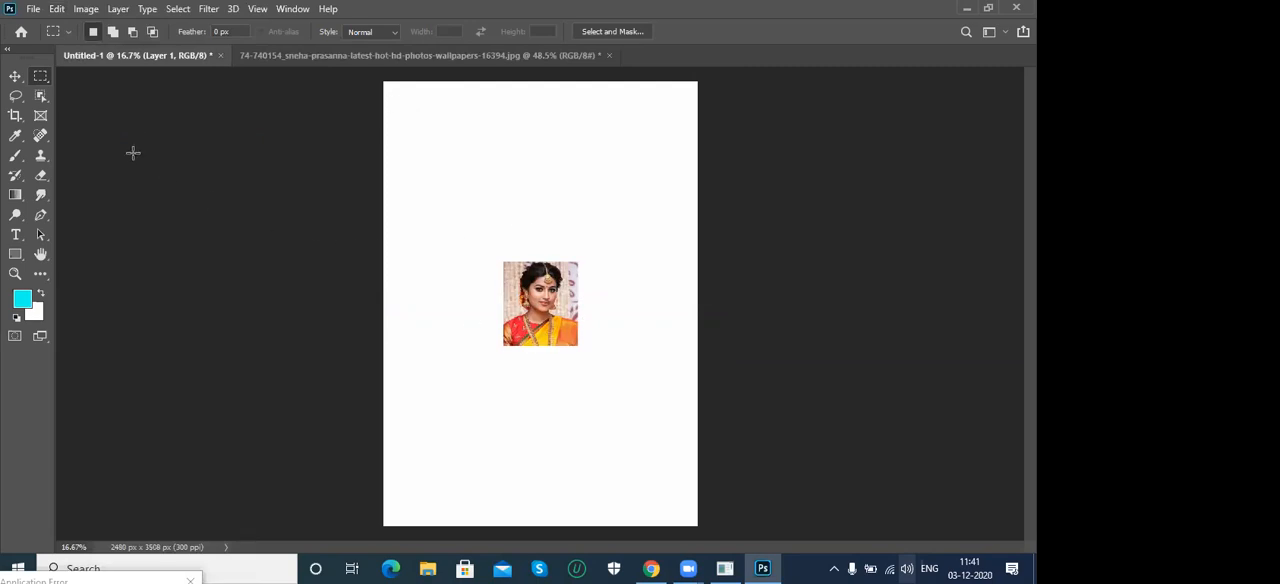
{"action": "left_click", "coordinate": [16, 78]}
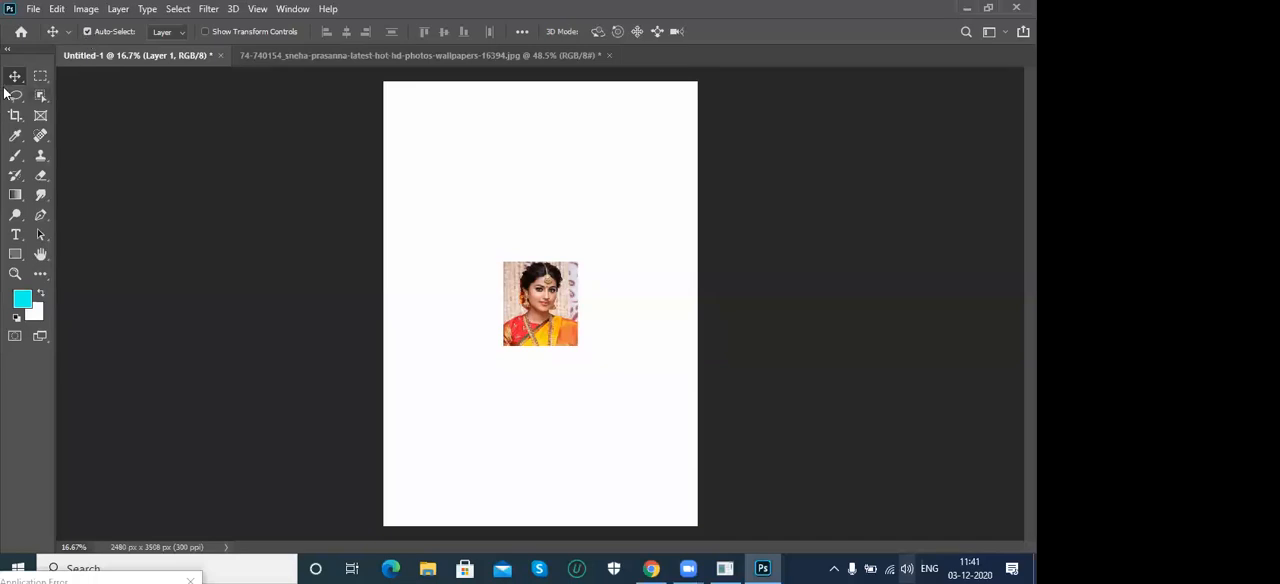
{"action": "left_click_drag", "start_coordinate": [523, 293], "coordinate": [425, 172]}
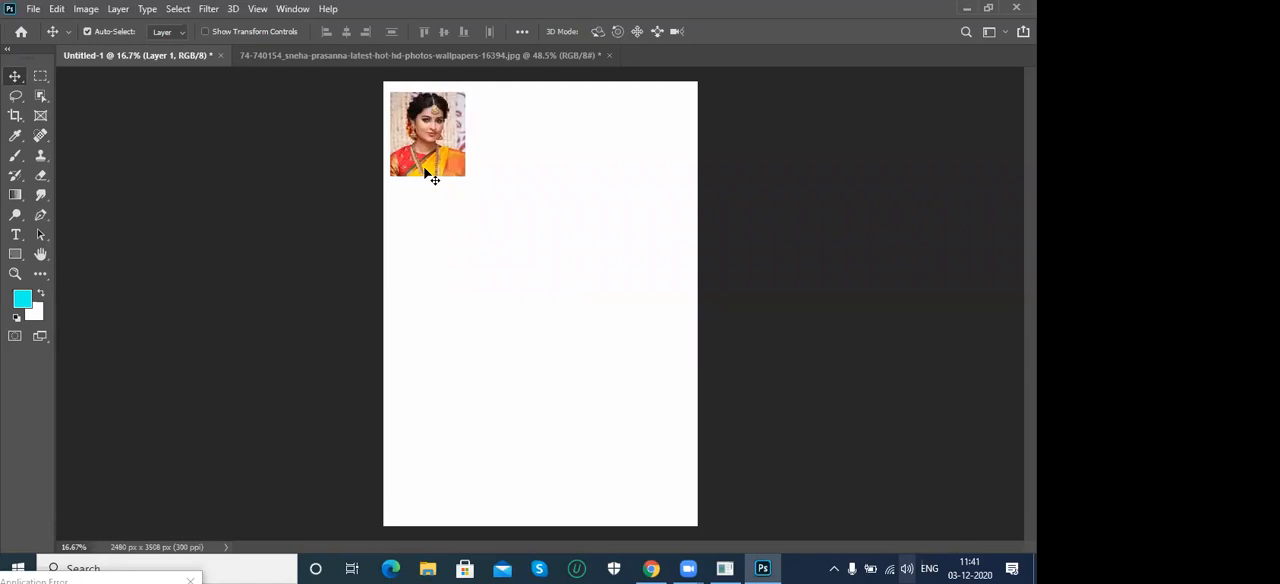
- Return to the portrait photo, remove its selection and reactivate the Rectangular Marquee tool
{"action": "left_click", "coordinate": [381, 55]}
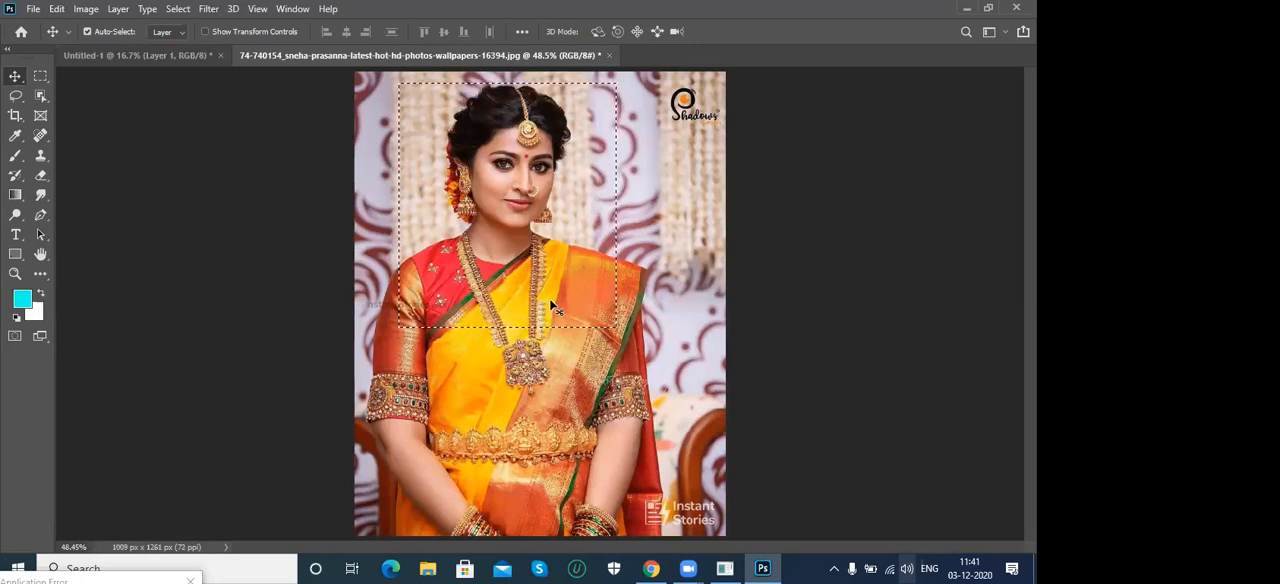
{"action": "key", "text": "ctrl+d"}
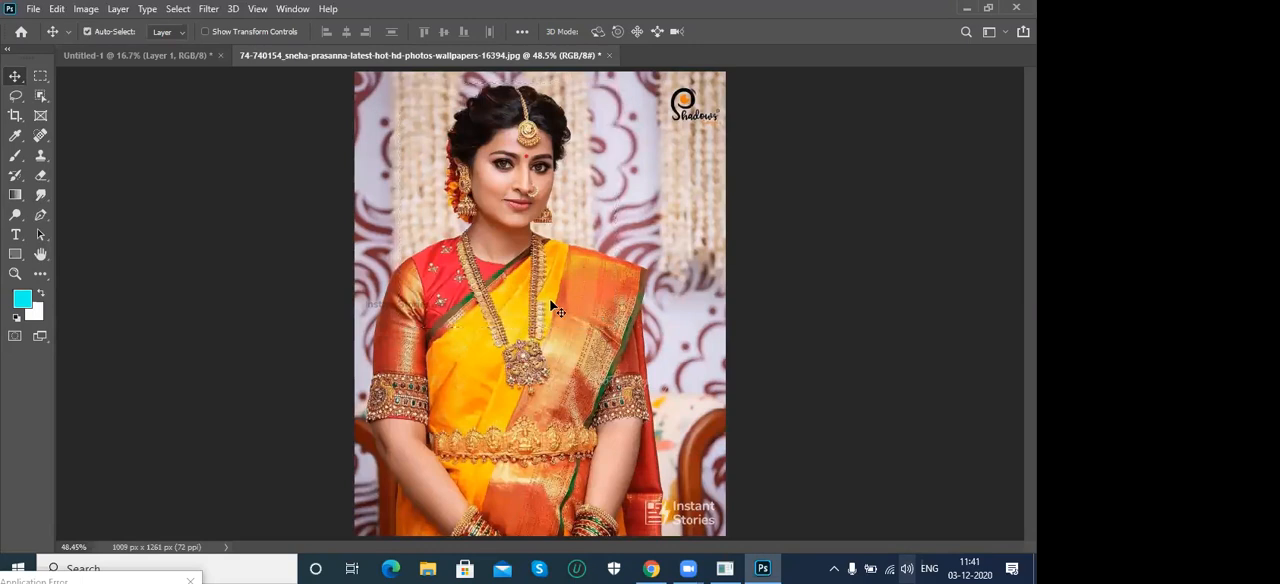
{"action": "right_click", "coordinate": [41, 77]}
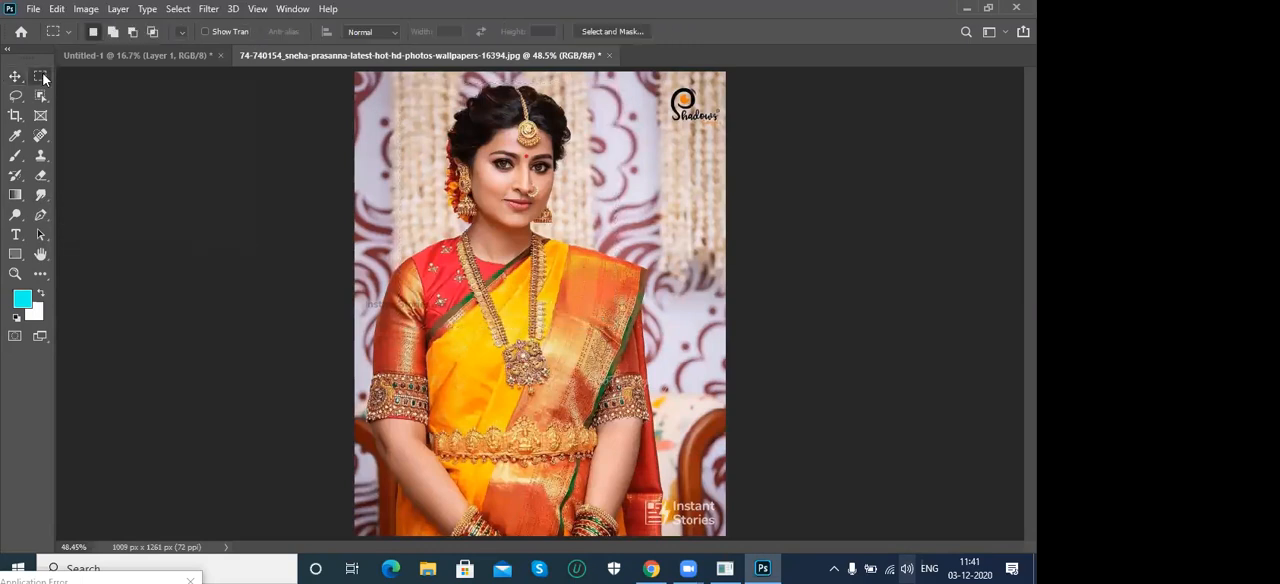
{"action": "left_click", "coordinate": [82, 74]}
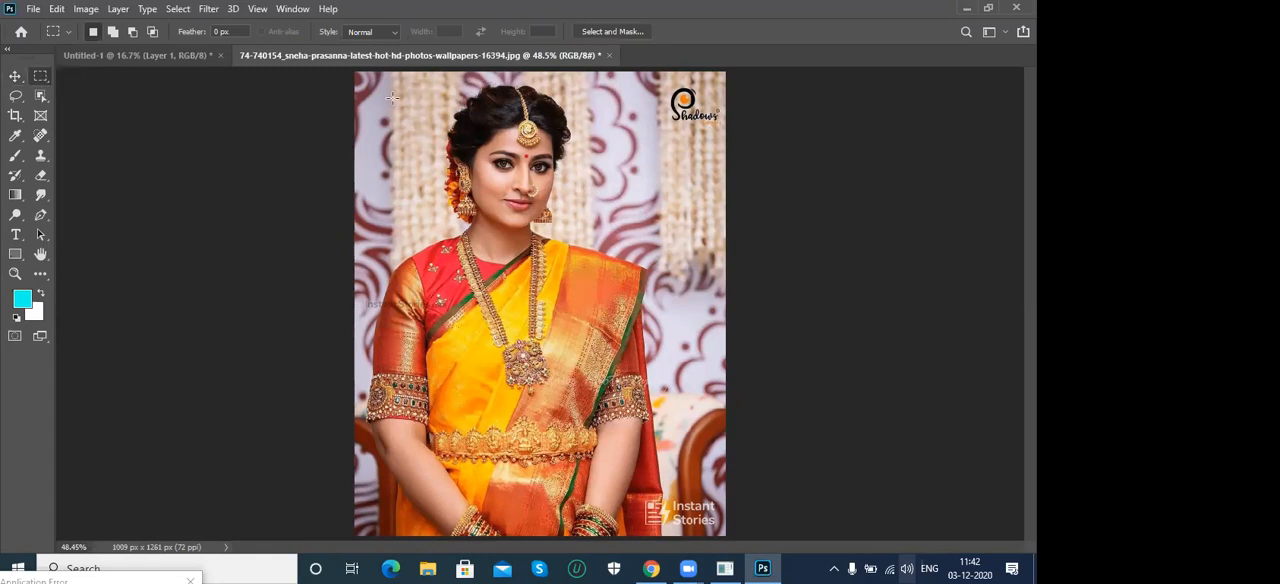
{"action": "left_click_drag", "start_coordinate": [372, 80], "coordinate": [678, 397]}
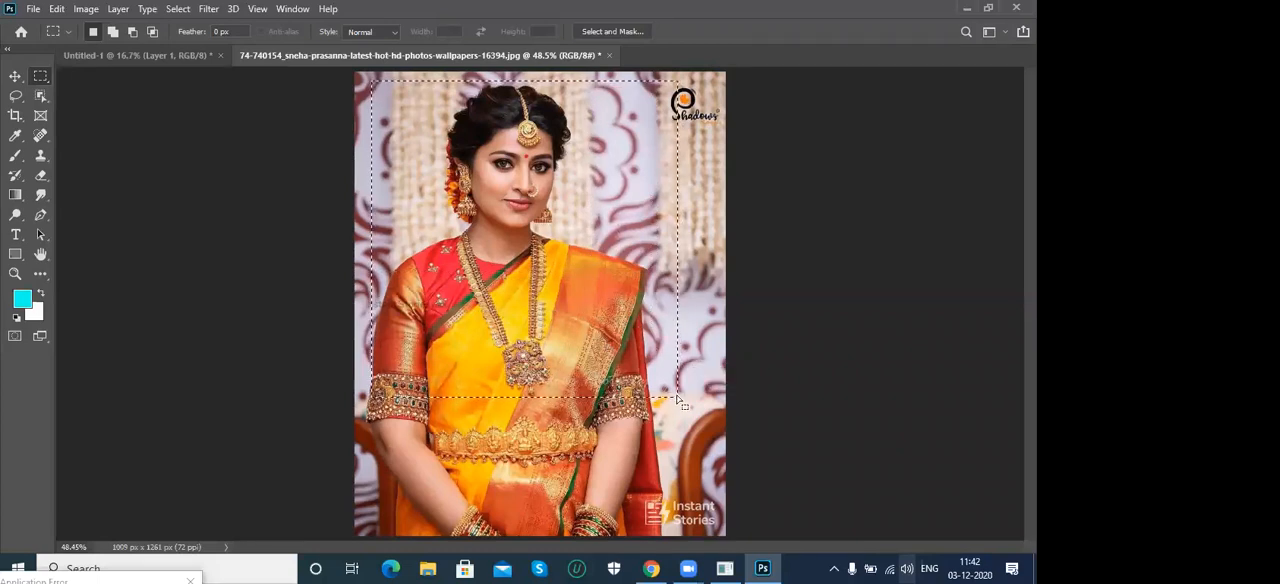
{"action": "left_click", "coordinate": [679, 399]}
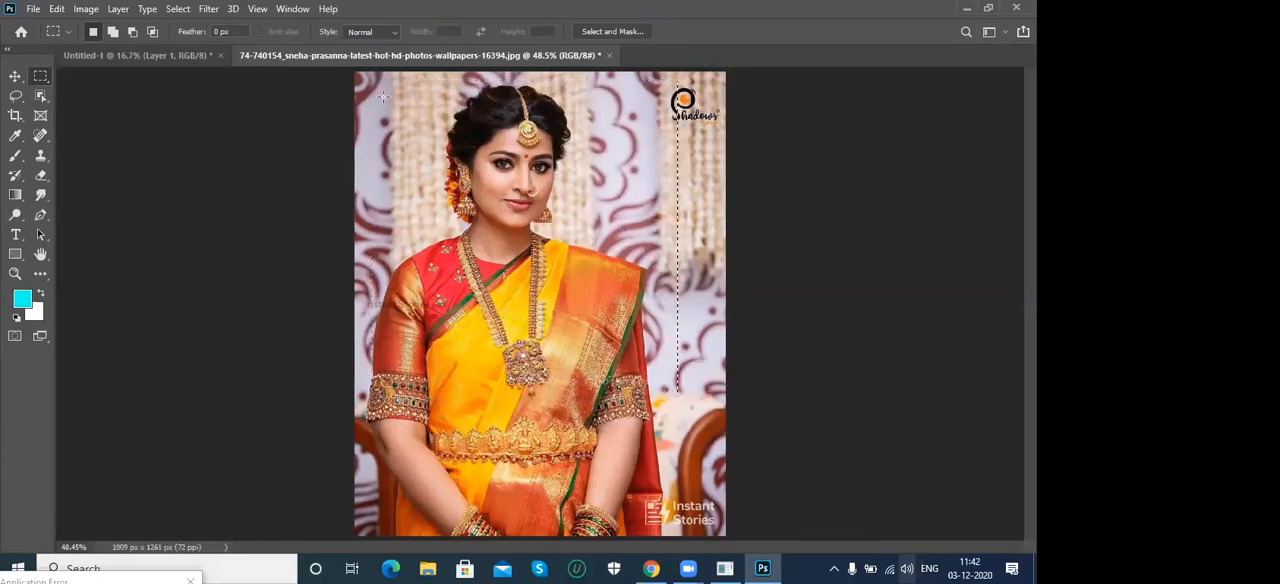
{"action": "left_click_drag", "start_coordinate": [363, 80], "coordinate": [670, 370]}
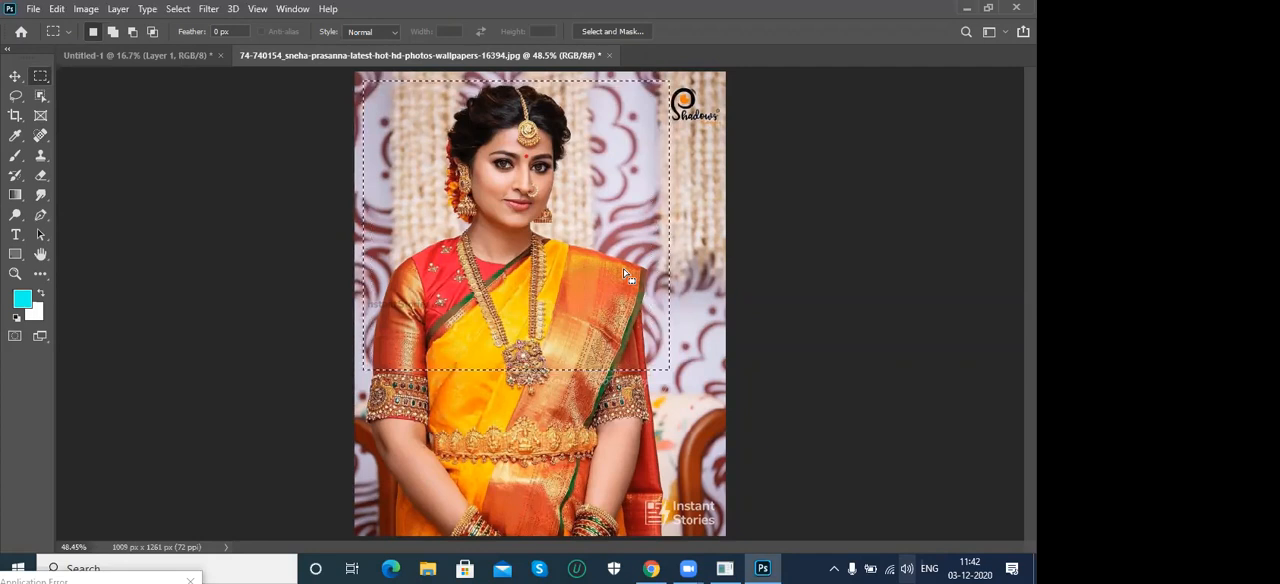
{"action": "key", "text": "ctrl+d"}
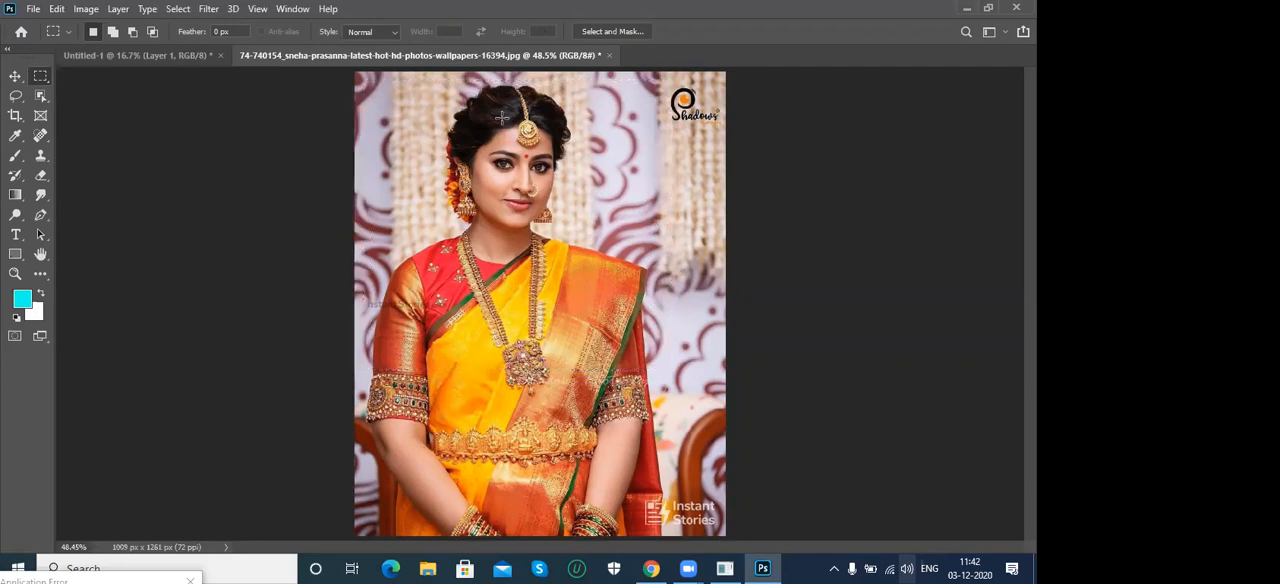
- Copy a rectangular area of the portrait from above the head to the waist belt and paste it into Untitled-1
{"action": "left_click_drag", "start_coordinate": [413, 77], "coordinate": [571, 233]}
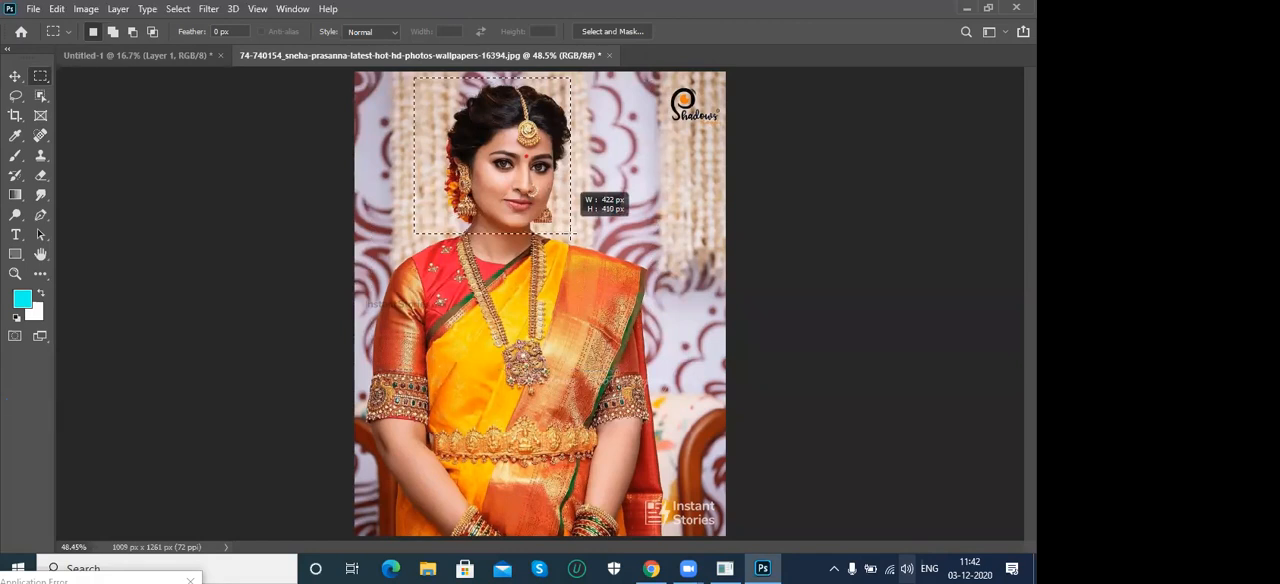
{"action": "left_click_drag", "start_coordinate": [572, 233], "coordinate": [678, 440]}
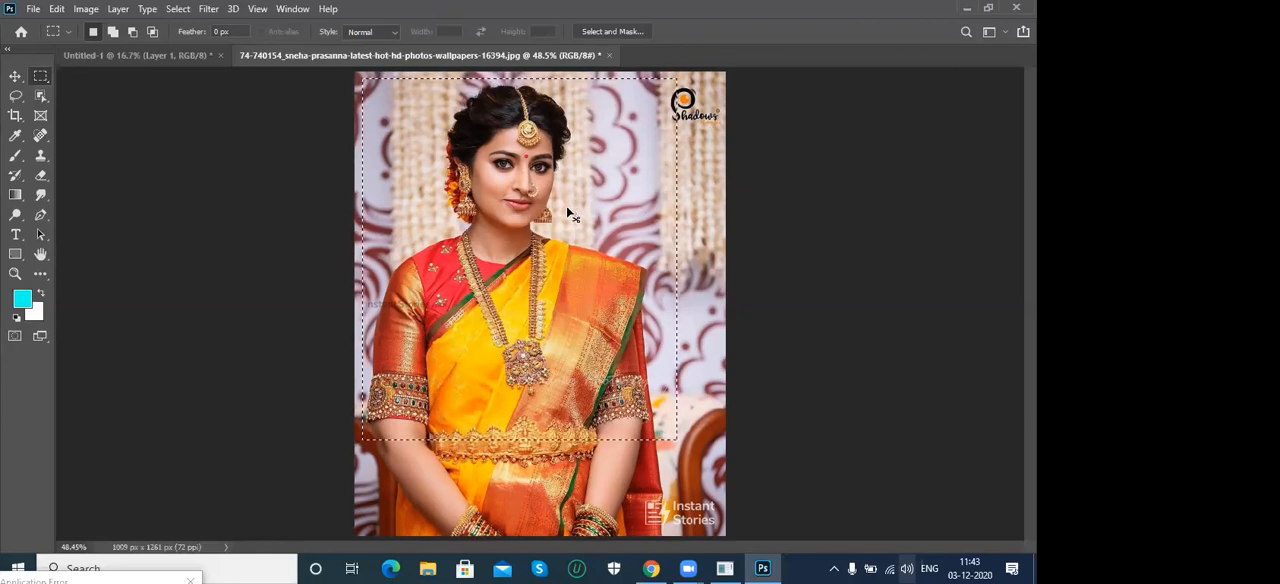
{"action": "left_click", "coordinate": [109, 56]}
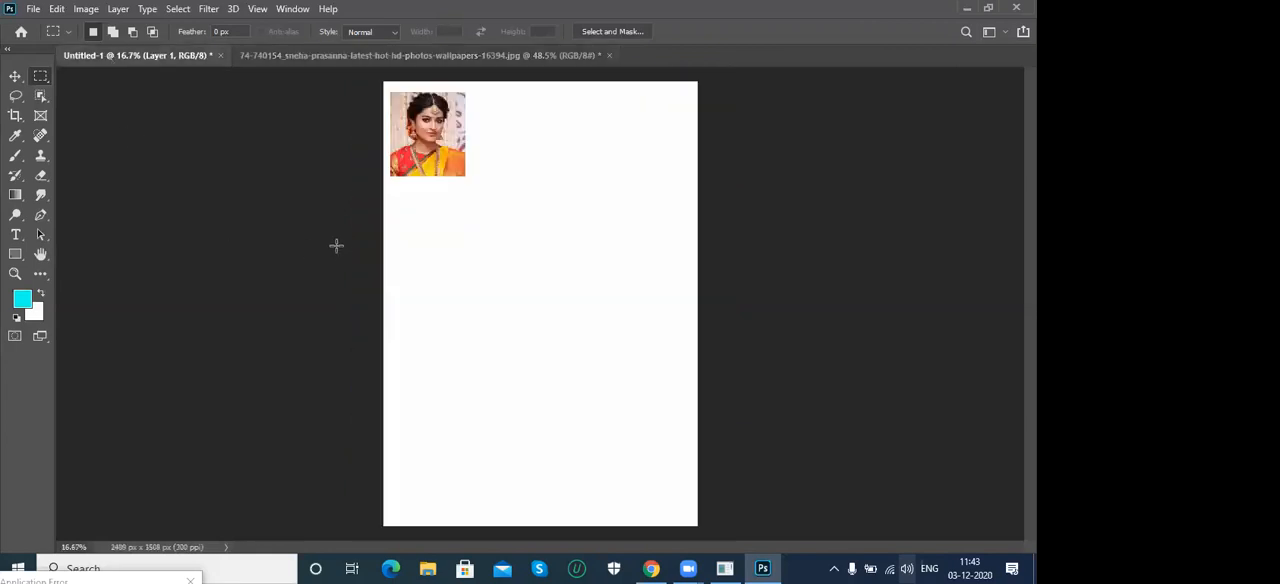
{"action": "key", "text": "ctrl+v"}
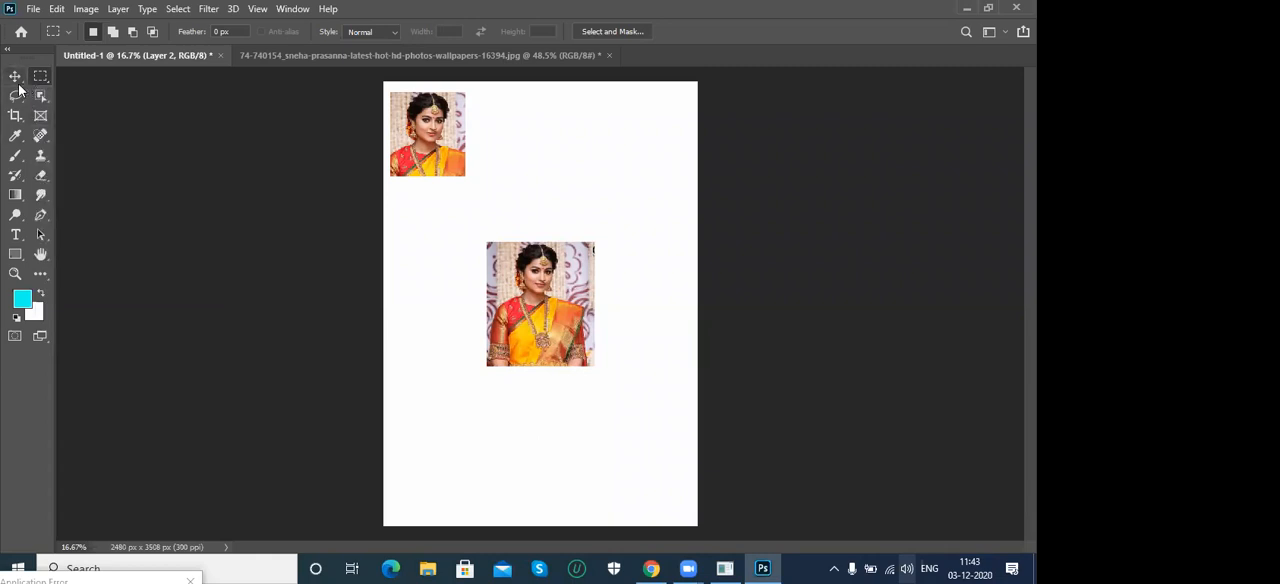
- Move the newly pasted portrait beside the first one, aligning their upper edges
{"action": "key", "text": "v"}
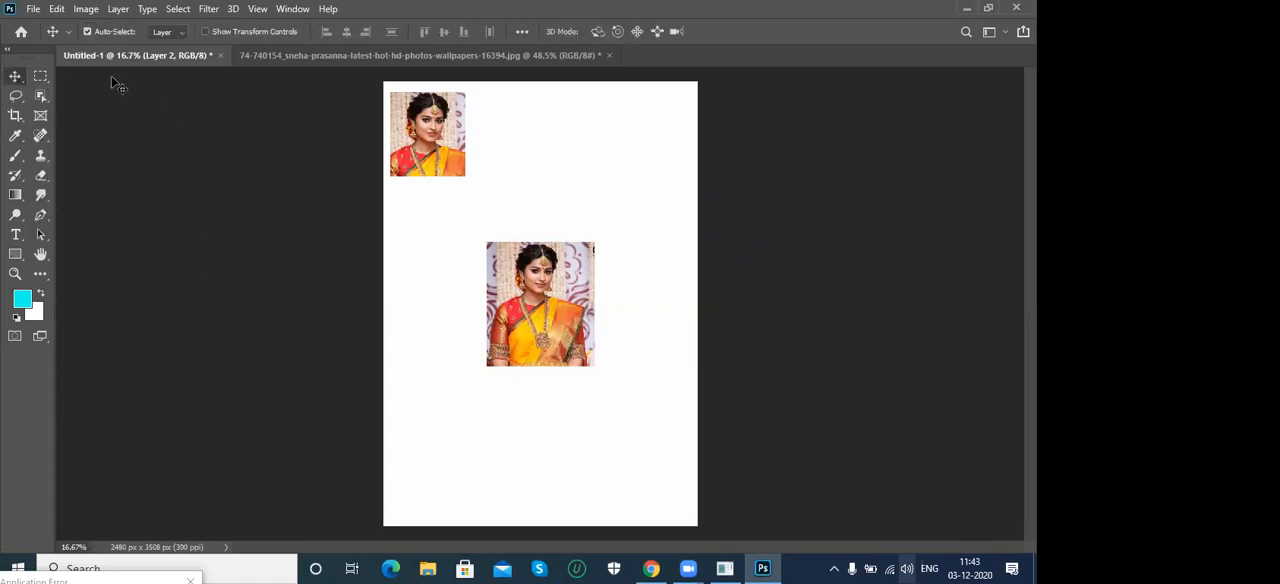
{"action": "left_click", "coordinate": [86, 32]}
{"action": "left_click_drag", "start_coordinate": [533, 315], "coordinate": [516, 166]}
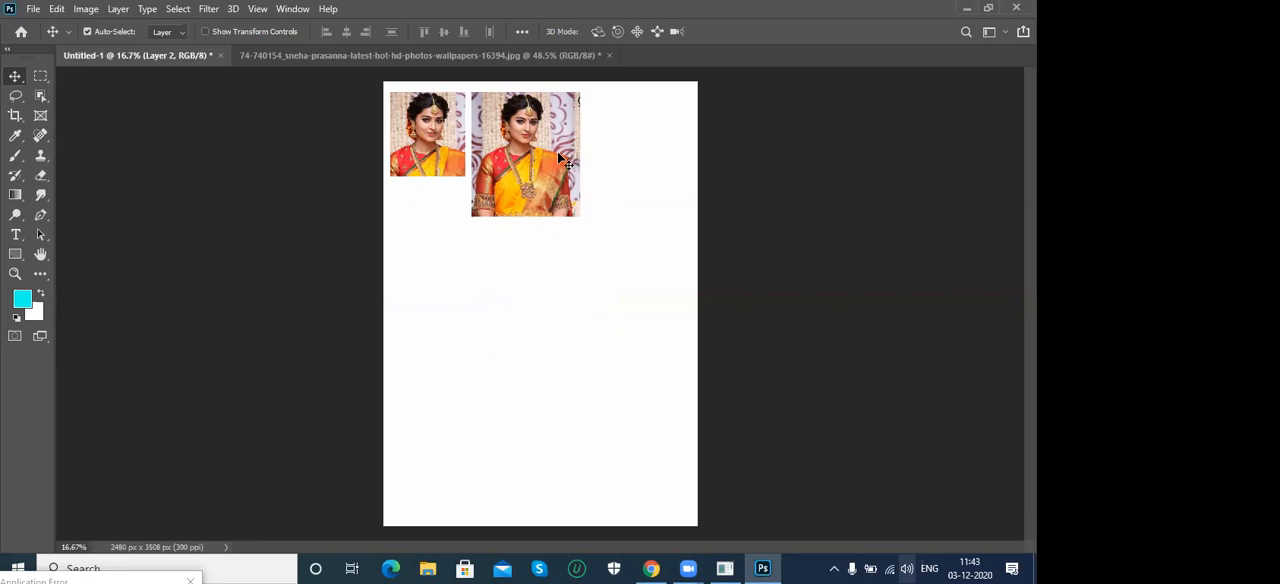
- Try enlarging the second pasted portrait proportionally with Free Transform, to about 158%
{"action": "left_click", "coordinate": [56, 9]}
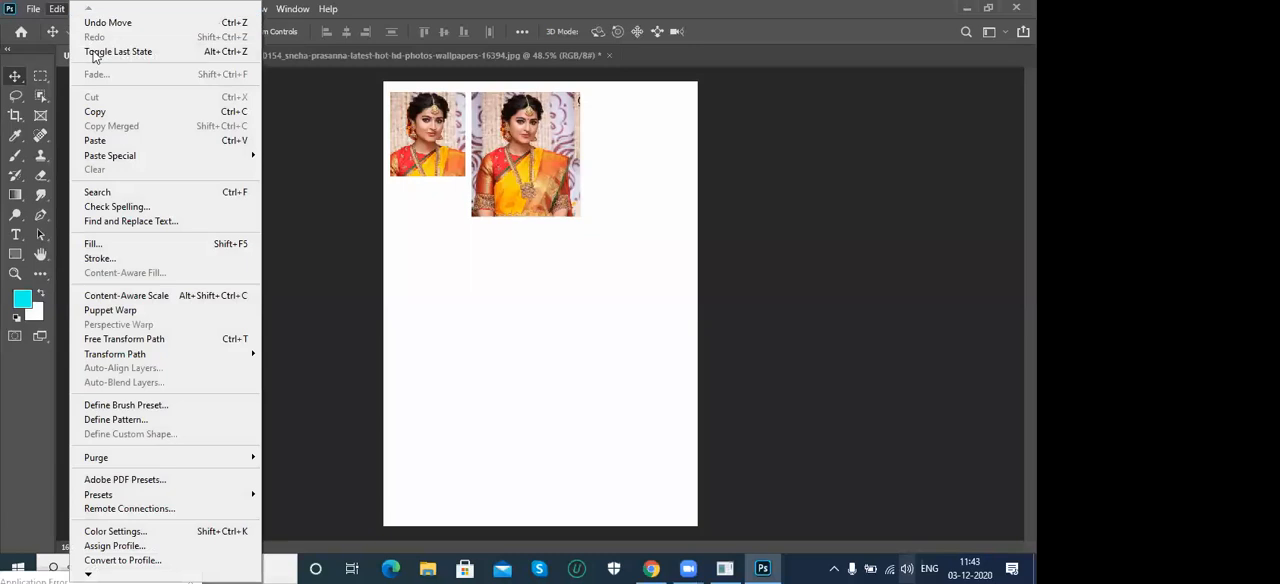
{"action": "left_click", "coordinate": [155, 343]}
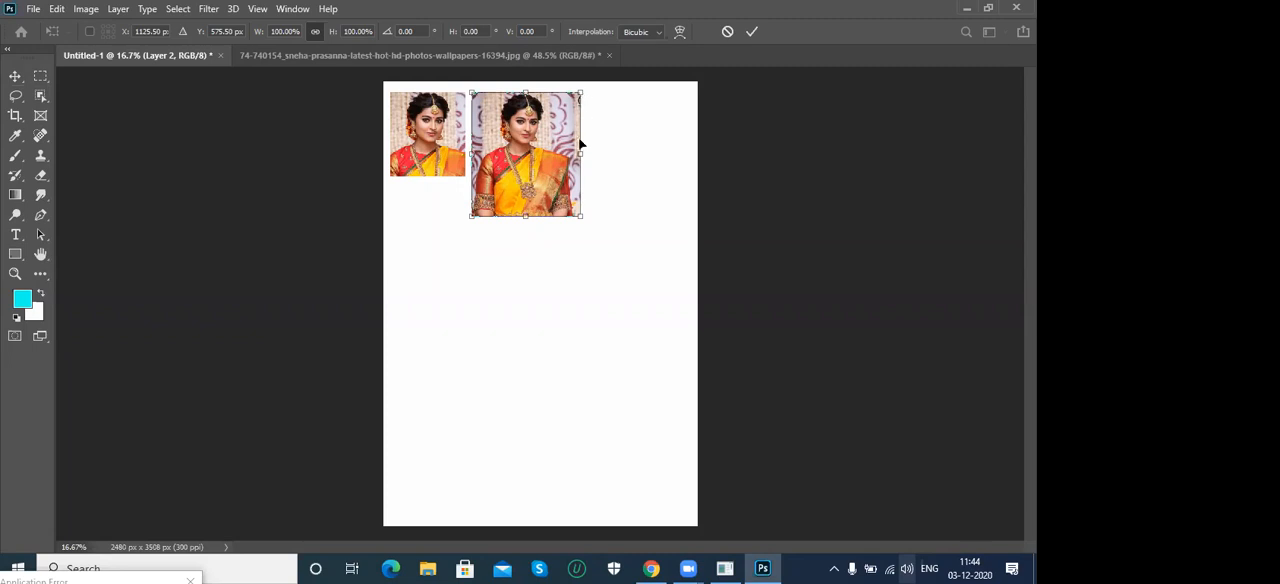
{"action": "mouse_move", "coordinate": [582, 153]}
{"action": "left_mouse_down"}
{"action": "mouse_move", "coordinate": [643, 157]}
{"action": "mouse_move", "coordinate": [558, 155]}
{"action": "mouse_move", "coordinate": [608, 158]}
{"action": "mouse_move", "coordinate": [565, 160]}
{"action": "mouse_move", "coordinate": [603, 160]}
{"action": "mouse_move", "coordinate": [571, 163]}
{"action": "mouse_move", "coordinate": [585, 163]}
{"action": "left_mouse_up"}
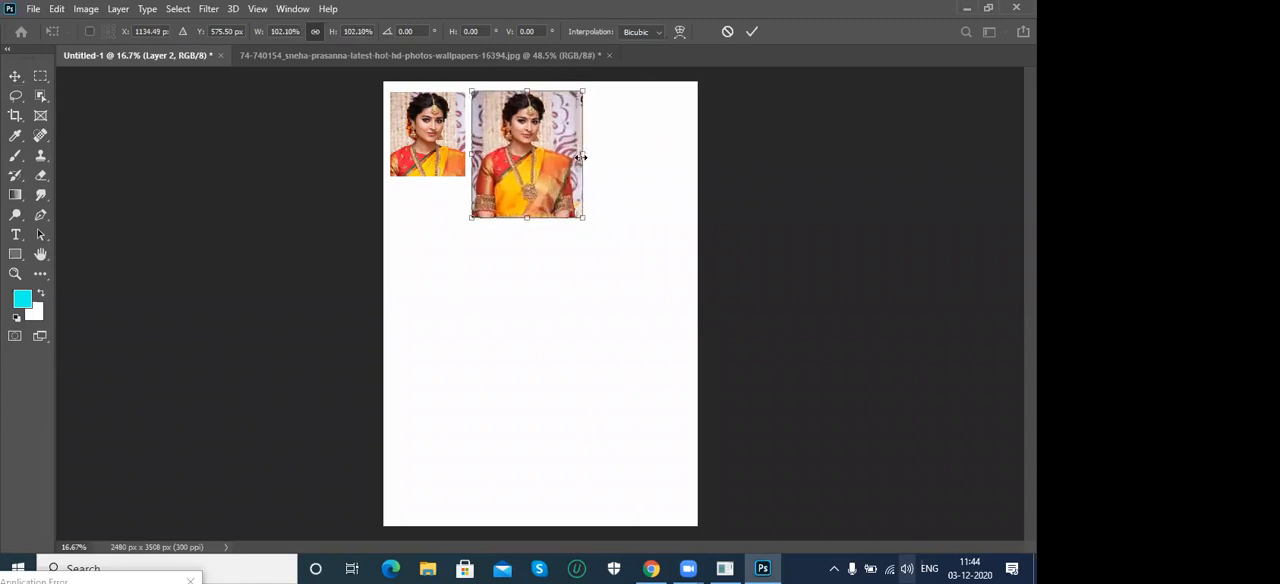
{"action": "left_click_drag", "start_coordinate": [582, 216], "coordinate": [655, 309]}
{"action": "left_click_drag", "start_coordinate": [470, 310], "coordinate": [590, 292]}
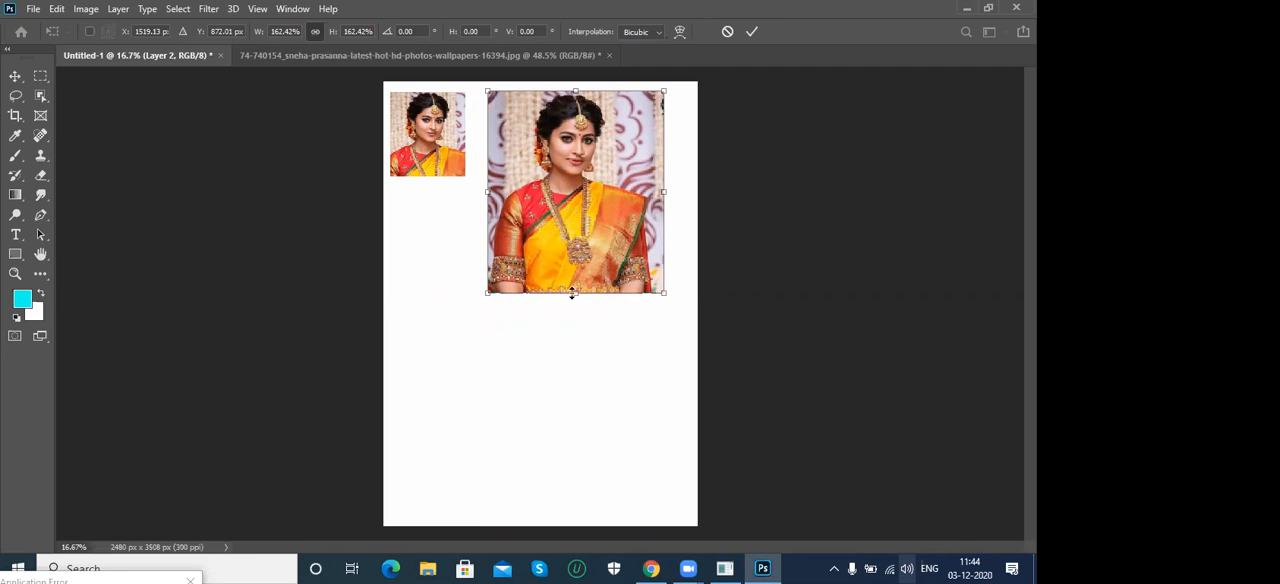
{"action": "mouse_move", "coordinate": [577, 293]}
{"action": "left_mouse_down"}
{"action": "mouse_move", "coordinate": [574, 312]}
{"action": "mouse_move", "coordinate": [591, 215]}
{"action": "mouse_move", "coordinate": [586, 293]}
{"action": "left_mouse_up"}
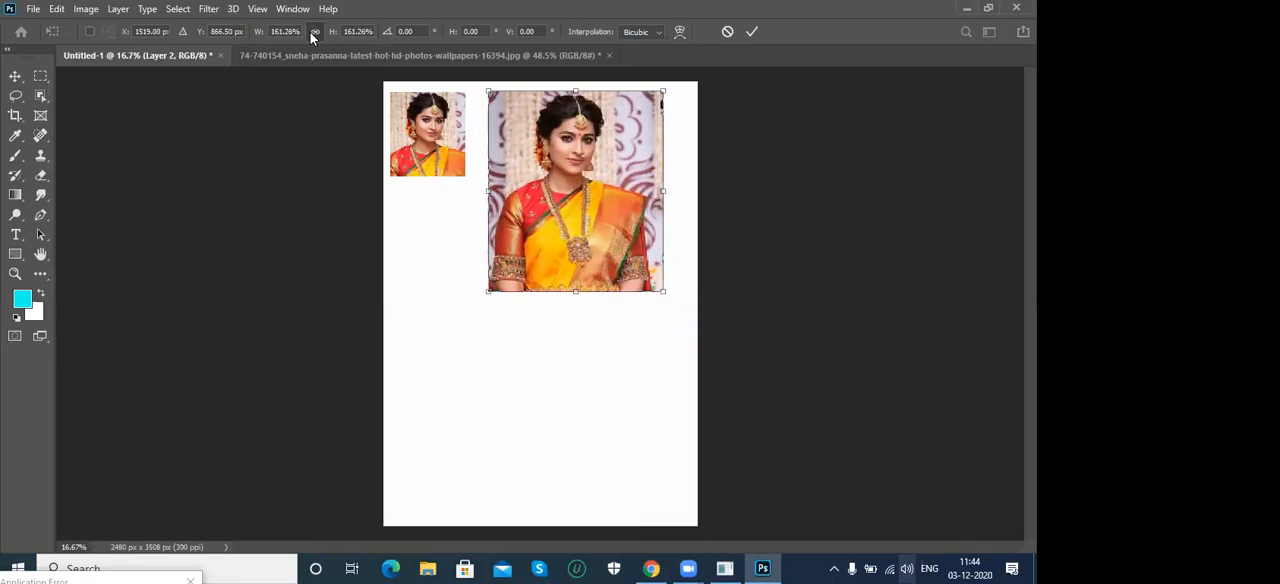
{"action": "mouse_move", "coordinate": [573, 292]}
{"action": "left_mouse_down"}
{"action": "mouse_move", "coordinate": [574, 346]}
{"action": "mouse_move", "coordinate": [587, 291]}
{"action": "left_mouse_up"}
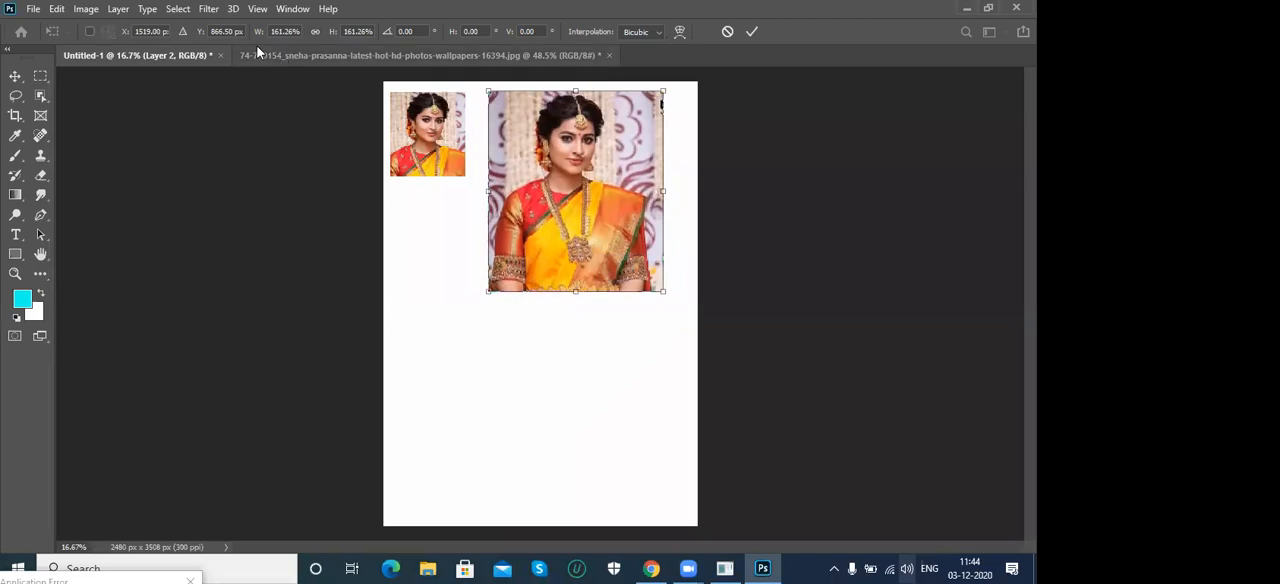
{"action": "left_click_drag", "start_coordinate": [343, 37], "coordinate": [340, 40]}
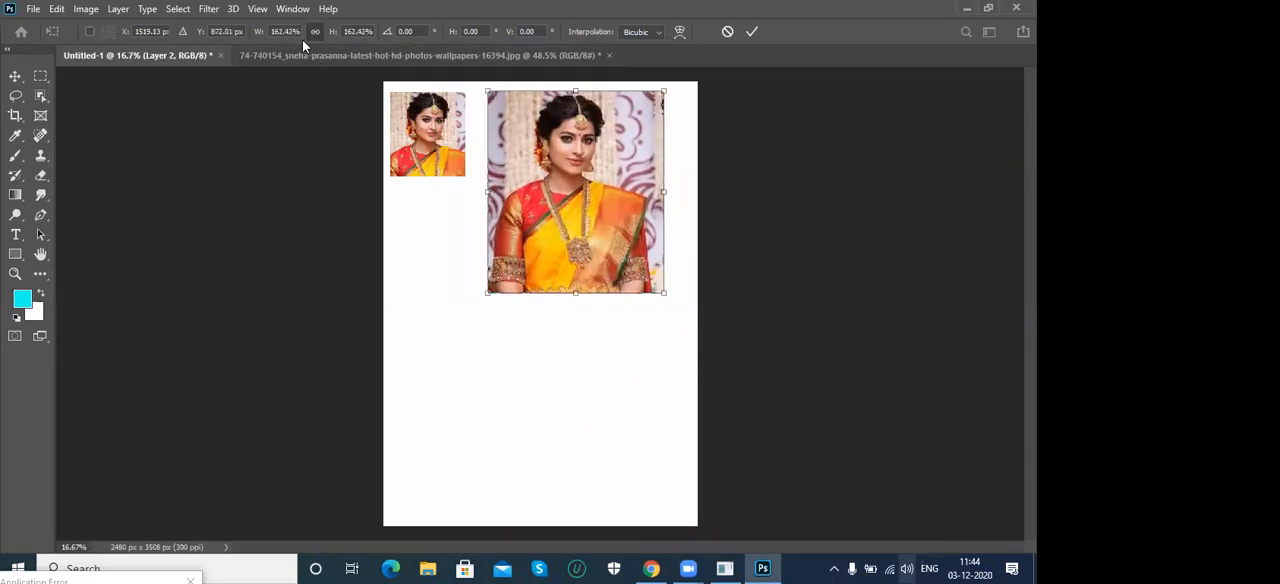
{"action": "mouse_move", "coordinate": [490, 300]}
{"action": "left_mouse_down"}
{"action": "mouse_move", "coordinate": [449, 332]}
{"action": "mouse_move", "coordinate": [523, 275]}
{"action": "mouse_move", "coordinate": [471, 320]}
{"action": "mouse_move", "coordinate": [492, 292]}
{"action": "mouse_move", "coordinate": [514, 289]}
{"action": "mouse_move", "coordinate": [483, 326]}
{"action": "mouse_move", "coordinate": [518, 296]}
{"action": "mouse_move", "coordinate": [504, 312]}
{"action": "left_mouse_up"}
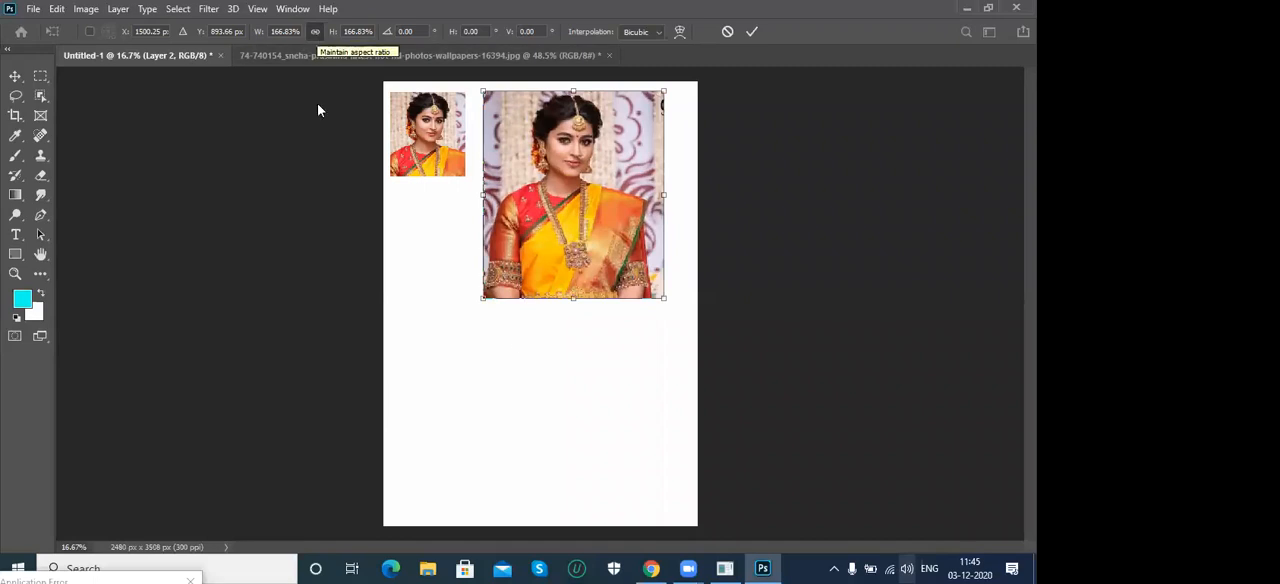
{"action": "left_click_drag", "start_coordinate": [574, 300], "coordinate": [580, 289]}
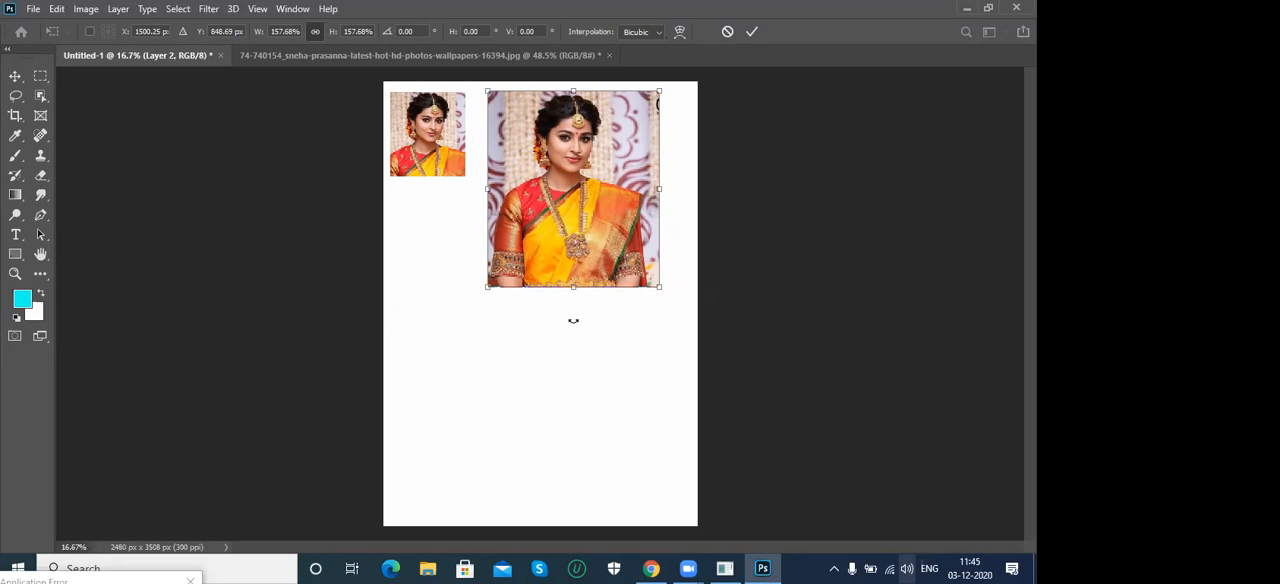
- Try stretching the second portrait out of proportion, to about 142.5% wide and 196.3% high, and cancel the transform
{"action": "left_click_drag", "start_coordinate": [573, 286], "coordinate": [574, 381]}
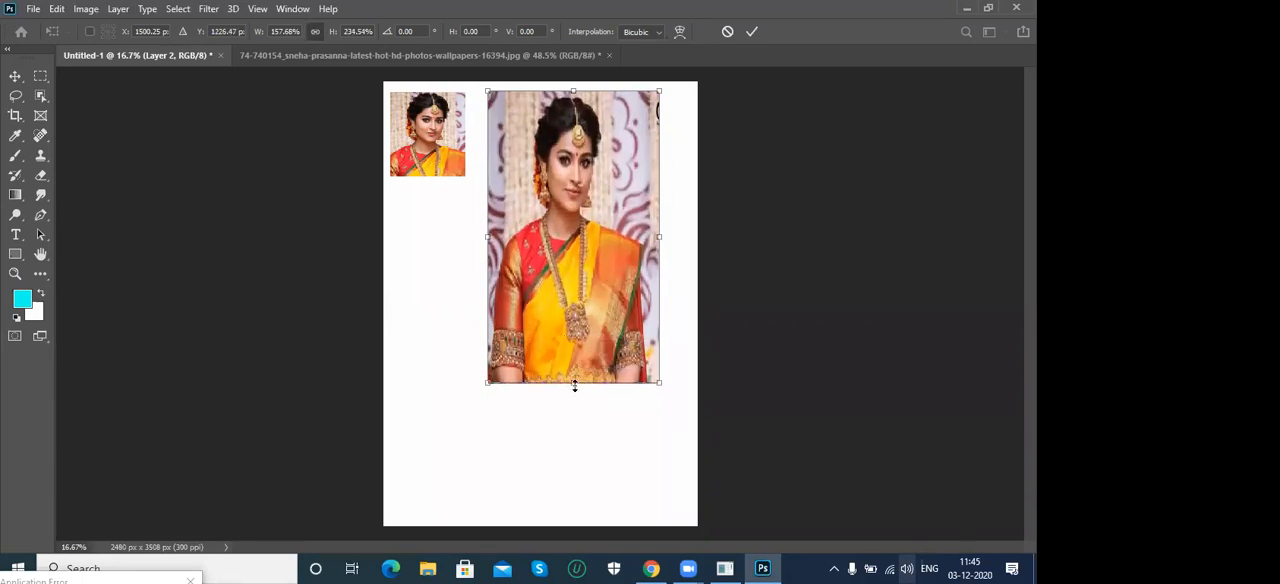
{"action": "mouse_move", "coordinate": [663, 236]}
{"action": "left_mouse_down"}
{"action": "mouse_move", "coordinate": [687, 205]}
{"action": "mouse_move", "coordinate": [673, 240]}
{"action": "left_mouse_up"}
{"action": "left_click_drag", "start_coordinate": [673, 383], "coordinate": [666, 326]}
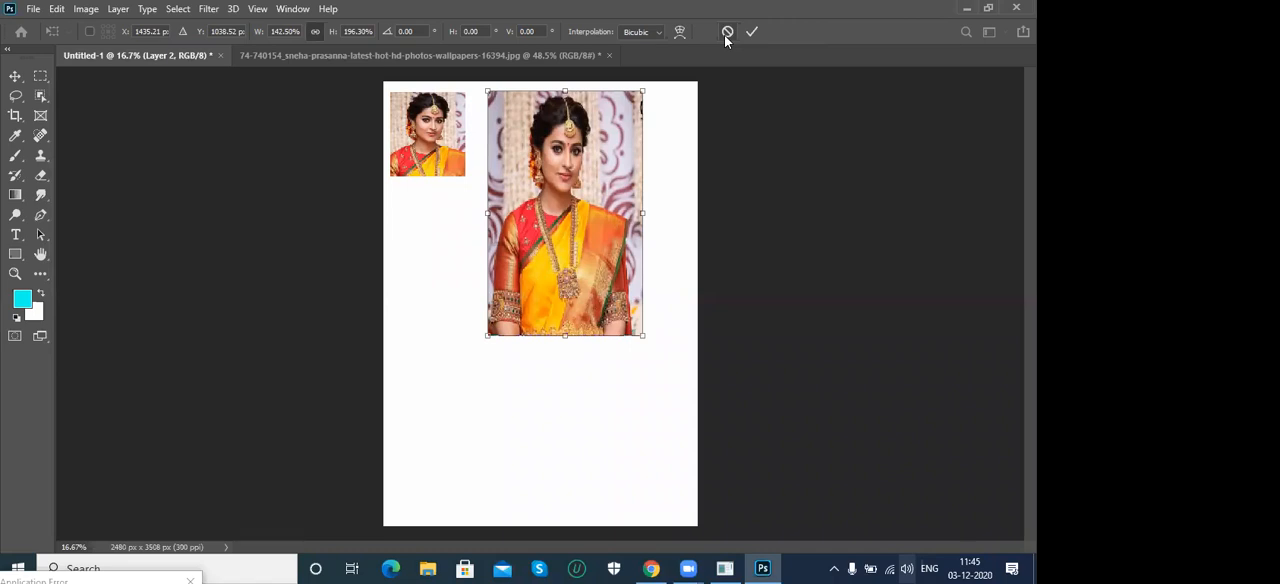
{"action": "left_click", "coordinate": [727, 33]}
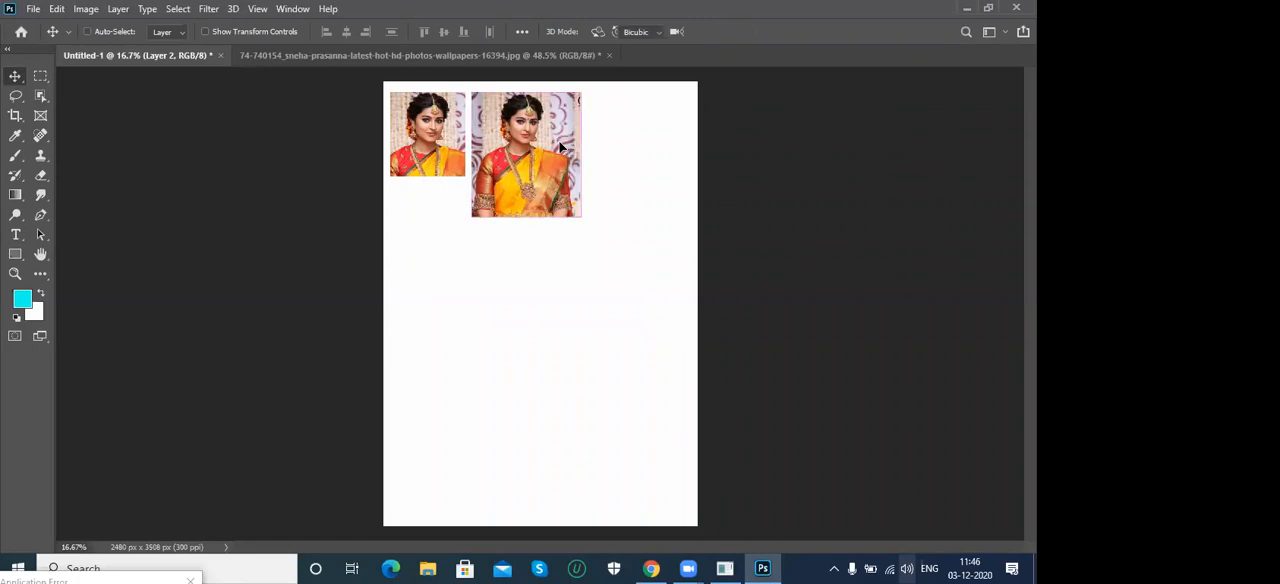
- Scale the second pasted portrait proportionally to about 86% with Free Transform and align its upper edge with the first portrait
{"action": "key", "text": "ctrl+t"}
{"action": "left_click_drag", "start_coordinate": [582, 216], "coordinate": [606, 266]}
{"action": "key", "text": "ctrl+z"}
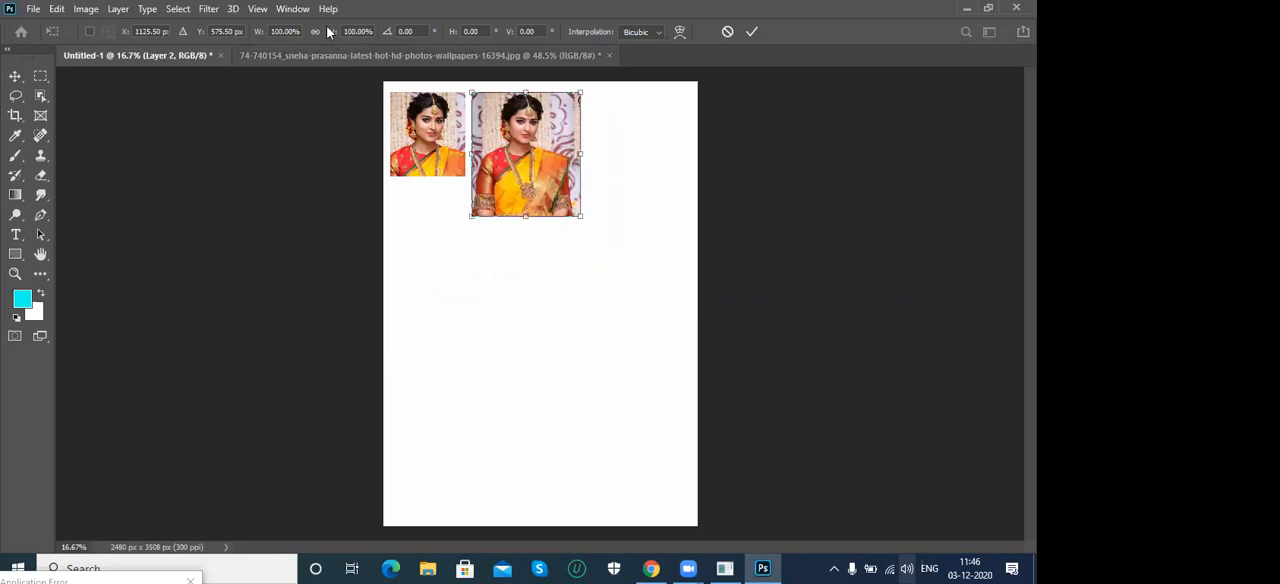
{"action": "left_click_drag", "start_coordinate": [578, 218], "coordinate": [612, 256]}
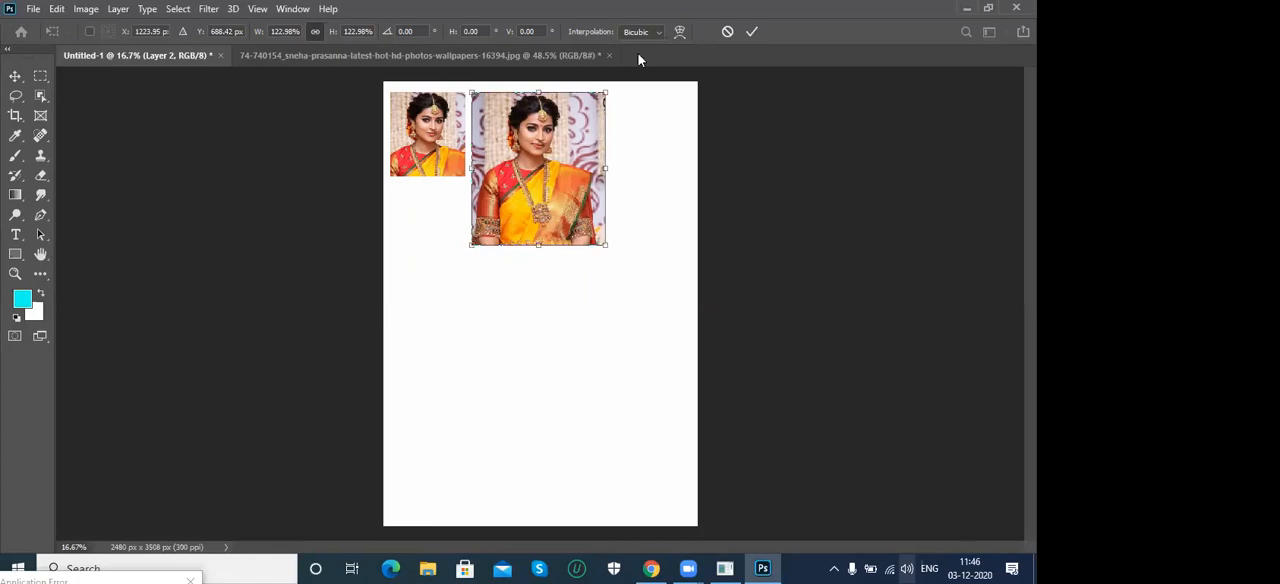
{"action": "left_click_drag", "start_coordinate": [464, 244], "coordinate": [496, 252]}
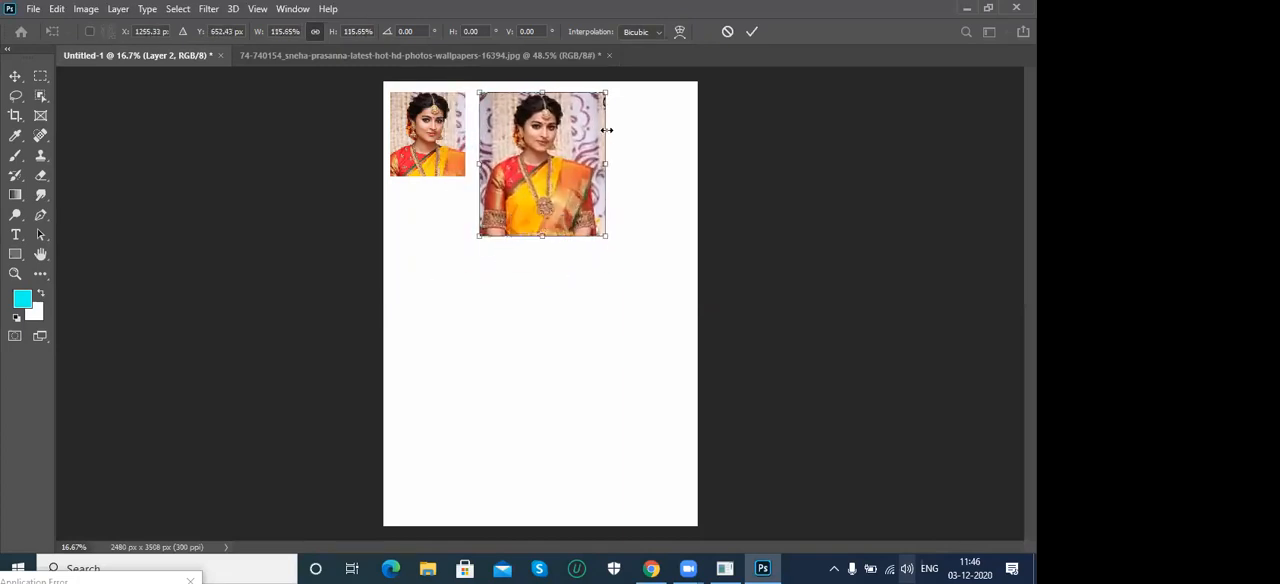
{"action": "left_click_drag", "start_coordinate": [604, 92], "coordinate": [574, 129]}
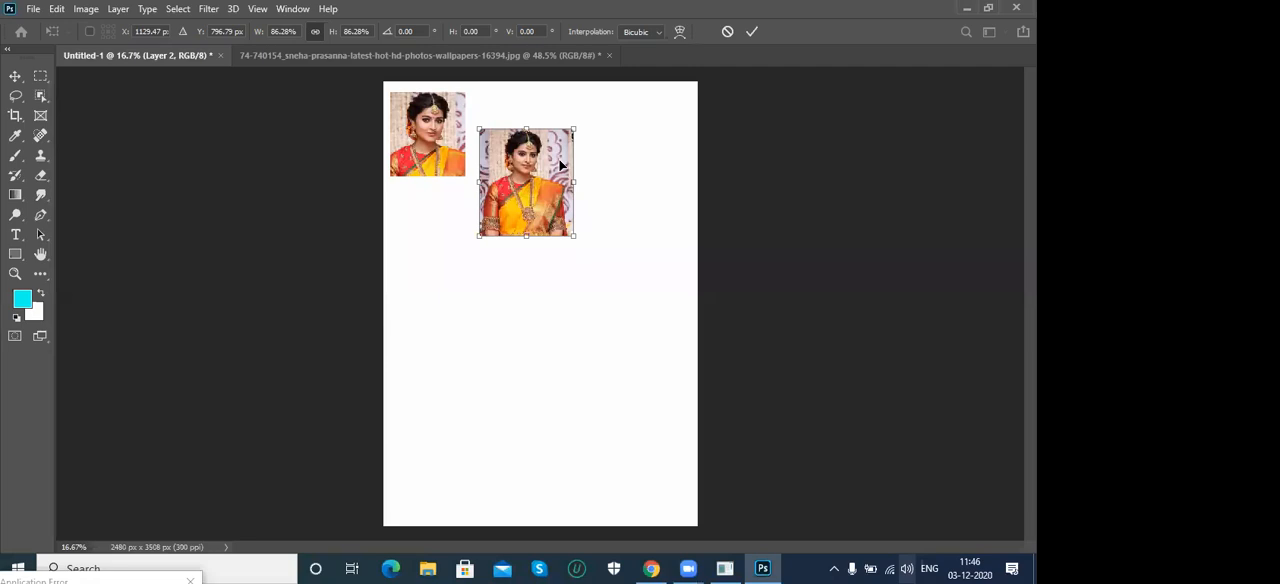
{"action": "left_click_drag", "start_coordinate": [564, 188], "coordinate": [561, 152]}
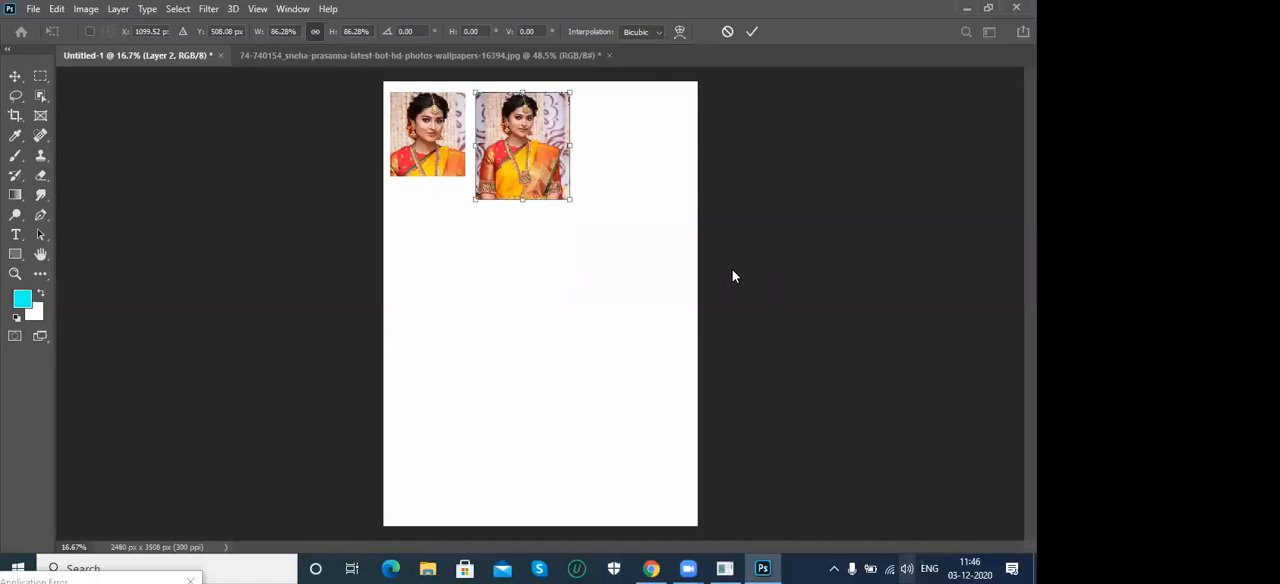
{"action": "key", "text": "Return"}
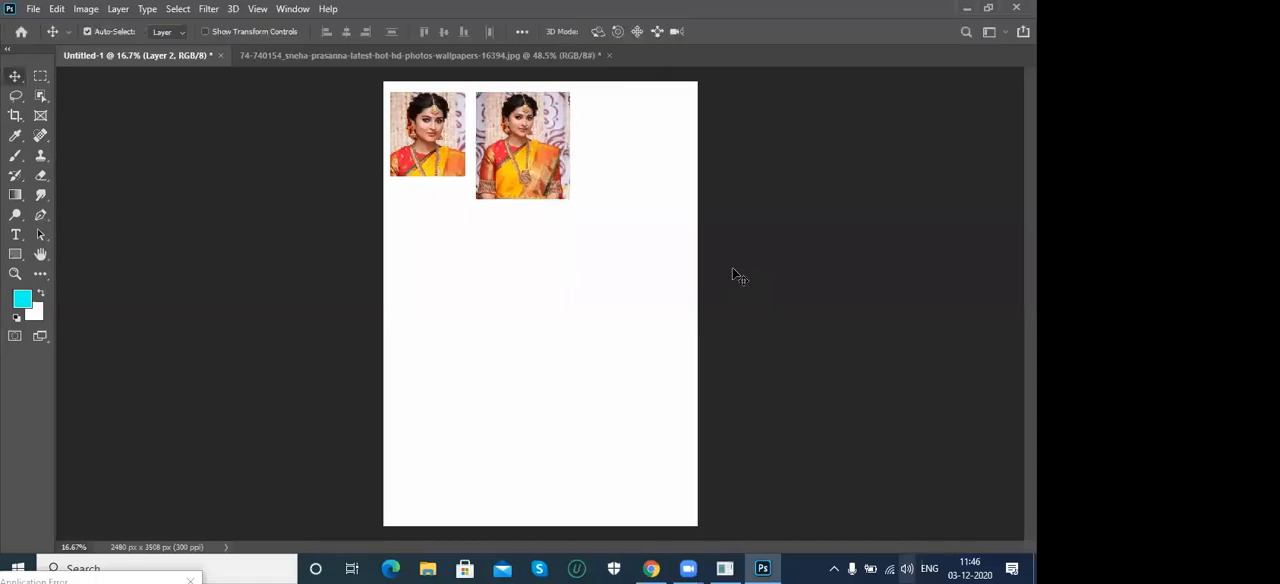
- Return to the portrait photo and remove its rectangular selection
{"action": "left_click", "coordinate": [282, 53]}
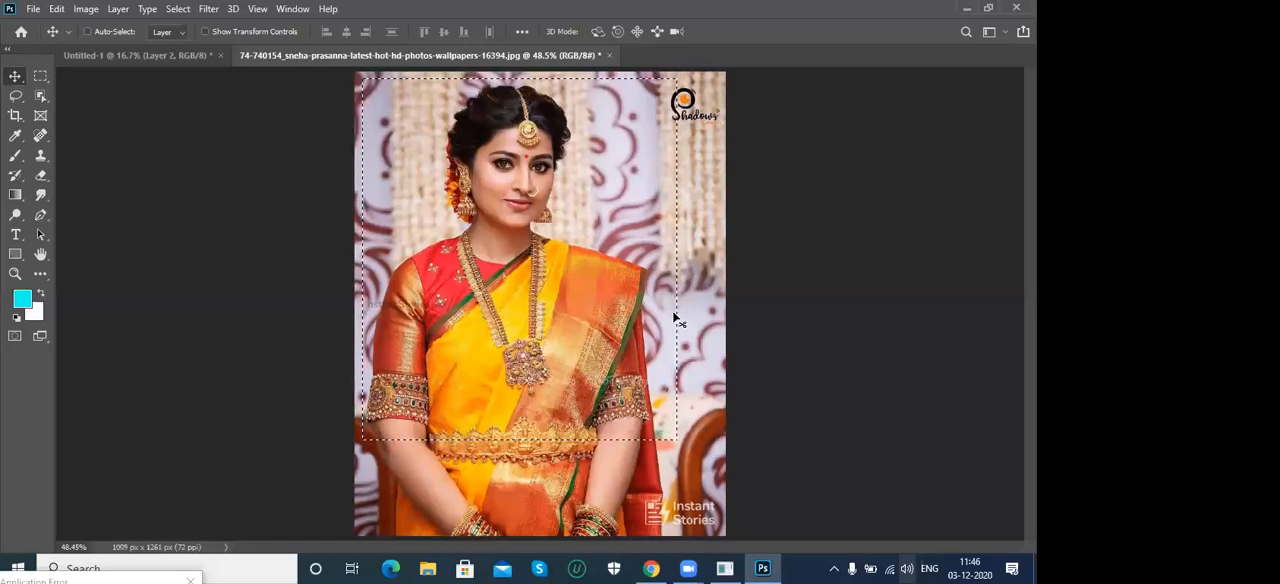
{"action": "left_click", "coordinate": [177, 9]}
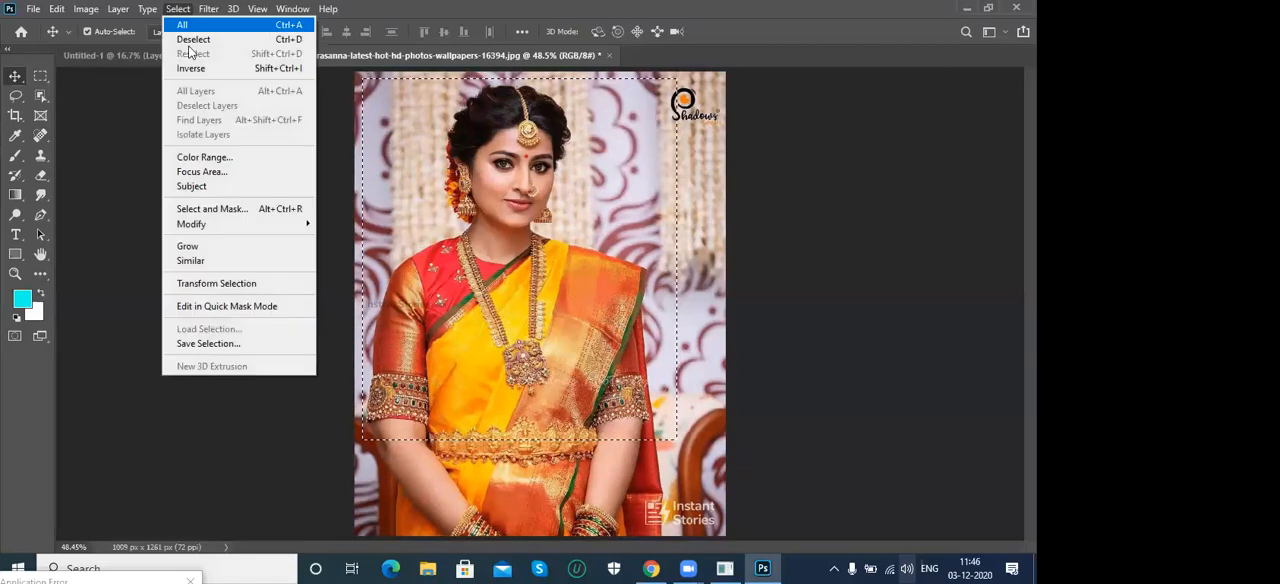
{"action": "left_click", "coordinate": [290, 39]}
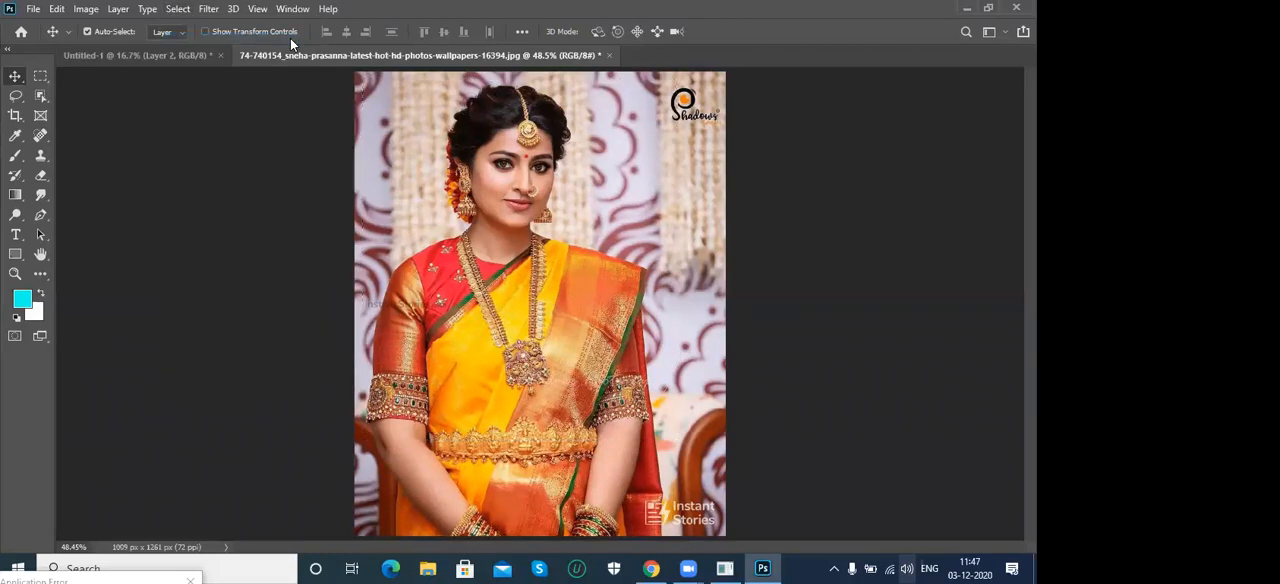
- Try an elliptical selection about 490 px wide and 729 px high around the woman's head and shoulders, and remove it
{"action": "left_click", "coordinate": [41, 82]}
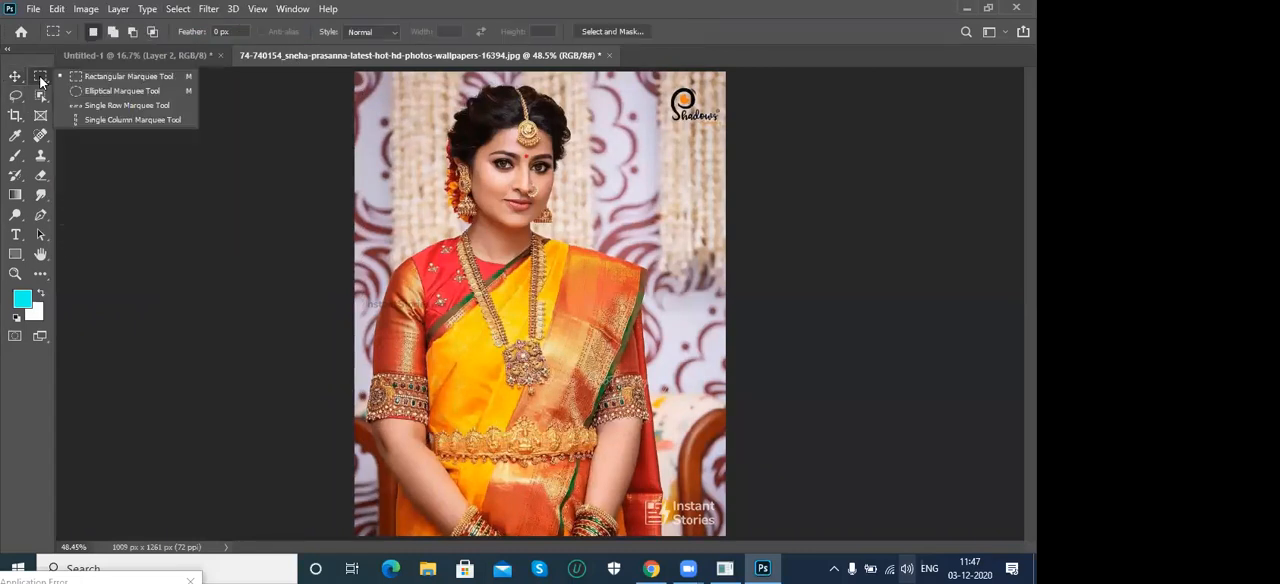
{"action": "left_click", "coordinate": [97, 94]}
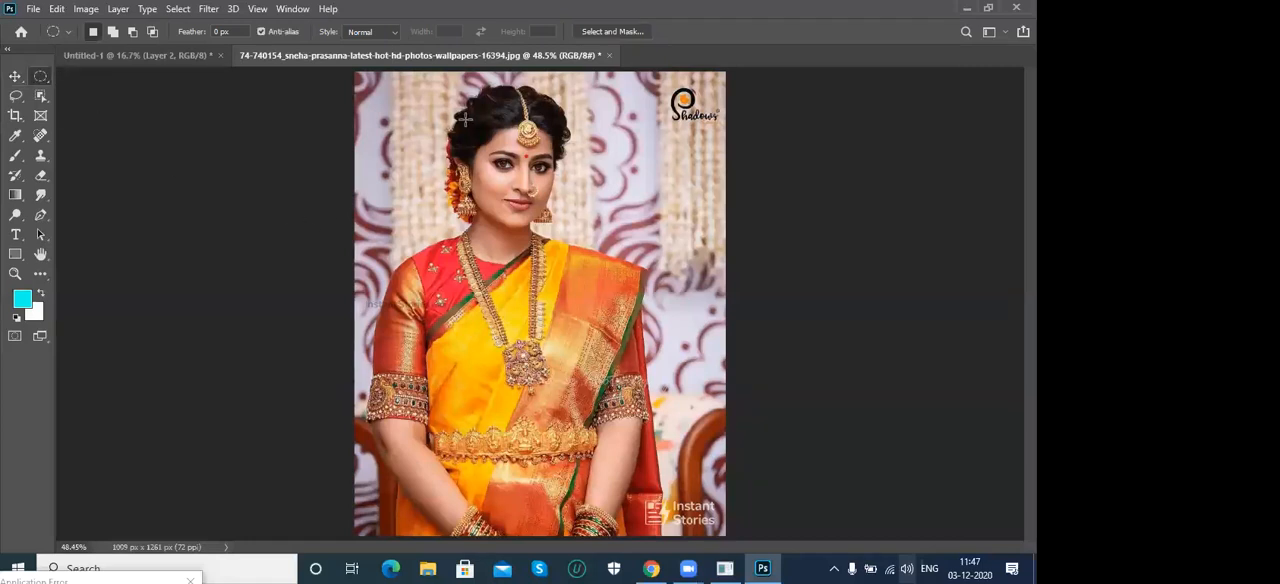
{"action": "left_click_drag", "start_coordinate": [418, 86], "coordinate": [577, 352]}
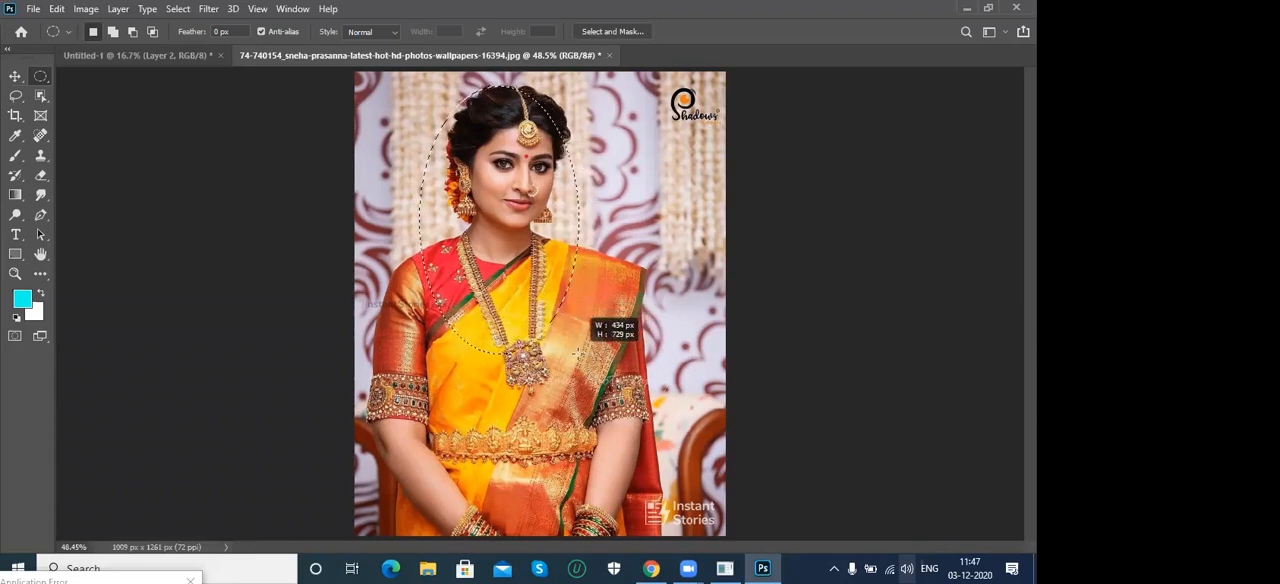
{"action": "left_click_drag", "start_coordinate": [577, 352], "coordinate": [597, 343]}
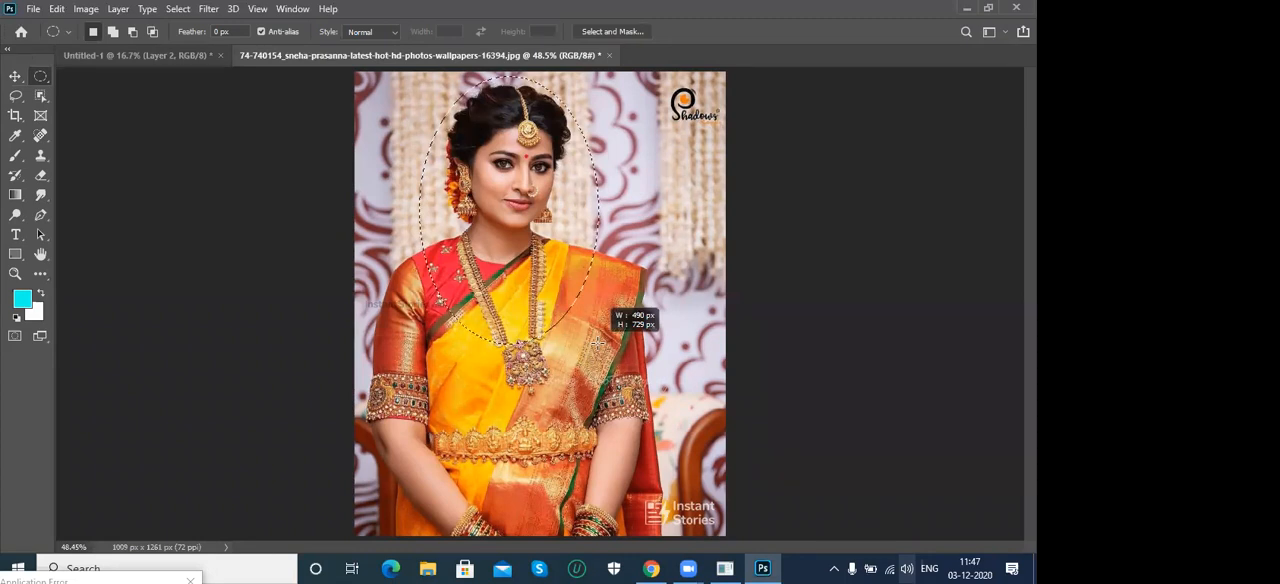
{"action": "left_click_drag", "start_coordinate": [597, 340], "coordinate": [620, 368]}
{"action": "key", "text": "shift"}
{"action": "key", "text": "ctrl+d"}
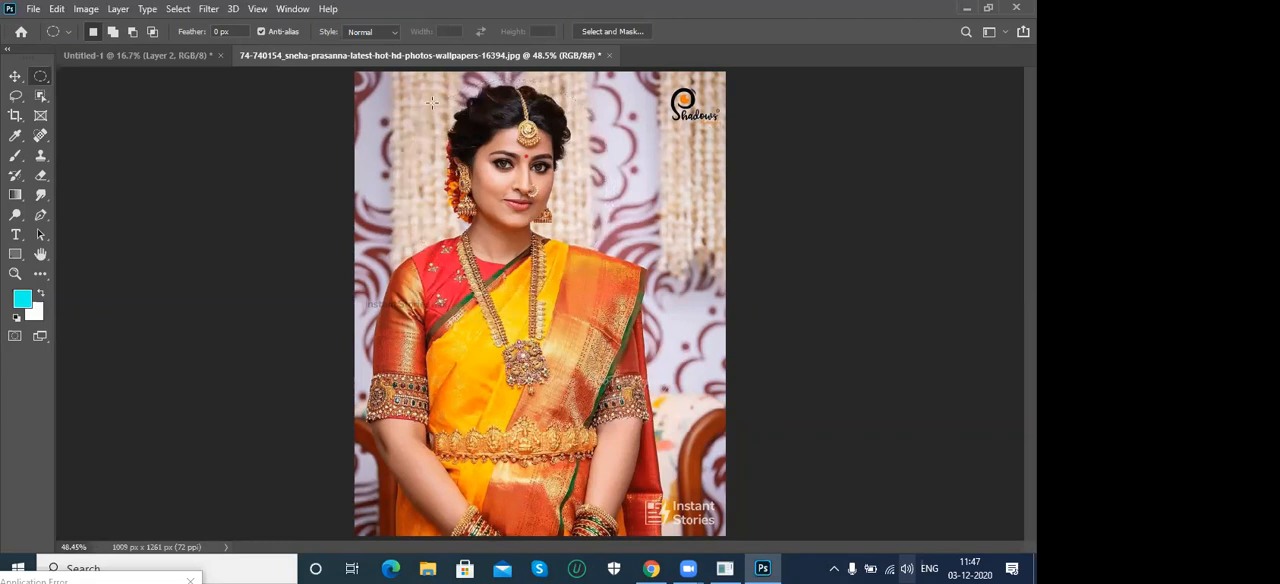
- Copy a perfectly circular area around the woman's head and shoulders to the Untitled-1 canvas and place it beside the second portrait in the upper row
{"action": "left_click_drag", "start_coordinate": [461, 112], "coordinate": [625, 347]}
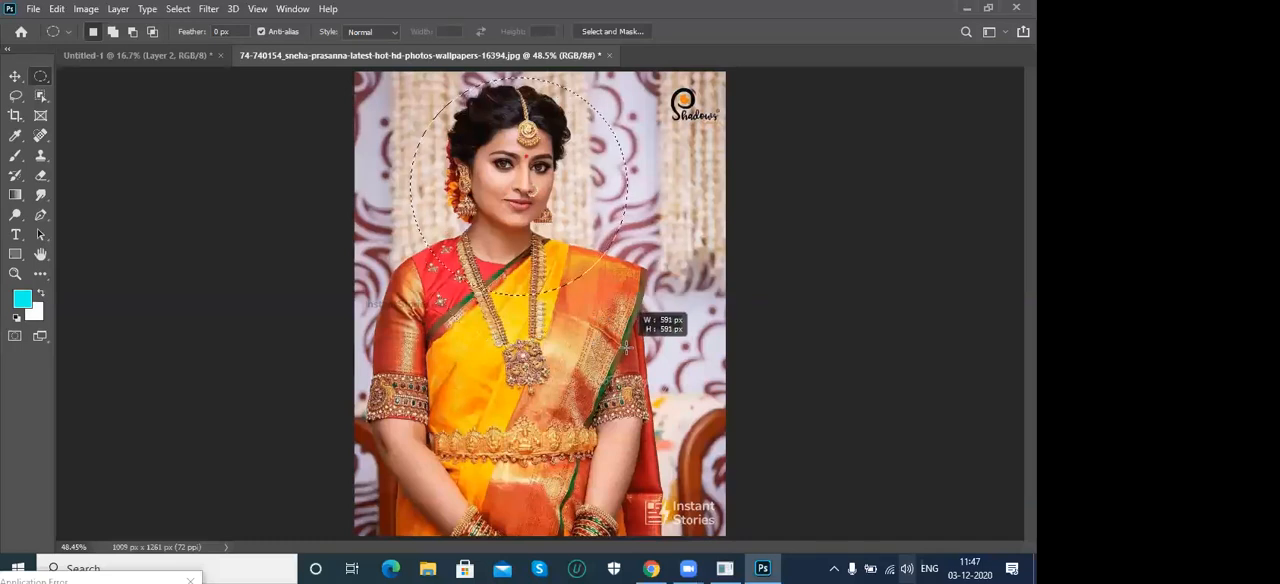
{"action": "mouse_move", "coordinate": [625, 347]}
{"action": "left_mouse_down"}
{"action": "mouse_move", "coordinate": [620, 365]}
{"action": "mouse_move", "coordinate": [617, 345]}
{"action": "left_mouse_up"}
{"action": "left_click_drag", "start_coordinate": [625, 303], "coordinate": [644, 344]}
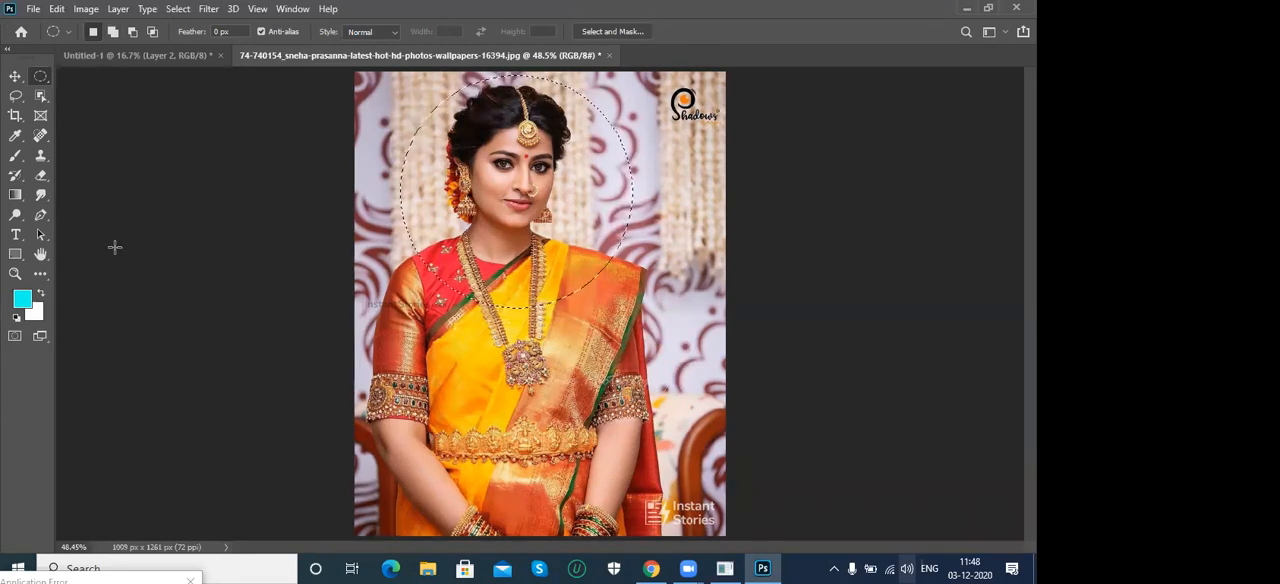
{"action": "left_click", "coordinate": [152, 55]}
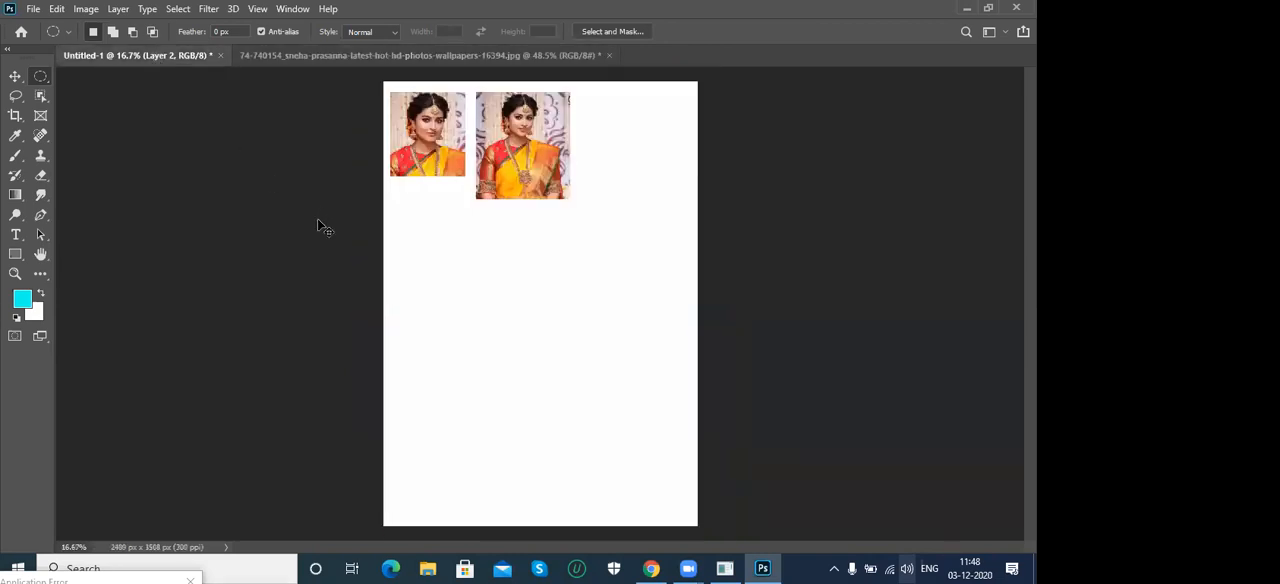
{"action": "key", "text": "ctrl+v"}
{"action": "left_click", "coordinate": [15, 77]}
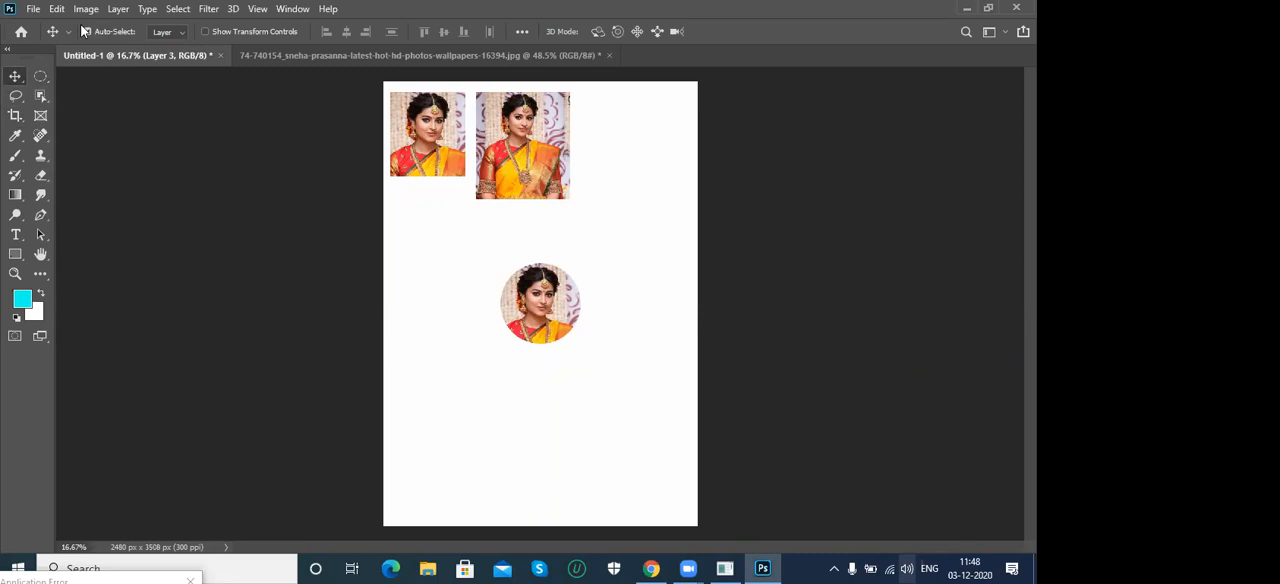
{"action": "left_click_drag", "start_coordinate": [600, 185], "coordinate": [635, 124]}
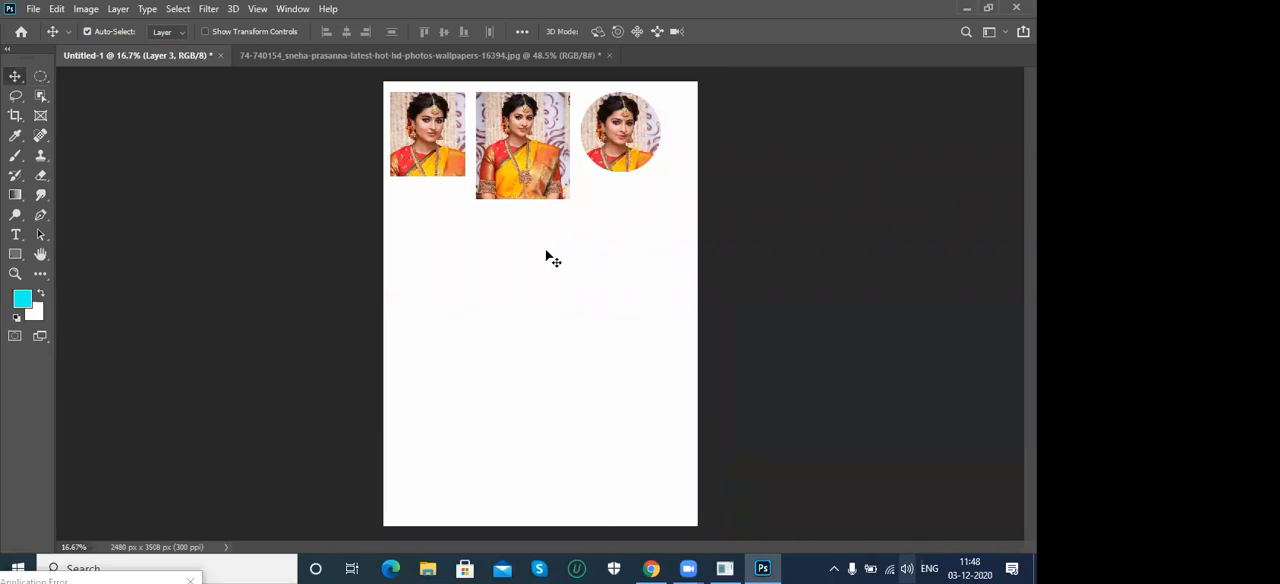
- Replace the circular selection in the portrait photo with a tall ellipse from head to hands, and copy that area onto the Untitled-1 canvas
{"action": "left_click", "coordinate": [454, 55]}
{"action": "key", "text": "ctrl+d"}
{"action": "left_click", "coordinate": [40, 76]}
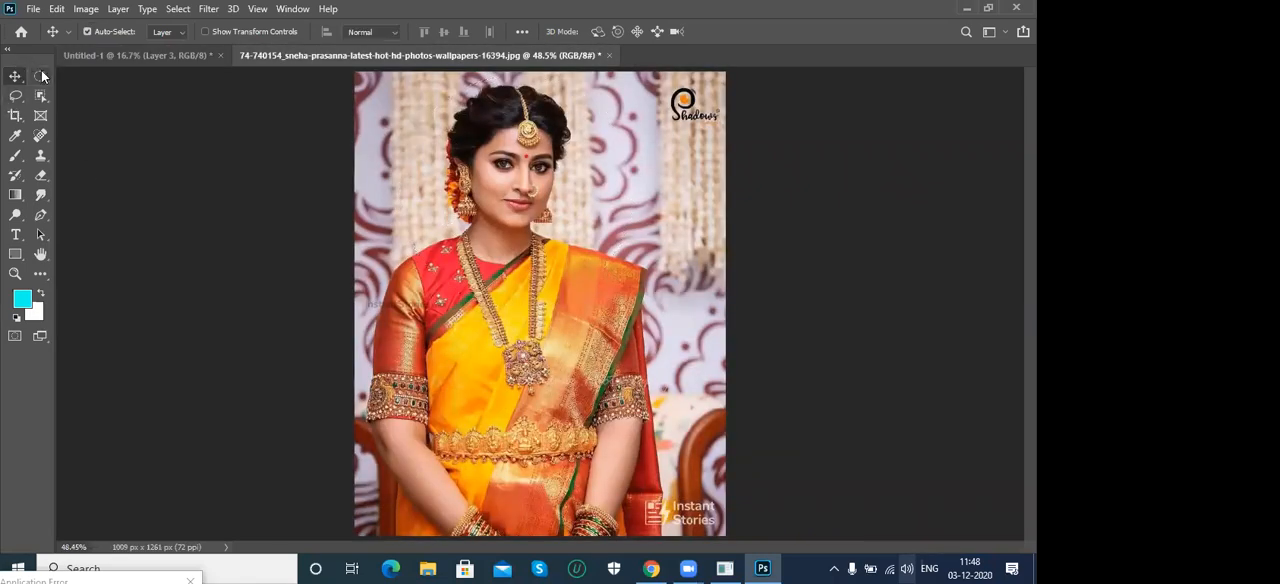
{"action": "left_click_drag", "start_coordinate": [375, 84], "coordinate": [636, 518]}
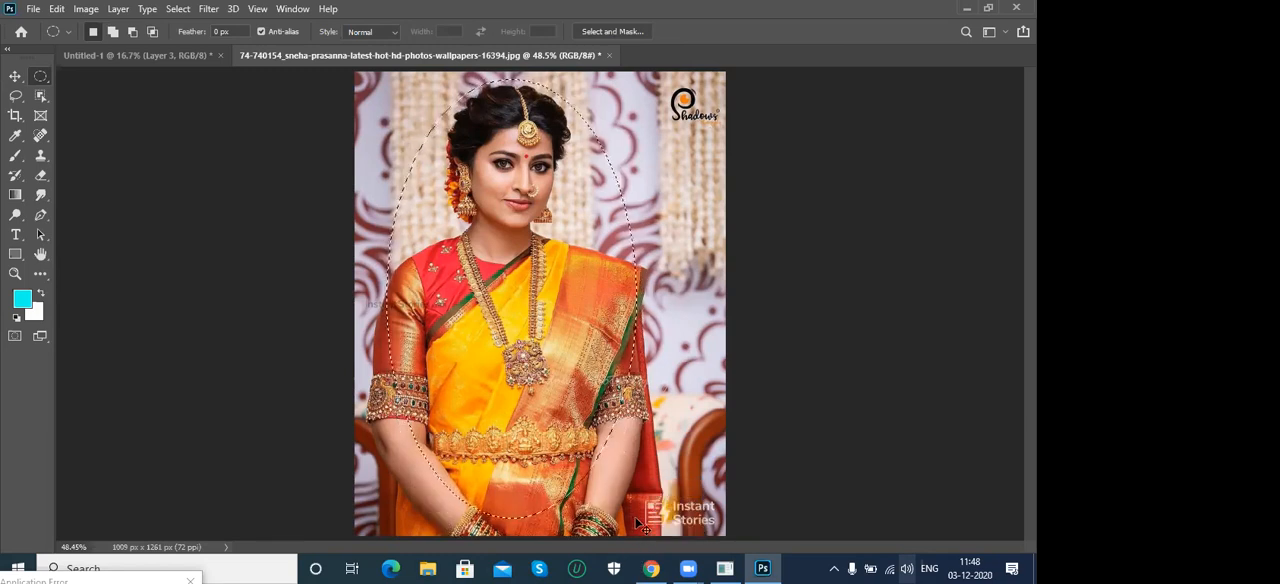
{"action": "left_click", "coordinate": [95, 57]}
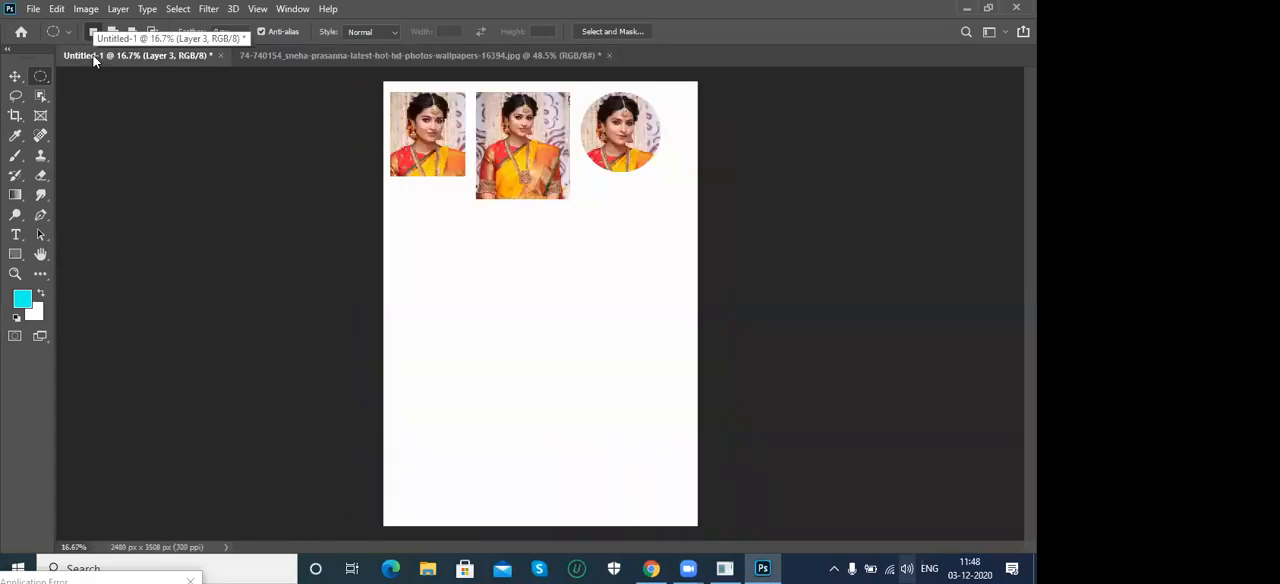
{"action": "key", "text": "ctrl+v"}
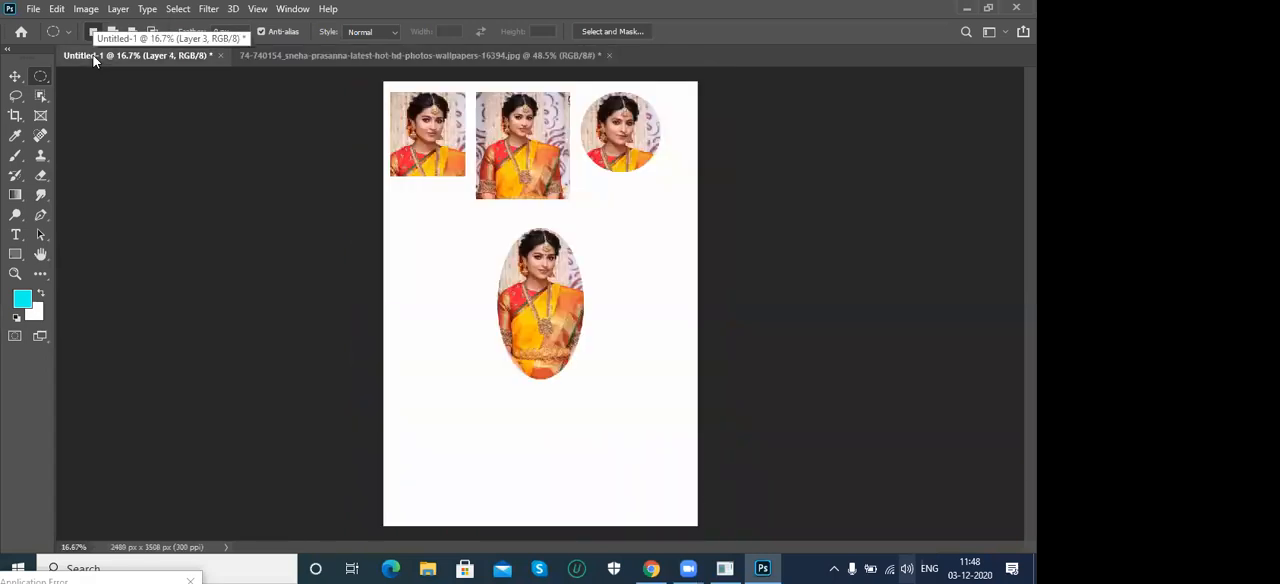
- Place the oval portrait below the first portrait and scale it down proportionally with Free Transform
{"action": "left_click", "coordinate": [14, 80]}
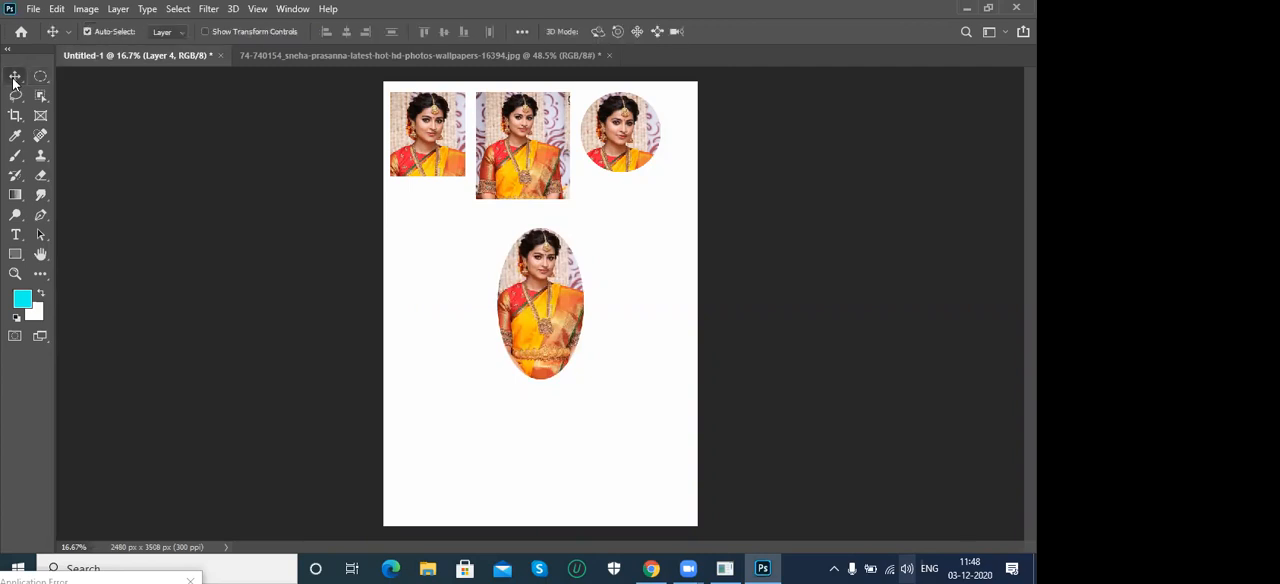
{"action": "left_click_drag", "start_coordinate": [556, 322], "coordinate": [453, 290]}
{"action": "key", "text": "ctrl+t"}
{"action": "left_click_drag", "start_coordinate": [482, 349], "coordinate": [458, 312]}
{"action": "key", "text": "Return"}
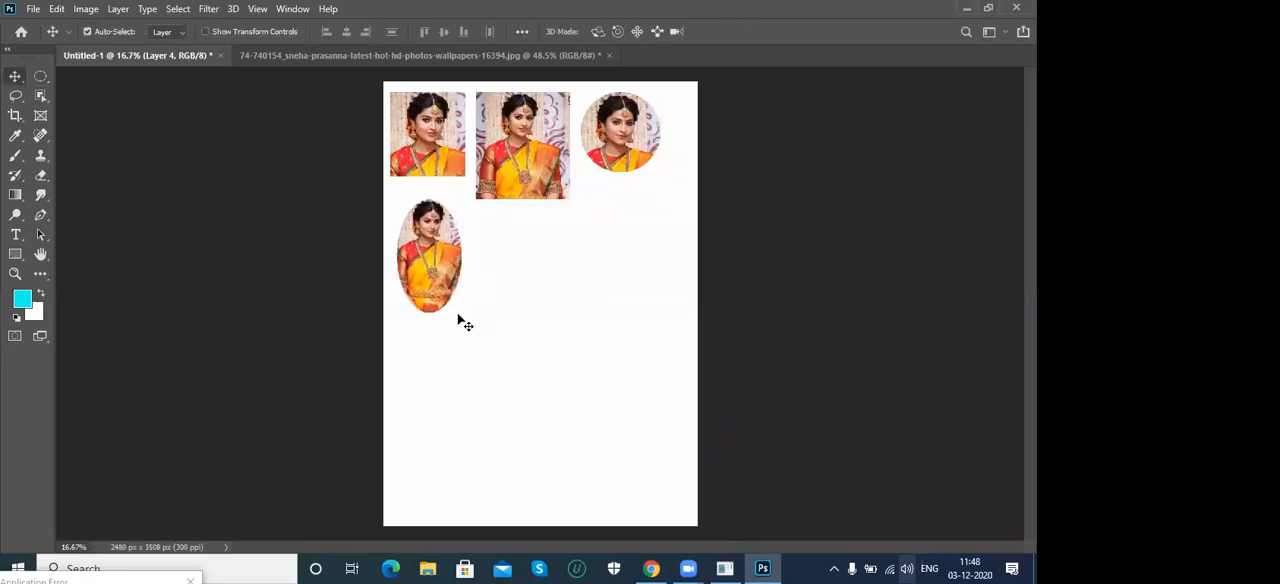
- Close the woman's portrait photo without saving its changes
{"action": "left_click", "coordinate": [416, 55]}
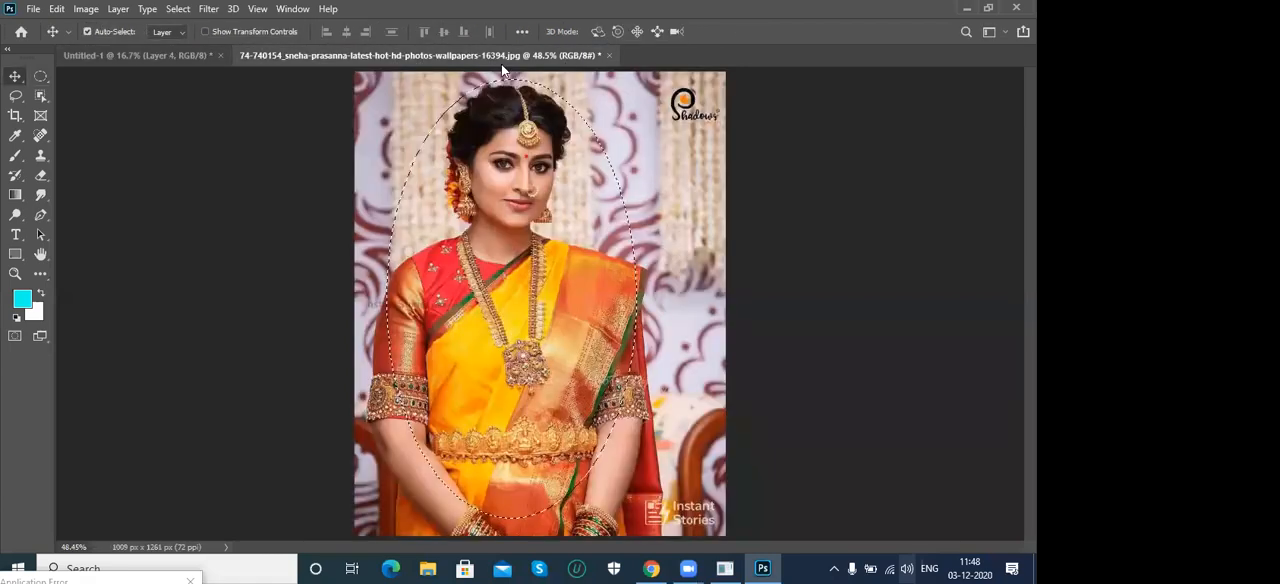
{"action": "left_click", "coordinate": [609, 55]}
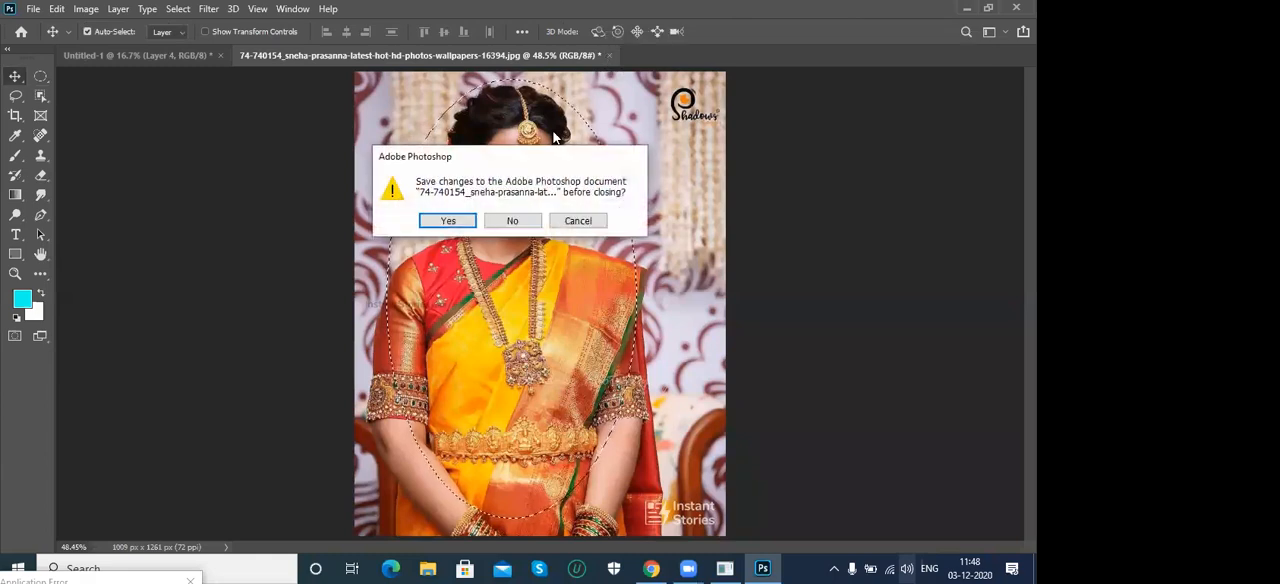
{"action": "left_click", "coordinate": [512, 221]}
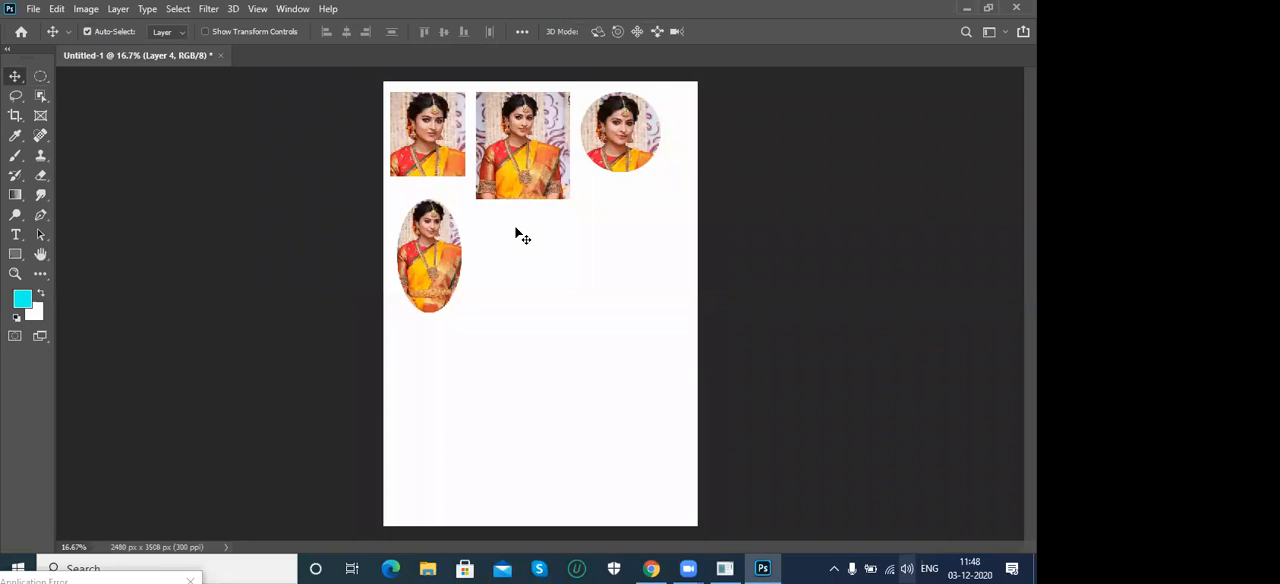
- Open the young man's portrait 66c297f1dcd085d2304f63c5ed612c0a.jpg from the photoshop examples folder
{"action": "left_click", "coordinate": [31, 9]}
{"action": "left_click", "coordinate": [45, 45]}
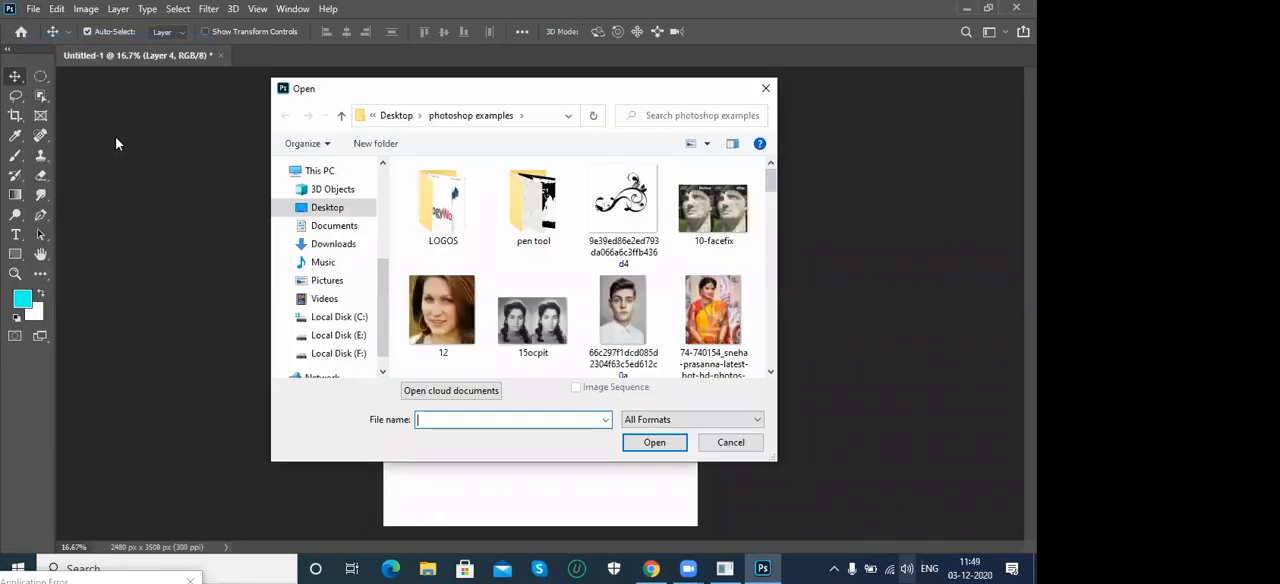
{"action": "scroll", "coordinate": [618, 300], "scroll_direction": "down", "scroll_amount": 2}
{"action": "double_click", "coordinate": [618, 295]}
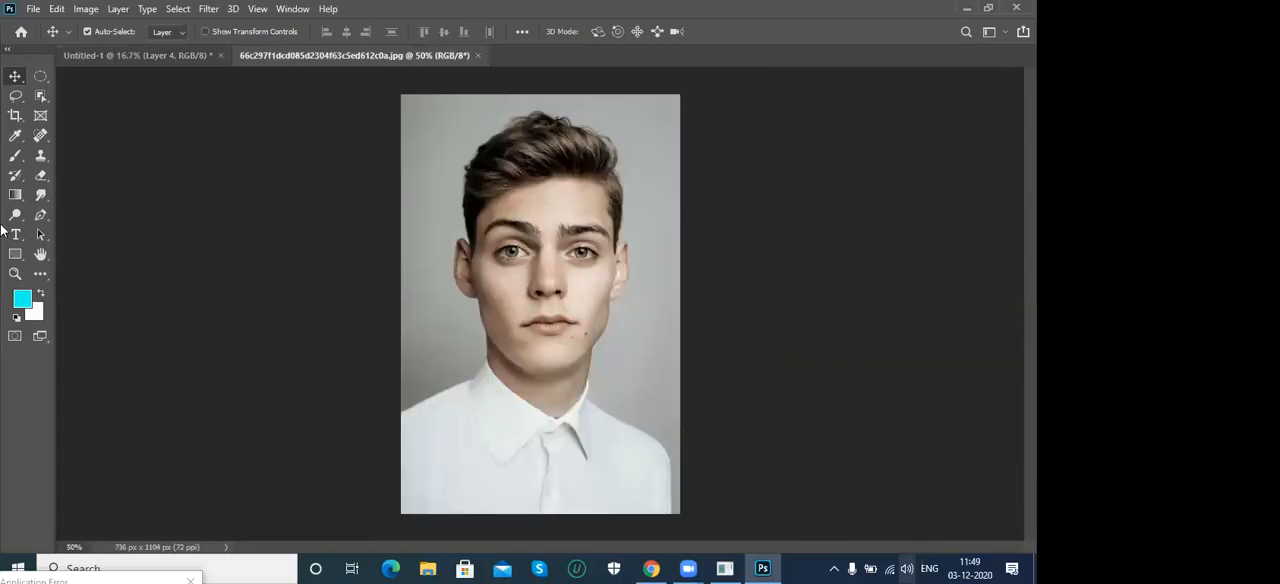
- Select the whole photo of the man and copy it onto the Untitled-1 canvas
{"action": "left_click", "coordinate": [40, 76]}
{"action": "left_click", "coordinate": [82, 77]}
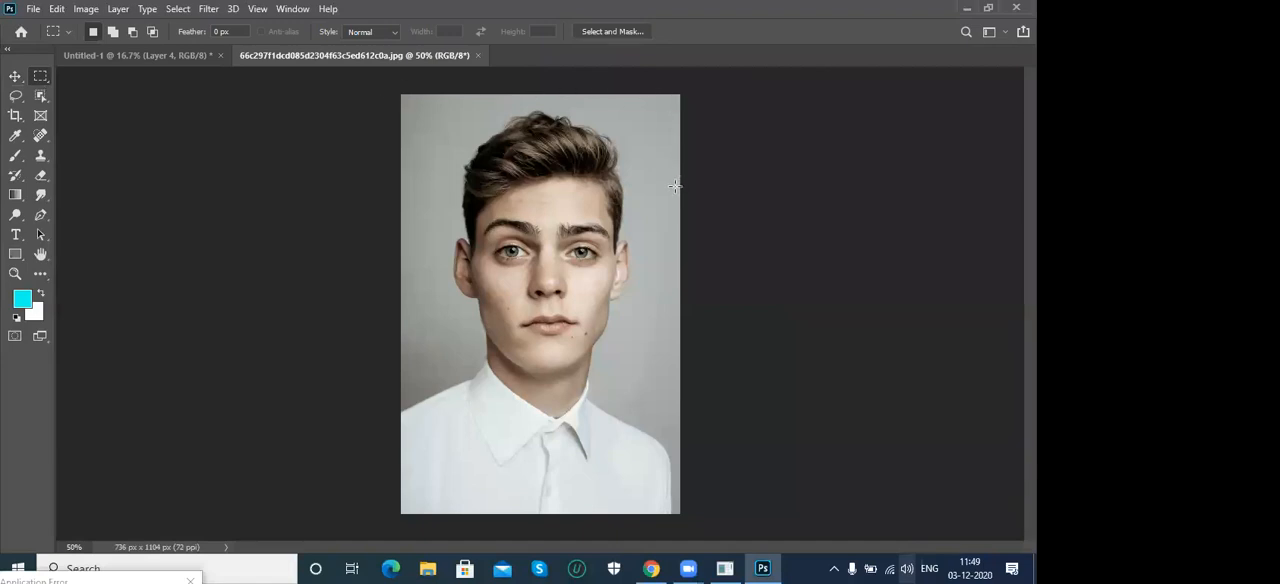
{"action": "left_click", "coordinate": [179, 10]}
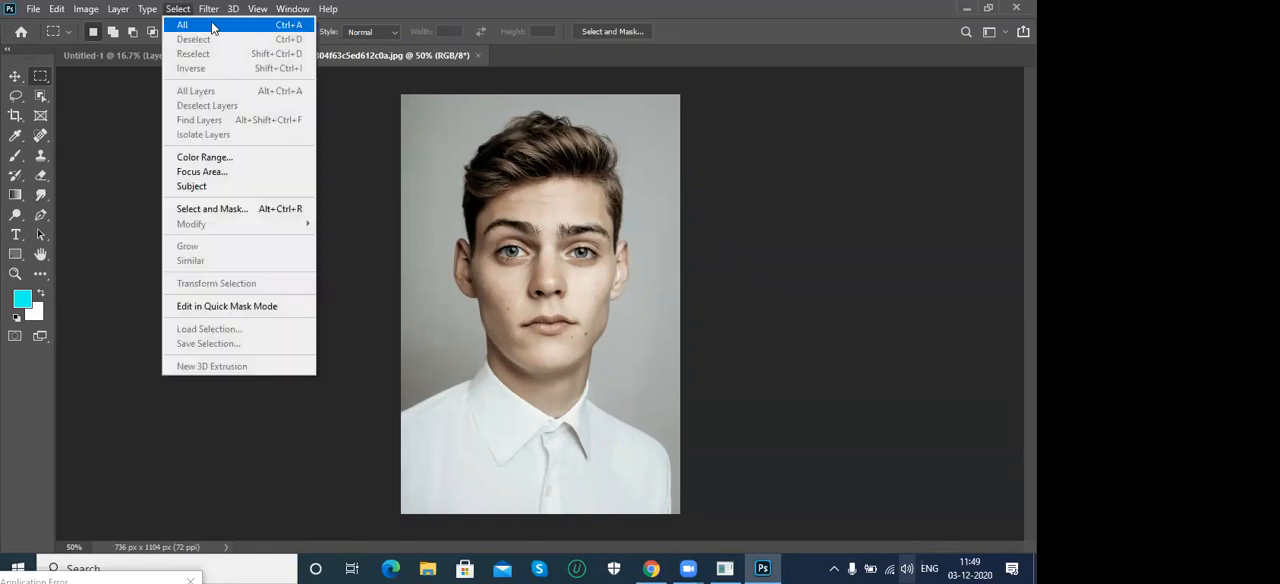
{"action": "left_click", "coordinate": [212, 28]}
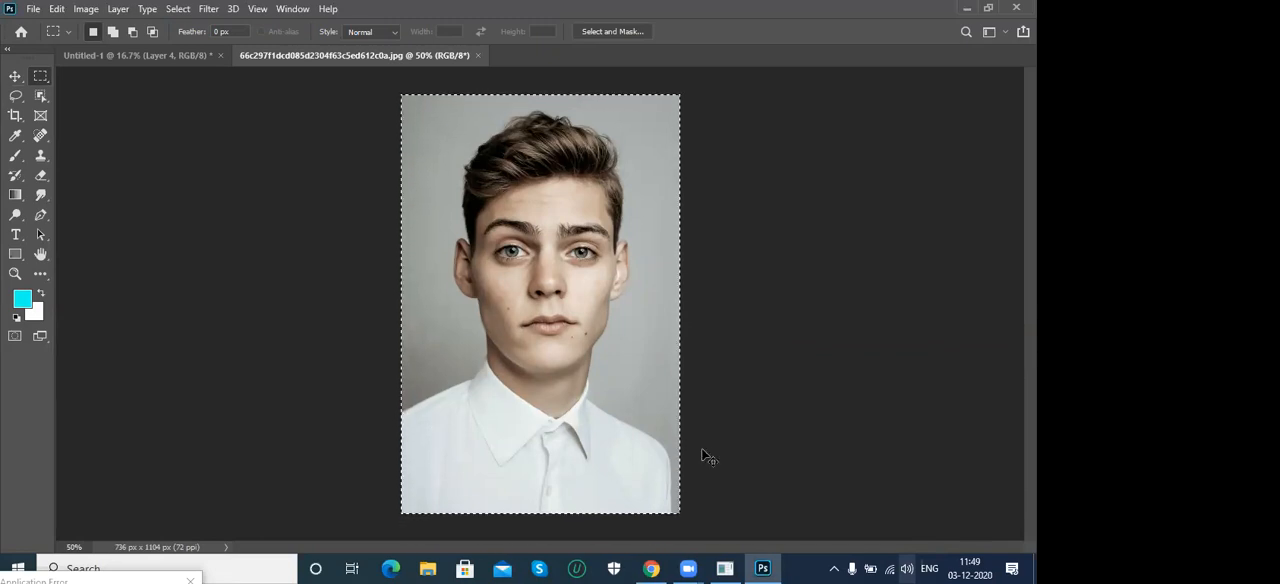
{"action": "left_click", "coordinate": [135, 53]}
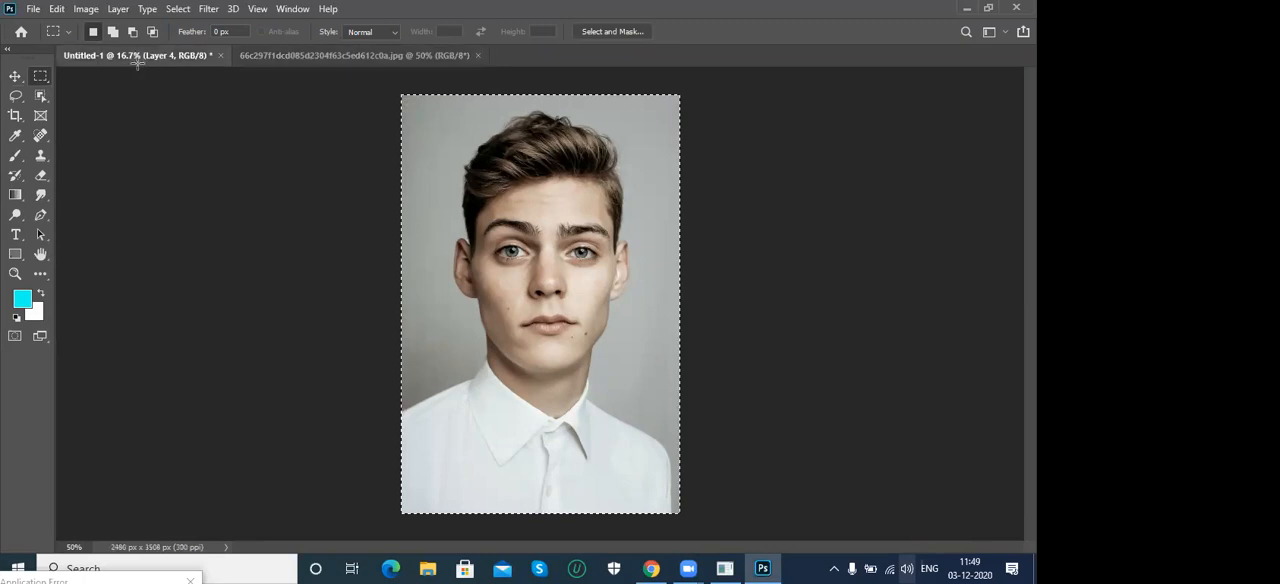
{"action": "key", "text": "ctrl+v"}
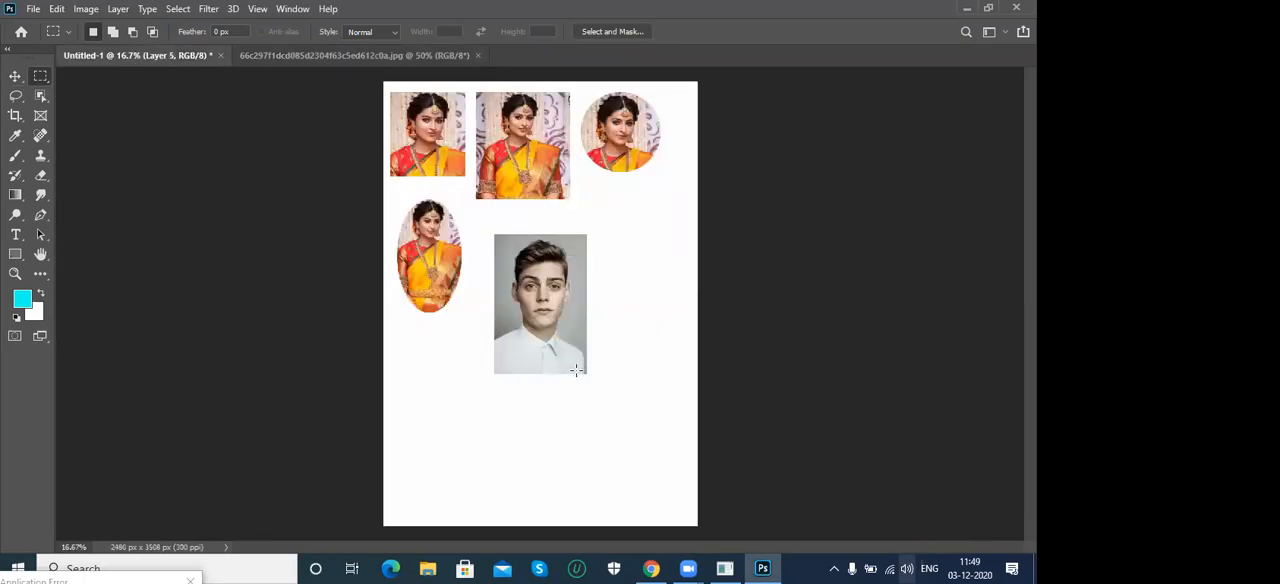
- Place the man's rectangular portrait beside the oval one and scale it down proportionally with Free Transform to match the oval's height
{"action": "left_click", "coordinate": [15, 76]}
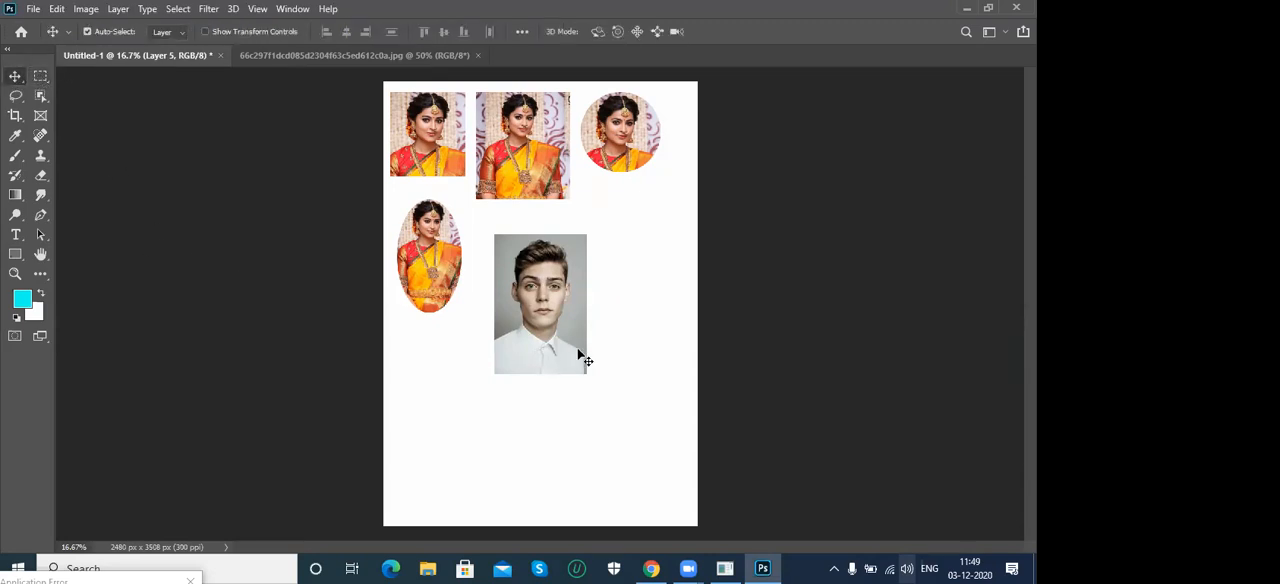
{"action": "left_click_drag", "start_coordinate": [572, 342], "coordinate": [540, 302]}
{"action": "key", "text": "ctrl+t"}
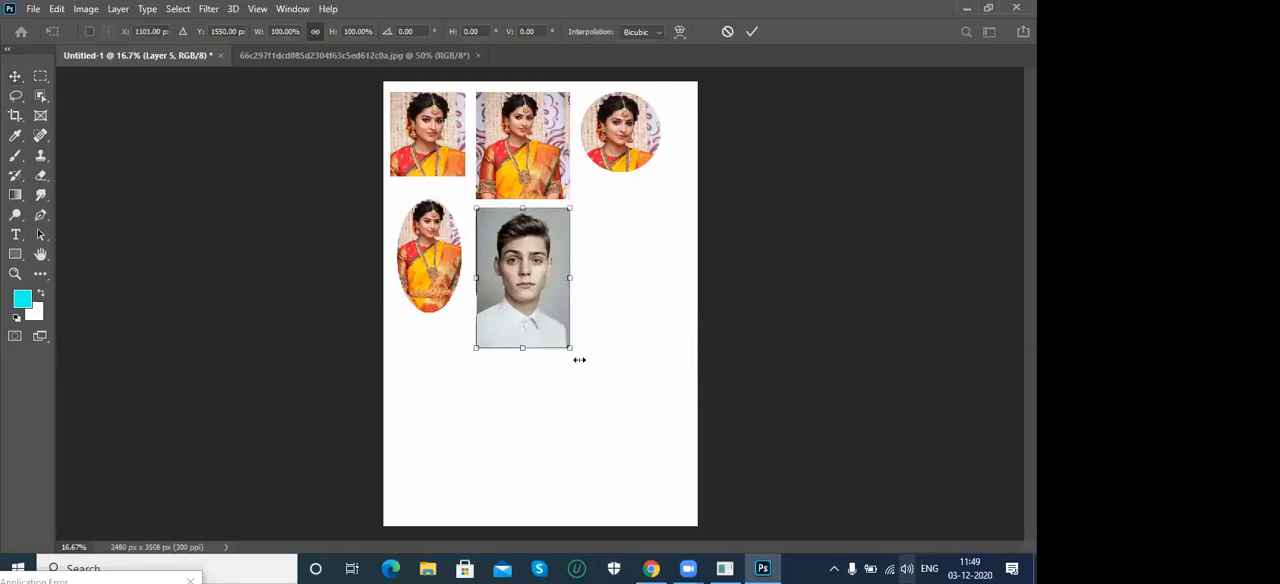
{"action": "left_click_drag", "start_coordinate": [569, 349], "coordinate": [523, 286]}
{"action": "key", "text": "Return"}
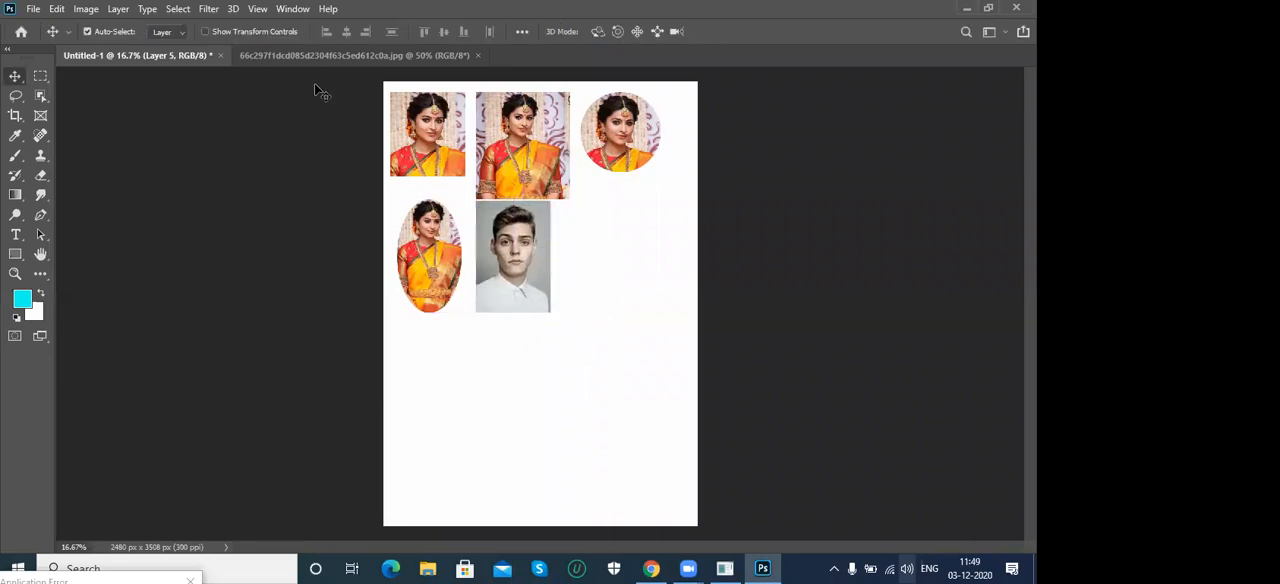
- Deselect the man's photo, select an ellipse around his head and collar, and copy that area onto the Untitled-1 canvas
{"action": "left_click", "coordinate": [322, 52]}
{"action": "key", "text": "ctrl+d"}
{"action": "right_click", "coordinate": [37, 82]}
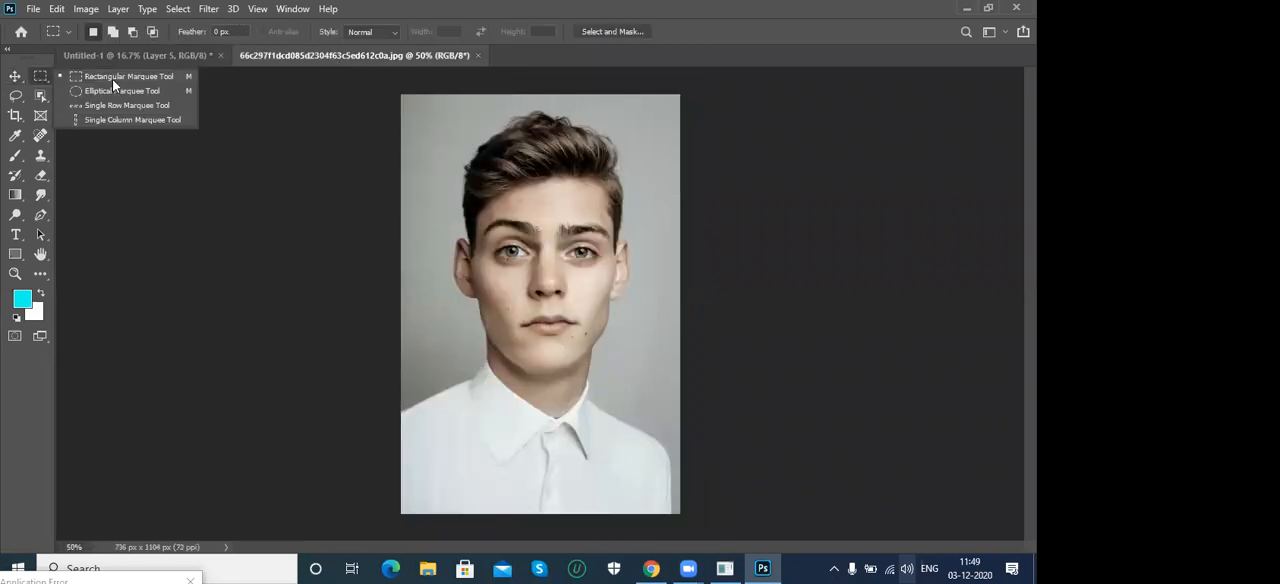
{"action": "left_click", "coordinate": [112, 88]}
{"action": "left_click_drag", "start_coordinate": [455, 122], "coordinate": [660, 428]}
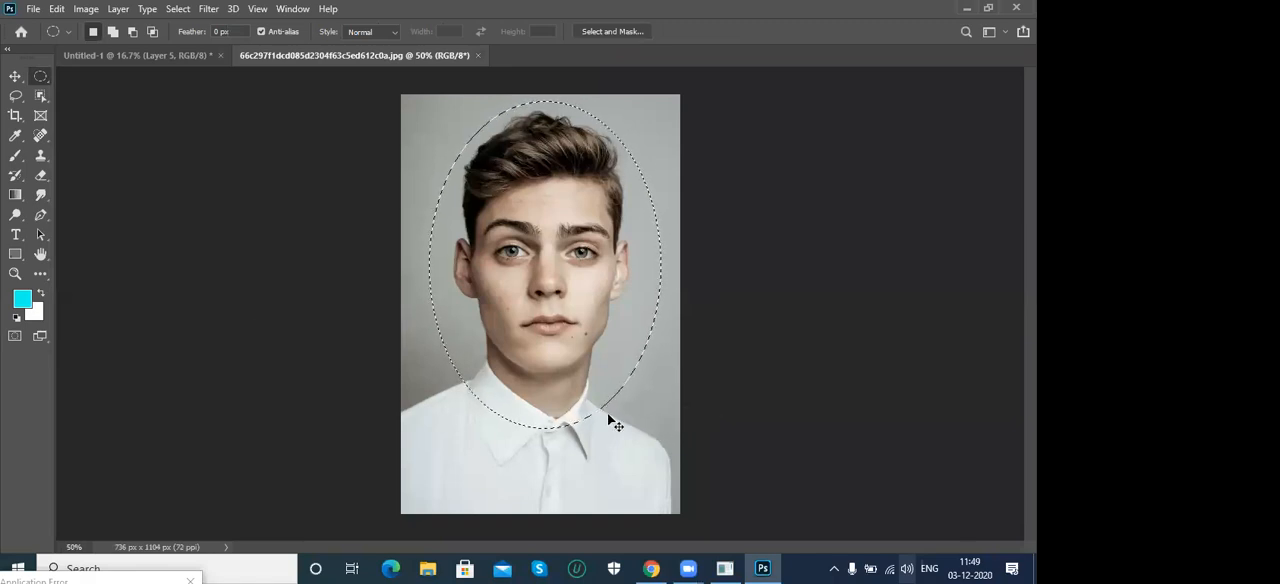
{"action": "left_click", "coordinate": [155, 56]}
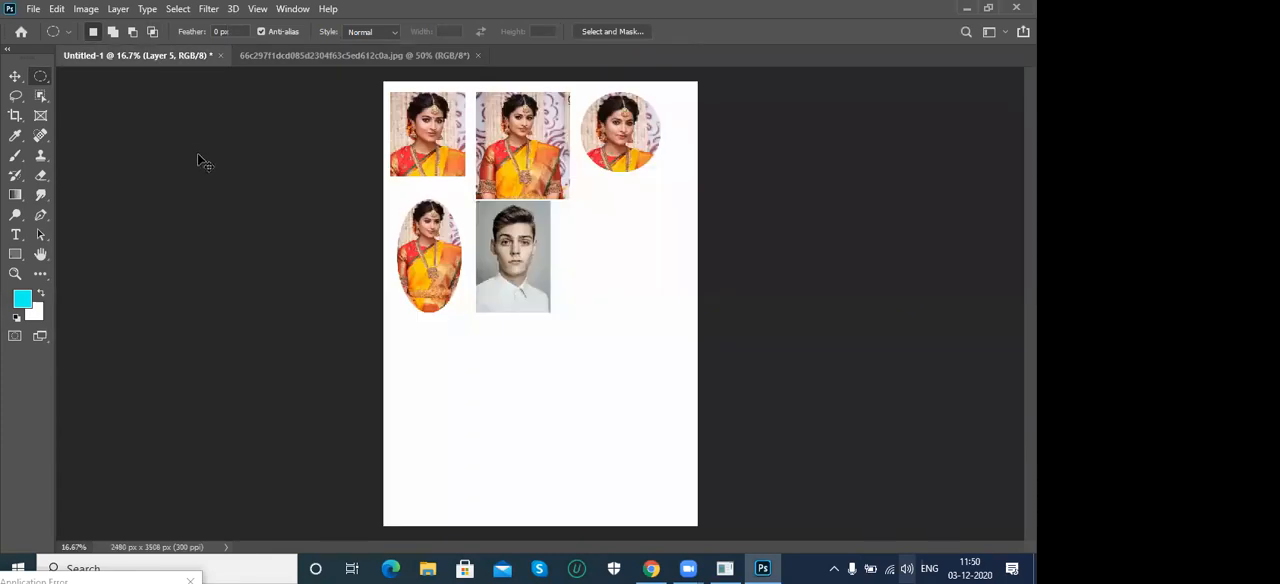
{"action": "key", "text": "ctrl+v"}
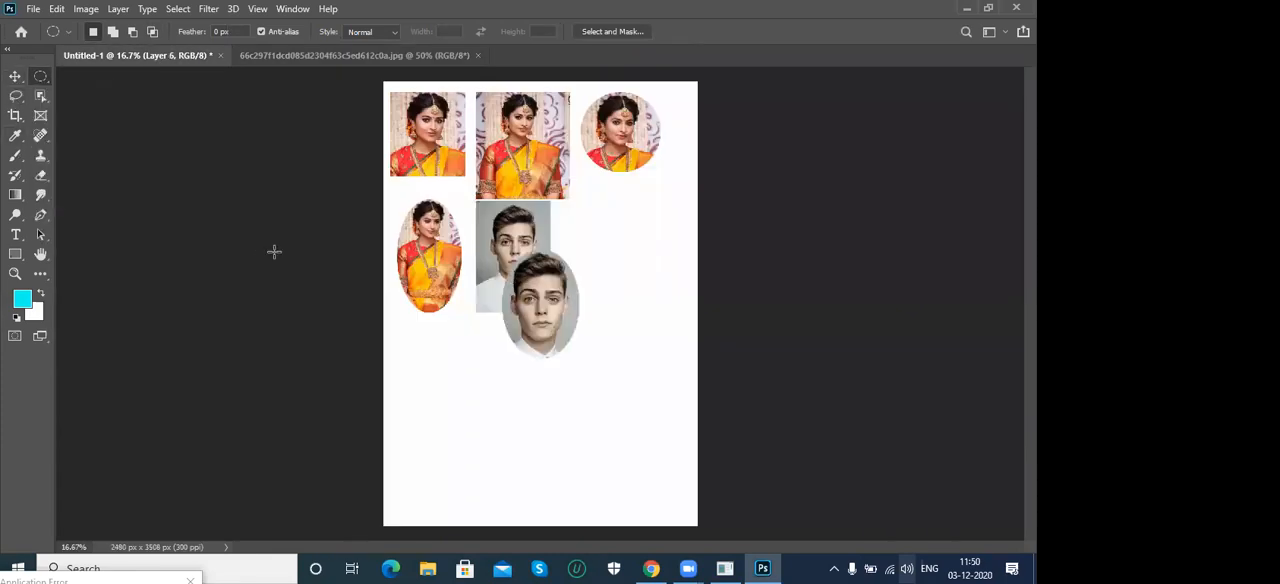
- Move the man's oval portrait below the circular one and enlarge it proportionally with Free Transform
{"action": "key", "text": "v"}
{"action": "left_click_drag", "start_coordinate": [545, 308], "coordinate": [613, 262]}
{"action": "key", "text": "ctrl+t"}
{"action": "mouse_move", "coordinate": [645, 313]}
{"action": "left_mouse_down"}
{"action": "mouse_move", "coordinate": [674, 346]}
{"action": "mouse_move", "coordinate": [649, 317]}
{"action": "left_mouse_up"}
{"action": "key", "text": "Return"}
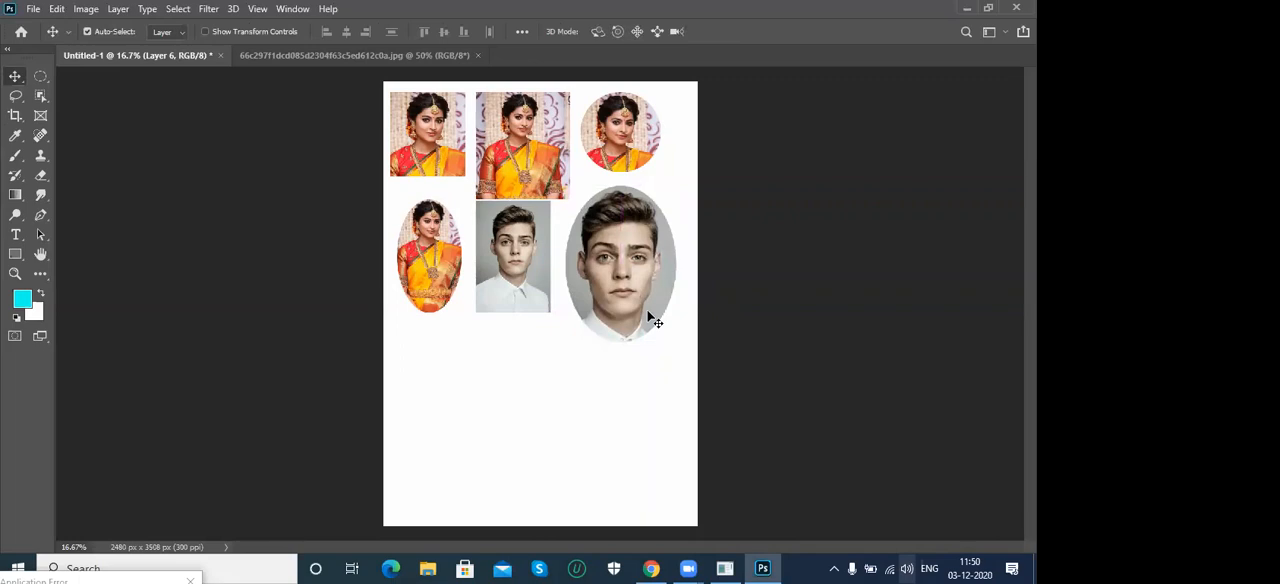
- Try single-row selections at several heights across the Untitled-1 canvas with the Single Row Marquee tool
{"action": "left_click", "coordinate": [41, 77]}
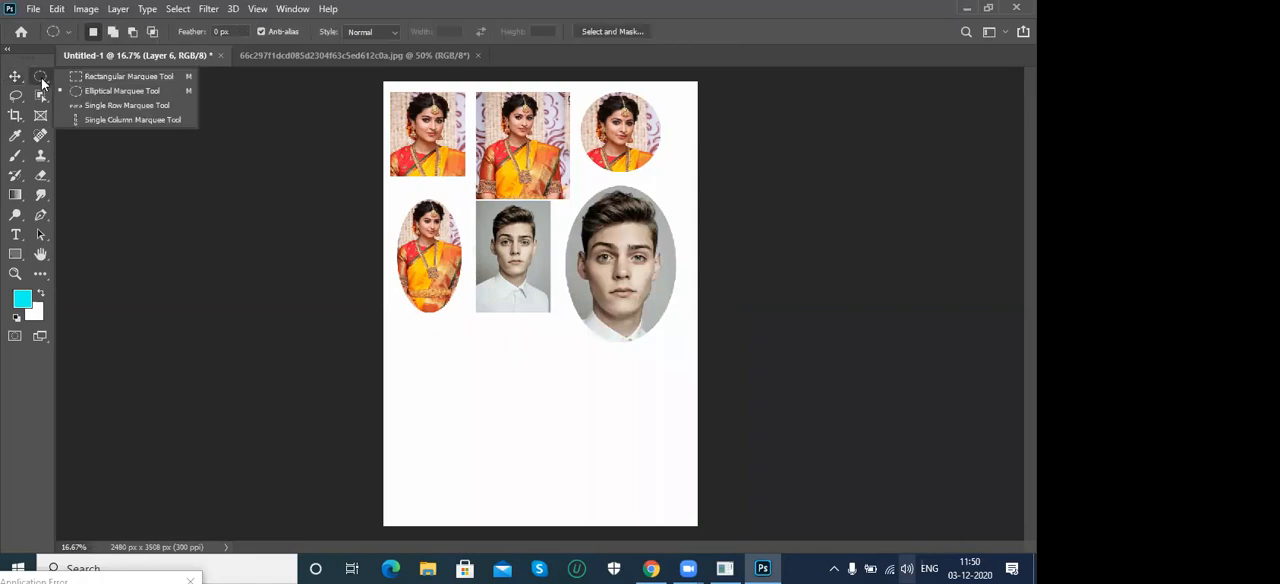
{"action": "left_click", "coordinate": [115, 106]}
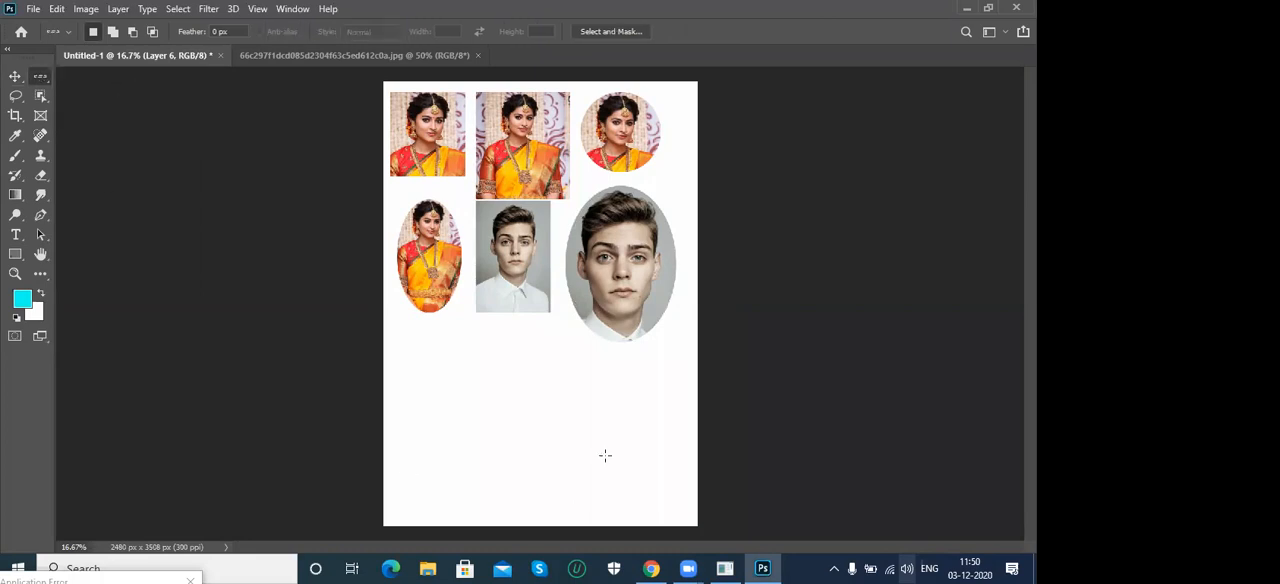
{"action": "left_click", "coordinate": [503, 381]}
{"action": "left_click_drag", "start_coordinate": [497, 398], "coordinate": [500, 377]}
{"action": "left_click_drag", "start_coordinate": [452, 346], "coordinate": [462, 270]}
{"action": "left_click", "coordinate": [510, 217]}
{"action": "left_click", "coordinate": [512, 240]}
{"action": "left_click", "coordinate": [503, 289]}
{"action": "left_click_drag", "start_coordinate": [503, 316], "coordinate": [570, 399]}
{"action": "left_click_drag", "start_coordinate": [508, 369], "coordinate": [601, 514]}
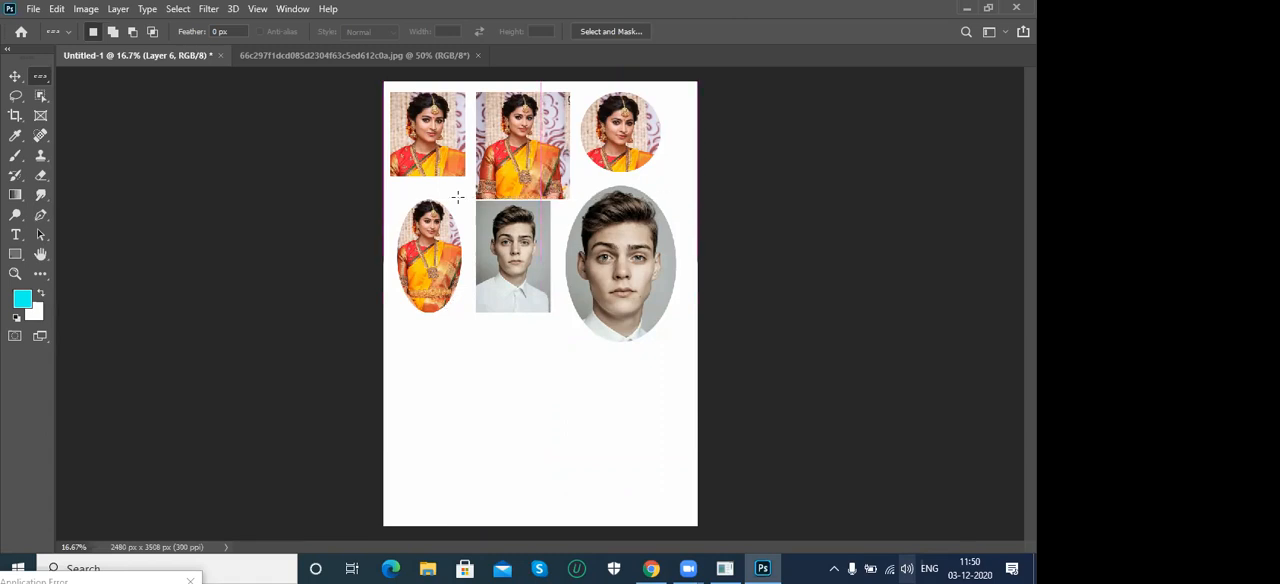
- In the man's photo, select single pixel rows across his eyebrows and just below his chin, filling each with the cyan foreground colour
{"action": "left_click", "coordinate": [360, 55]}
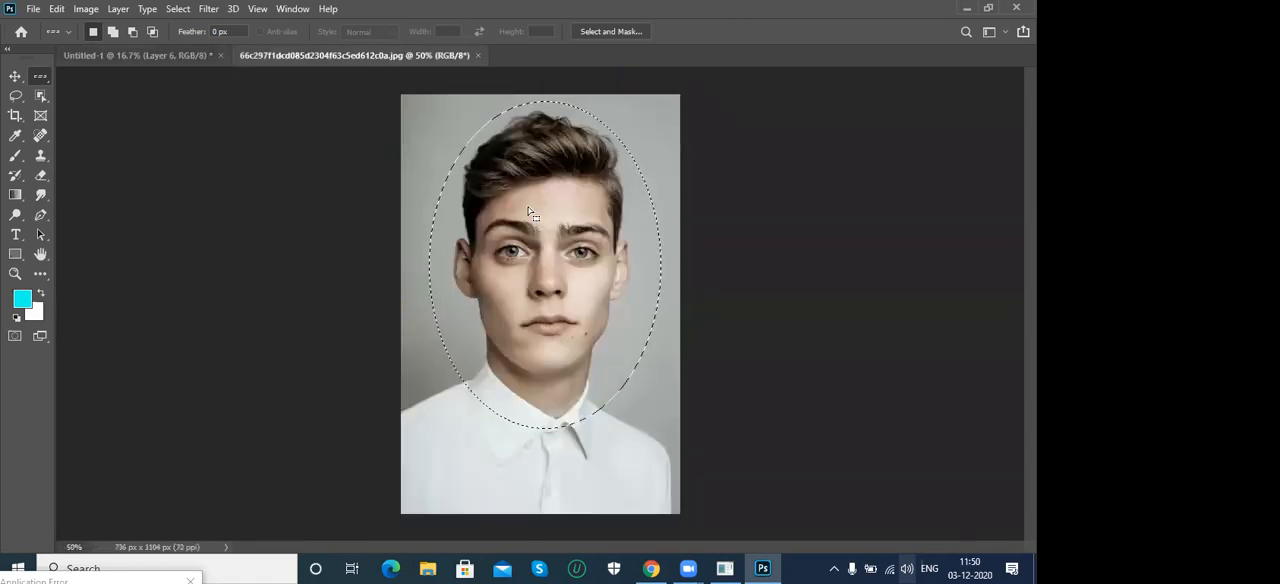
{"action": "left_click_drag", "start_coordinate": [531, 216], "coordinate": [522, 234]}
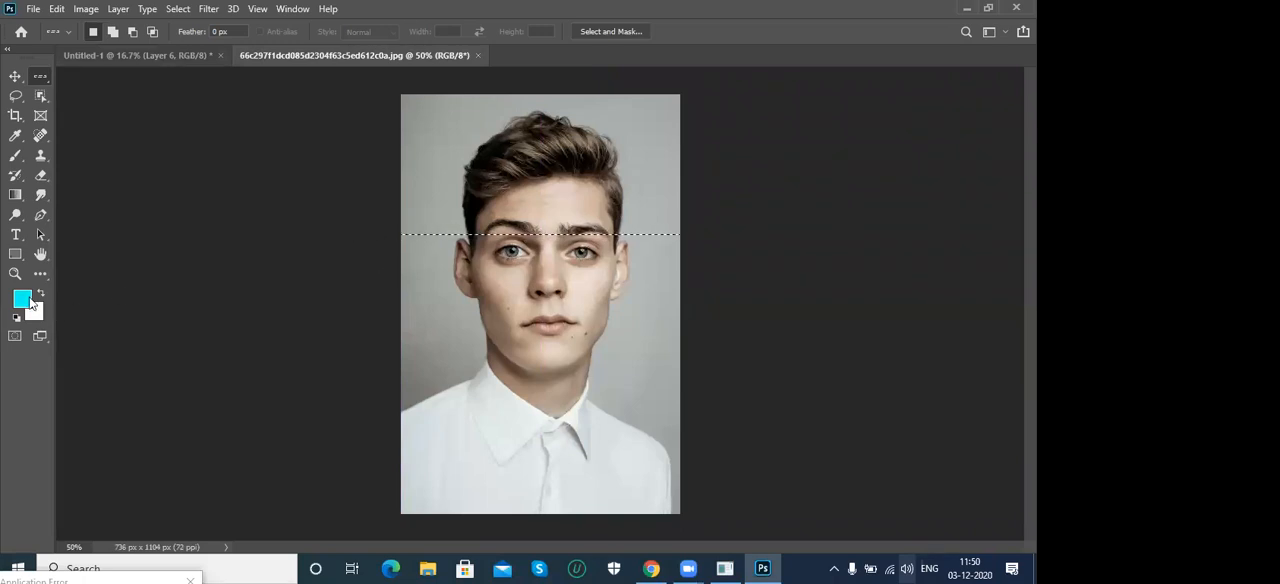
{"action": "key", "text": "alt+BackSpace"}
{"action": "key", "text": "ctrl+d"}
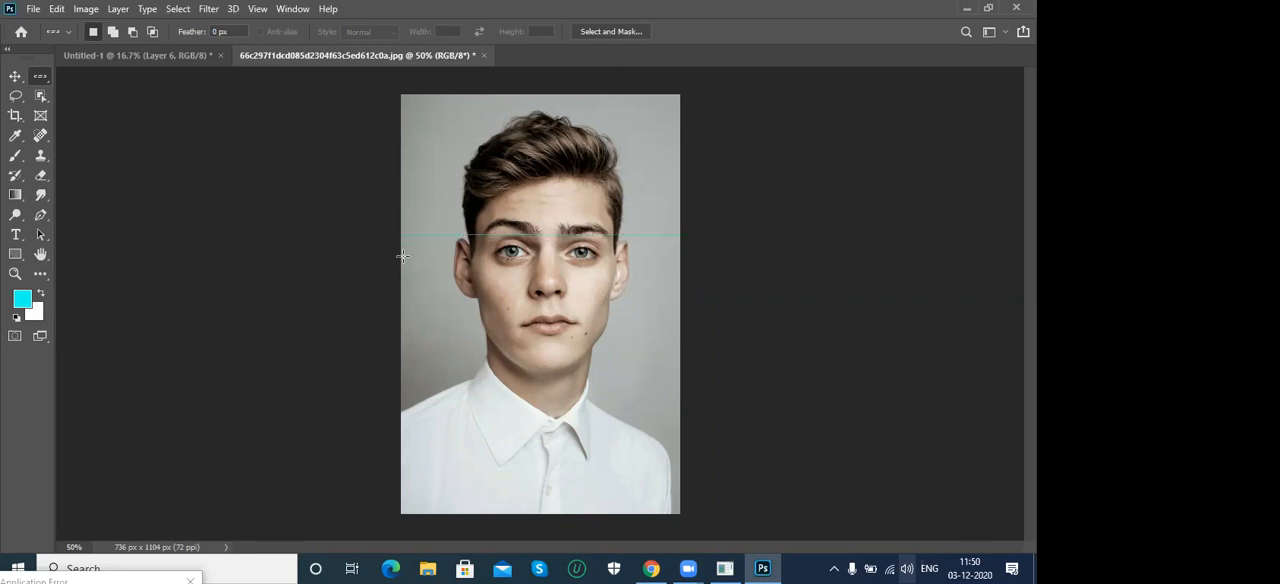
{"action": "left_click", "coordinate": [576, 369]}
{"action": "key", "text": "alt+BackSpace"}
{"action": "key", "text": "ctrl+d"}
- Select single pixel columns through one of the man's eyes and beside his opposite ear, filling each with the cyan foreground colour
{"action": "right_click", "coordinate": [40, 76]}
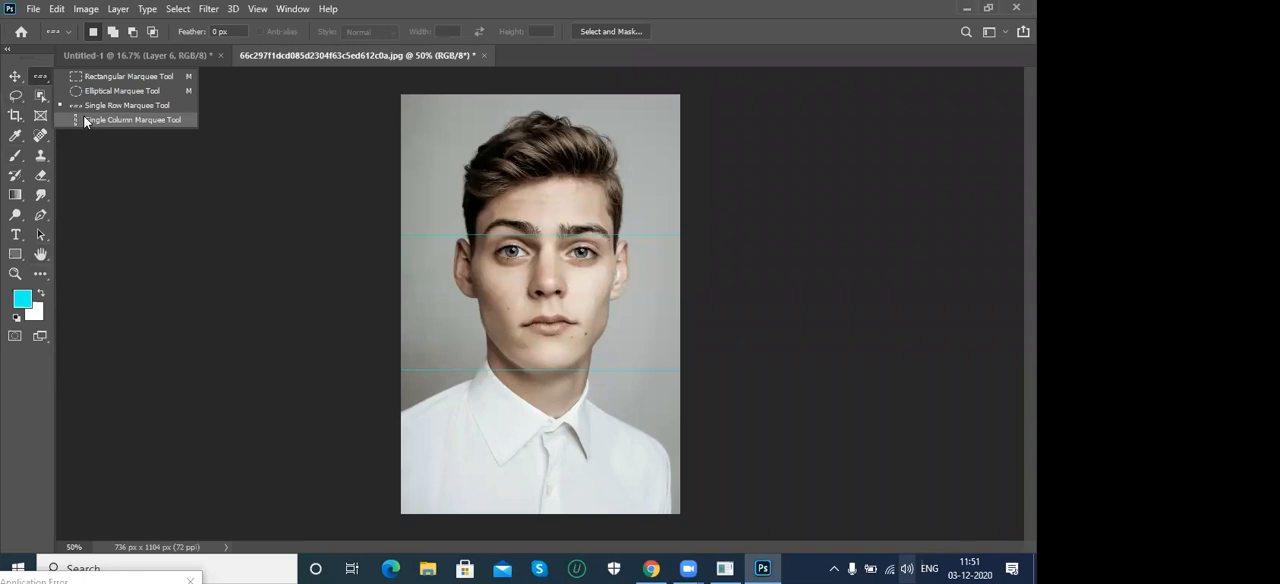
{"action": "left_click", "coordinate": [120, 120]}
{"action": "left_click", "coordinate": [502, 208]}
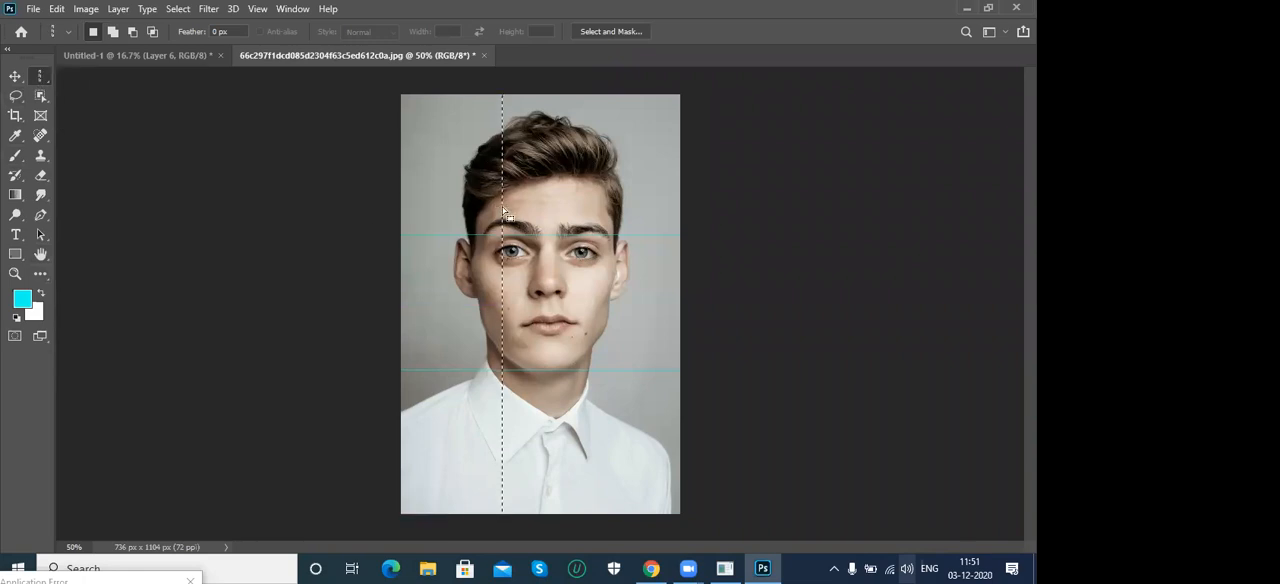
{"action": "key", "text": "alt+BackSpace"}
{"action": "key", "text": "ctrl+d"}
{"action": "left_click", "coordinate": [643, 197]}
{"action": "key", "text": "alt+BackSpace"}
{"action": "key", "text": "ctrl+d"}
{"action": "key", "text": "v"}
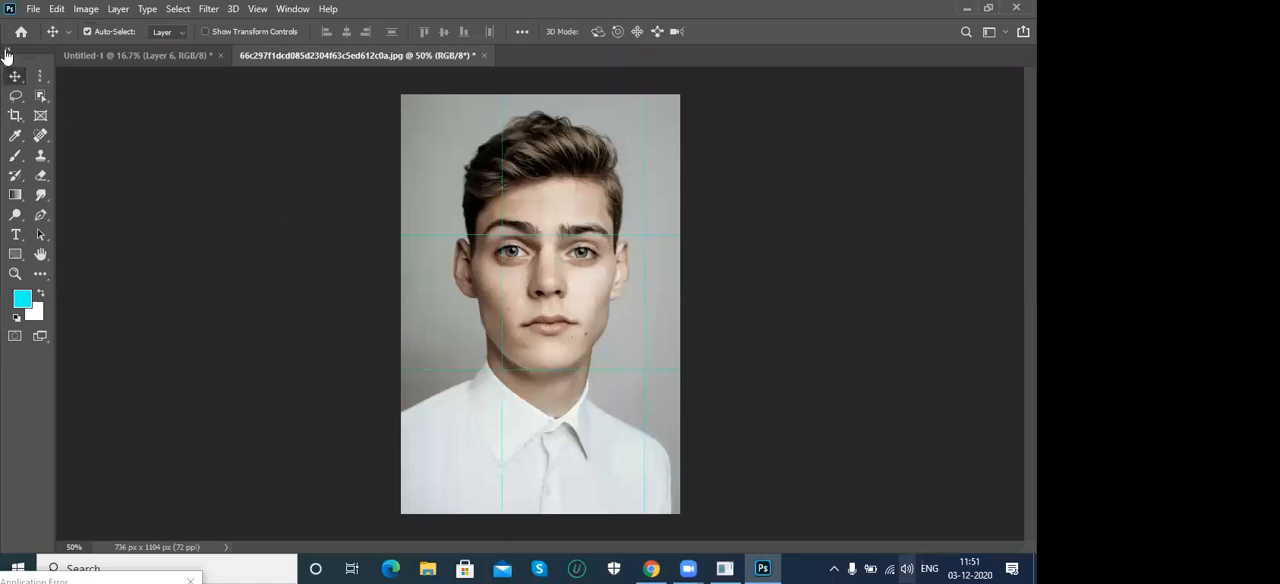
{"action": "left_click", "coordinate": [40, 76]}
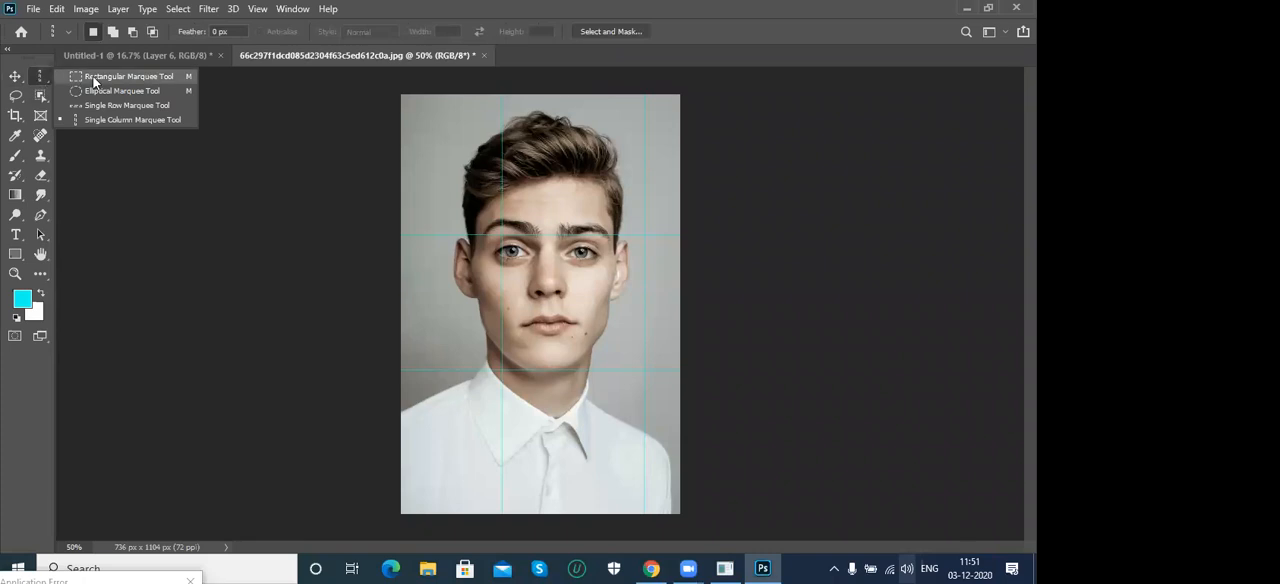
{"action": "left_click", "coordinate": [93, 76]}
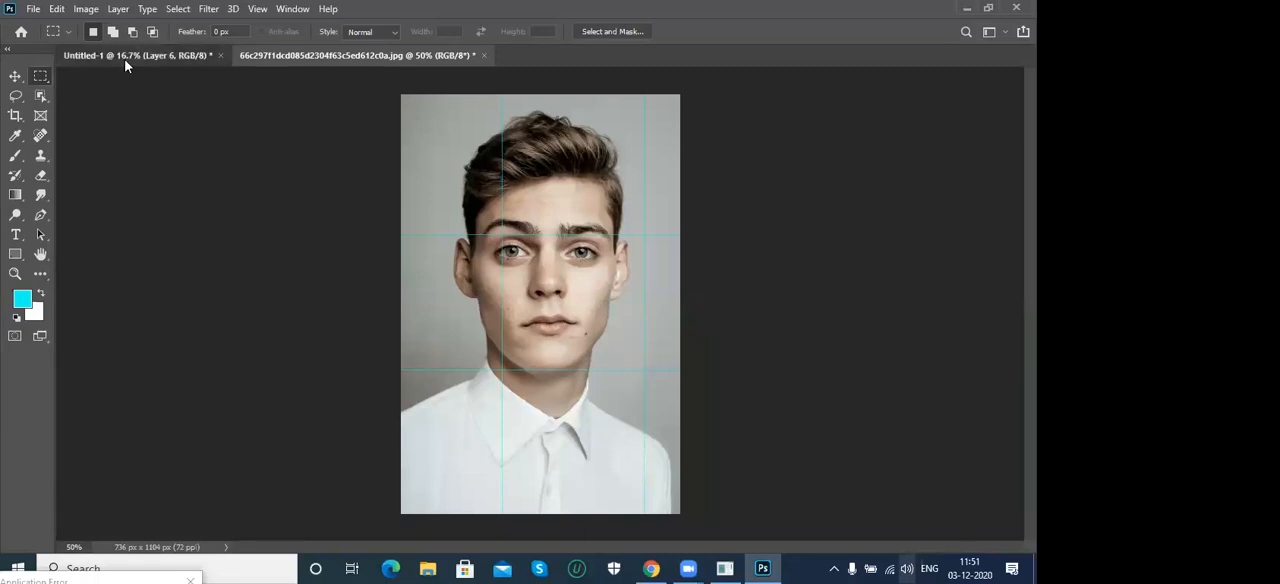
{"action": "left_click", "coordinate": [126, 57]}
{"action": "left_click", "coordinate": [17, 78]}
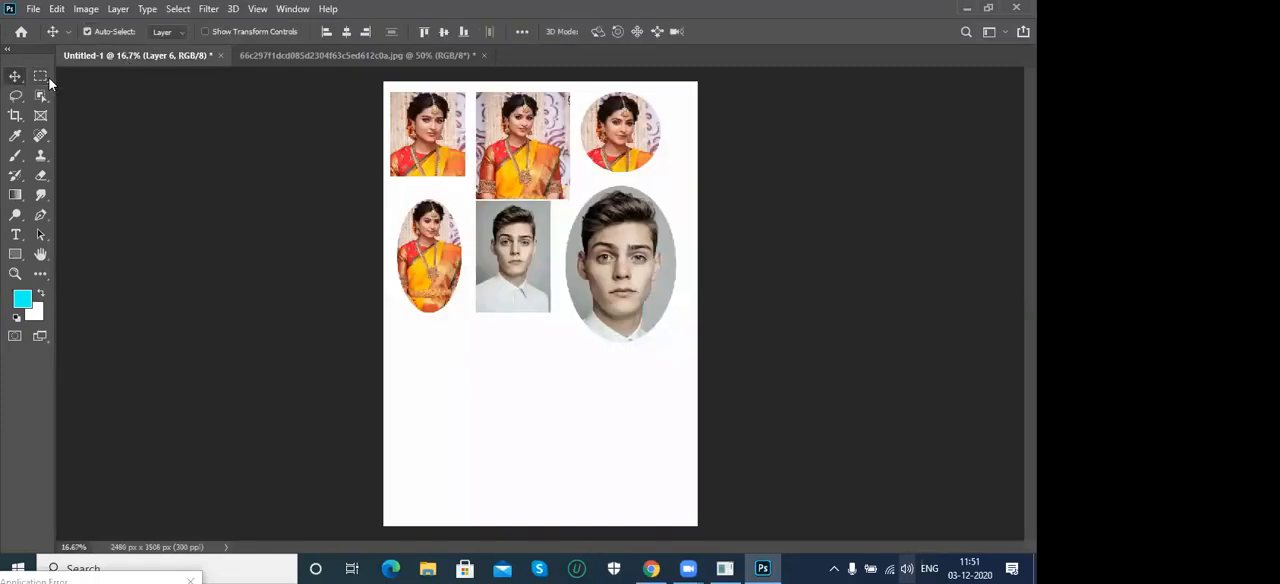
{"action": "left_click", "coordinate": [284, 55]}
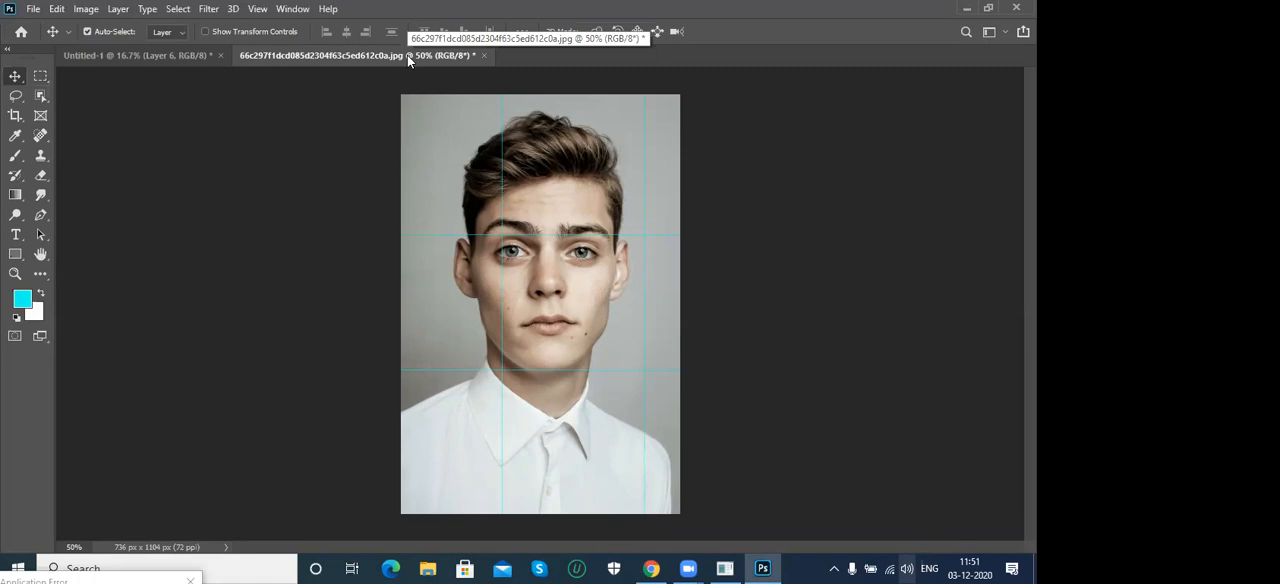
{"action": "left_click", "coordinate": [190, 56]}
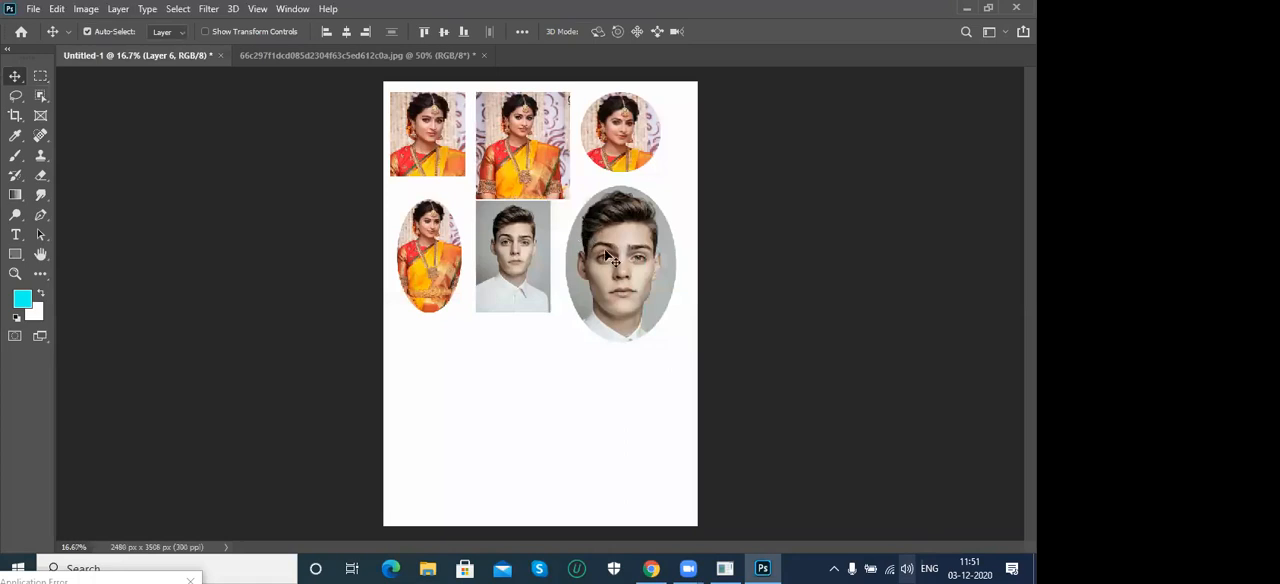
- Undo the cyan row and column fills on the man's photo
{"action": "left_click", "coordinate": [335, 60]}
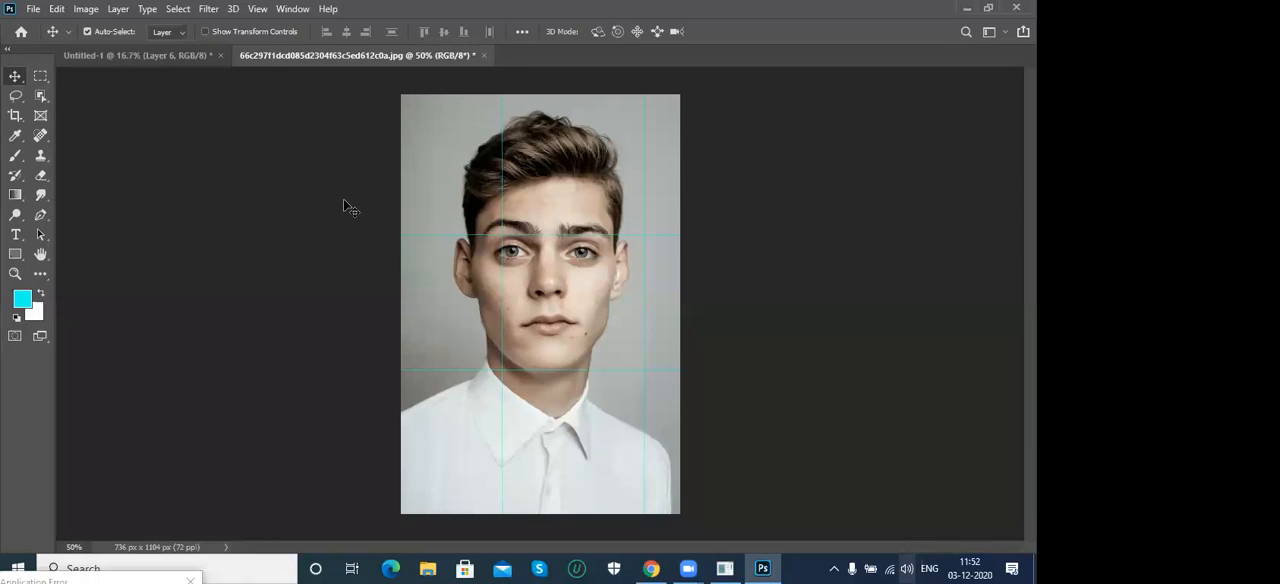
{"action": "key", "text": "ctrl+z"}
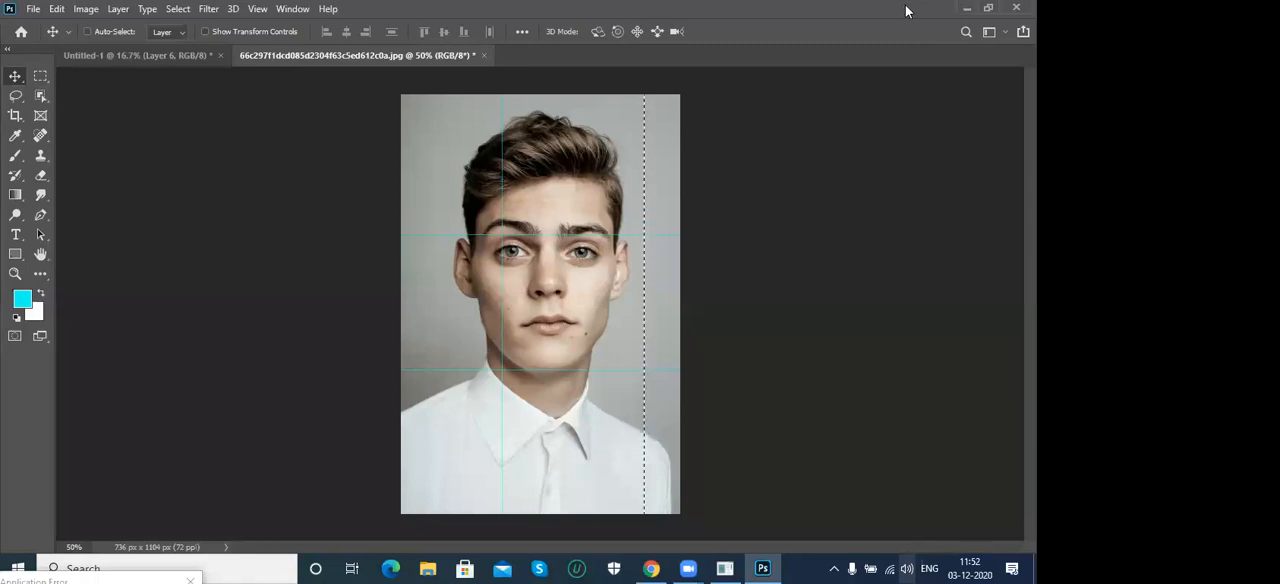
{"action": "key", "text": "ctrl+z"}
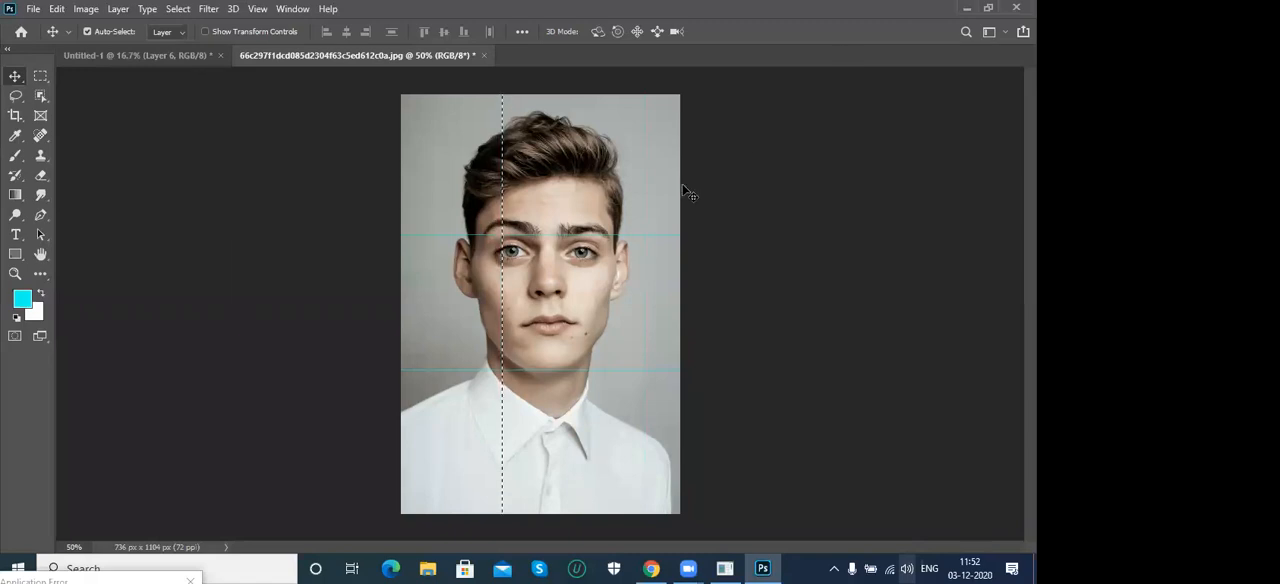
{"action": "key", "text": "ctrl"}
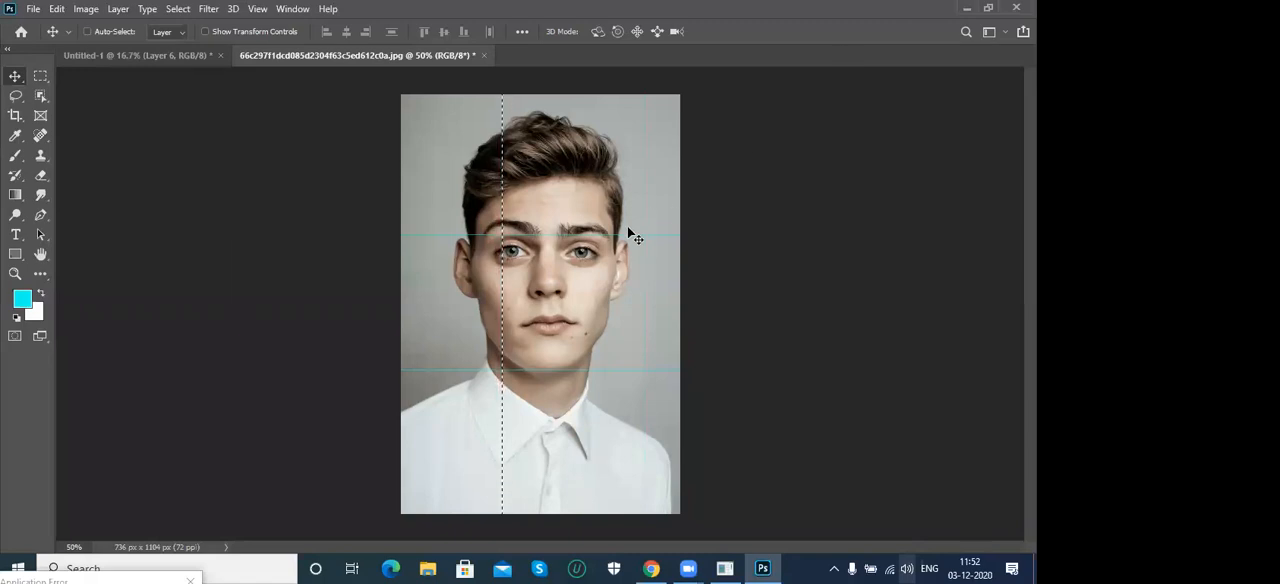
{"action": "key", "text": "ctrl+d"}
{"action": "key", "text": "ctrl+z"}
{"action": "key", "text": "ctrl+z"}
{"action": "key", "text": "ctrl+z"}
{"action": "key", "text": "ctrl+z"}
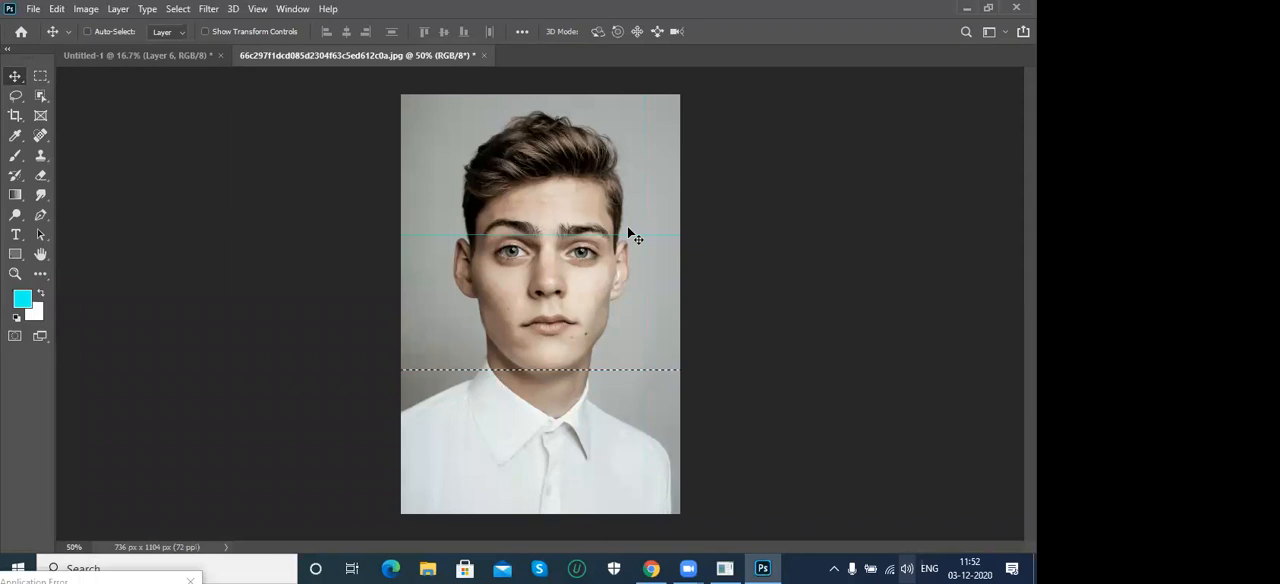
{"action": "key", "text": "ctrl+z"}
- Move the man's oval portrait lower on the Untitled-1 canvas and try to resize it with Free Transform
{"action": "left_click", "coordinate": [150, 55]}
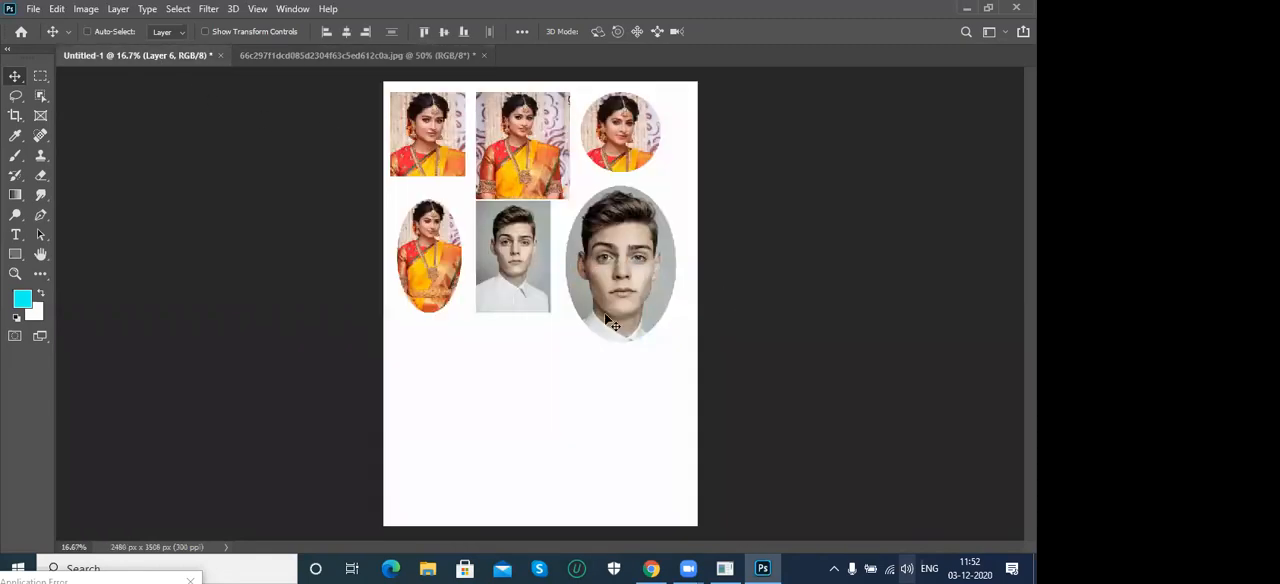
{"action": "key", "text": "ctrl+t"}
{"action": "key", "text": "Escape"}
{"action": "right_click", "coordinate": [625, 275]}
{"action": "left_click", "coordinate": [635, 284]}
{"action": "left_click_drag", "start_coordinate": [604, 271], "coordinate": [603, 350]}
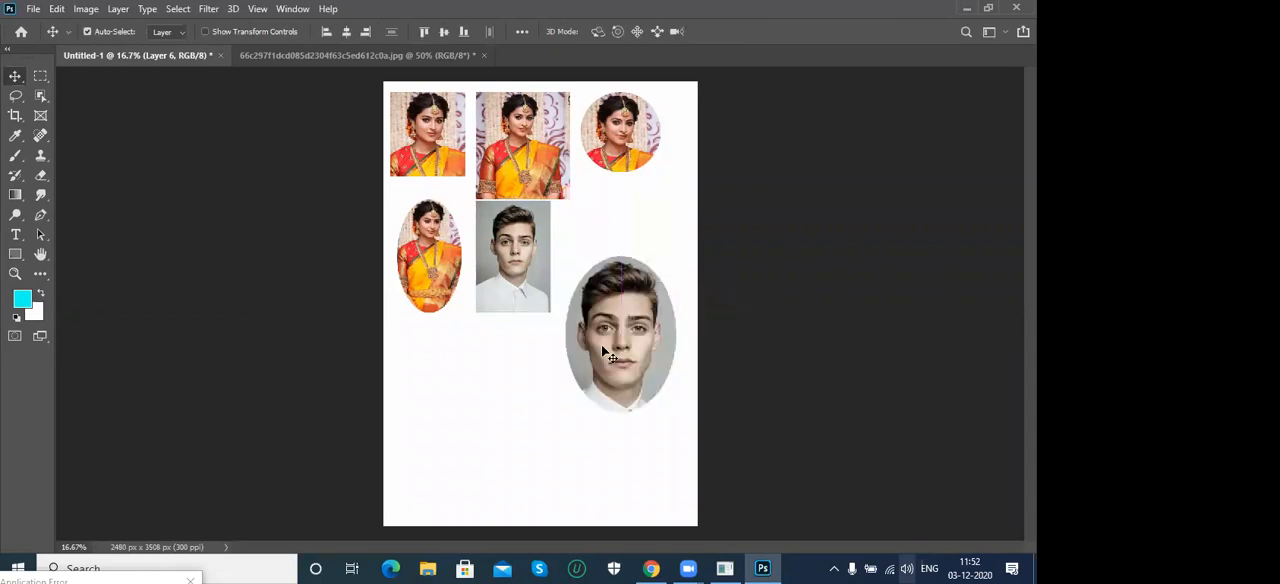
{"action": "key", "text": "ctrl+t"}
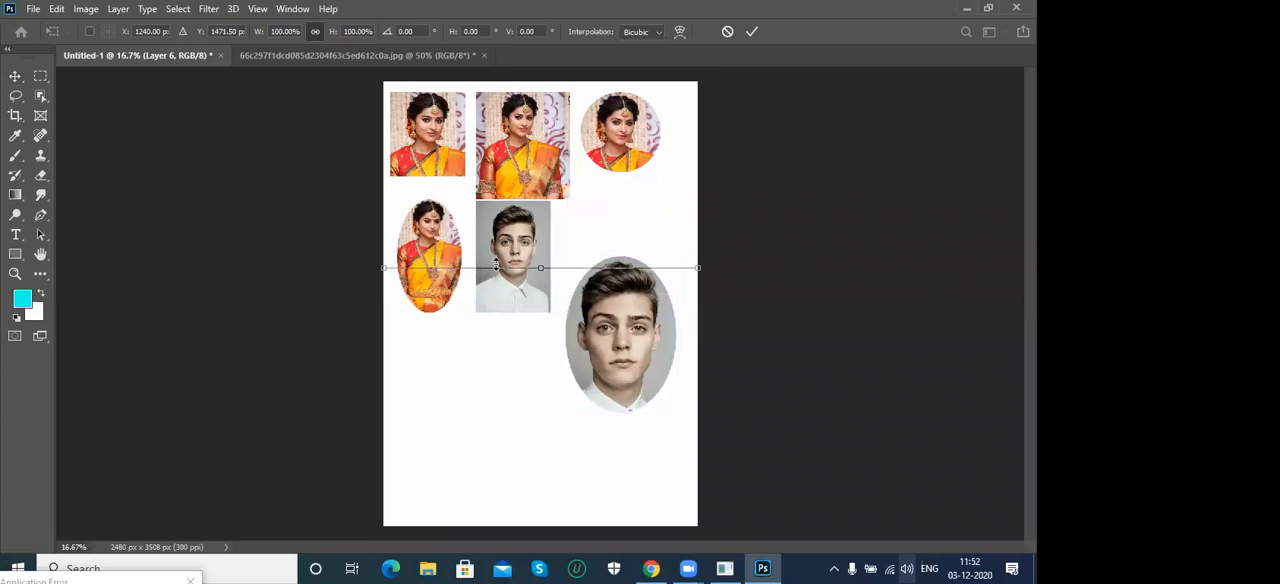
{"action": "left_click_drag", "start_coordinate": [385, 268], "coordinate": [476, 268]}
{"action": "key", "text": "Return"}
- Enlarge the man's oval portrait with Free Transform until it spans the canvas width, and delete it from Untitled-1
{"action": "left_click_drag", "start_coordinate": [563, 323], "coordinate": [502, 344]}
{"action": "key", "text": "ctrl+t"}
{"action": "left_click_drag", "start_coordinate": [563, 271], "coordinate": [771, 5]}
{"action": "left_click_drag", "start_coordinate": [629, 266], "coordinate": [554, 352]}
{"action": "key", "text": "Return"}
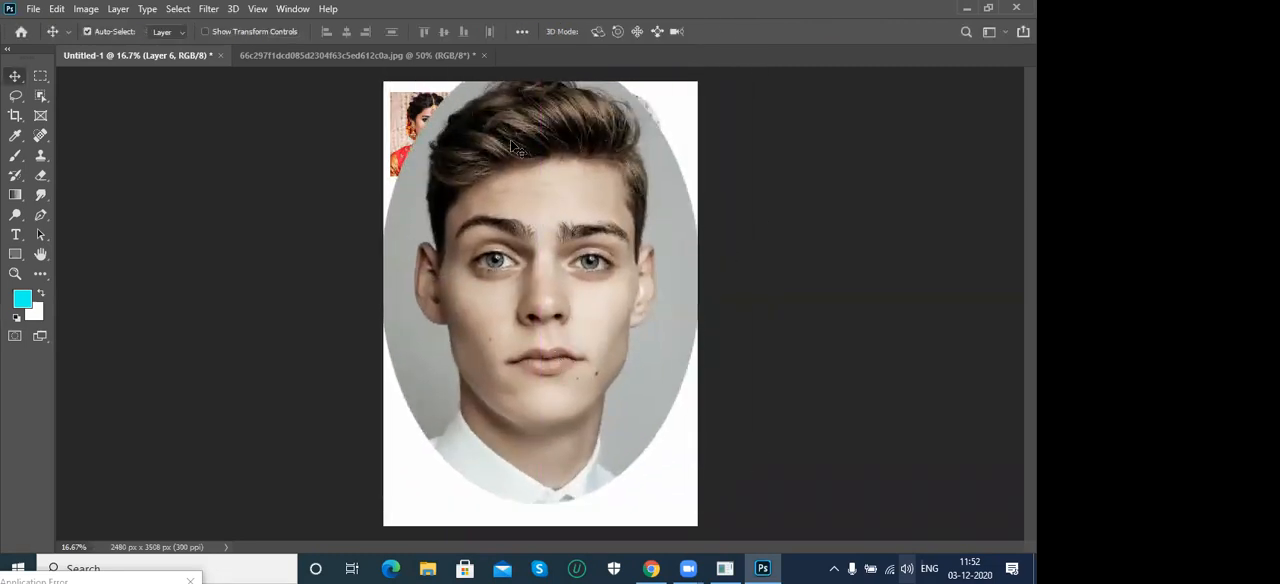
{"action": "mouse_move", "coordinate": [588, 324]}
{"action": "left_mouse_down"}
{"action": "mouse_move", "coordinate": [647, 370]}
{"action": "mouse_move", "coordinate": [583, 343]}
{"action": "left_mouse_up"}
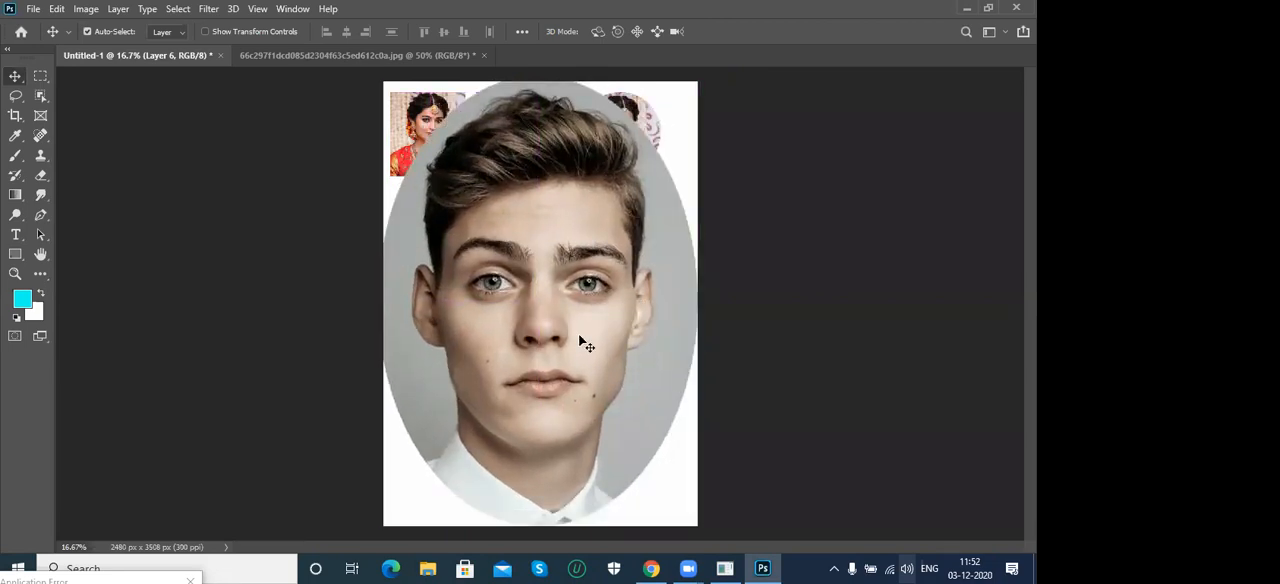
{"action": "key", "text": "Delete"}
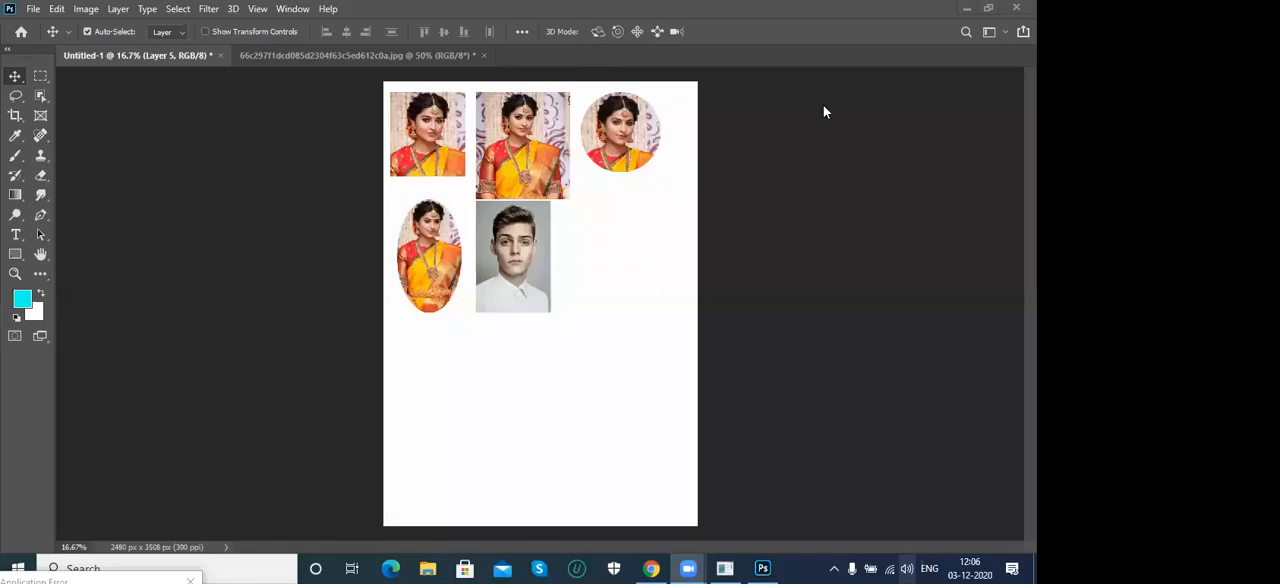
{"action": "left_click", "coordinate": [41, 83]}
{"action": "left_click", "coordinate": [75, 78]}
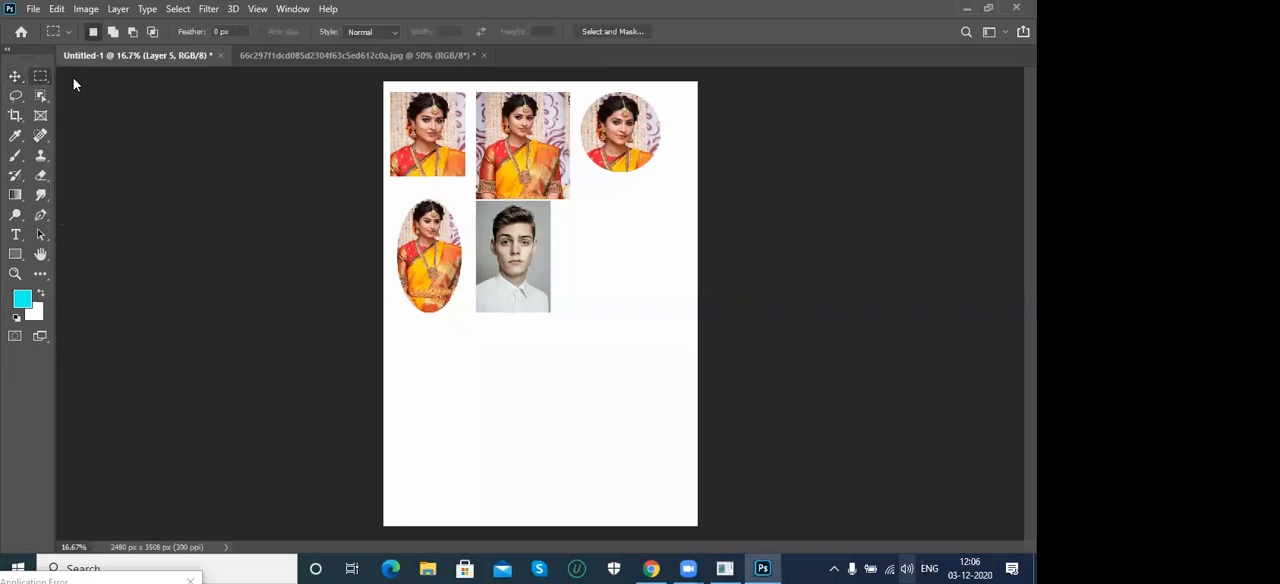
{"action": "left_click", "coordinate": [279, 51]}
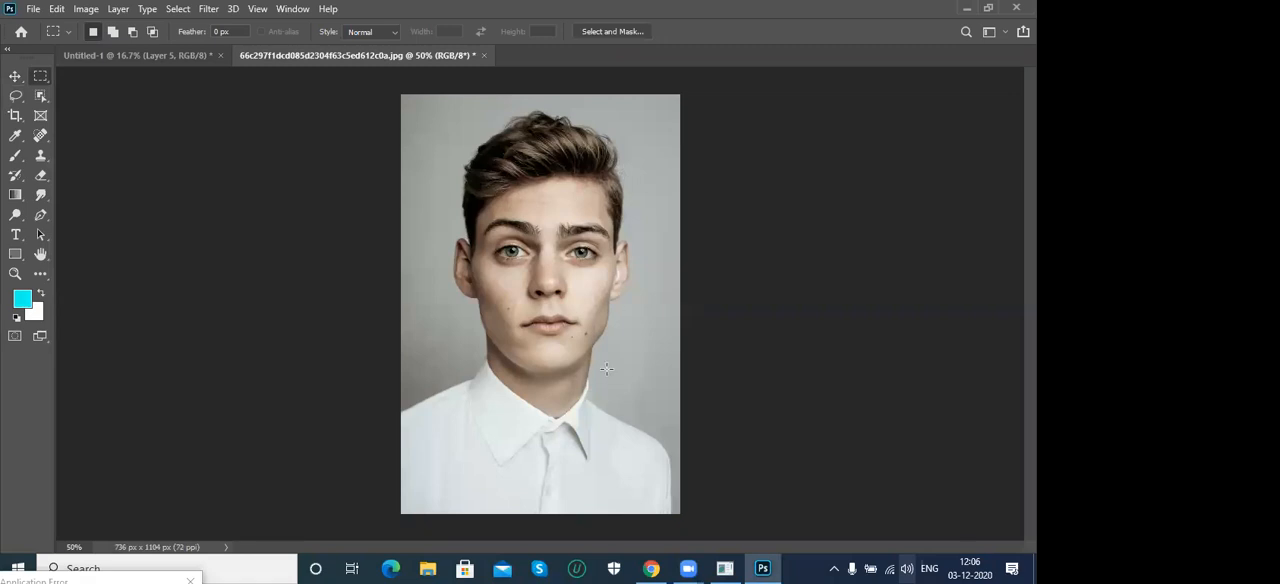
{"action": "left_click", "coordinate": [179, 57]}
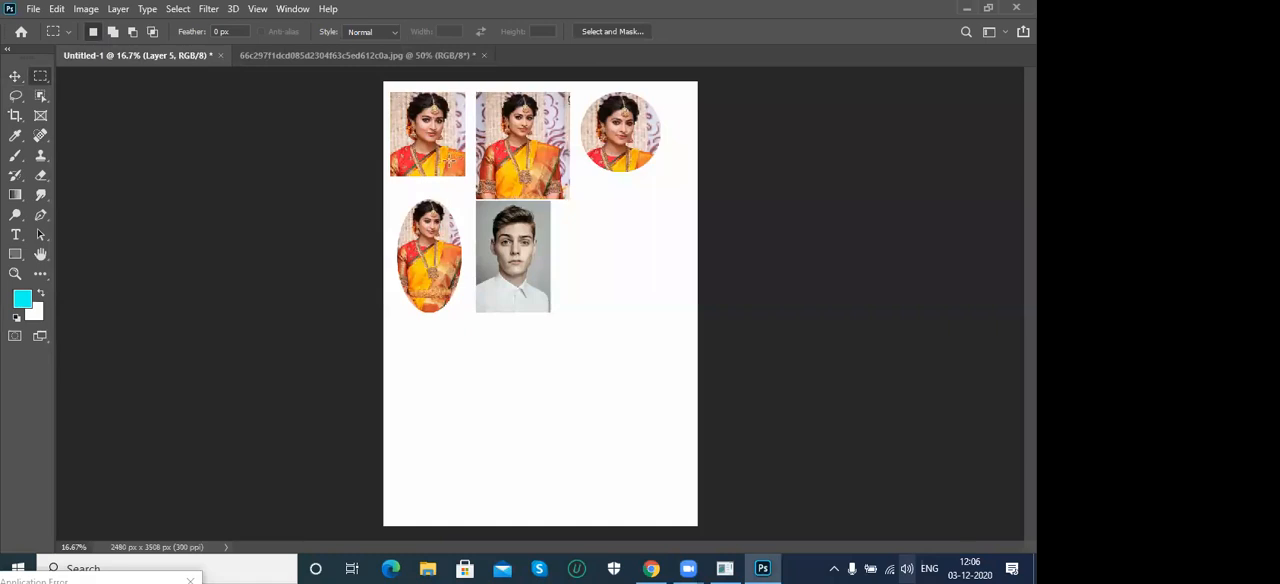
- Trace a freehand Lasso selection around the man's head, neck and shirt in his photo
{"action": "left_click", "coordinate": [293, 55]}
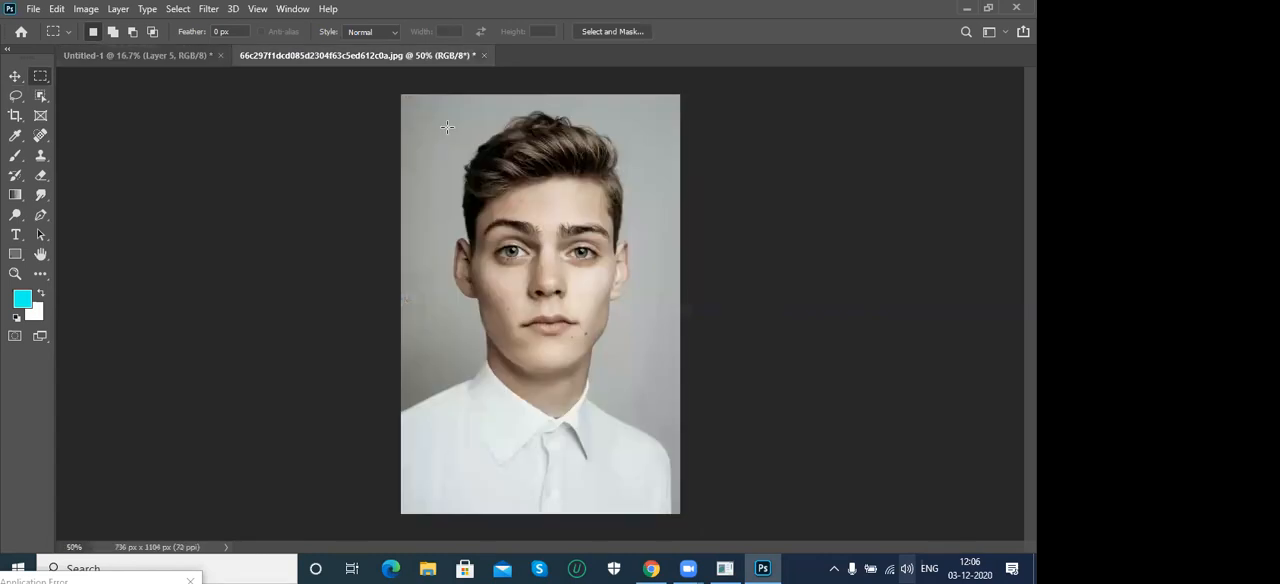
{"action": "left_click", "coordinate": [17, 97]}
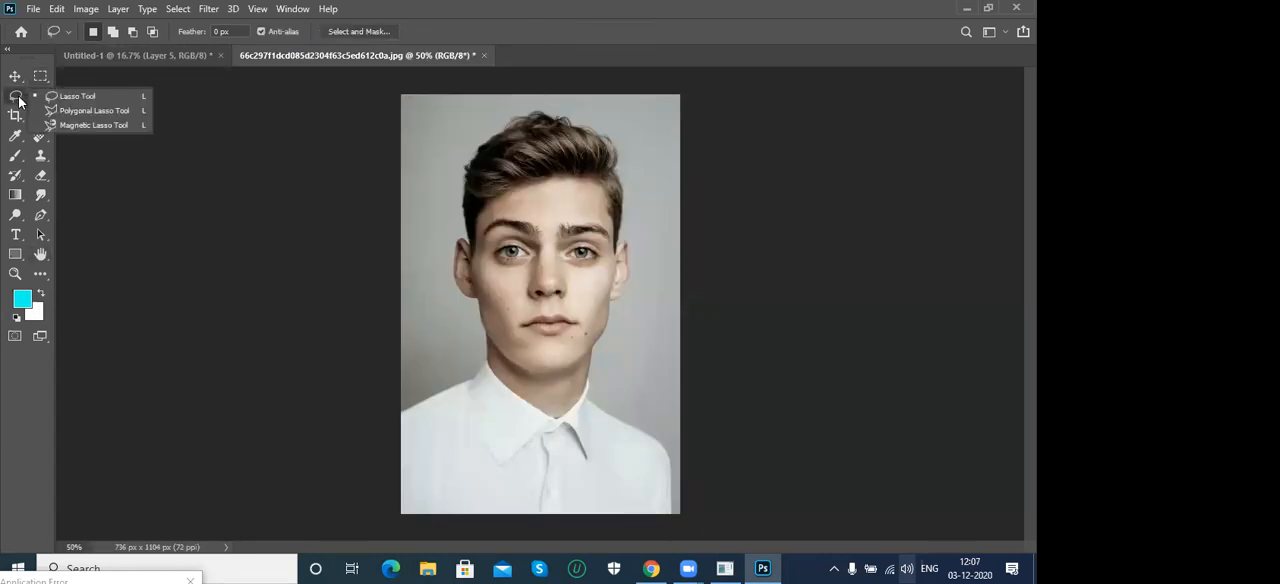
{"action": "left_click", "coordinate": [102, 97]}
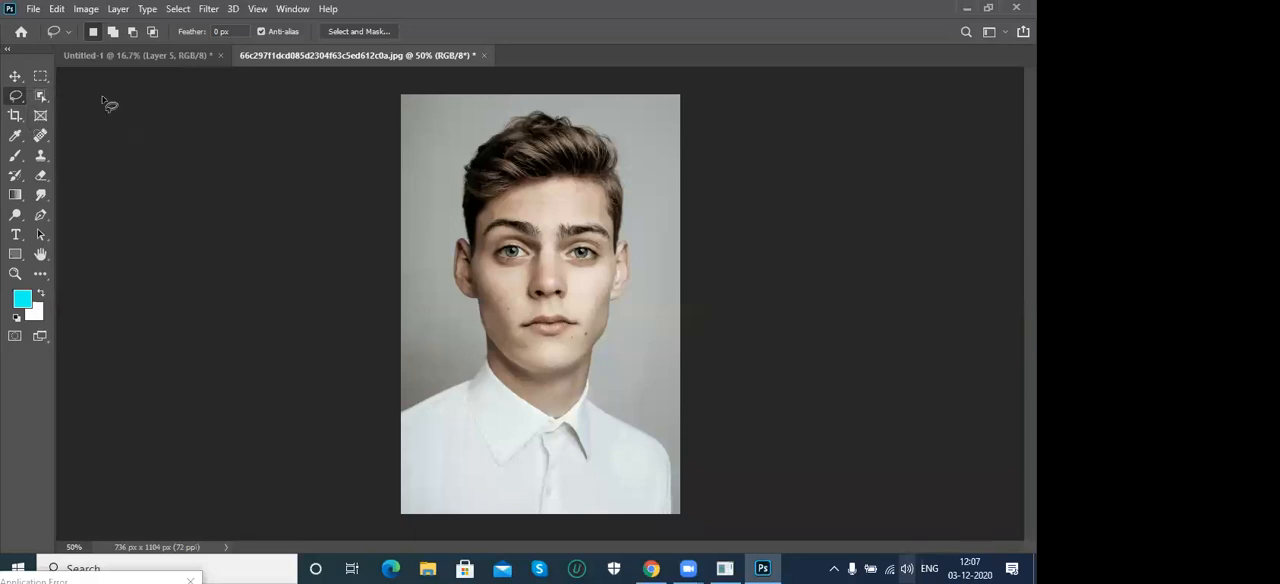
{"action": "right_click", "coordinate": [16, 97]}
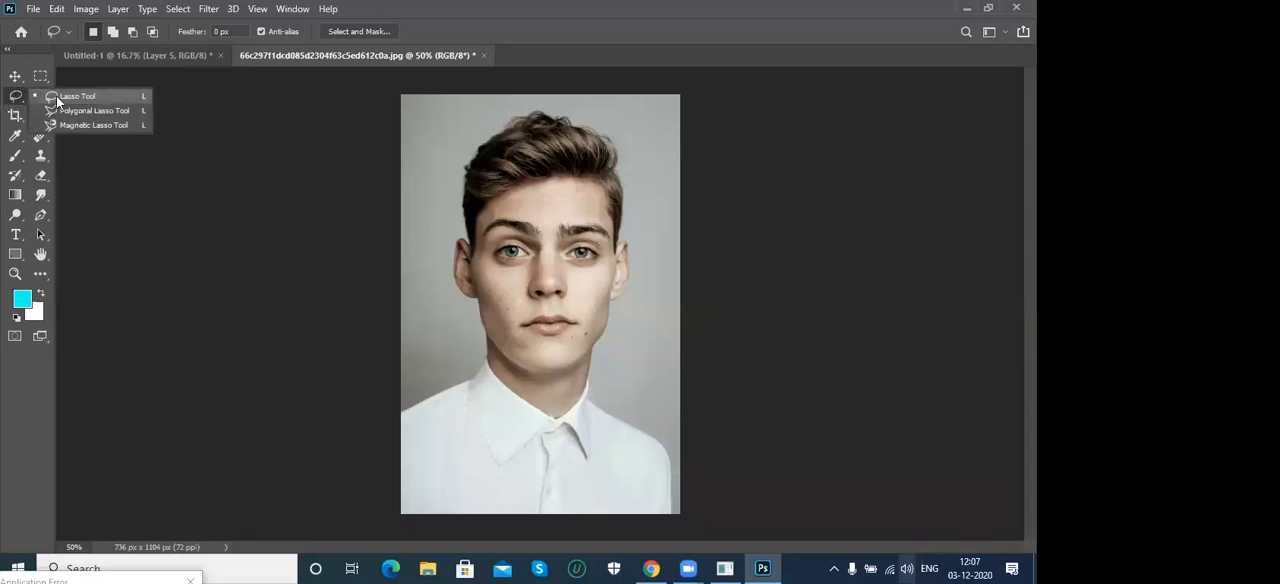
{"action": "left_click", "coordinate": [57, 98]}
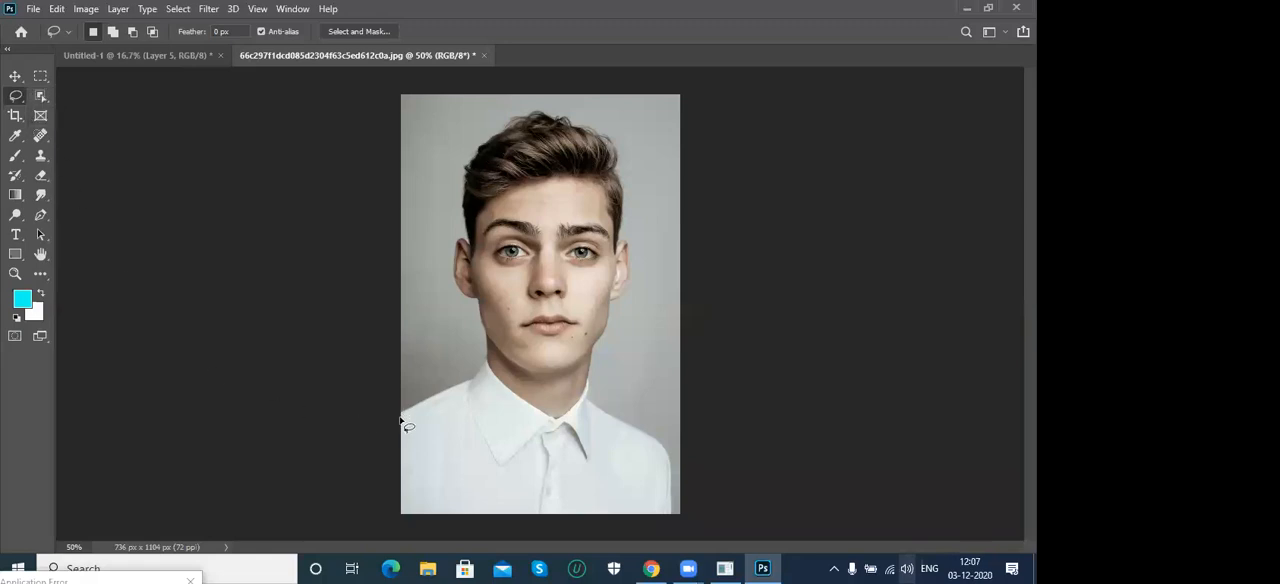
{"action": "mouse_move", "coordinate": [403, 416]}
{"action": "left_mouse_down"}
{"action": "mouse_move", "coordinate": [458, 396]}
{"action": "mouse_move", "coordinate": [487, 364]}
{"action": "left_mouse_up"}
{"action": "mouse_move", "coordinate": [490, 344]}
{"action": "left_mouse_down"}
{"action": "mouse_move", "coordinate": [455, 286]}
{"action": "mouse_move", "coordinate": [453, 253]}
{"action": "mouse_move", "coordinate": [469, 238]}
{"action": "mouse_move", "coordinate": [461, 195]}
{"action": "mouse_move", "coordinate": [474, 153]}
{"action": "mouse_move", "coordinate": [514, 121]}
{"action": "mouse_move", "coordinate": [603, 140]}
{"action": "mouse_move", "coordinate": [624, 184]}
{"action": "mouse_move", "coordinate": [617, 238]}
{"action": "left_mouse_up"}
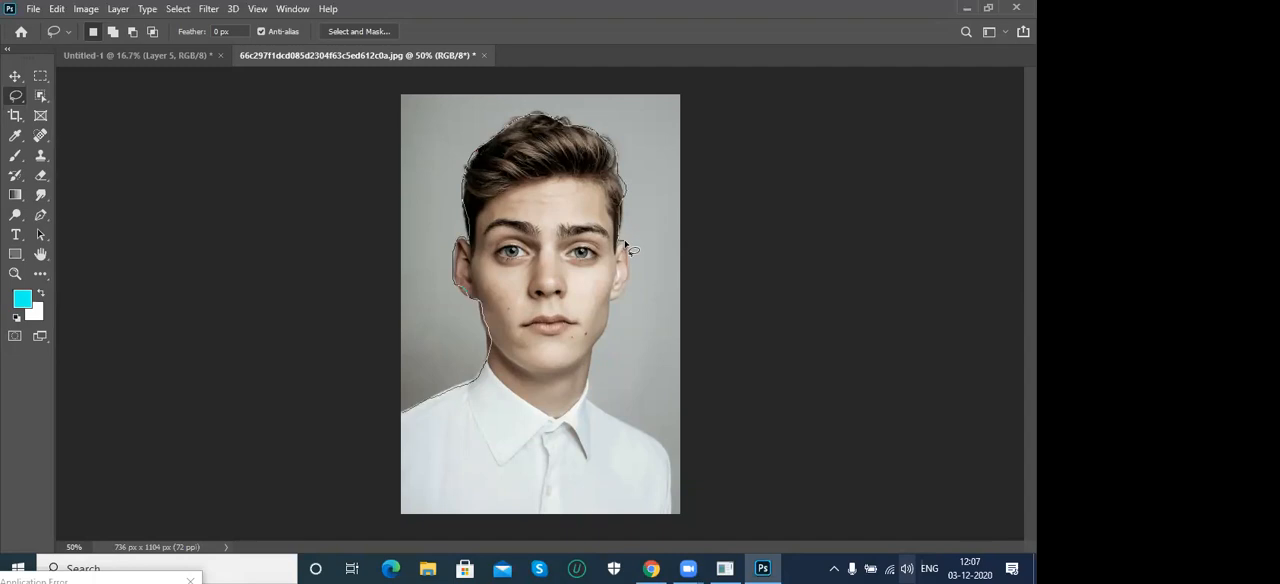
{"action": "left_click_drag", "start_coordinate": [611, 309], "coordinate": [601, 338]}
{"action": "mouse_move", "coordinate": [604, 414]}
{"action": "left_mouse_down"}
{"action": "mouse_move", "coordinate": [670, 463]}
{"action": "mouse_move", "coordinate": [673, 506]}
{"action": "mouse_move", "coordinate": [454, 518]}
{"action": "mouse_move", "coordinate": [436, 496]}
{"action": "left_mouse_up"}
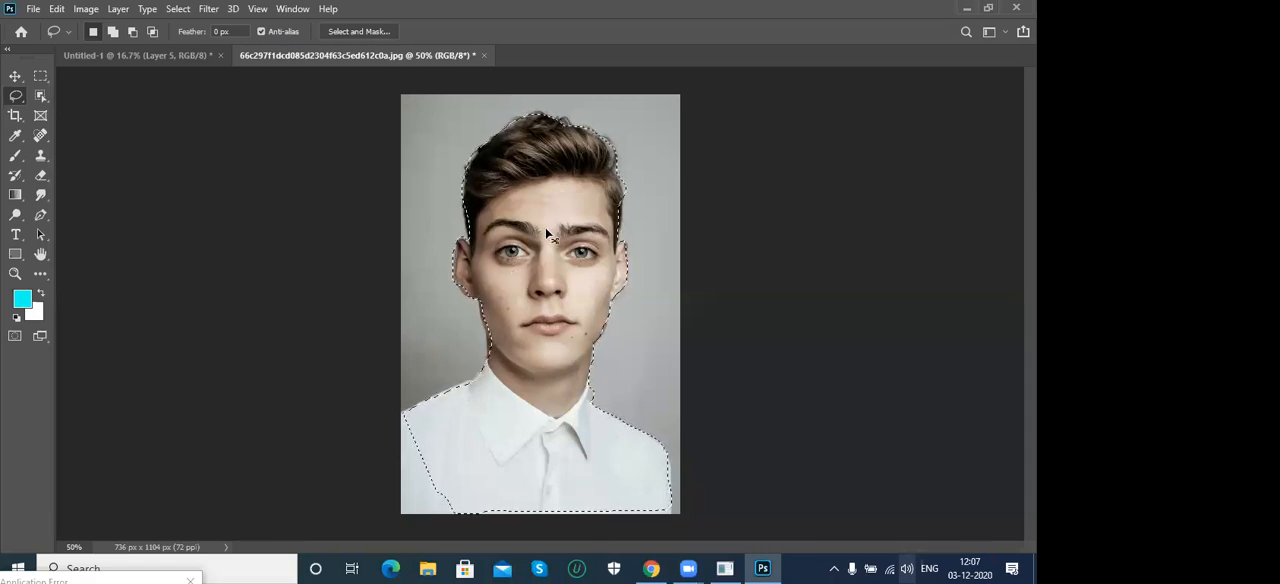
- Paste the lasso cutout of the man onto the Untitled-1 canvas and place it beside his rectangular portrait, below the woman's circular portrait
{"action": "left_click", "coordinate": [140, 55]}
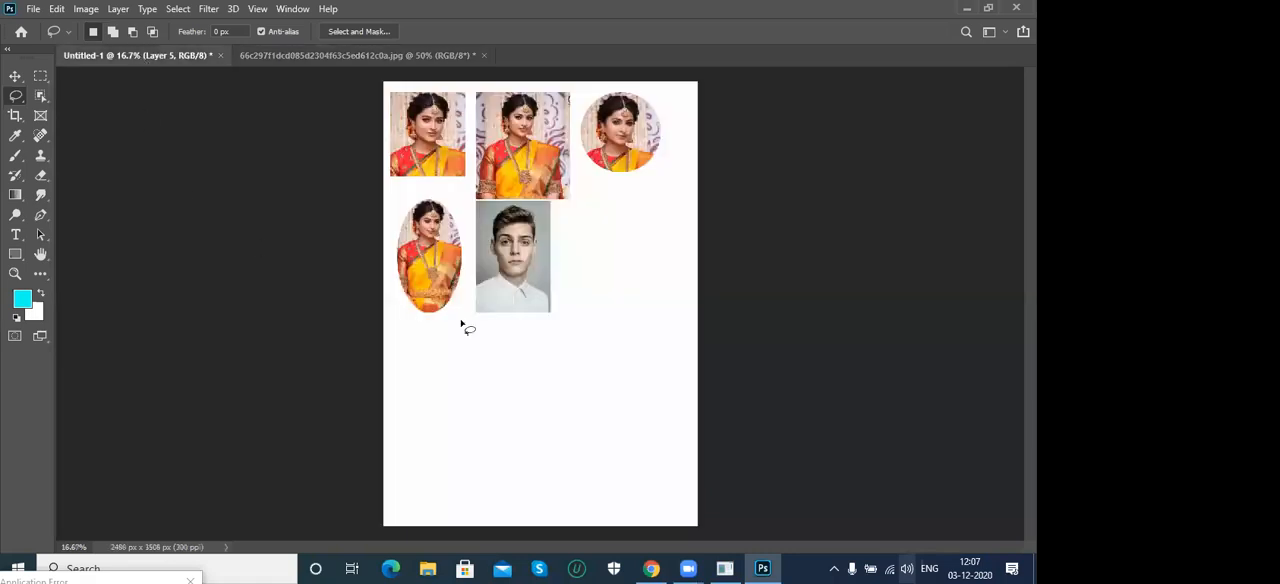
{"action": "left_click_drag", "start_coordinate": [462, 391], "coordinate": [452, 396]}
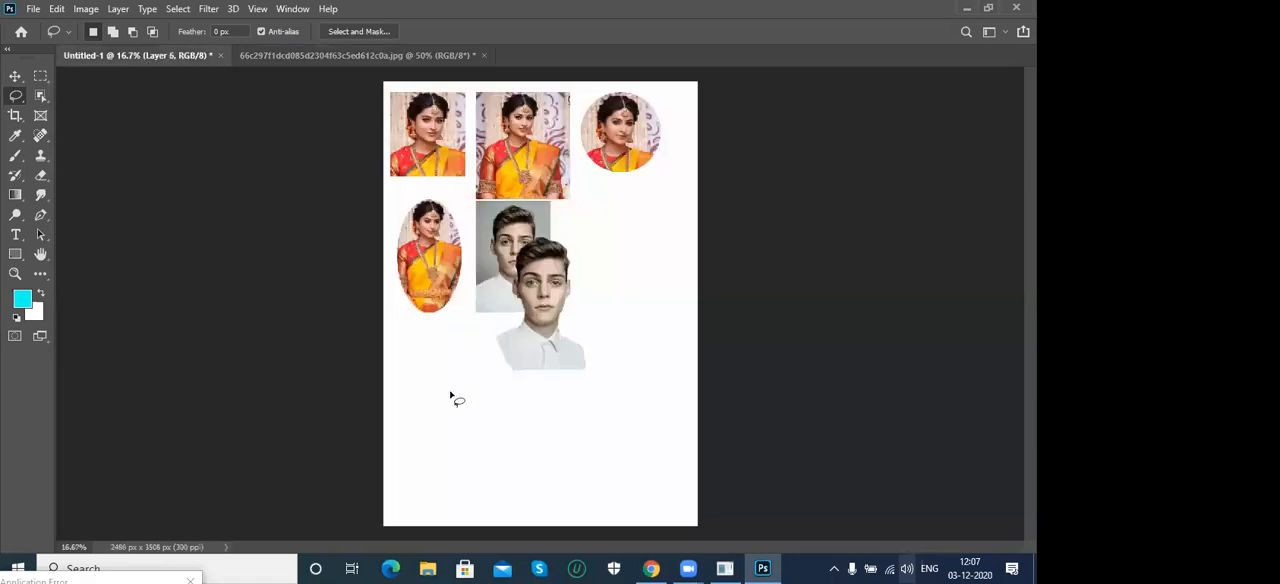
{"action": "left_click", "coordinate": [15, 76]}
{"action": "left_click_drag", "start_coordinate": [573, 300], "coordinate": [627, 255]}
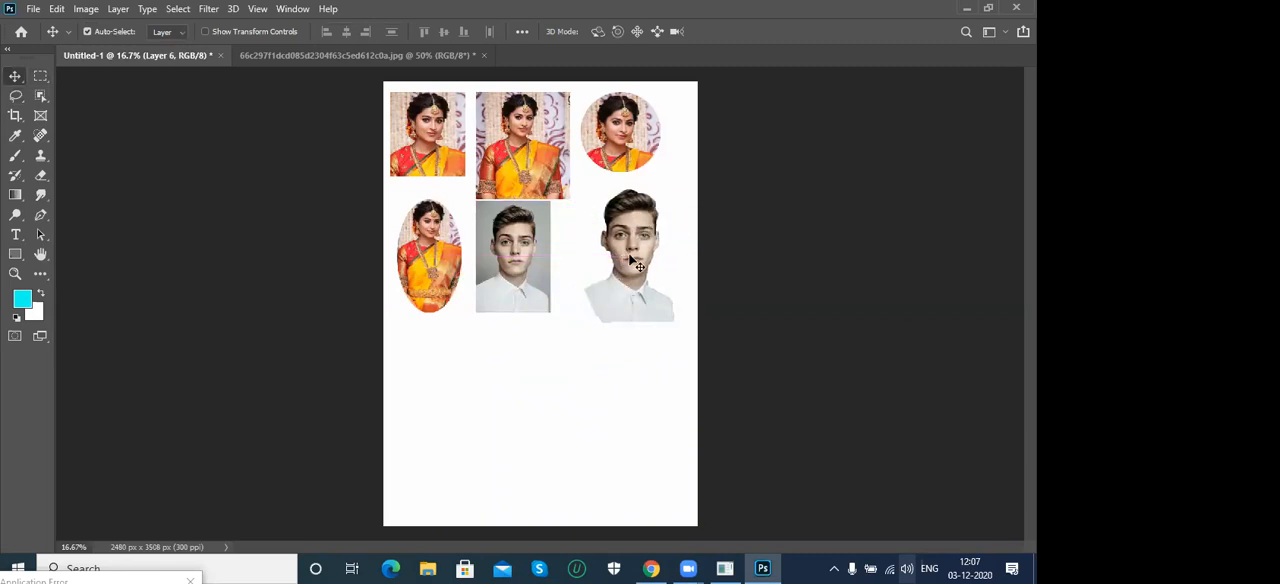
{"action": "key", "text": "ctrl+plus"}
{"action": "key", "text": "ctrl+plus"}
{"action": "key", "text": "ctrl+plus"}
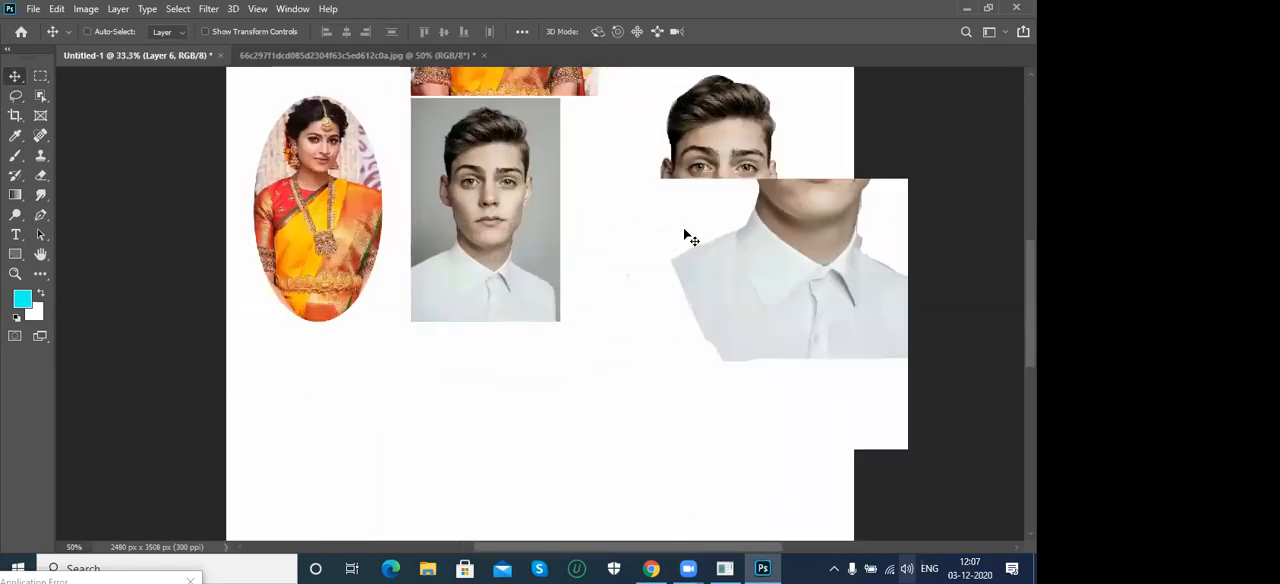
{"action": "left_click_drag", "start_coordinate": [763, 177], "coordinate": [560, 317]}
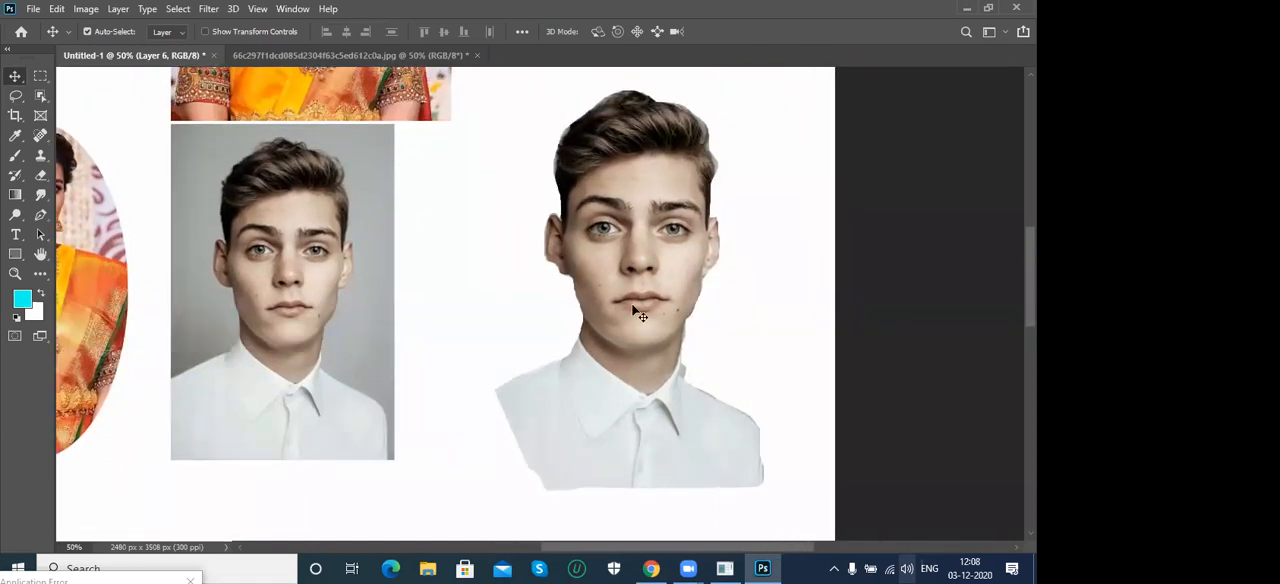
- Return to the man's photo and clear the freehand lasso selection
{"action": "left_click", "coordinate": [323, 56]}
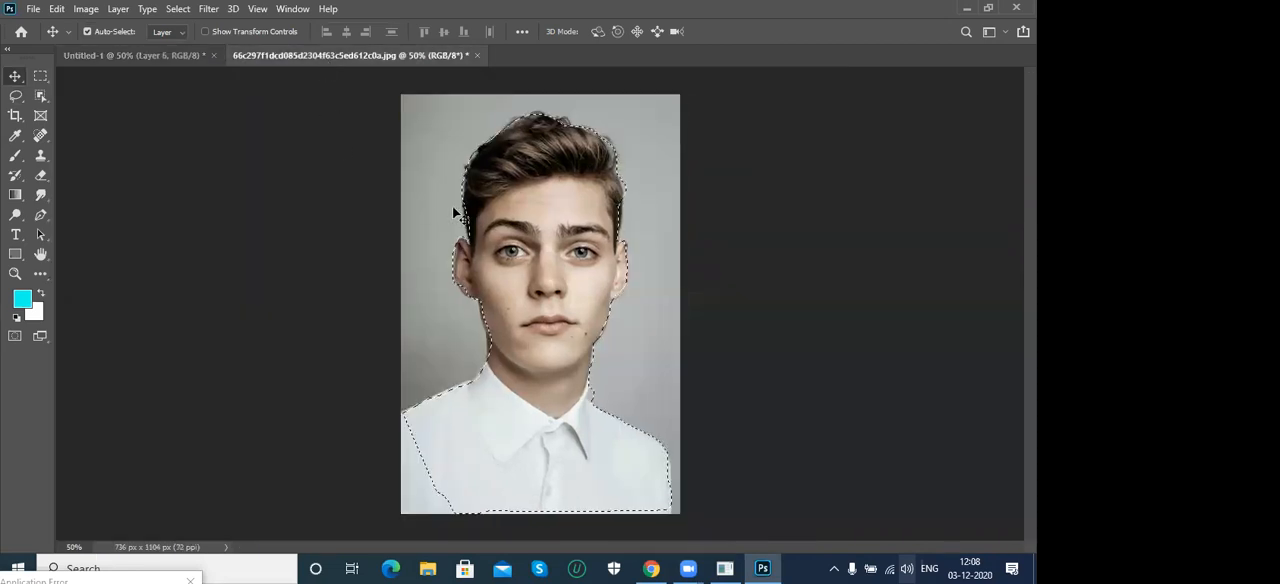
{"action": "key", "text": "ctrl+d"}
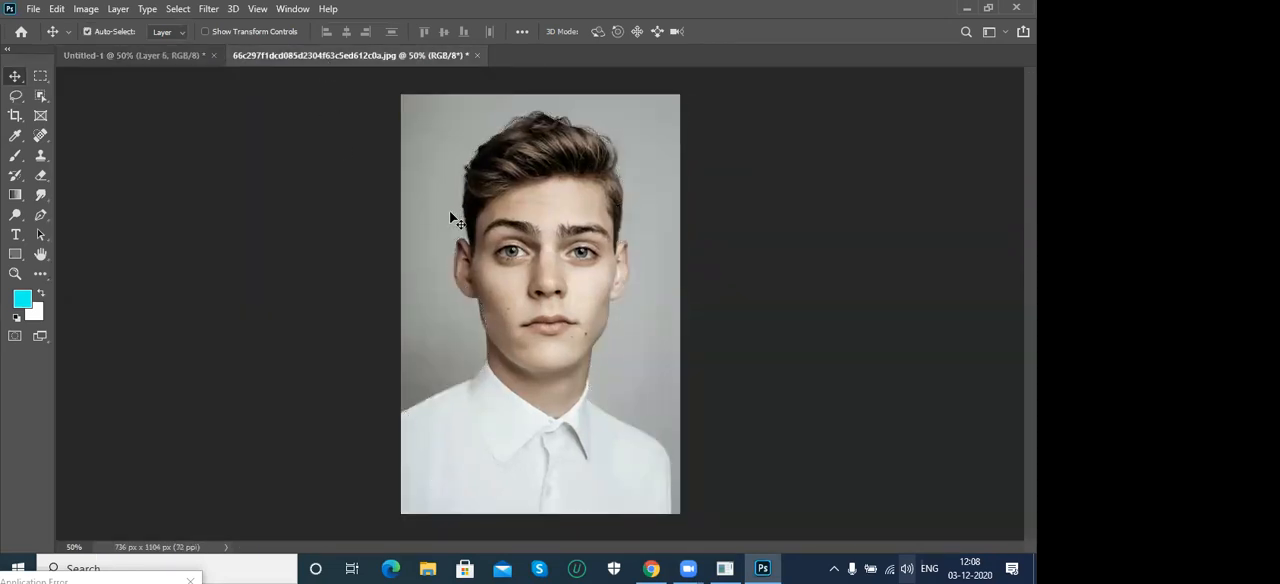
{"action": "key", "text": "ctrl+z"}
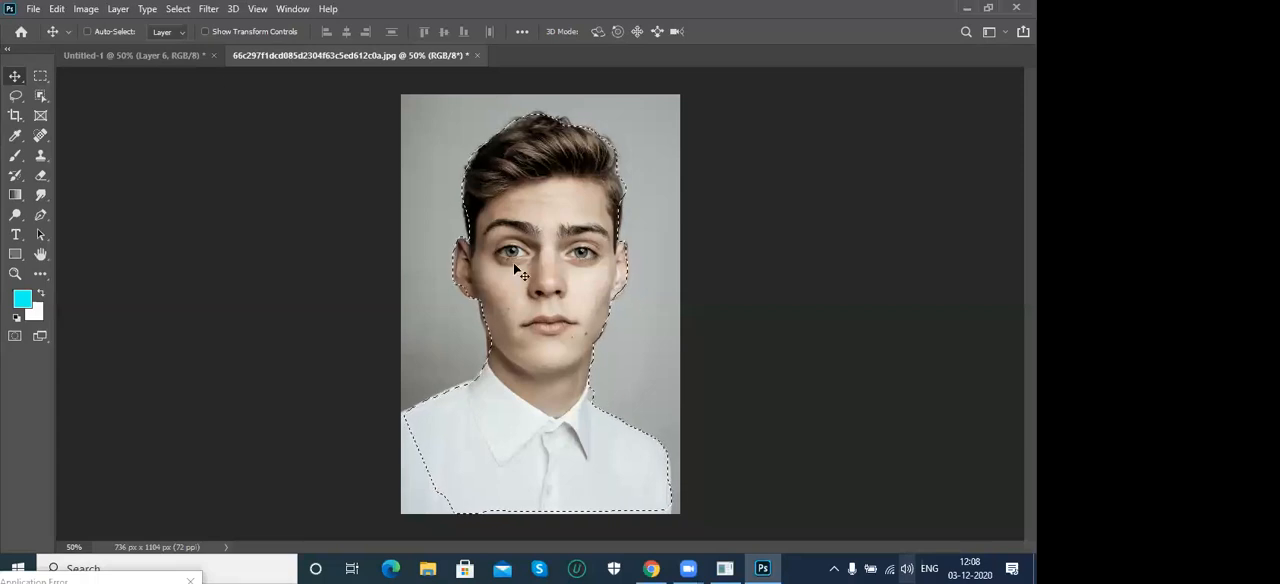
{"action": "left_click", "coordinate": [178, 9]}
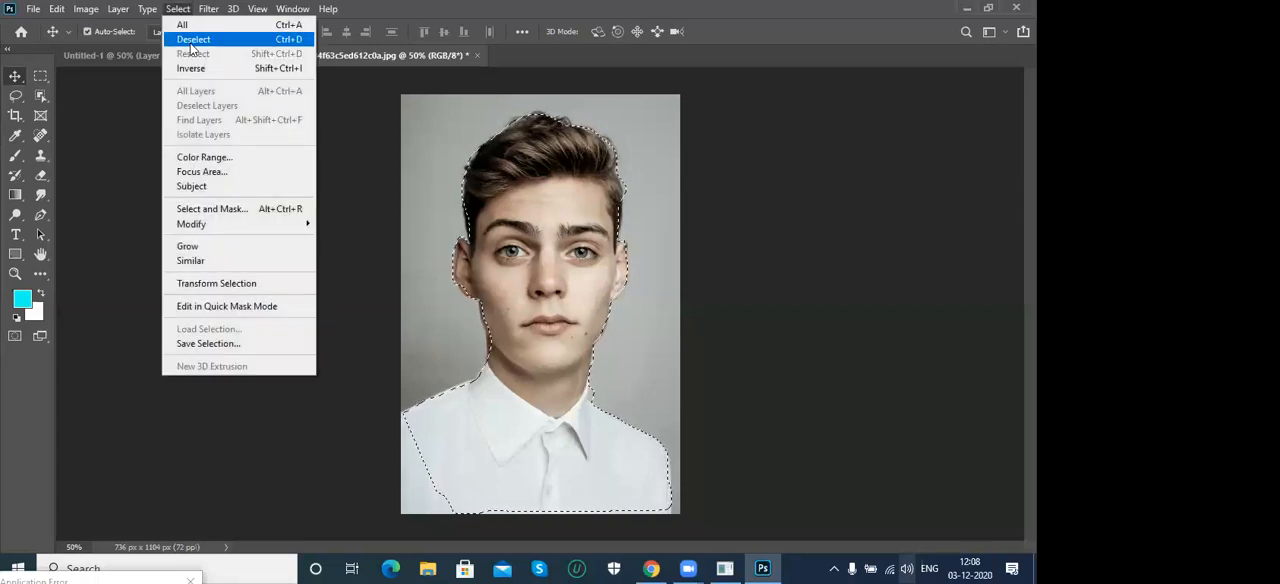
{"action": "left_click", "coordinate": [192, 41]}
- Draw a rough Polygonal Lasso outline above the man's hair, back across it and down the background beside his face
{"action": "left_click", "coordinate": [12, 98]}
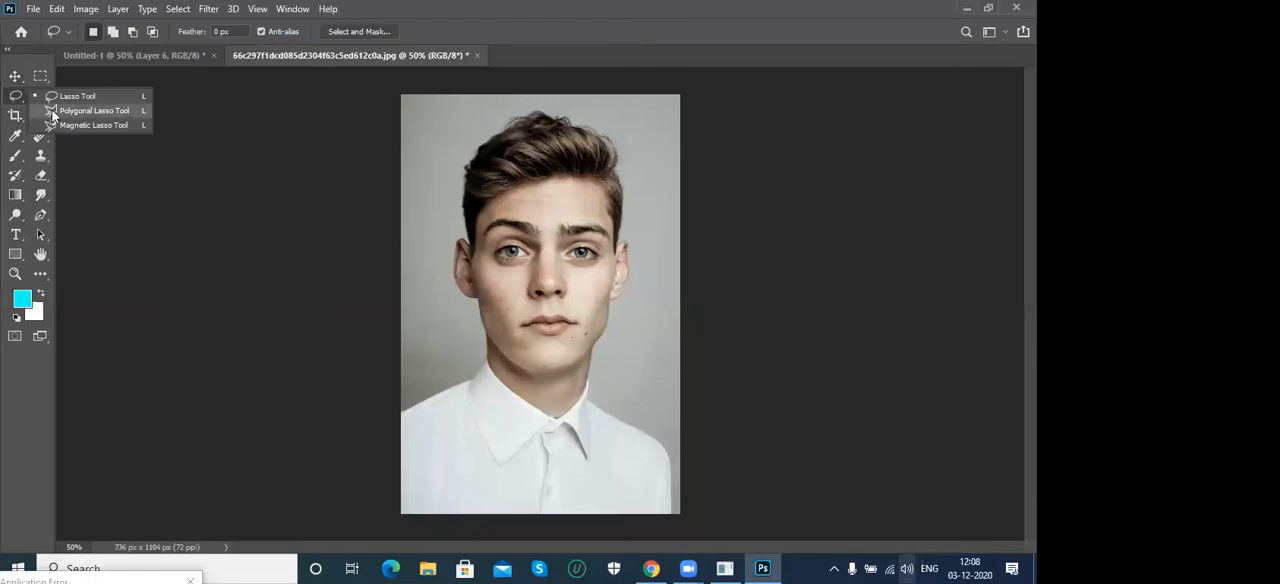
{"action": "left_click", "coordinate": [53, 112]}
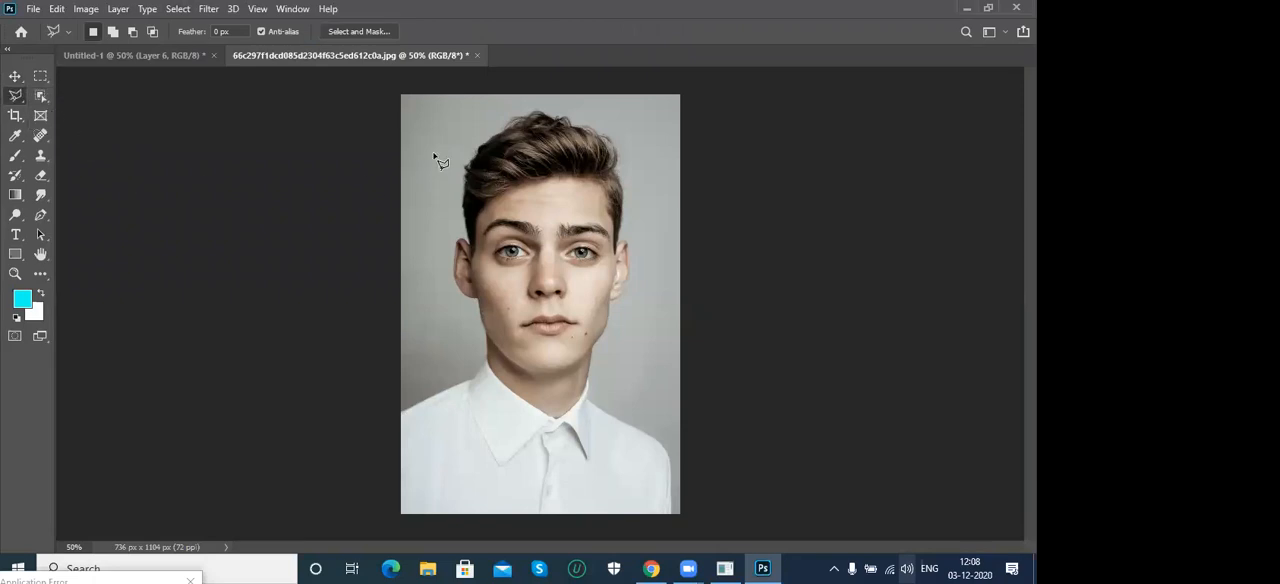
{"action": "left_click", "coordinate": [416, 190]}
{"action": "left_click", "coordinate": [453, 116]}
{"action": "left_click", "coordinate": [489, 119]}
{"action": "left_click", "coordinate": [516, 103]}
{"action": "left_click", "coordinate": [555, 101]}
{"action": "left_click", "coordinate": [663, 137]}
{"action": "left_click", "coordinate": [622, 150]}
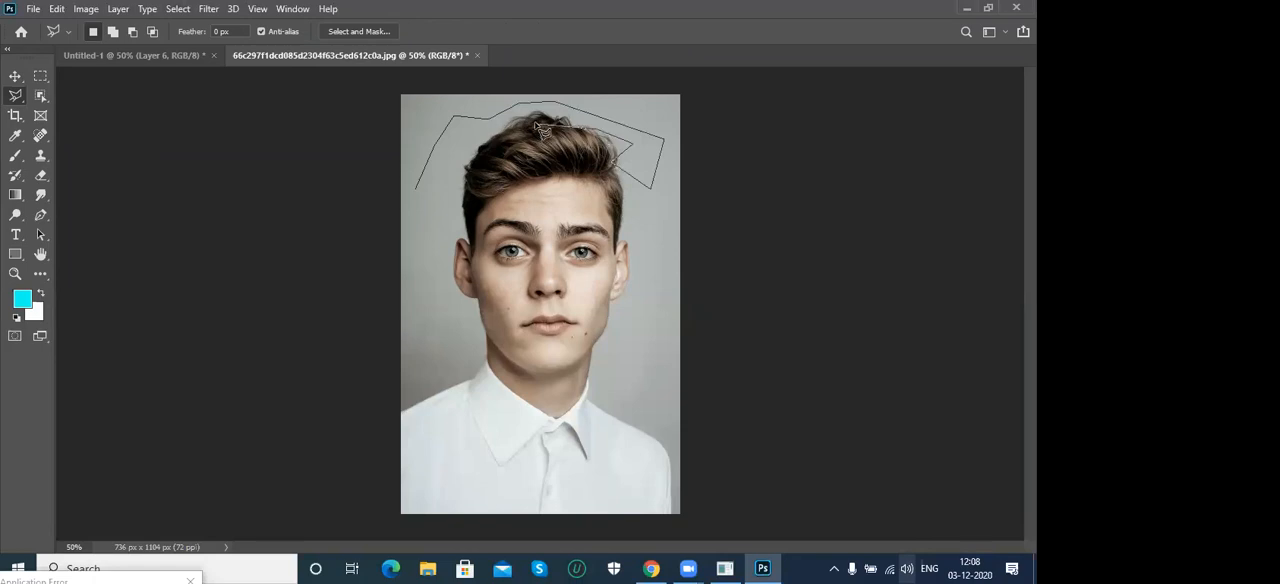
{"action": "left_click", "coordinate": [496, 128]}
{"action": "mouse_move", "coordinate": [448, 203]}
{"action": "left_mouse_down"}
{"action": "mouse_move", "coordinate": [426, 268]}
{"action": "mouse_move", "coordinate": [430, 354]}
{"action": "left_mouse_up"}
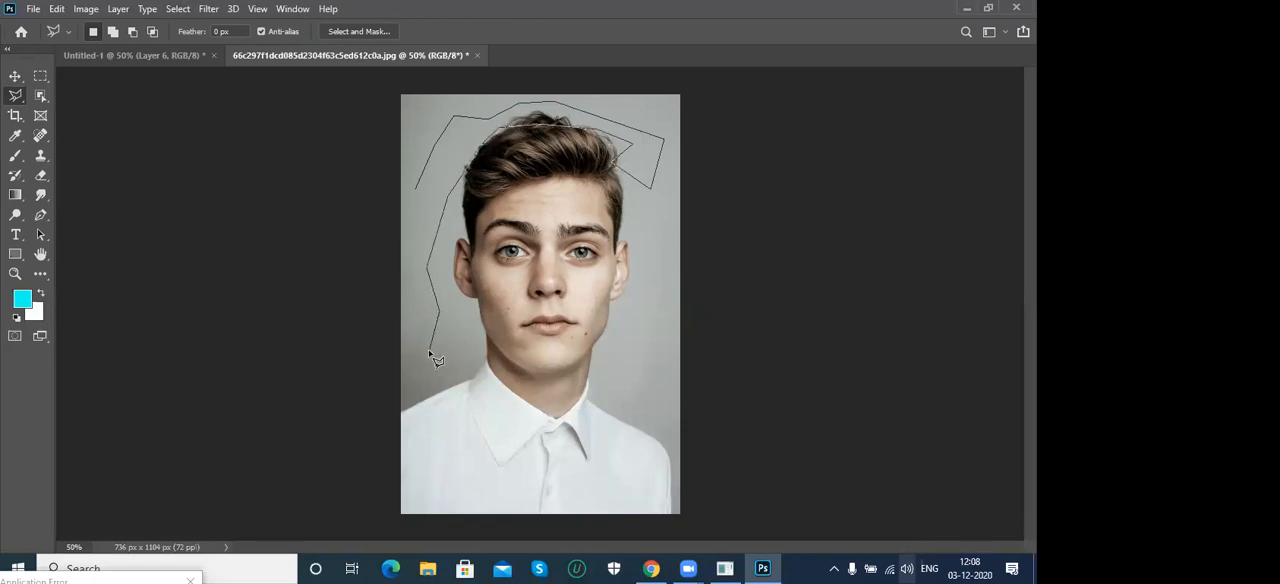
{"action": "left_click", "coordinate": [430, 351]}
{"action": "left_click", "coordinate": [452, 347]}
{"action": "left_click", "coordinate": [457, 369]}
- Remove the last Polygonal Lasso points beside the man's face and close the outline as a selection around his hair
{"action": "key", "text": "BackSpace"}
{"action": "key", "text": "BackSpace"}
{"action": "key", "text": "BackSpace"}
{"action": "key", "text": "BackSpace"}
{"action": "key", "text": "BackSpace"}
{"action": "left_click", "coordinate": [441, 217]}
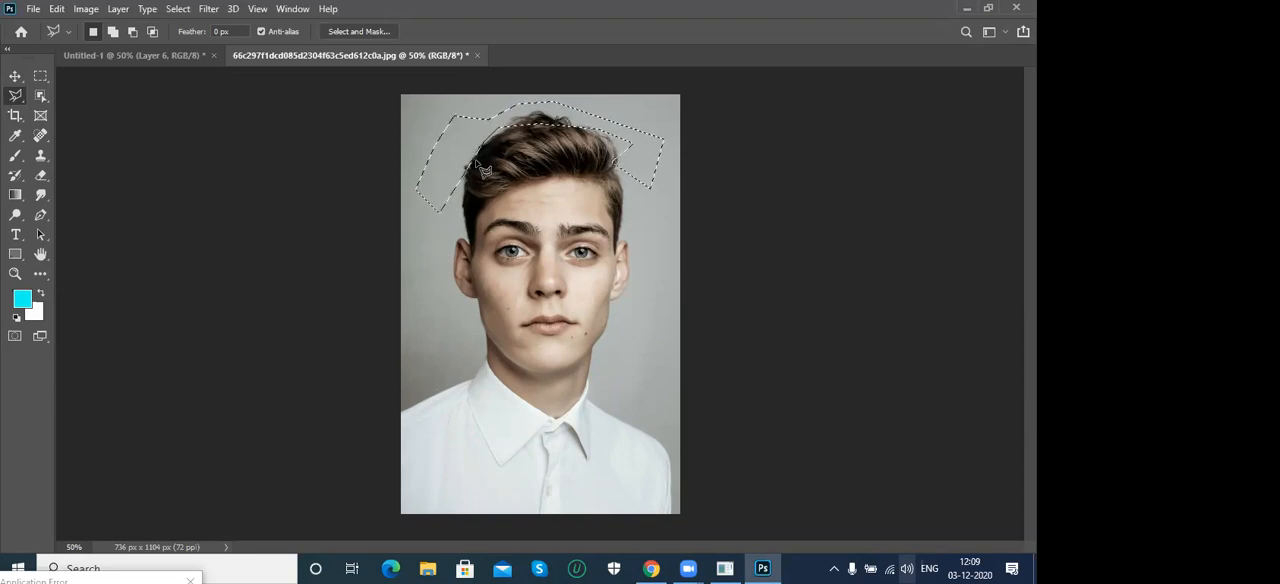
- Open the Fill dialog for the polygonal selection, cancel it and deselect the area
{"action": "key", "text": "shift+F5"}
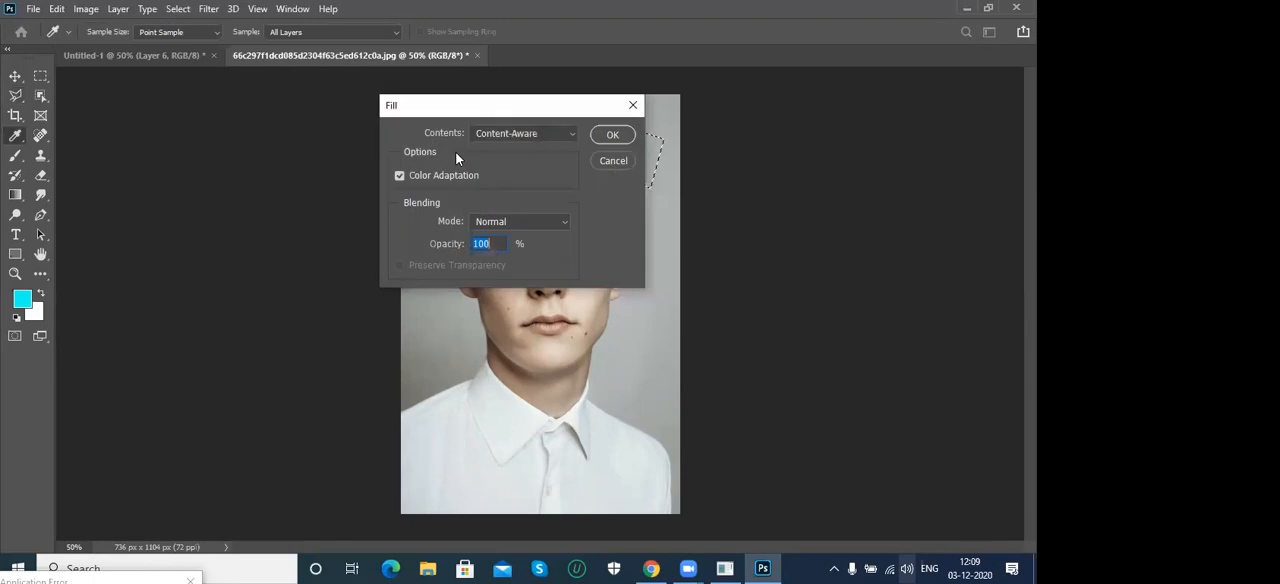
{"action": "left_click", "coordinate": [605, 162]}
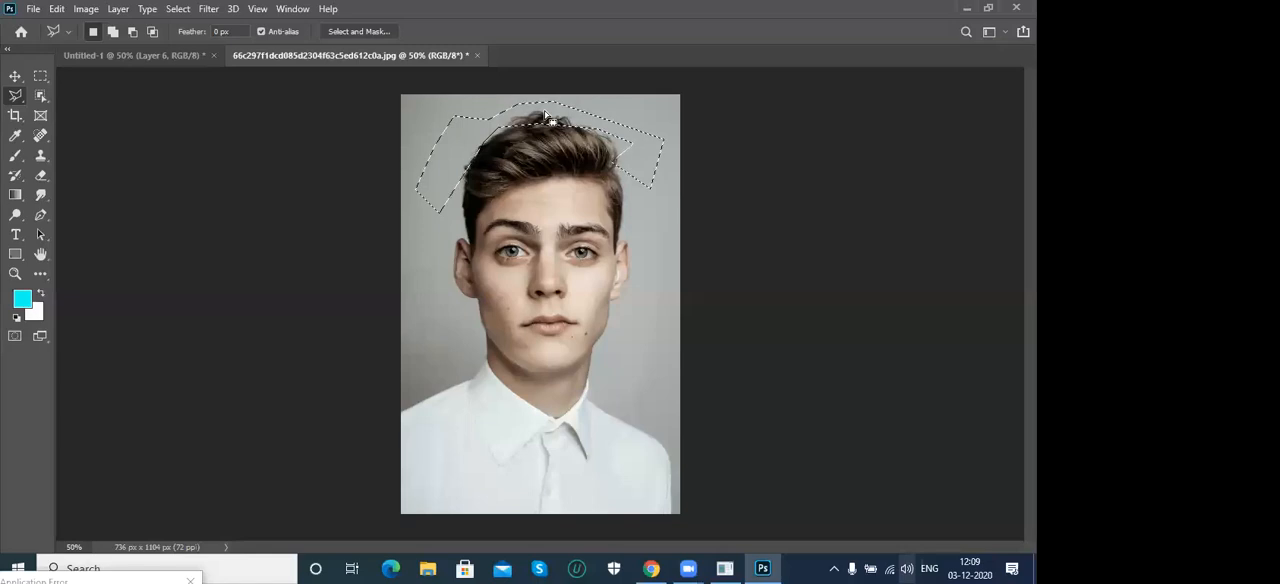
{"action": "key", "text": "ctrl+d"}
- Try to trace the edge of the man's shirt shoulder towards his collar with the Polygonal Lasso tool, and discard the outline
{"action": "right_click", "coordinate": [15, 96]}
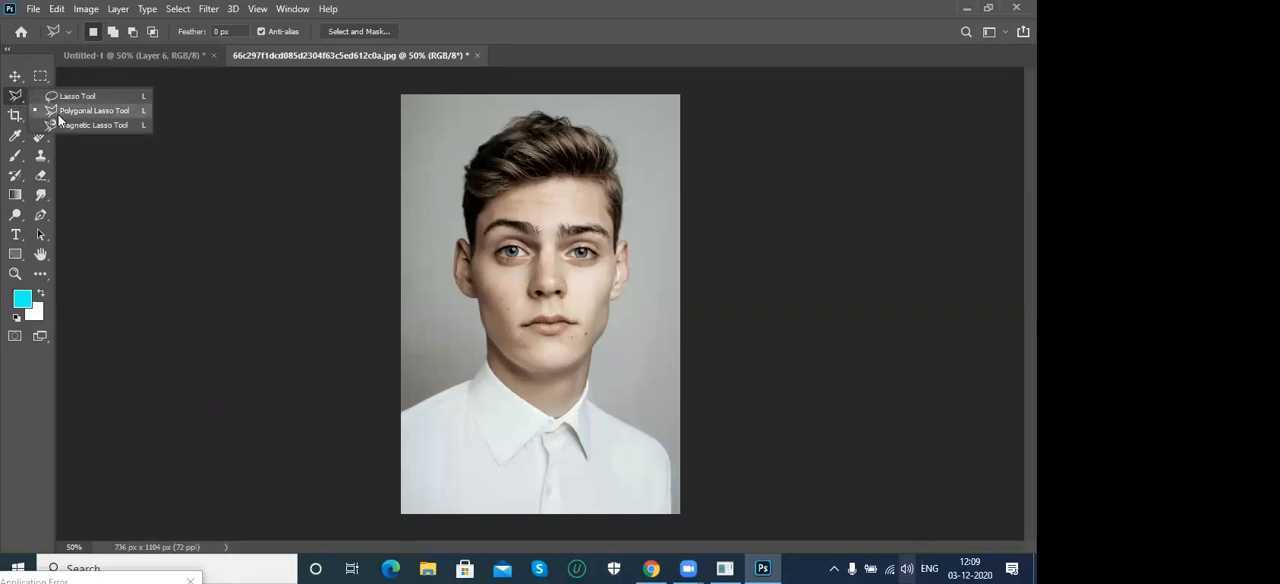
{"action": "left_click", "coordinate": [58, 115]}
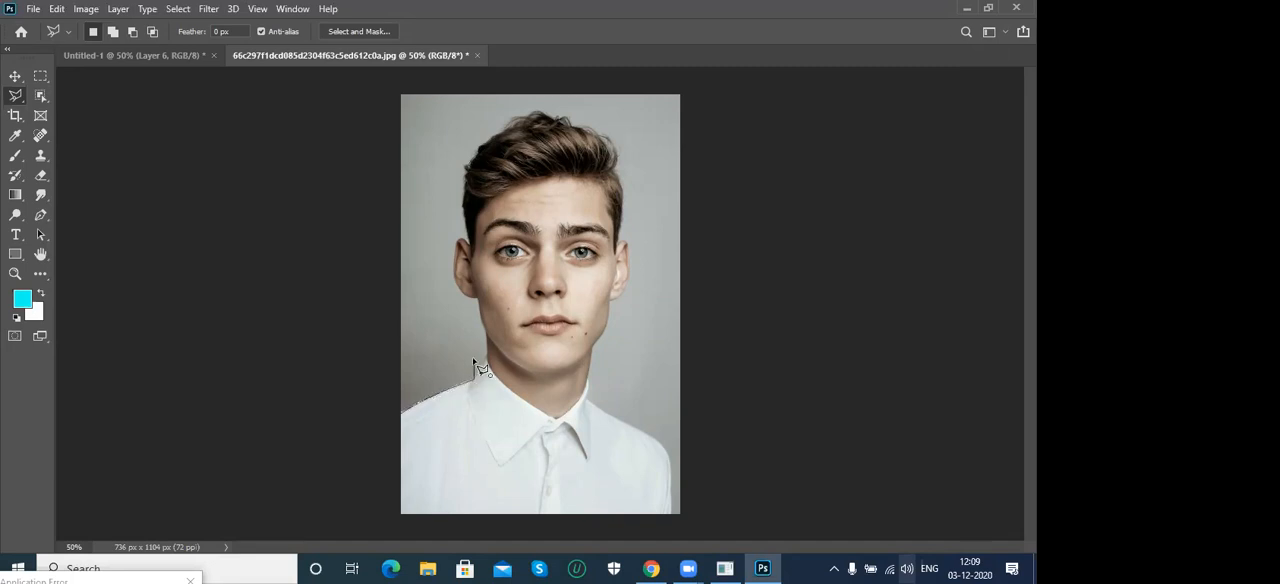
{"action": "scroll", "coordinate": [474, 362], "scroll_direction": "up", "scroll_amount": 6}
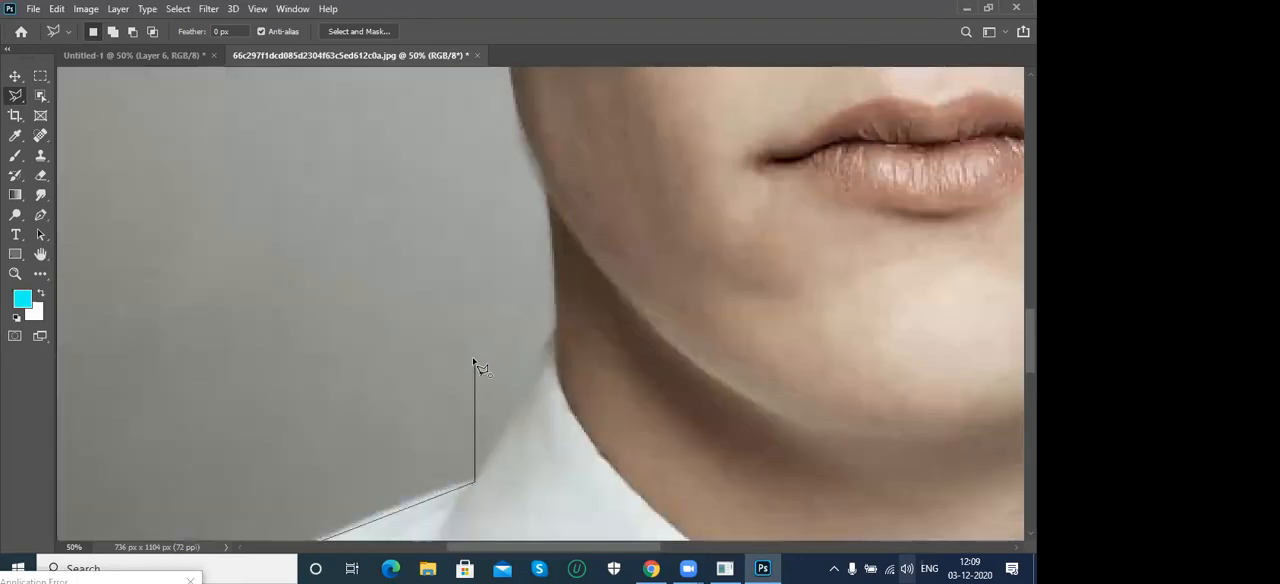
{"action": "mouse_move", "coordinate": [506, 451]}
{"action": "left_mouse_down"}
{"action": "mouse_move", "coordinate": [580, 183]}
{"action": "mouse_move", "coordinate": [614, 194]}
{"action": "left_mouse_up"}
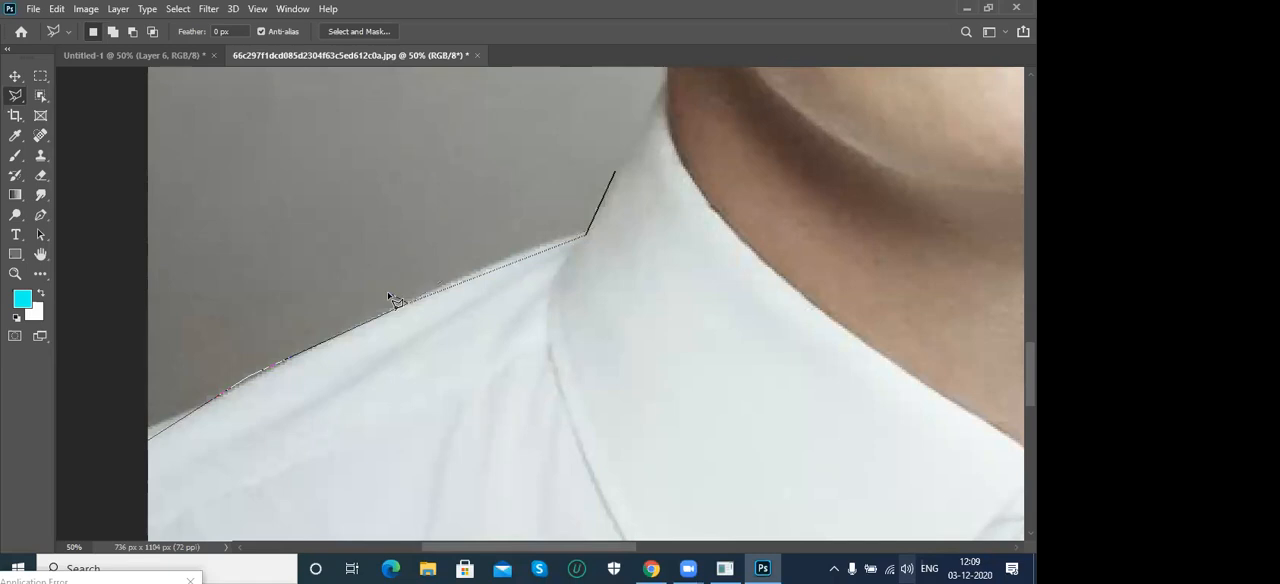
{"action": "mouse_move", "coordinate": [502, 278]}
{"action": "left_mouse_down"}
{"action": "mouse_move", "coordinate": [439, 232]}
{"action": "mouse_move", "coordinate": [531, 246]}
{"action": "mouse_move", "coordinate": [540, 216]}
{"action": "left_mouse_up"}
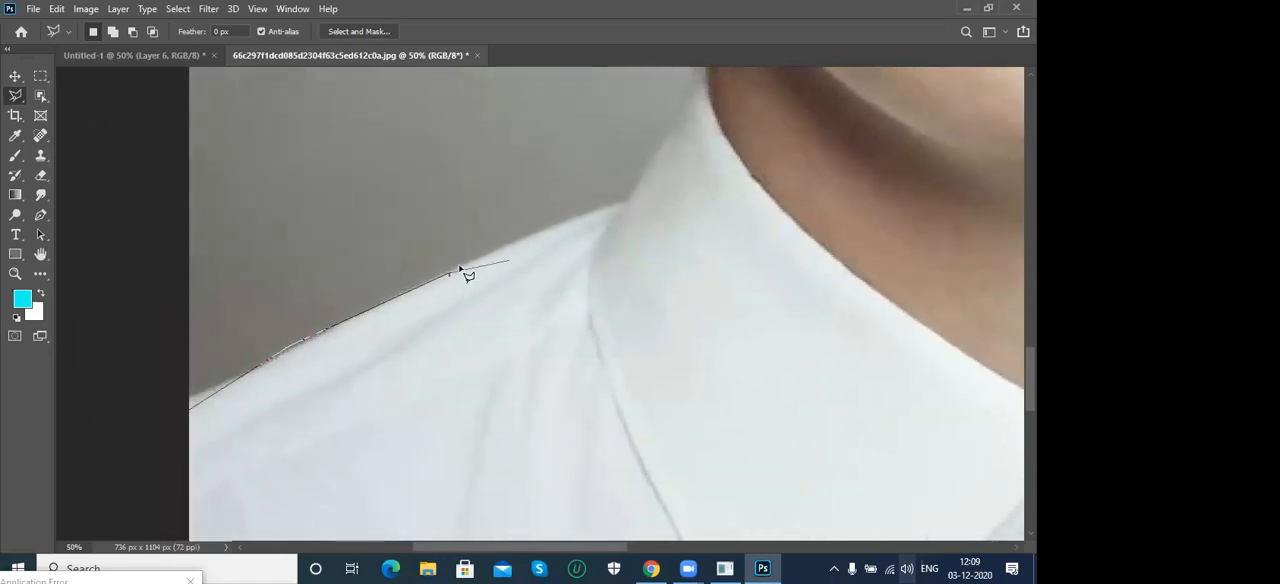
{"action": "left_click_drag", "start_coordinate": [469, 262], "coordinate": [481, 264]}
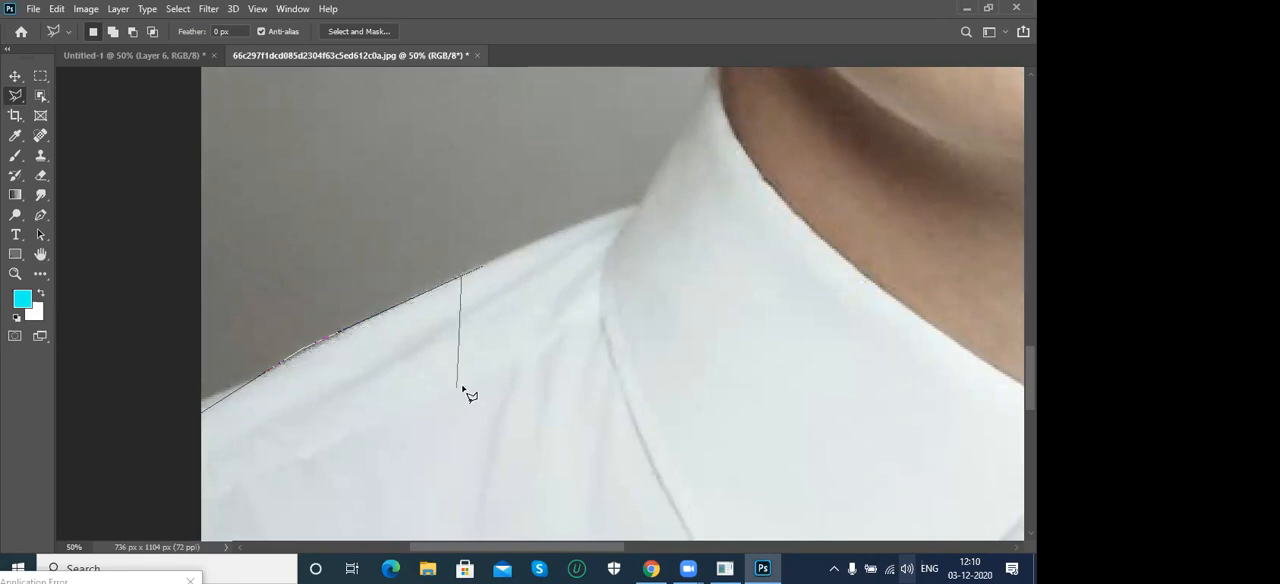
{"action": "key", "text": "BackSpace"}
{"action": "key", "text": "BackSpace"}
{"action": "key", "text": "BackSpace"}
{"action": "key", "text": "Escape"}
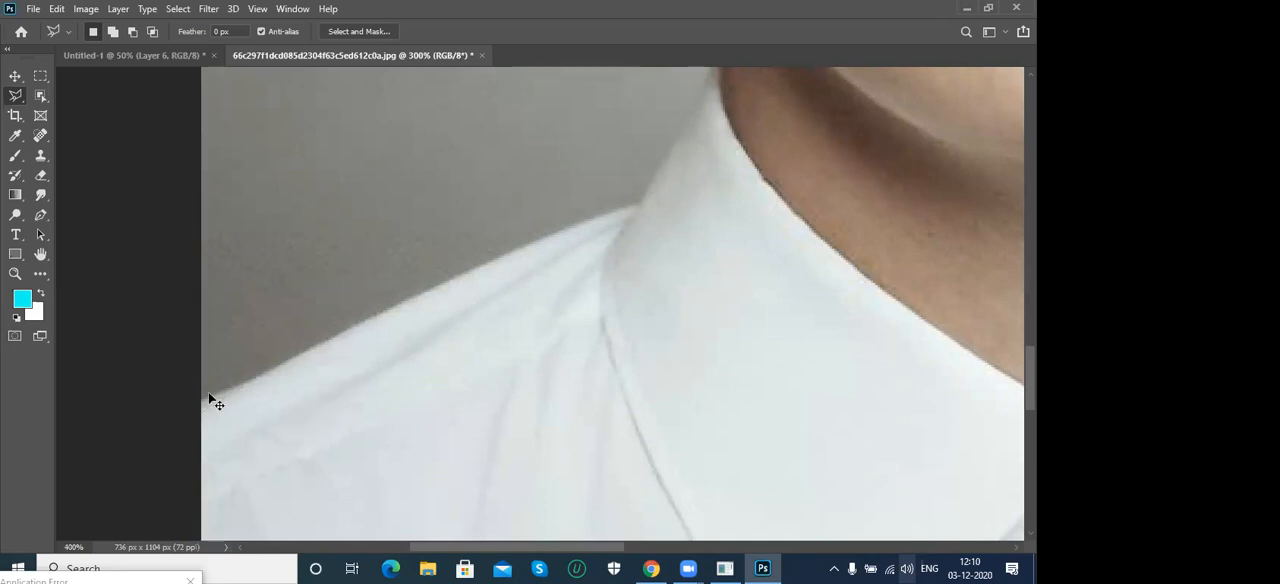
- Start a Polygonal Lasso outline where the man's shirt shoulder meets the photo's side edge
{"action": "key", "text": "ctrl+plus"}
{"action": "key", "text": "ctrl+plus"}
{"action": "key", "text": "ctrl+plus"}
{"action": "key", "text": "ctrl+plus"}
{"action": "key", "text": "ctrl+plus"}
{"action": "key", "text": "ctrl+plus"}
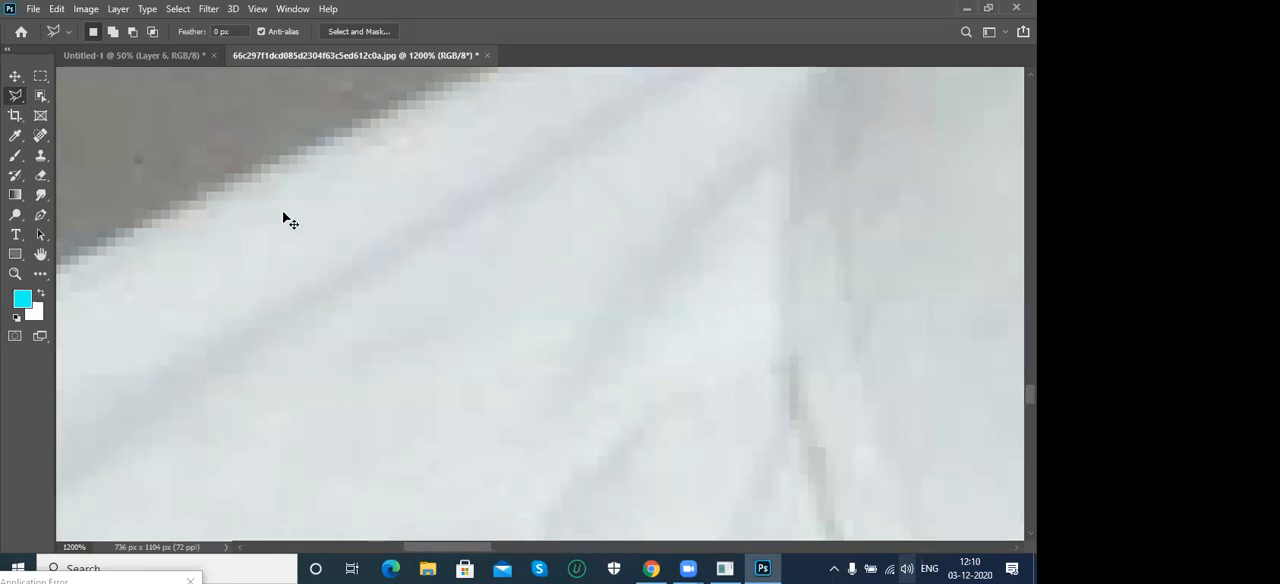
{"action": "key", "text": "ctrl+minus"}
{"action": "key", "text": "ctrl+minus"}
{"action": "key", "text": "ctrl+minus"}
{"action": "key", "text": "ctrl+minus"}
{"action": "key", "text": "ctrl+minus"}
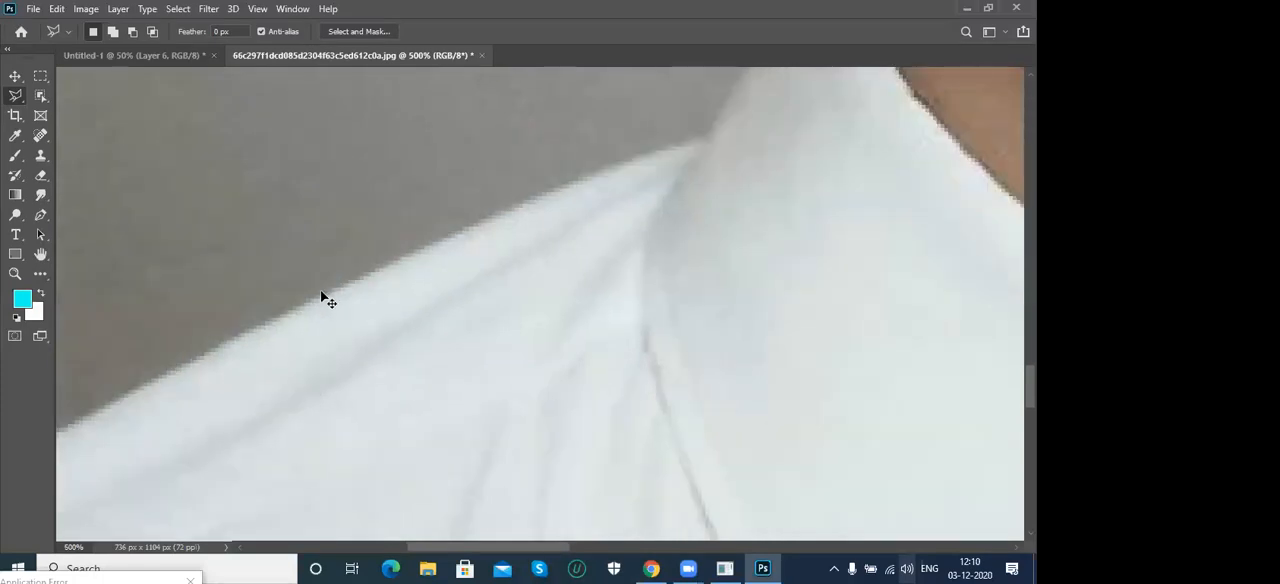
{"action": "key", "text": "ctrl+minus"}
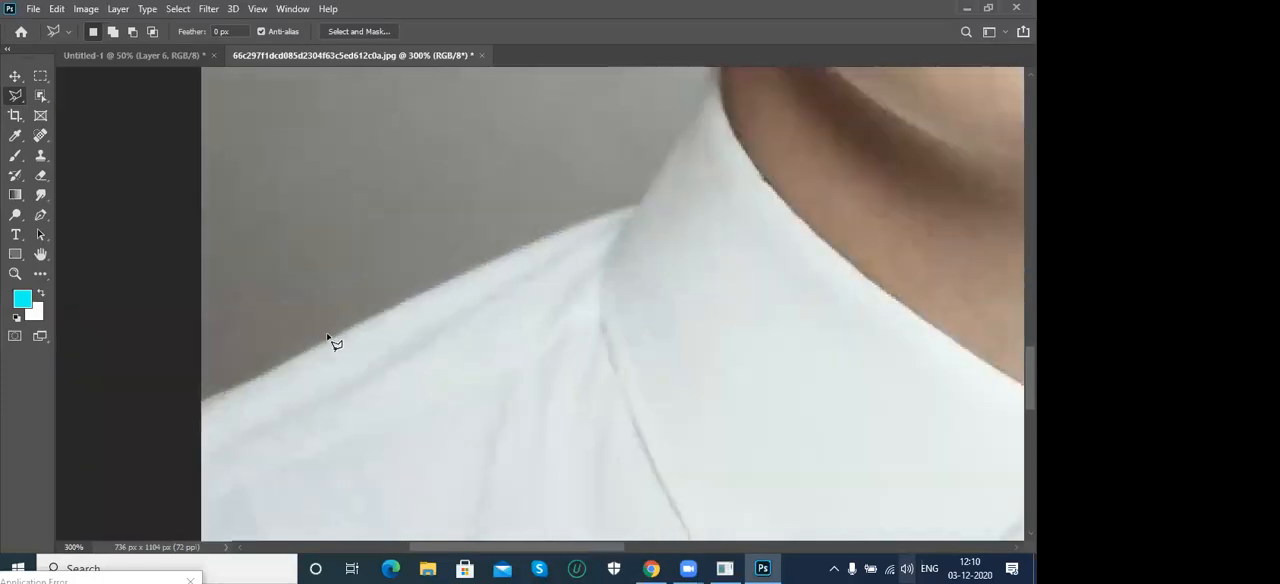
{"action": "left_click_drag", "start_coordinate": [329, 392], "coordinate": [341, 309]}
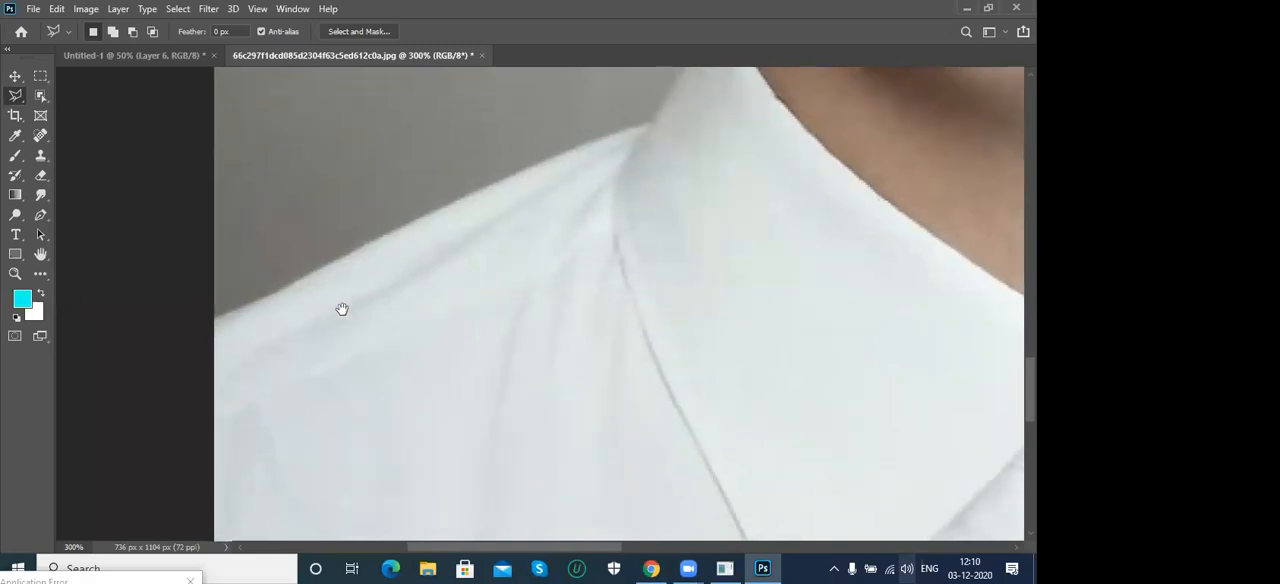
{"action": "left_click", "coordinate": [215, 320]}
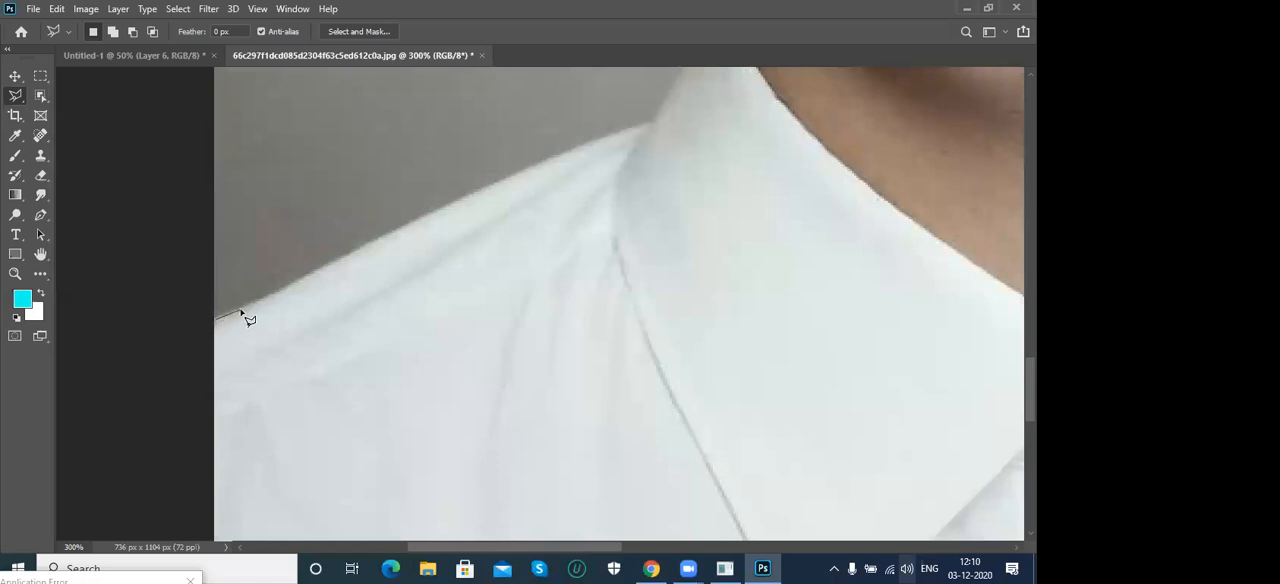
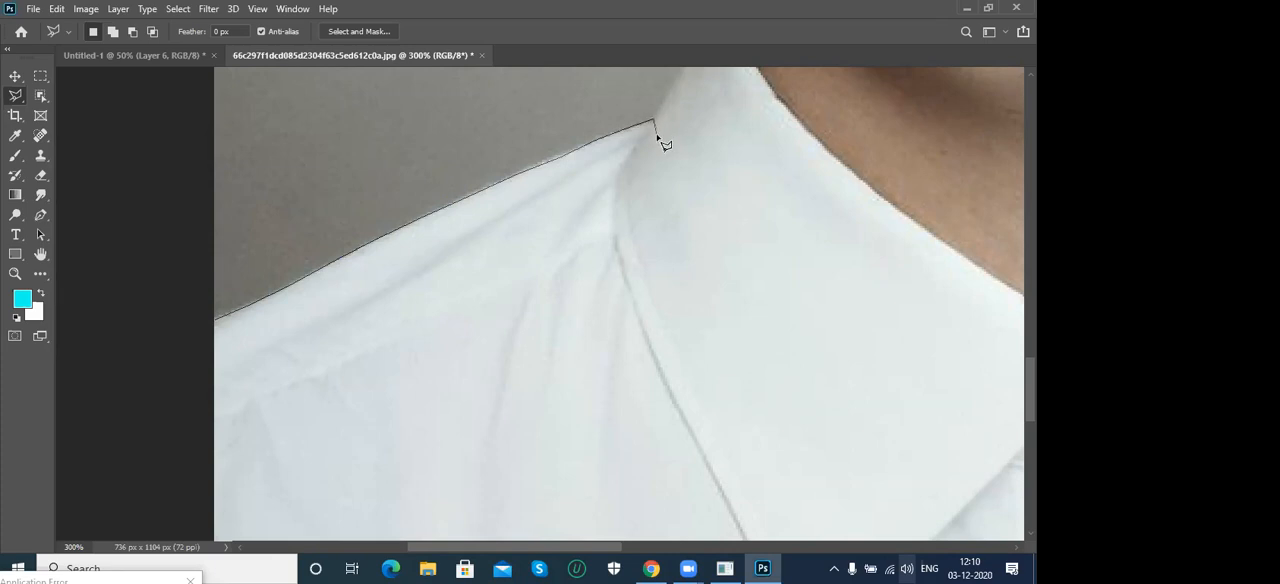
- Continue the Polygonal Lasso outline from the shirt collar up the man's neck and jaw and around his first ear
{"action": "scroll", "coordinate": [670, 142], "scroll_direction": "up", "scroll_amount": 3}
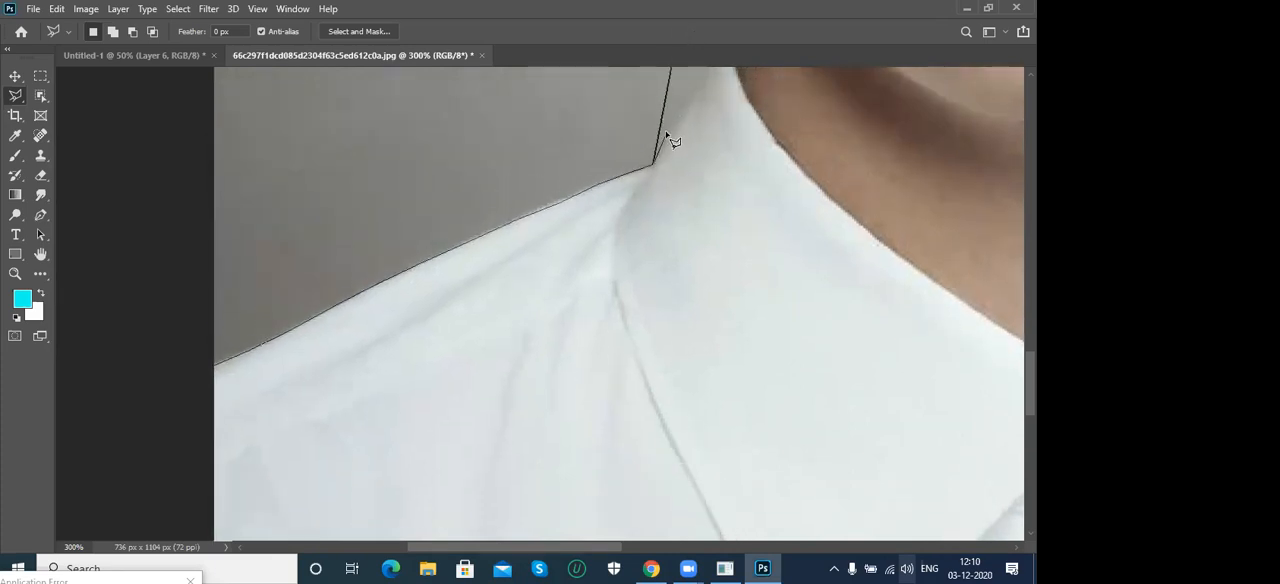
{"action": "mouse_move", "coordinate": [700, 150]}
{"action": "left_mouse_down"}
{"action": "mouse_move", "coordinate": [563, 314]}
{"action": "mouse_move", "coordinate": [511, 340]}
{"action": "left_mouse_up"}
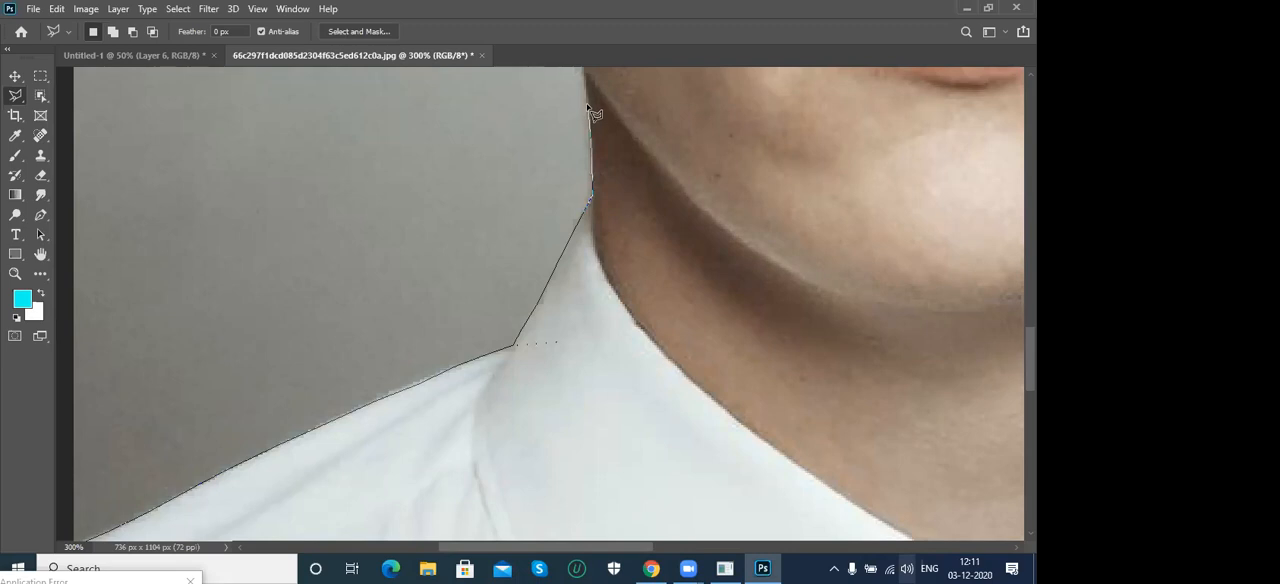
{"action": "mouse_move", "coordinate": [606, 80]}
{"action": "left_mouse_down"}
{"action": "mouse_move", "coordinate": [606, 206]}
{"action": "mouse_move", "coordinate": [520, 498]}
{"action": "left_mouse_up"}
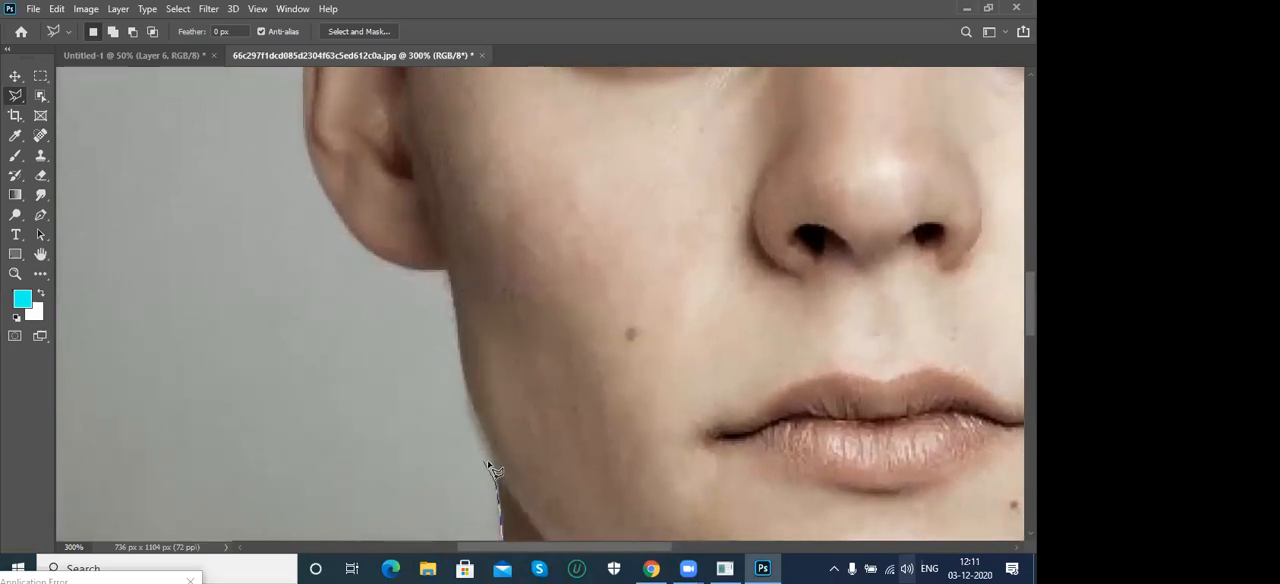
{"action": "left_click", "coordinate": [472, 411]}
{"action": "left_click", "coordinate": [447, 271]}
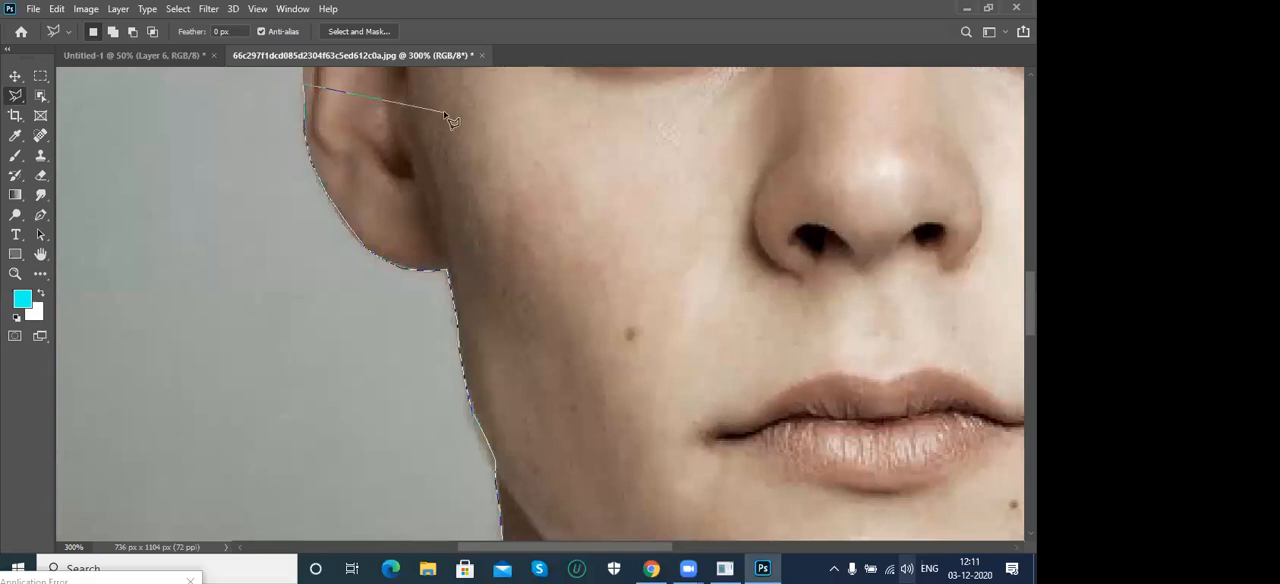
{"action": "left_click_drag", "start_coordinate": [505, 198], "coordinate": [555, 418]}
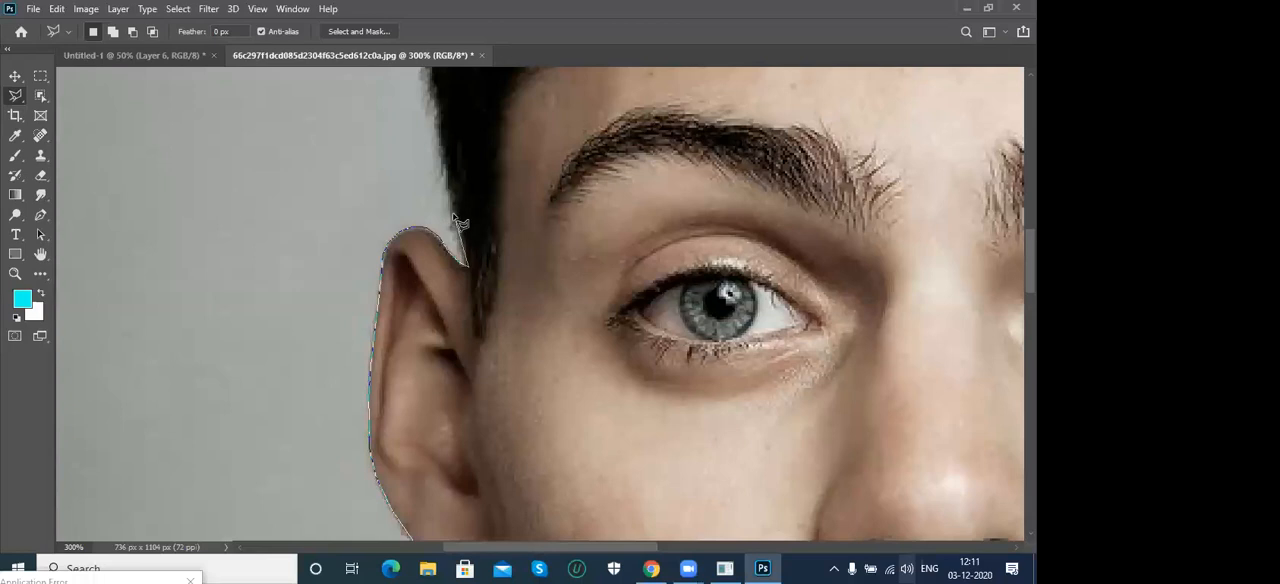
- Trace the man's hair with the Polygonal Lasso, from above the first ear over the crown to the opposite temple
{"action": "scroll", "coordinate": [480, 160], "scroll_direction": "up", "scroll_amount": 5}
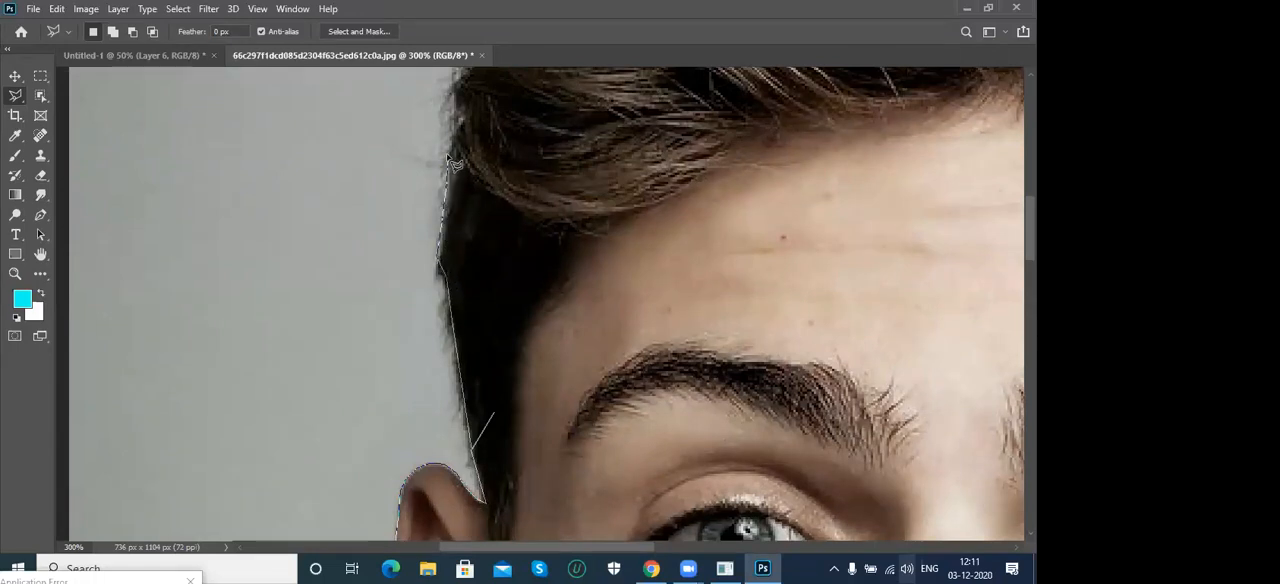
{"action": "scroll", "coordinate": [430, 430], "scroll_direction": "up", "scroll_amount": 5}
{"action": "scroll", "coordinate": [418, 441], "scroll_direction": "up", "scroll_amount": 1}
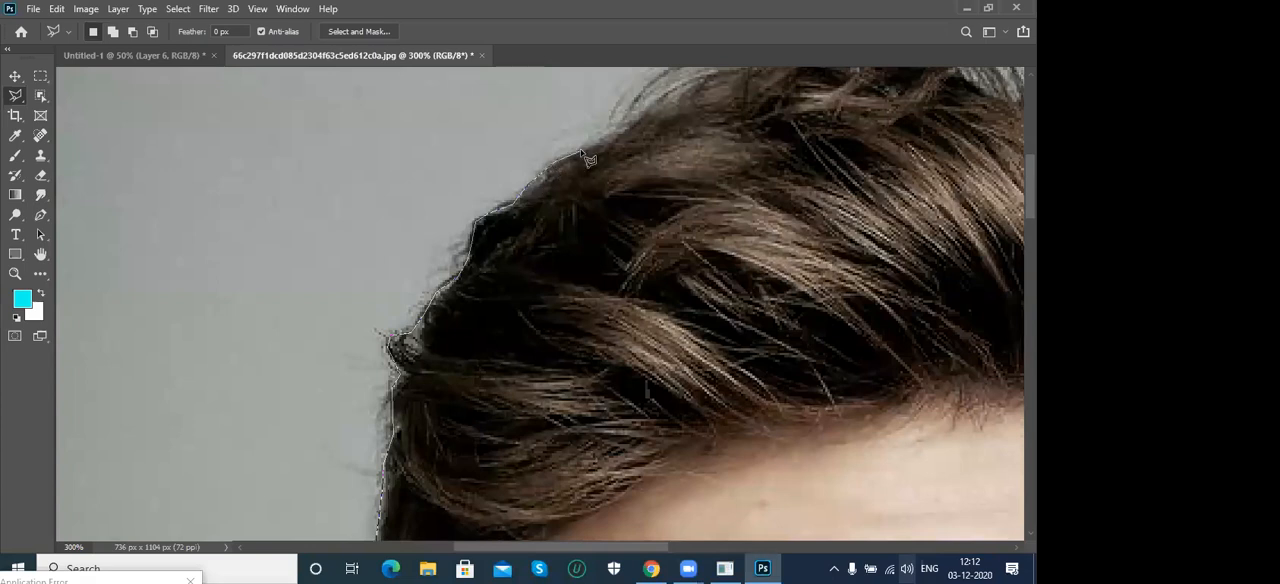
{"action": "left_click_drag", "start_coordinate": [628, 146], "coordinate": [523, 314]}
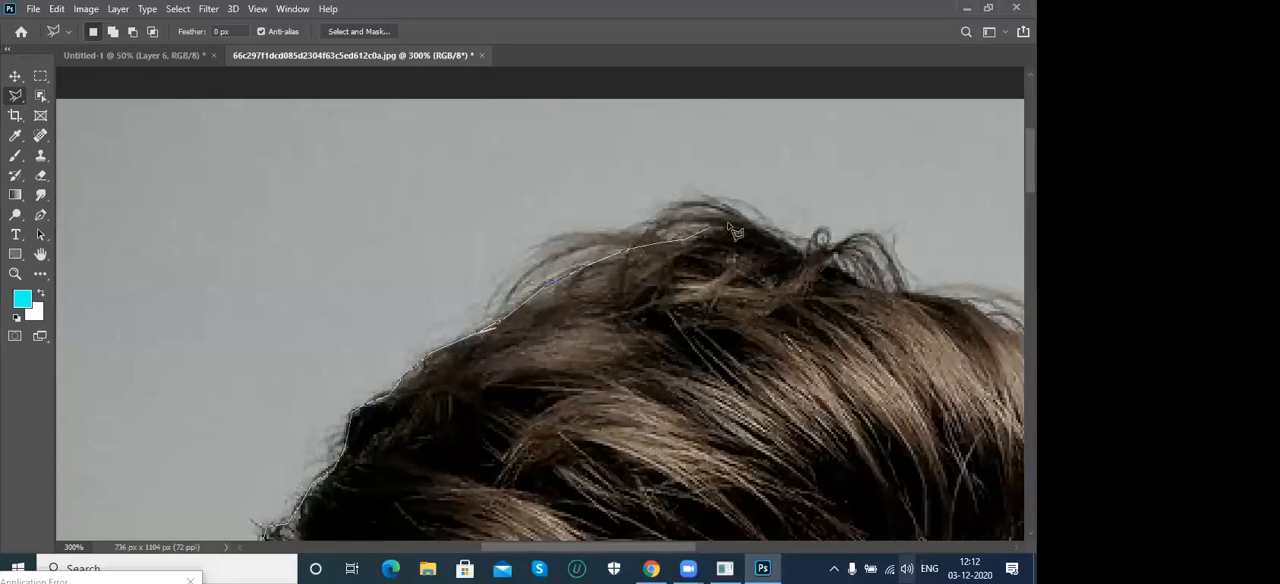
{"action": "mouse_move", "coordinate": [766, 257]}
{"action": "left_mouse_down"}
{"action": "mouse_move", "coordinate": [562, 279]}
{"action": "mouse_move", "coordinate": [486, 260]}
{"action": "mouse_move", "coordinate": [318, 262]}
{"action": "left_mouse_up"}
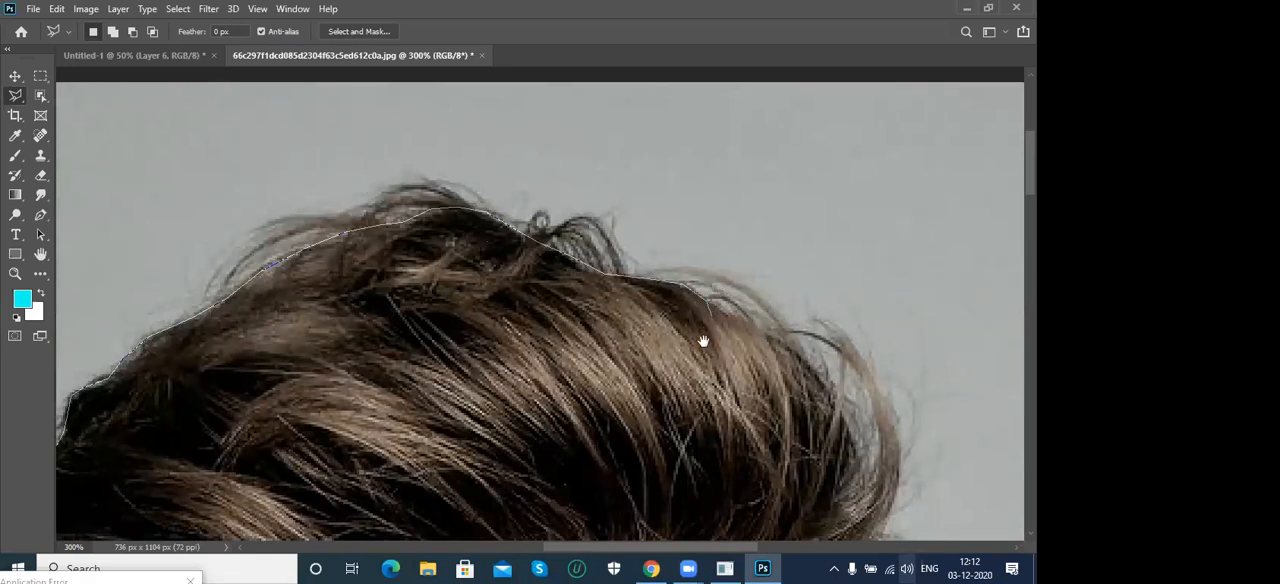
{"action": "left_click_drag", "start_coordinate": [703, 340], "coordinate": [514, 237]}
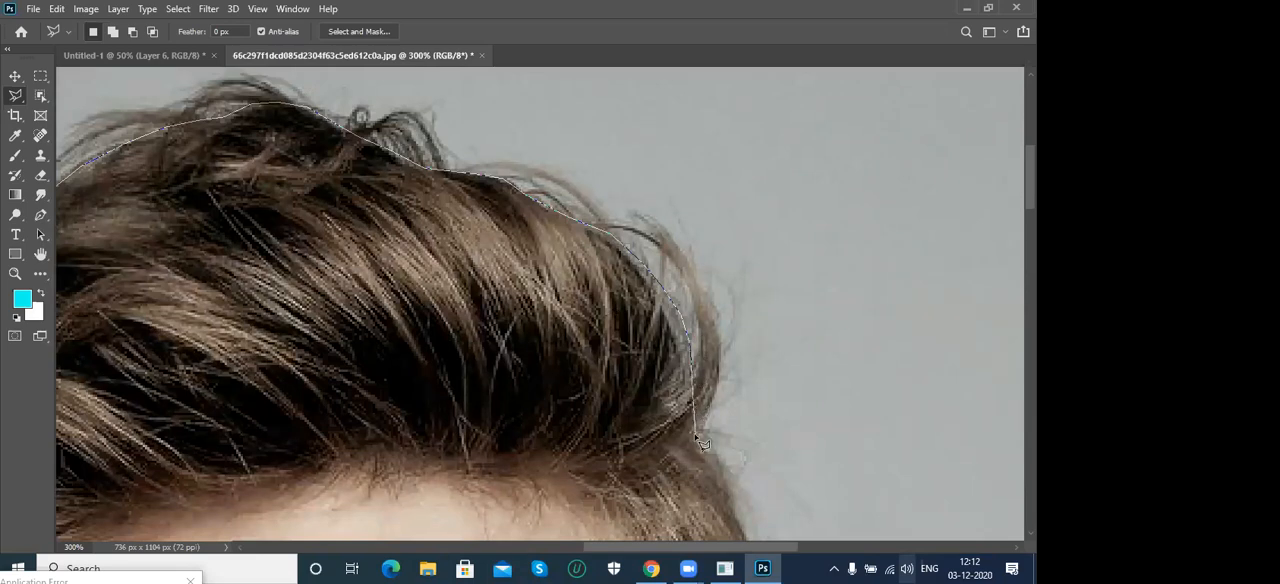
{"action": "left_click_drag", "start_coordinate": [728, 470], "coordinate": [500, 246]}
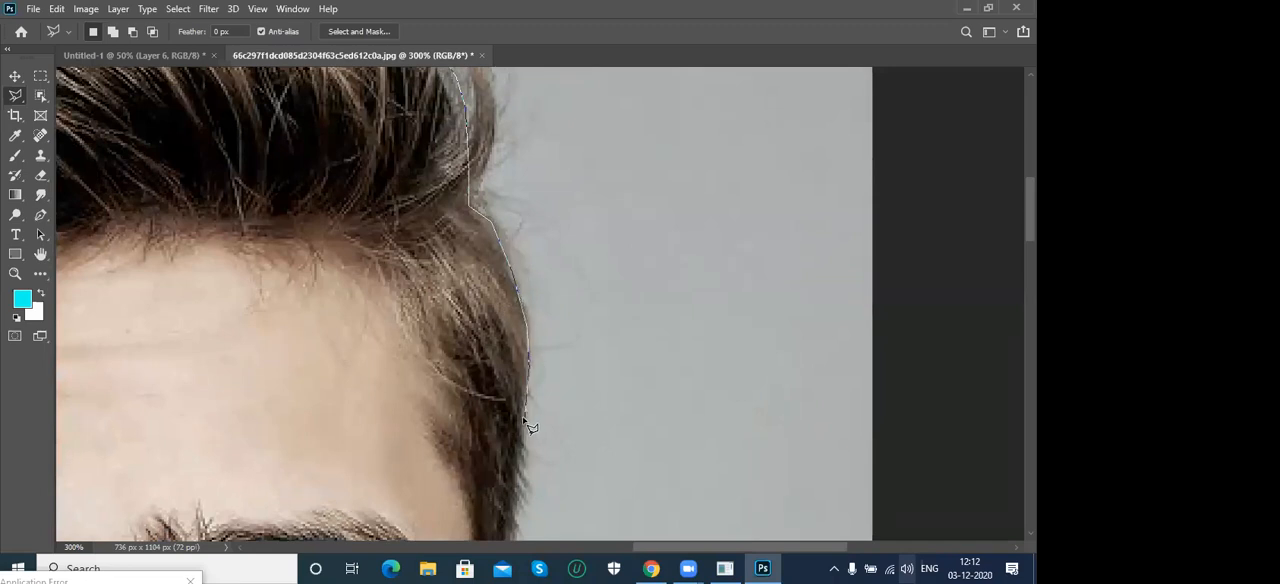
- Extend the Polygonal Lasso outline down the sideburn, around the man's second ear and along his jaw
{"action": "mouse_move", "coordinate": [563, 420]}
{"action": "left_mouse_down"}
{"action": "mouse_move", "coordinate": [575, 345]}
{"action": "mouse_move", "coordinate": [646, 173]}
{"action": "left_mouse_up"}
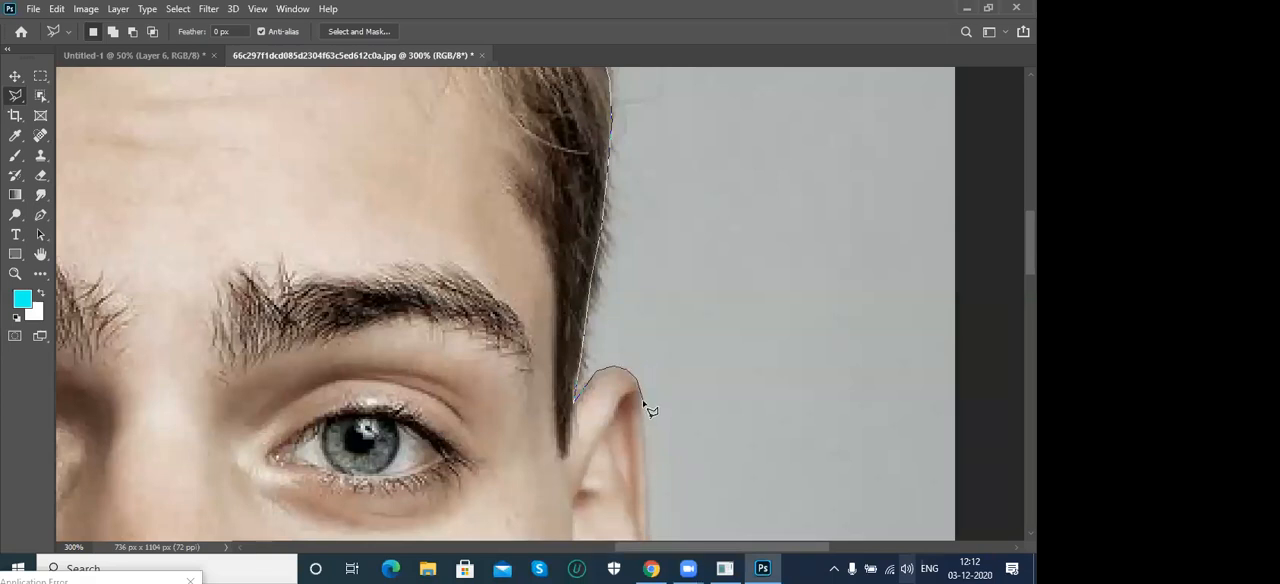
{"action": "mouse_move", "coordinate": [642, 428]}
{"action": "left_mouse_down"}
{"action": "mouse_move", "coordinate": [606, 275]}
{"action": "mouse_move", "coordinate": [600, 286]}
{"action": "left_mouse_up"}
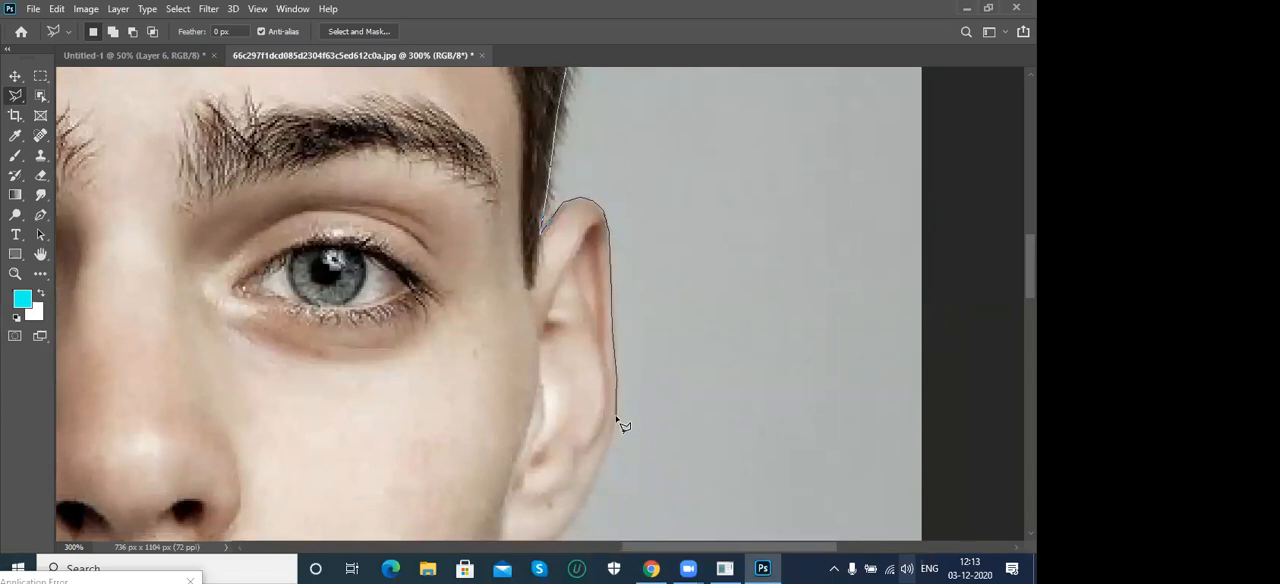
{"action": "left_click", "coordinate": [606, 450]}
{"action": "key", "text": "space"}
{"action": "left_click_drag", "start_coordinate": [688, 360], "coordinate": [774, 229]}
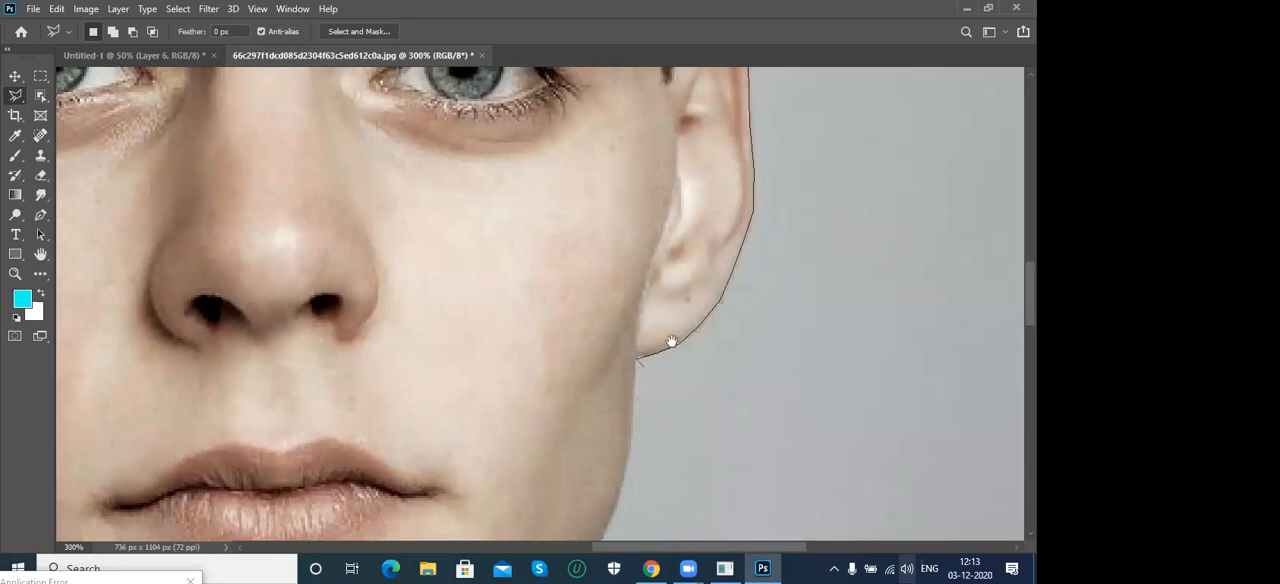
{"action": "left_click_drag", "start_coordinate": [671, 342], "coordinate": [748, 205]}
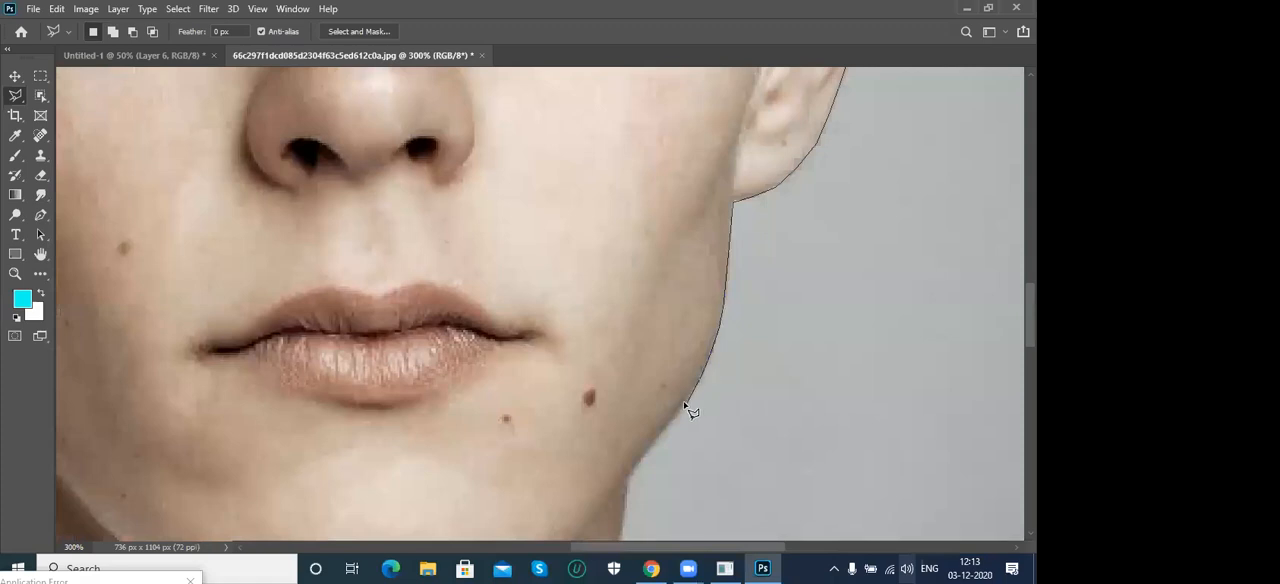
- Trace the second side of the neck, the collar, the shoulder and the sleeve down to the photo's bottom edge
{"action": "left_click_drag", "start_coordinate": [706, 393], "coordinate": [780, 160]}
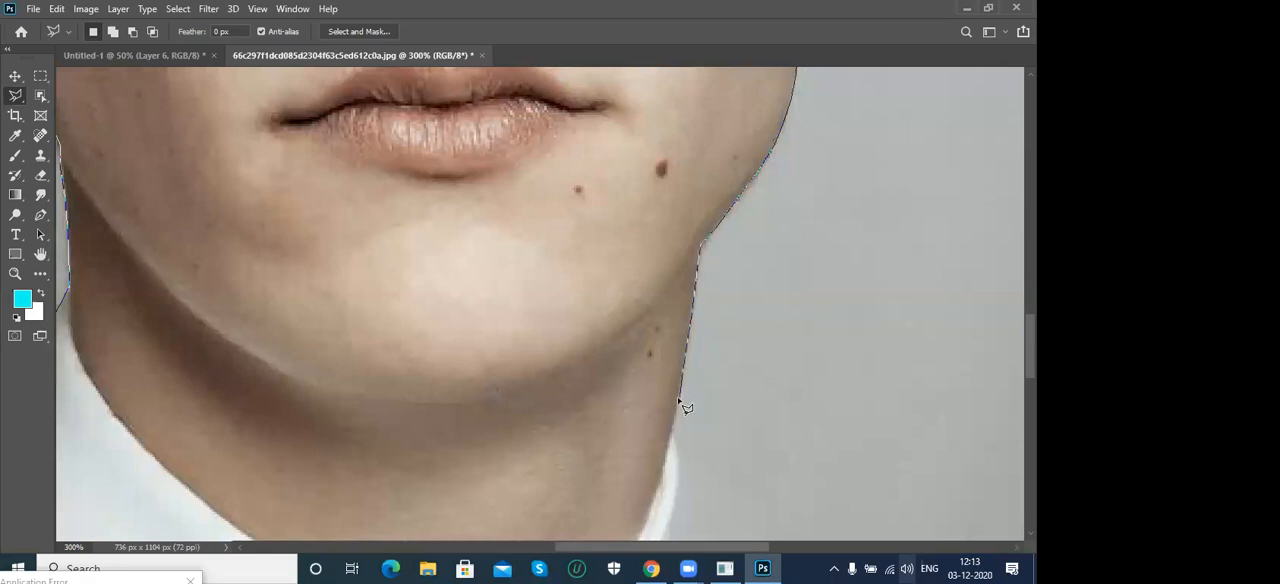
{"action": "key", "text": "space"}
{"action": "mouse_move", "coordinate": [697, 432]}
{"action": "left_mouse_down"}
{"action": "mouse_move", "coordinate": [667, 332]}
{"action": "mouse_move", "coordinate": [671, 233]}
{"action": "left_mouse_up"}
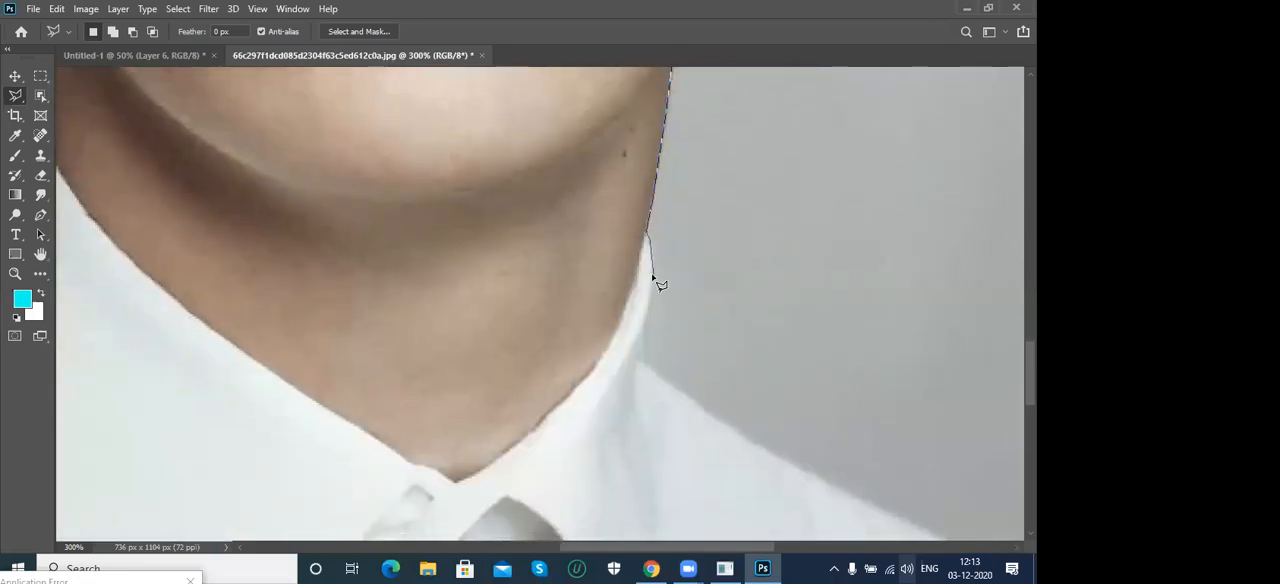
{"action": "left_click", "coordinate": [692, 402]}
{"action": "left_click_drag", "start_coordinate": [751, 409], "coordinate": [572, 201]}
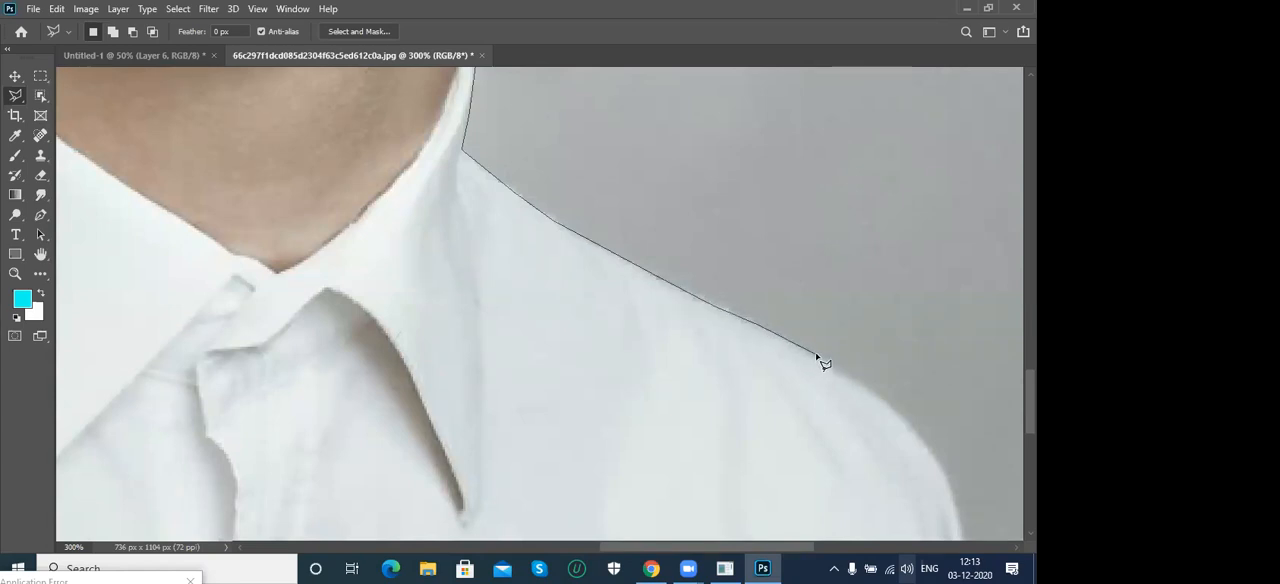
{"action": "left_click", "coordinate": [869, 388]}
{"action": "left_click_drag", "start_coordinate": [872, 390], "coordinate": [740, 223]}
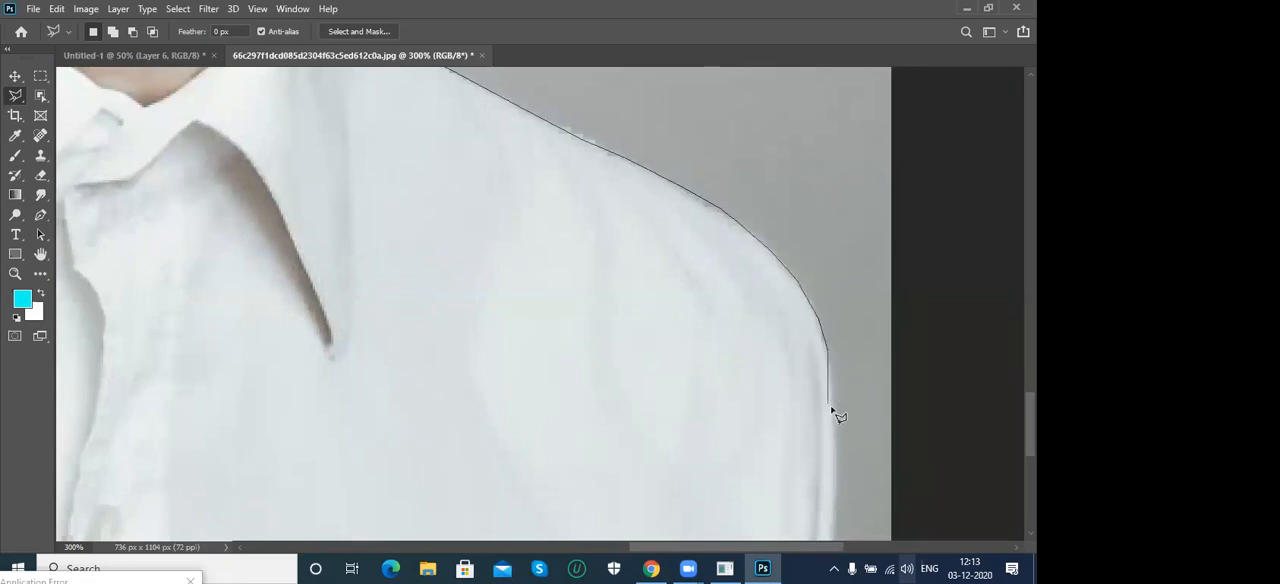
{"action": "left_click_drag", "start_coordinate": [840, 430], "coordinate": [814, 200]}
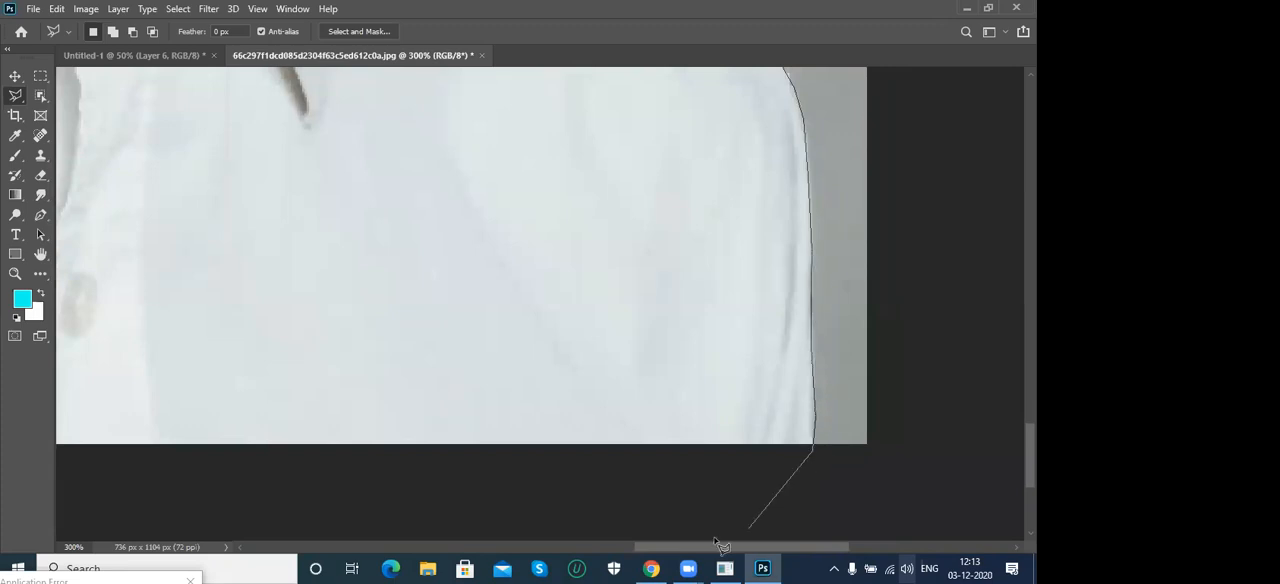
- Run the Polygonal Lasso outline outside the photo's bottom and side edges and close it at the shoulder starting point
{"action": "left_click_drag", "start_coordinate": [391, 471], "coordinate": [720, 377]}
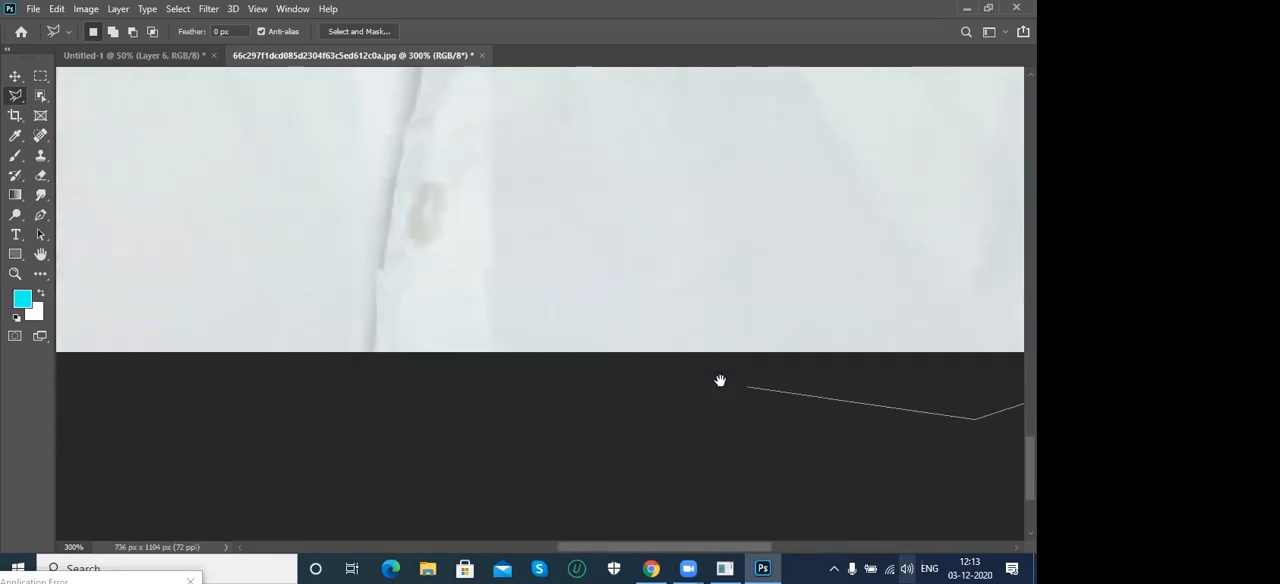
{"action": "left_click_drag", "start_coordinate": [571, 420], "coordinate": [1015, 424]}
{"action": "left_click", "coordinate": [194, 436]}
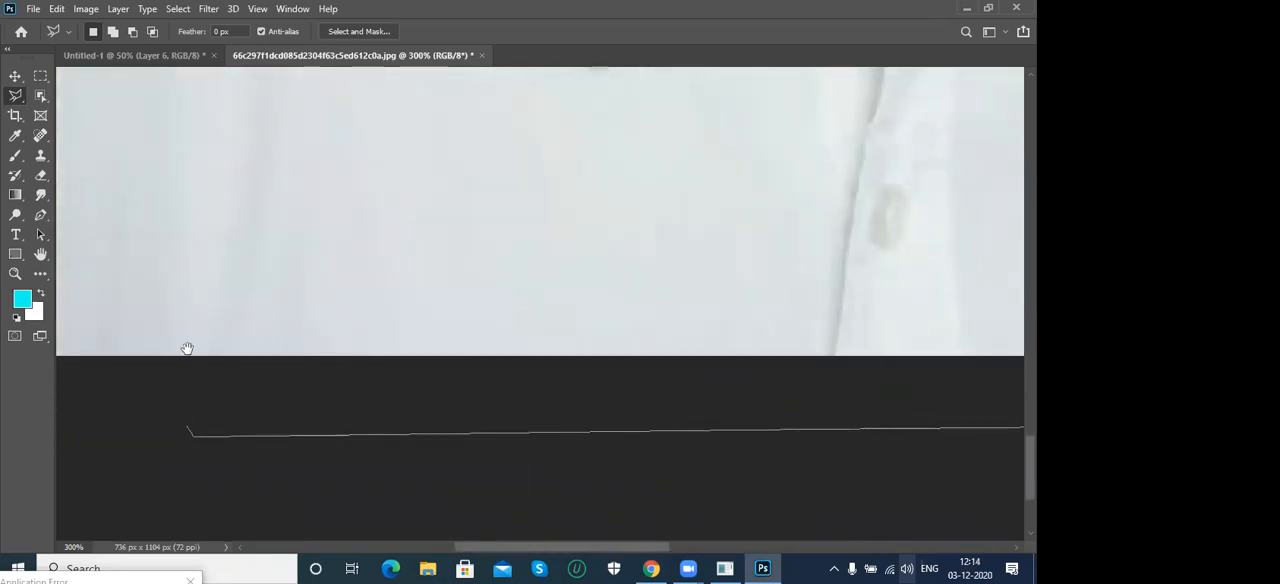
{"action": "left_click_drag", "start_coordinate": [189, 349], "coordinate": [688, 361]}
{"action": "left_click_drag", "start_coordinate": [450, 403], "coordinate": [413, 403]}
{"action": "left_click", "coordinate": [369, 432]}
{"action": "left_click_drag", "start_coordinate": [388, 298], "coordinate": [388, 490]}
{"action": "left_click_drag", "start_coordinate": [398, 160], "coordinate": [388, 384]}
{"action": "left_click", "coordinate": [383, 341]}
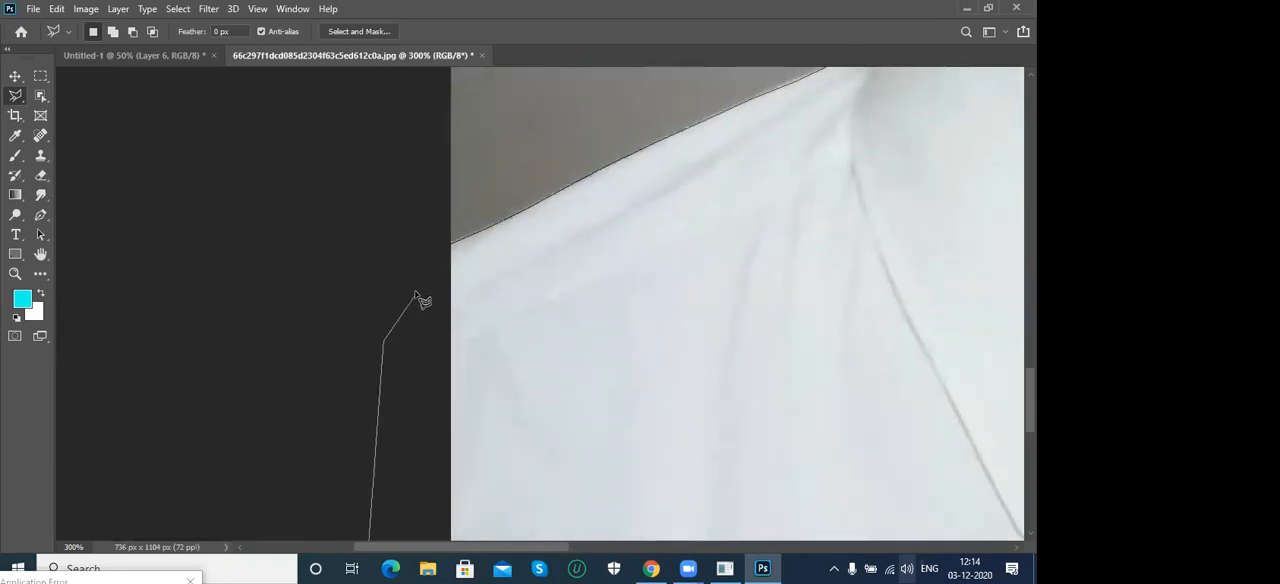
{"action": "left_click", "coordinate": [453, 248]}
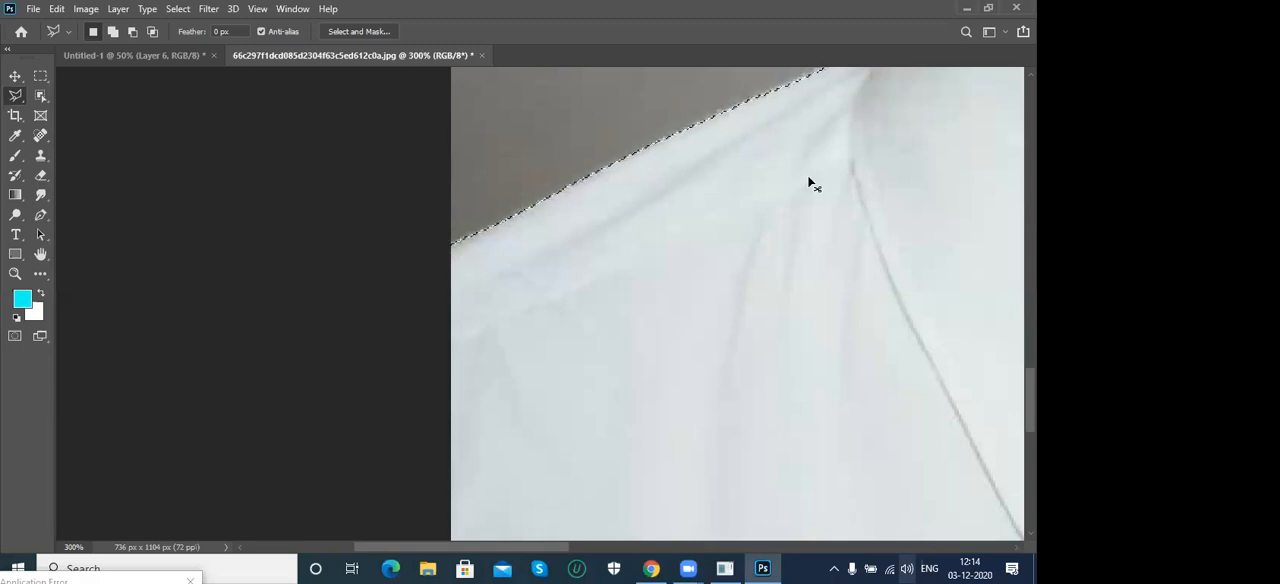
{"action": "key", "text": "ctrl+0"}
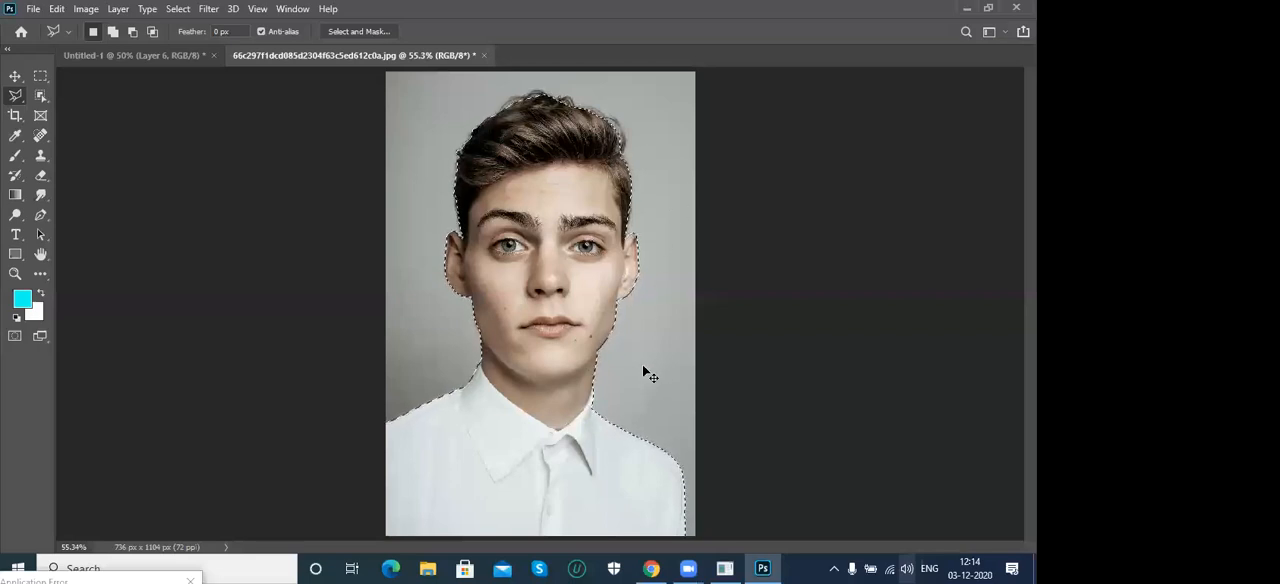
- Copy the selected man into the Untitled-1 document and move the pasted cutout beside the grey-background portrait
{"action": "left_click_drag", "start_coordinate": [643, 372], "coordinate": [392, 278]}
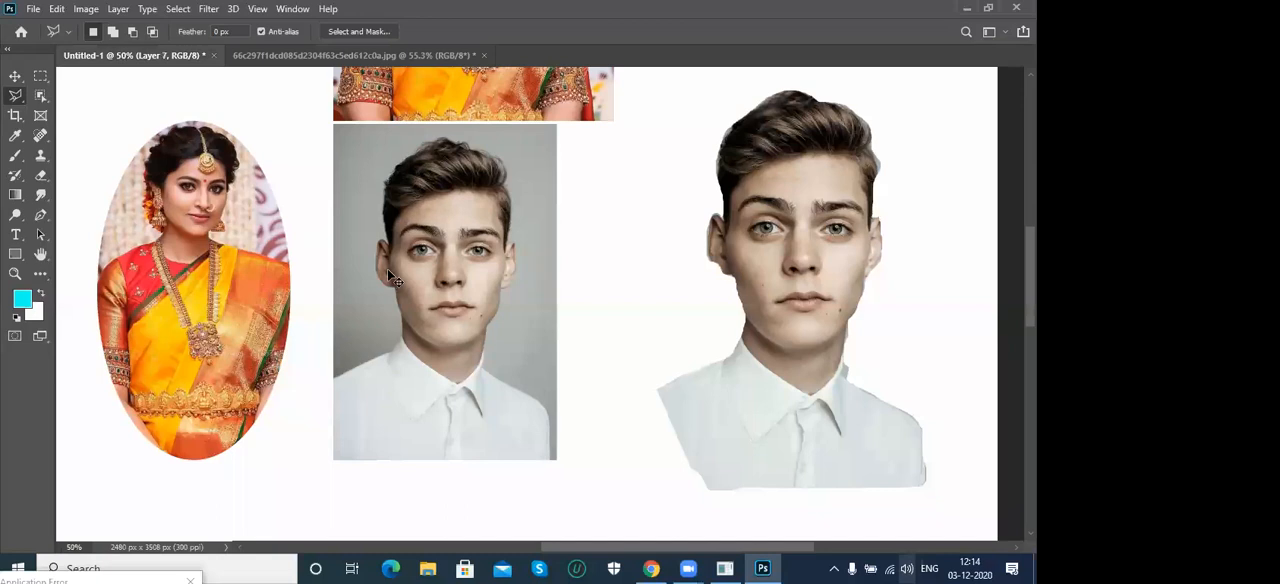
{"action": "key", "text": "ctrl+v"}
{"action": "key", "text": "v"}
{"action": "mouse_move", "coordinate": [532, 245]}
{"action": "left_mouse_down"}
{"action": "mouse_move", "coordinate": [667, 232]}
{"action": "mouse_move", "coordinate": [645, 232]}
{"action": "left_mouse_up"}
- Move the earlier cutout of the man towards the page's right edge and place the new cutout between it and the grey-background portrait
{"action": "right_click", "coordinate": [808, 210]}
{"action": "left_click", "coordinate": [808, 210]}
{"action": "left_click_drag", "start_coordinate": [810, 209], "coordinate": [876, 208]}
{"action": "left_click_drag", "start_coordinate": [659, 208], "coordinate": [693, 207]}
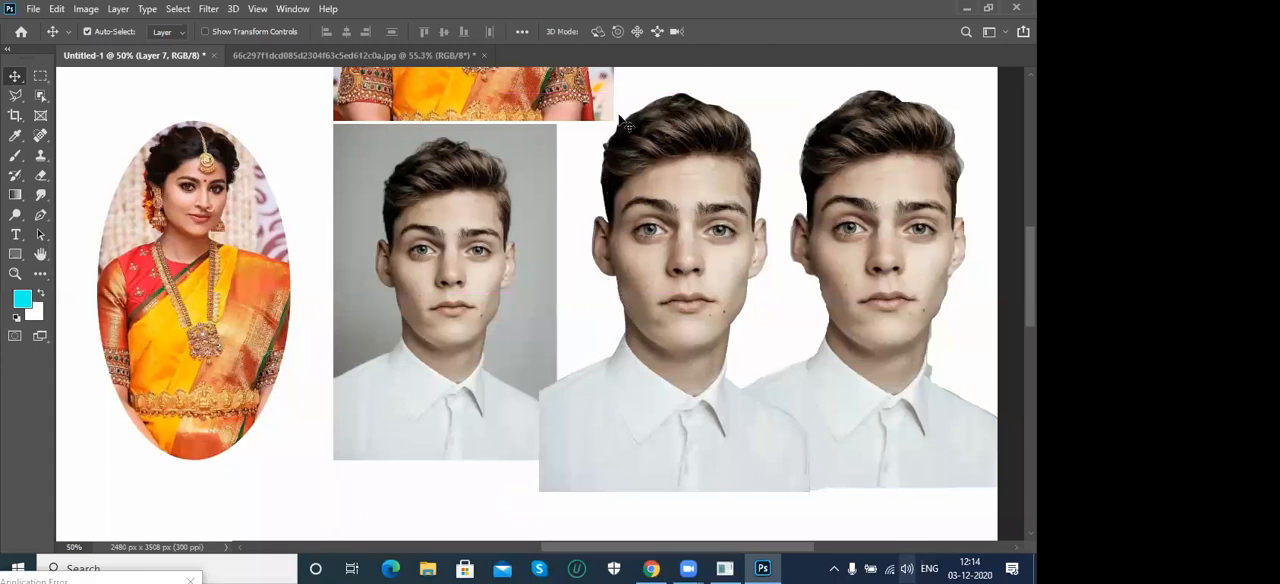
{"action": "left_click_drag", "start_coordinate": [686, 199], "coordinate": [680, 215]}
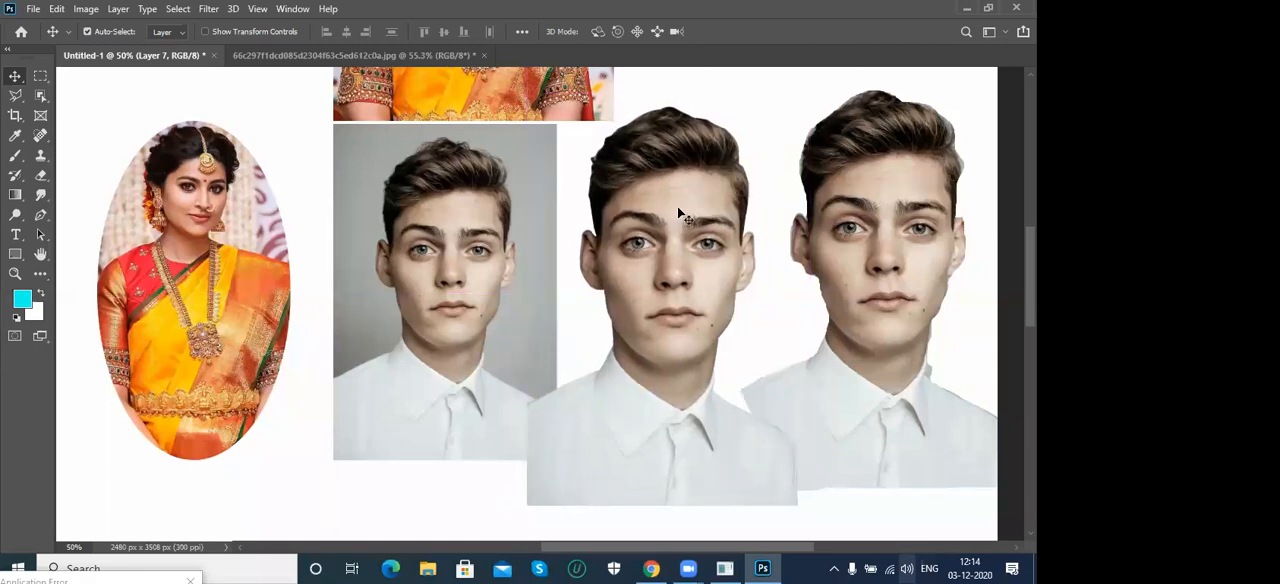
- Deselect the man in the source portrait photo and open the creatine-muscle-builder image from the photoshop examples folder
{"action": "left_click", "coordinate": [349, 55]}
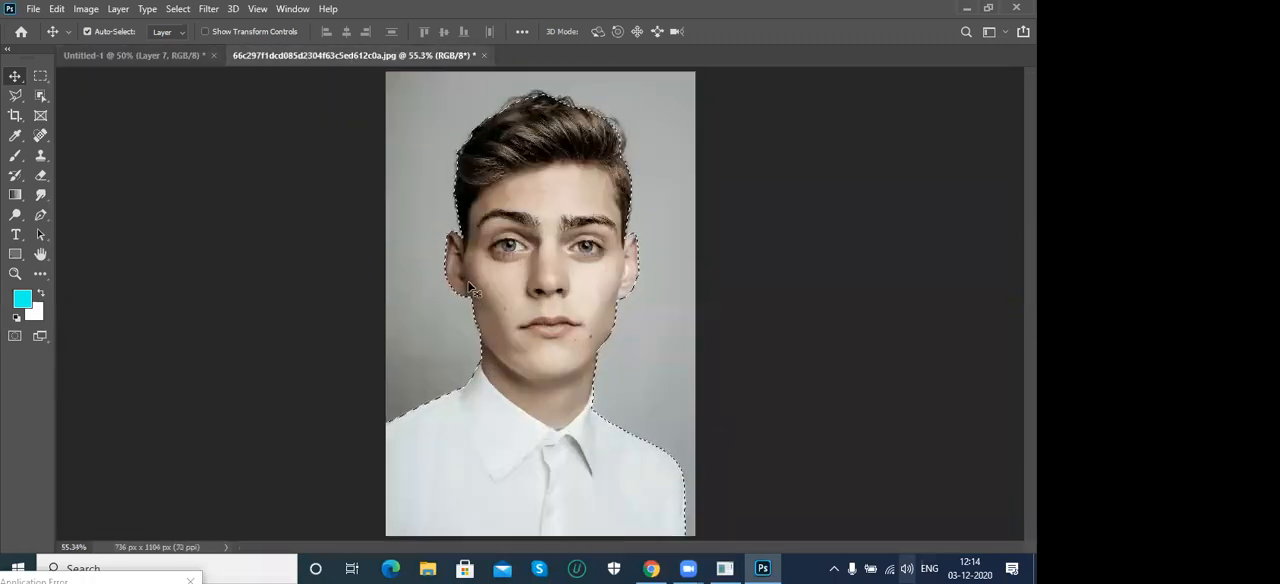
{"action": "key", "text": "ctrl+d"}
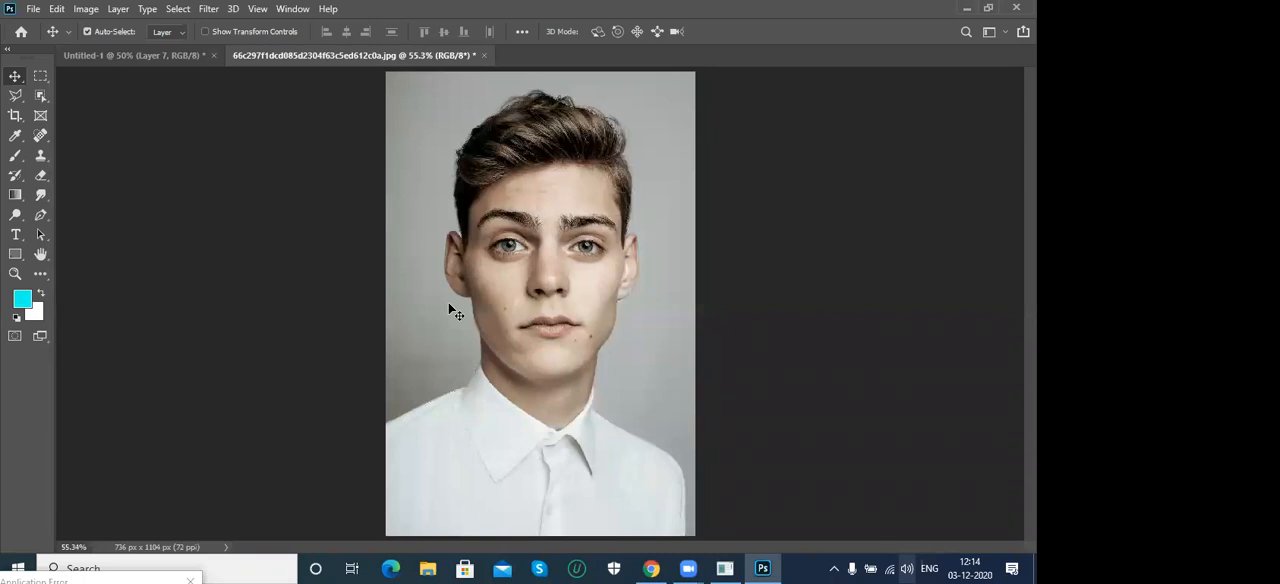
{"action": "key", "text": "ctrl+o"}
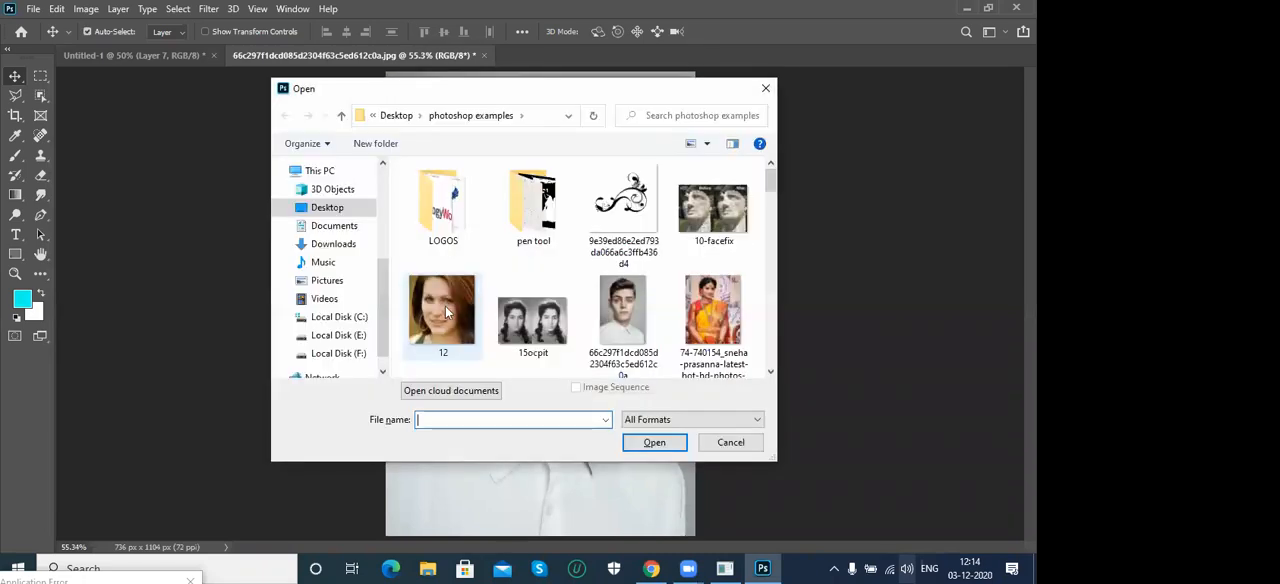
{"action": "left_click_drag", "start_coordinate": [766, 182], "coordinate": [767, 282]}
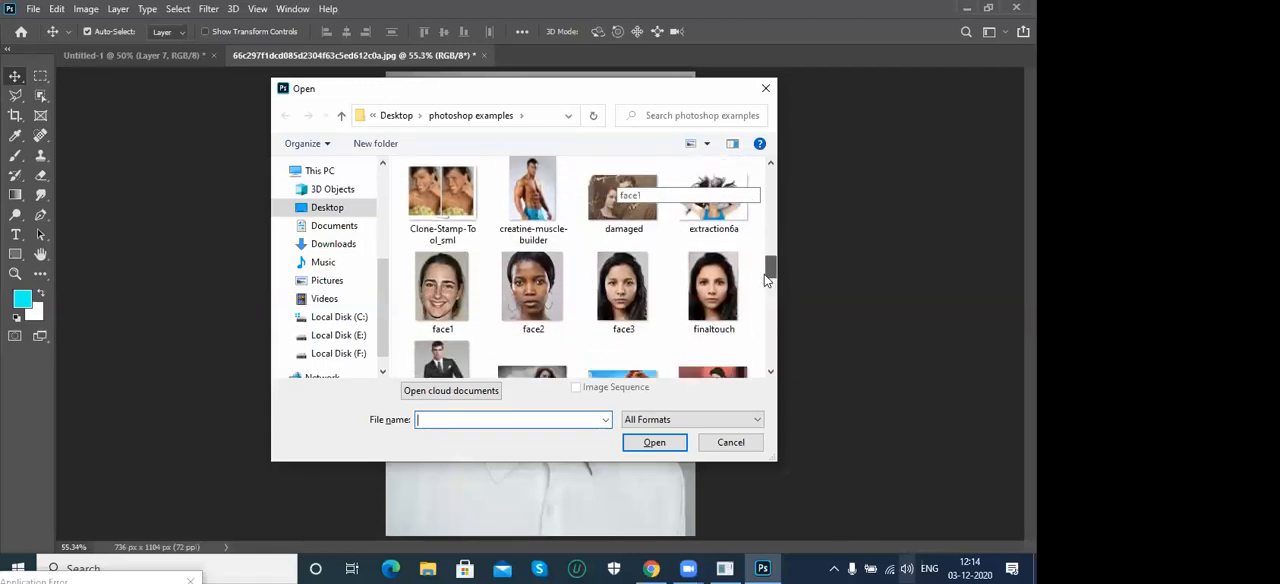
{"action": "left_click", "coordinate": [544, 198]}
{"action": "double_click", "coordinate": [544, 198]}
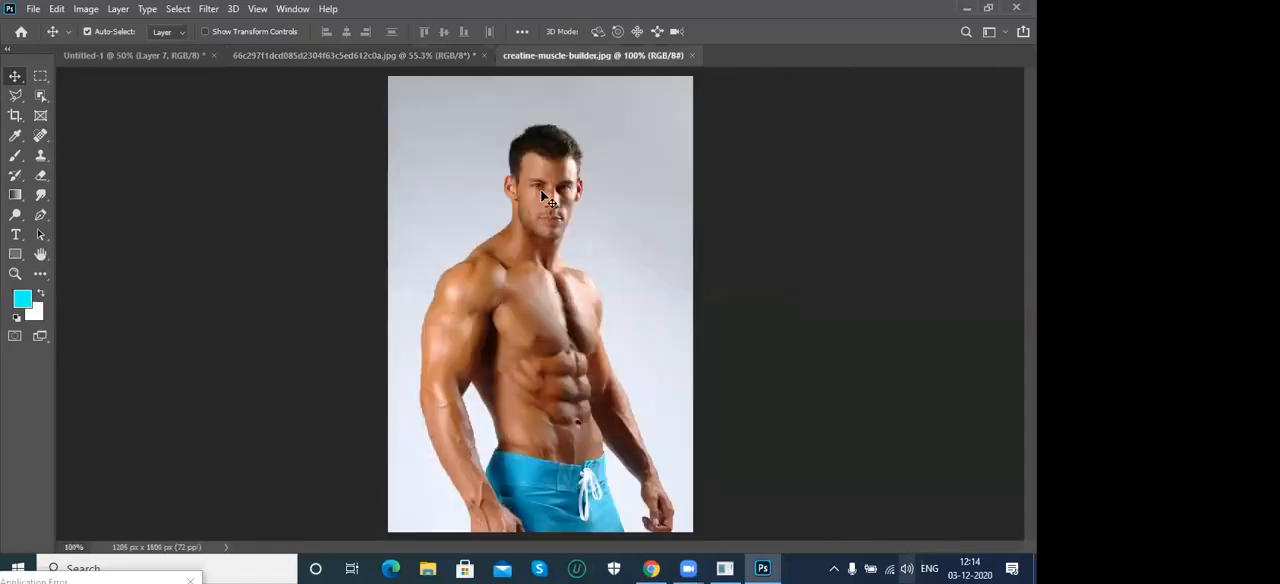
- Outline the muscular man with the Polygonal Lasso, running along the photo's bottom edge, and close the outline into a selection
{"action": "left_click", "coordinate": [15, 96]}
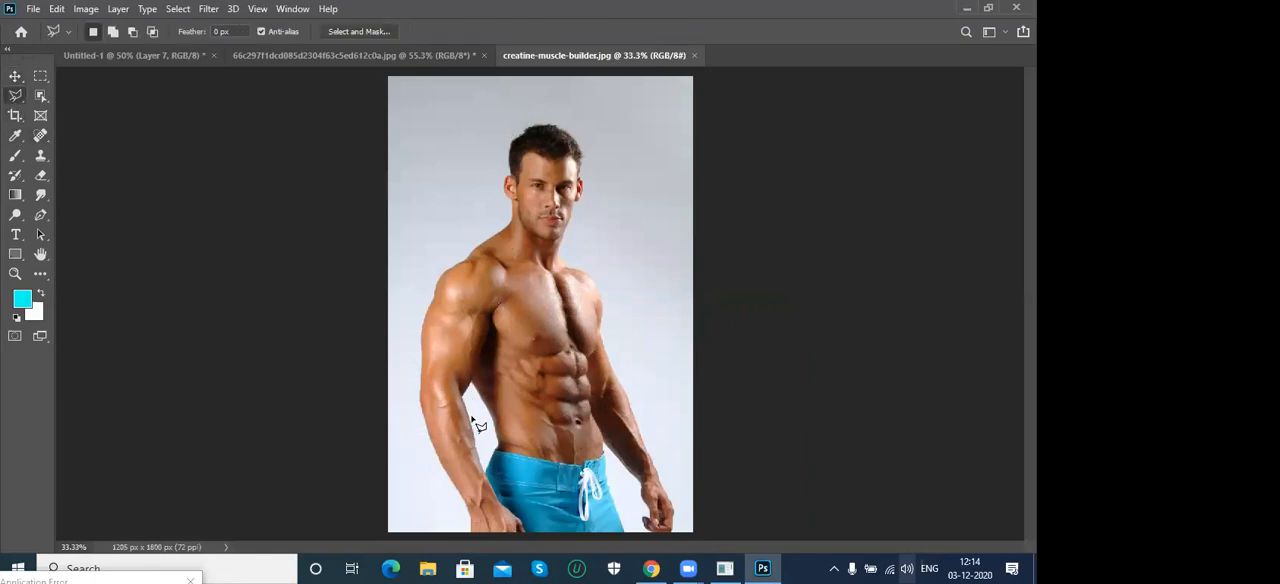
{"action": "left_click", "coordinate": [469, 532]}
{"action": "left_click", "coordinate": [469, 511]}
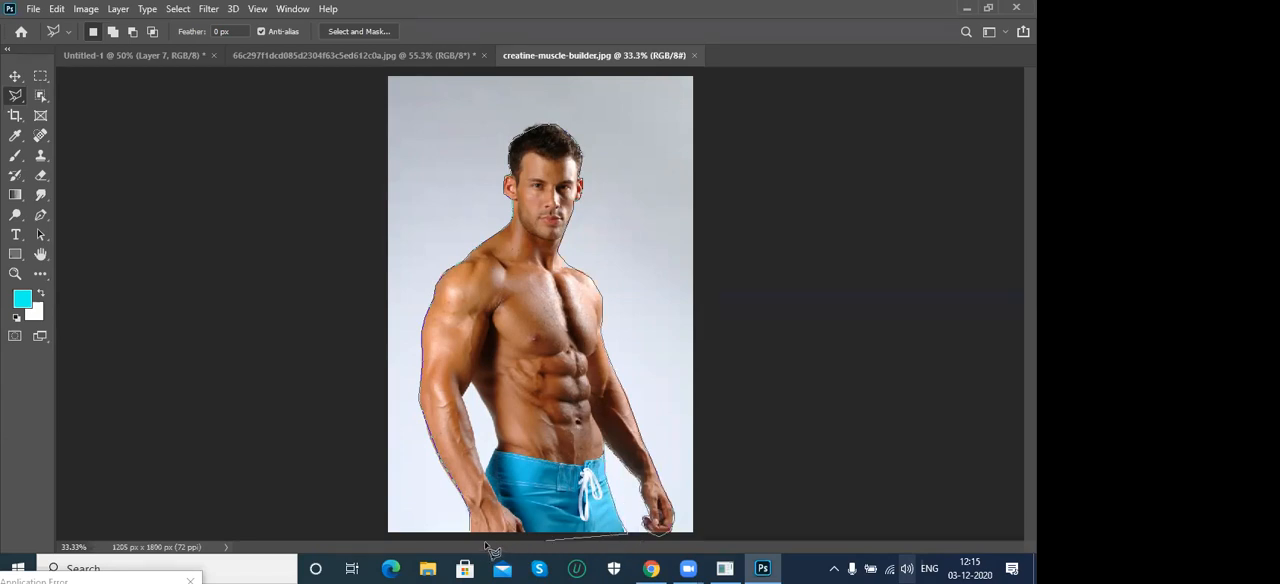
{"action": "key", "text": "Escape"}
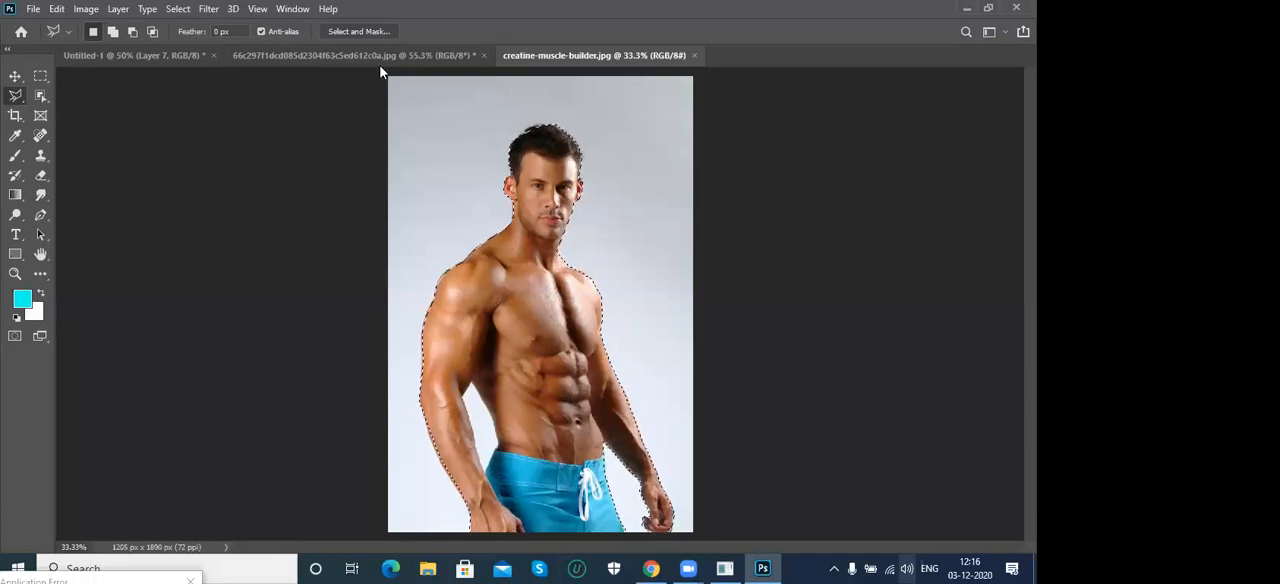
- Copy the selected muscular man into the Untitled-1 document and move the pasted cutout towards the empty lower part of the page
{"action": "left_click", "coordinate": [147, 54]}
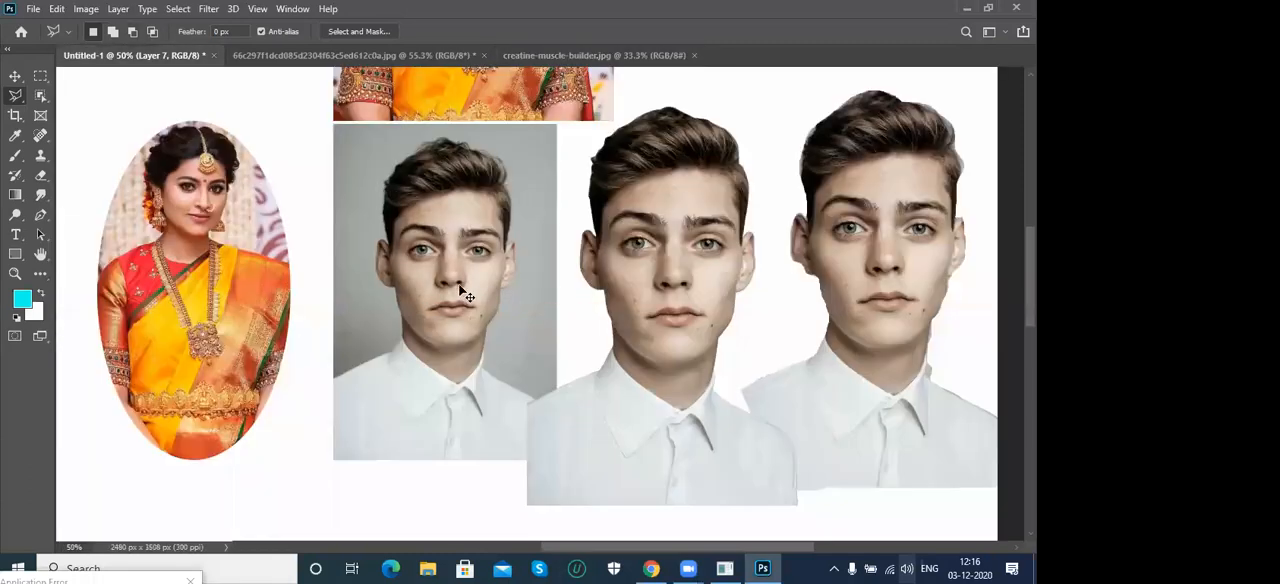
{"action": "key", "text": "ctrl+v"}
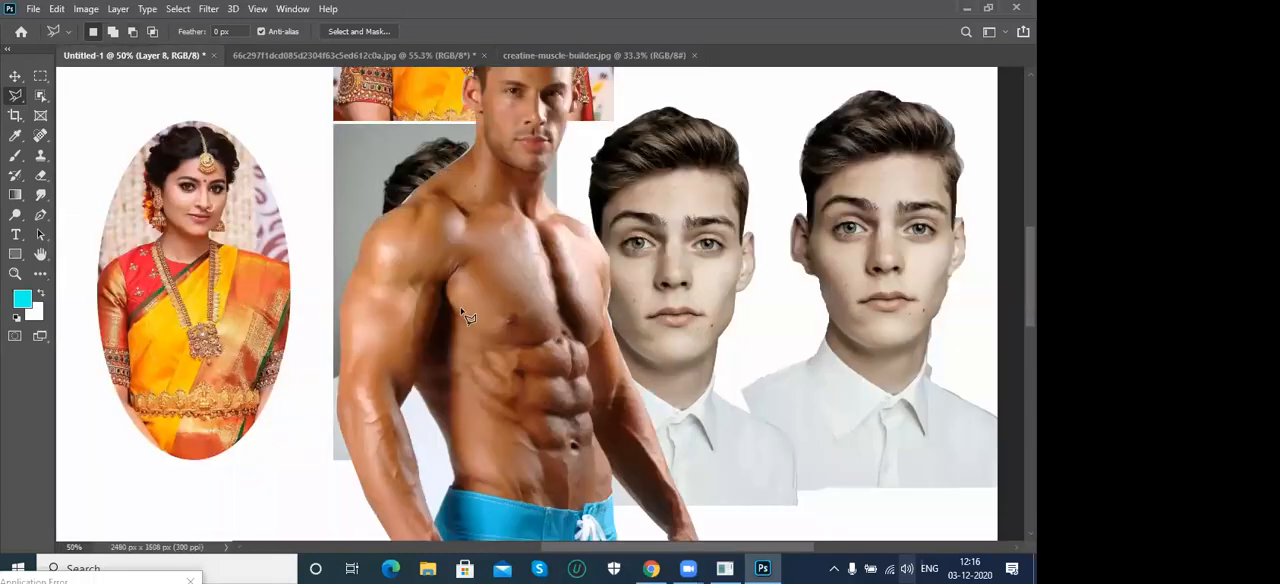
{"action": "left_click", "coordinate": [14, 78]}
{"action": "left_click_drag", "start_coordinate": [408, 263], "coordinate": [589, 87]}
{"action": "left_click_drag", "start_coordinate": [622, 176], "coordinate": [549, 111]}
{"action": "left_click_drag", "start_coordinate": [638, 203], "coordinate": [617, 330]}
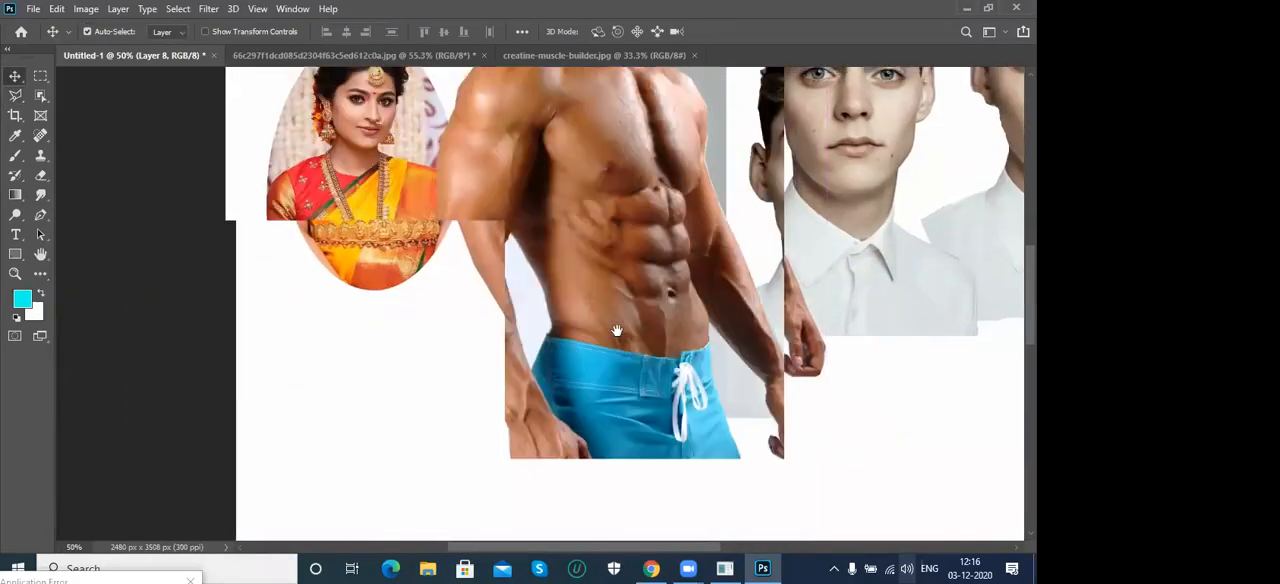
- Select the leftover background between the man's arm and waist with the Polygonal Lasso, delete it and deselect
{"action": "left_click", "coordinate": [15, 95]}
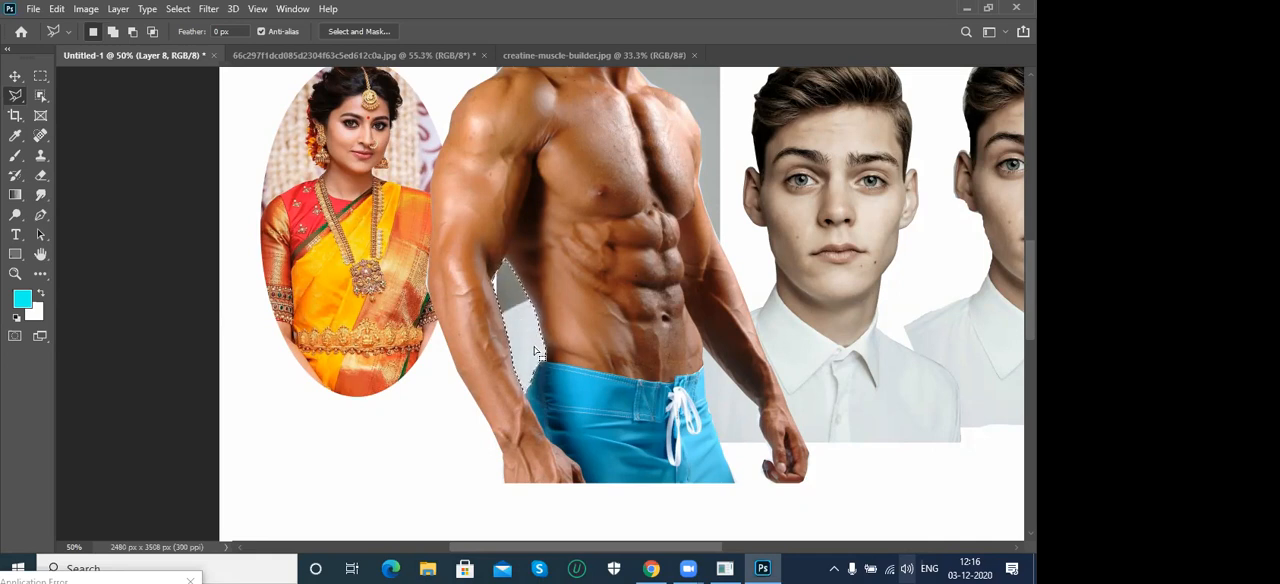
{"action": "key", "text": "ctrl+d"}
- Move the muscular man's cutout to the page's lower-left area, beneath the oval portrait of the woman
{"action": "key", "text": "v"}
{"action": "left_click_drag", "start_coordinate": [603, 142], "coordinate": [692, 277]}
{"action": "key", "text": "ctrl+0"}
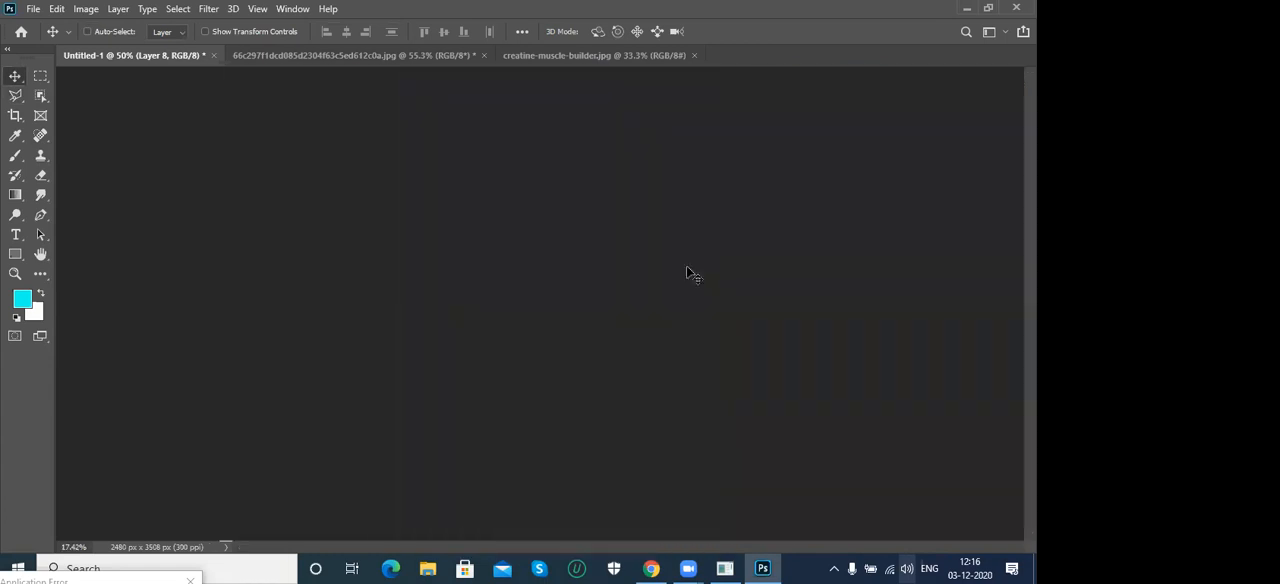
{"action": "left_click_drag", "start_coordinate": [509, 328], "coordinate": [442, 463]}
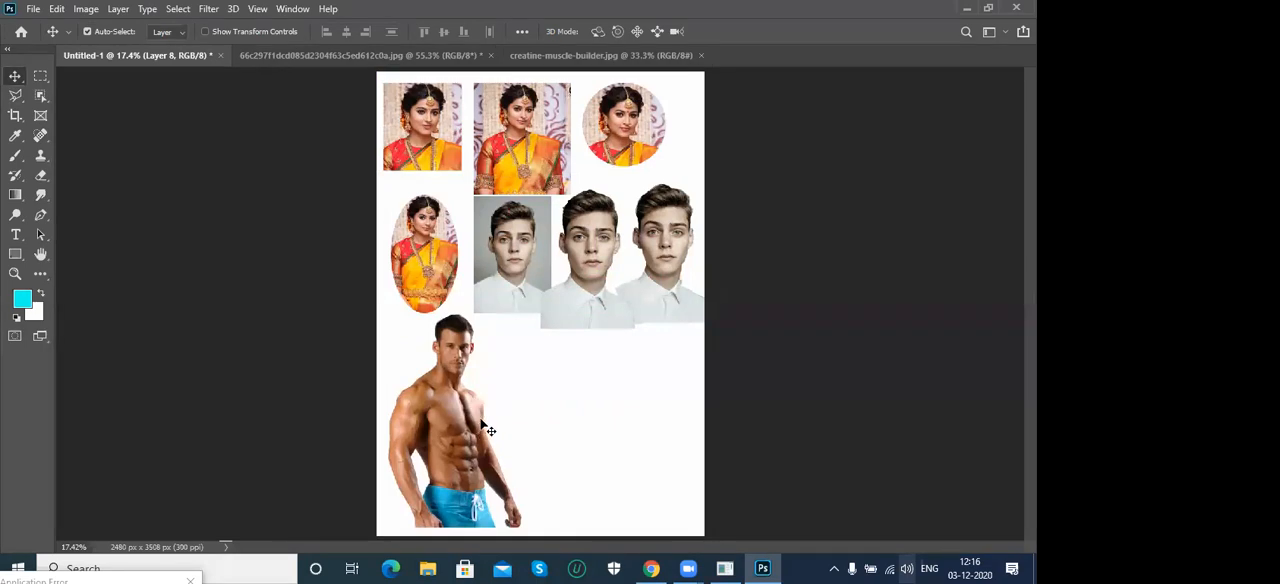
- Create a new International Paper A4 document, 210 x 297 mm at 300 pixels/inch in RGB Color with a white background
{"action": "left_click", "coordinate": [573, 55]}
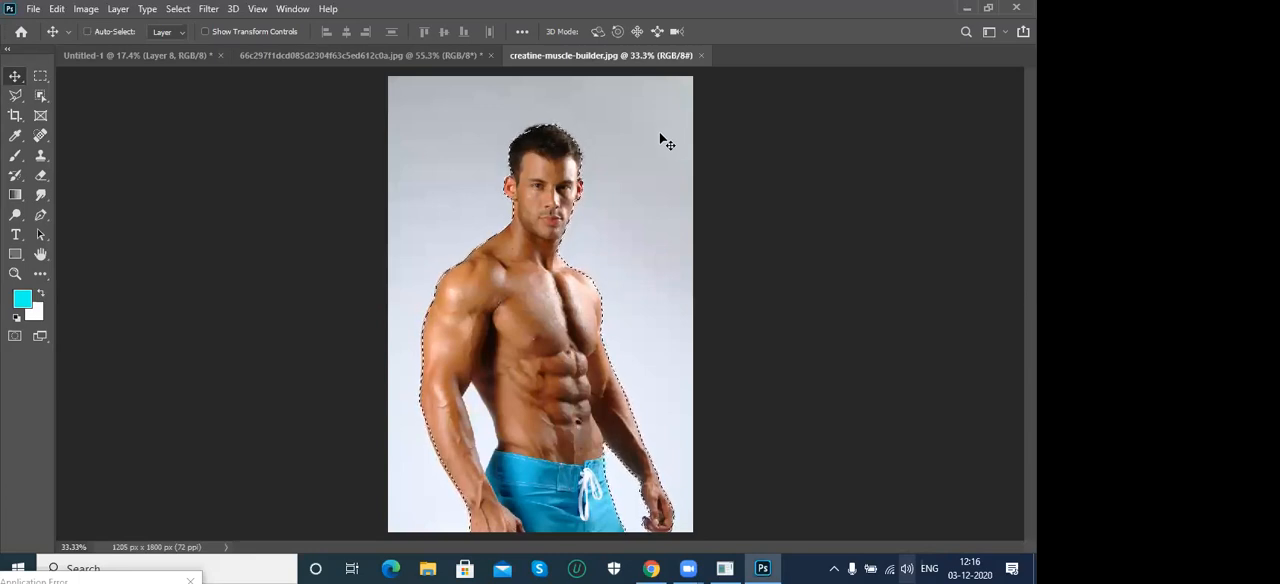
{"action": "key", "text": "ctrl+n"}
{"action": "left_click", "coordinate": [521, 198]}
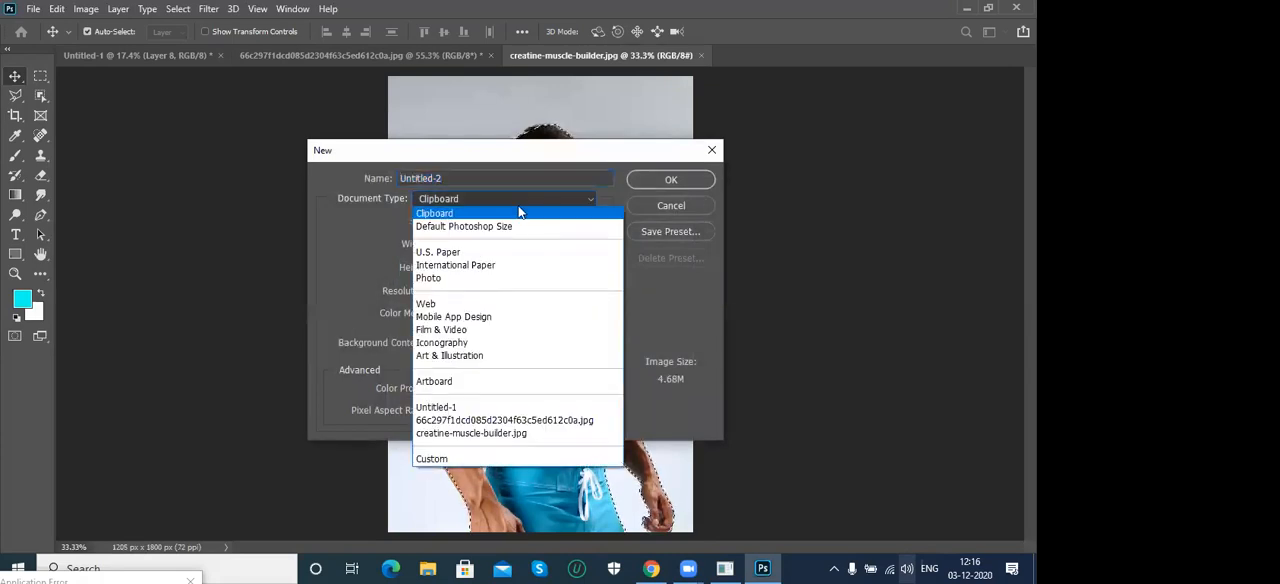
{"action": "left_click", "coordinate": [503, 265]}
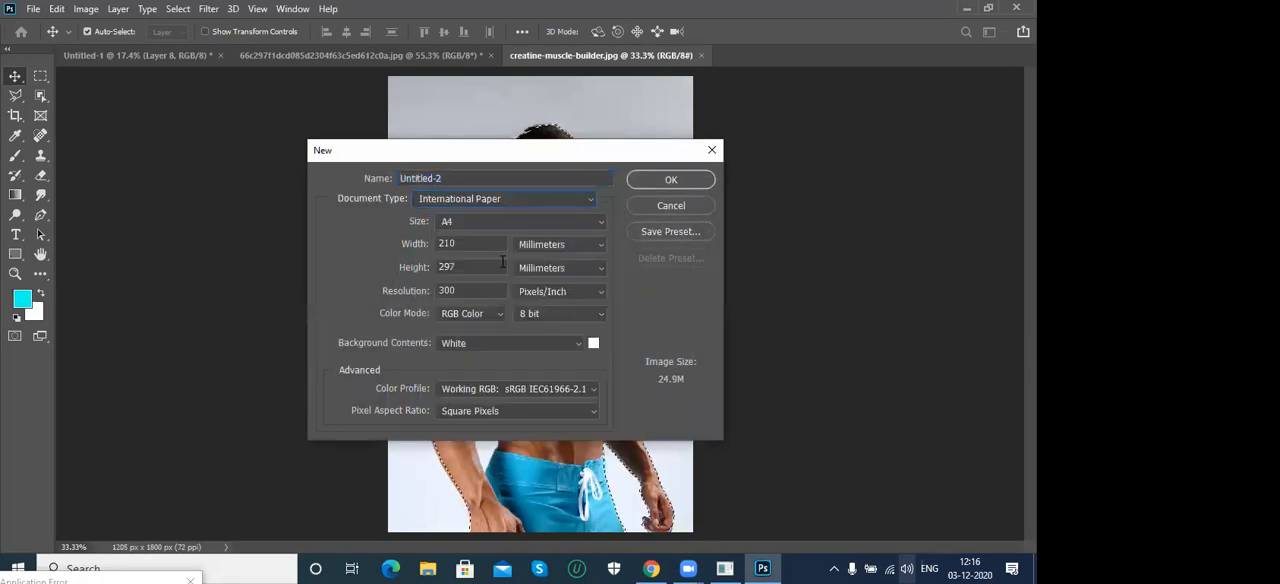
{"action": "left_click", "coordinate": [700, 180]}
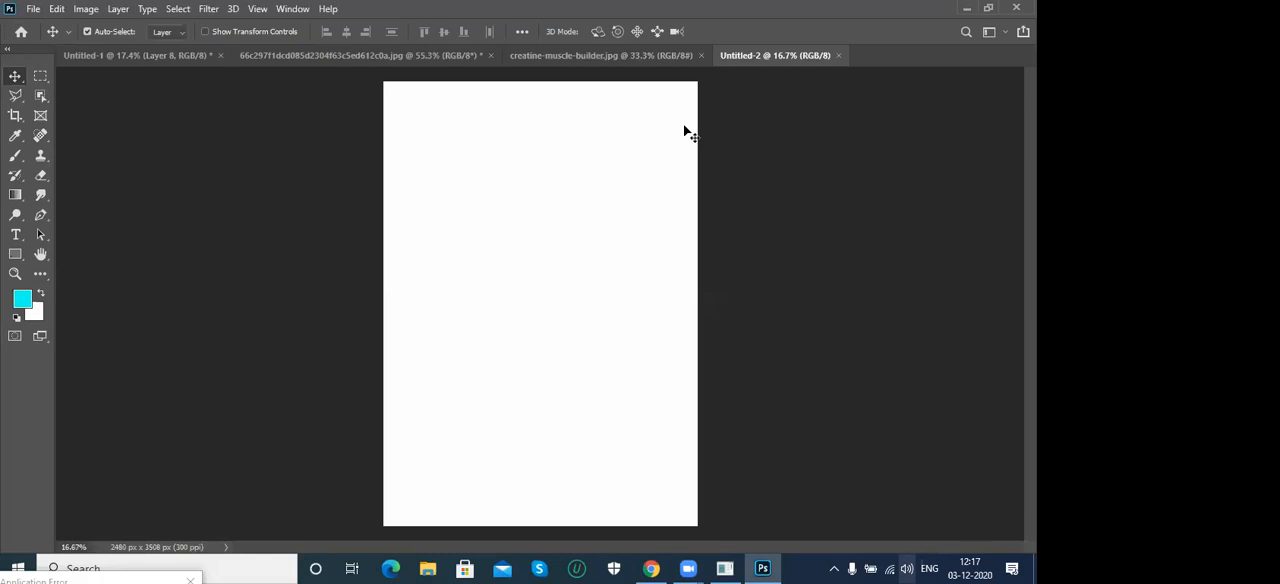
- Open the lake and boats image 1143632 from the Desktop folder
{"action": "key", "text": "ctrl+o"}
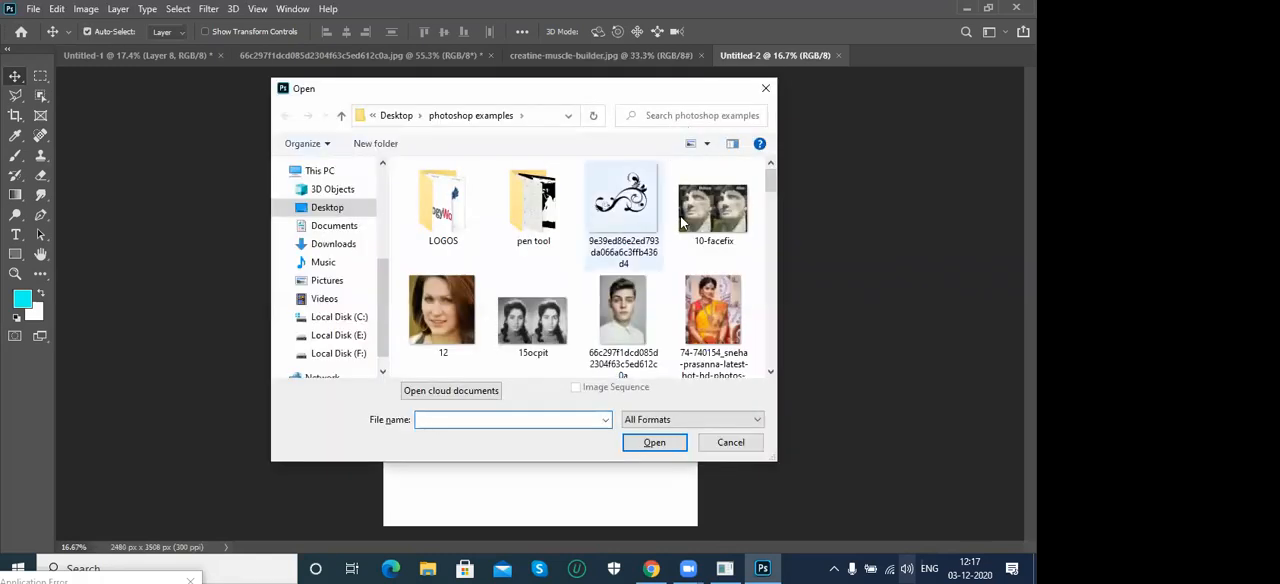
{"action": "scroll", "coordinate": [772, 201], "scroll_direction": "down", "scroll_amount": 5}
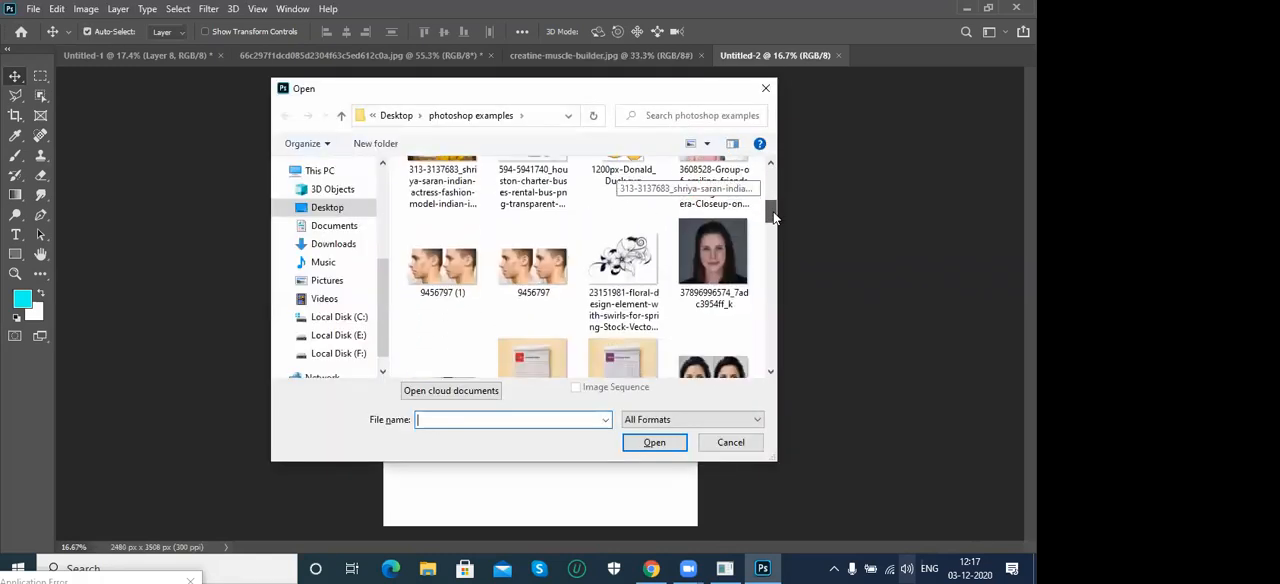
{"action": "left_click_drag", "start_coordinate": [772, 234], "coordinate": [768, 172]}
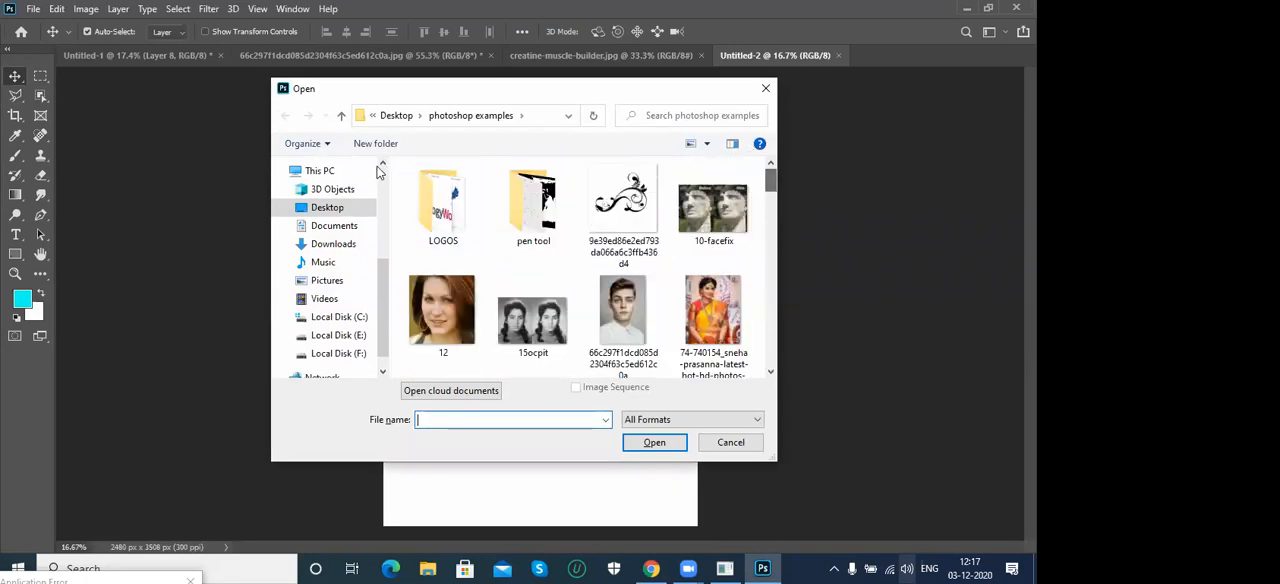
{"action": "left_click", "coordinate": [325, 210]}
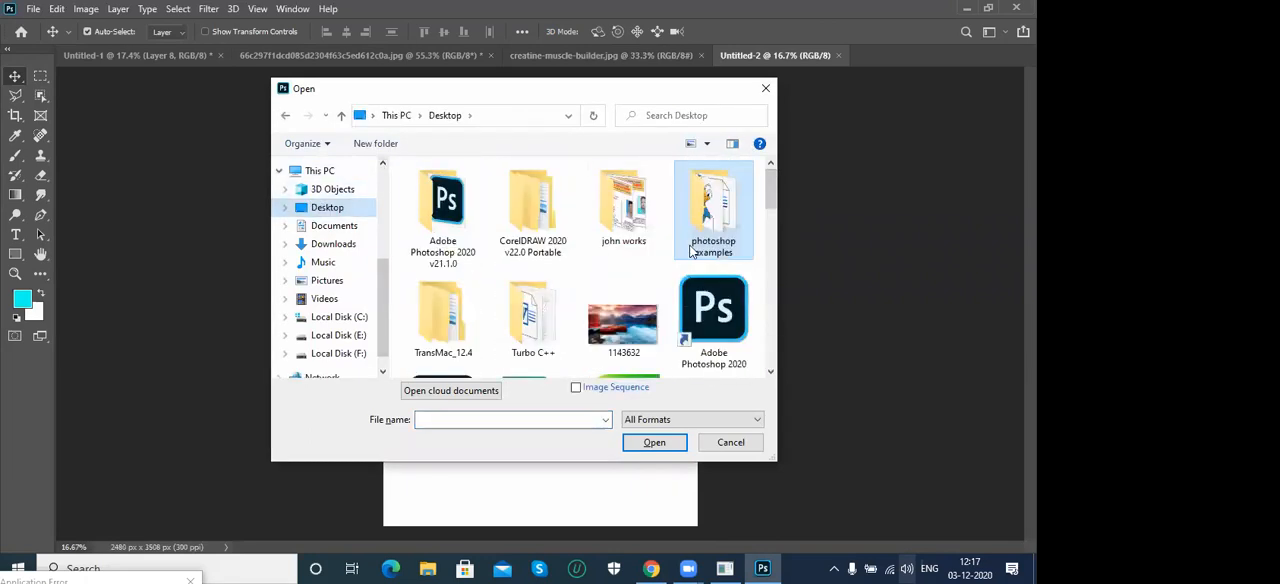
{"action": "double_click", "coordinate": [612, 330]}
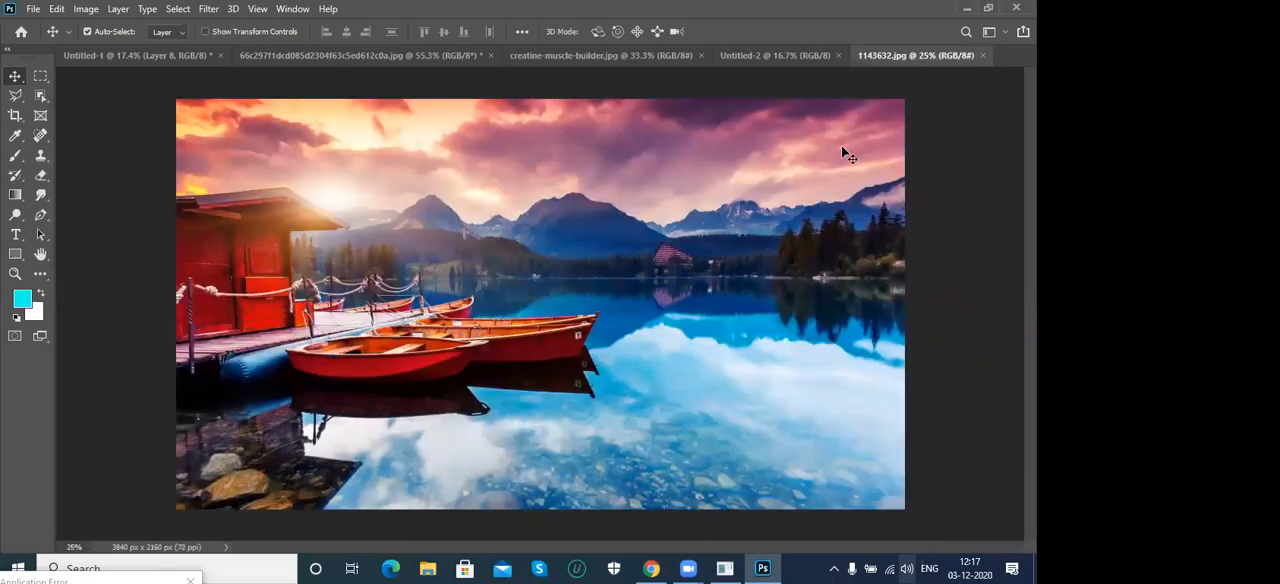
- Select a full-height rectangular section in the middle of the lake photo and copy it into the Untitled-2 document
{"action": "left_click", "coordinate": [40, 76]}
{"action": "left_click_drag", "start_coordinate": [330, 99], "coordinate": [727, 508]}
{"action": "left_click_drag", "start_coordinate": [727, 514], "coordinate": [727, 513]}
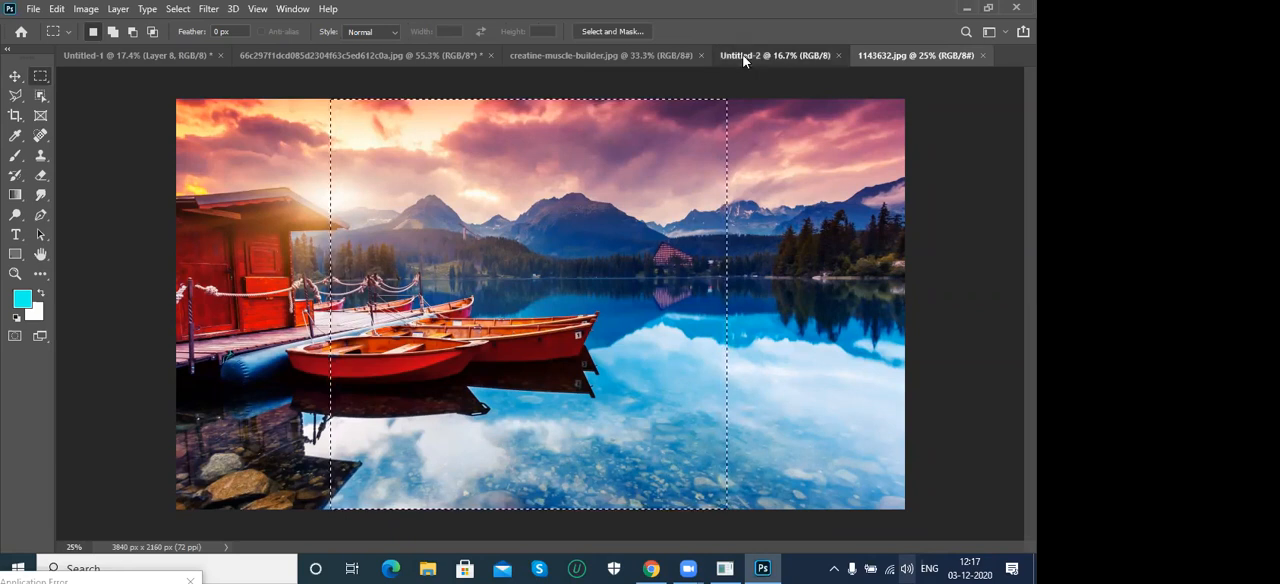
{"action": "left_click", "coordinate": [775, 55]}
{"action": "key", "text": "ctrl+v"}
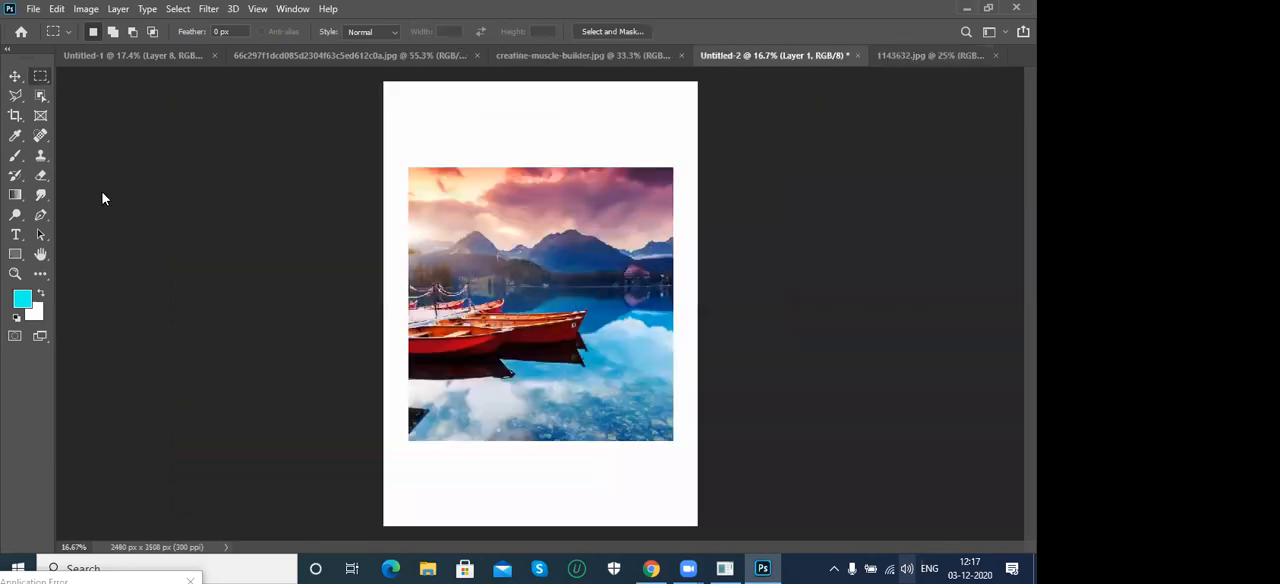
- Scale the pasted lake image to about 180% and position it so that it covers the whole A4 page
{"action": "left_click", "coordinate": [15, 76]}
{"action": "left_click_drag", "start_coordinate": [505, 217], "coordinate": [470, 170]}
{"action": "key", "text": "ctrl+t"}
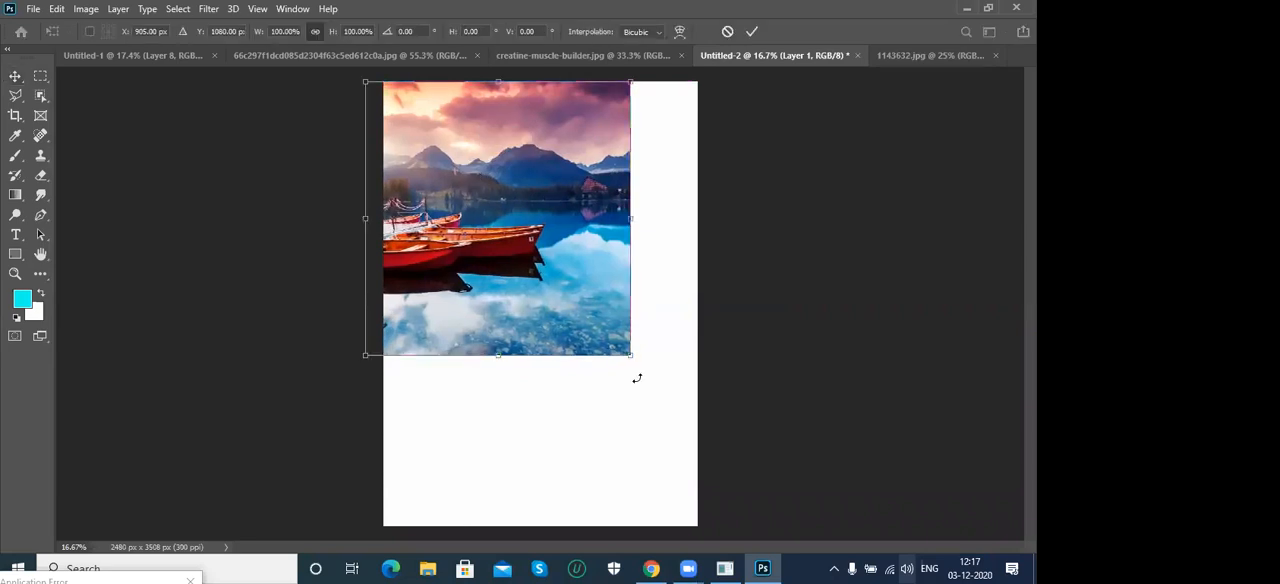
{"action": "left_click_drag", "start_coordinate": [625, 349], "coordinate": [841, 540]}
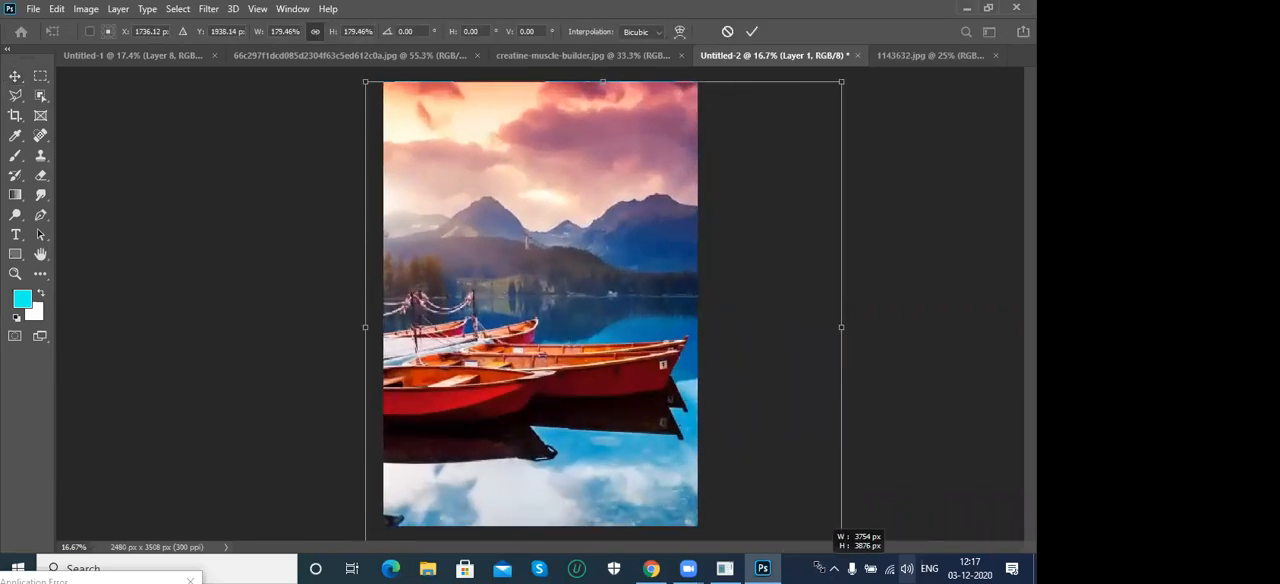
{"action": "left_click_drag", "start_coordinate": [571, 381], "coordinate": [556, 360]}
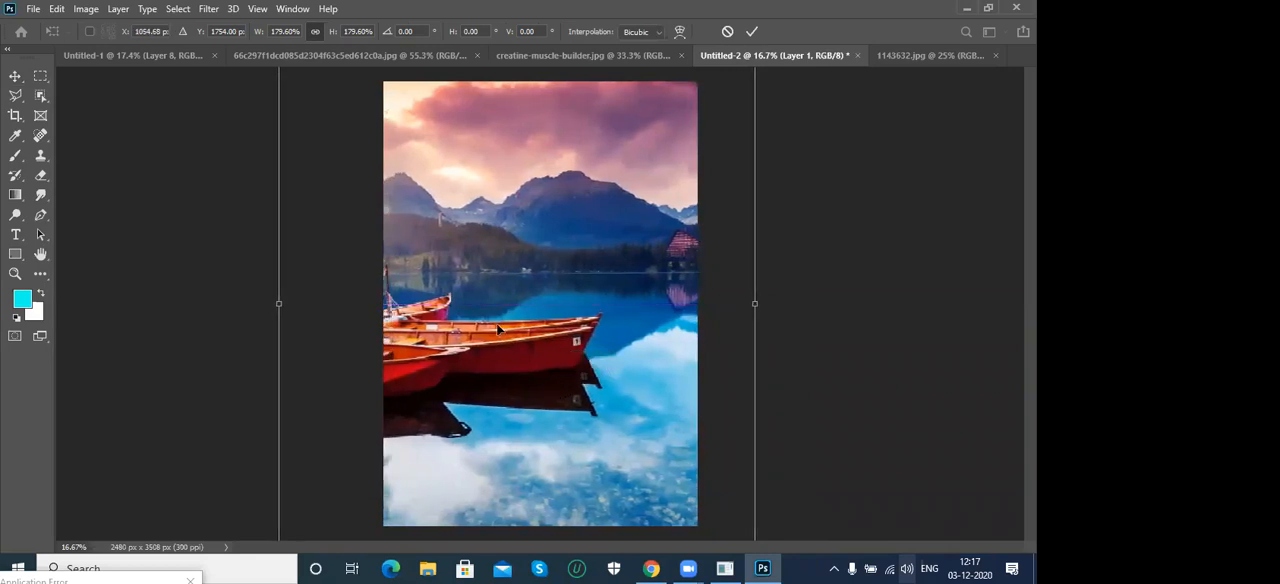
{"action": "left_click_drag", "start_coordinate": [515, 234], "coordinate": [512, 221]}
{"action": "key", "text": "Return"}
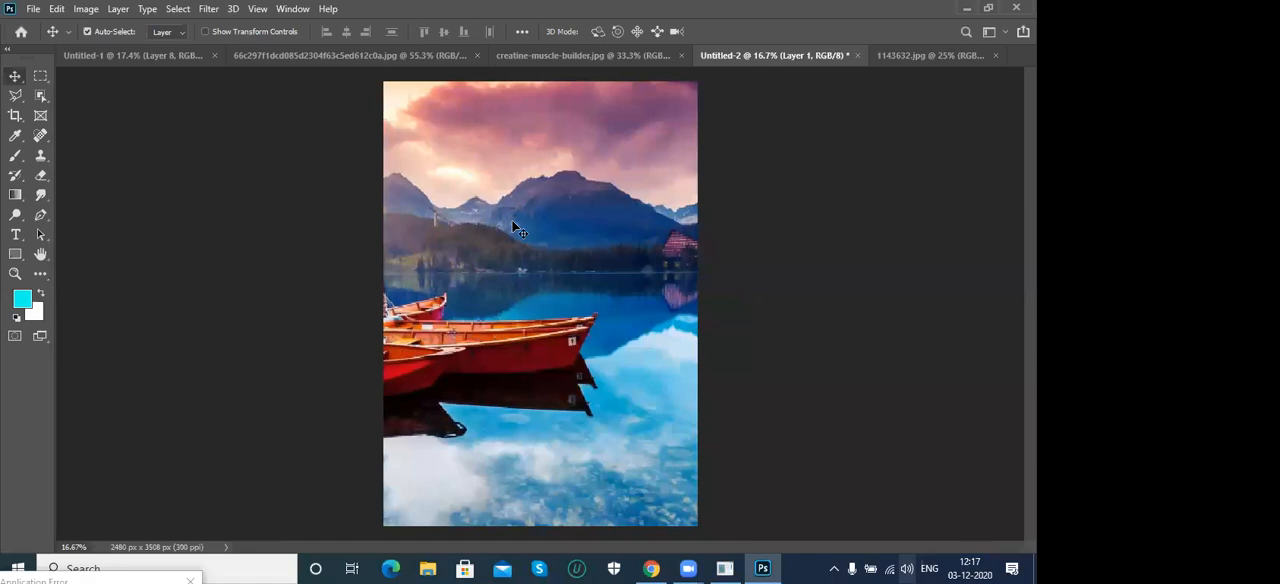
{"action": "left_click_drag", "start_coordinate": [448, 206], "coordinate": [482, 234]}
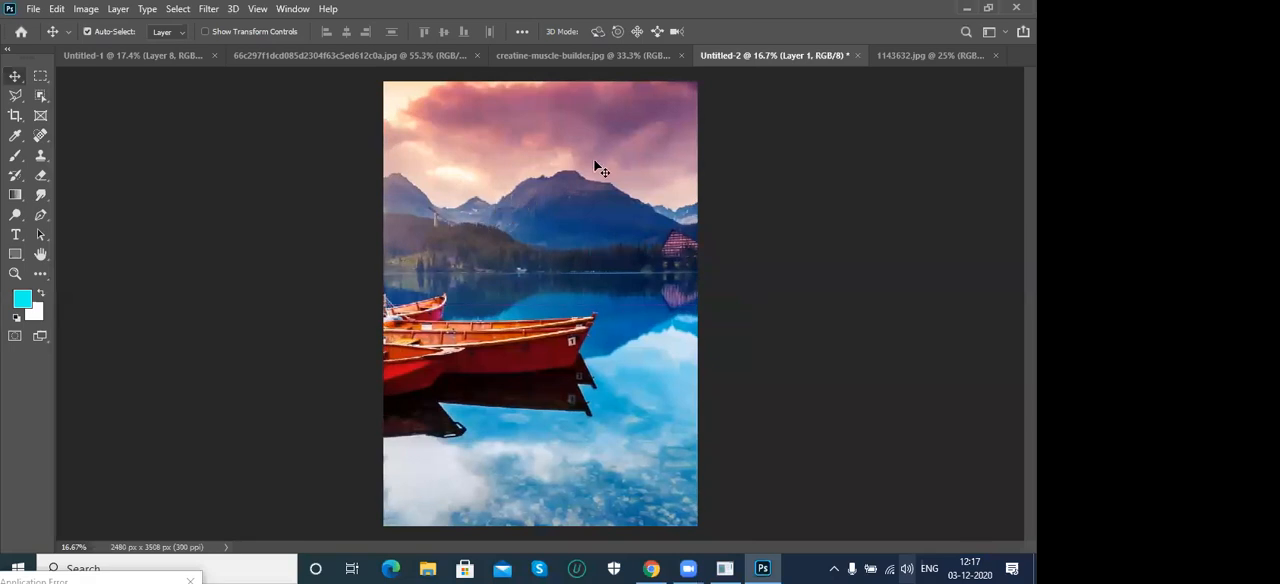
- Copy the selected muscular man into the Untitled-2 document and move the cutout to the page's bottom centre, in front of the boats
{"action": "left_click", "coordinate": [535, 57]}
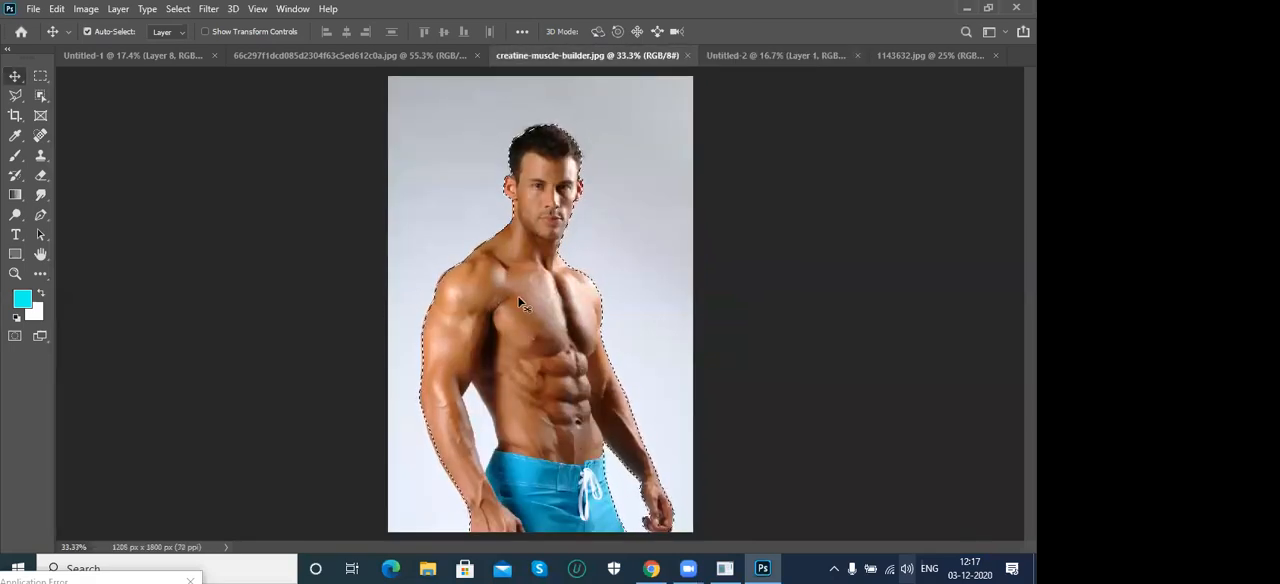
{"action": "left_click", "coordinate": [802, 57]}
{"action": "key", "text": "ctrl+v"}
{"action": "left_click_drag", "start_coordinate": [577, 296], "coordinate": [533, 466]}
- Close the 1143632.jpg image and the grey-background portrait photo, discarding the portrait's changes
{"action": "left_click", "coordinate": [290, 56]}
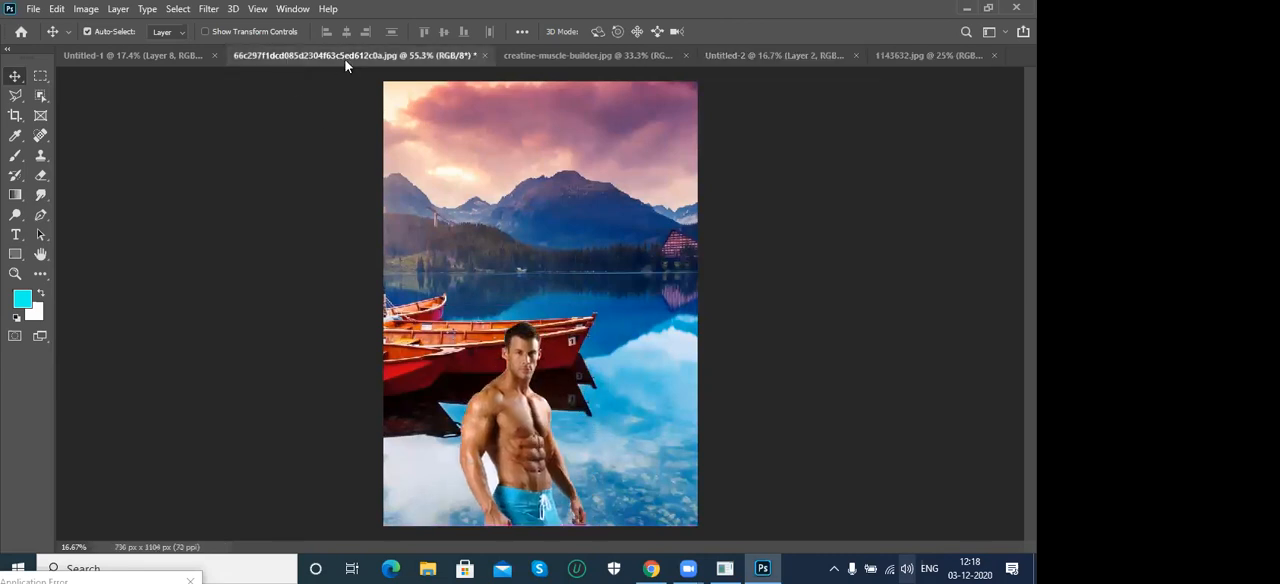
{"action": "left_click", "coordinate": [550, 58]}
{"action": "left_click", "coordinate": [735, 49]}
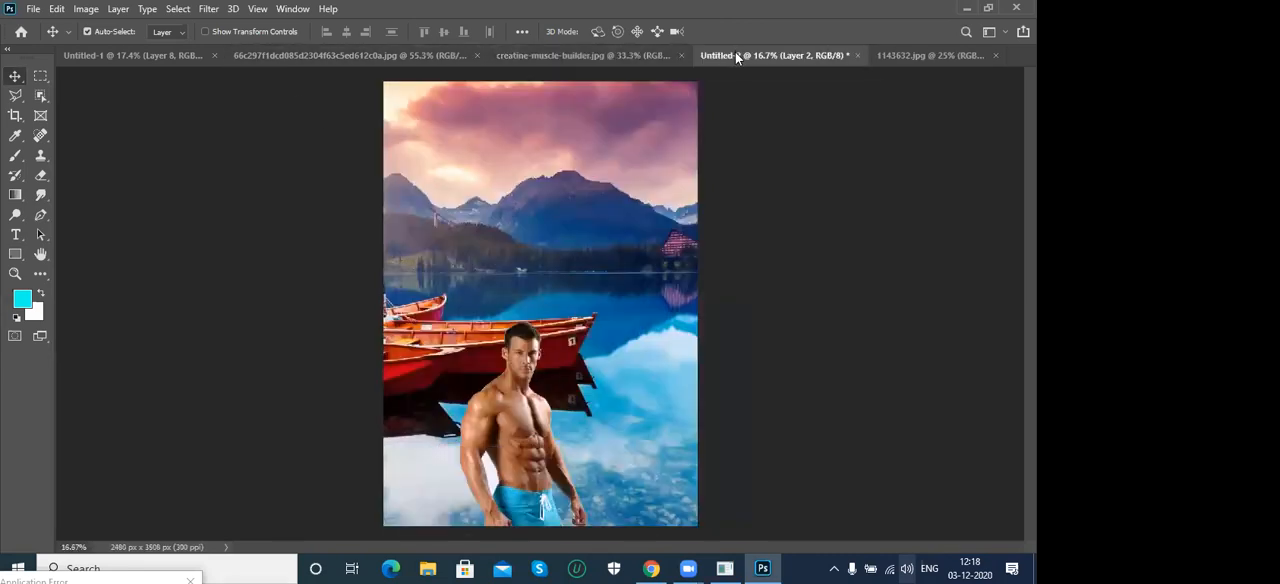
{"action": "left_click", "coordinate": [902, 56]}
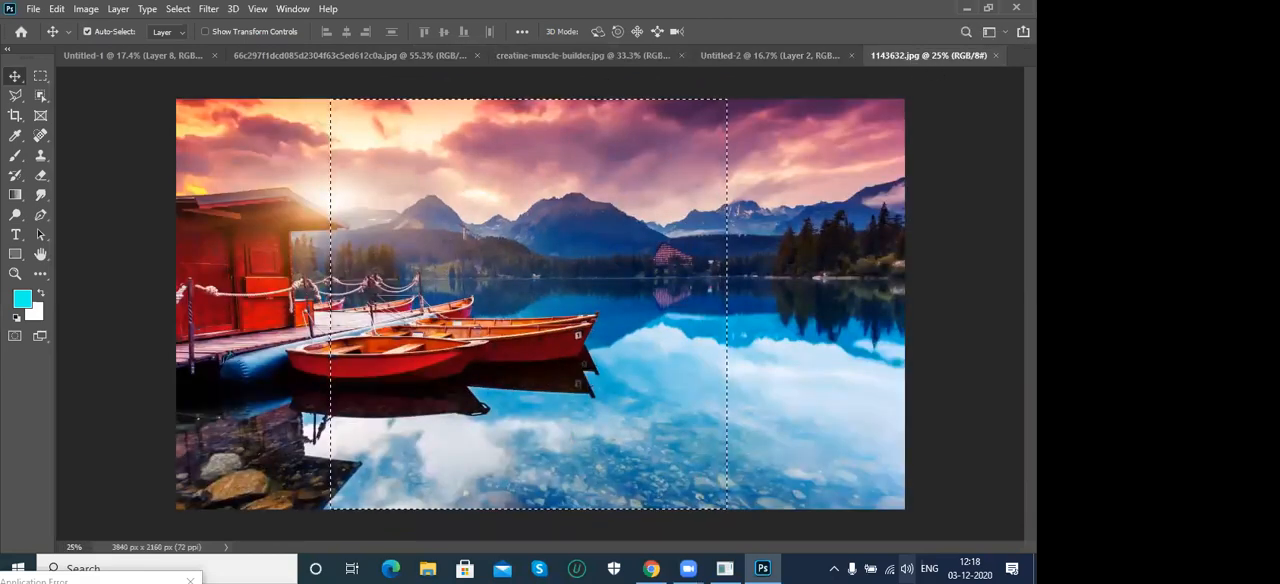
{"action": "left_click", "coordinate": [995, 58]}
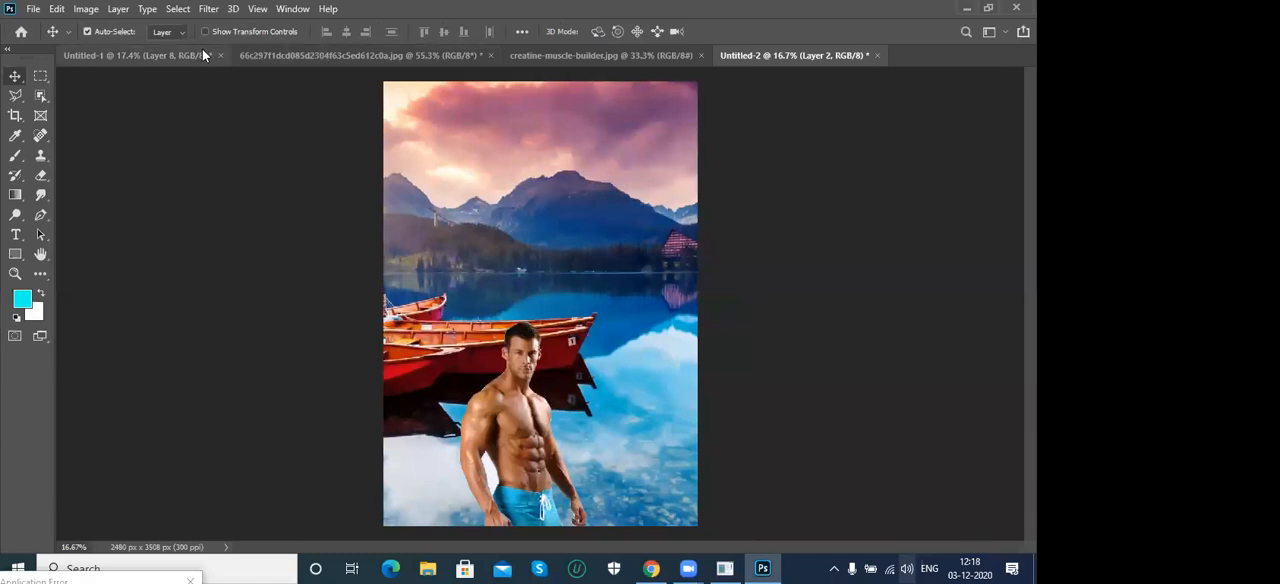
{"action": "left_click", "coordinate": [268, 48]}
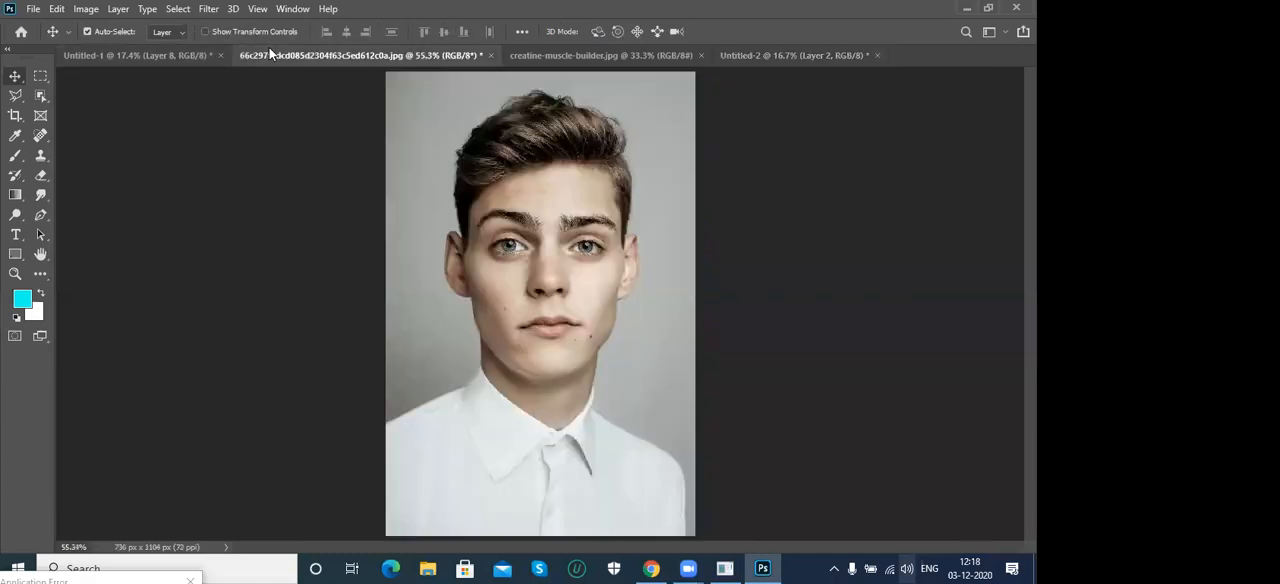
{"action": "left_click", "coordinate": [490, 55]}
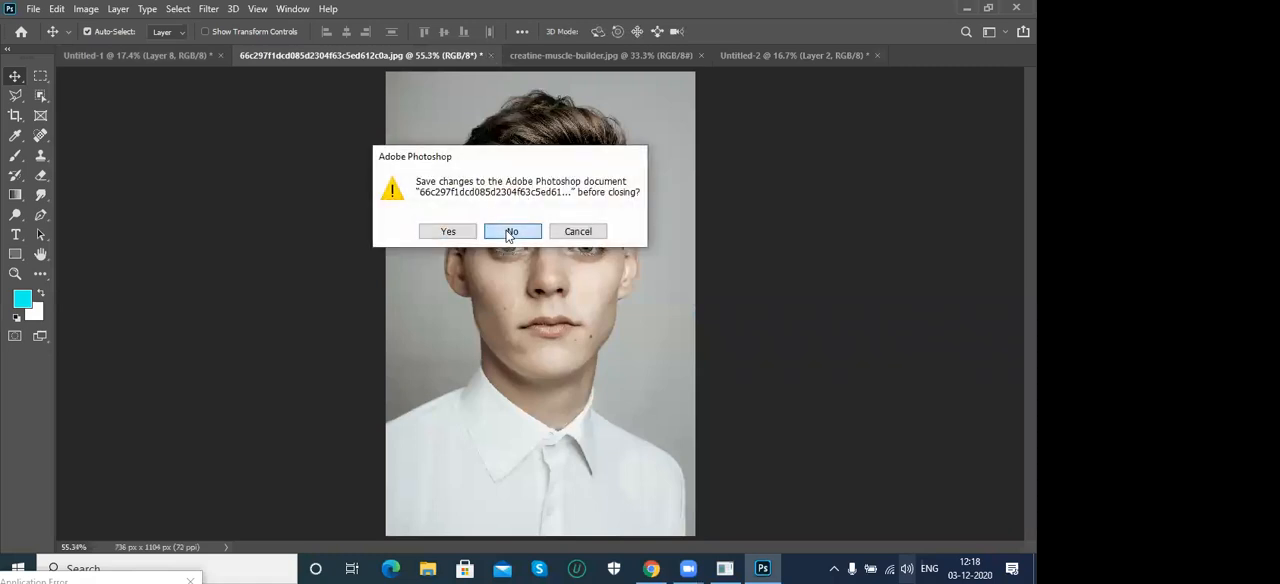
{"action": "left_click", "coordinate": [510, 232]}
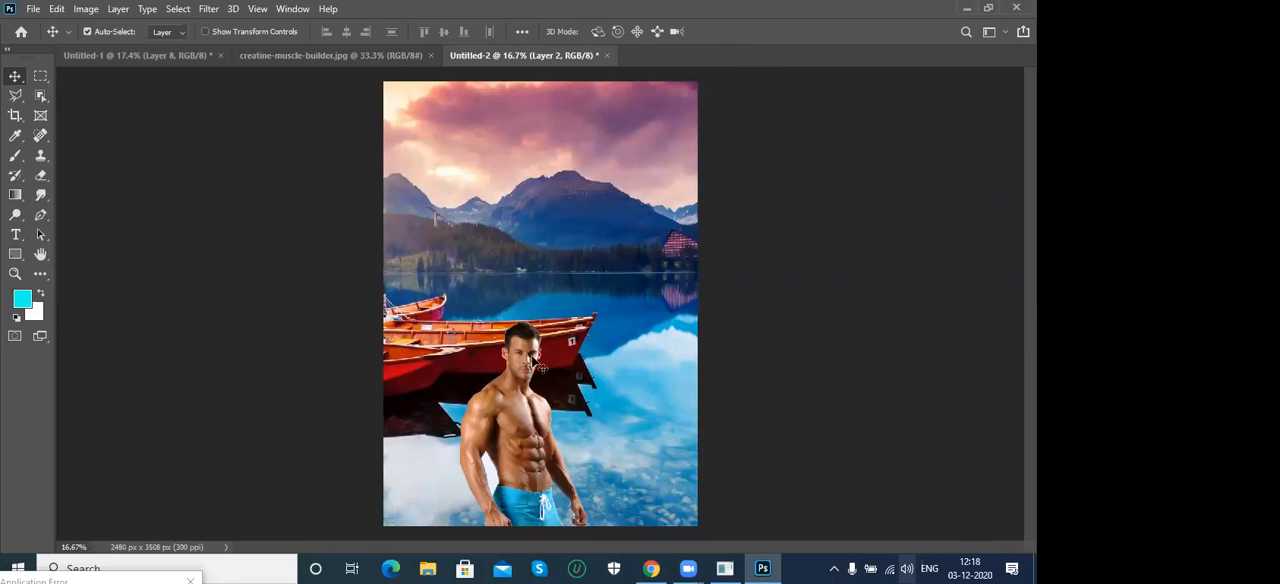
- Scale the muscular man cutout to about 207% so that he fills most of the page height, in front of the lake
{"action": "key", "text": "ctrl+t"}
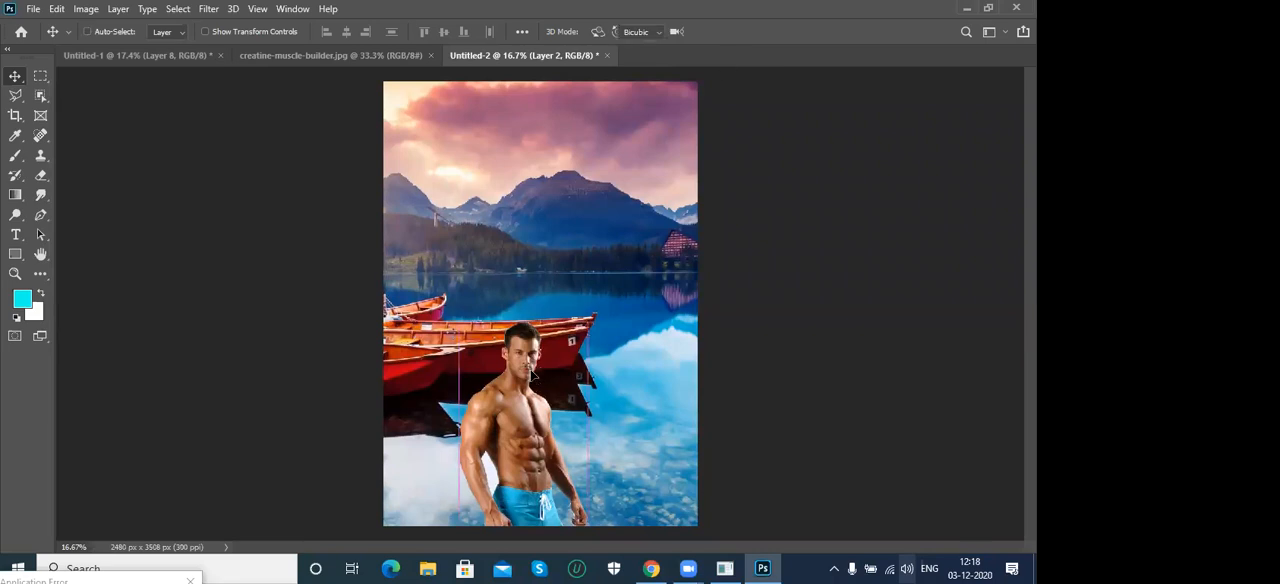
{"action": "left_click_drag", "start_coordinate": [587, 322], "coordinate": [690, 92]}
{"action": "left_click_drag", "start_coordinate": [586, 270], "coordinate": [548, 282]}
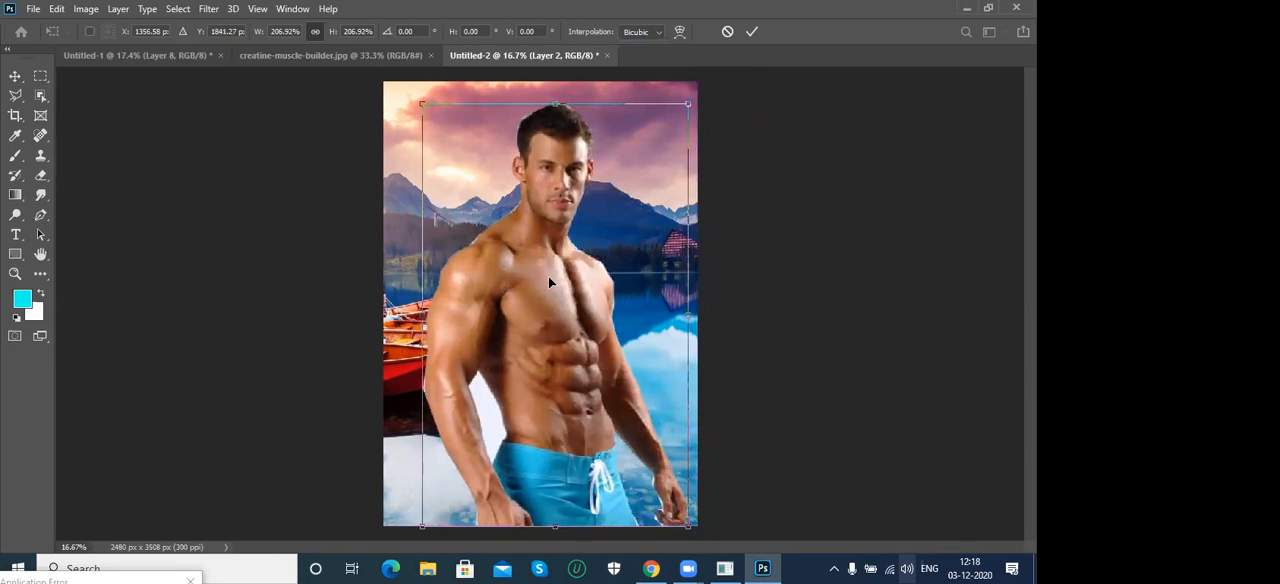
{"action": "key", "text": "Return"}
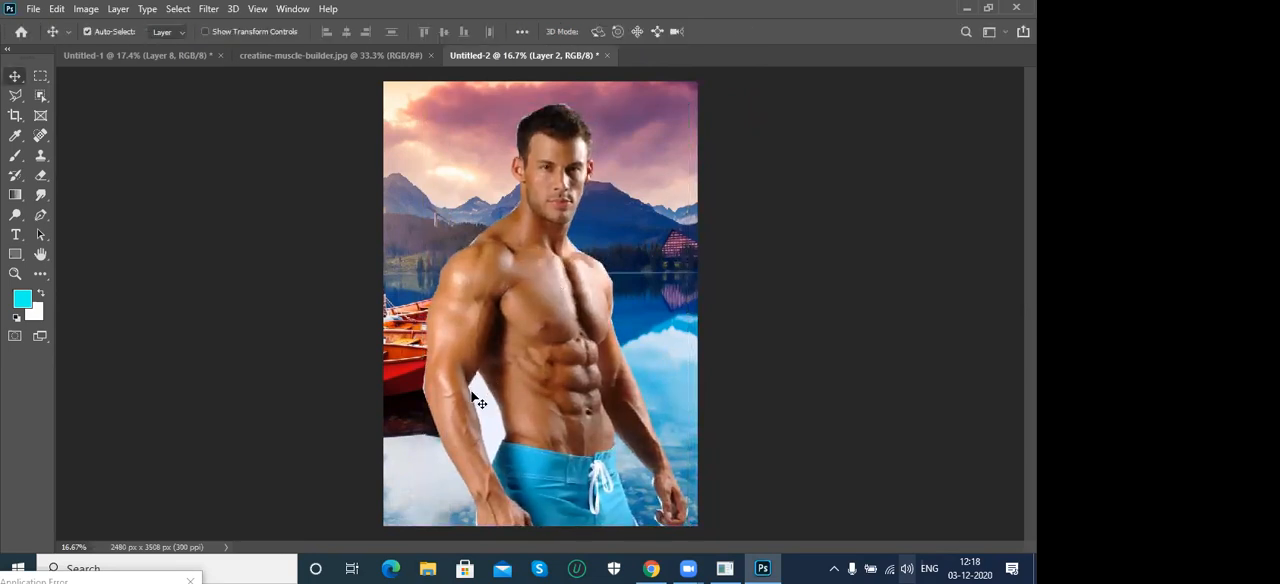
- Zoom in to 50% on the white gap between the man's arm and waist and activate the Polygonal Lasso
{"action": "key", "text": "ctrl+plus"}
{"action": "key", "text": "ctrl+plus"}
{"action": "key", "text": "ctrl+plus"}
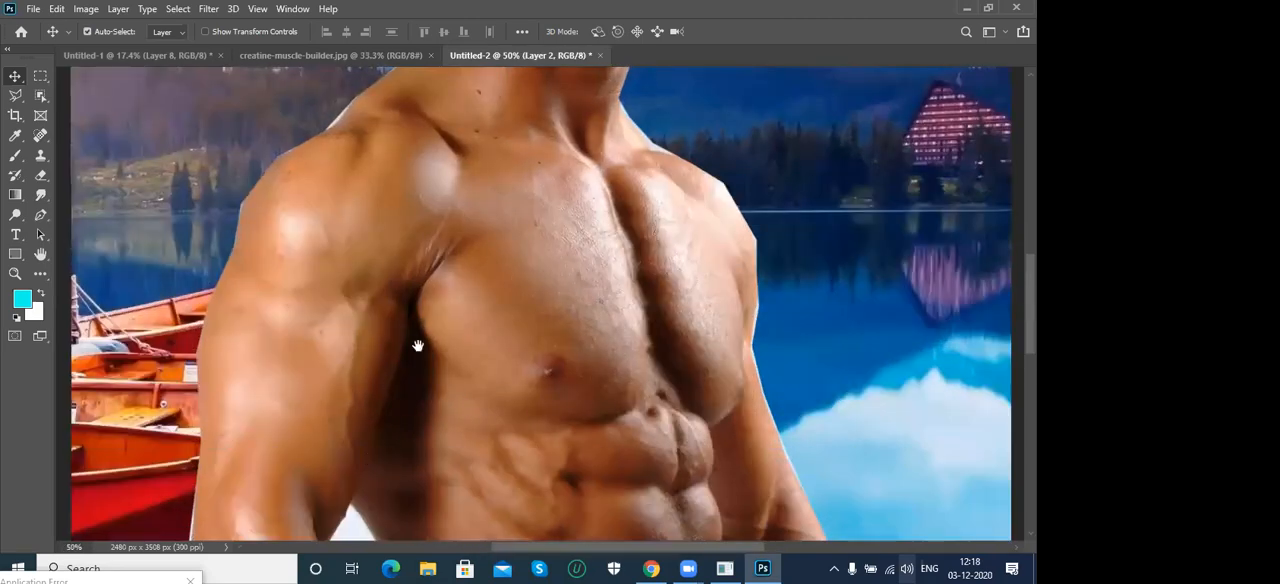
{"action": "left_click_drag", "start_coordinate": [418, 345], "coordinate": [457, 177]}
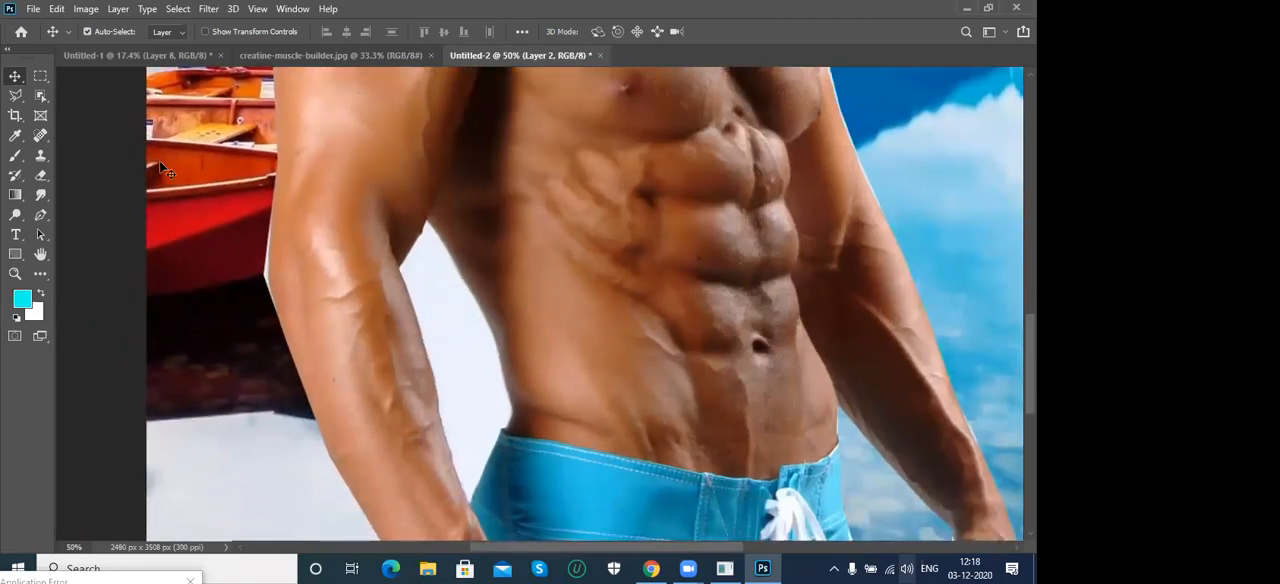
{"action": "left_click", "coordinate": [18, 98]}
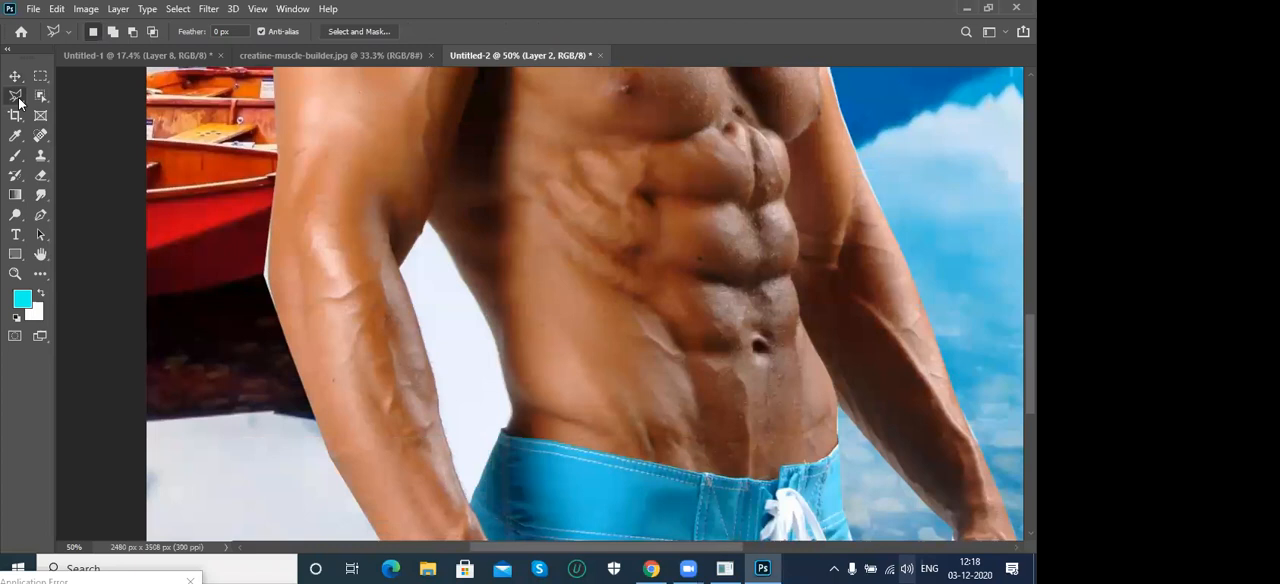
- Try switching between the Move, Marquee and Lasso tools and cycling through their variants
{"action": "left_click", "coordinate": [18, 101]}
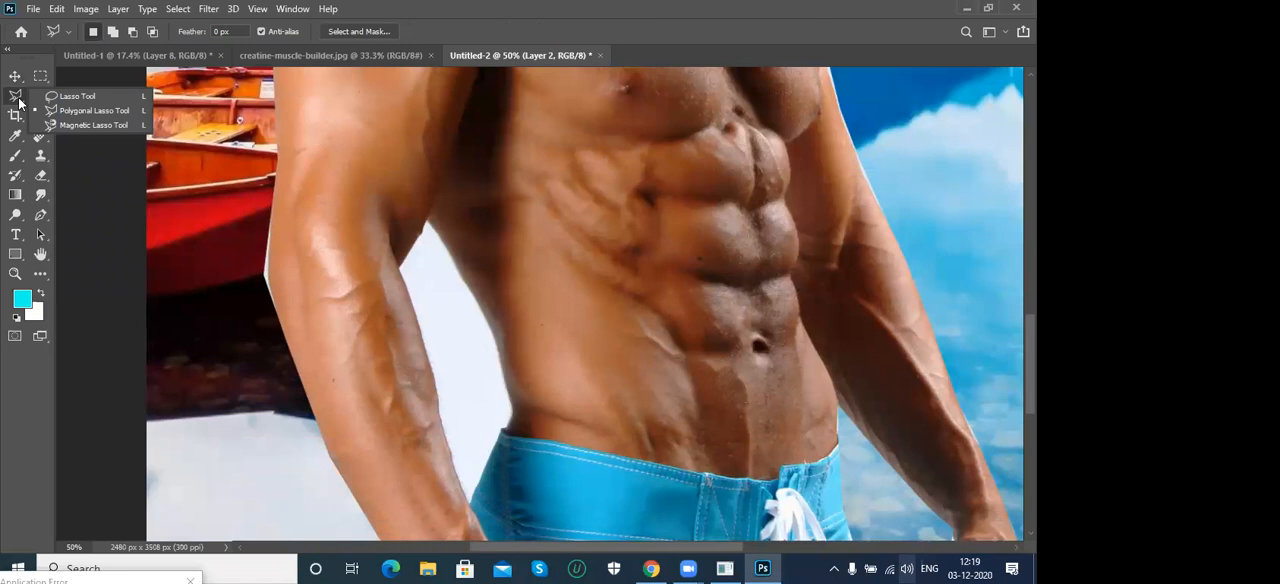
{"action": "left_click", "coordinate": [82, 96]}
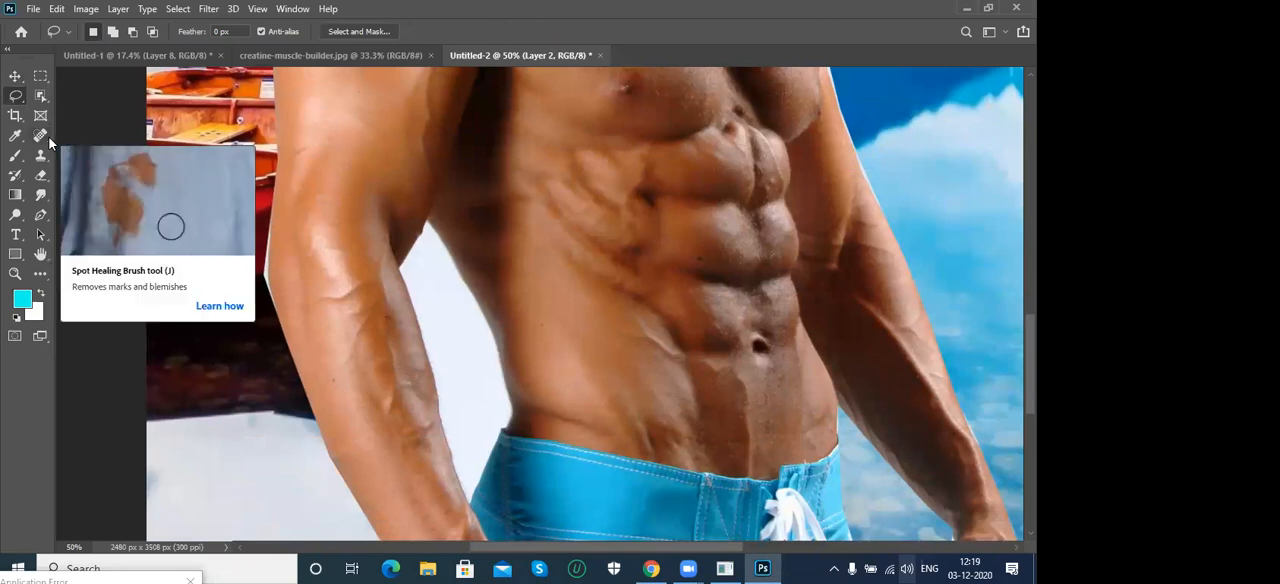
{"action": "key", "text": "v"}
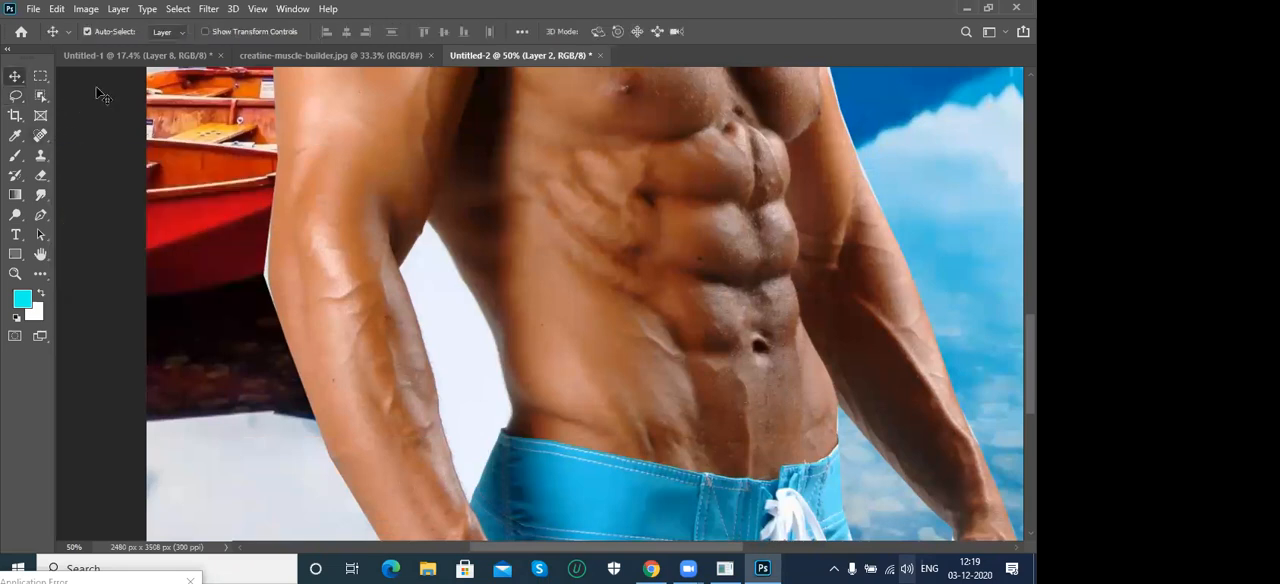
{"action": "key", "text": "m"}
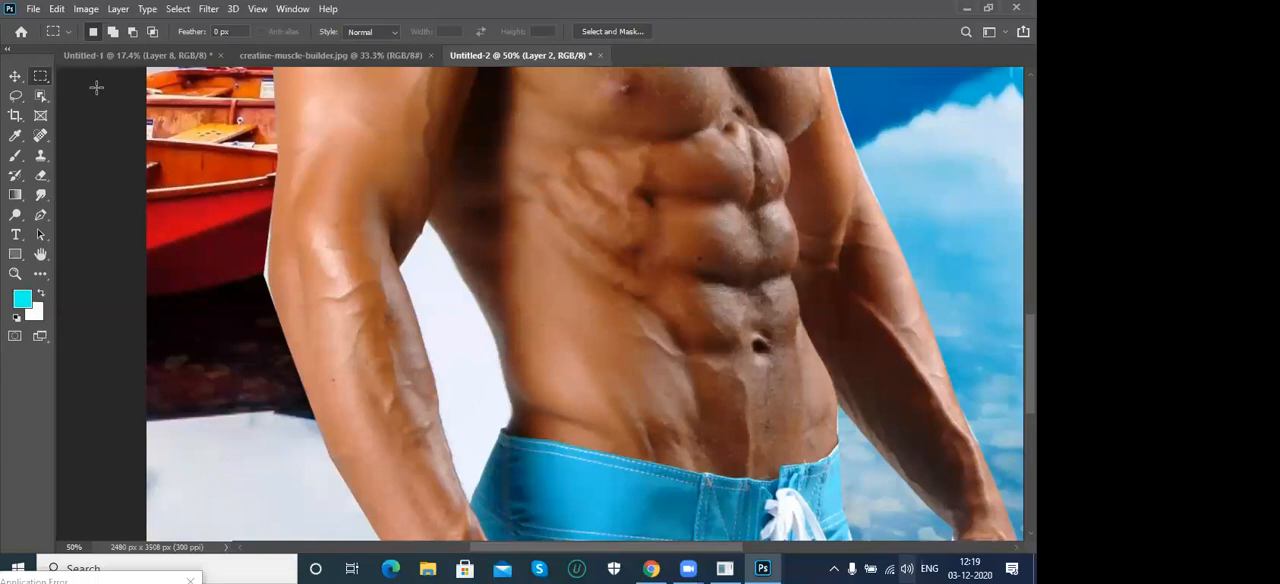
{"action": "key", "text": "shift+m"}
{"action": "key", "text": "l"}
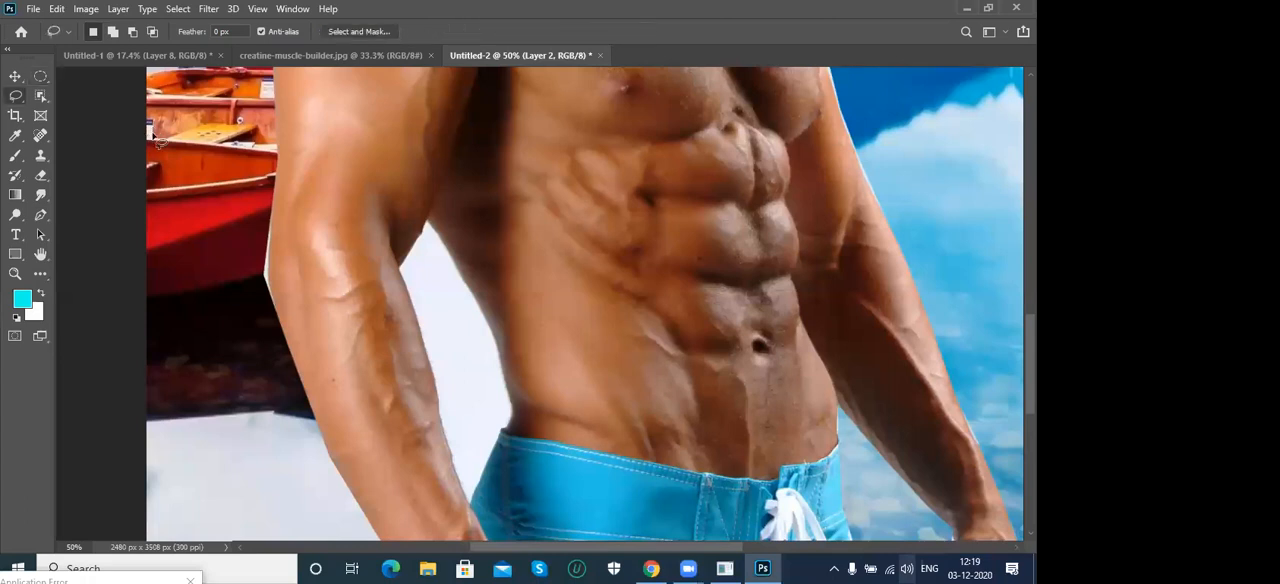
{"action": "key", "text": "shift+l"}
{"action": "key", "text": "shift+l"}
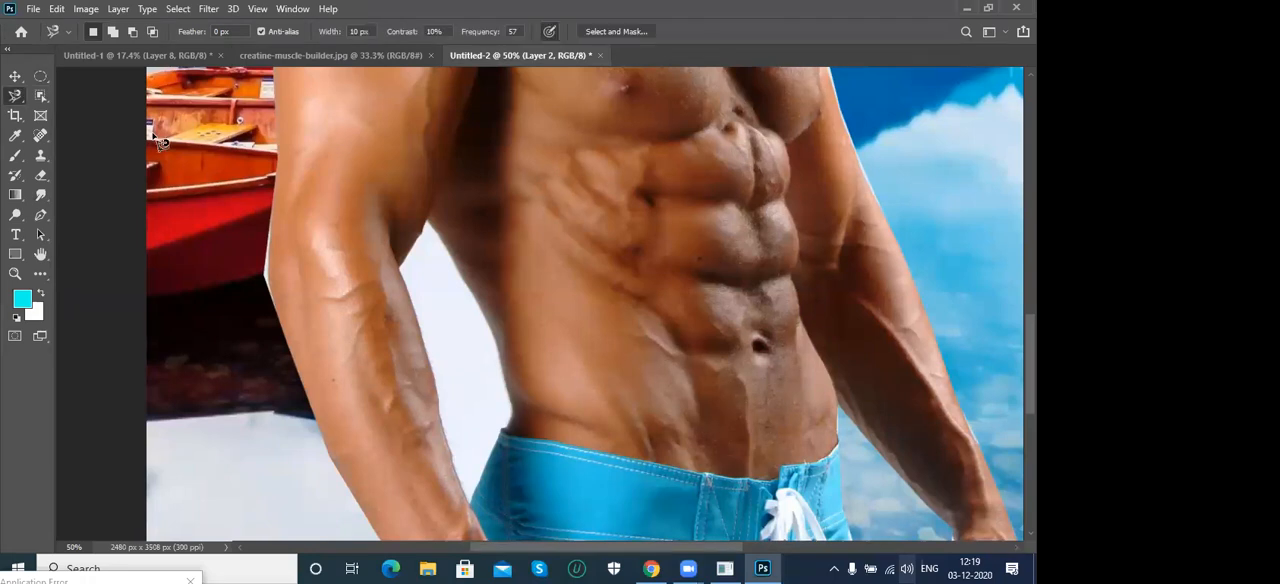
{"action": "key", "text": "shift+l"}
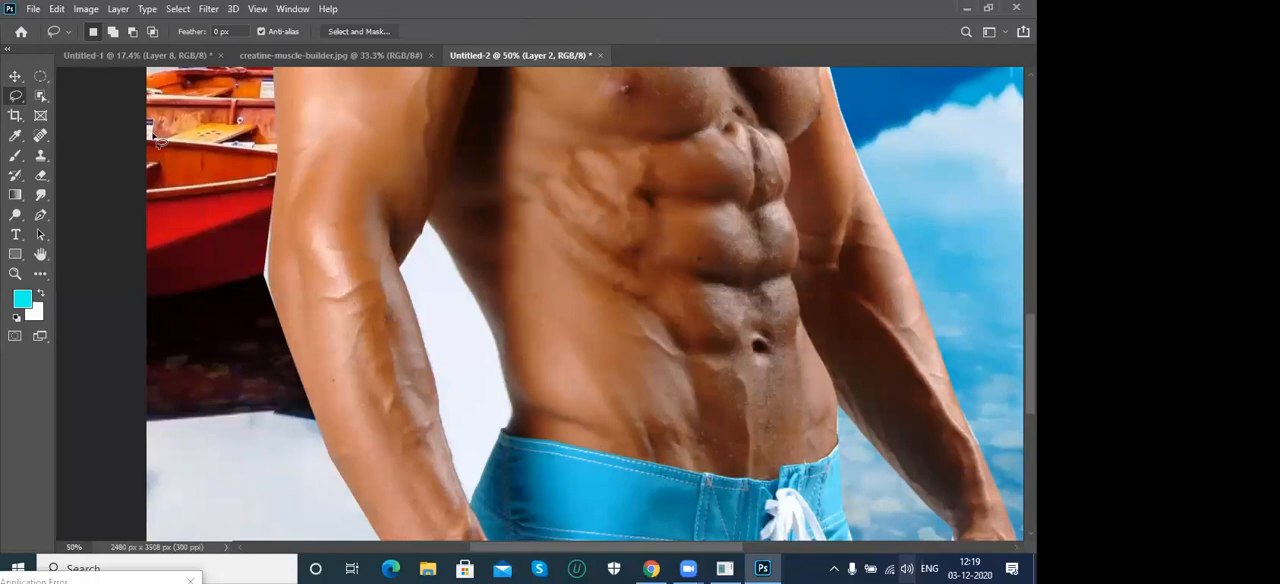
- Outline the leftover white area between the man's arm and waist with the Polygonal Lasso, delete it, and clear the selection
{"action": "key", "text": "shift+l"}
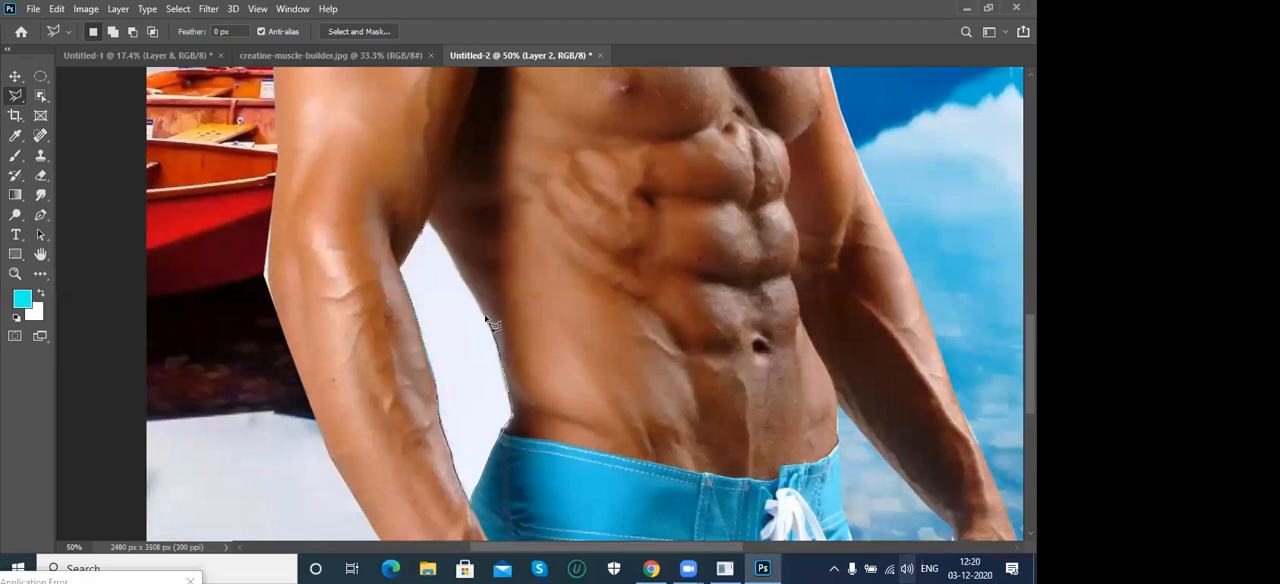
{"action": "double_click", "coordinate": [436, 232]}
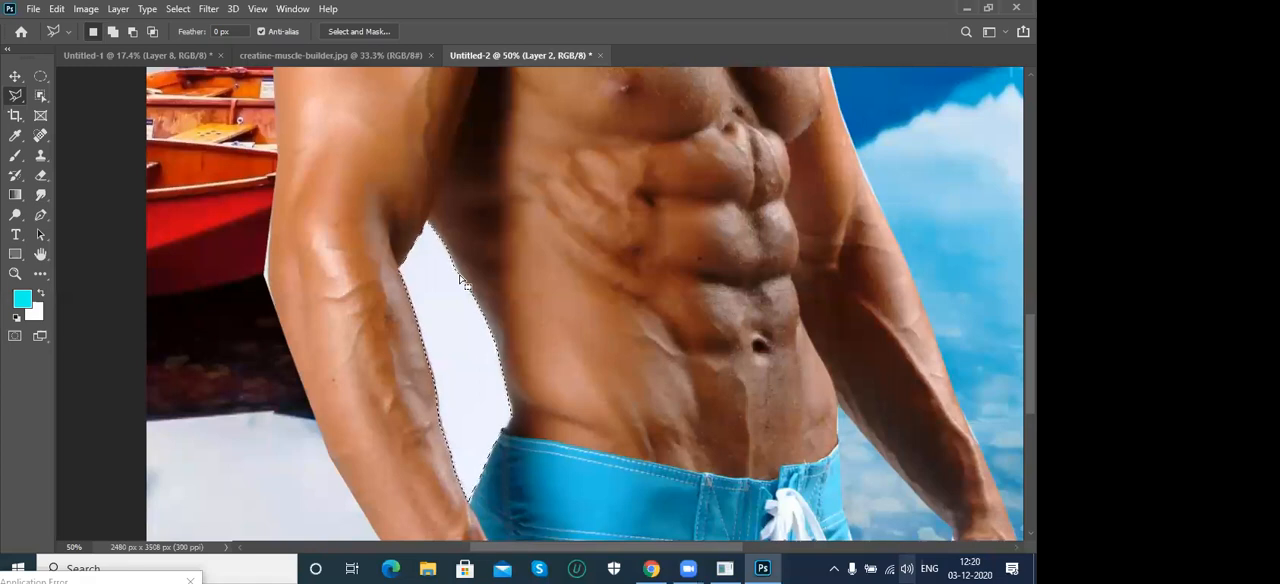
{"action": "key", "text": "Delete"}
{"action": "key", "text": "ctrl+d"}
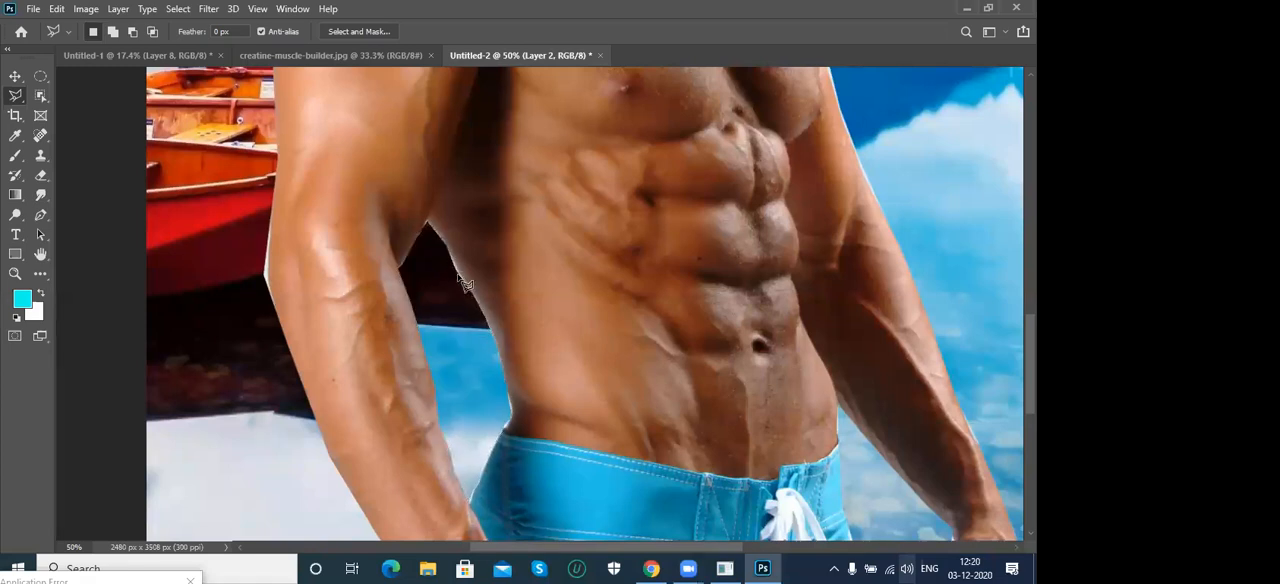
- Move the man cutout towards the page's left edge, leaving free lake background on his other side
{"action": "key", "text": "v"}
{"action": "key", "text": "ctrl+0"}
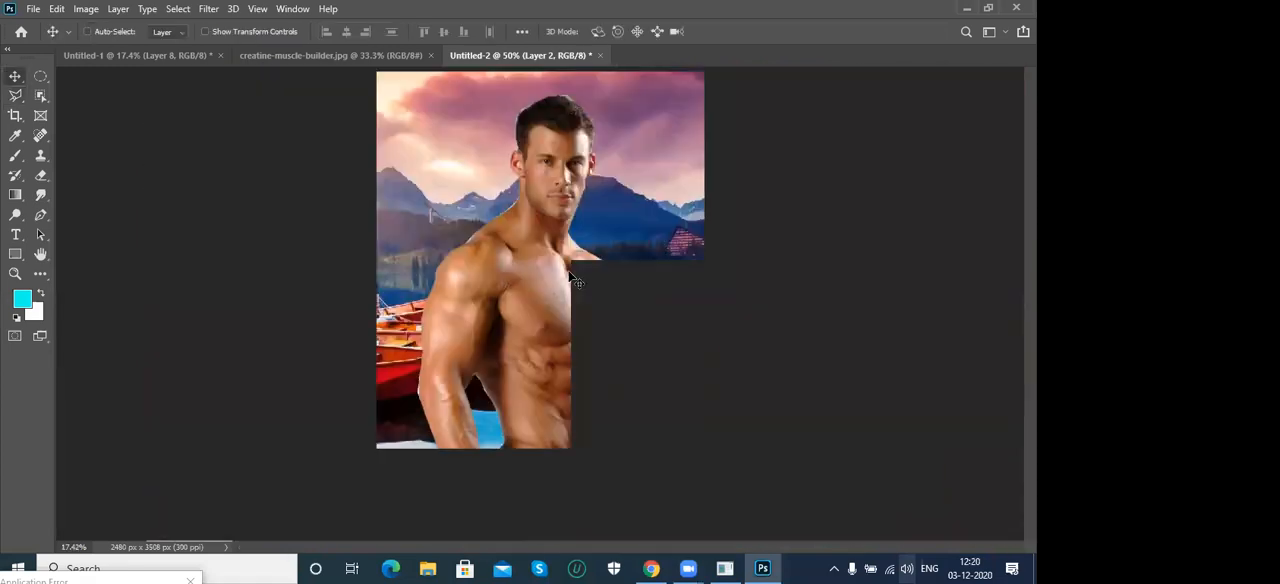
{"action": "left_click_drag", "start_coordinate": [558, 301], "coordinate": [500, 304]}
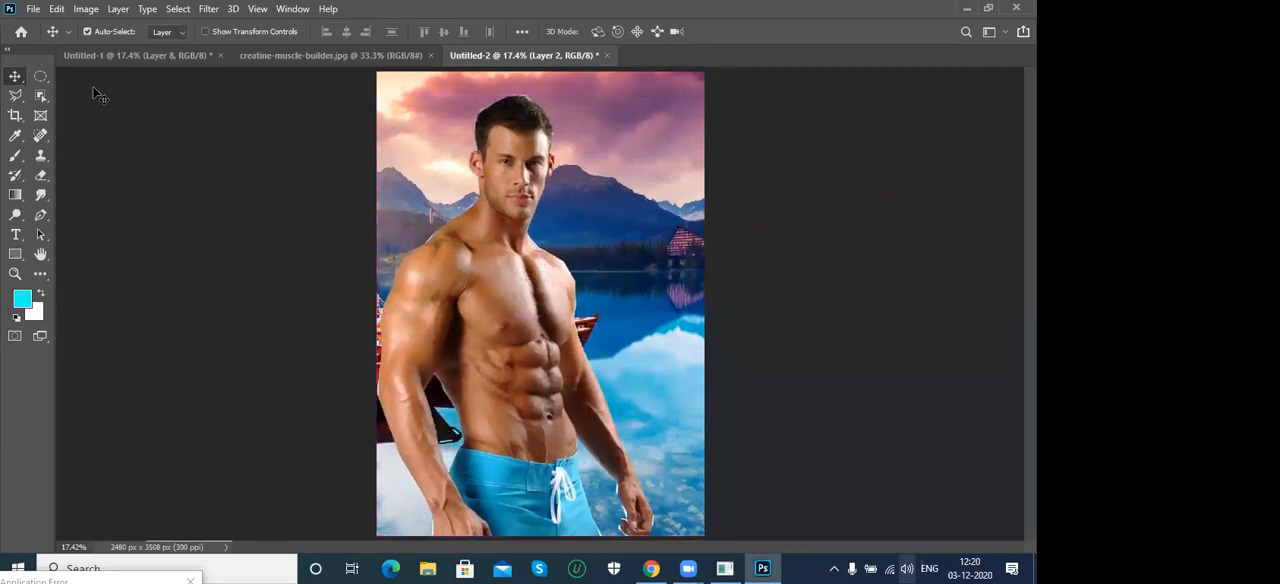
- Copy the middle white-shirt portrait cutout from Untitled-1 into Untitled-2, place it beside the muscular man, and delete it
{"action": "left_click", "coordinate": [138, 55]}
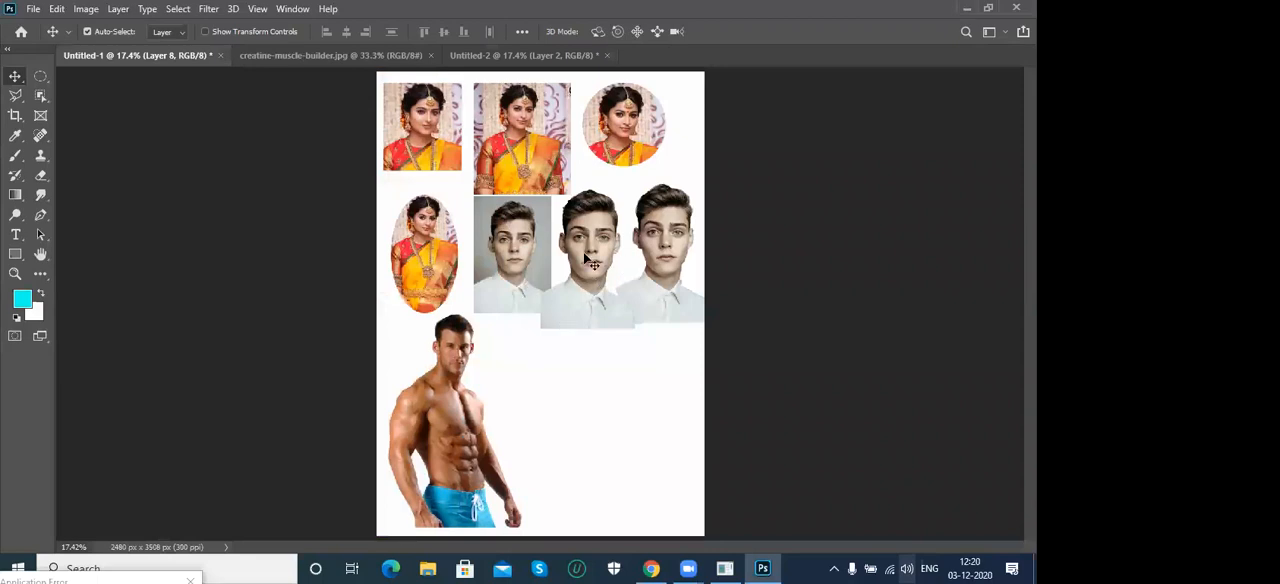
{"action": "right_click", "coordinate": [591, 262]}
{"action": "left_click", "coordinate": [593, 260]}
{"action": "left_click_drag", "start_coordinate": [597, 268], "coordinate": [634, 228]}
{"action": "left_click_drag", "start_coordinate": [634, 228], "coordinate": [635, 229]}
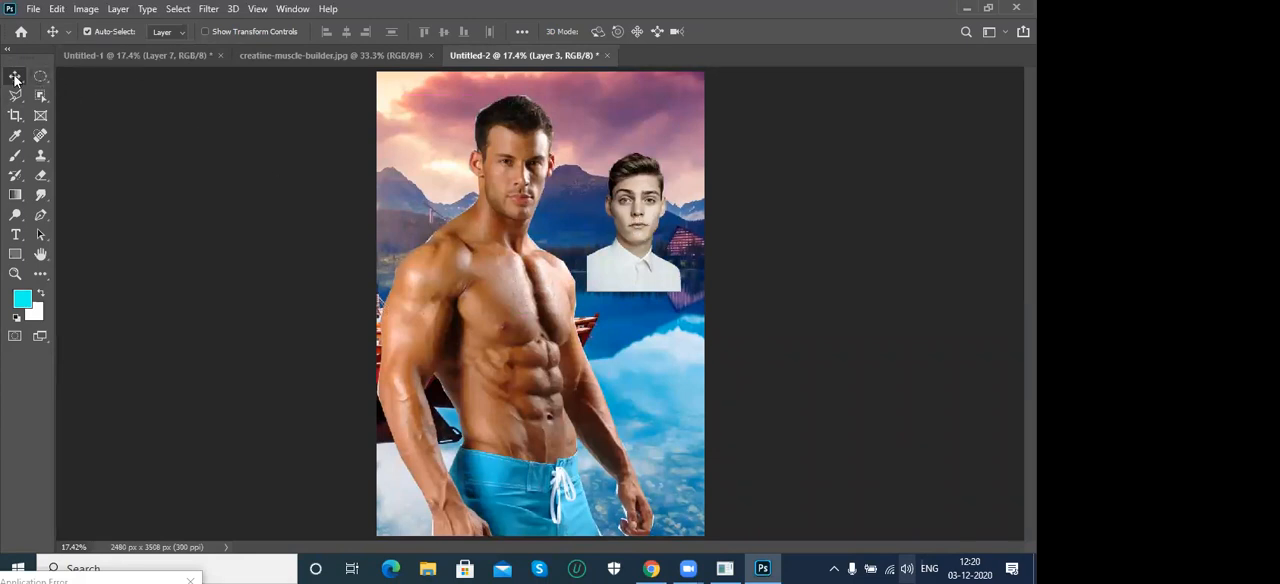
{"action": "left_click_drag", "start_coordinate": [619, 205], "coordinate": [628, 205]}
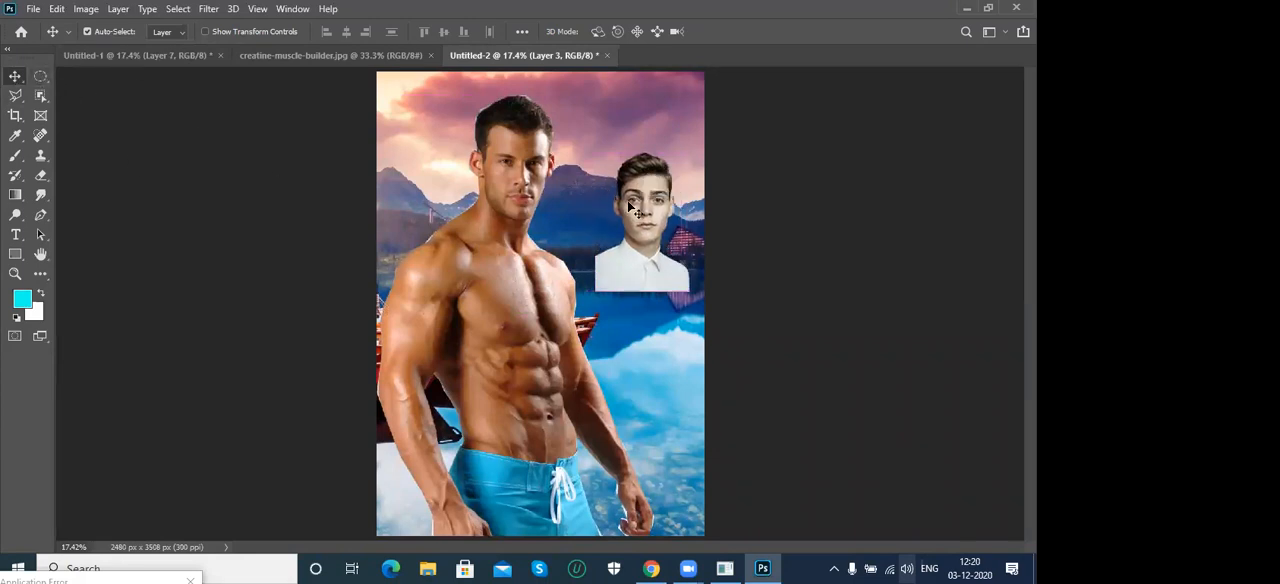
{"action": "key", "text": "Delete"}
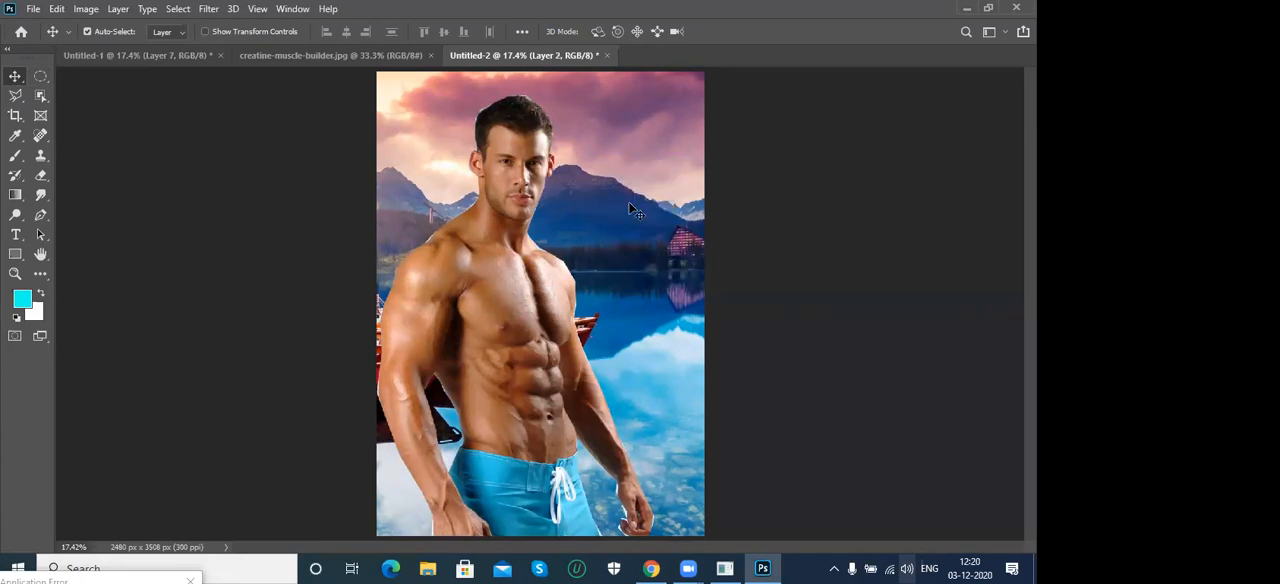
- Copy the white-shirt portrait cutout from Untitled-1 into Untitled-2 again and enlarge it so that it overlaps the muscular man's shoulder
{"action": "left_click", "coordinate": [152, 58]}
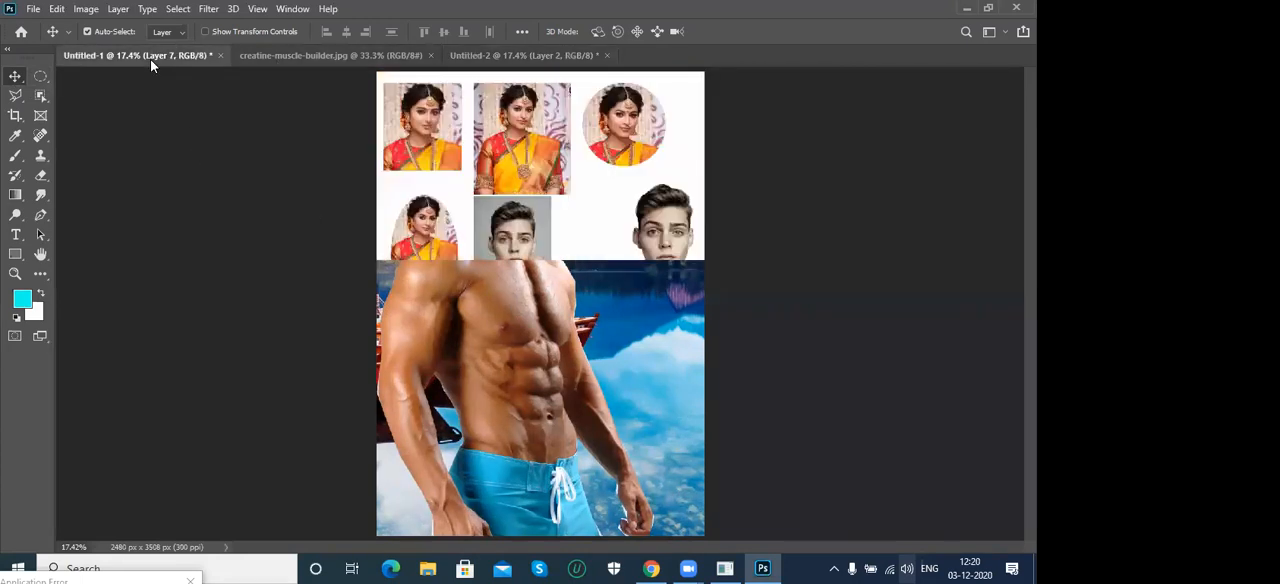
{"action": "left_click_drag", "start_coordinate": [583, 348], "coordinate": [350, 59]}
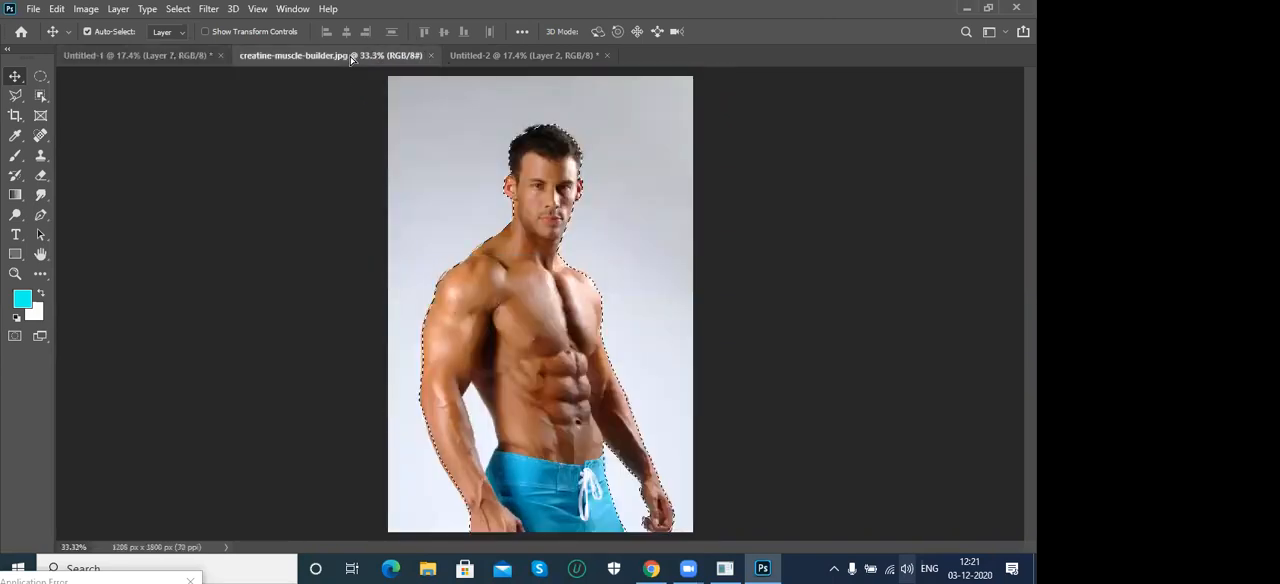
{"action": "left_click_drag", "start_coordinate": [493, 58], "coordinate": [628, 188]}
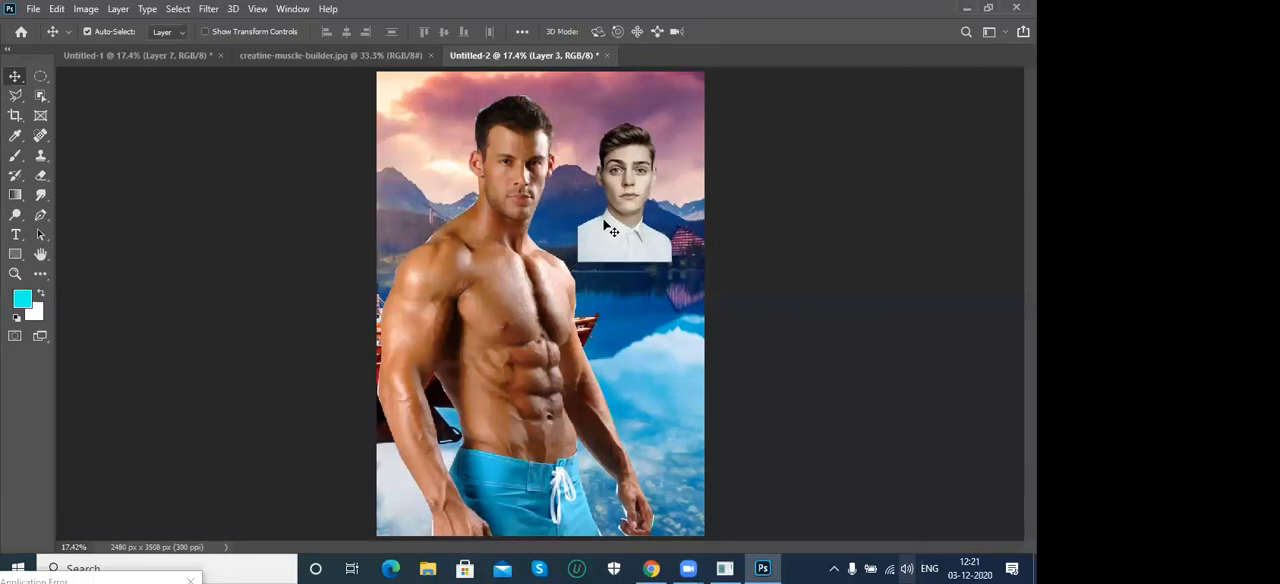
{"action": "key", "text": "ctrl+t"}
{"action": "left_click_drag", "start_coordinate": [578, 262], "coordinate": [543, 220]}
{"action": "key", "text": "Return"}
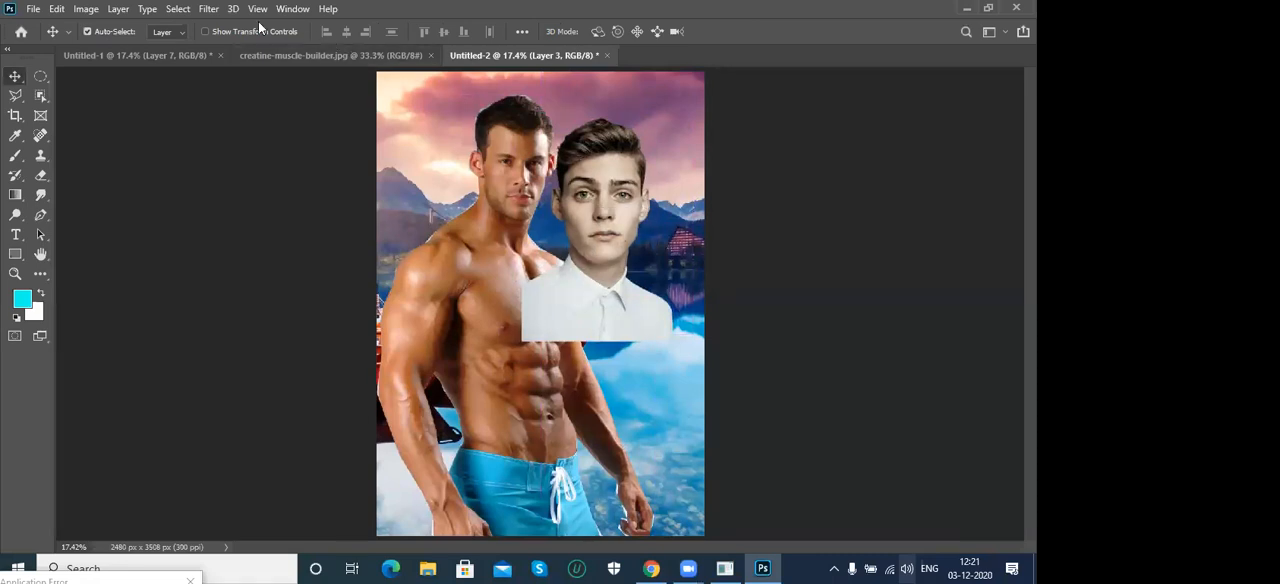
- Show the layer list, reorder Layer 3 below Layer 2, and shift the portrait so that it stands behind the muscular man
{"action": "left_click", "coordinate": [293, 8]}
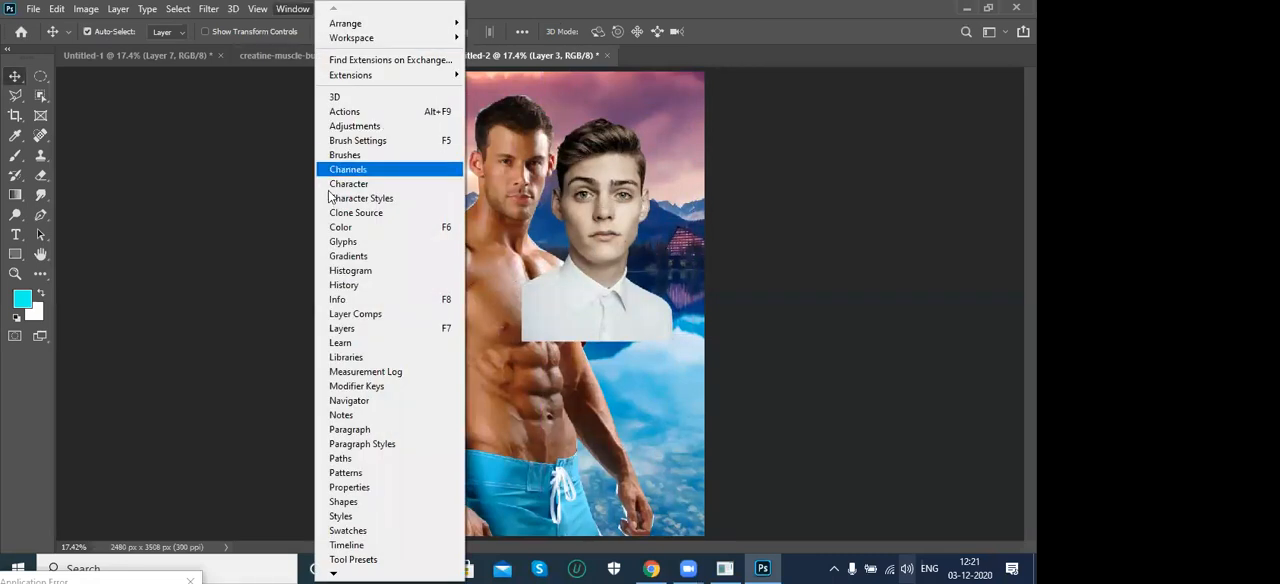
{"action": "left_click", "coordinate": [350, 328]}
{"action": "left_click_drag", "start_coordinate": [911, 271], "coordinate": [904, 354]}
{"action": "mouse_move", "coordinate": [598, 285]}
{"action": "left_mouse_down"}
{"action": "mouse_move", "coordinate": [593, 178]}
{"action": "mouse_move", "coordinate": [580, 285]}
{"action": "left_mouse_up"}
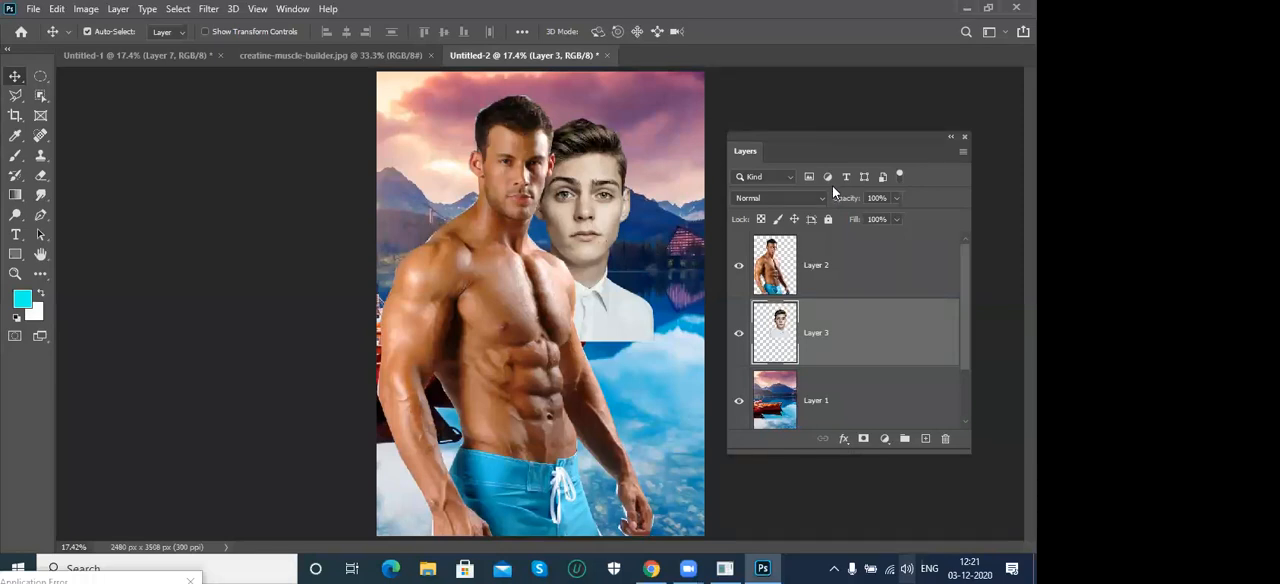
- Delete the white-shirt portrait layer from Untitled-2 and hide the layer list
{"action": "key", "text": "Delete"}
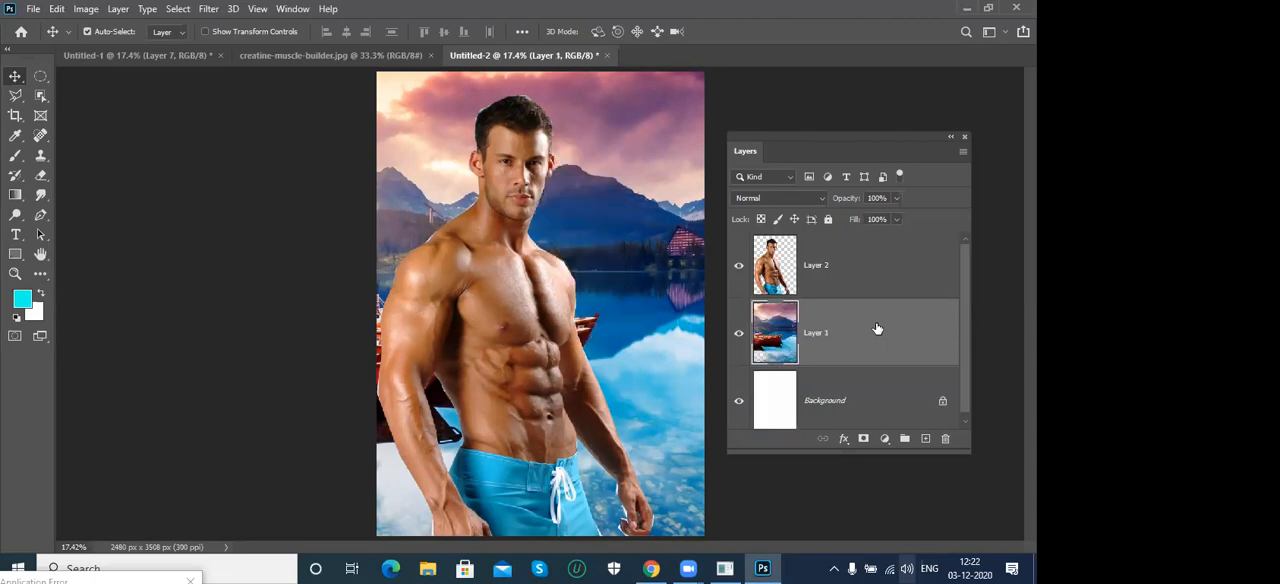
{"action": "left_click", "coordinate": [964, 138]}
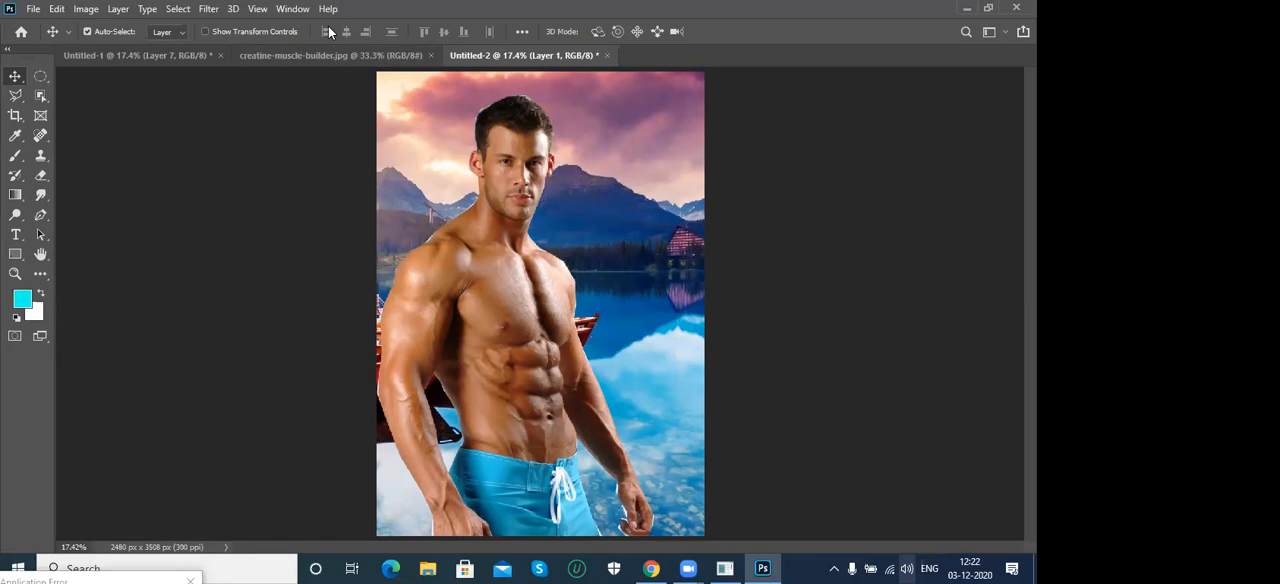
- Clear the selection in creatine-muscle-builder.jpg and trace the man with the Magnetic Lasso Tool from the hand at the image's bottom edge over his hair to the far ear
{"action": "left_click", "coordinate": [313, 57]}
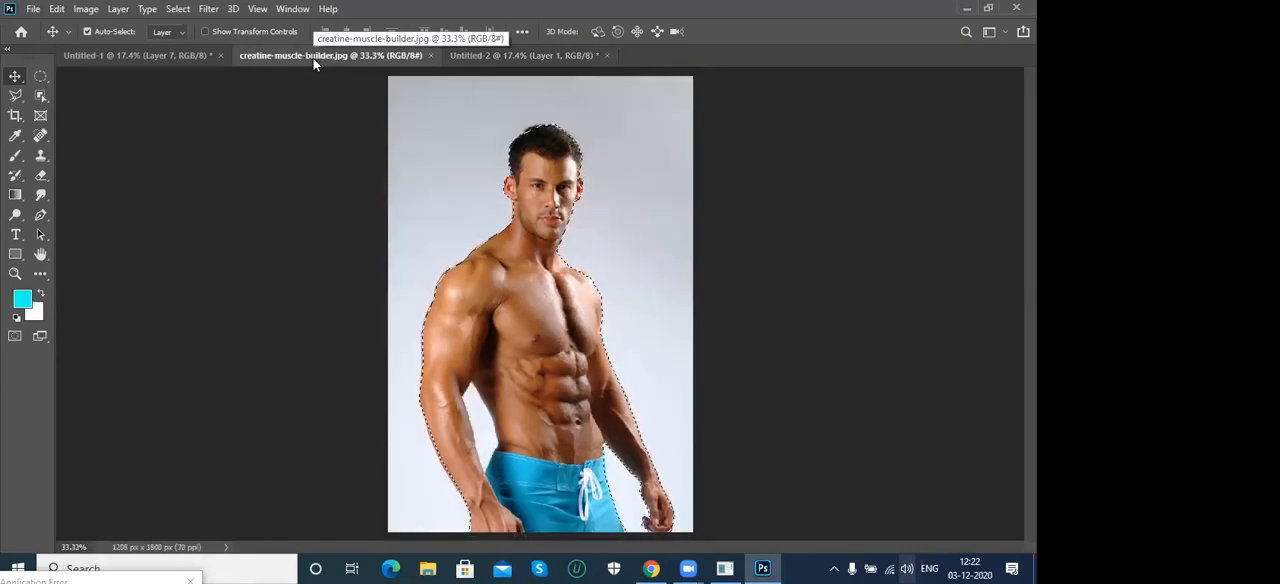
{"action": "left_click", "coordinate": [14, 97]}
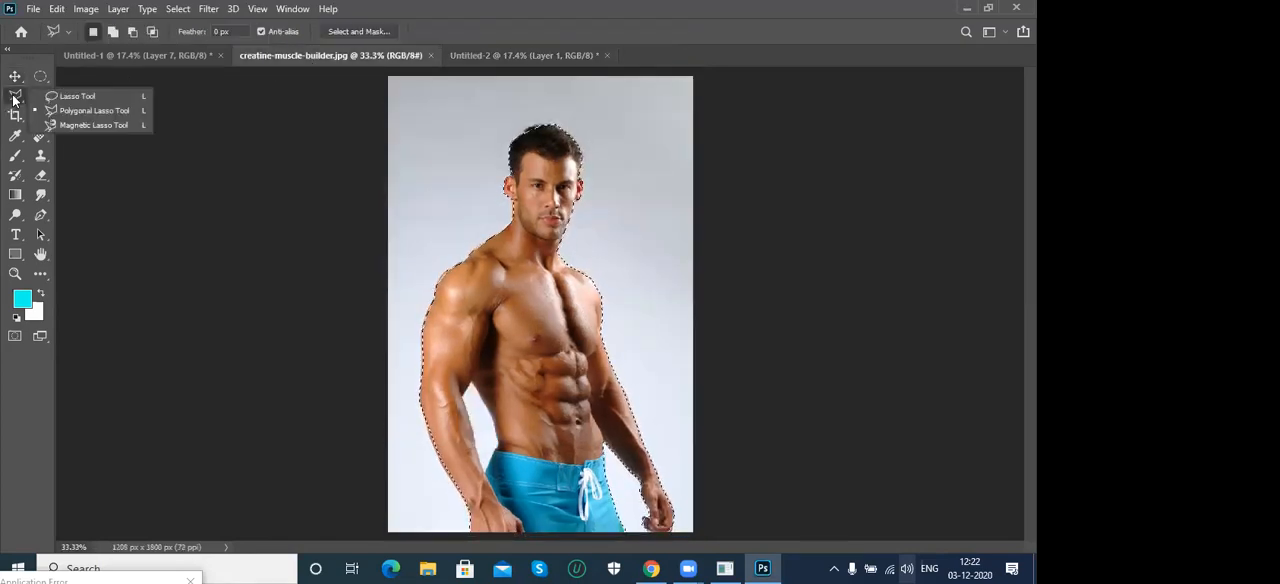
{"action": "left_click", "coordinate": [55, 126]}
{"action": "key", "text": "ctrl+d"}
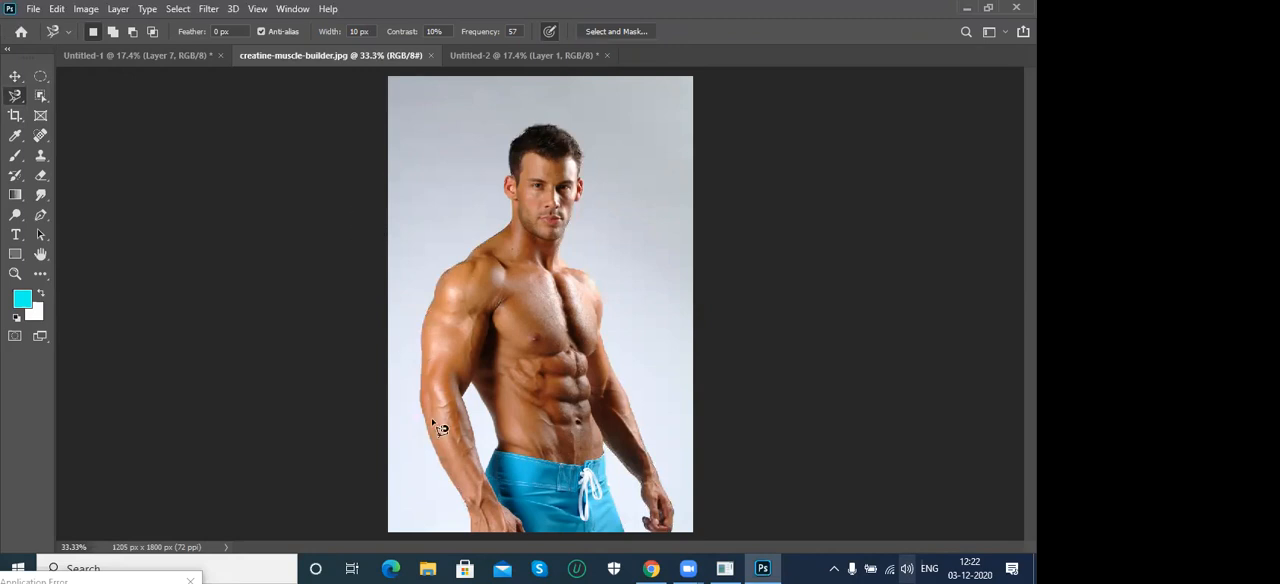
{"action": "left_click", "coordinate": [470, 530]}
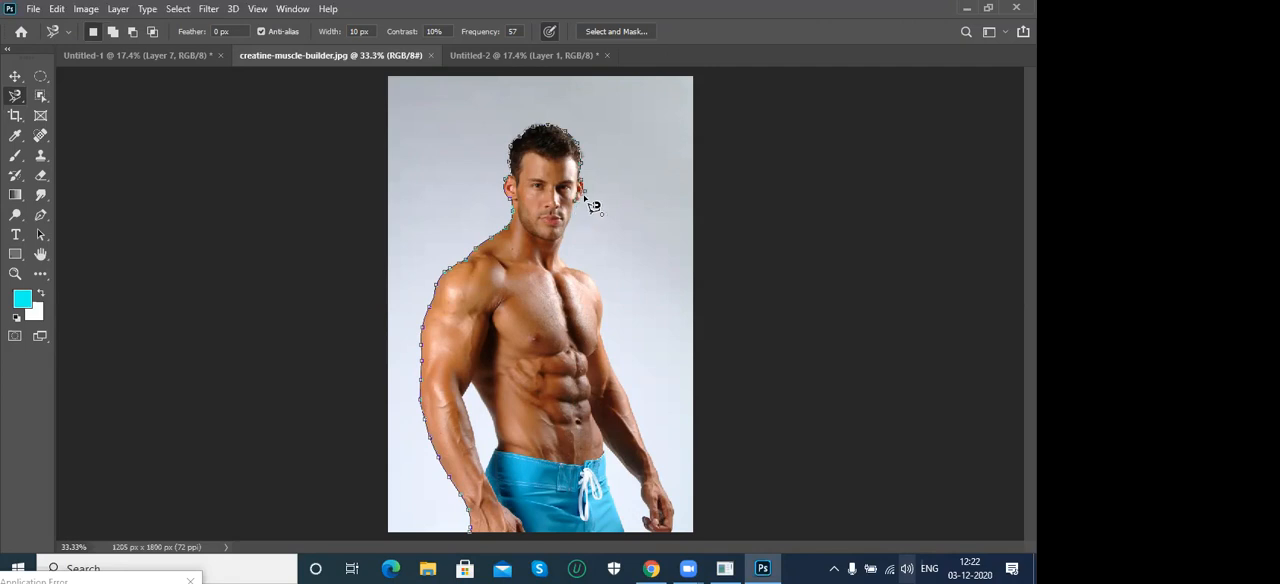
{"action": "scroll", "coordinate": [593, 206], "scroll_direction": "up", "scroll_amount": 6}
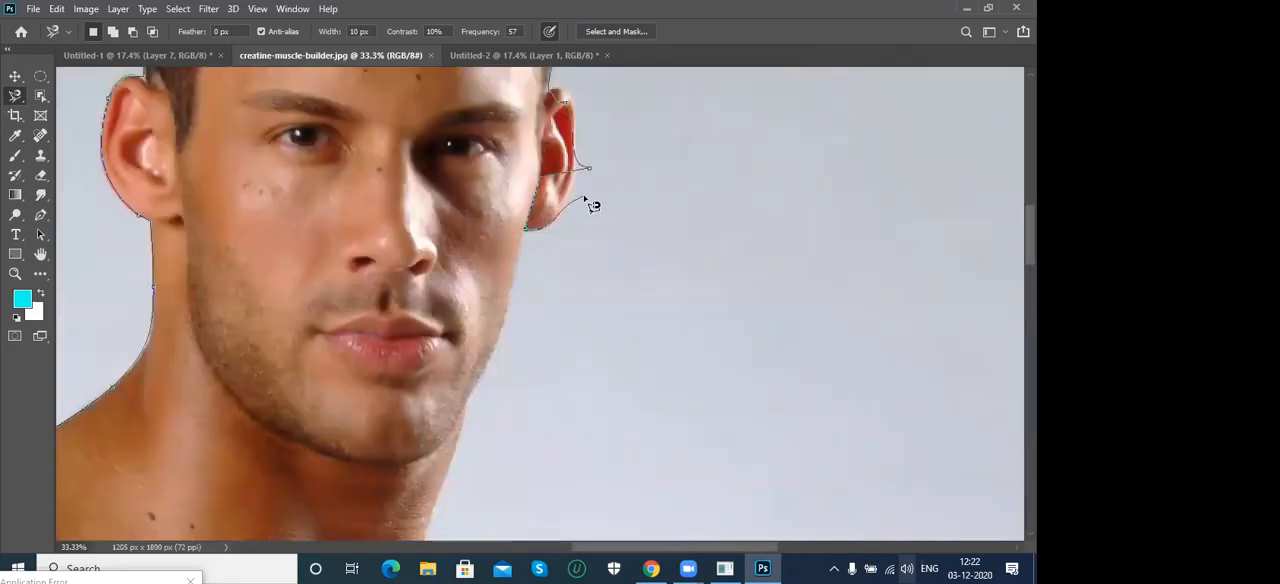
{"action": "scroll", "coordinate": [565, 352], "scroll_direction": "up", "scroll_amount": 3}
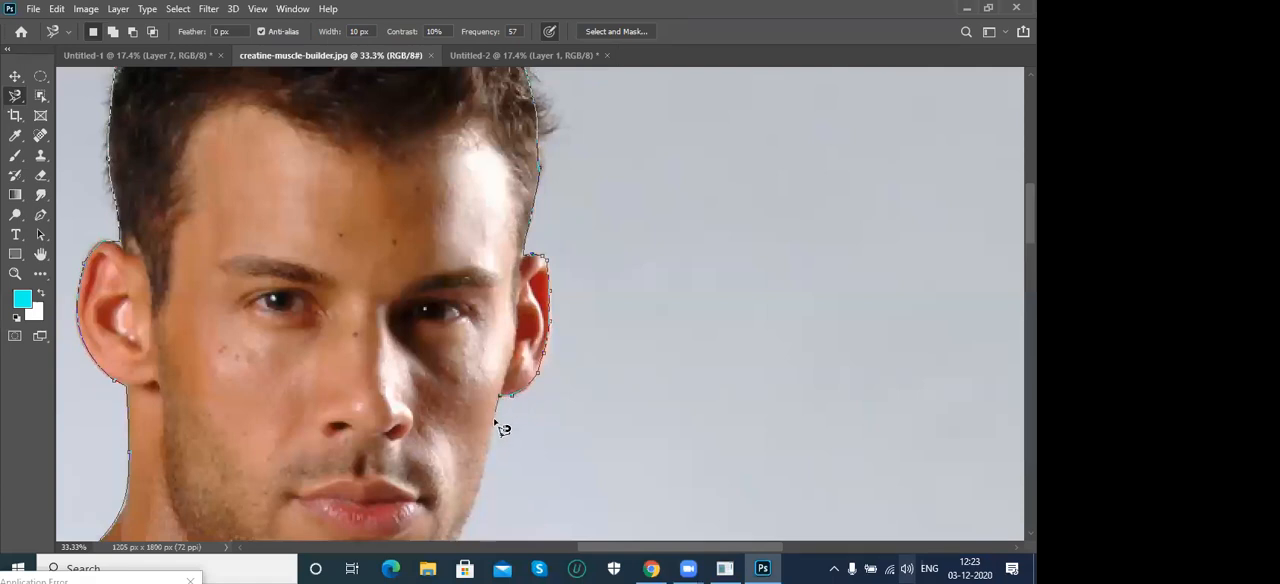
- Continue the Magnetic Lasso outline from the man's far ear down his neck, shoulder and other arm to the shorts
{"action": "scroll", "coordinate": [487, 464], "scroll_direction": "down", "scroll_amount": 2}
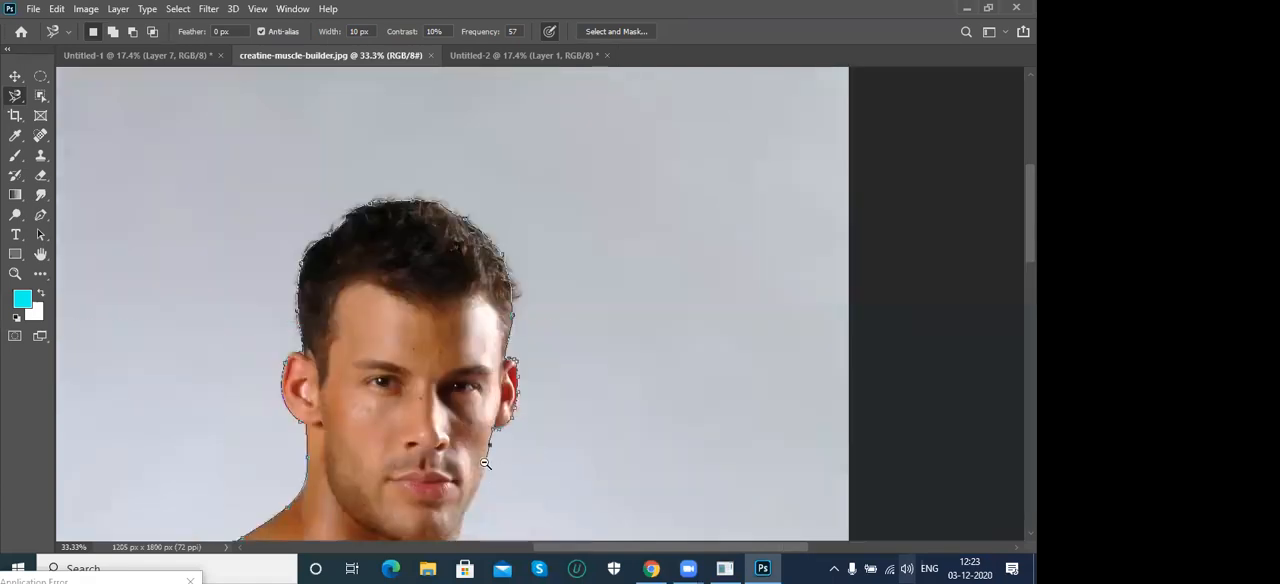
{"action": "left_click_drag", "start_coordinate": [485, 457], "coordinate": [498, 269]}
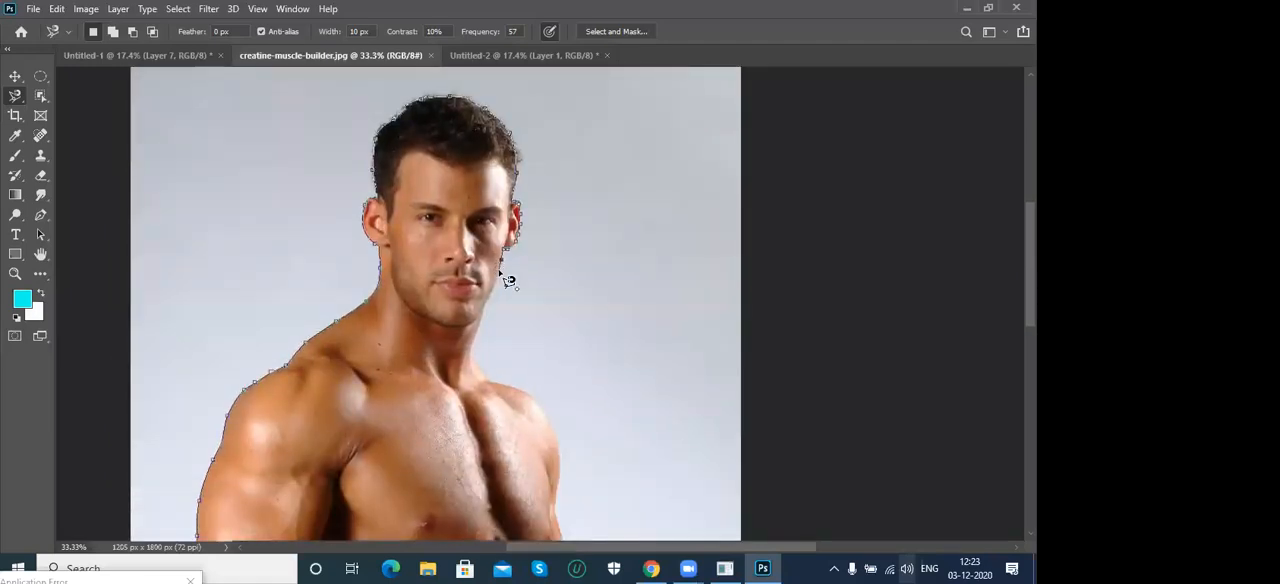
{"action": "scroll", "coordinate": [505, 278], "scroll_direction": "down", "scroll_amount": 1}
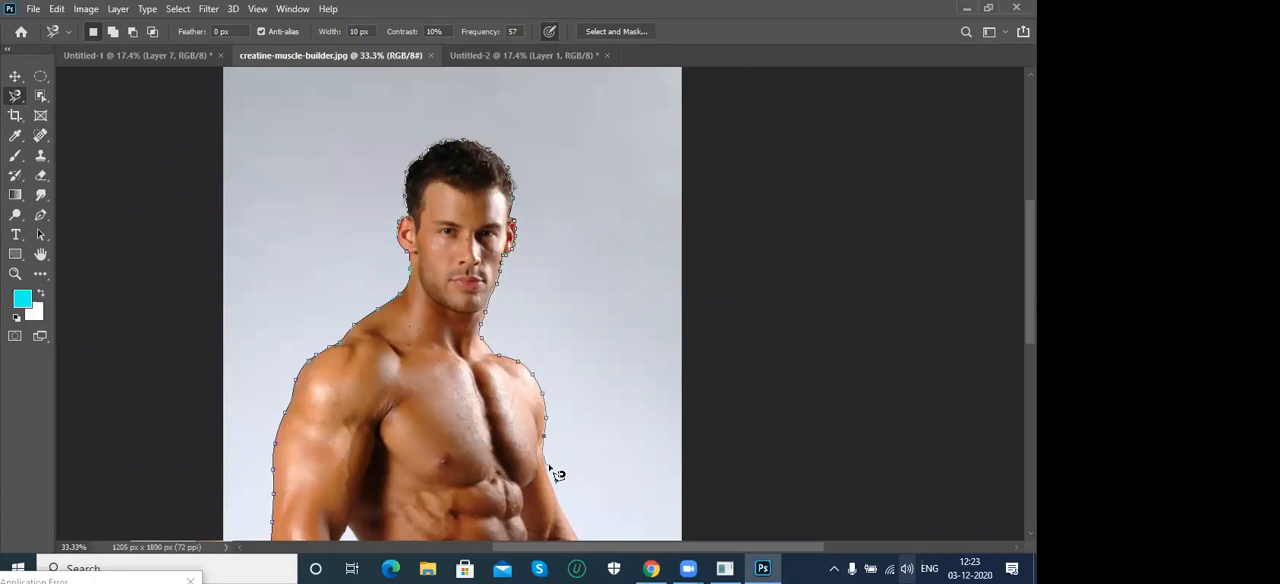
{"action": "left_click_drag", "start_coordinate": [549, 466], "coordinate": [496, 188]}
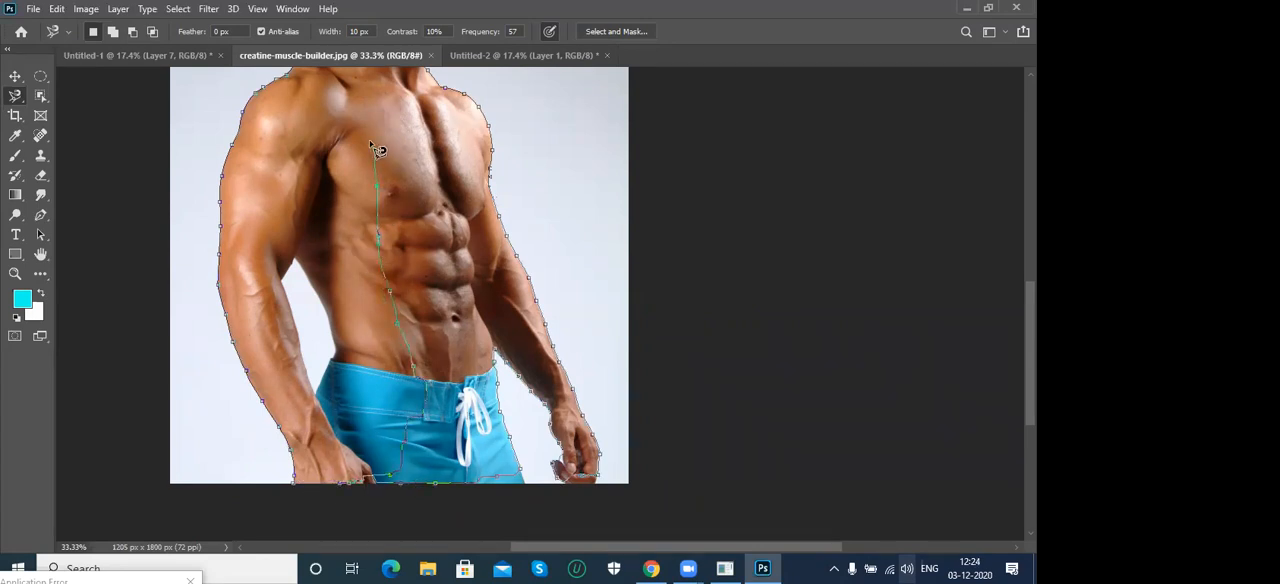
- Remove the stray Magnetic Lasso points across the man's torso and shorts, and close the outline at its starting point by the hand
{"action": "key", "text": "BackSpace"}
{"action": "key", "text": "BackSpace"}
{"action": "key", "text": "BackSpace"}
{"action": "key", "text": "BackSpace"}
{"action": "key", "text": "BackSpace"}
{"action": "key", "text": "BackSpace"}
{"action": "key", "text": "BackSpace"}
{"action": "key", "text": "BackSpace"}
{"action": "key", "text": "BackSpace"}
{"action": "key", "text": "BackSpace"}
{"action": "key", "text": "BackSpace"}
{"action": "key", "text": "BackSpace"}
{"action": "key", "text": "BackSpace"}
{"action": "key", "text": "BackSpace"}
{"action": "key", "text": "BackSpace"}
{"action": "key", "text": "BackSpace"}
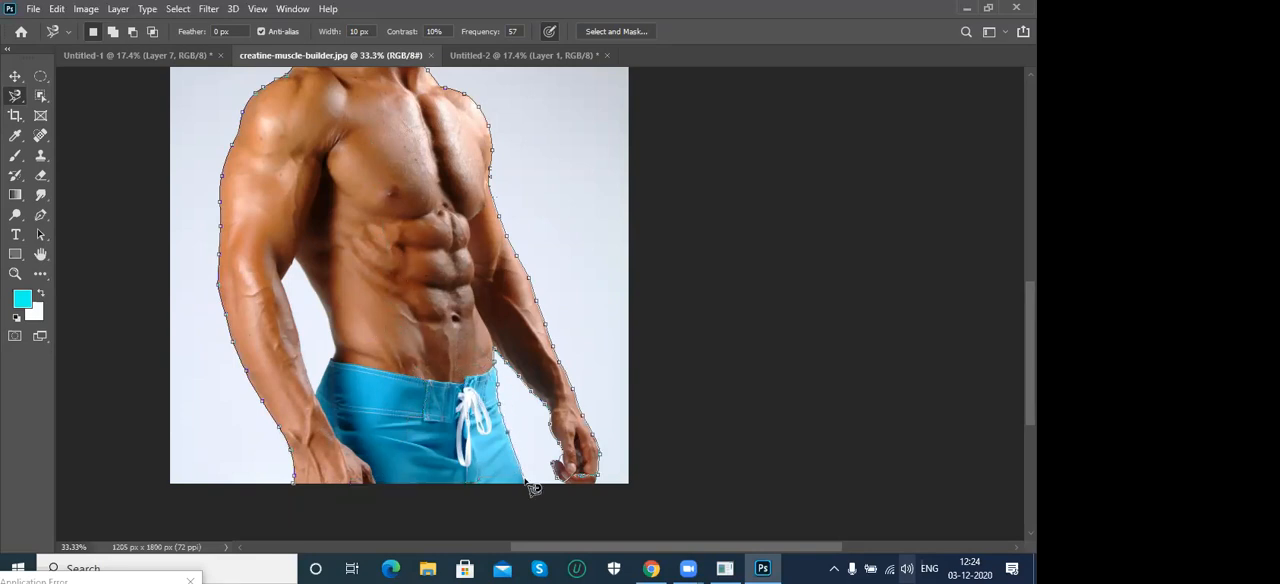
{"action": "left_click", "coordinate": [294, 487]}
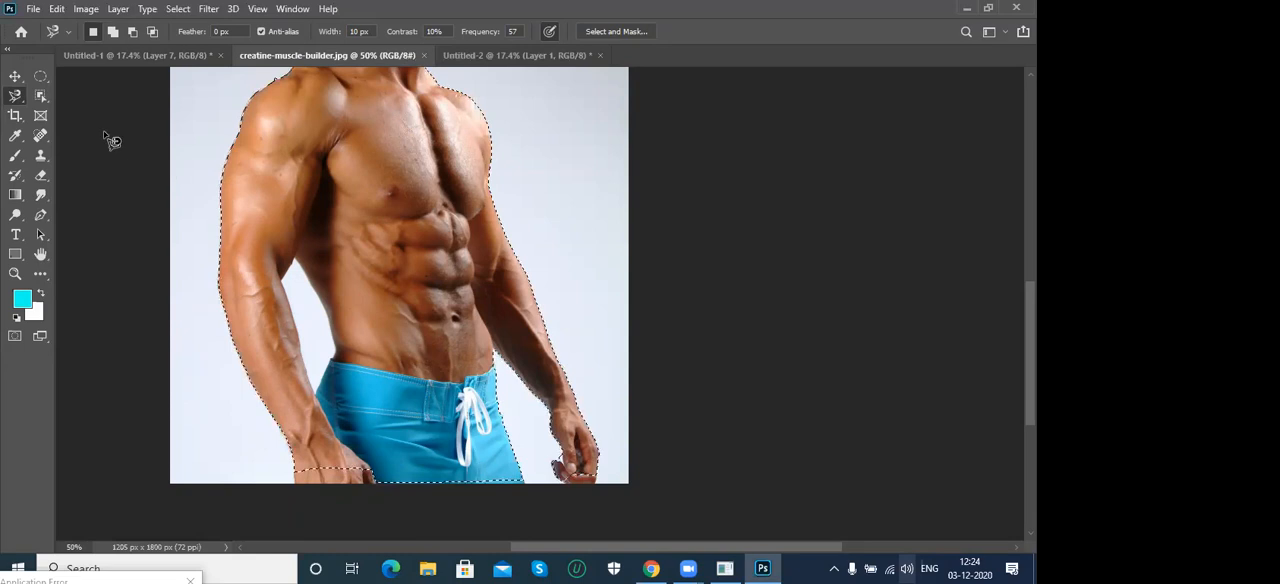
- Switch to the Polygonal Lasso Tool, fit the muscular man's photo in the window, and clear the selection around him
{"action": "right_click", "coordinate": [15, 95]}
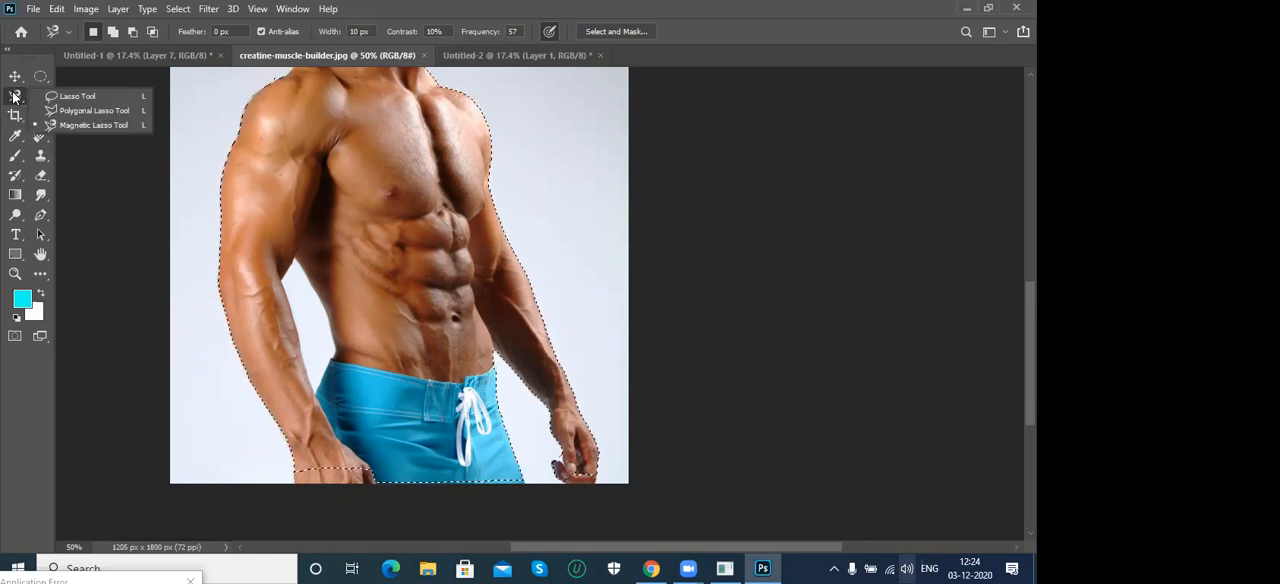
{"action": "left_click", "coordinate": [85, 111]}
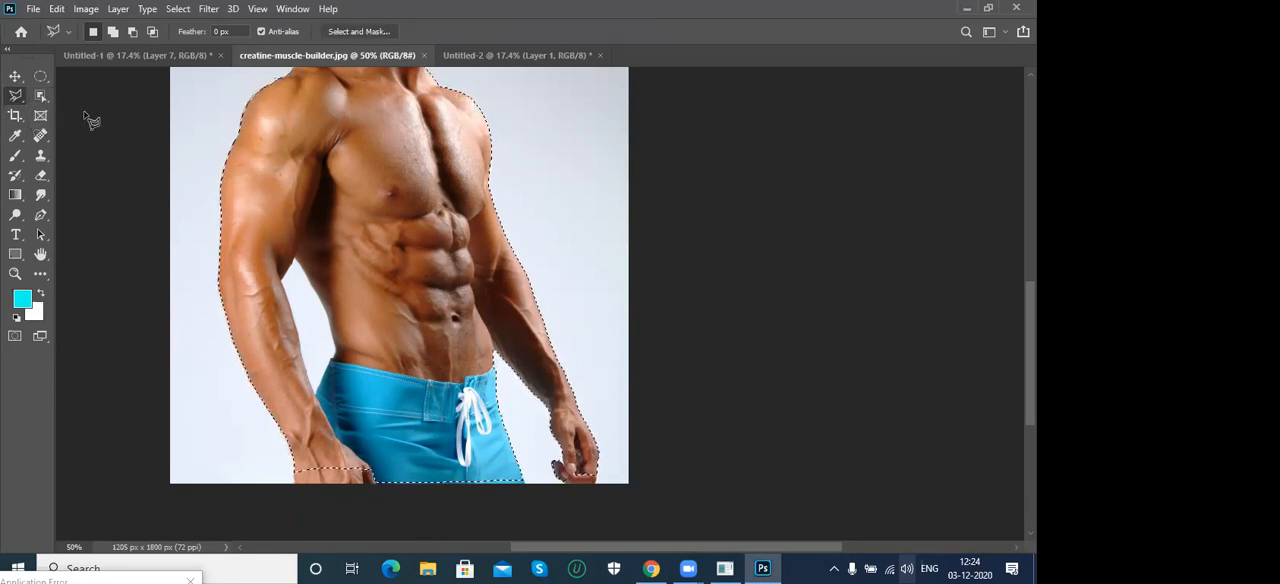
{"action": "key", "text": "ctrl+0"}
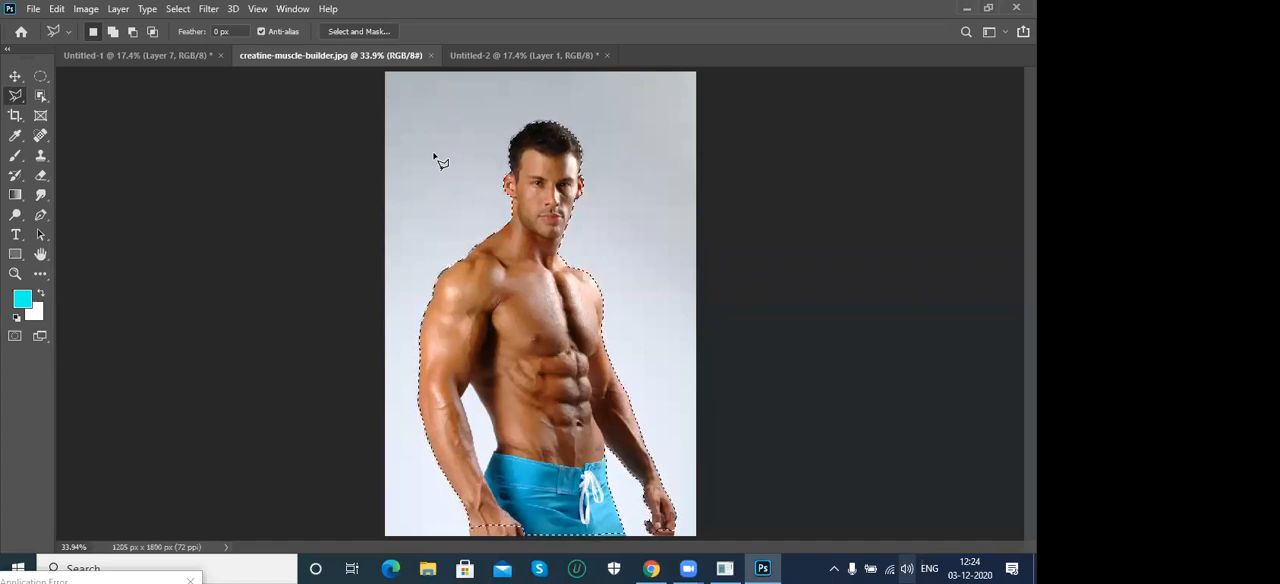
{"action": "key", "text": "ctrl+d"}
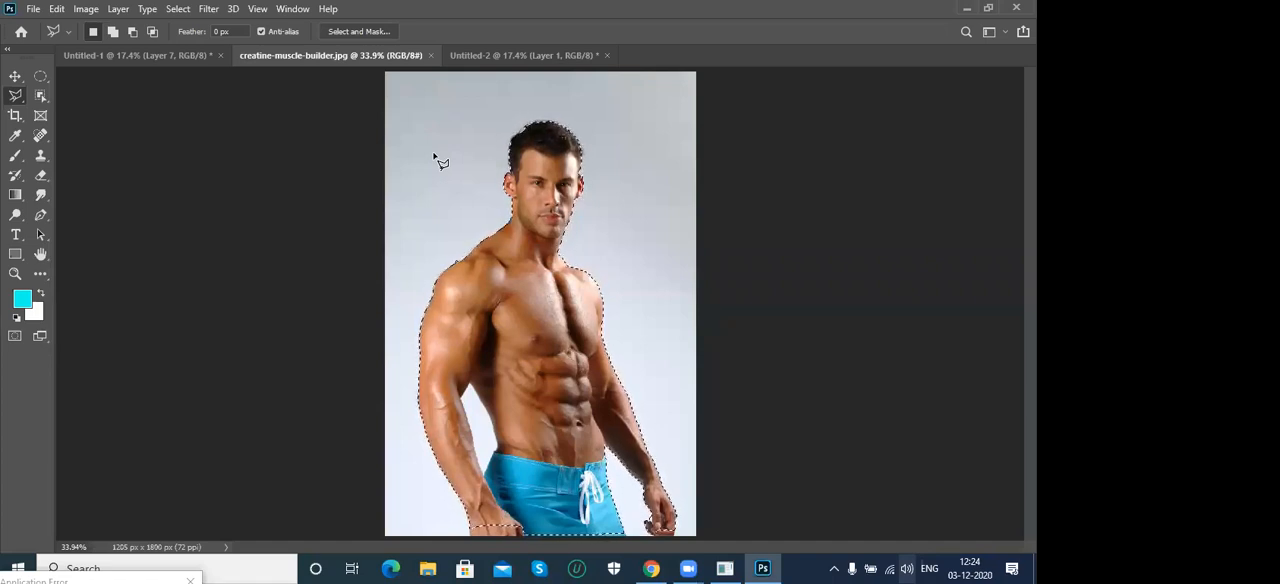
{"action": "left_click", "coordinate": [547, 51]}
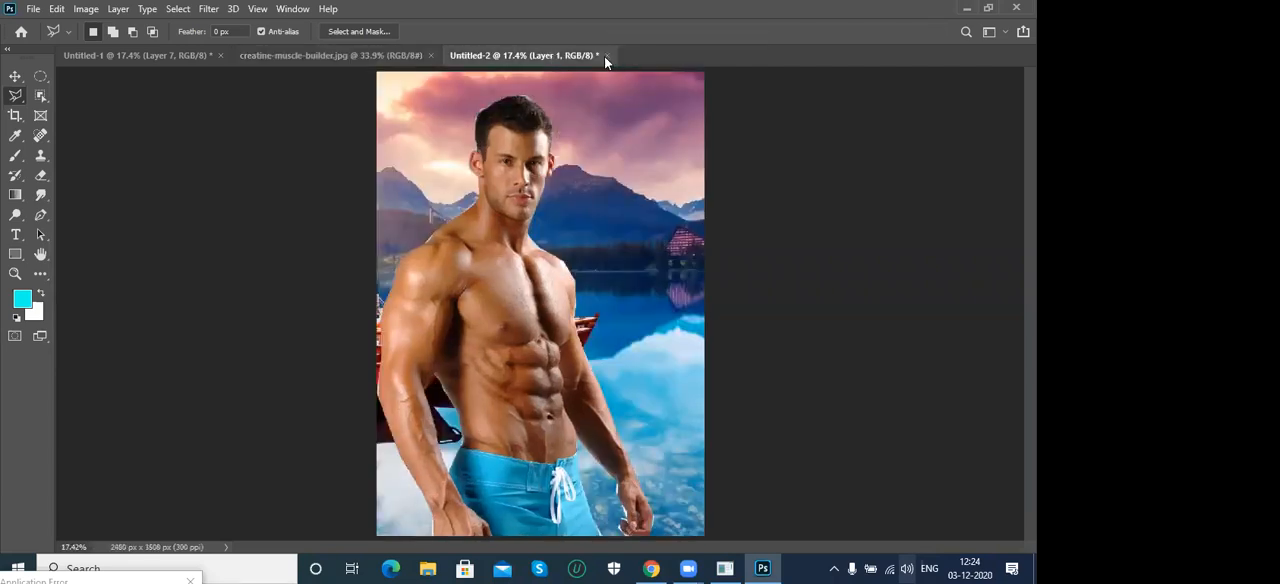
{"action": "key", "text": "ctrl+o"}
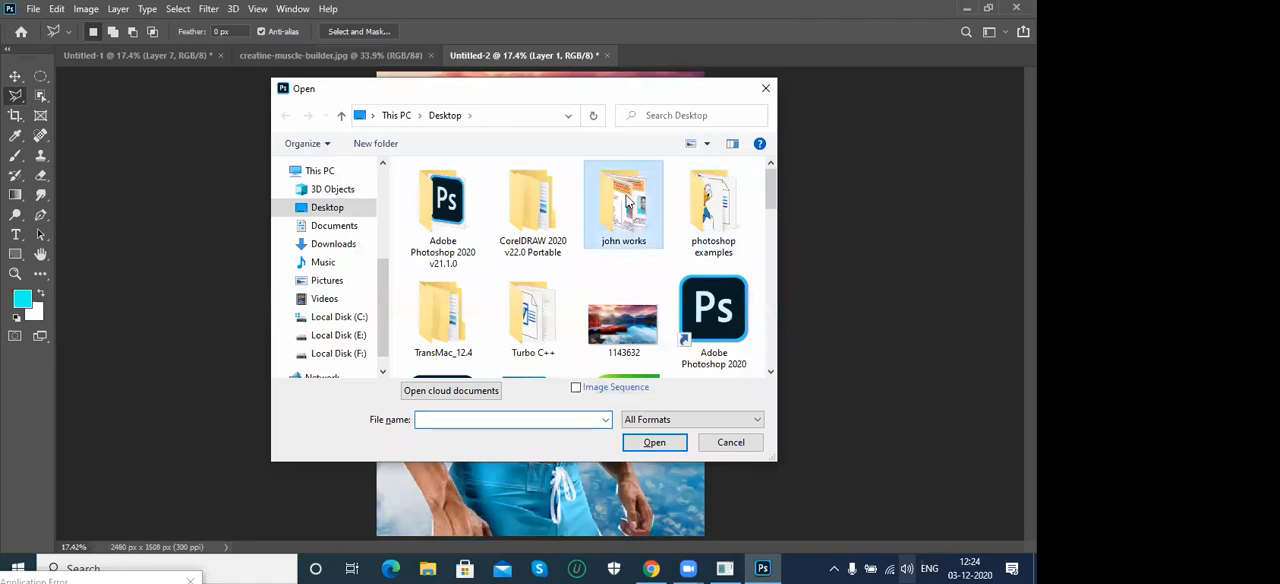
{"action": "double_click", "coordinate": [627, 202]}
{"action": "left_click", "coordinate": [443, 116]}
{"action": "double_click", "coordinate": [713, 205]}
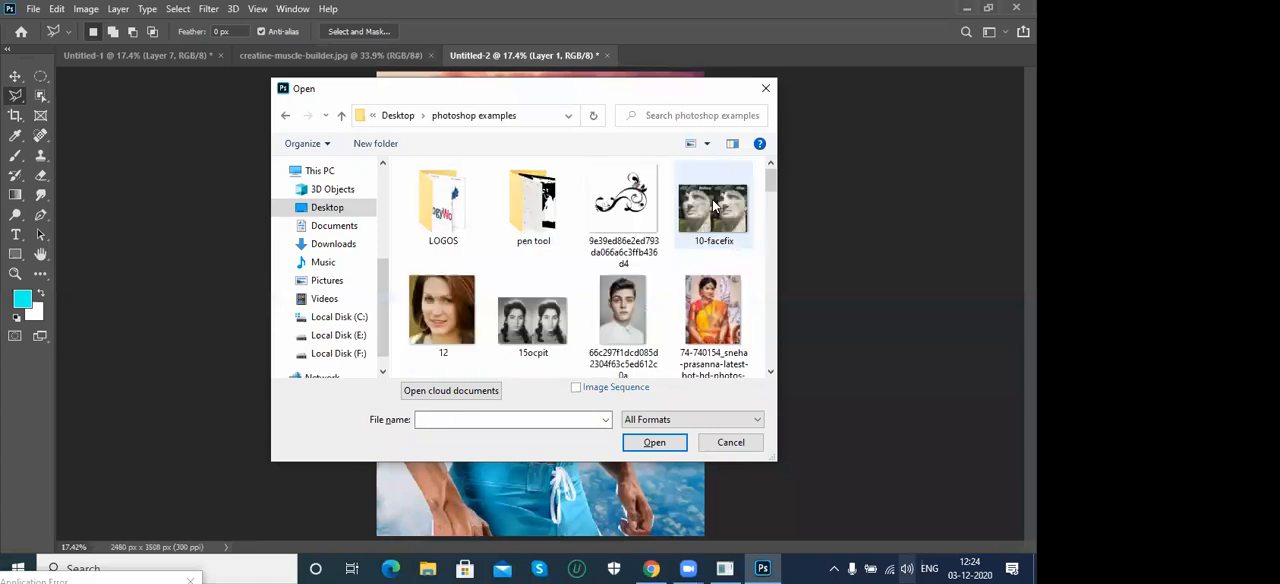
{"action": "left_click_drag", "start_coordinate": [767, 179], "coordinate": [770, 212]}
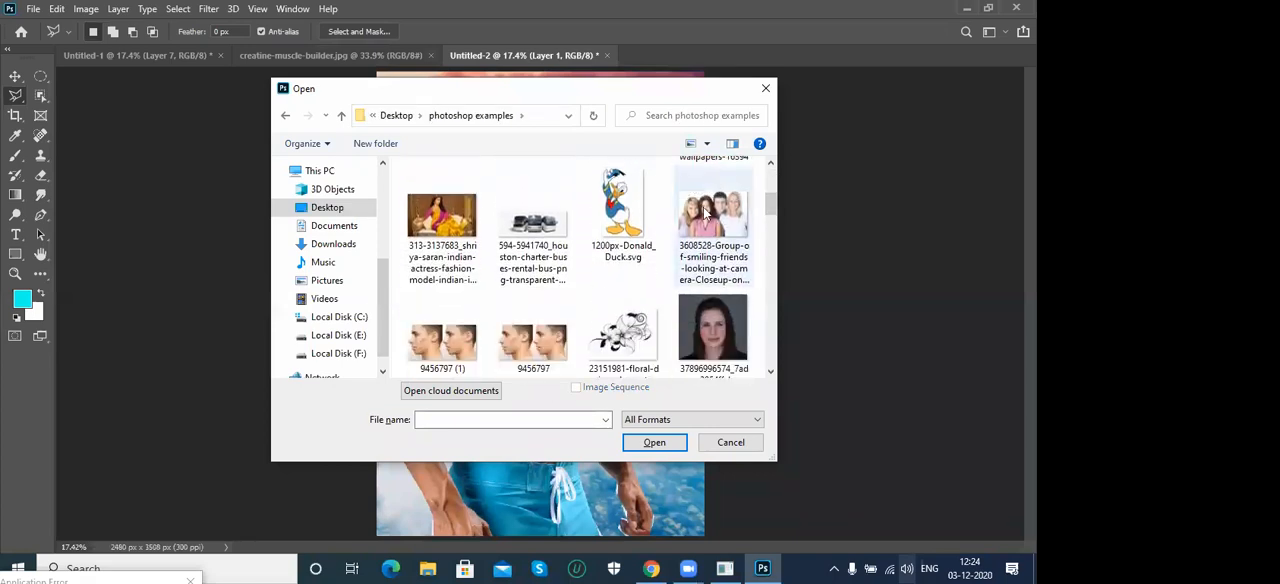
{"action": "left_click", "coordinate": [708, 218]}
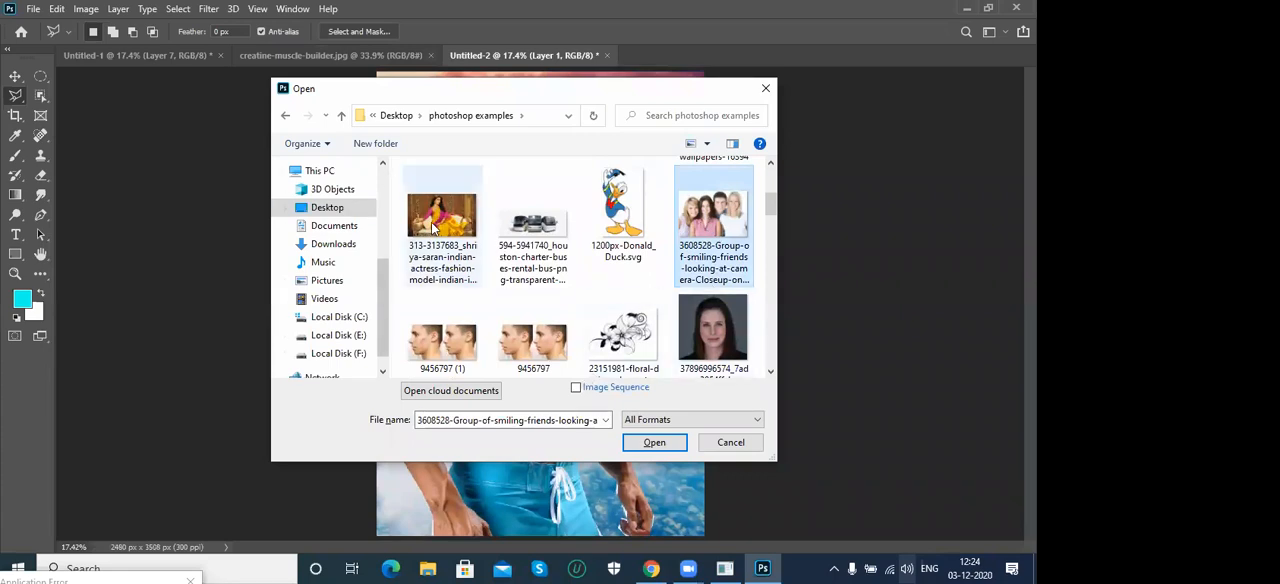
{"action": "double_click", "coordinate": [441, 215]}
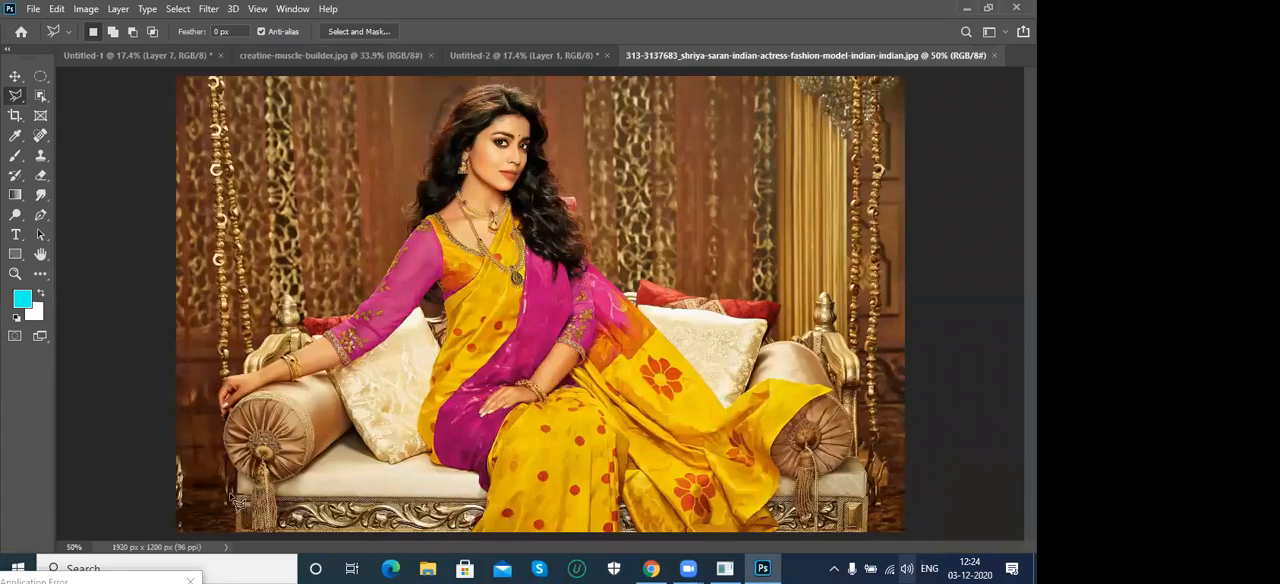
- Try to trace the seated woman in the yellow and magenta sari with the Magnetic Lasso Tool, starting near her hand on the bolster
{"action": "right_click", "coordinate": [15, 95]}
{"action": "left_click", "coordinate": [94, 124]}
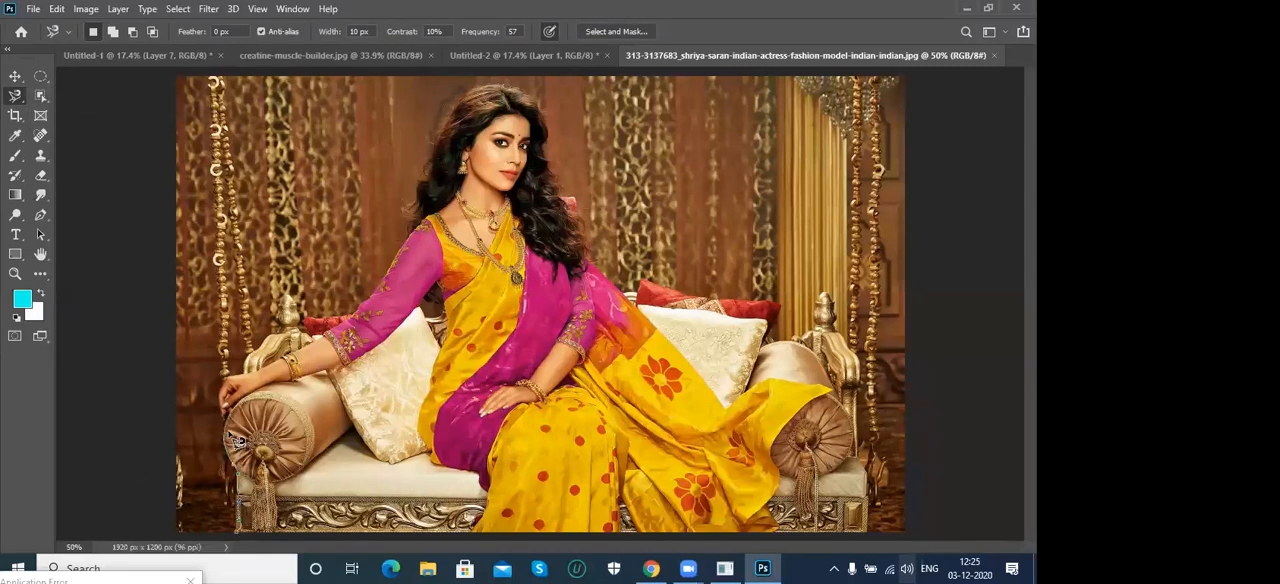
{"action": "left_click", "coordinate": [233, 415]}
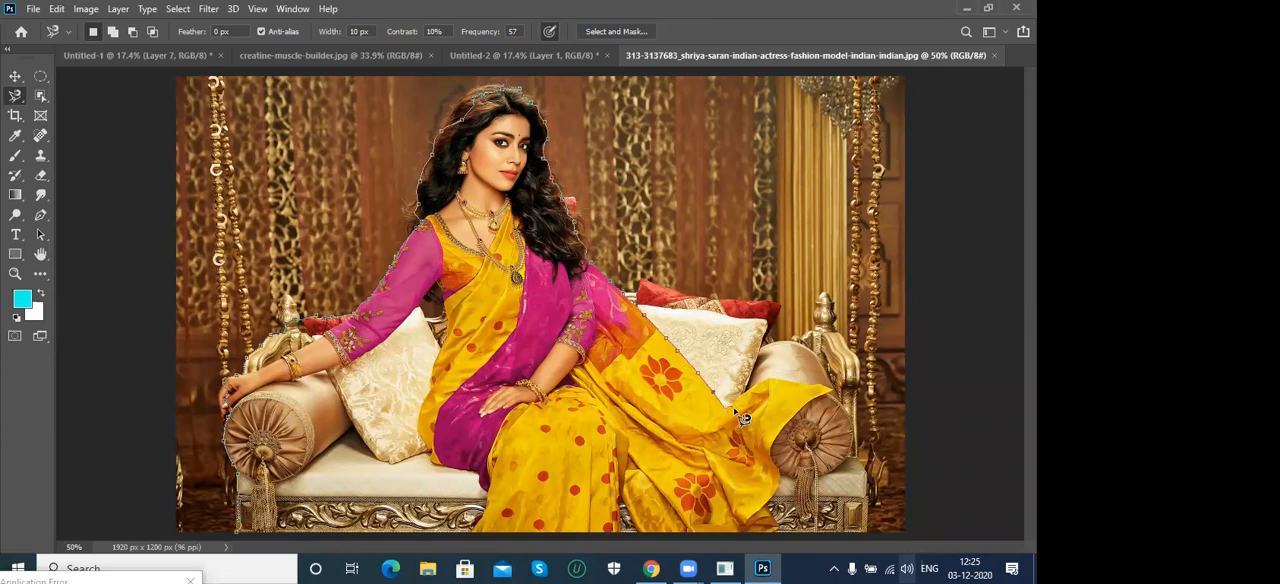
{"action": "key", "text": "Escape"}
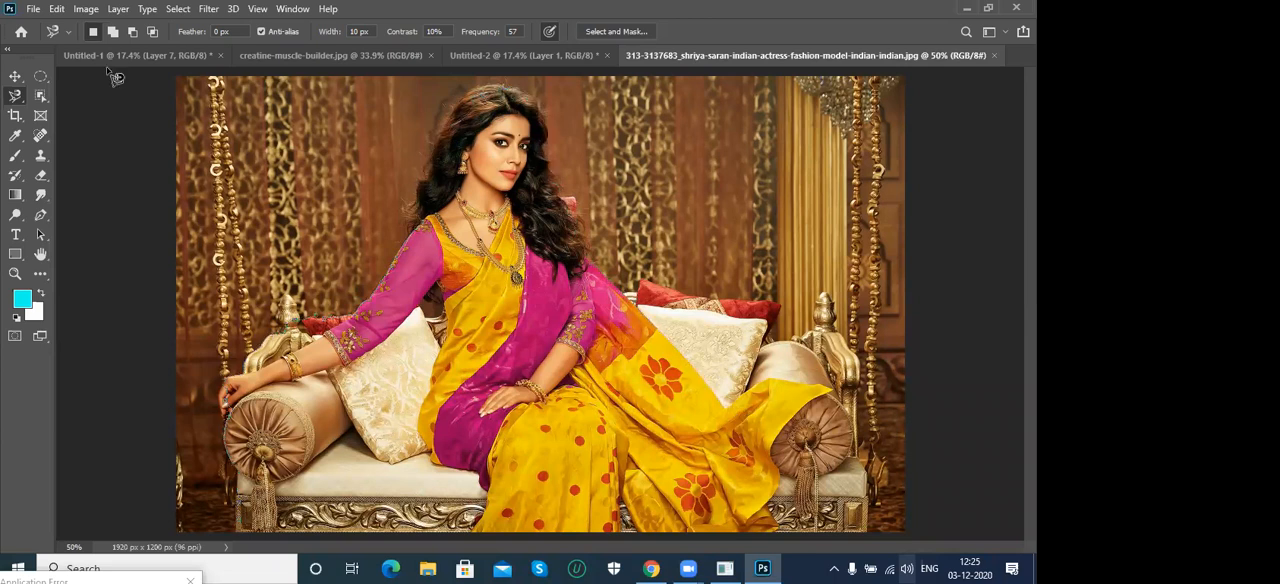
{"action": "right_click", "coordinate": [15, 96]}
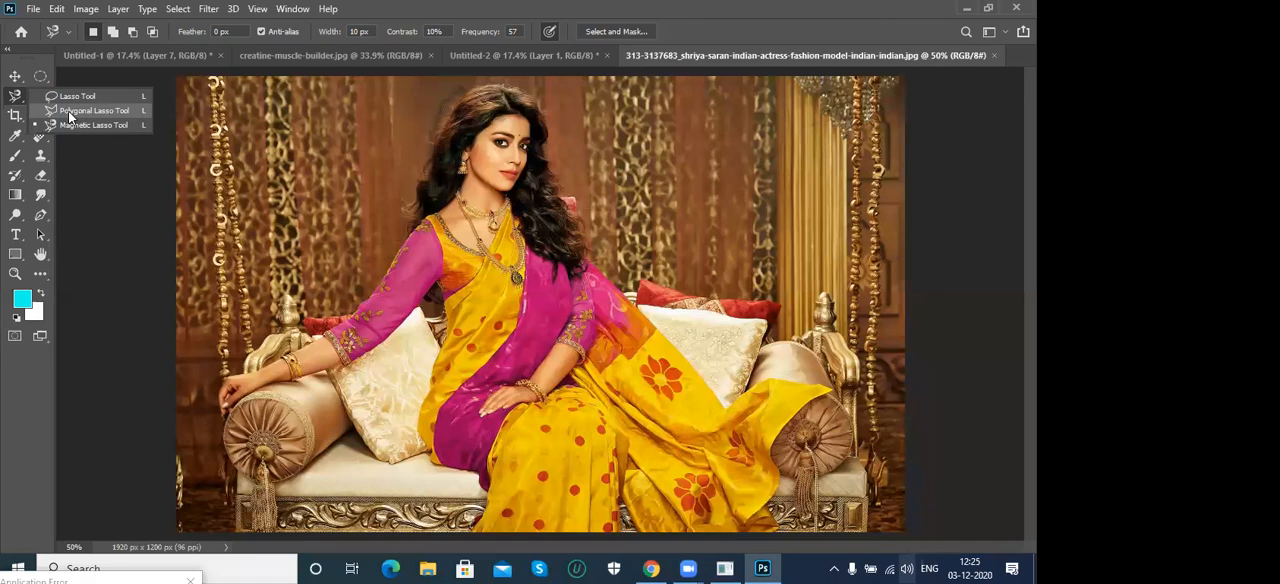
{"action": "left_click", "coordinate": [70, 112]}
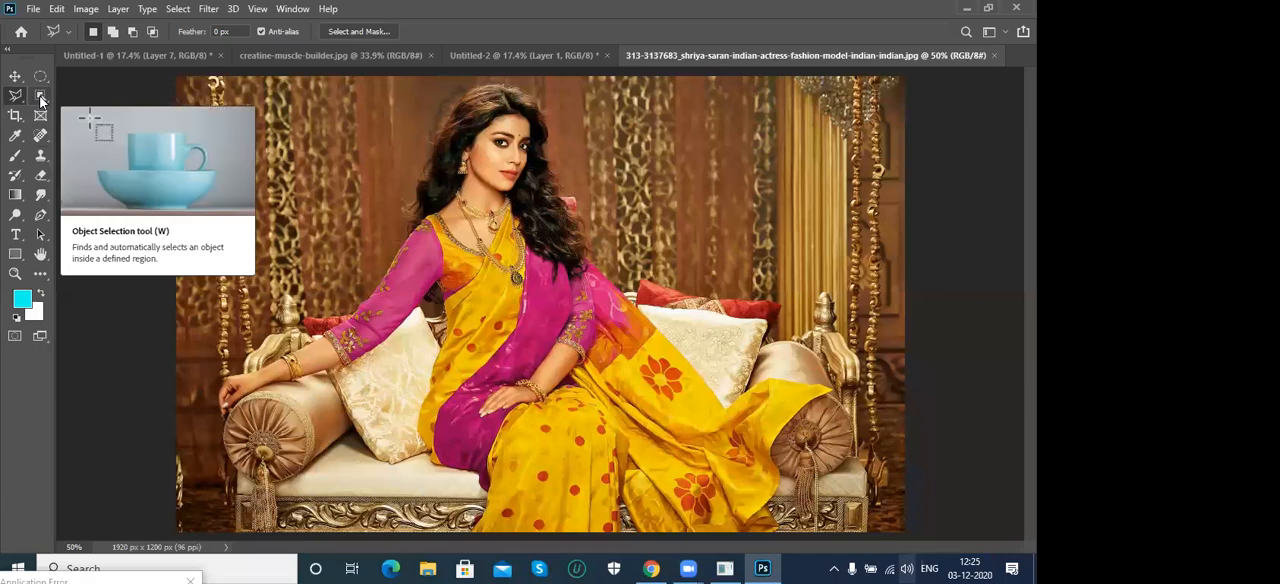
{"action": "left_click", "coordinate": [41, 97]}
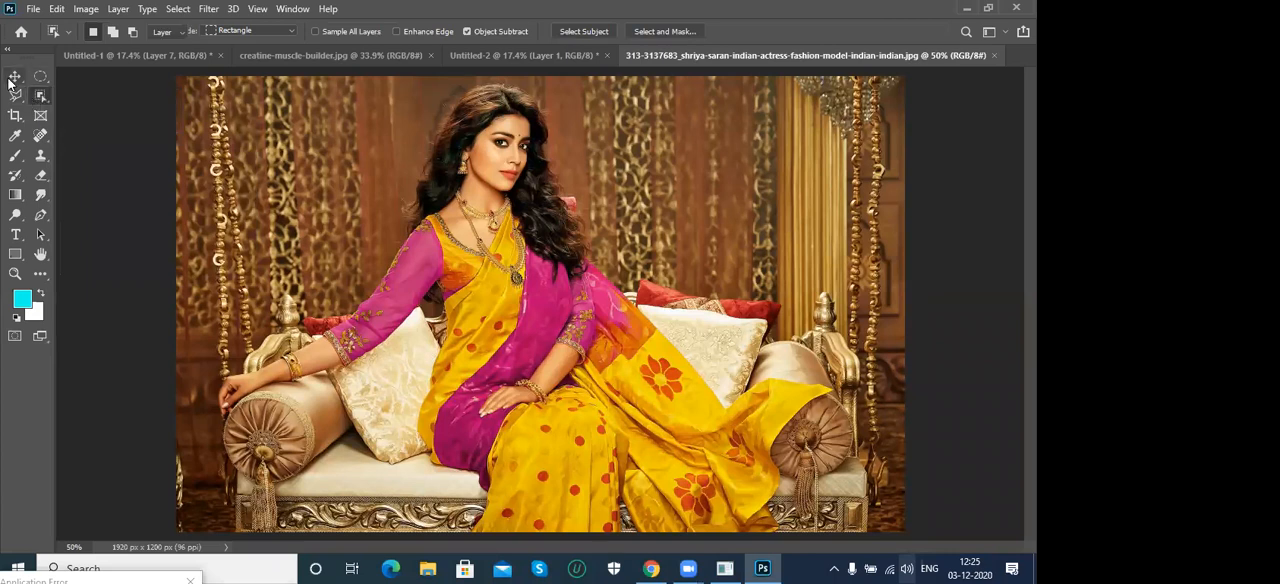
{"action": "left_click", "coordinate": [15, 76]}
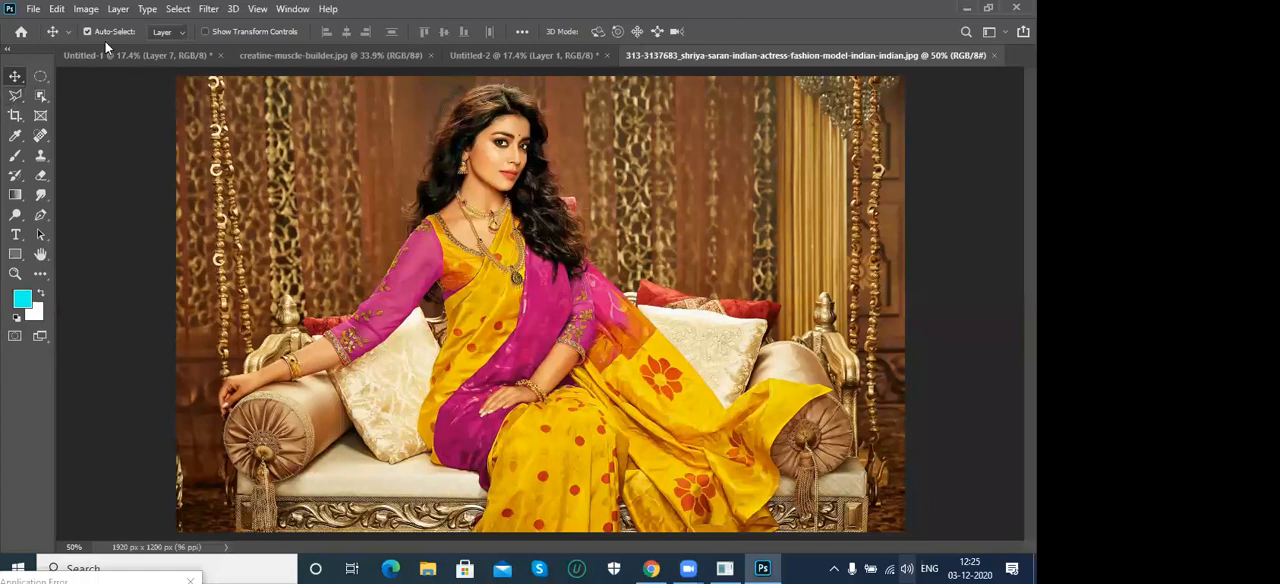
- Select the muscular man in creatine-muscle-builder.jpg by framing him with the Object Selection Tool in Rectangle mode
{"action": "left_click_drag", "start_coordinate": [41, 95], "coordinate": [88, 100]}
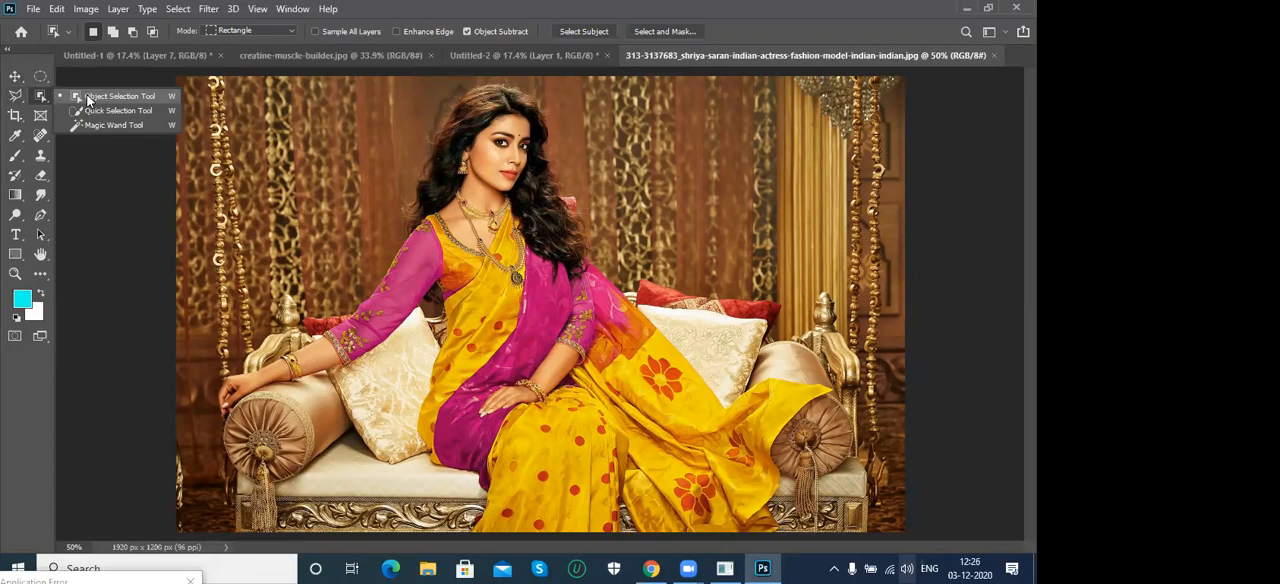
{"action": "left_click", "coordinate": [88, 100]}
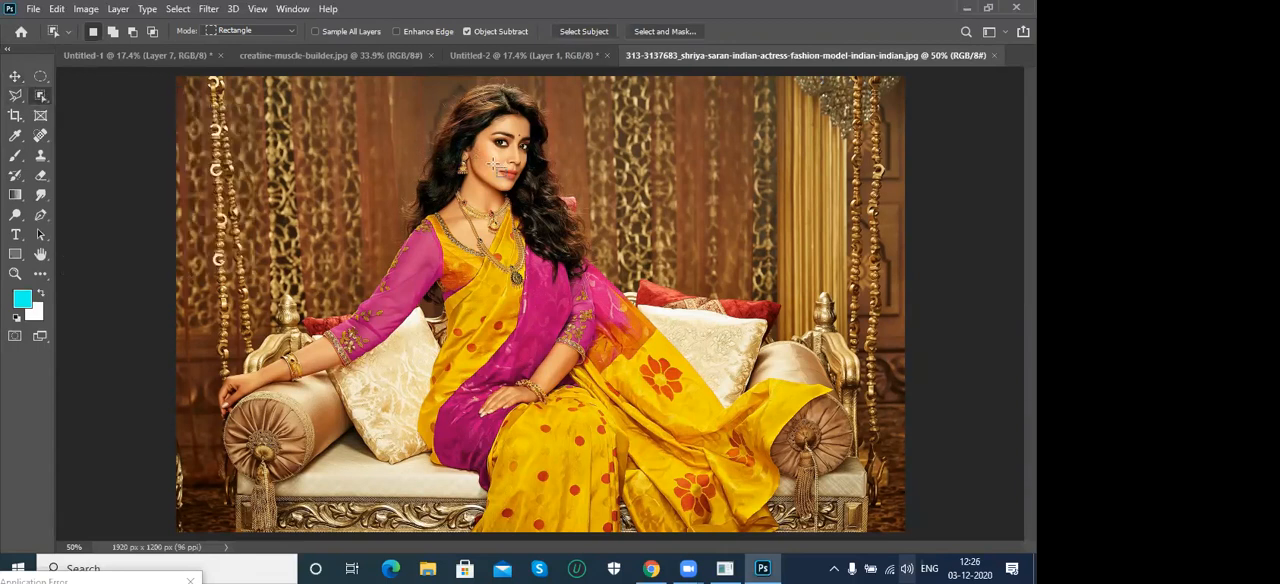
{"action": "left_click", "coordinate": [522, 56]}
{"action": "left_click", "coordinate": [380, 56]}
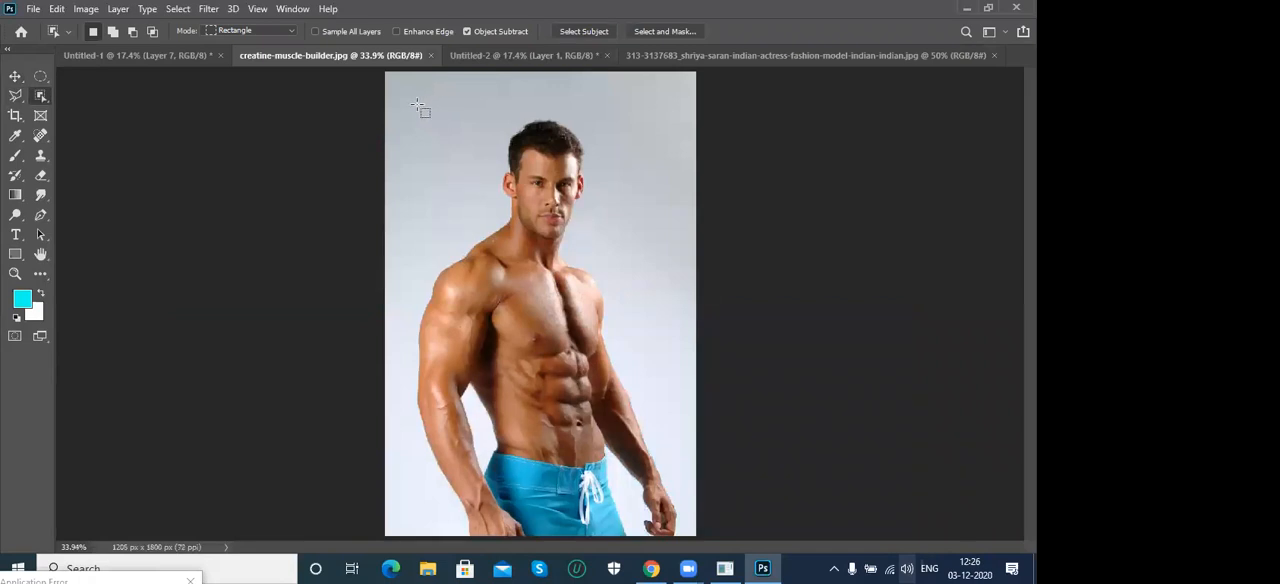
{"action": "left_click_drag", "start_coordinate": [397, 101], "coordinate": [690, 538]}
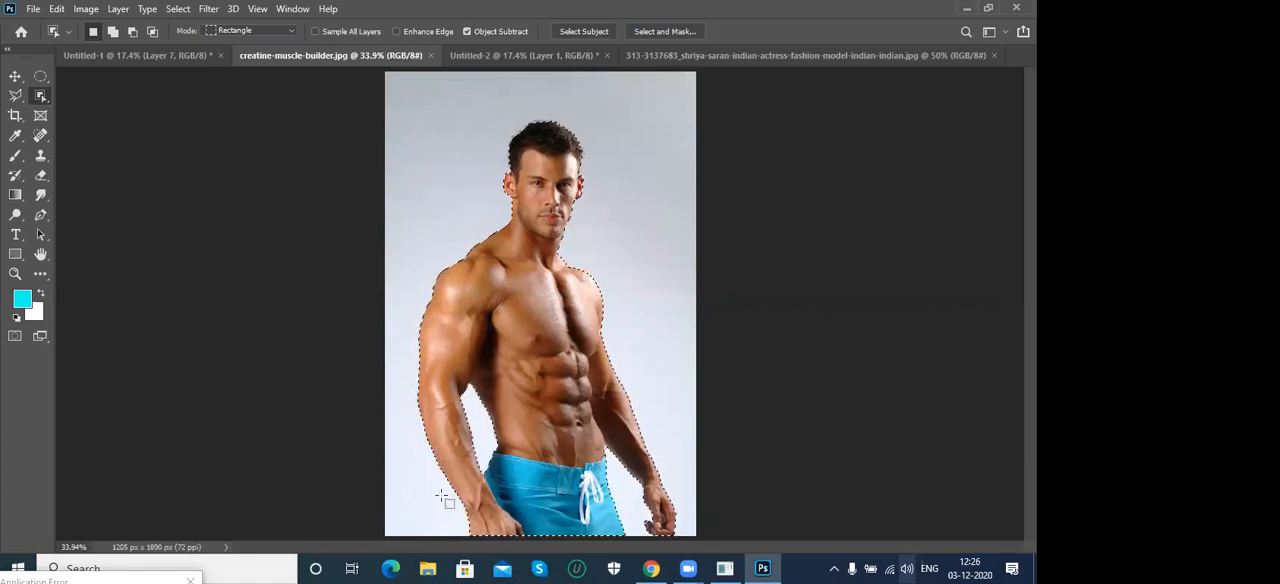
- Select the seated woman in the sari photo by framing almost the whole image with the Object Selection Tool, about 1770 × 1242 px
{"action": "left_click", "coordinate": [706, 55]}
{"action": "left_click_drag", "start_coordinate": [202, 80], "coordinate": [886, 551]}
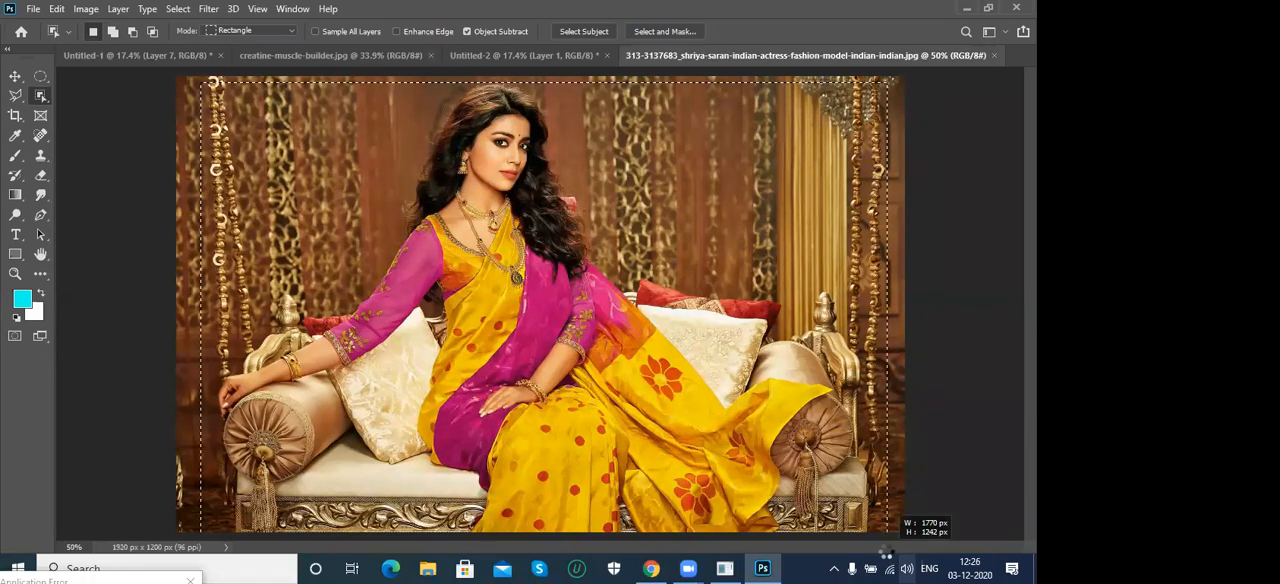
{"action": "left_click_drag", "start_coordinate": [886, 551], "coordinate": [886, 551]}
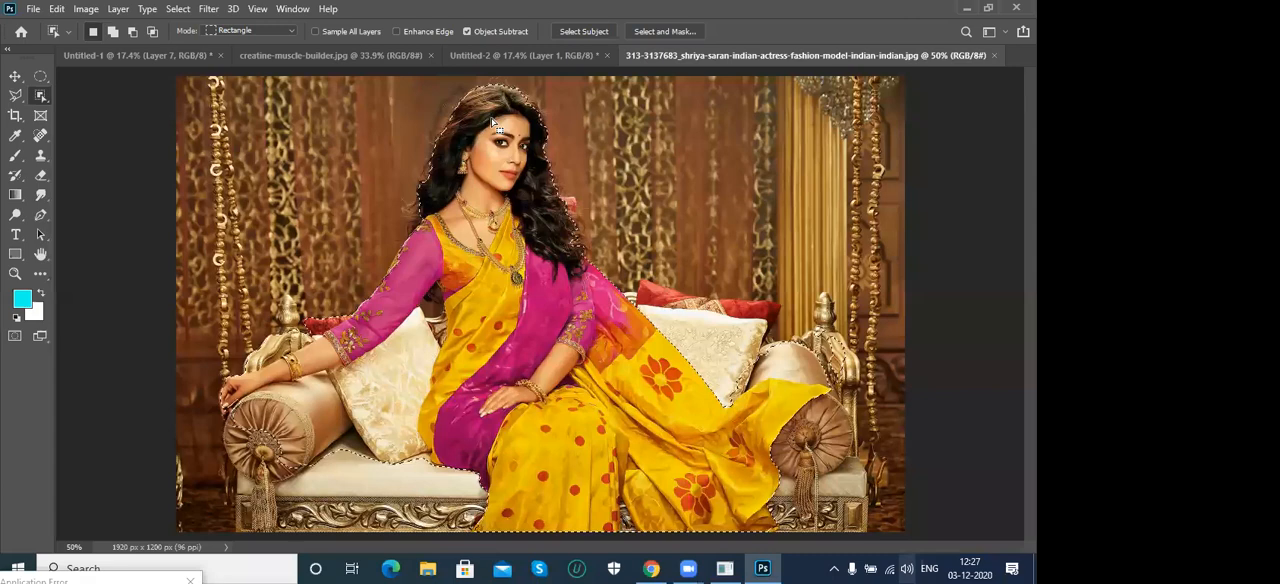
- Clear the selection around the seated woman and open the bus-driver-iguazu-falls-coach-volvo-buses image from the photoshop examples folder
{"action": "key", "text": "ctrl+d"}
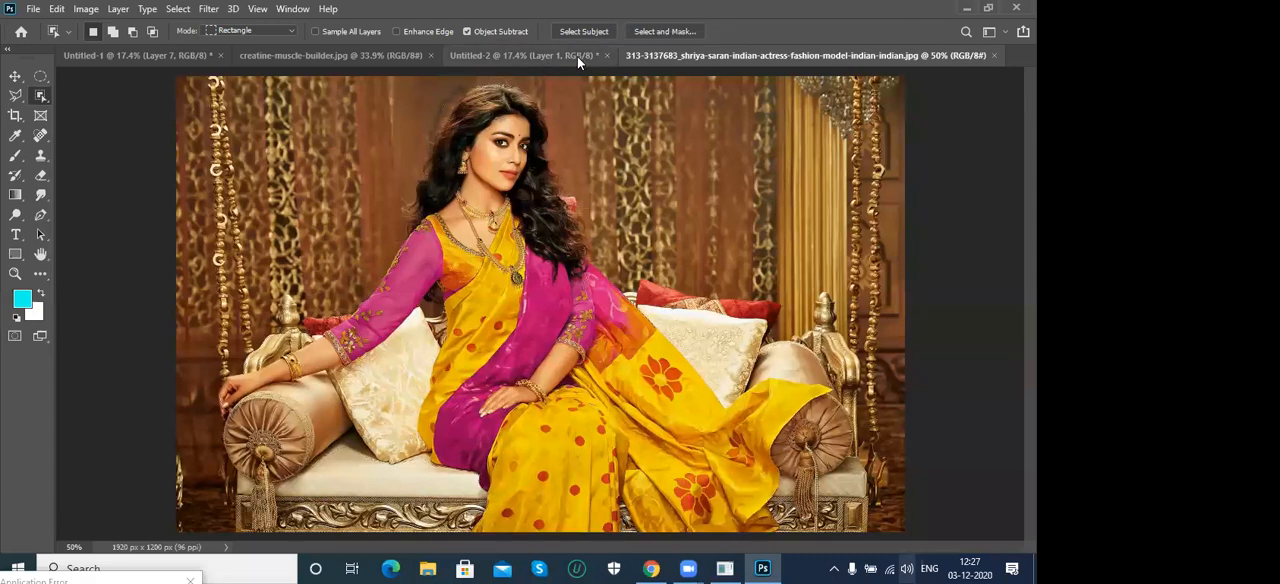
{"action": "key", "text": "ctrl+o"}
{"action": "left_click_drag", "start_coordinate": [773, 179], "coordinate": [772, 254]}
{"action": "double_click", "coordinate": [620, 206]}
- Select the white bus by framing it with the Object Selection Tool, try adding its protruding front mirror, and close the image
{"action": "mouse_move", "coordinate": [263, 166]}
{"action": "left_mouse_down"}
{"action": "mouse_move", "coordinate": [535, 287]}
{"action": "mouse_move", "coordinate": [801, 438]}
{"action": "left_mouse_up"}
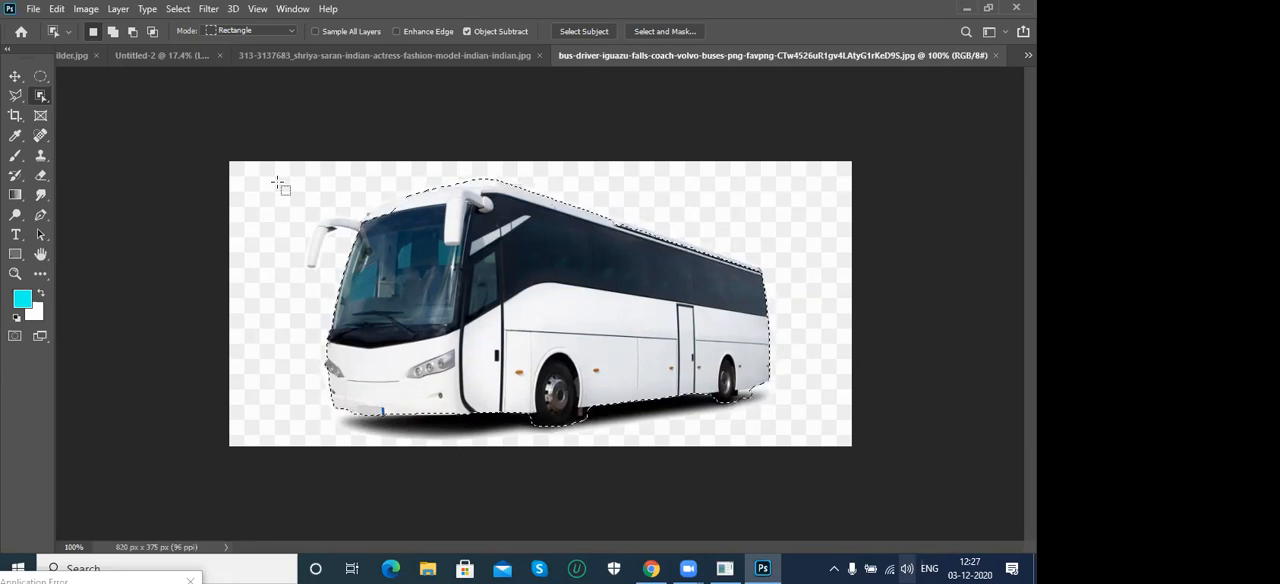
{"action": "key", "text": "shift"}
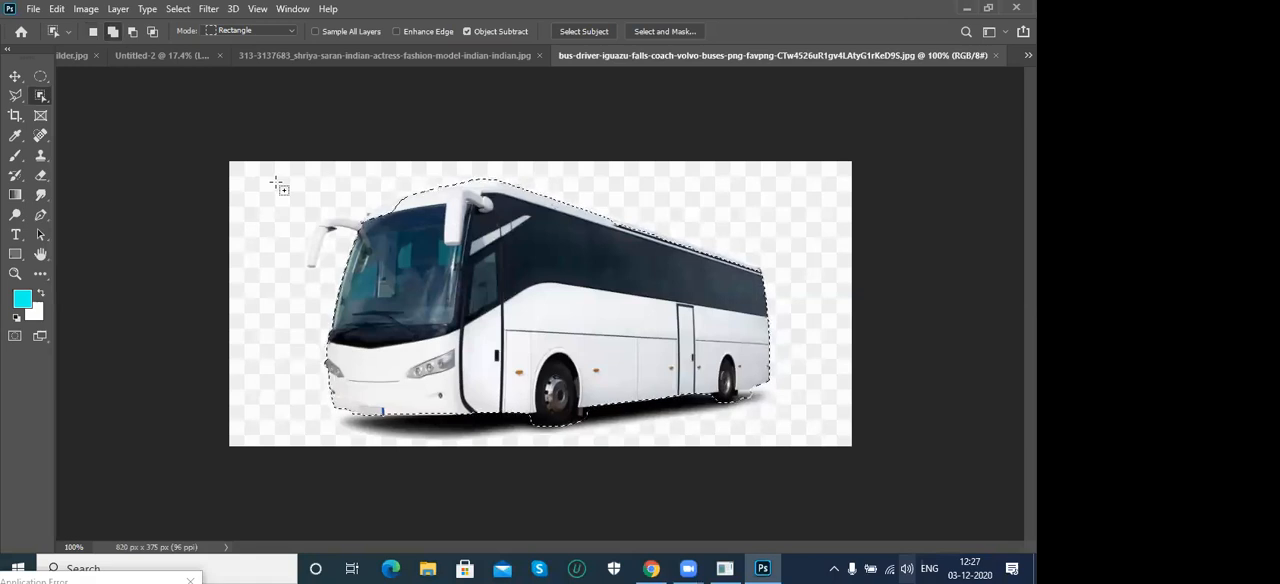
{"action": "left_click", "coordinate": [112, 34]}
{"action": "left_click_drag", "start_coordinate": [282, 187], "coordinate": [376, 274]}
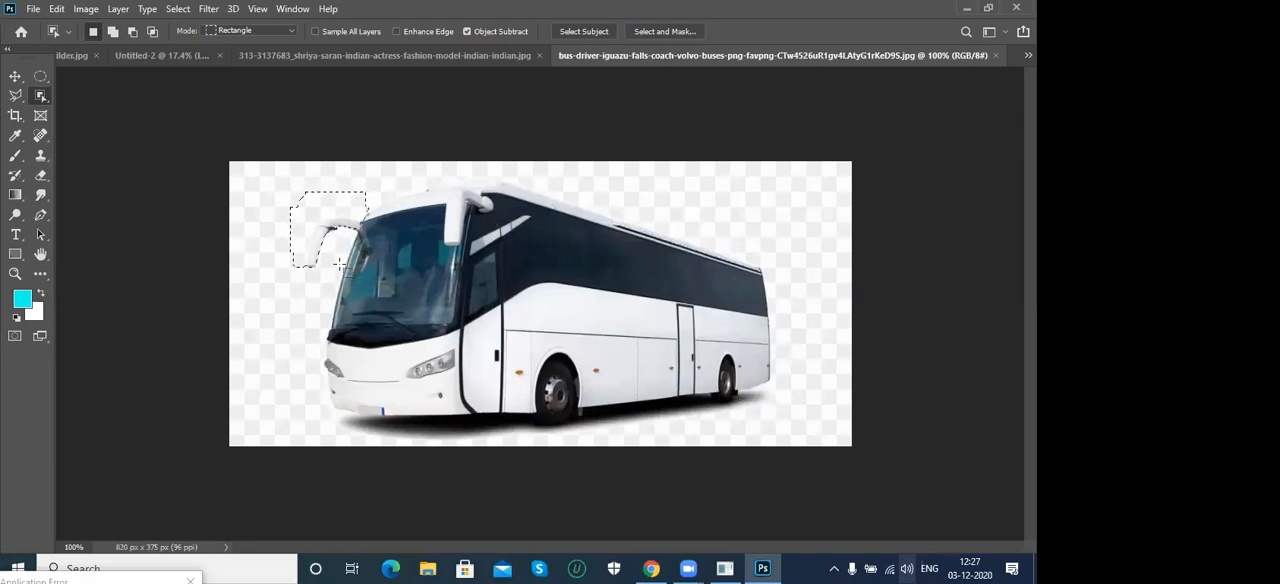
{"action": "key", "text": "ctrl+d"}
{"action": "key", "text": "ctrl+w"}
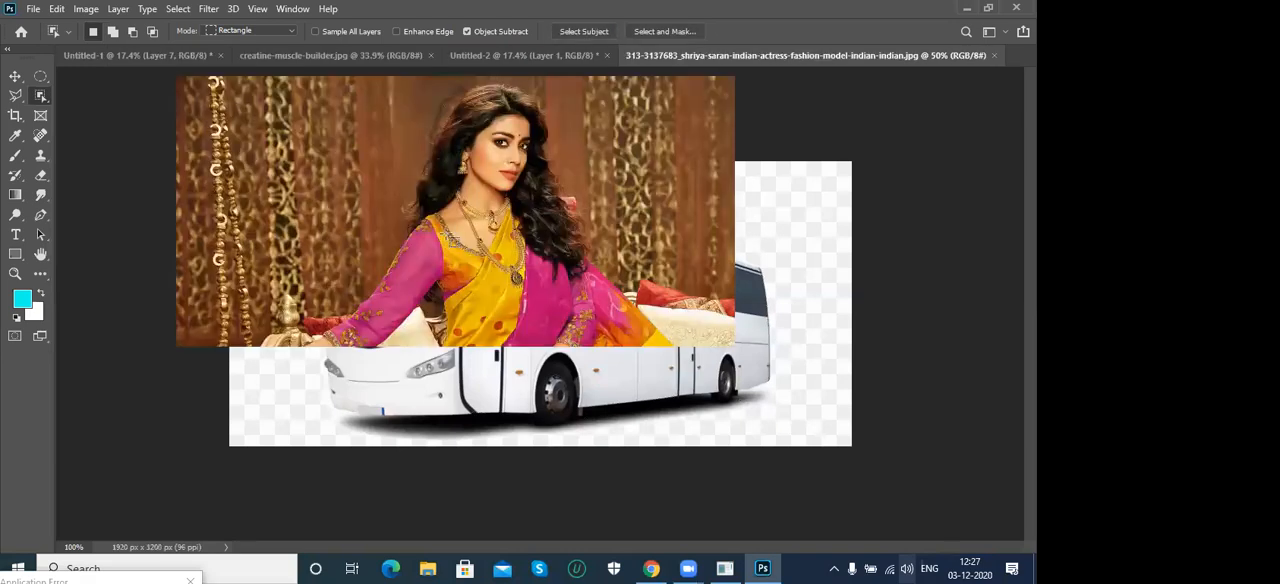
- Open the bus-advertising-car-mercedes-benz-o580 image, select the grey bus by framing it with the Object Selection Tool, and close the image
{"action": "key", "text": "ctrl+o"}
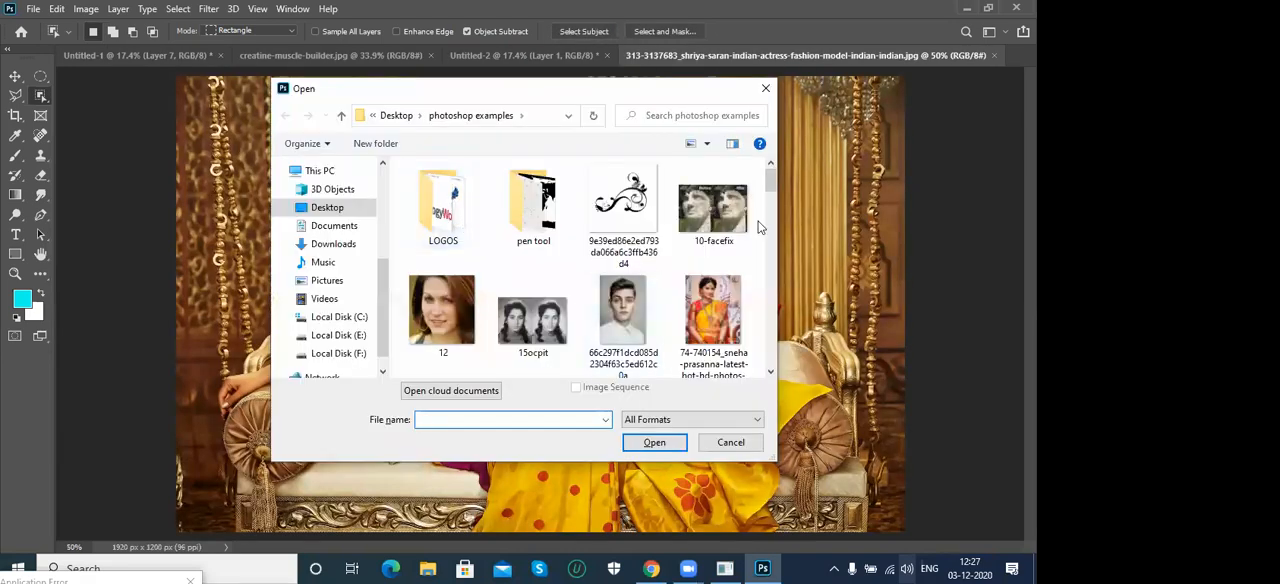
{"action": "left_click_drag", "start_coordinate": [771, 195], "coordinate": [776, 243]}
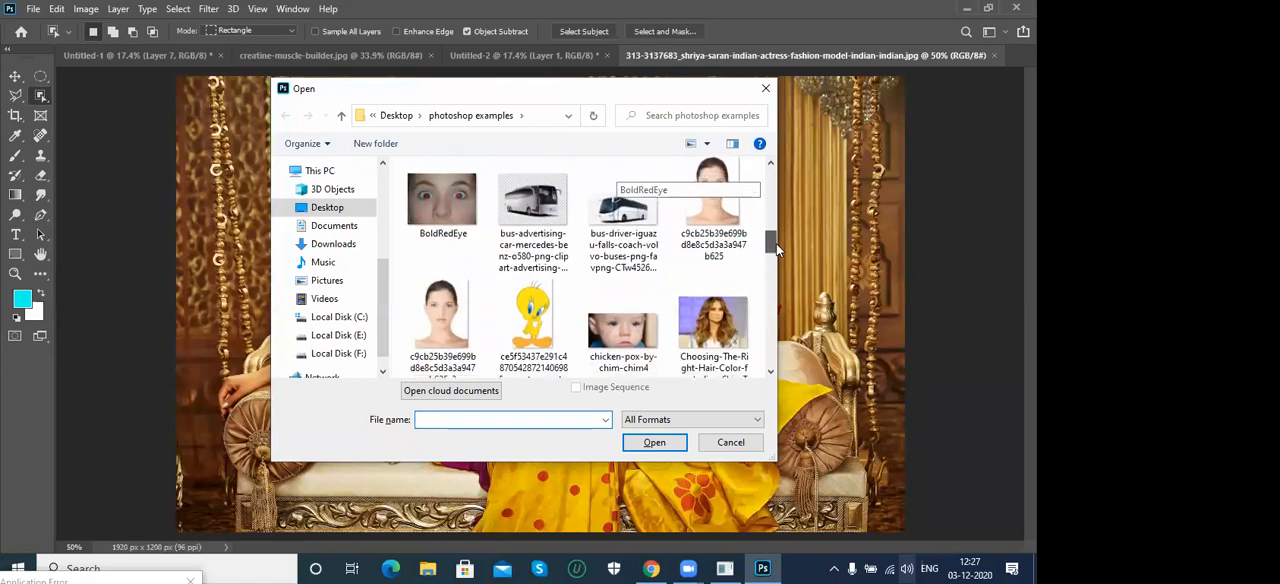
{"action": "left_click", "coordinate": [625, 205]}
{"action": "double_click", "coordinate": [531, 205]}
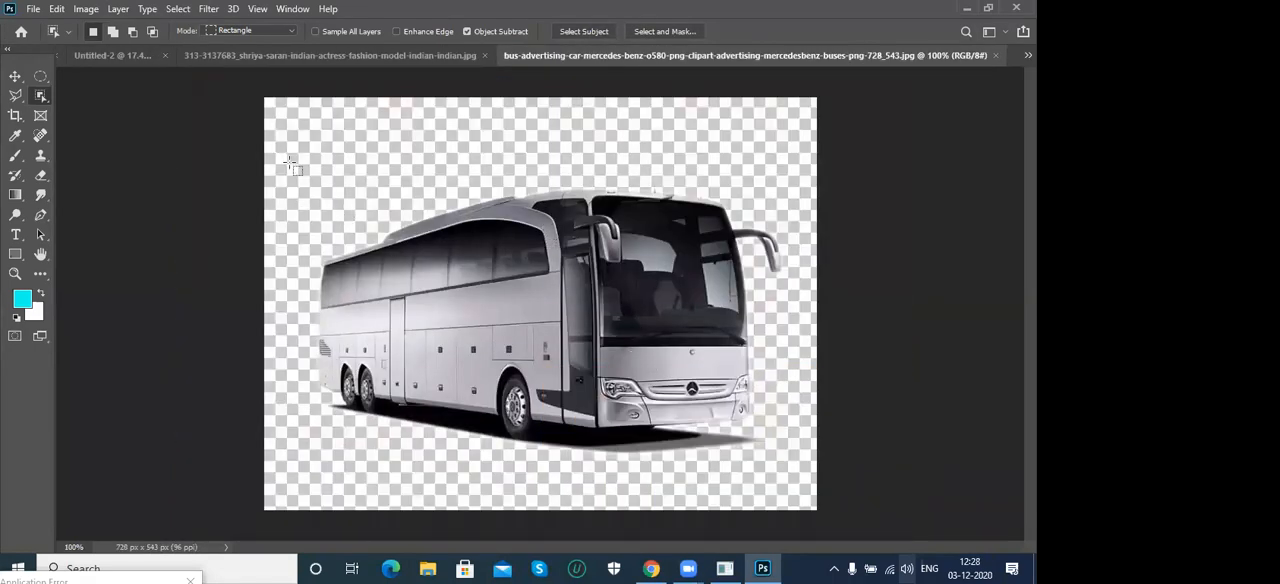
{"action": "left_click_drag", "start_coordinate": [298, 172], "coordinate": [800, 474]}
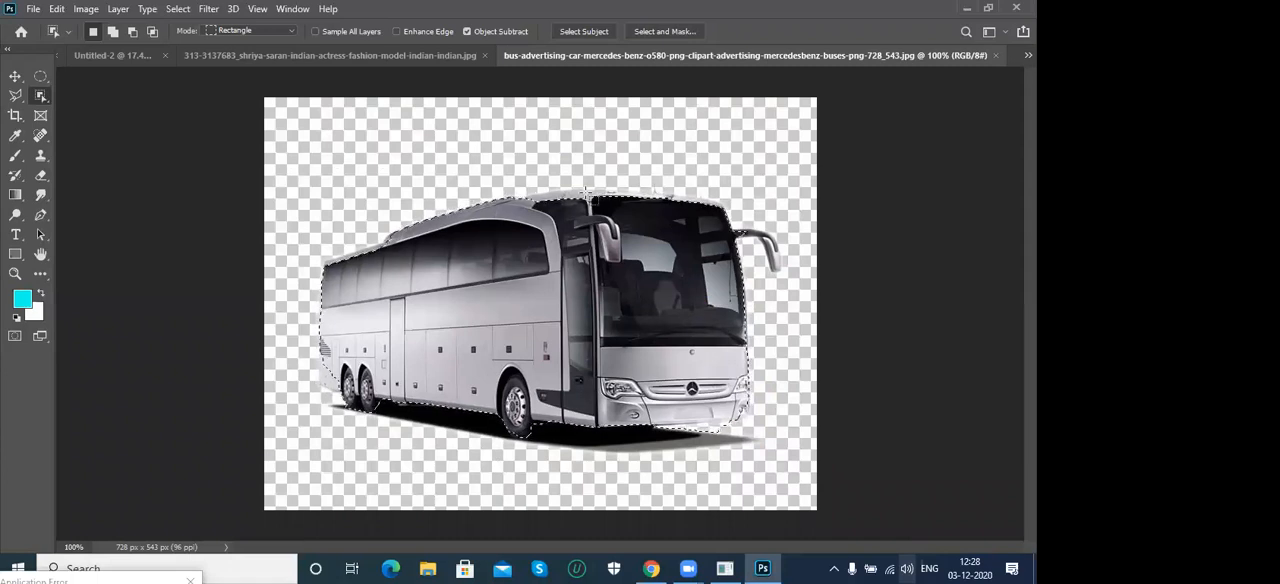
{"action": "key", "text": "ctrl+w"}
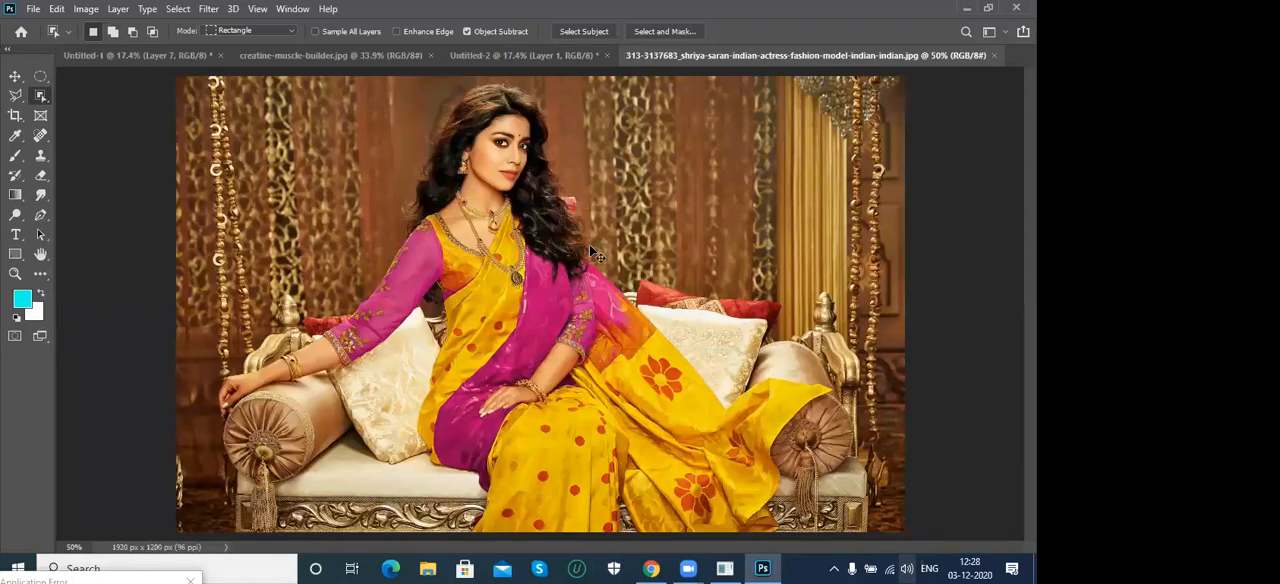
- Open the awesome-photoshop-techniques-cutting-out-hair-l image and select the dark-haired woman by framing her with the Object Selection Tool
{"action": "key", "text": "ctrl+o"}
{"action": "scroll", "coordinate": [772, 200], "scroll_direction": "down", "scroll_amount": 1}
{"action": "left_click_drag", "start_coordinate": [772, 199], "coordinate": [772, 236]}
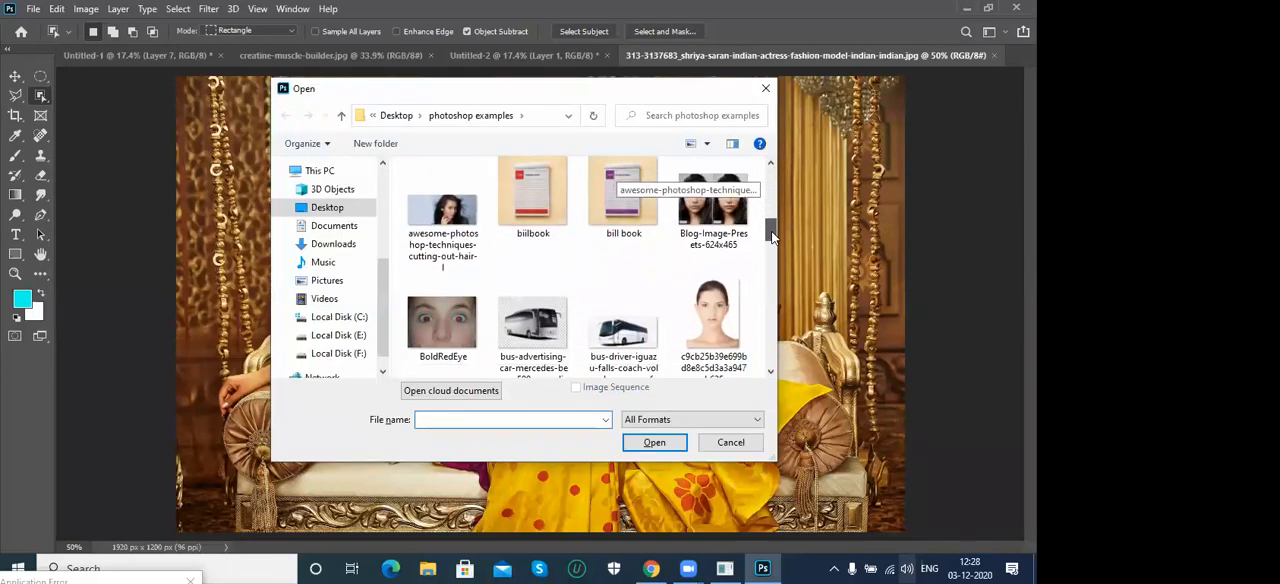
{"action": "double_click", "coordinate": [442, 212]}
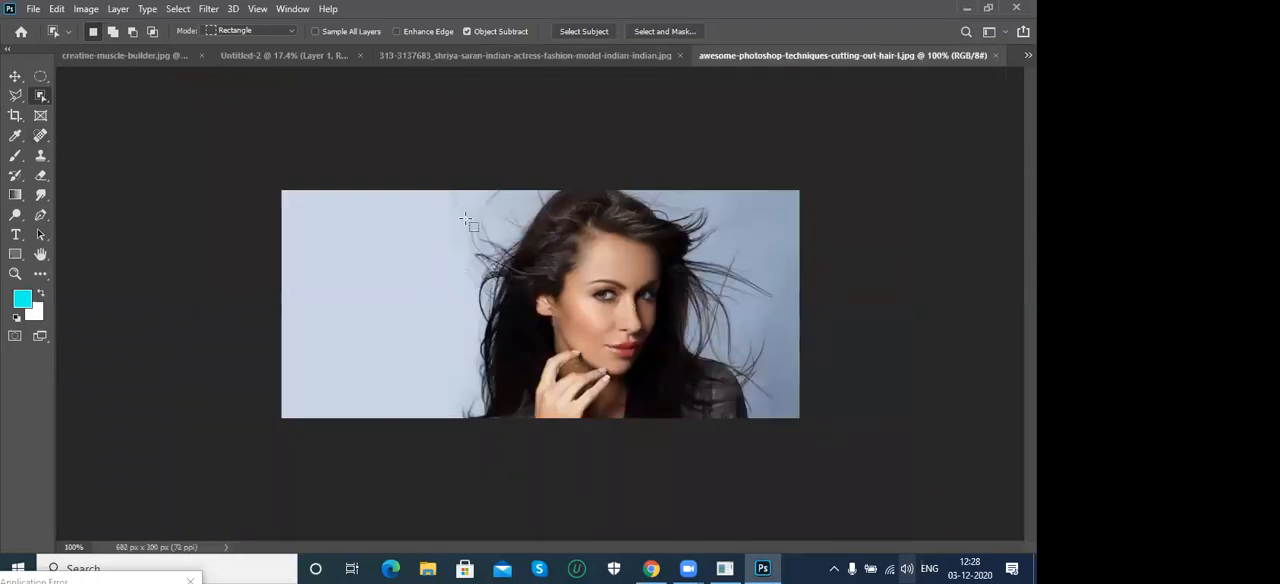
{"action": "left_click_drag", "start_coordinate": [396, 156], "coordinate": [794, 449]}
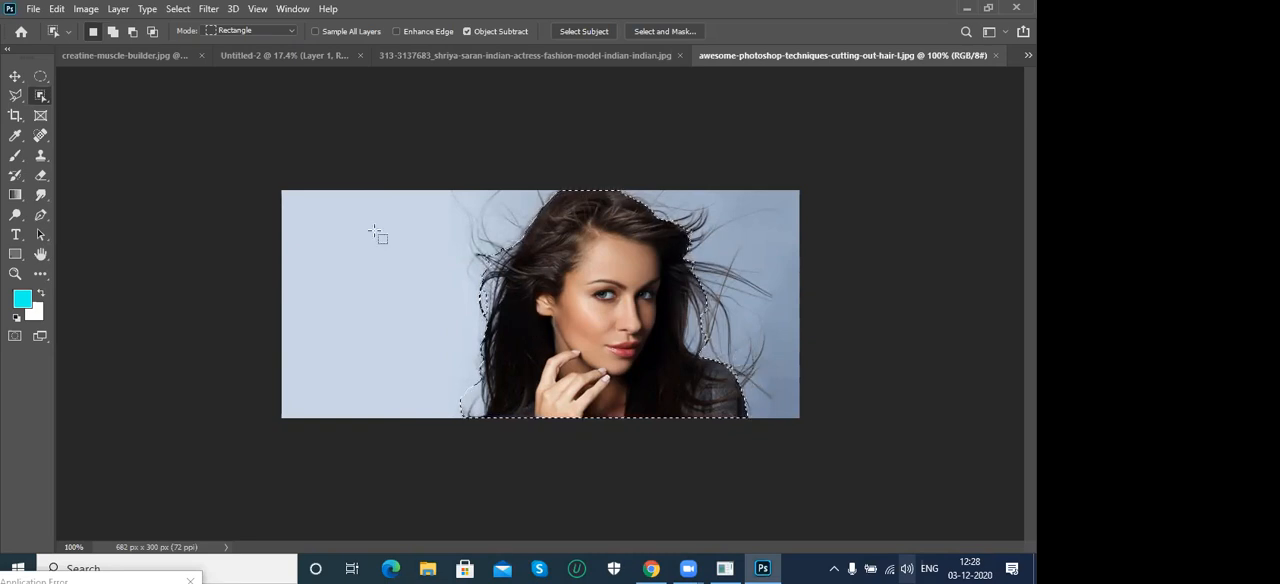
- Add the loose-hair area beside the woman's head to the selection, subtract it again, and clear the selection in New Selection mode
{"action": "left_click", "coordinate": [113, 32]}
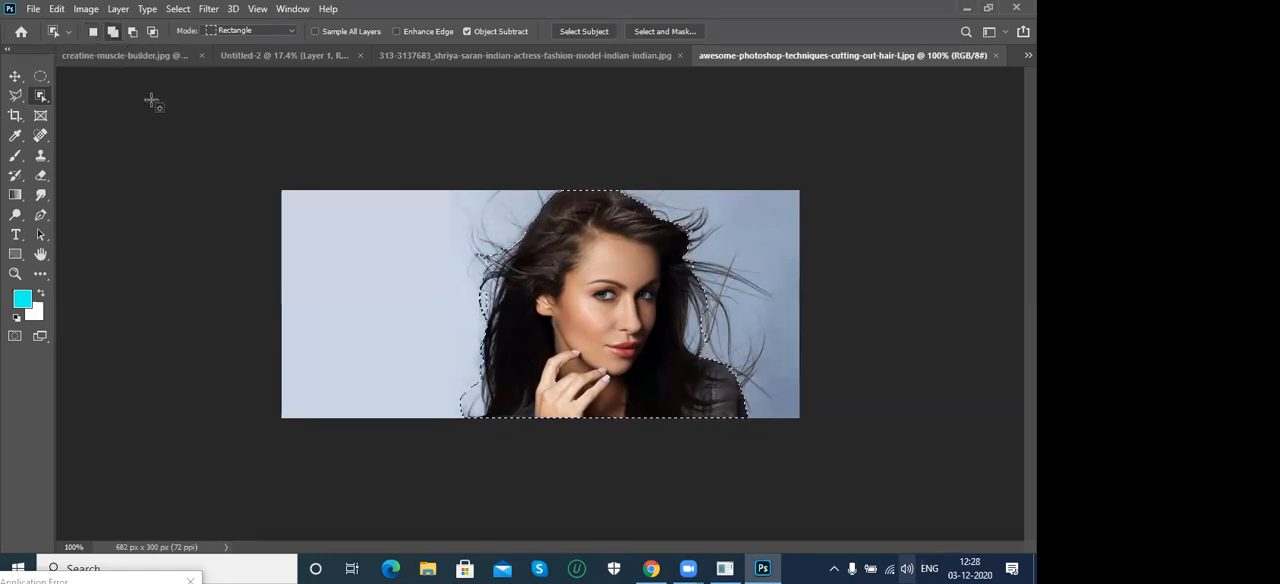
{"action": "left_click_drag", "start_coordinate": [394, 188], "coordinate": [560, 315]}
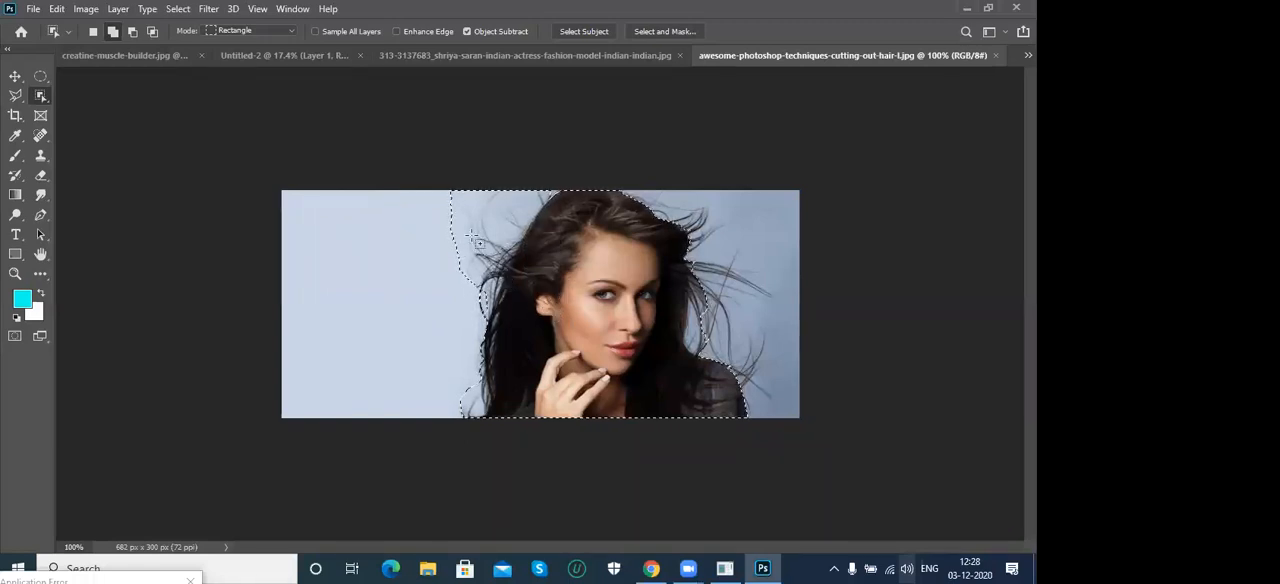
{"action": "left_click", "coordinate": [131, 34]}
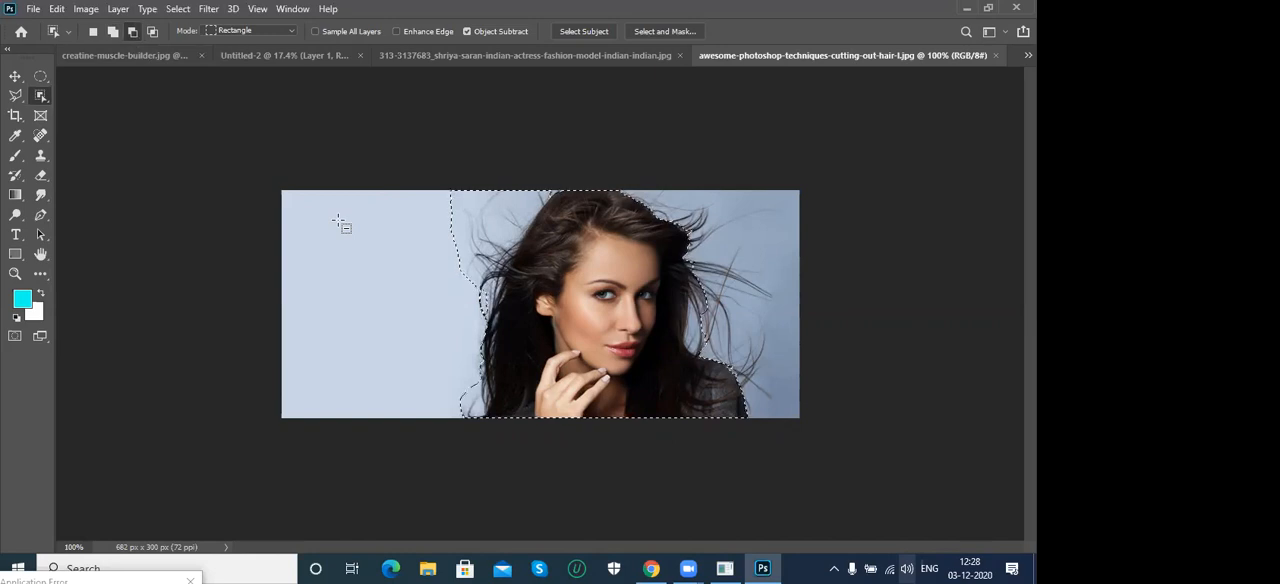
{"action": "left_click_drag", "start_coordinate": [391, 176], "coordinate": [562, 302]}
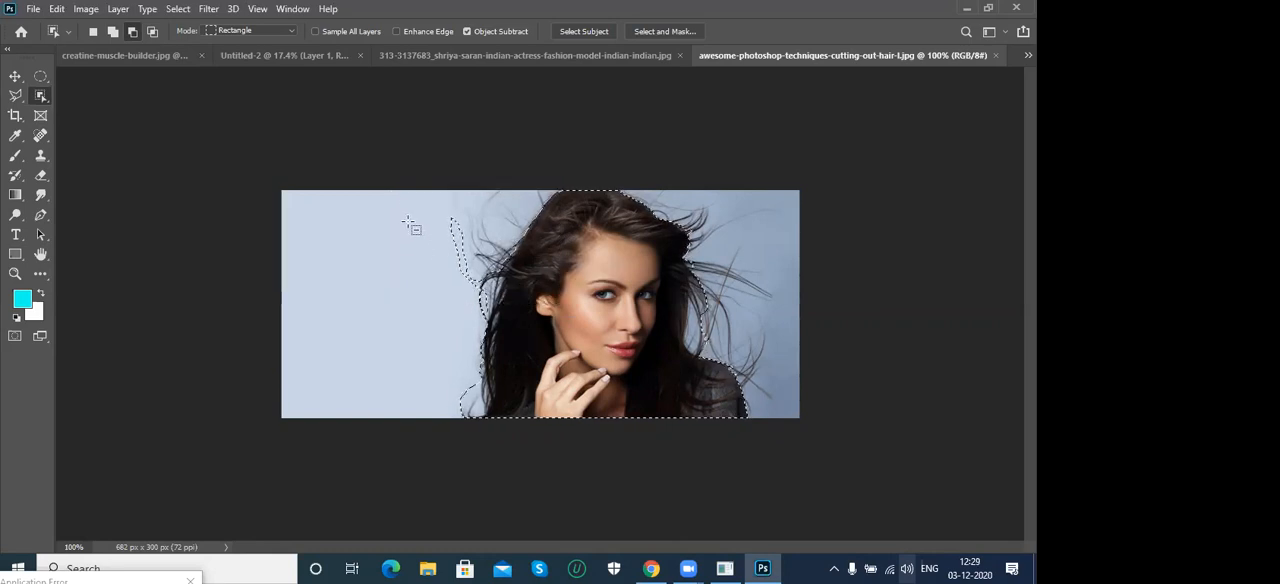
{"action": "left_click_drag", "start_coordinate": [412, 204], "coordinate": [498, 306]}
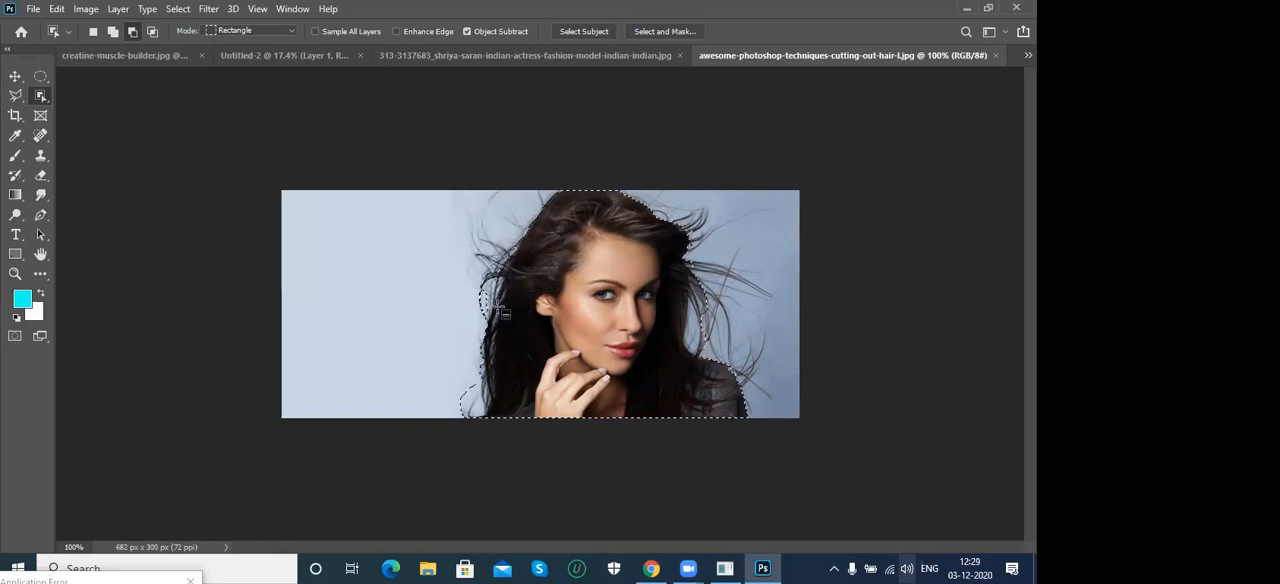
{"action": "left_click", "coordinate": [94, 35]}
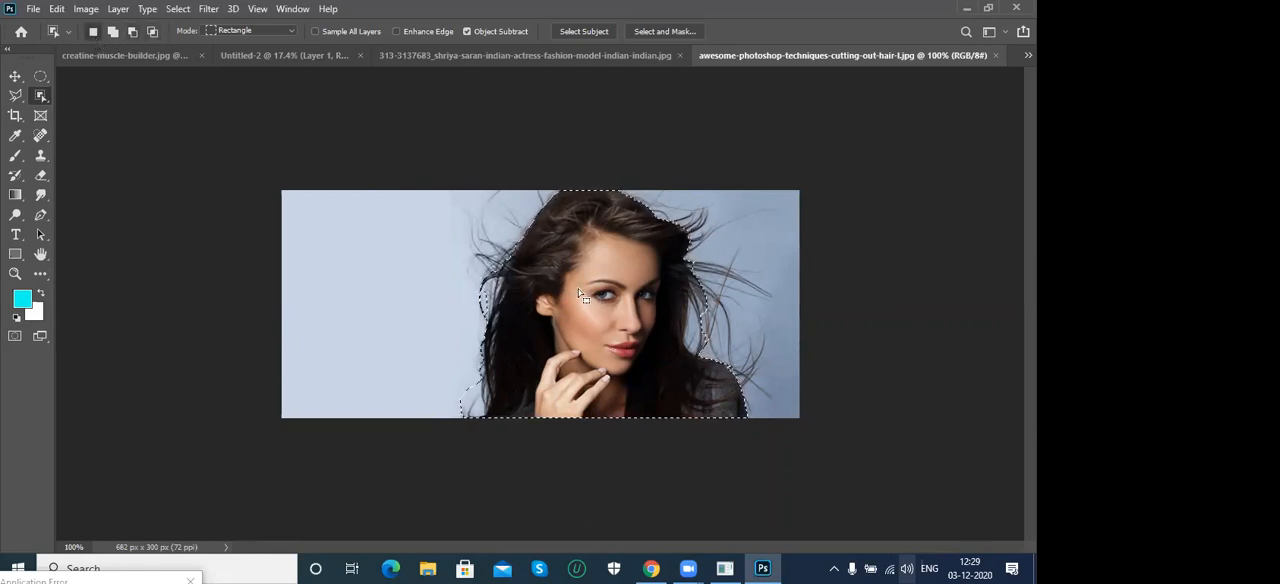
{"action": "key", "text": "ctrl+d"}
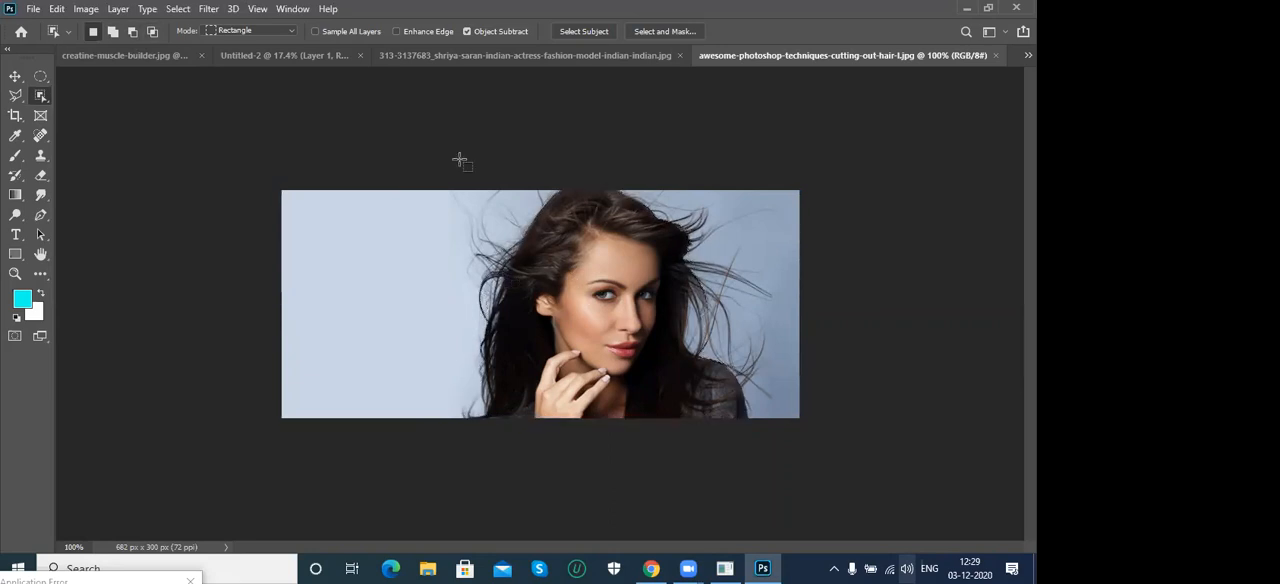
- Switch to creatine-muscle-builder.jpg, frame the muscular man again with the Object Selection Tool, and clear the selection
{"action": "left_click", "coordinate": [436, 55]}
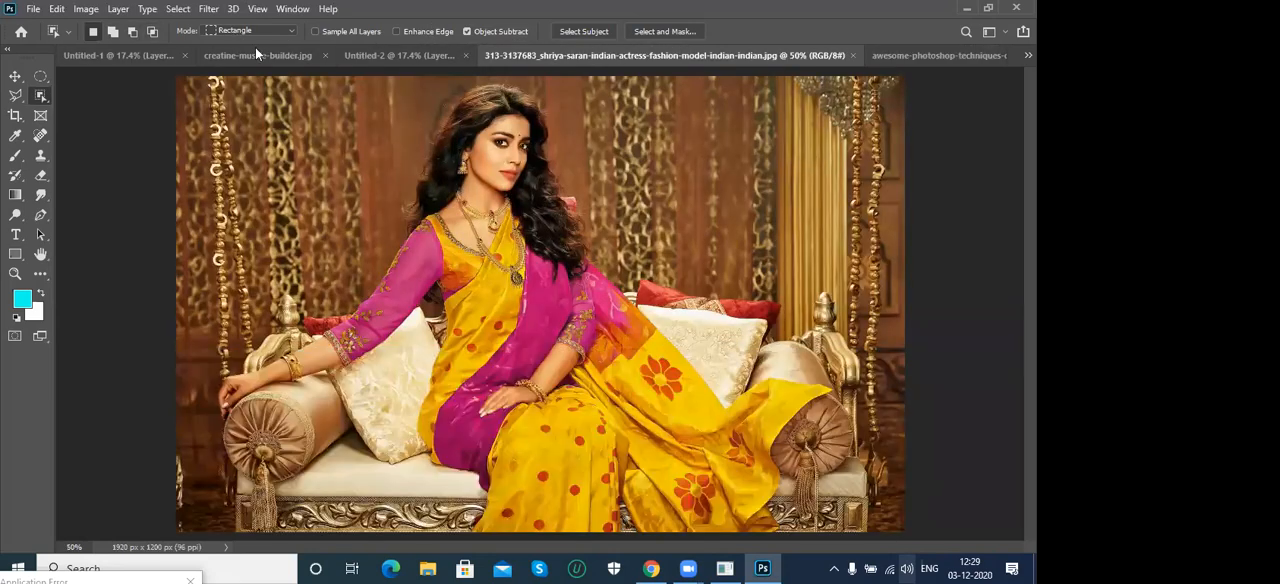
{"action": "left_click", "coordinate": [250, 56]}
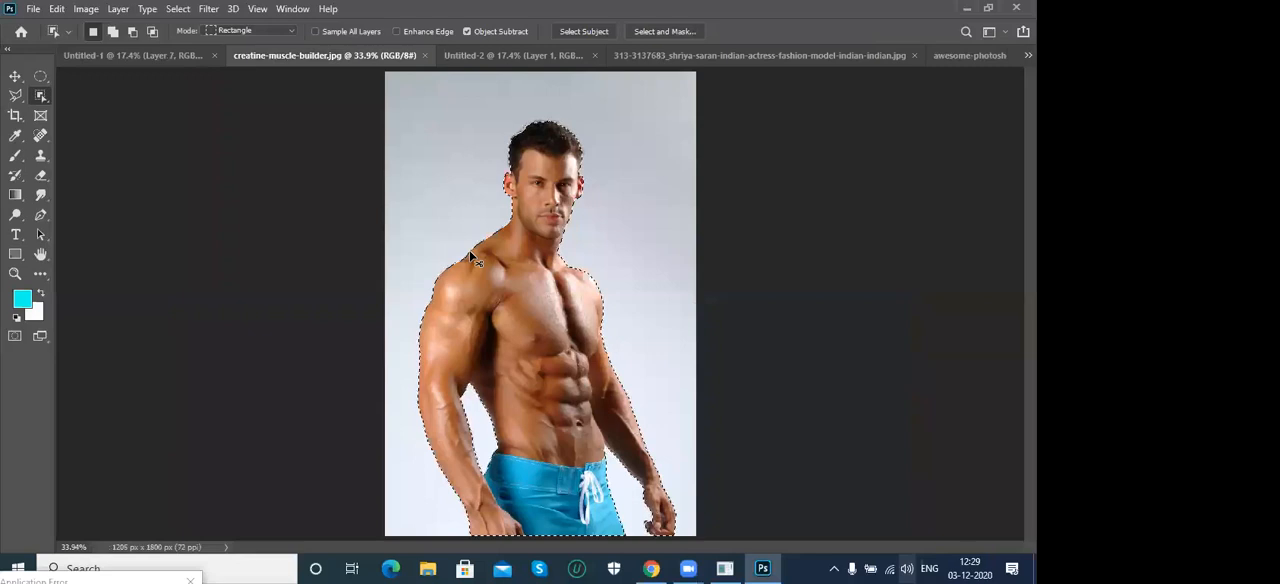
{"action": "right_click", "coordinate": [40, 95]}
{"action": "left_click", "coordinate": [94, 96]}
{"action": "left_click_drag", "start_coordinate": [390, 105], "coordinate": [701, 550]}
{"action": "key", "text": "ctrl+d"}
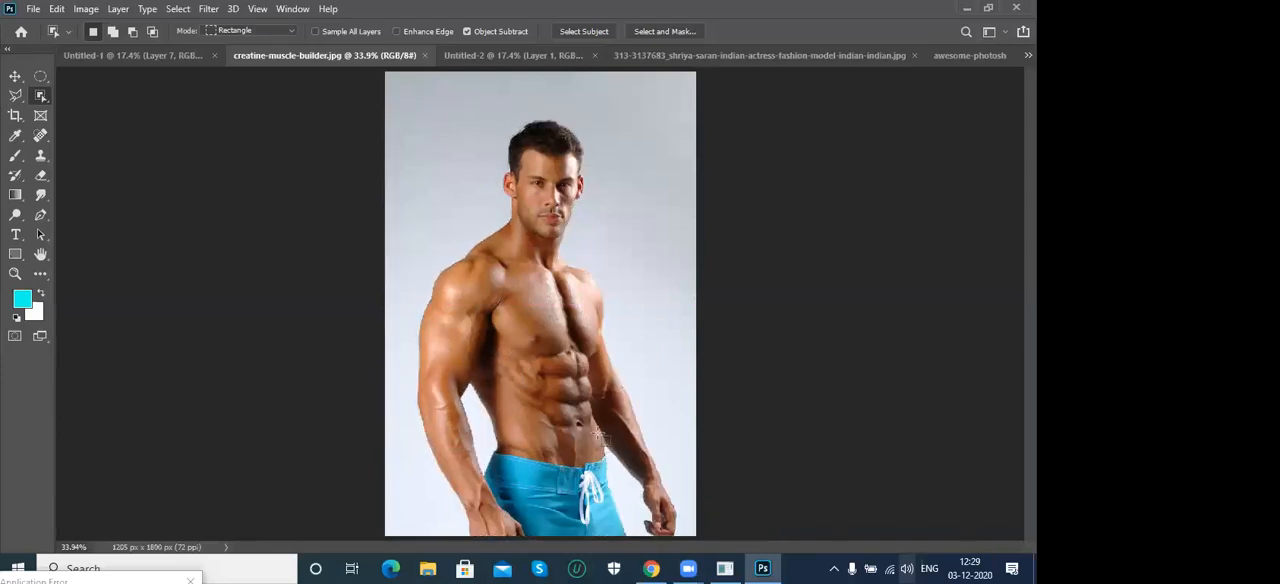
- Activate the Quick Selection Tool for the man's photo, briefly revisiting the Polygonal Lasso Tool for comparison
{"action": "right_click", "coordinate": [39, 96]}
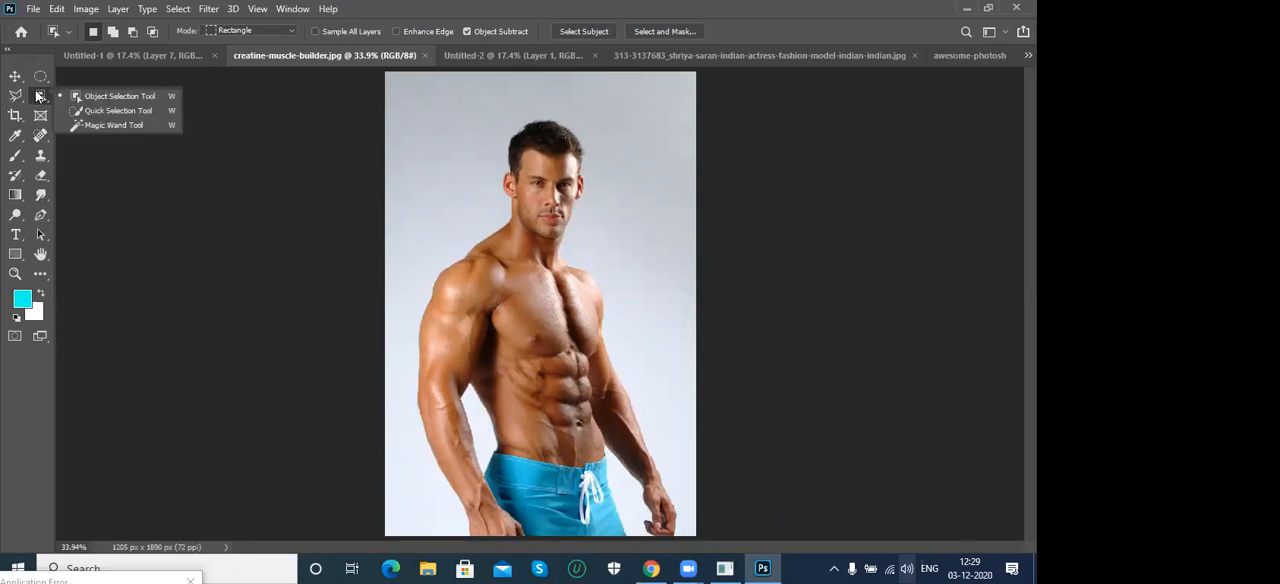
{"action": "left_click", "coordinate": [112, 110]}
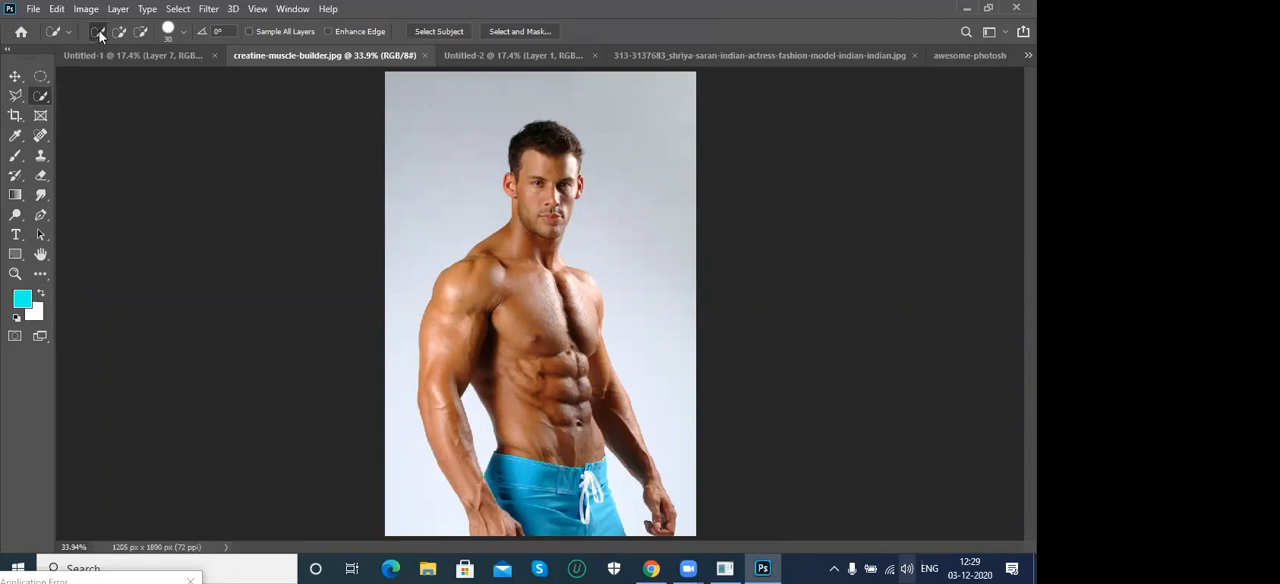
{"action": "left_click", "coordinate": [15, 96]}
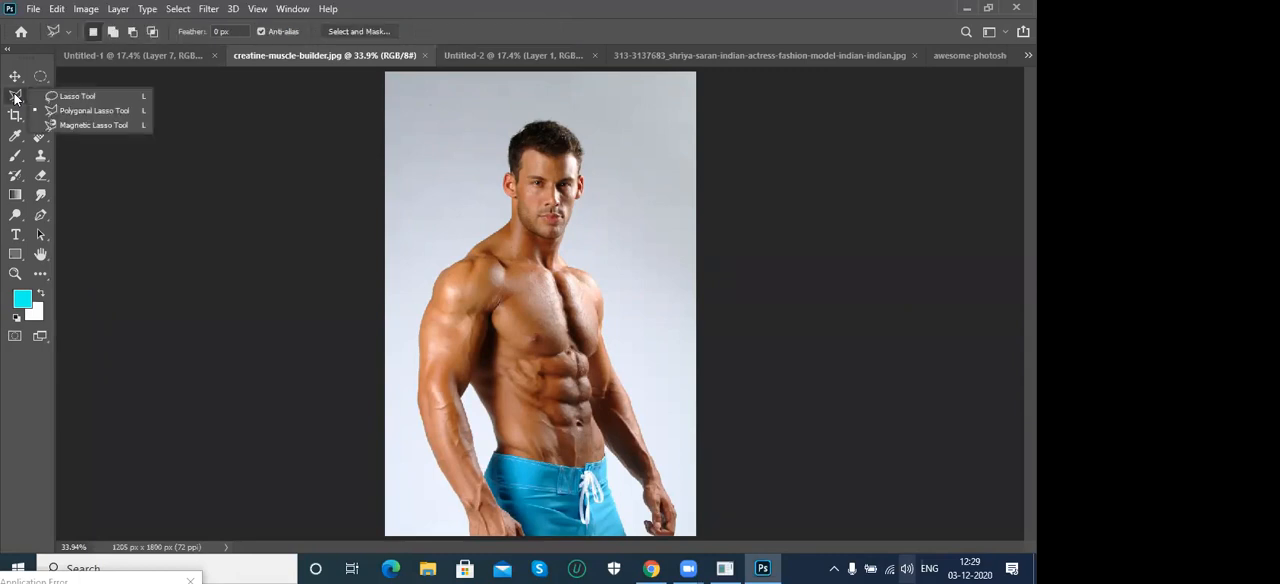
{"action": "left_click", "coordinate": [90, 110]}
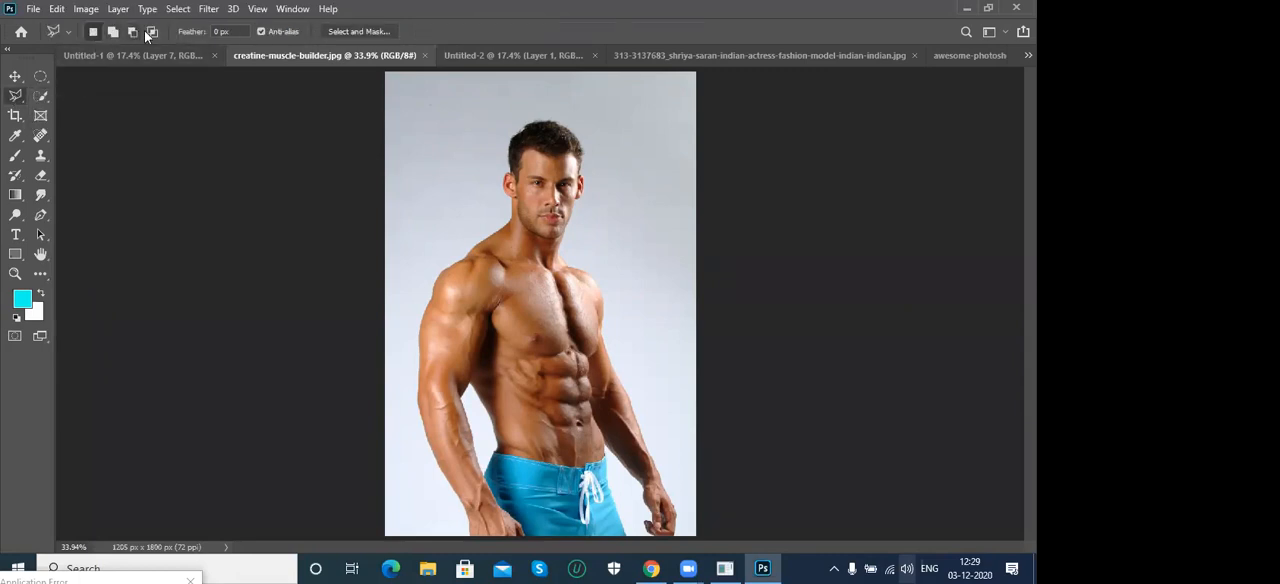
{"action": "left_click", "coordinate": [40, 95]}
{"action": "left_click", "coordinate": [96, 108]}
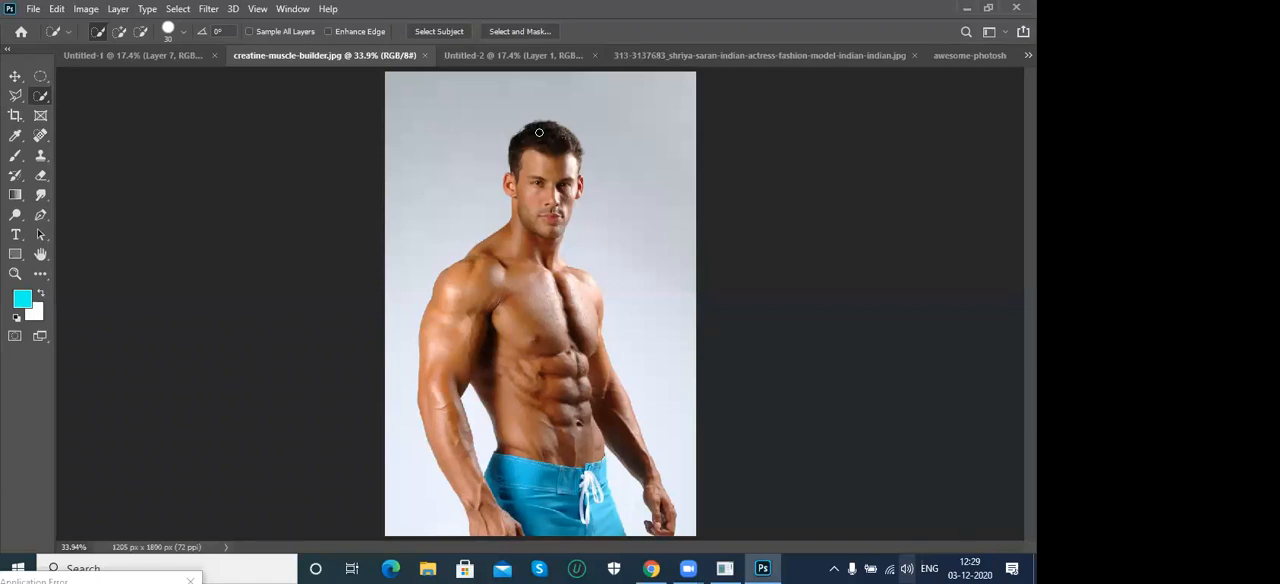
- Review the Quick Selection brush settings and set the brush size to 45 px
{"action": "left_click", "coordinate": [182, 32]}
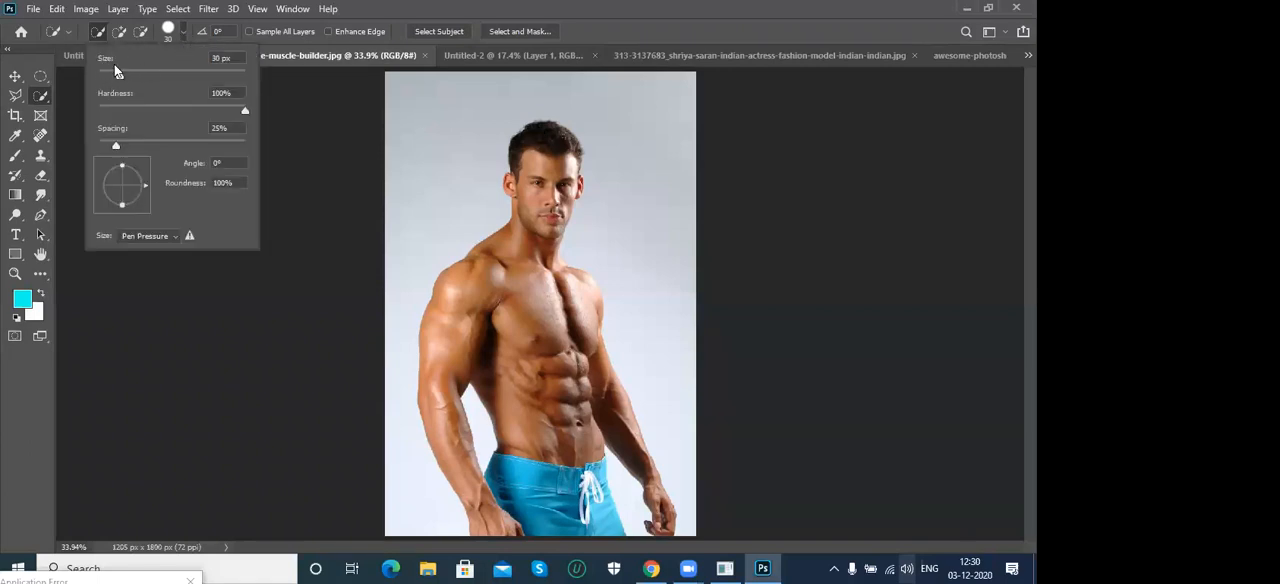
{"action": "left_click", "coordinate": [796, 38]}
{"action": "key", "text": "bracketright"}
{"action": "key", "text": "bracketright"}
{"action": "key", "text": "bracketright"}
{"action": "key", "text": "bracketright"}
{"action": "key", "text": "bracketright"}
{"action": "key", "text": "bracketright"}
{"action": "key", "text": "bracketright"}
{"action": "key", "text": "bracketleft"}
{"action": "key", "text": "bracketleft"}
{"action": "key", "text": "bracketleft"}
{"action": "key", "text": "bracketleft"}
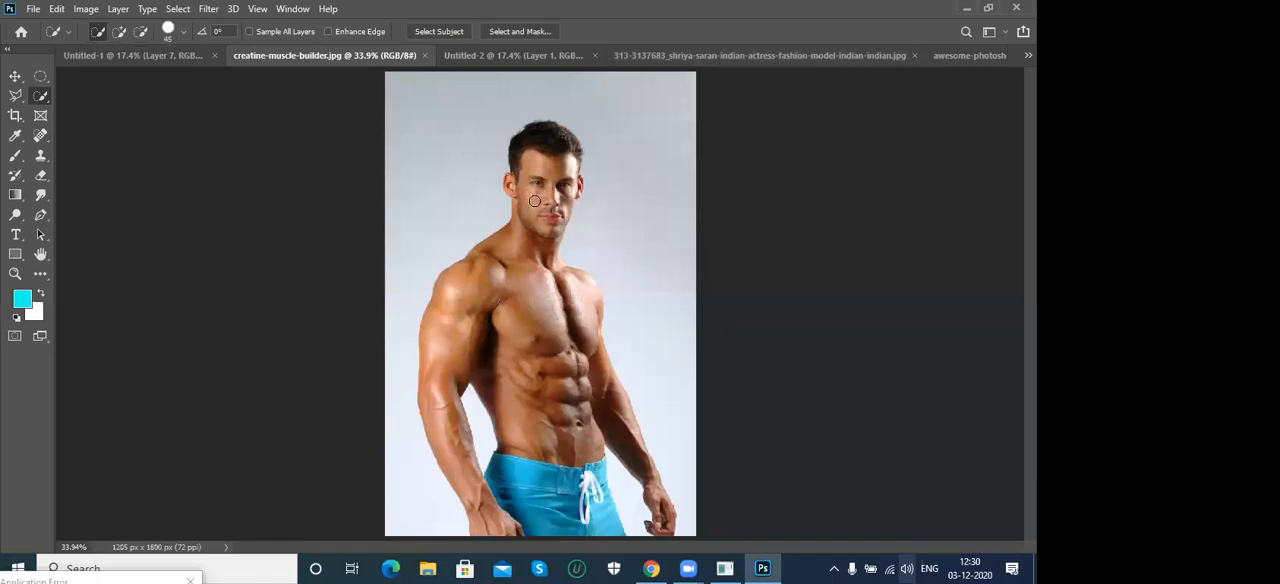
- Select the whole muscular man by painting over his hair, face, torso, arms and blue shorts with the Quick Selection Tool
{"action": "left_click_drag", "start_coordinate": [545, 140], "coordinate": [550, 145]}
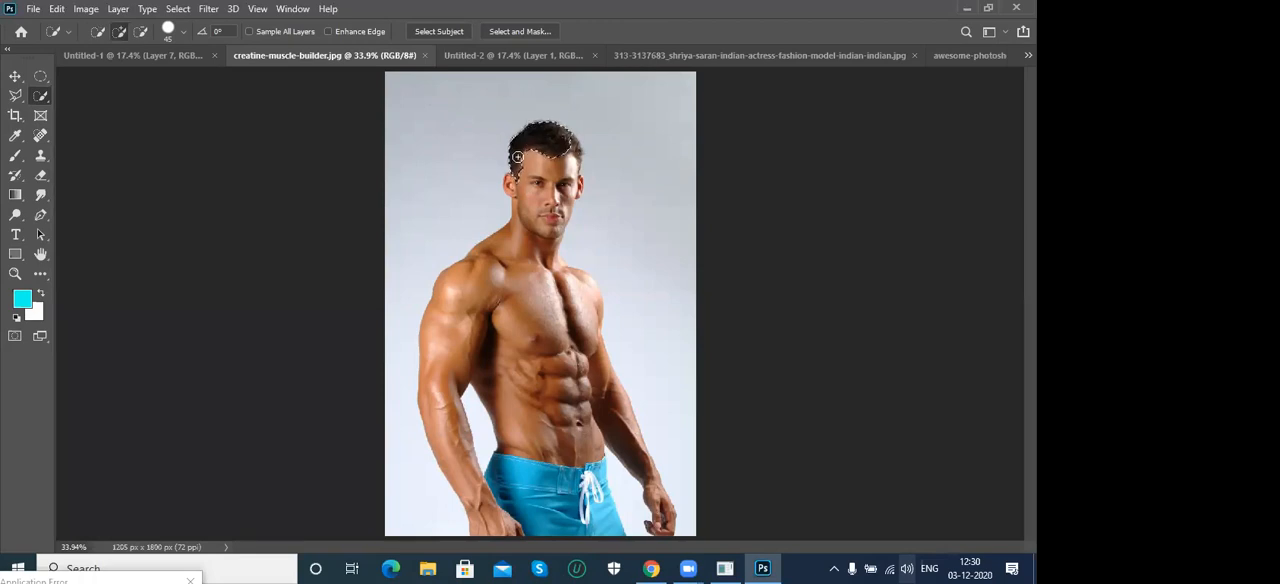
{"action": "mouse_move", "coordinate": [562, 151]}
{"action": "left_mouse_down"}
{"action": "mouse_move", "coordinate": [537, 199]}
{"action": "mouse_move", "coordinate": [573, 192]}
{"action": "mouse_move", "coordinate": [529, 254]}
{"action": "mouse_move", "coordinate": [519, 259]}
{"action": "mouse_move", "coordinate": [519, 237]}
{"action": "mouse_move", "coordinate": [477, 275]}
{"action": "mouse_move", "coordinate": [457, 317]}
{"action": "mouse_move", "coordinate": [531, 305]}
{"action": "mouse_move", "coordinate": [593, 350]}
{"action": "mouse_move", "coordinate": [656, 505]}
{"action": "left_mouse_up"}
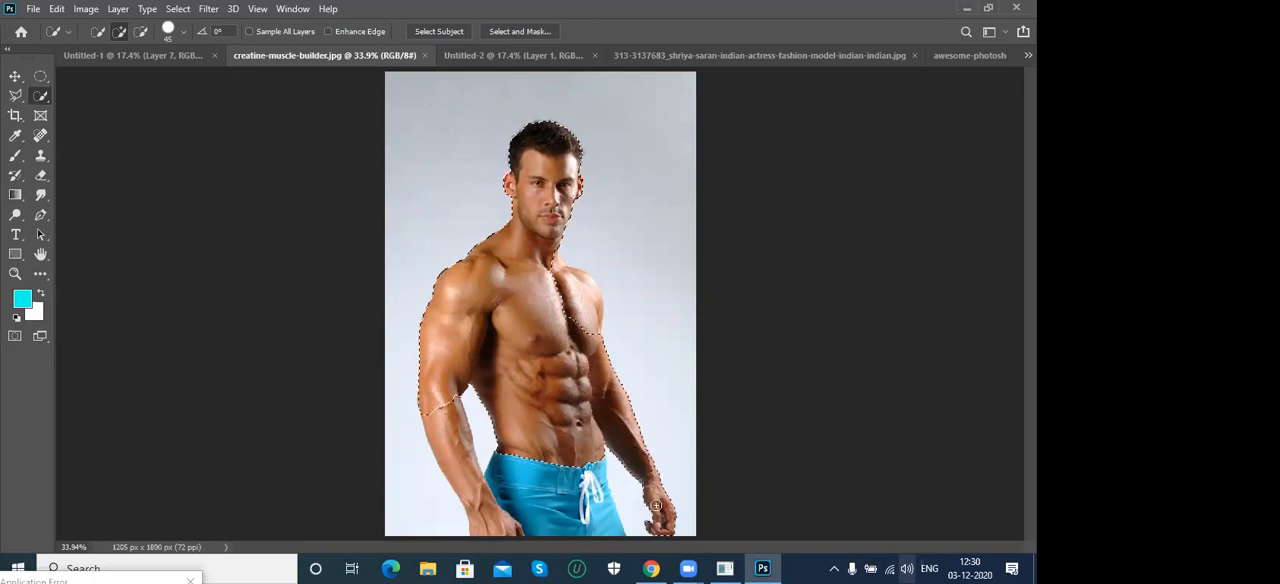
{"action": "mouse_move", "coordinate": [627, 428]}
{"action": "left_mouse_down"}
{"action": "mouse_move", "coordinate": [576, 294]}
{"action": "mouse_move", "coordinate": [496, 390]}
{"action": "mouse_move", "coordinate": [490, 357]}
{"action": "mouse_move", "coordinate": [443, 400]}
{"action": "mouse_move", "coordinate": [469, 482]}
{"action": "left_mouse_up"}
{"action": "mouse_move", "coordinate": [504, 521]}
{"action": "left_mouse_down"}
{"action": "mouse_move", "coordinate": [565, 477]}
{"action": "mouse_move", "coordinate": [613, 536]}
{"action": "left_mouse_up"}
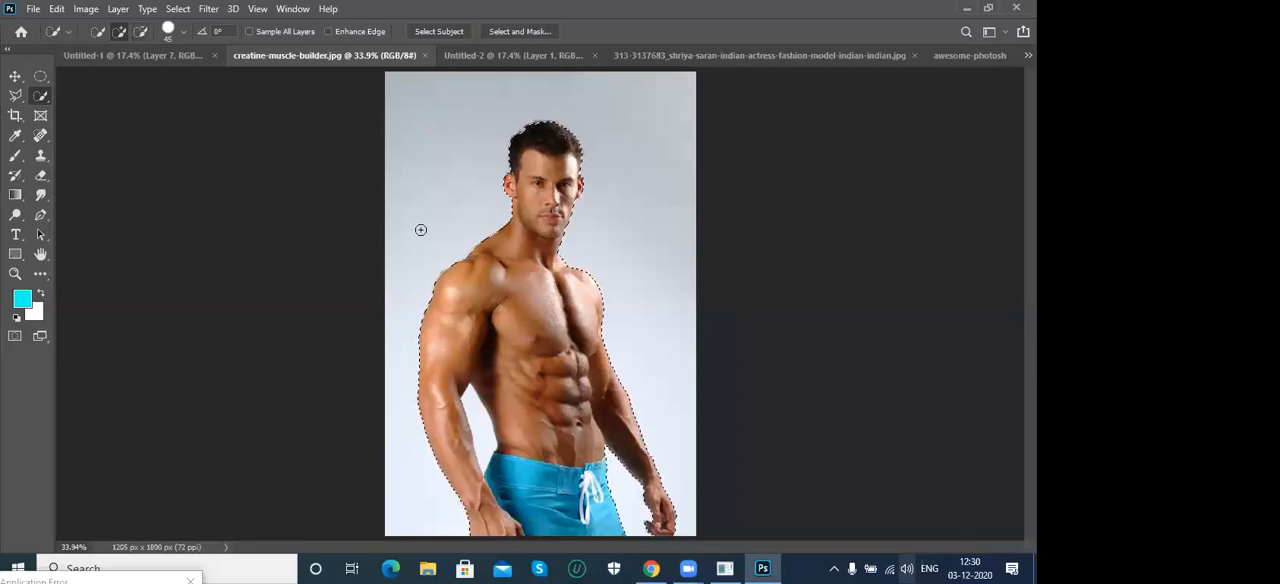
{"action": "key", "text": "alt"}
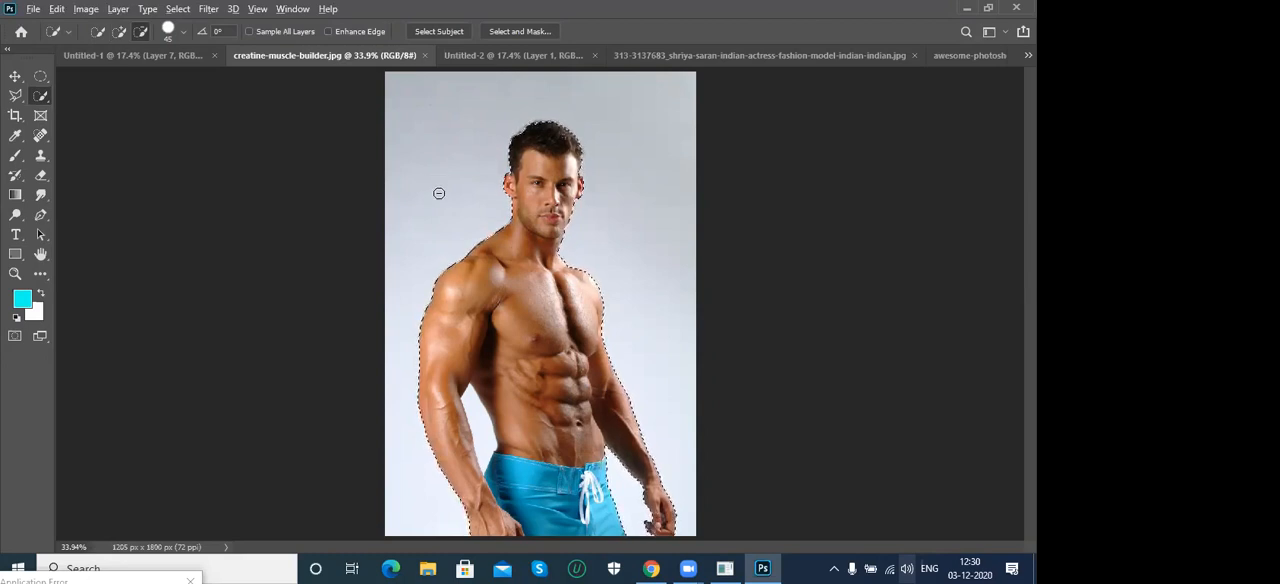
- Subtract the background gap between the muscular man's arm and torso from the selection with the Quick Selection Tool
{"action": "left_click_drag", "start_coordinate": [472, 403], "coordinate": [477, 413]}
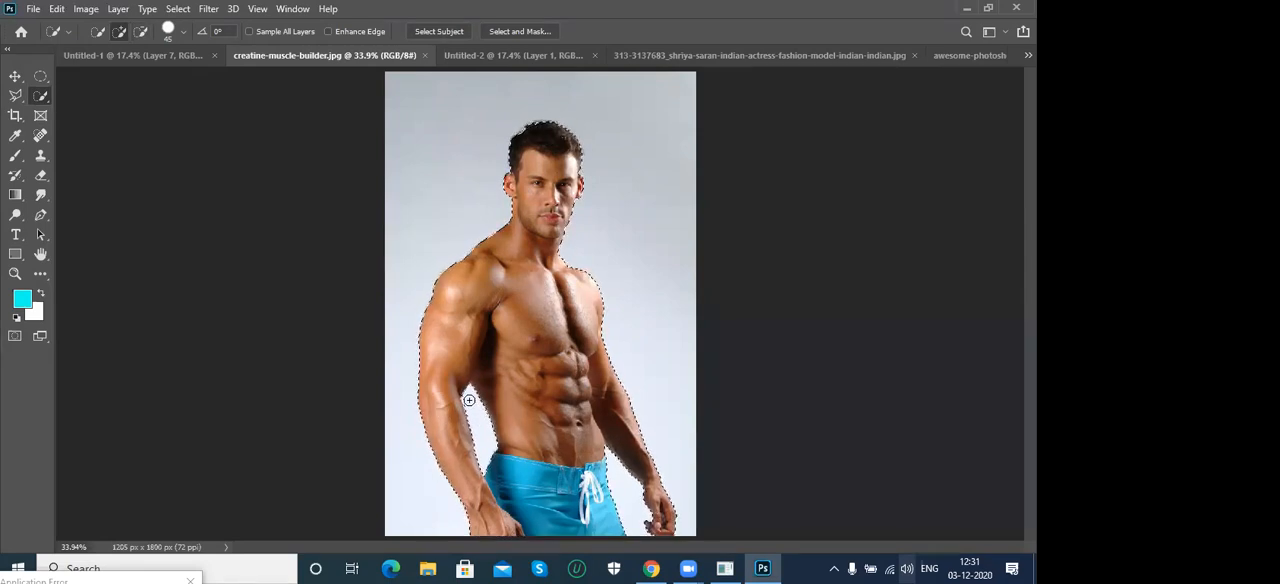
{"action": "left_click", "coordinate": [474, 404], "text": "alt"}
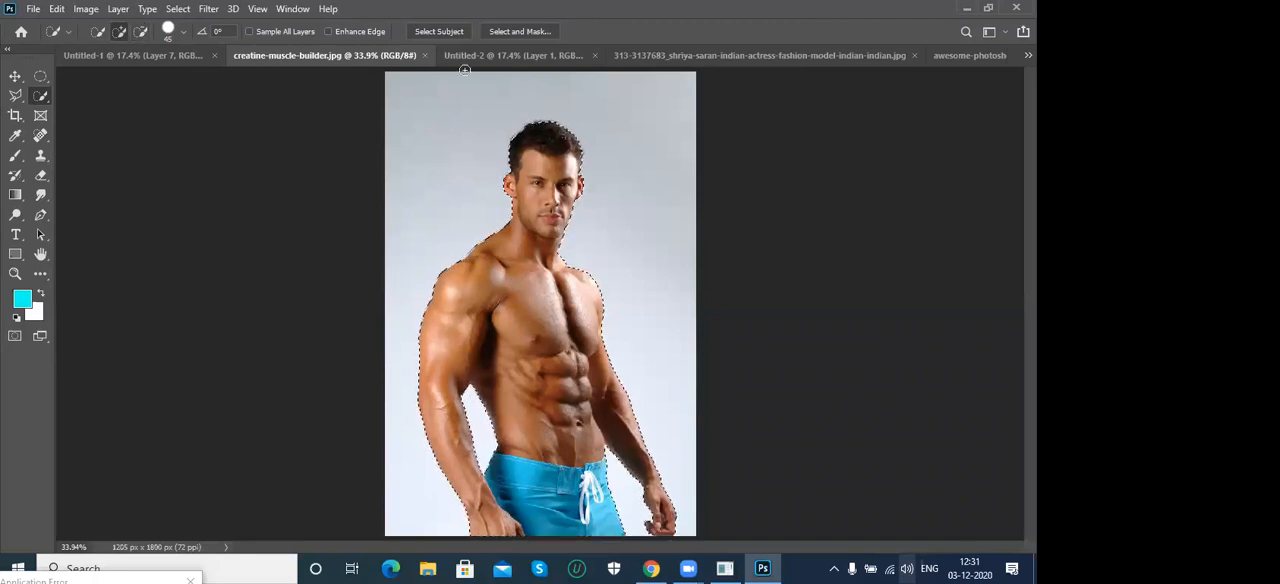
- Switch to the photo of the woman on the swing sofa and select her hair, sari and outstretched arm with the Quick Selection Tool
{"action": "left_click", "coordinate": [683, 55]}
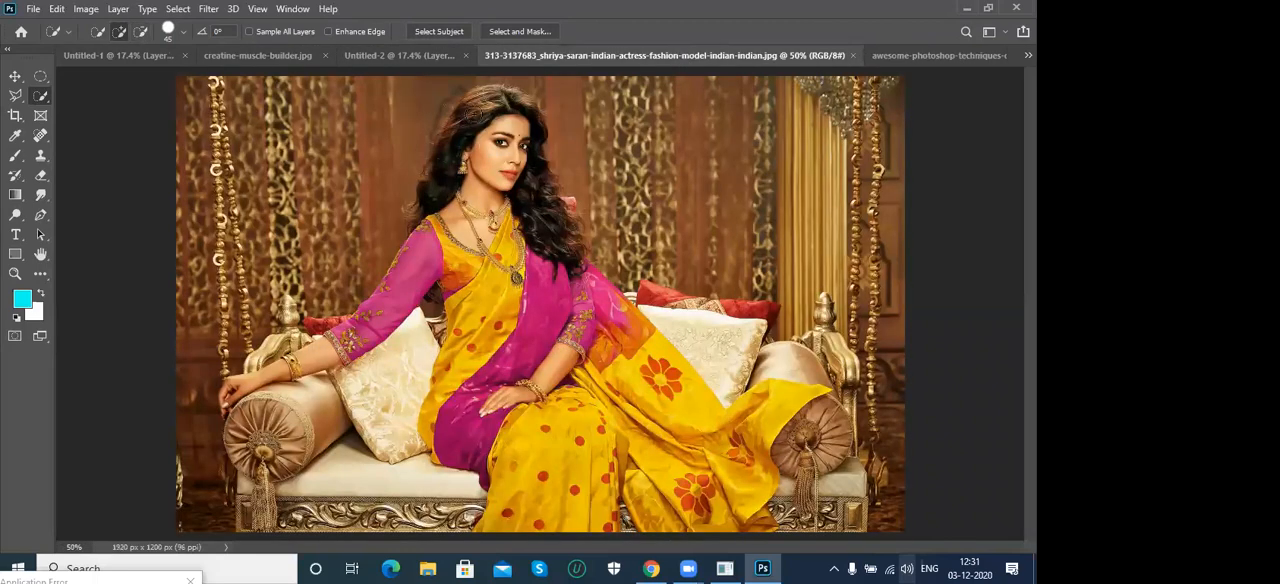
{"action": "mouse_move", "coordinate": [489, 103]}
{"action": "left_mouse_down"}
{"action": "mouse_move", "coordinate": [530, 124]}
{"action": "mouse_move", "coordinate": [556, 250]}
{"action": "mouse_move", "coordinate": [568, 205]}
{"action": "mouse_move", "coordinate": [544, 220]}
{"action": "mouse_move", "coordinate": [475, 133]}
{"action": "mouse_move", "coordinate": [454, 148]}
{"action": "mouse_move", "coordinate": [445, 198]}
{"action": "mouse_move", "coordinate": [467, 210]}
{"action": "mouse_move", "coordinate": [434, 264]}
{"action": "left_mouse_up"}
{"action": "mouse_move", "coordinate": [480, 301]}
{"action": "left_mouse_down"}
{"action": "mouse_move", "coordinate": [488, 404]}
{"action": "mouse_move", "coordinate": [549, 469]}
{"action": "mouse_move", "coordinate": [555, 507]}
{"action": "left_mouse_up"}
{"action": "mouse_move", "coordinate": [623, 420]}
{"action": "left_mouse_down"}
{"action": "mouse_move", "coordinate": [717, 516]}
{"action": "mouse_move", "coordinate": [769, 406]}
{"action": "mouse_move", "coordinate": [713, 416]}
{"action": "mouse_move", "coordinate": [671, 398]}
{"action": "left_mouse_up"}
{"action": "left_click_drag", "start_coordinate": [603, 323], "coordinate": [574, 288]}
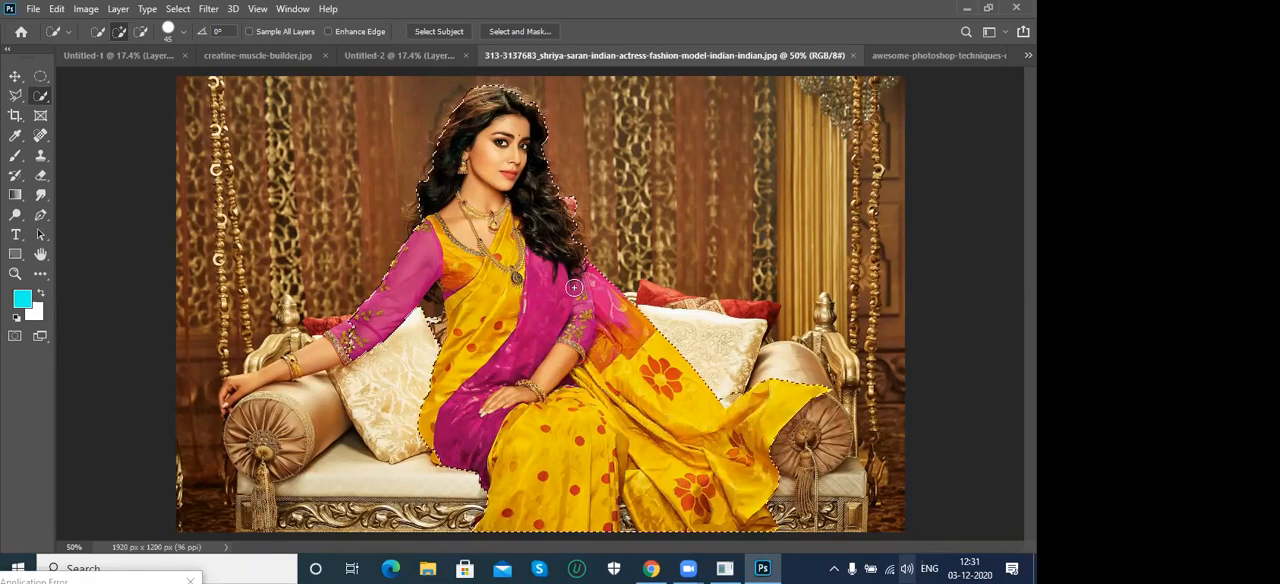
{"action": "mouse_move", "coordinate": [410, 325]}
{"action": "left_mouse_down"}
{"action": "mouse_move", "coordinate": [340, 338]}
{"action": "mouse_move", "coordinate": [225, 398]}
{"action": "left_mouse_up"}
- Try Quick Selection brush sizes from 15 px up to 40 px and preview the subtract mode
{"action": "key", "text": "bracketleft"}
{"action": "key", "text": "bracketleft"}
{"action": "key", "text": "bracketleft"}
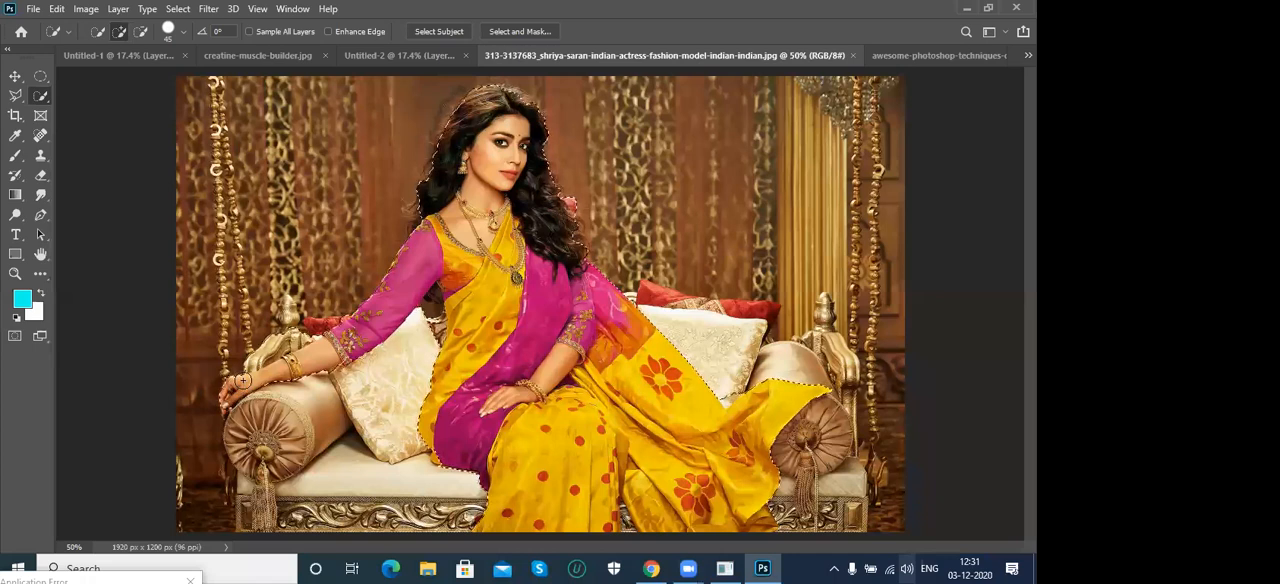
{"action": "key", "text": "bracketleft"}
{"action": "key", "text": "bracketleft"}
{"action": "key", "text": "bracketleft"}
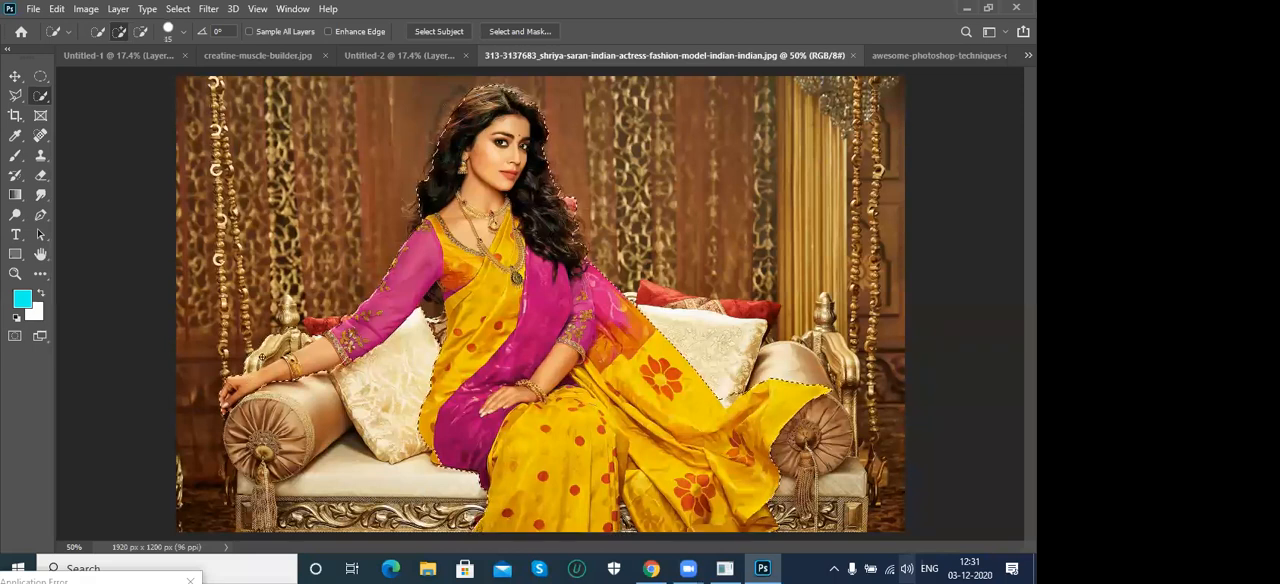
{"action": "key", "text": "bracketright"}
{"action": "key", "text": "bracketright"}
{"action": "key", "text": "bracketright"}
{"action": "key", "text": "bracketright"}
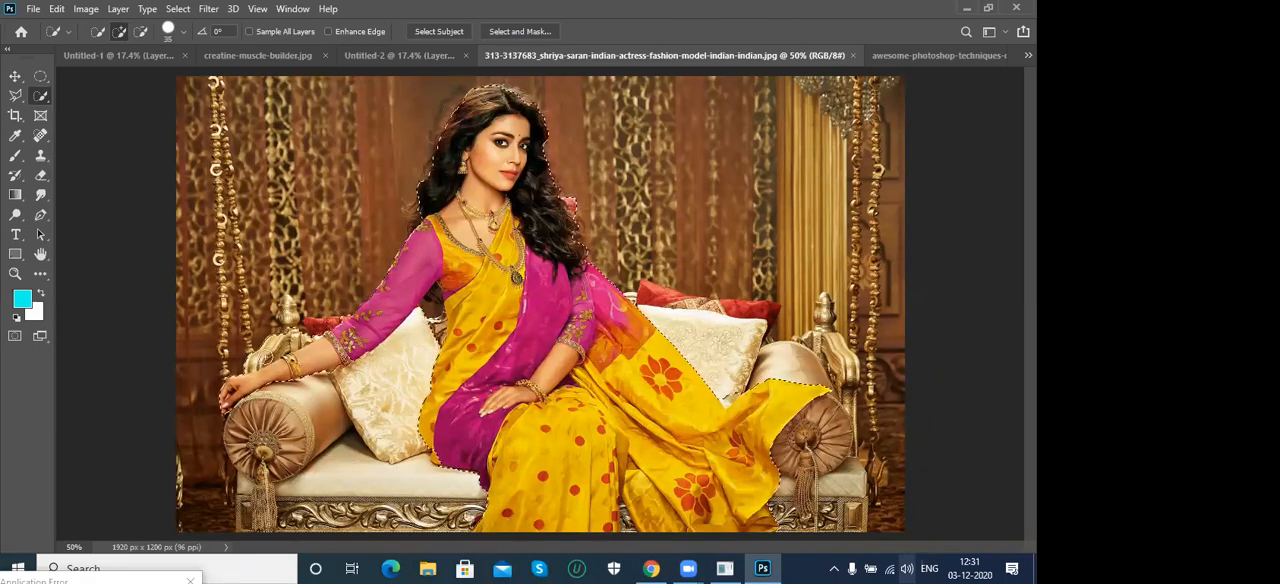
{"action": "key", "text": "alt"}
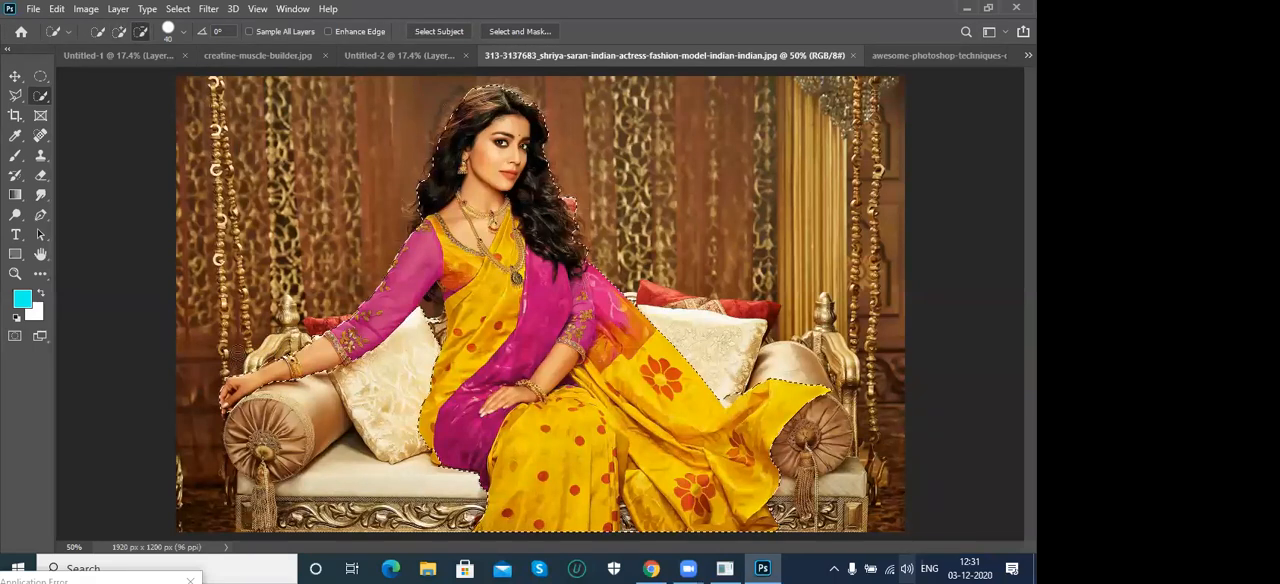
{"action": "key", "text": "alt"}
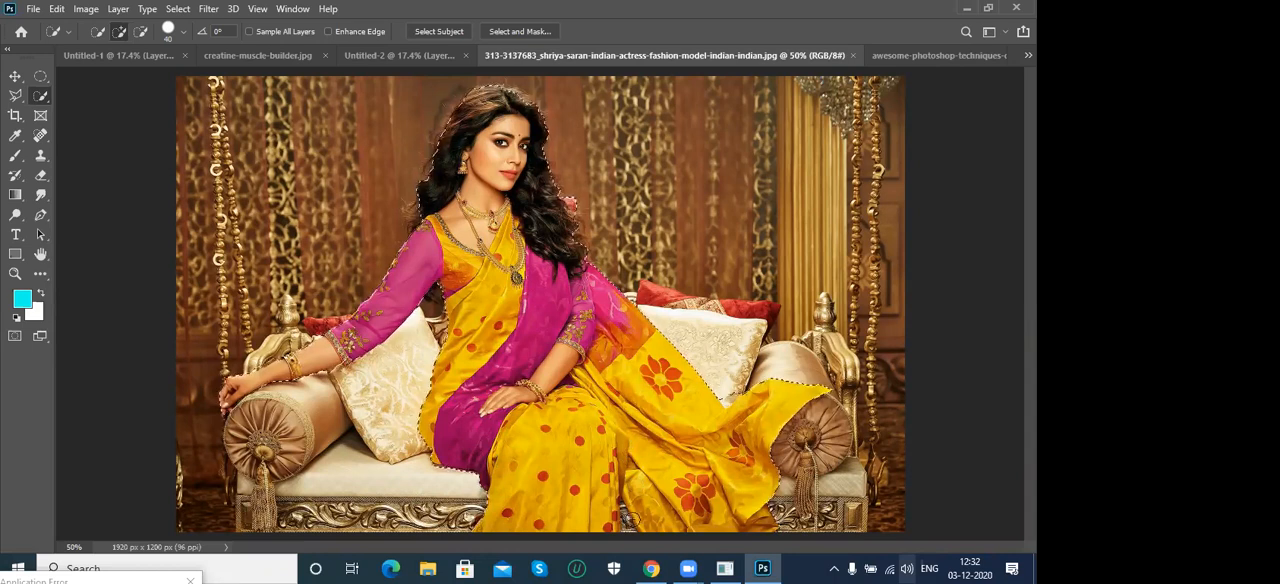
- Set the brush size to 20 px and subtract the background strip above the seated woman's hair from the selection
{"action": "key", "text": "bracketleft"}
{"action": "key", "text": "bracketleft"}
{"action": "key", "text": "bracketleft"}
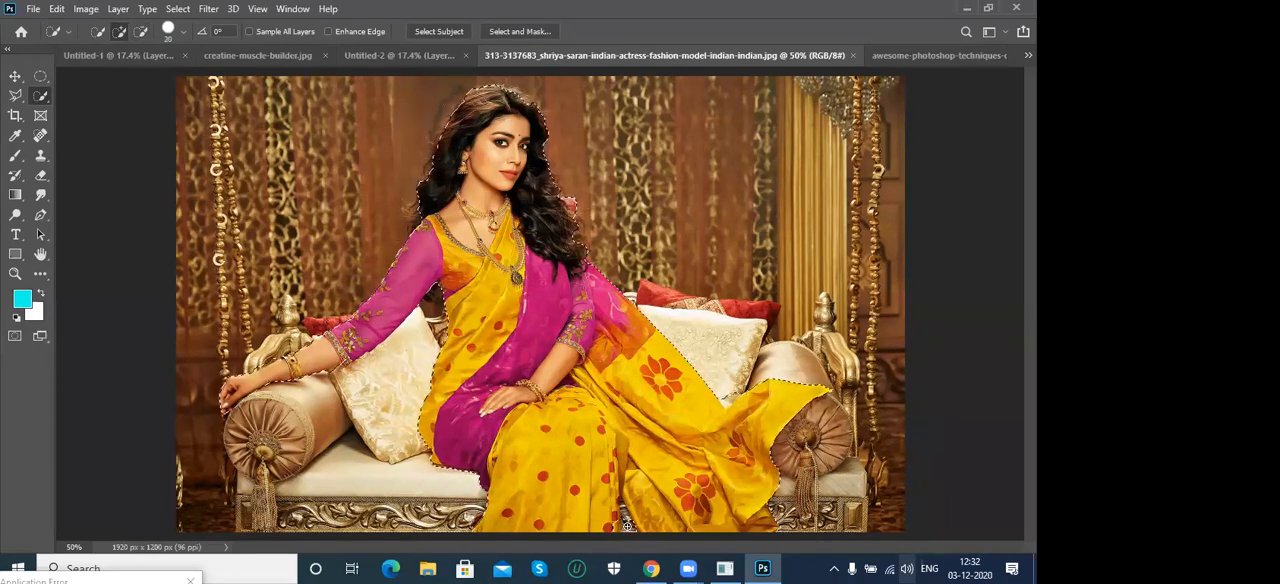
{"action": "key", "text": "alt"}
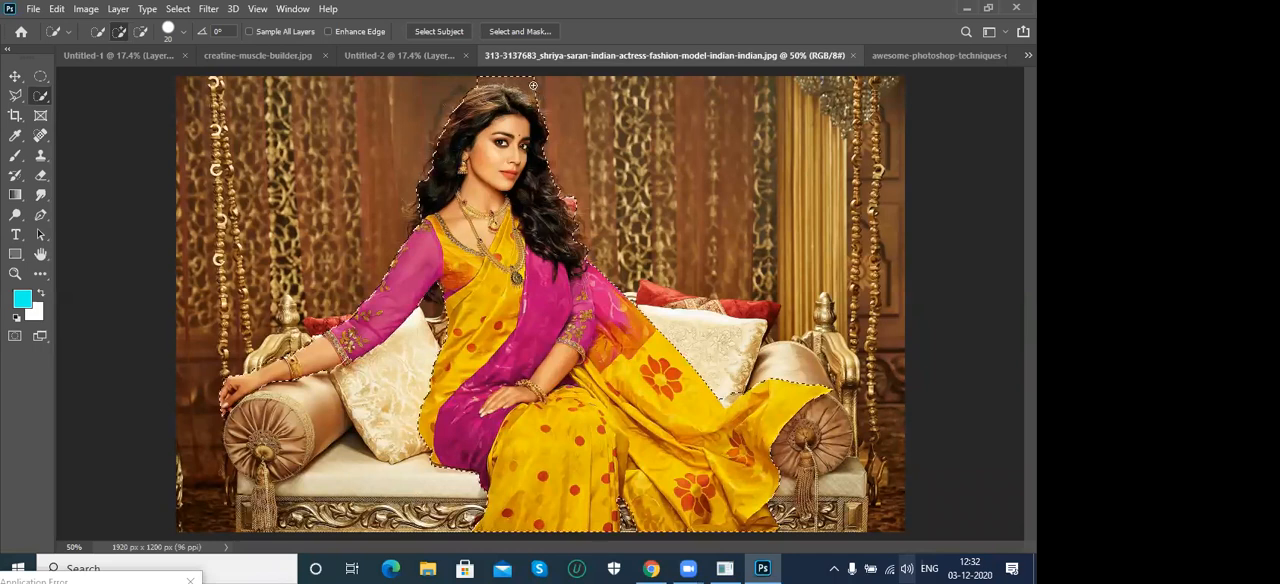
{"action": "left_click_drag", "start_coordinate": [533, 86], "coordinate": [483, 87]}
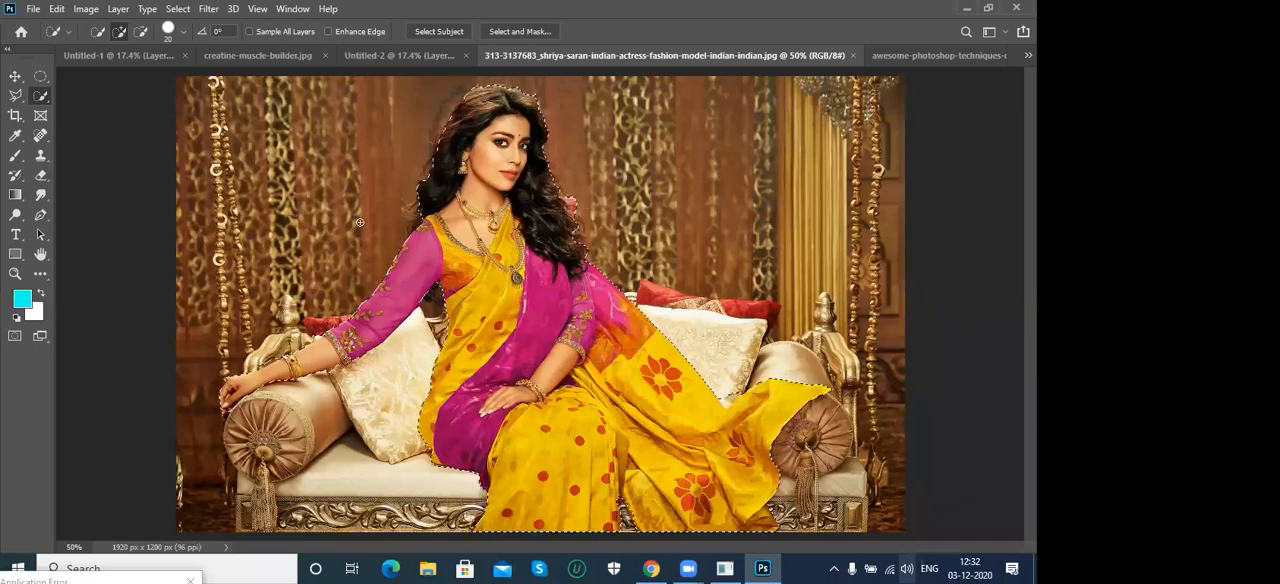
- Close all open photos and both untitled compositions without saving
{"action": "left_click", "coordinate": [258, 56]}
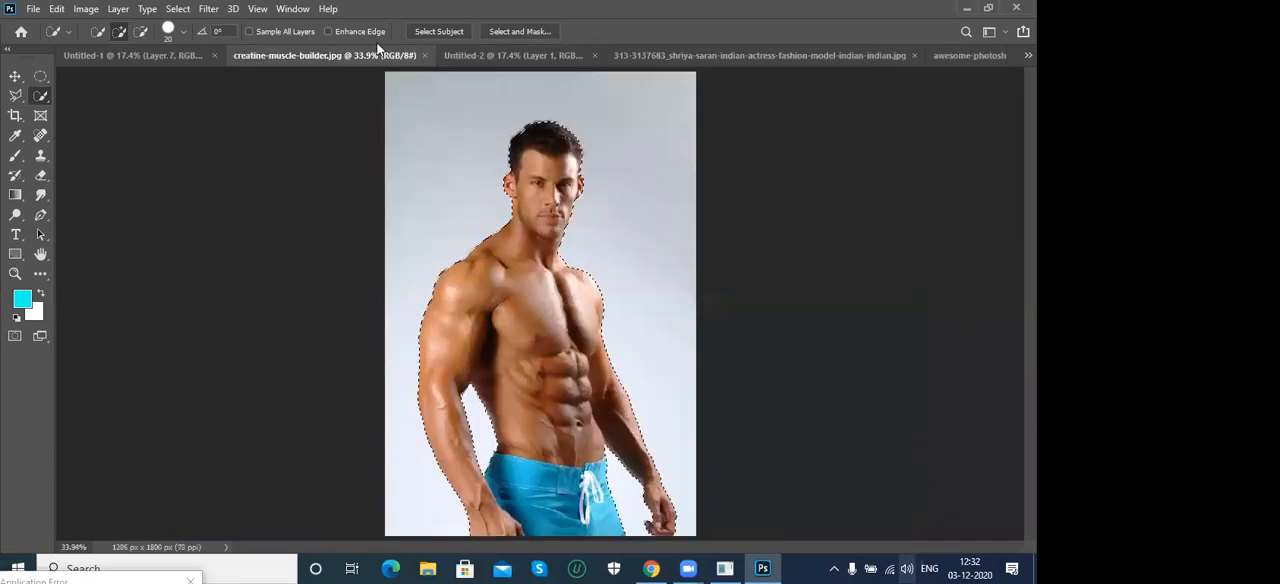
{"action": "left_click", "coordinate": [478, 55]}
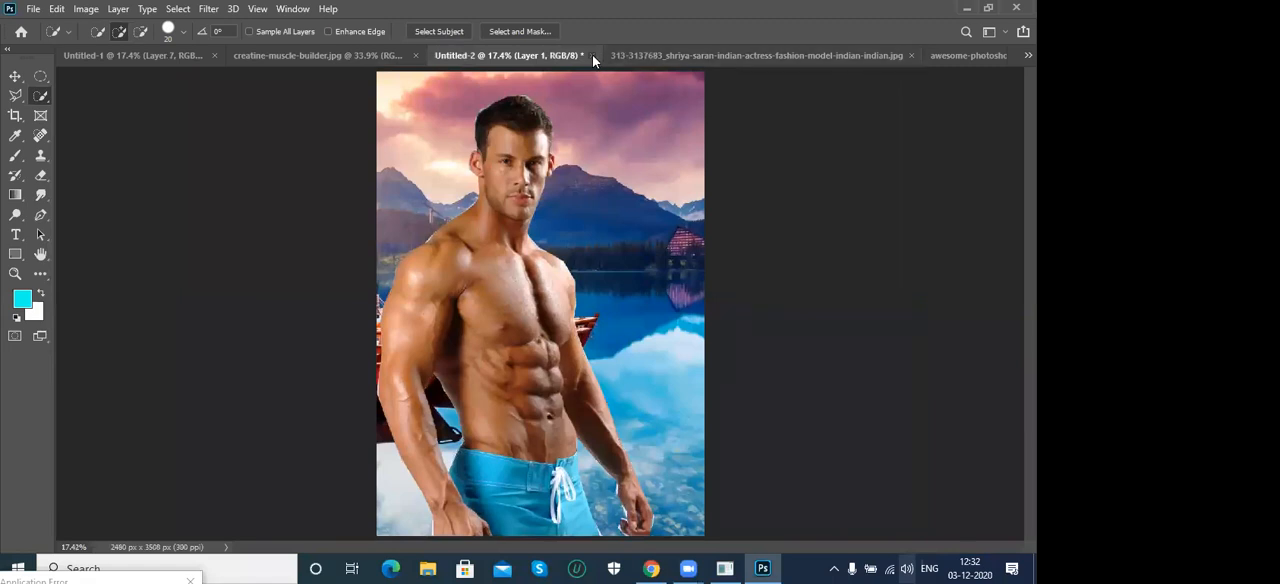
{"action": "left_click", "coordinate": [593, 55]}
{"action": "left_click", "coordinate": [518, 220]}
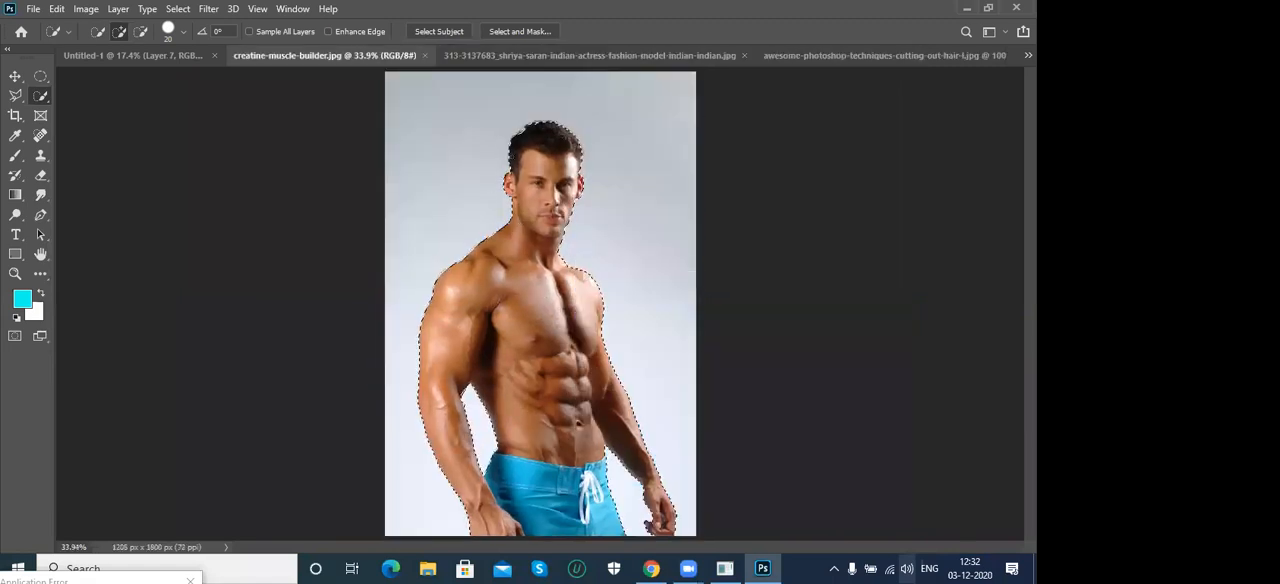
{"action": "left_click", "coordinate": [826, 55]}
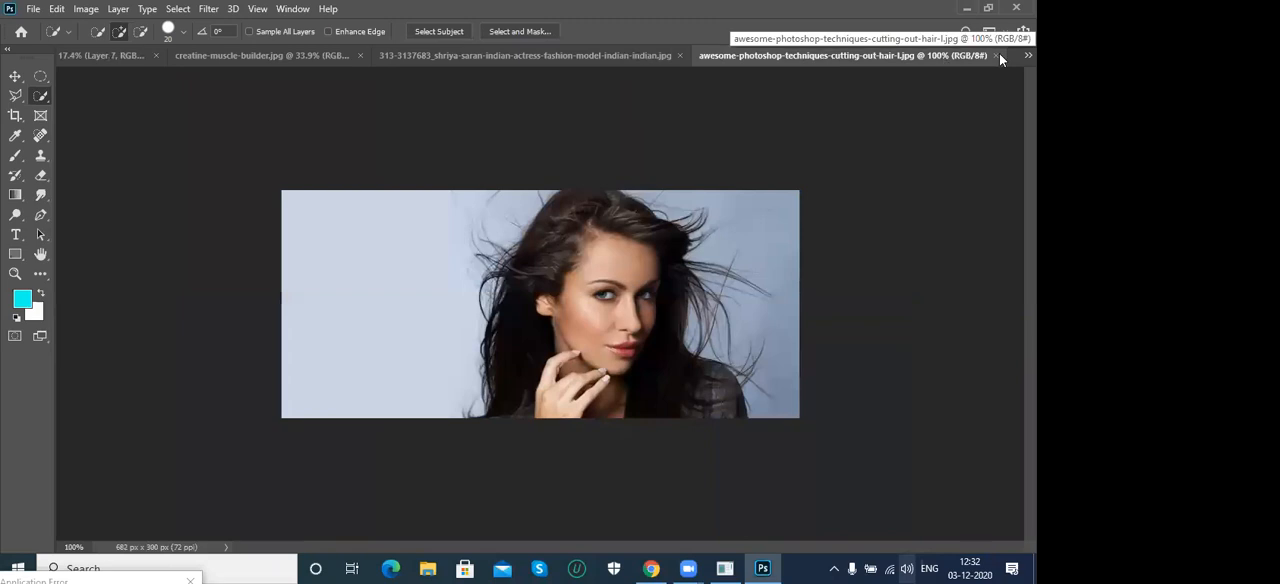
{"action": "left_click", "coordinate": [998, 55]}
{"action": "left_click", "coordinate": [816, 56]}
{"action": "key", "text": "ctrl+d"}
{"action": "key", "text": "ctrl+w"}
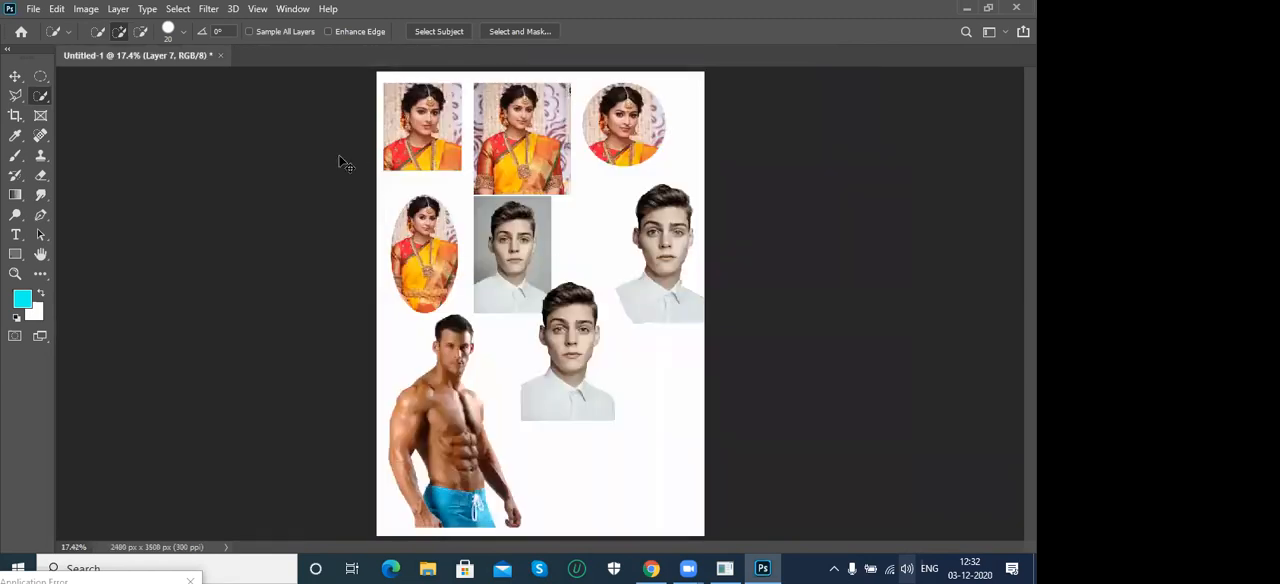
{"action": "key", "text": "ctrl+w"}
{"action": "left_click", "coordinate": [508, 218]}
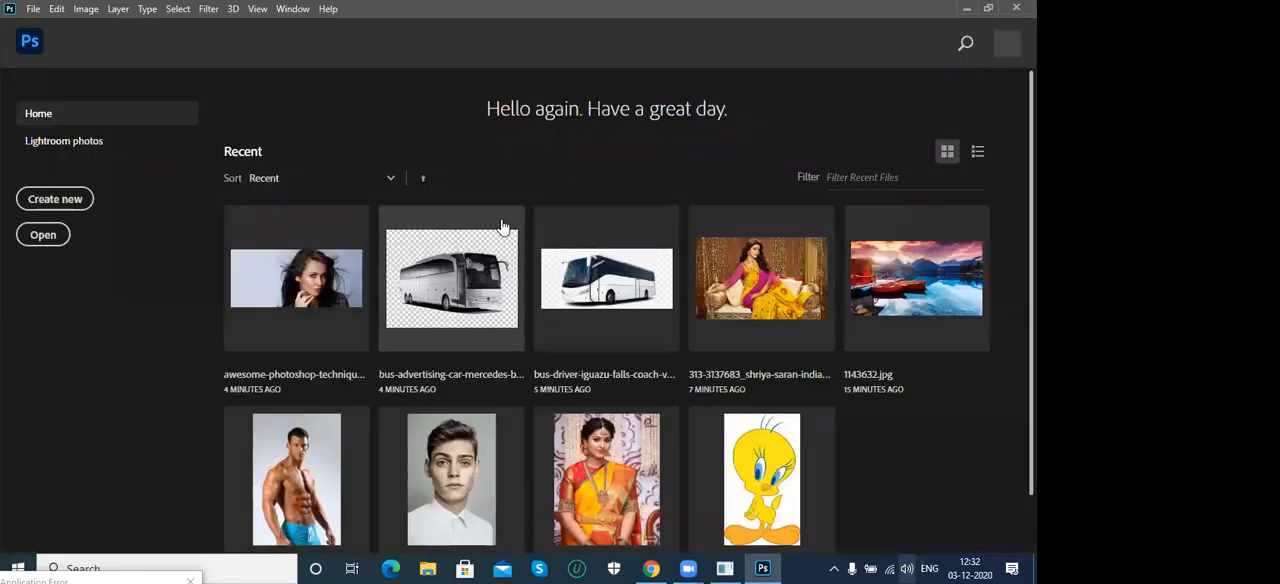
- Open the recent photo of the woman in the yellow and orange sari, fitted to the window, and keep the Quick Selection Tool active
{"action": "left_click", "coordinate": [587, 493]}
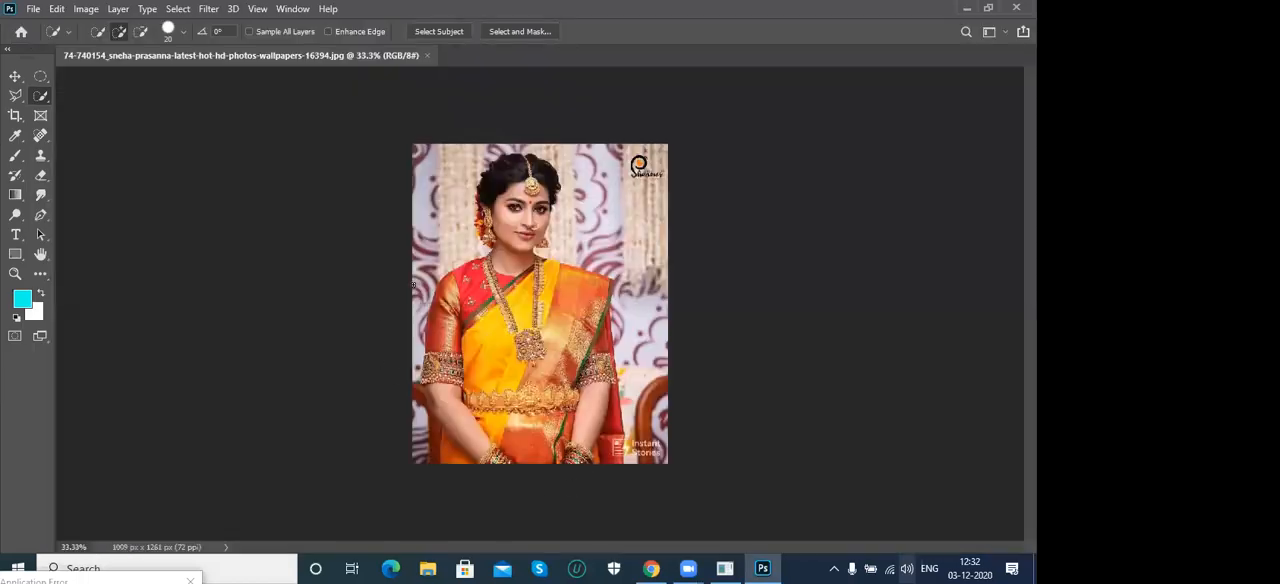
{"action": "key", "text": "ctrl+0"}
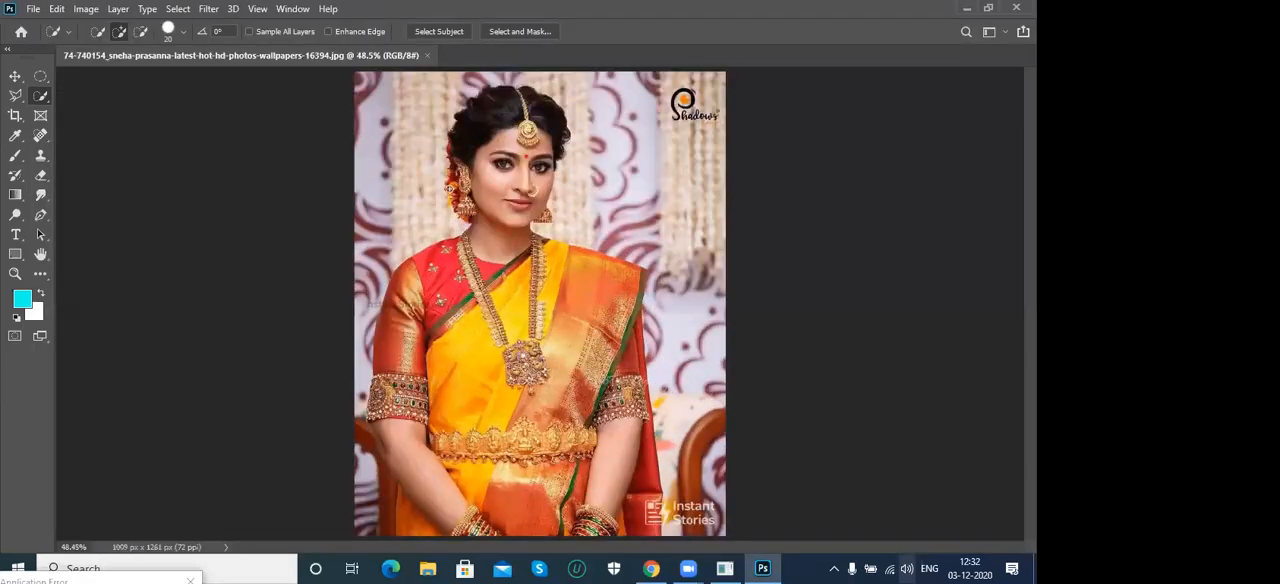
{"action": "right_click", "coordinate": [44, 91]}
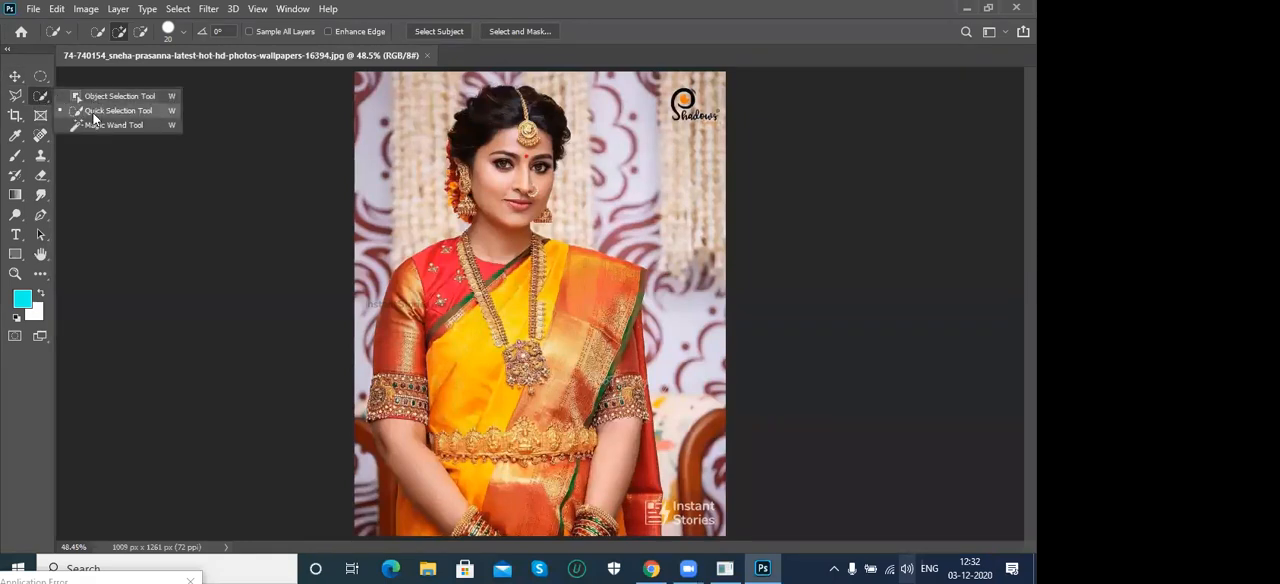
{"action": "left_click", "coordinate": [118, 110]}
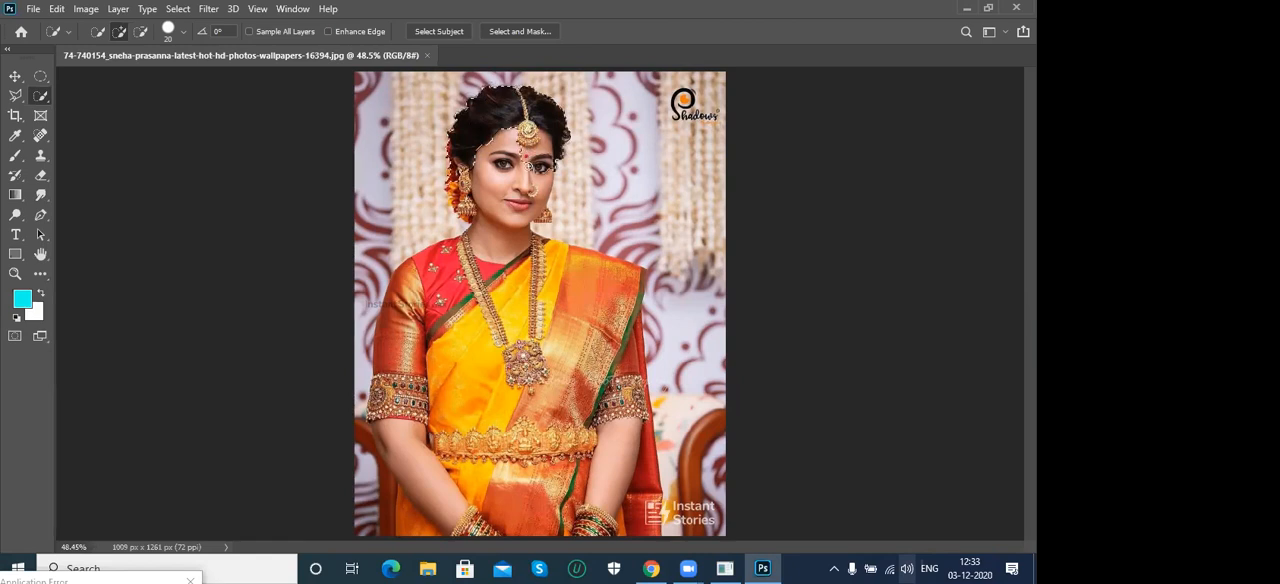
- Select the whole woman in the sari with the Quick Selection Tool and subtract the background beside her lower arm
{"action": "mouse_move", "coordinate": [527, 168]}
{"action": "left_mouse_down"}
{"action": "mouse_move", "coordinate": [520, 207]}
{"action": "mouse_move", "coordinate": [467, 209]}
{"action": "left_mouse_up"}
{"action": "mouse_move", "coordinate": [508, 260]}
{"action": "left_mouse_down"}
{"action": "mouse_move", "coordinate": [487, 296]}
{"action": "mouse_move", "coordinate": [586, 324]}
{"action": "mouse_move", "coordinate": [571, 335]}
{"action": "left_mouse_up"}
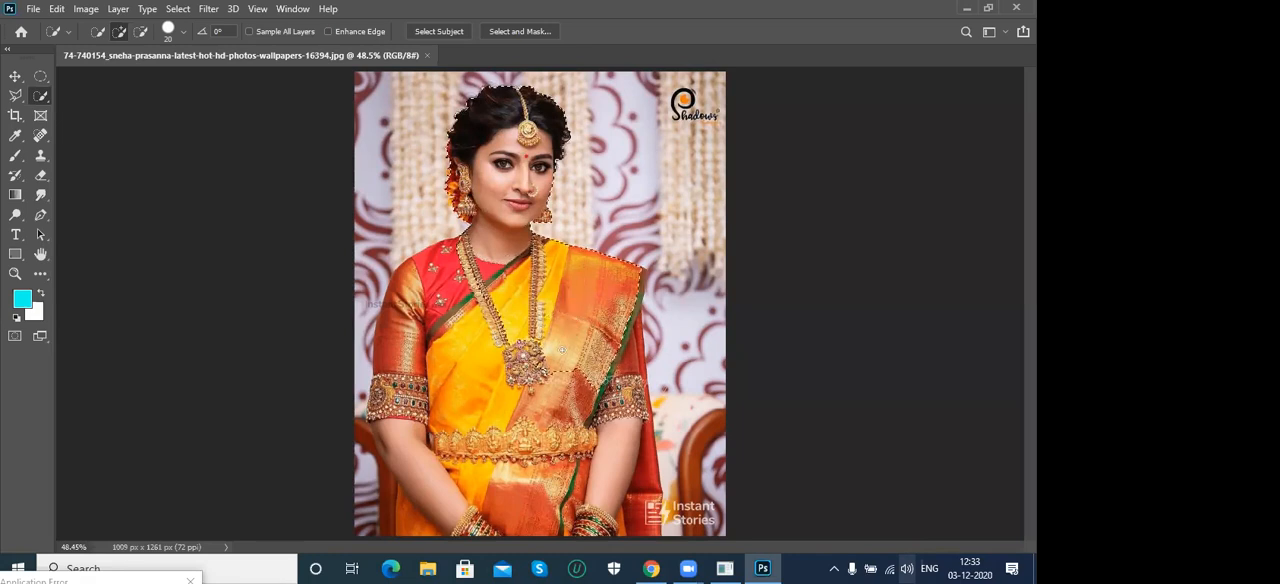
{"action": "mouse_move", "coordinate": [545, 371]}
{"action": "left_mouse_down"}
{"action": "mouse_move", "coordinate": [475, 350]}
{"action": "mouse_move", "coordinate": [445, 285]}
{"action": "mouse_move", "coordinate": [411, 314]}
{"action": "mouse_move", "coordinate": [390, 405]}
{"action": "mouse_move", "coordinate": [427, 473]}
{"action": "left_mouse_up"}
{"action": "mouse_move", "coordinate": [508, 510]}
{"action": "left_mouse_down"}
{"action": "mouse_move", "coordinate": [629, 511]}
{"action": "mouse_move", "coordinate": [646, 527]}
{"action": "left_mouse_up"}
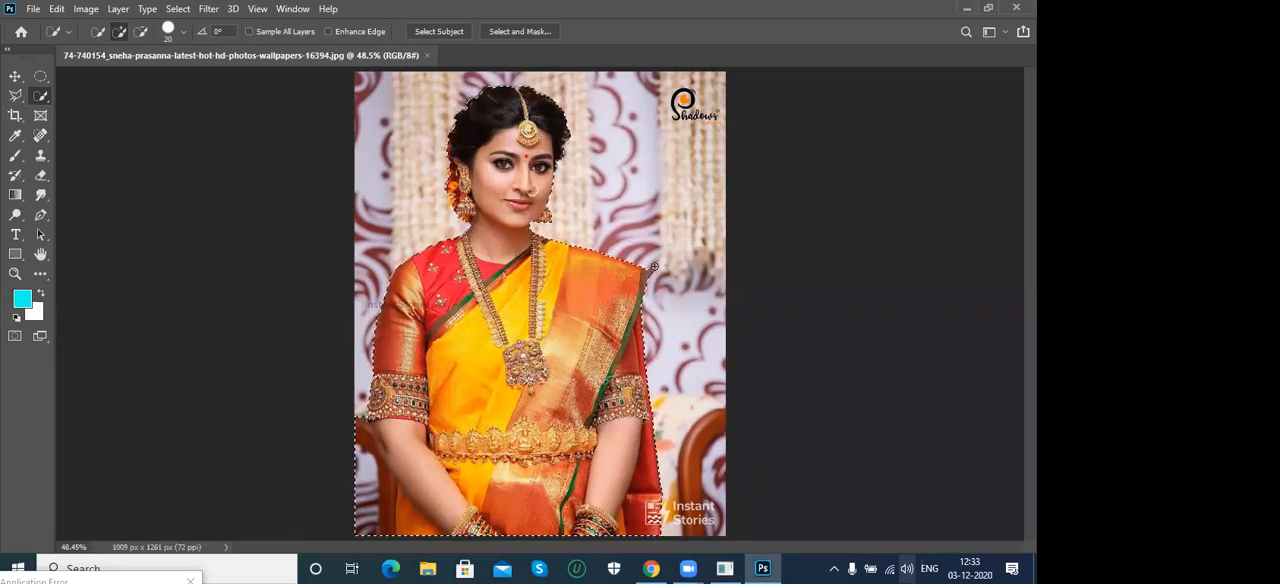
{"action": "key", "text": "alt"}
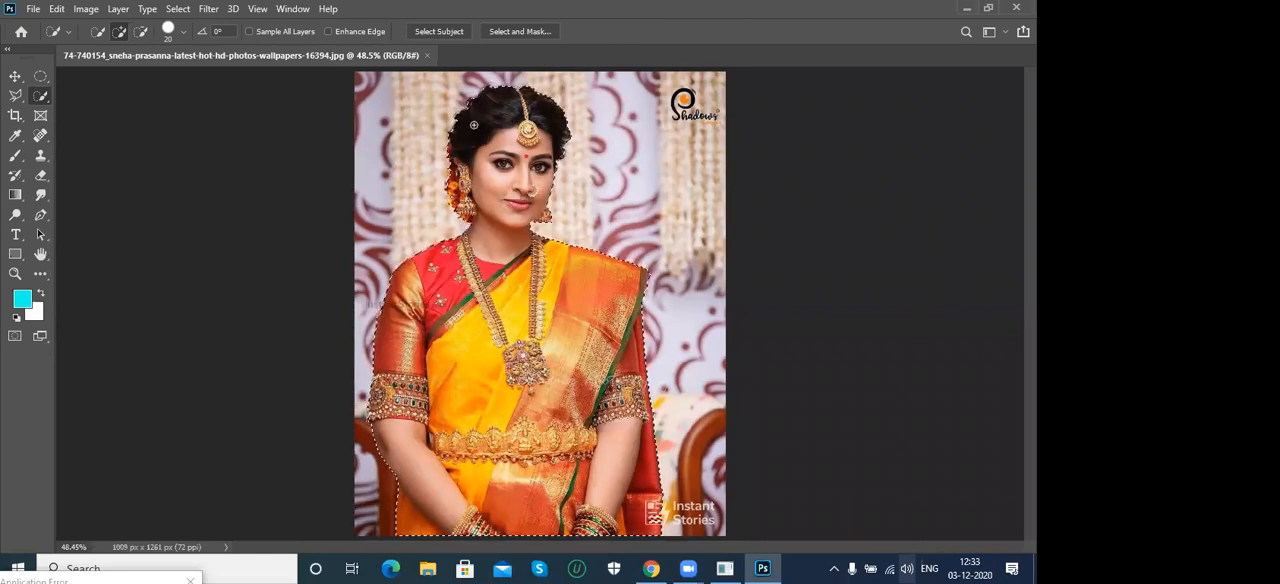
- Try pasting the woman's cut-out into a new clipboard-sized document, 806 x 1224 pixels at 72 pixels/inch, and close that document
{"action": "key", "text": "ctrl+n"}
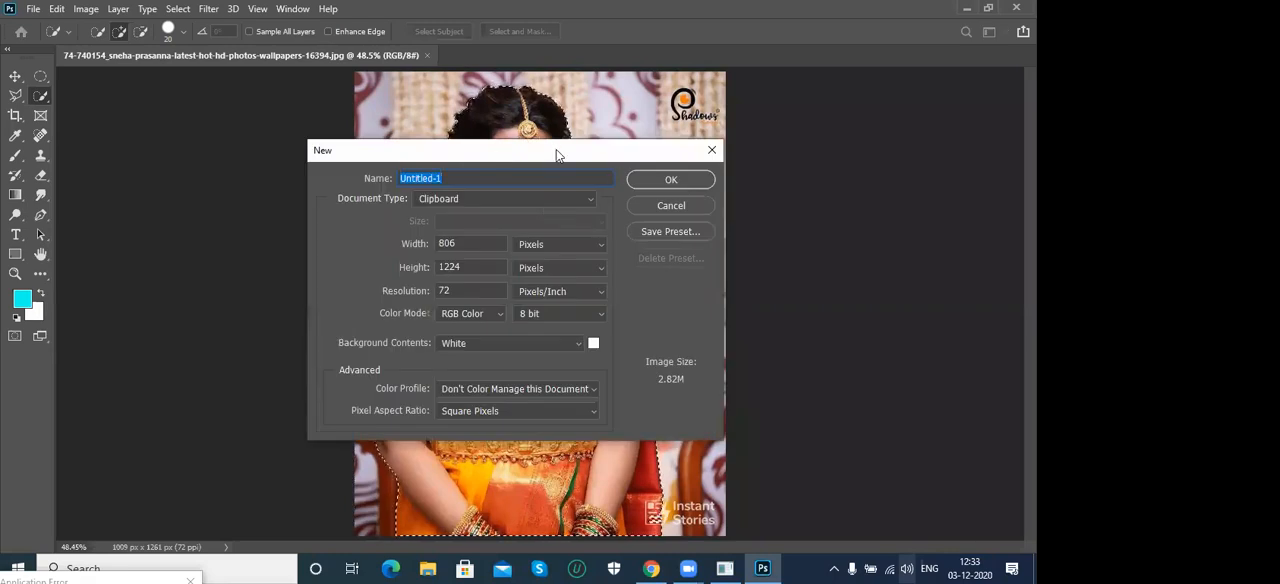
{"action": "left_click_drag", "start_coordinate": [558, 155], "coordinate": [800, 140]}
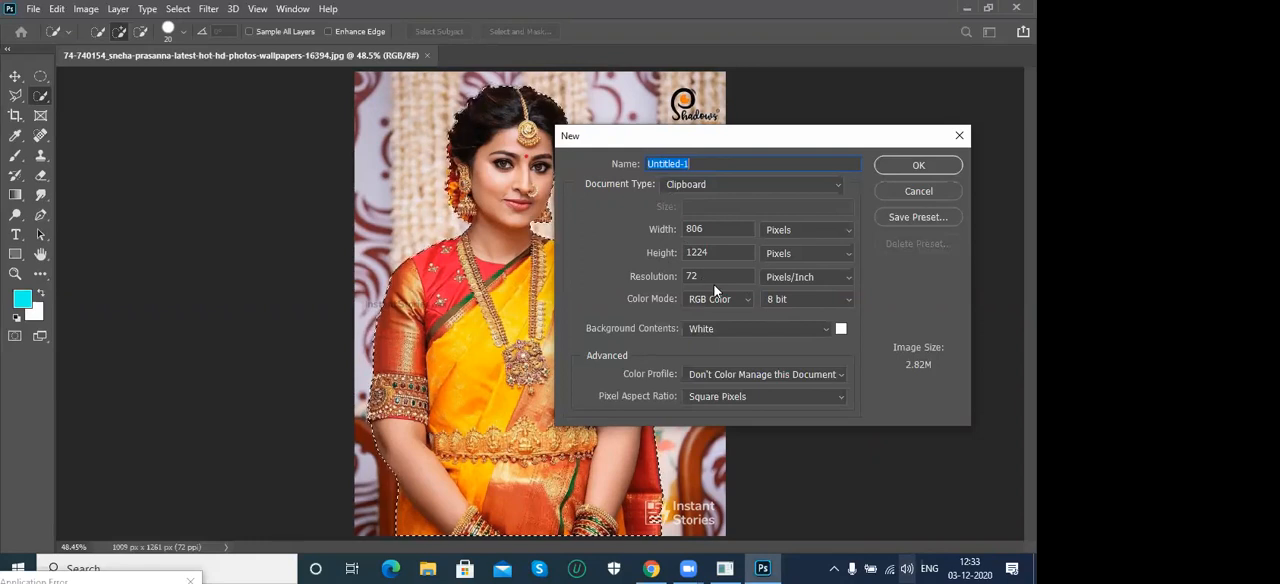
{"action": "left_click", "coordinate": [908, 164]}
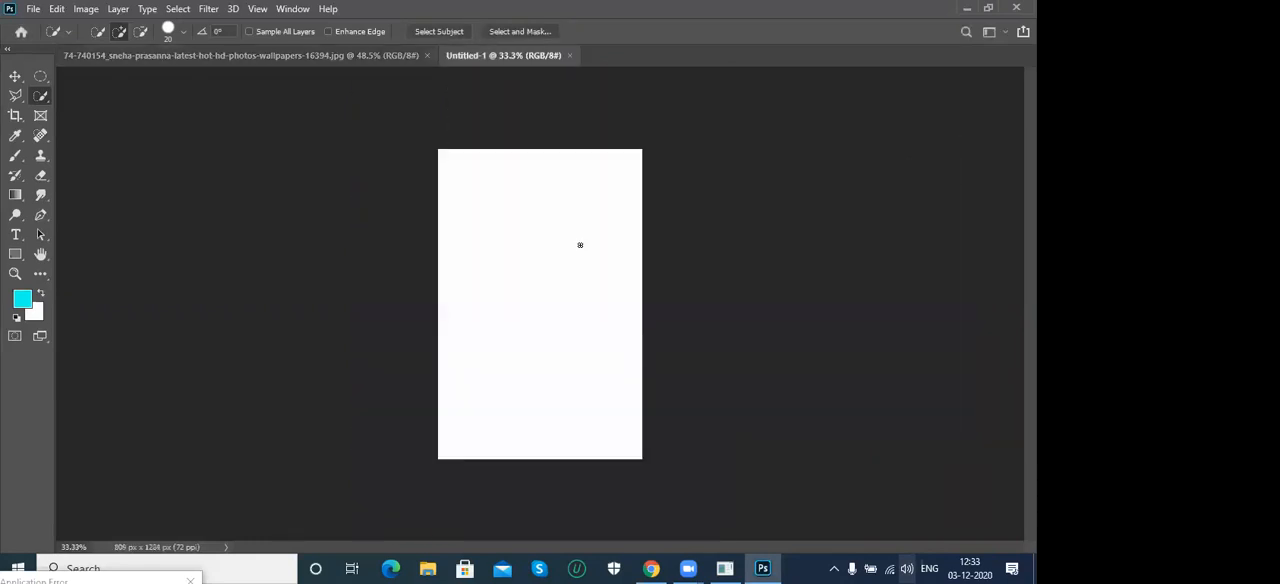
{"action": "key", "text": "ctrl+v"}
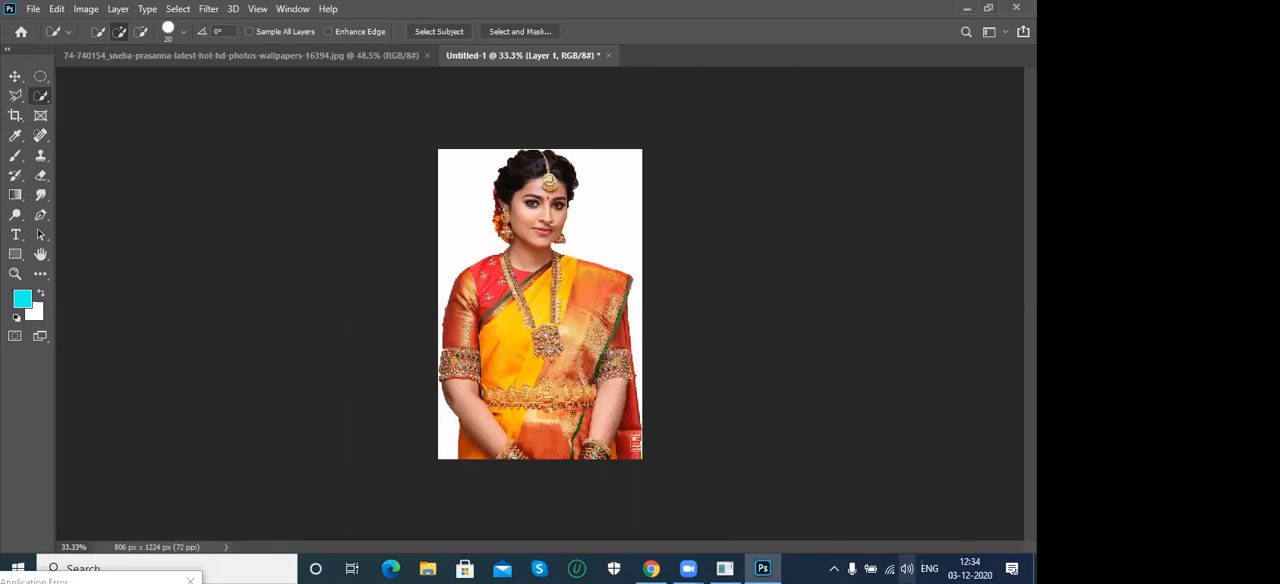
{"action": "left_click", "coordinate": [609, 56]}
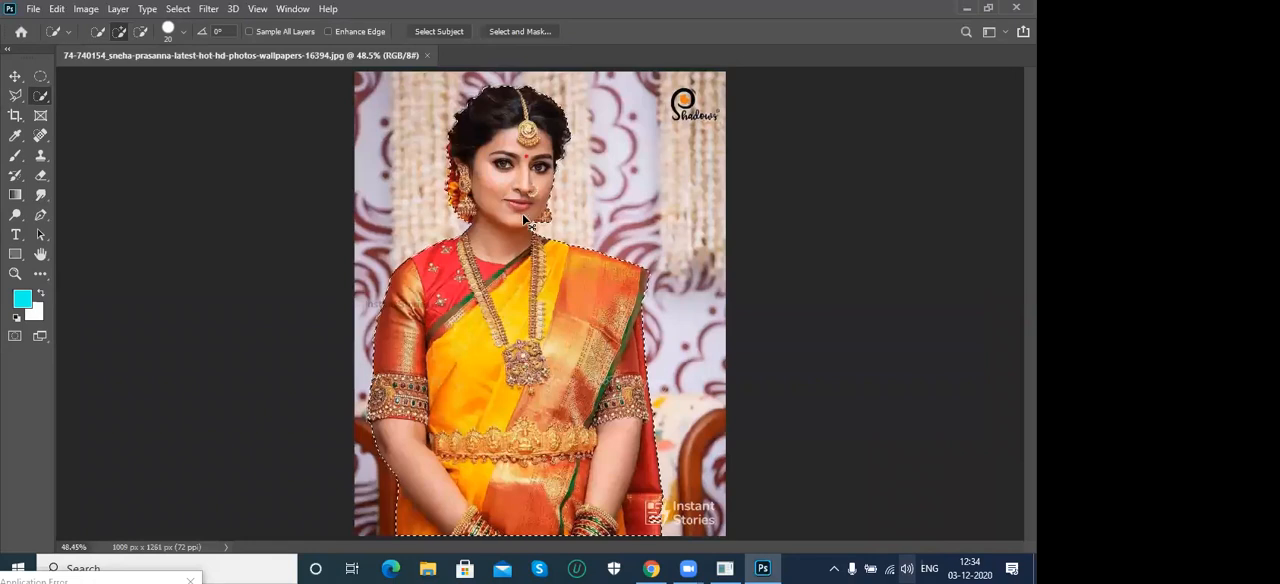
- Paste the woman's cut-out into a new white International Paper A4 document at 300 pixels/inch and activate the Move Tool
{"action": "key", "text": "ctrl+n"}
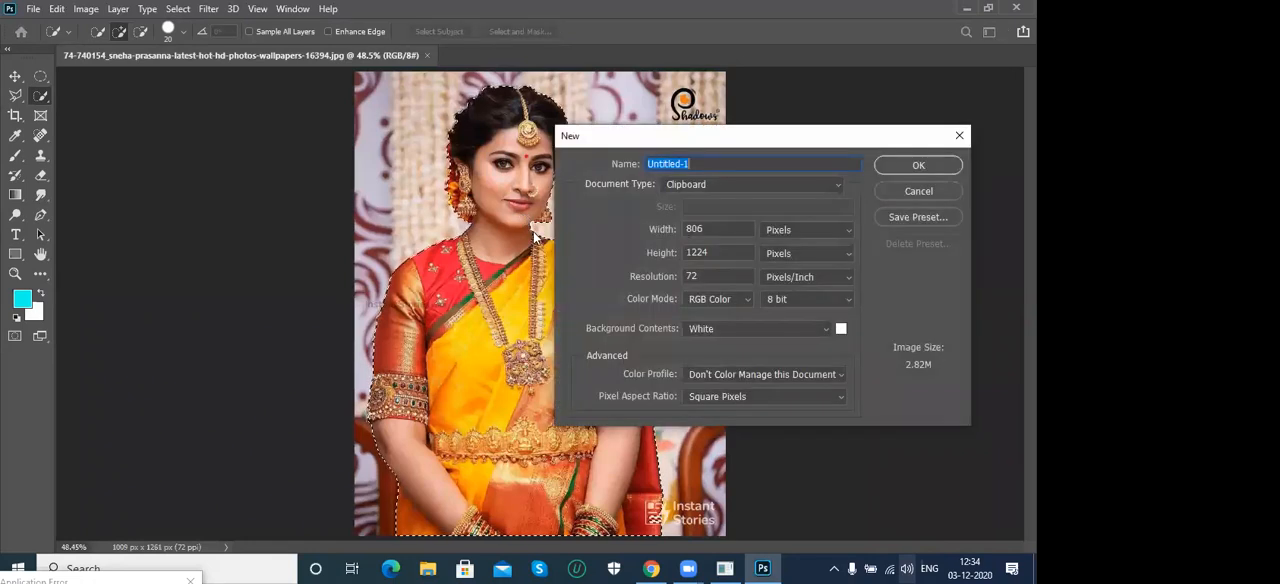
{"action": "left_click", "coordinate": [715, 182]}
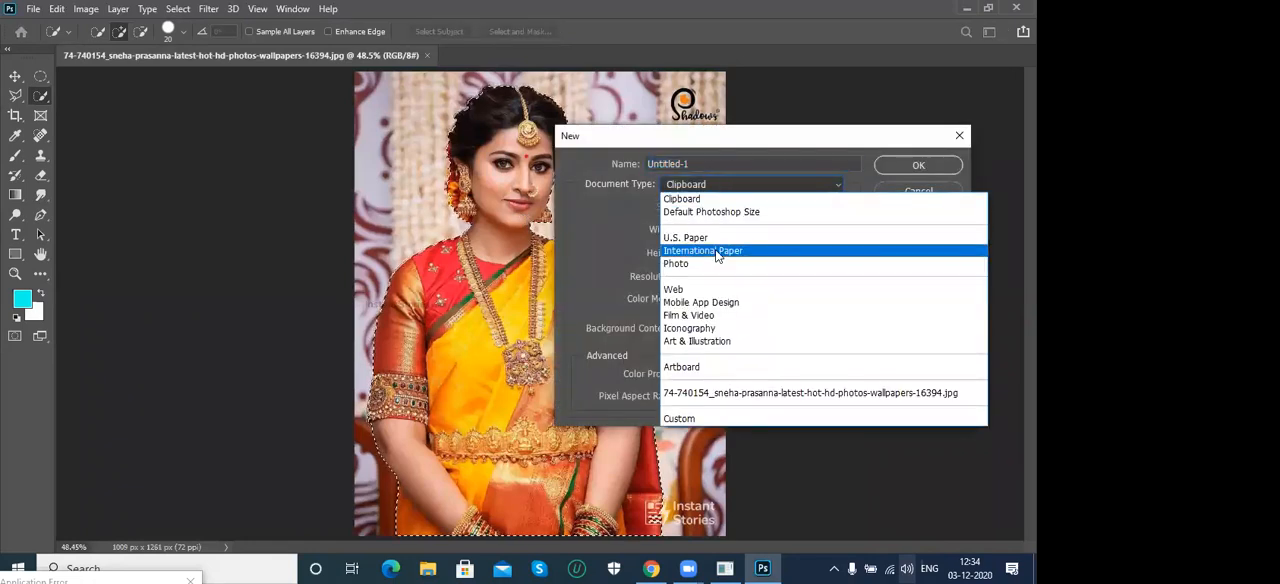
{"action": "left_click", "coordinate": [716, 251]}
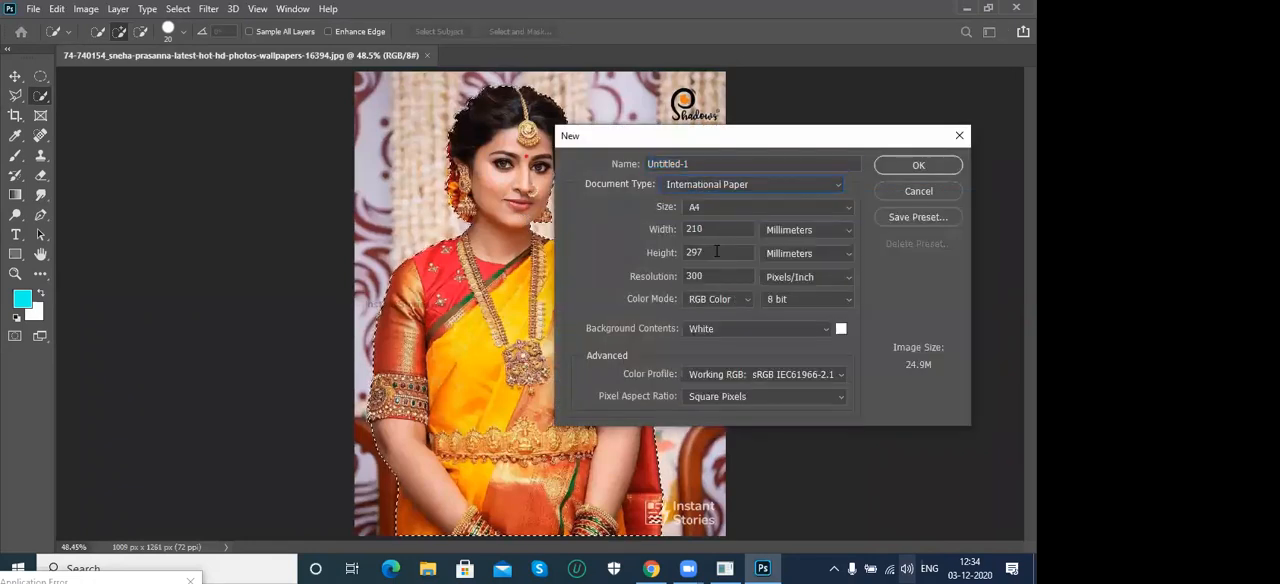
{"action": "left_click", "coordinate": [899, 167]}
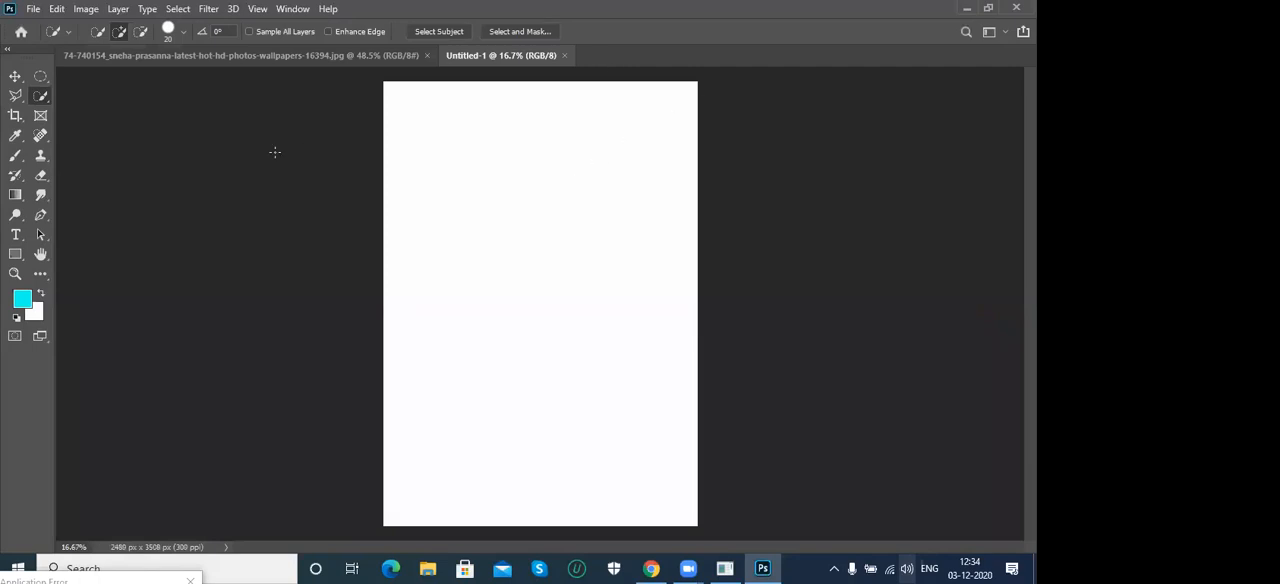
{"action": "key", "text": "ctrl+v"}
{"action": "left_click", "coordinate": [15, 77]}
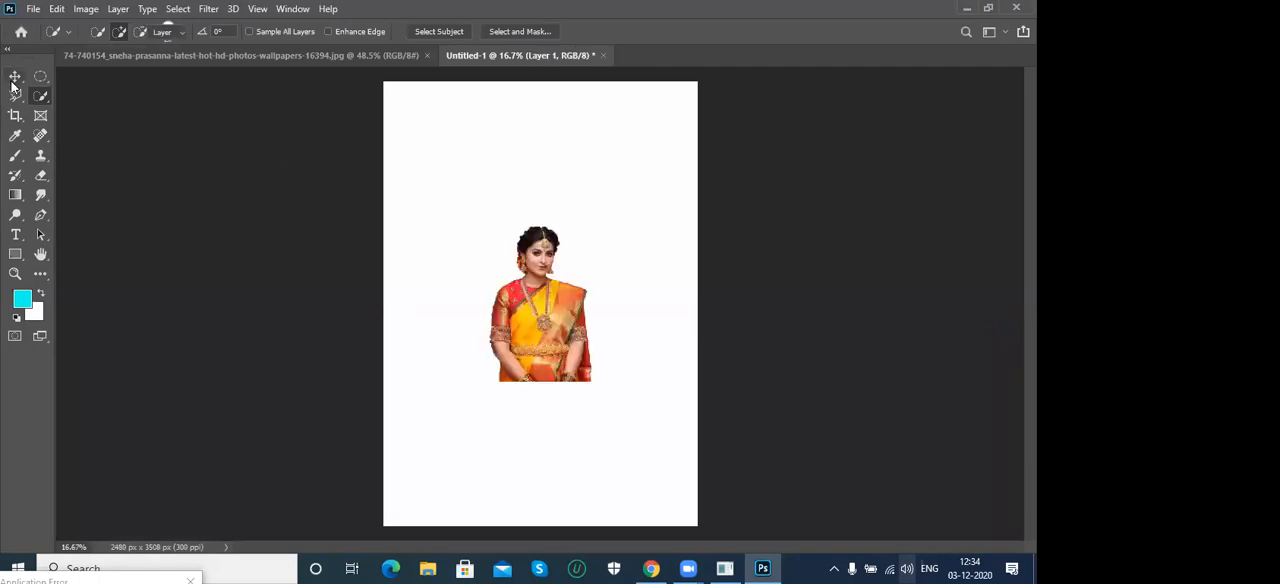
- Examine the edges of the pasted woman's cut-out at 200% along her sleeve, arm bands and sari
{"action": "key", "text": "ctrl+plus"}
{"action": "key", "text": "ctrl+plus"}
{"action": "key", "text": "ctrl+plus"}
{"action": "key", "text": "ctrl+plus"}
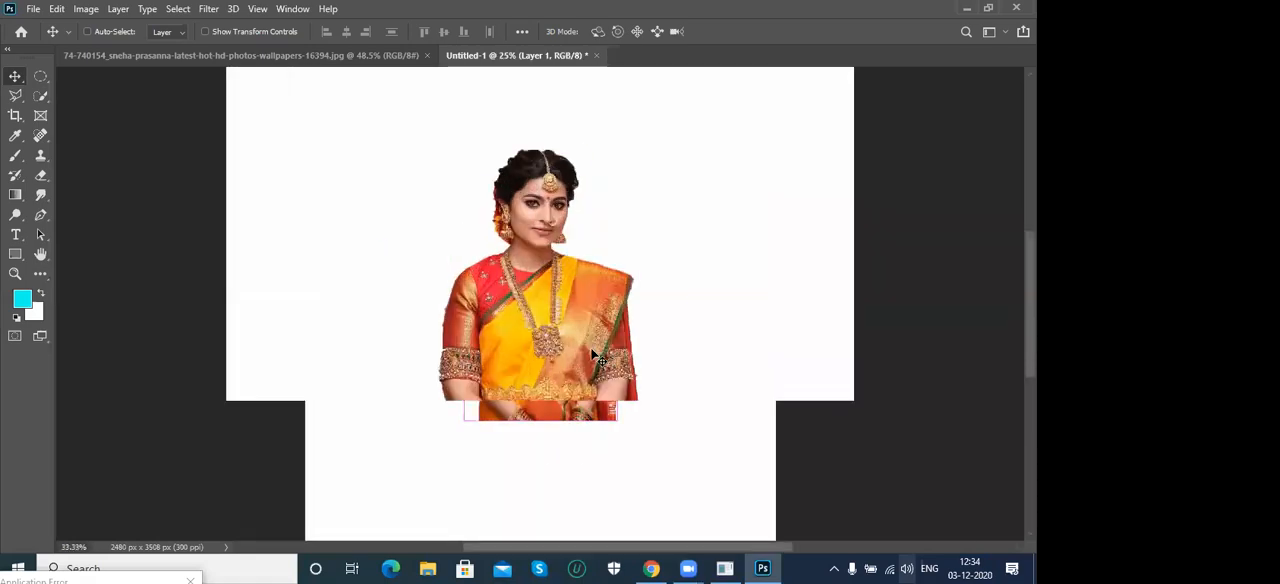
{"action": "key", "text": "ctrl+plus"}
{"action": "key", "text": "ctrl+plus"}
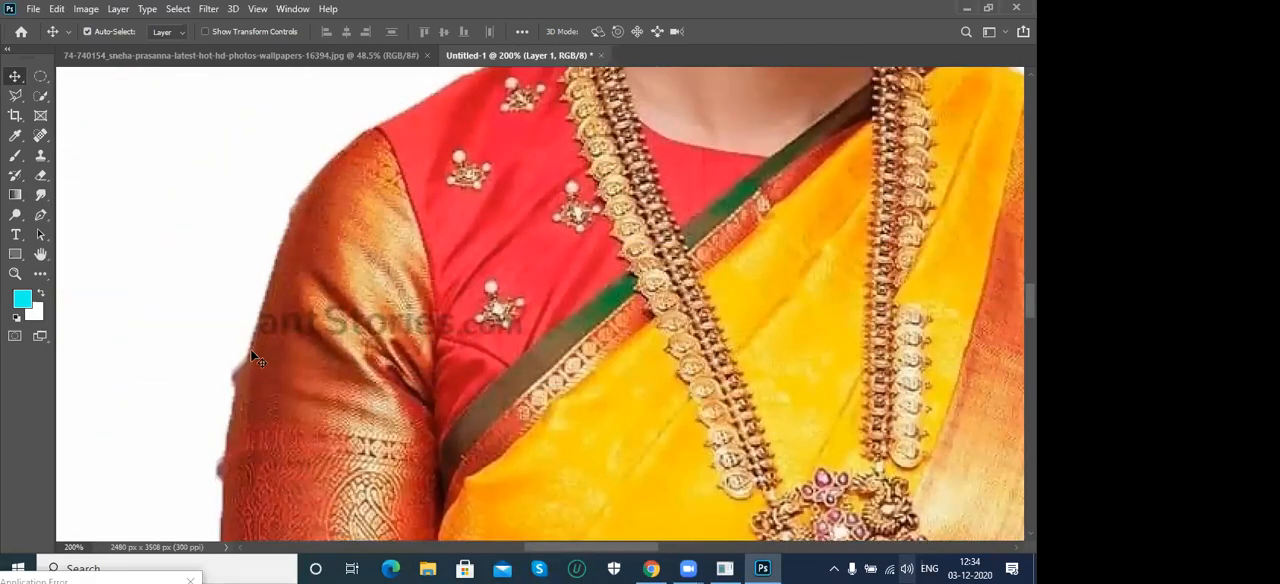
{"action": "left_click_drag", "start_coordinate": [268, 358], "coordinate": [290, 157]}
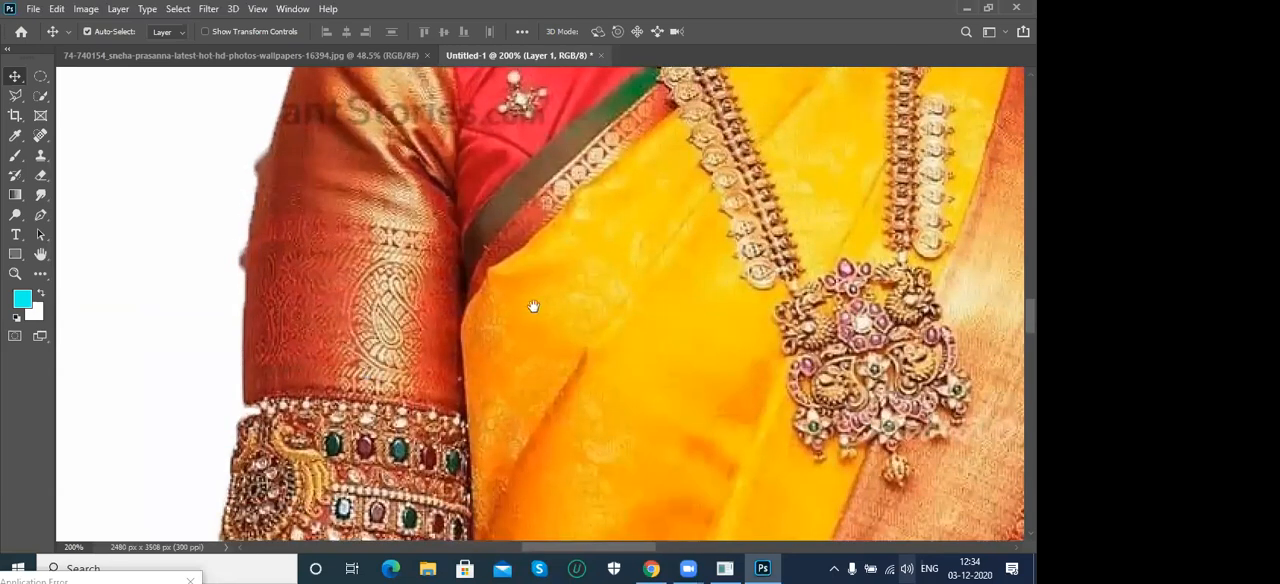
{"action": "left_click_drag", "start_coordinate": [566, 289], "coordinate": [386, 225]}
{"action": "left_click_drag", "start_coordinate": [300, 300], "coordinate": [242, 284]}
{"action": "left_click_drag", "start_coordinate": [515, 254], "coordinate": [491, 251]}
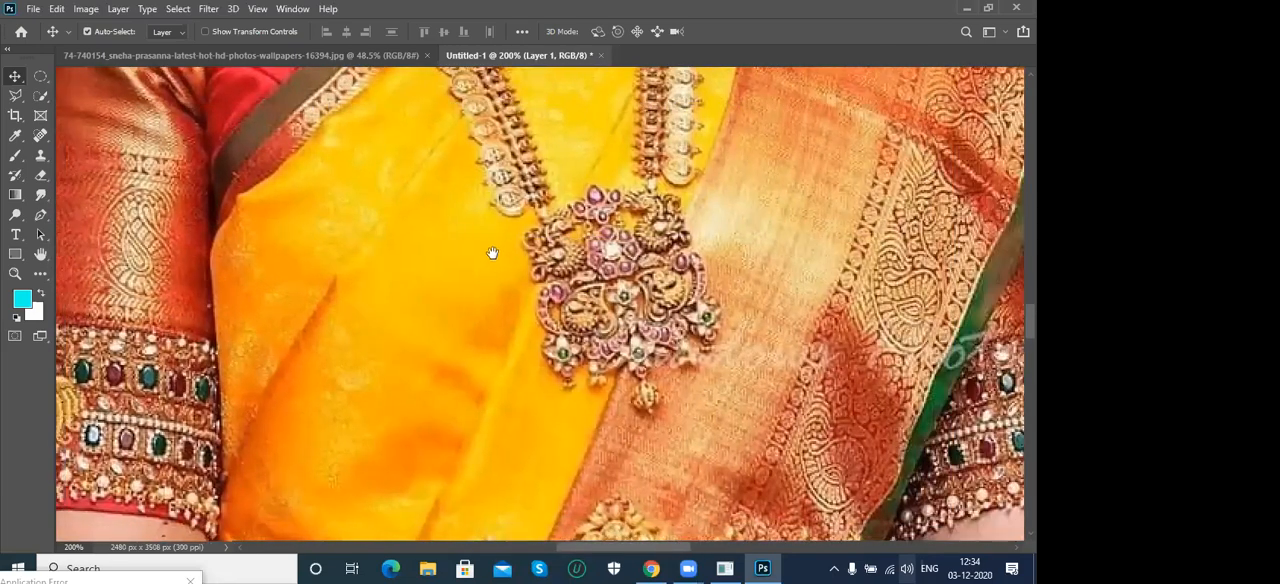
{"action": "left_click_drag", "start_coordinate": [933, 399], "coordinate": [539, 380]}
{"action": "left_click_drag", "start_coordinate": [276, 361], "coordinate": [265, 335]}
- Return to the photo of the woman in the sari and activate the Quick Selection Tool
{"action": "key", "text": "ctrl+Tab"}
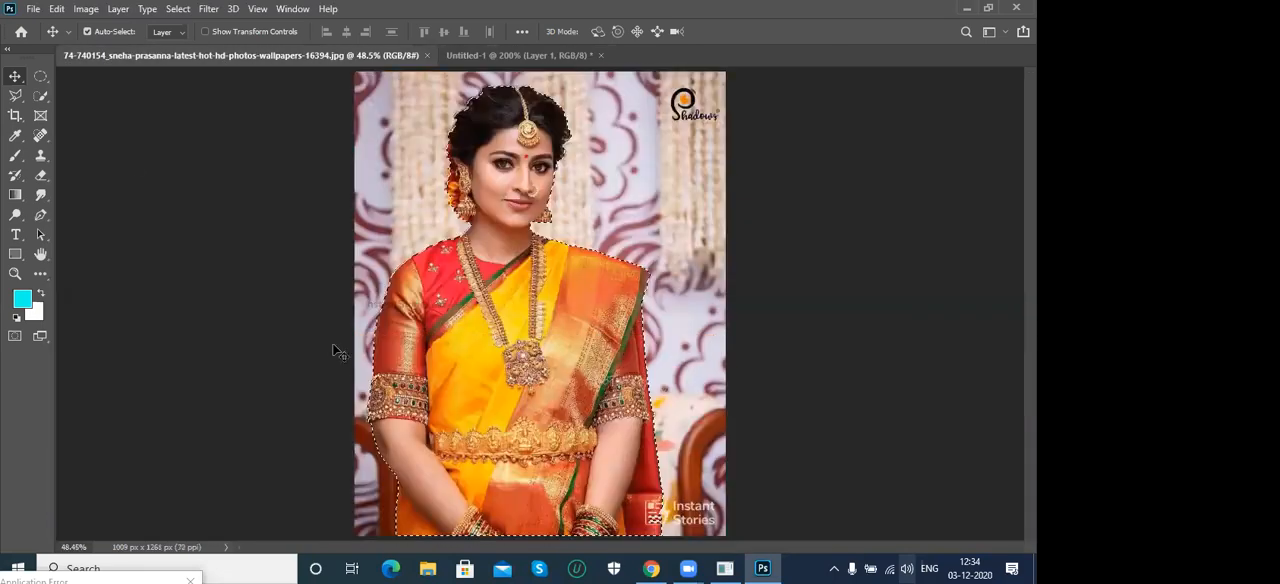
{"action": "left_click", "coordinate": [42, 100]}
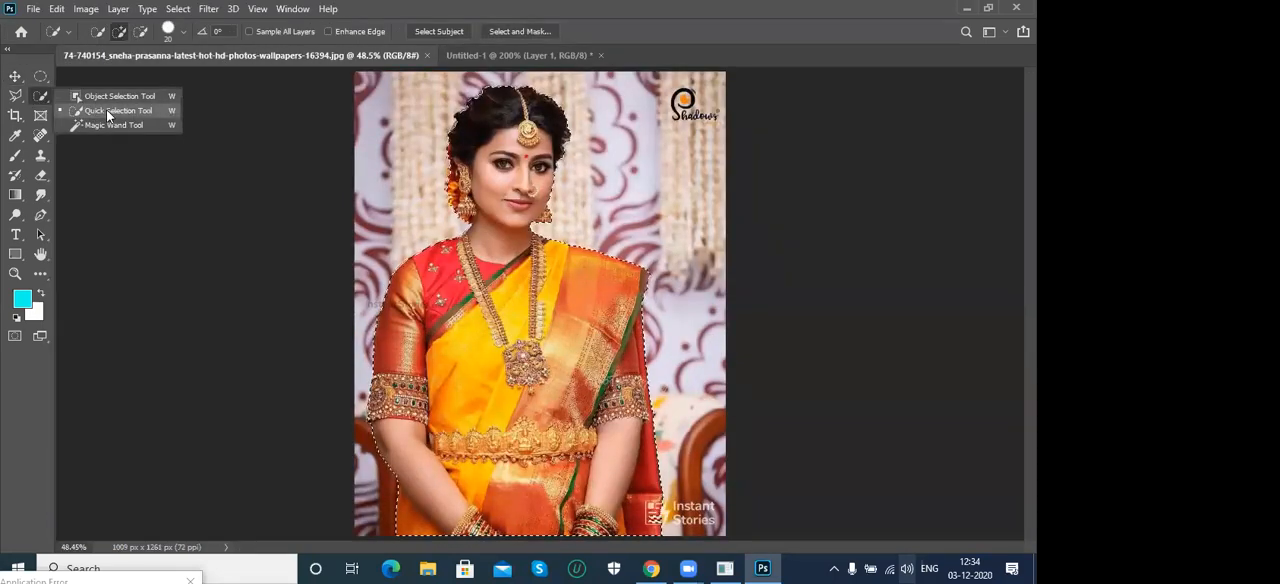
{"action": "left_click", "coordinate": [106, 110]}
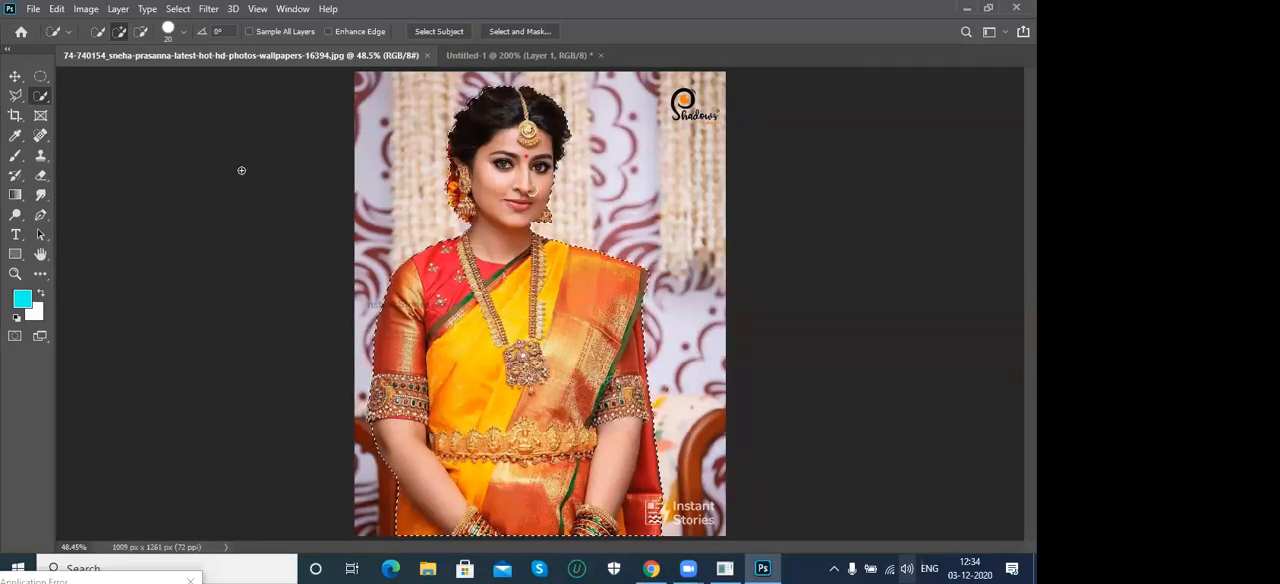
- View the woman's selection in the Select and Mask workspace and cancel without refining it
{"action": "left_click", "coordinate": [176, 10]}
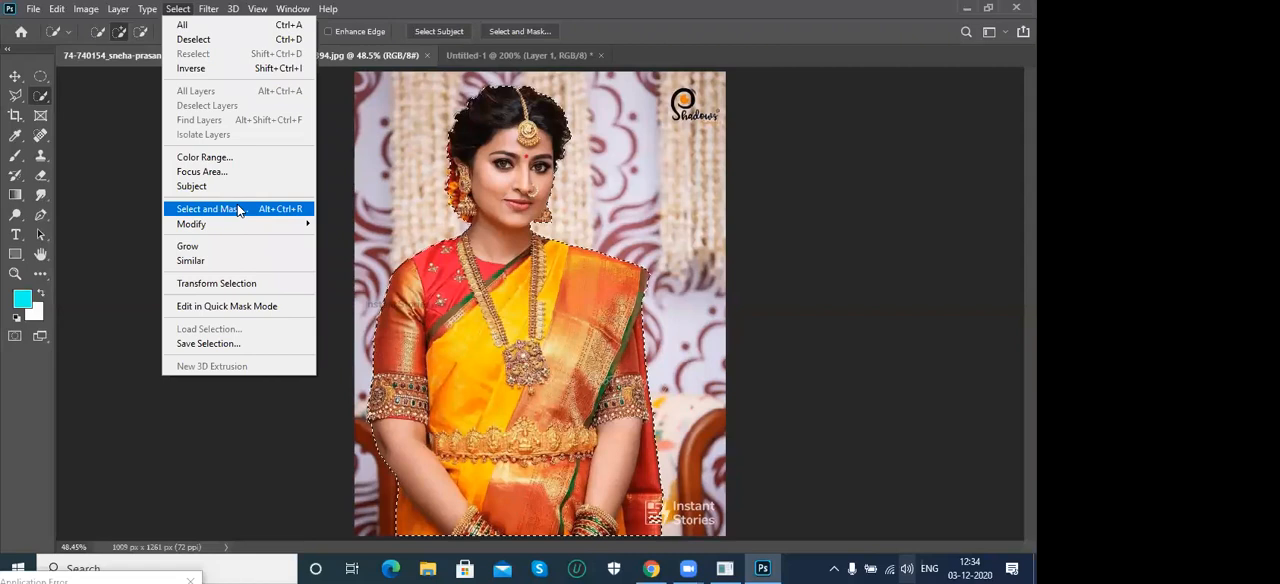
{"action": "left_click", "coordinate": [732, 24]}
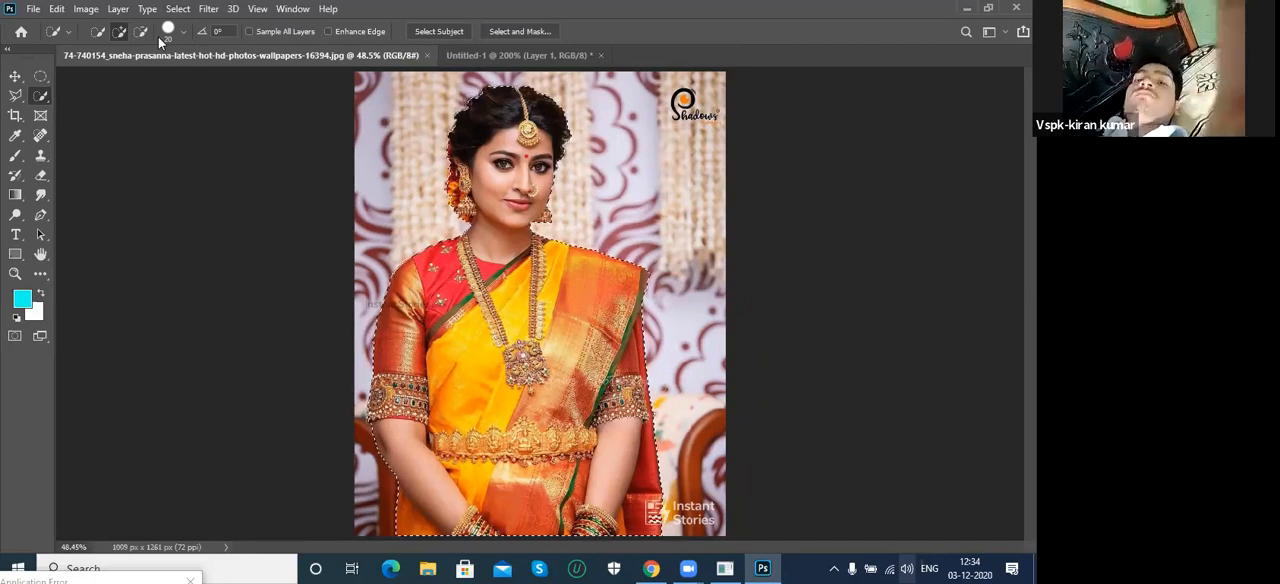
{"action": "left_click", "coordinate": [177, 9]}
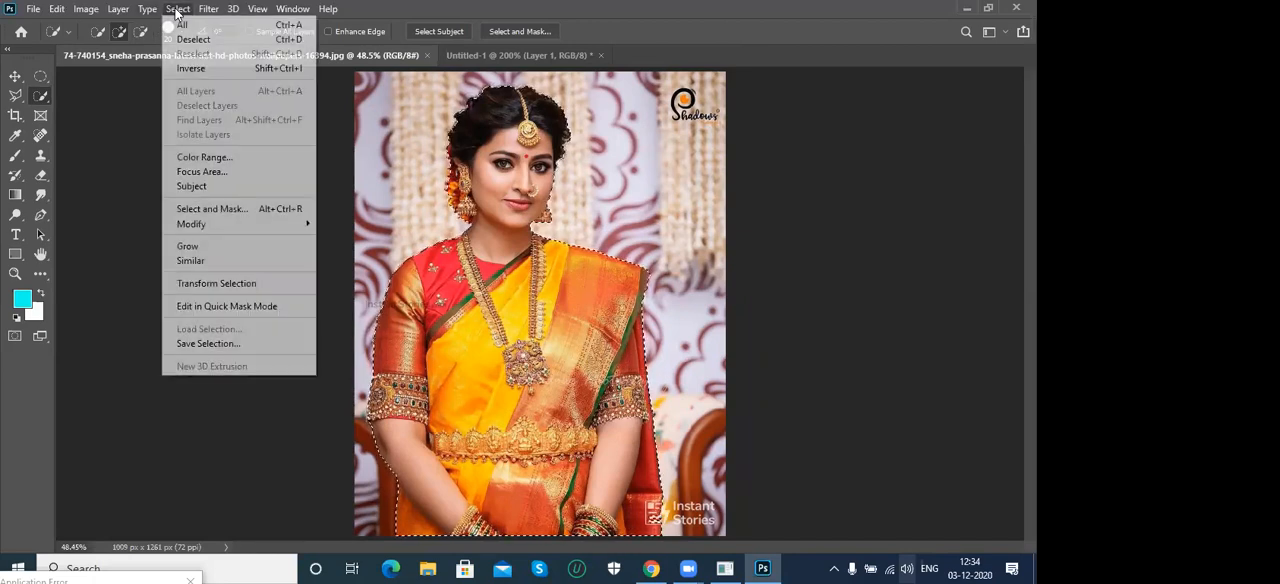
{"action": "left_click", "coordinate": [241, 209]}
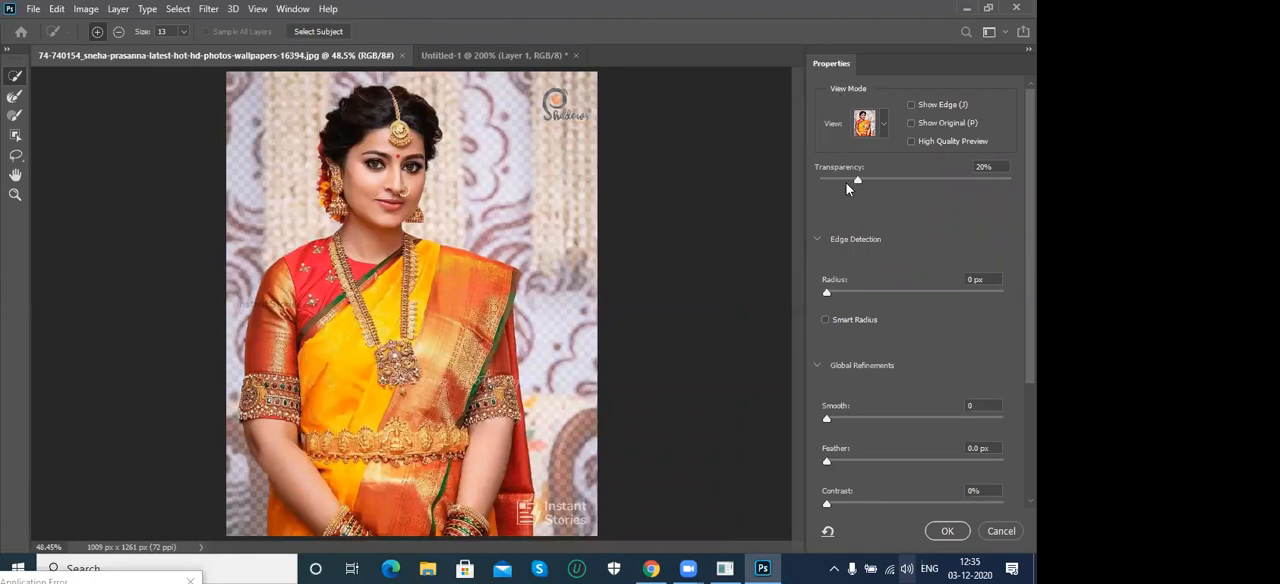
{"action": "left_click", "coordinate": [1003, 532]}
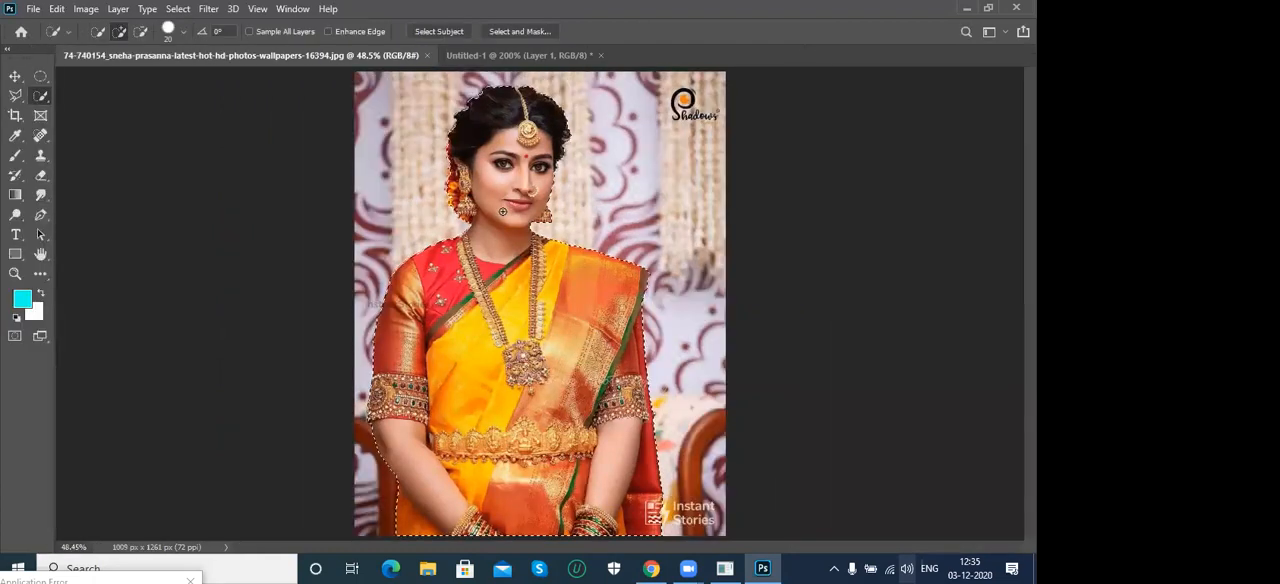
- Clear the selection, view the unselected photo in Select and Mask, and restore the woman's selection
{"action": "key", "text": "ctrl+d"}
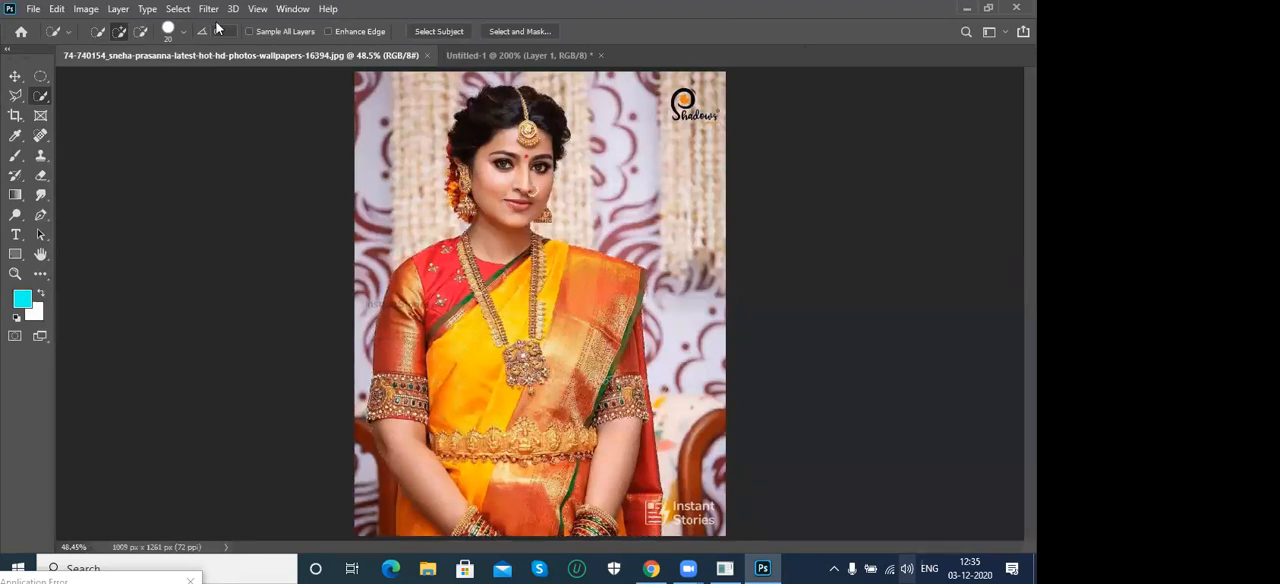
{"action": "left_click", "coordinate": [177, 9]}
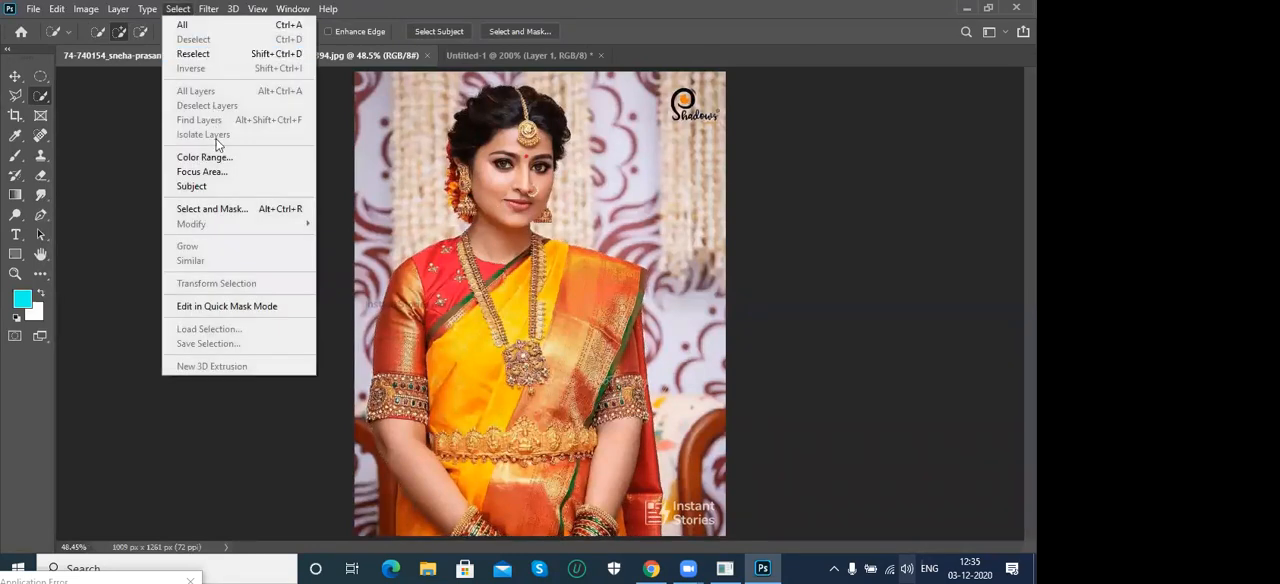
{"action": "left_click", "coordinate": [212, 209]}
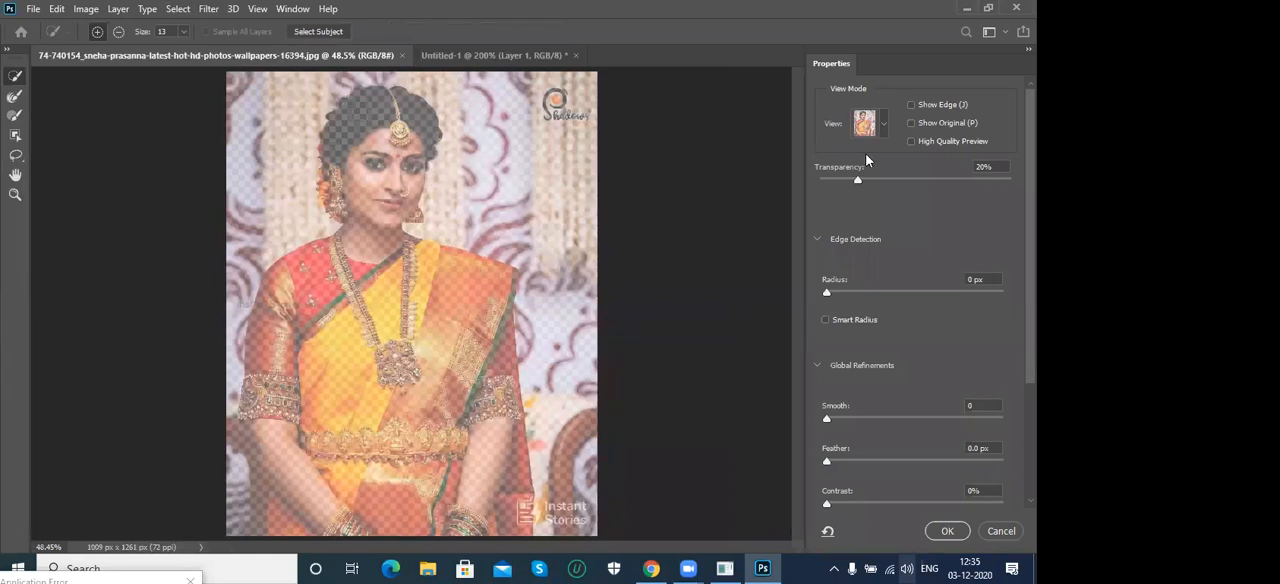
{"action": "key", "text": "Escape"}
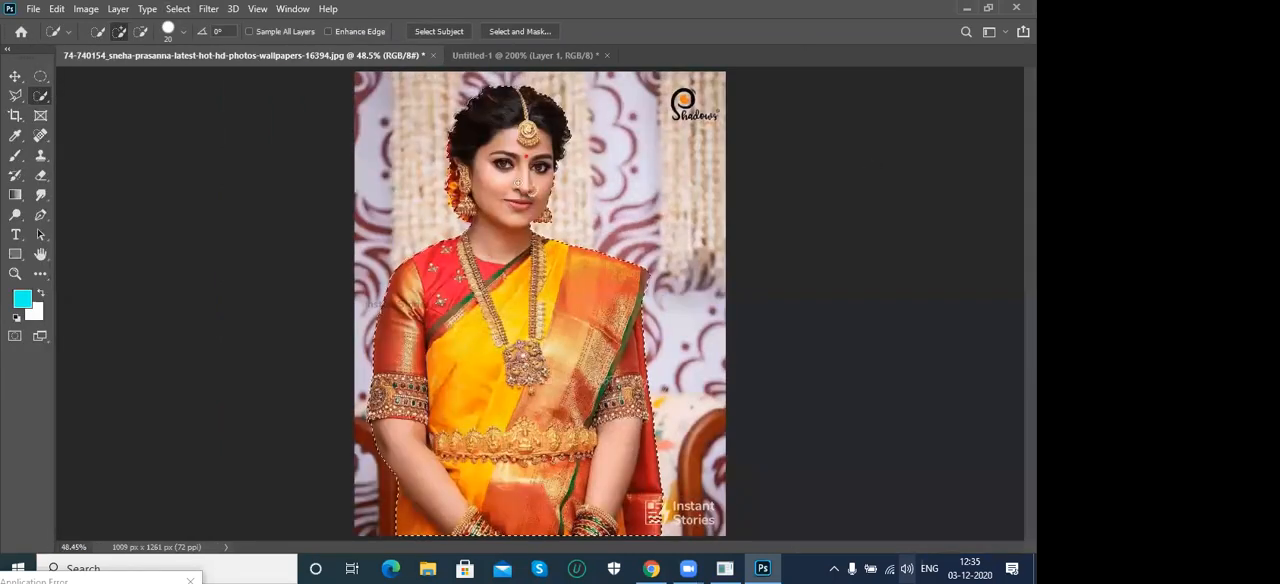
- Open the Select and Mask workspace for the woman's selection and display the available view modes
{"action": "left_click", "coordinate": [178, 9]}
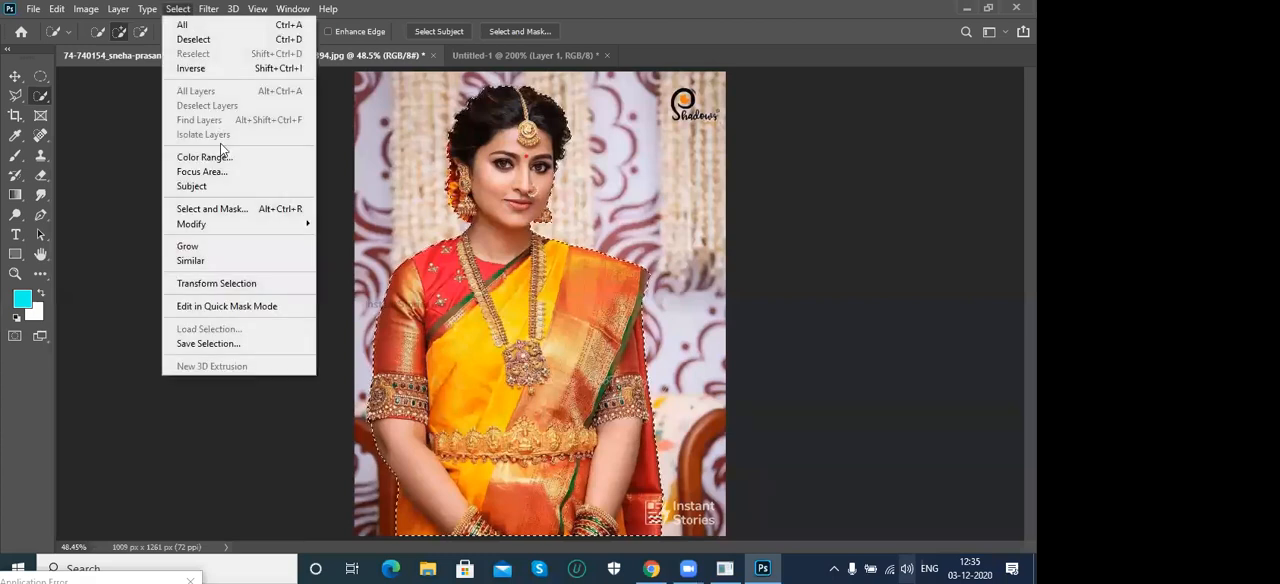
{"action": "left_click", "coordinate": [226, 209]}
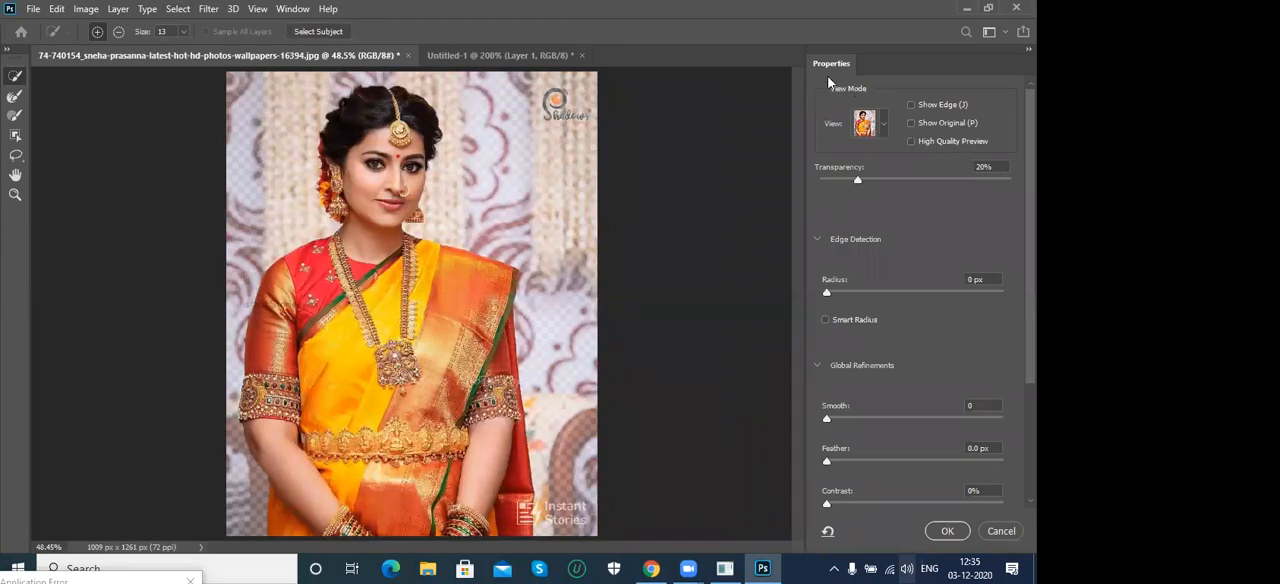
{"action": "left_click", "coordinate": [883, 128]}
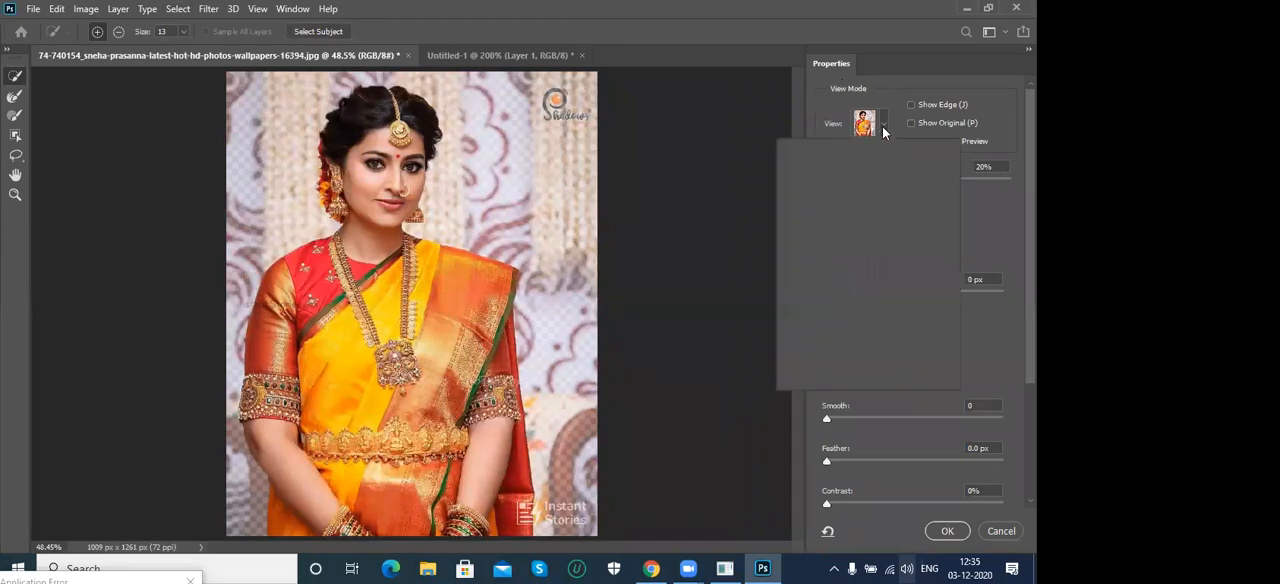
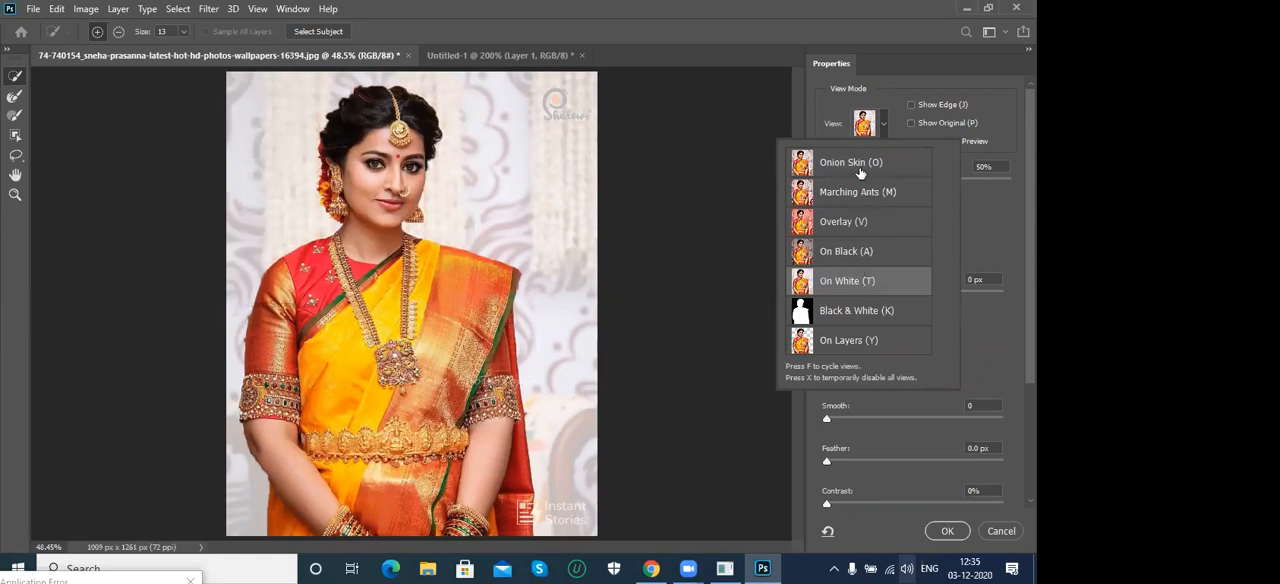
- Set the Onion Skin transparency to 100% and examine the woman's cutout edges up close along the shoulder and neck
{"action": "left_click", "coordinate": [833, 39]}
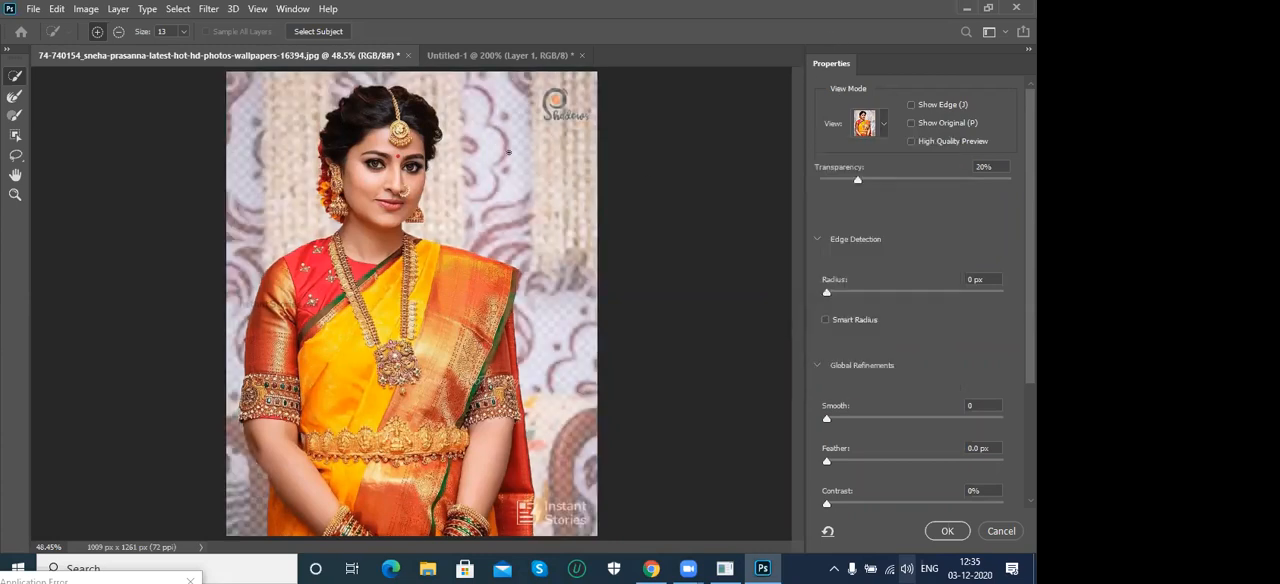
{"action": "left_click_drag", "start_coordinate": [858, 179], "coordinate": [1011, 179]}
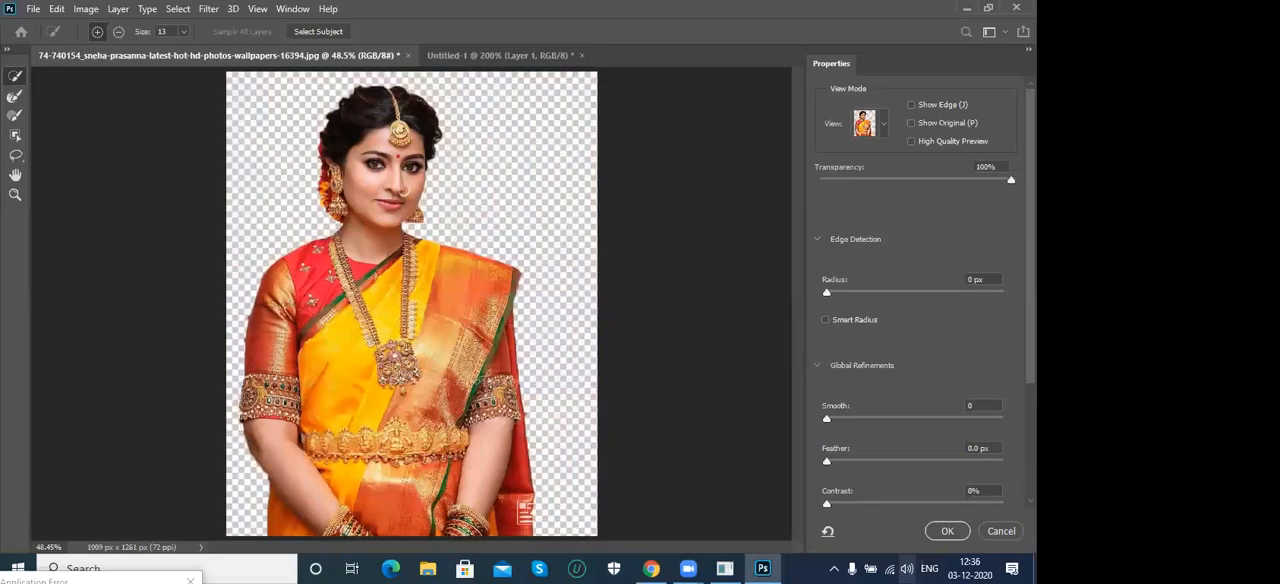
{"action": "key", "text": "ctrl+plus"}
{"action": "key", "text": "ctrl+plus"}
{"action": "key", "text": "ctrl+plus"}
{"action": "key", "text": "ctrl+plus"}
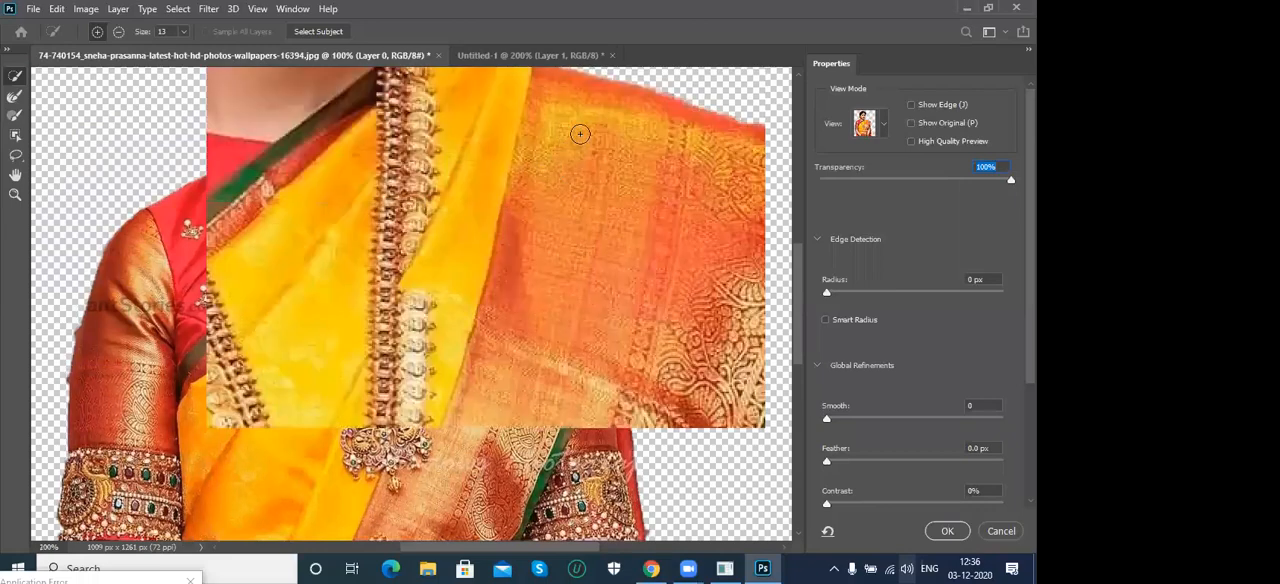
{"action": "left_click_drag", "start_coordinate": [566, 217], "coordinate": [526, 380]}
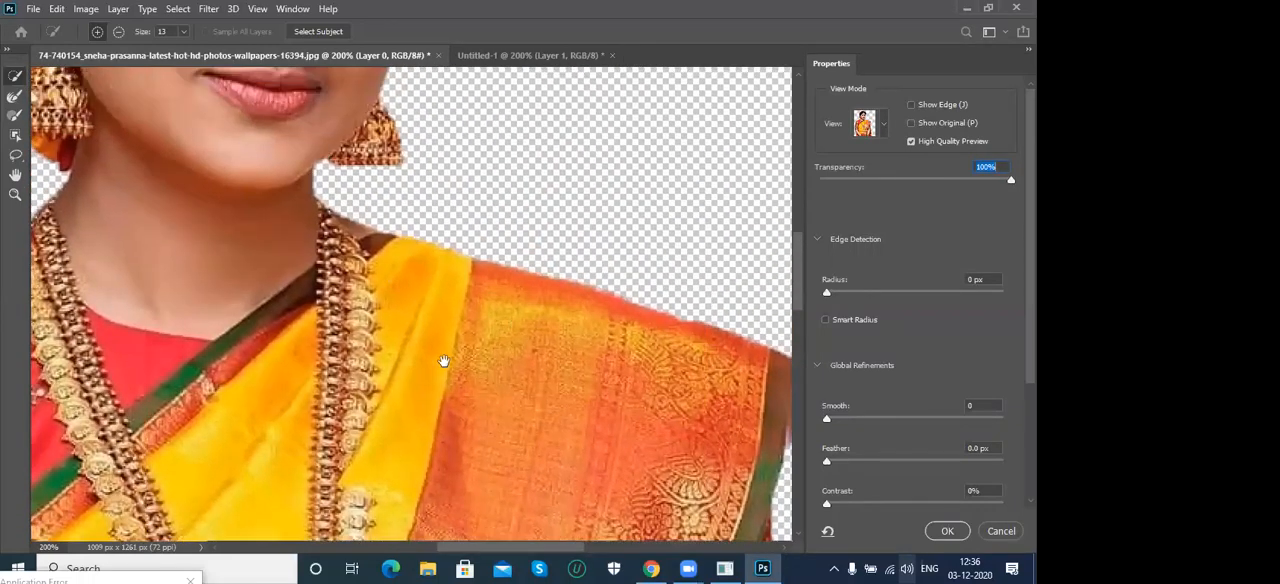
{"action": "left_click_drag", "start_coordinate": [410, 255], "coordinate": [523, 244]}
{"action": "key", "text": "ctrl+minus"}
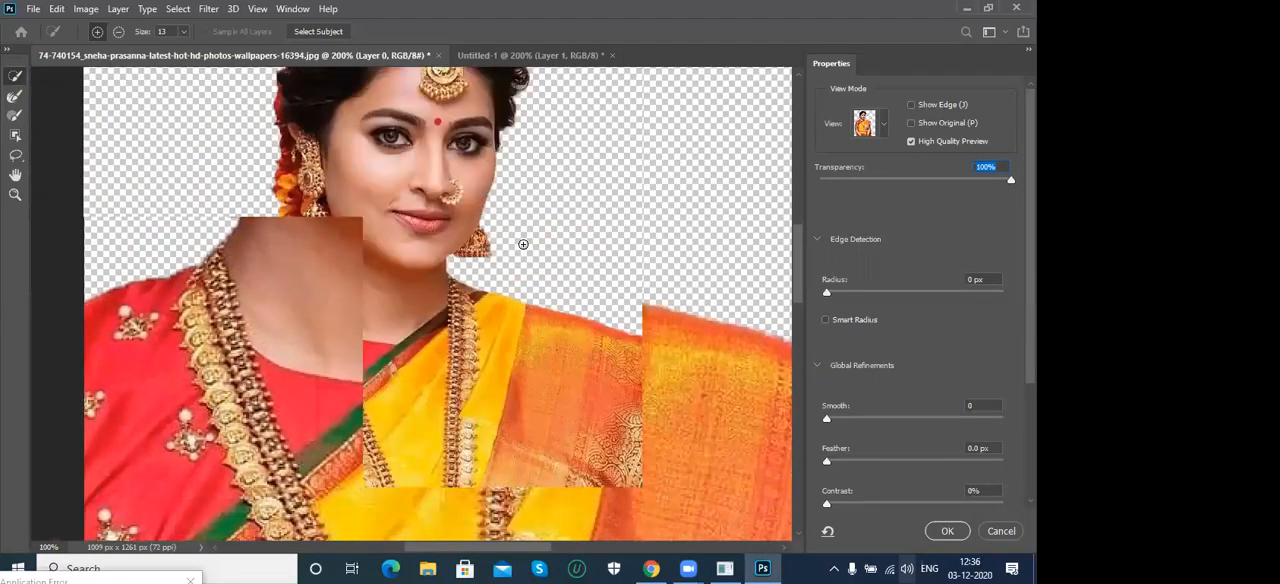
- Reduce the Onion Skin transparency to 73% so the background shows faintly around the woman
{"action": "left_click_drag", "start_coordinate": [1011, 180], "coordinate": [958, 181]}
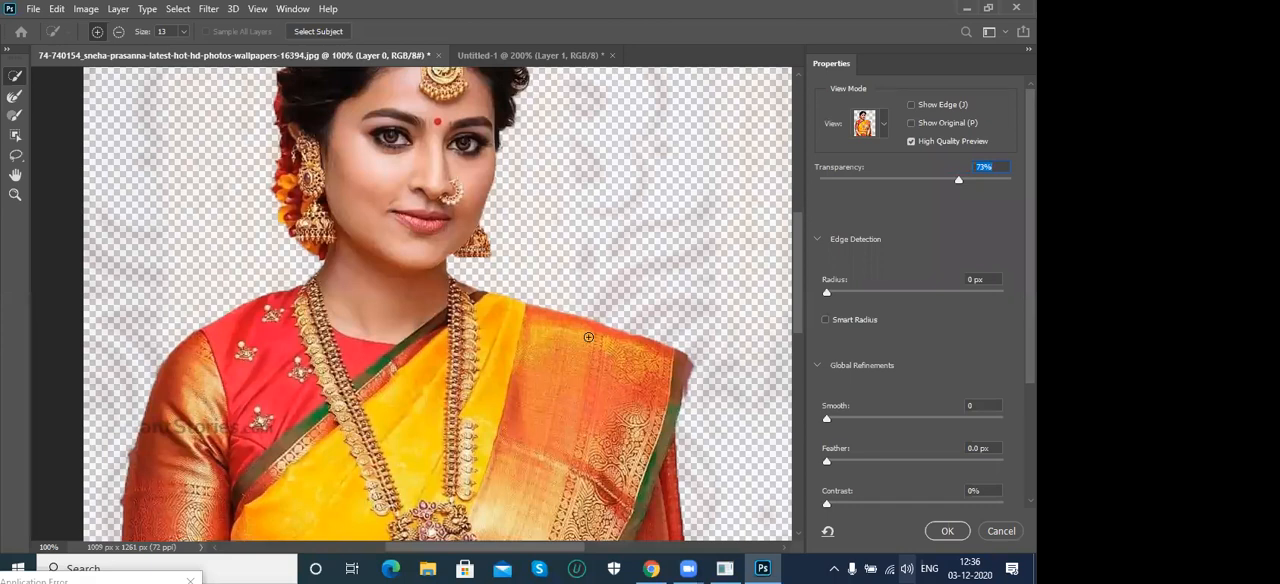
{"action": "scroll", "coordinate": [958, 106], "scroll_direction": "down", "scroll_amount": 2}
{"action": "scroll", "coordinate": [958, 138], "scroll_direction": "up", "scroll_amount": 2}
{"action": "left_click_drag", "start_coordinate": [555, 178], "coordinate": [551, 285]}
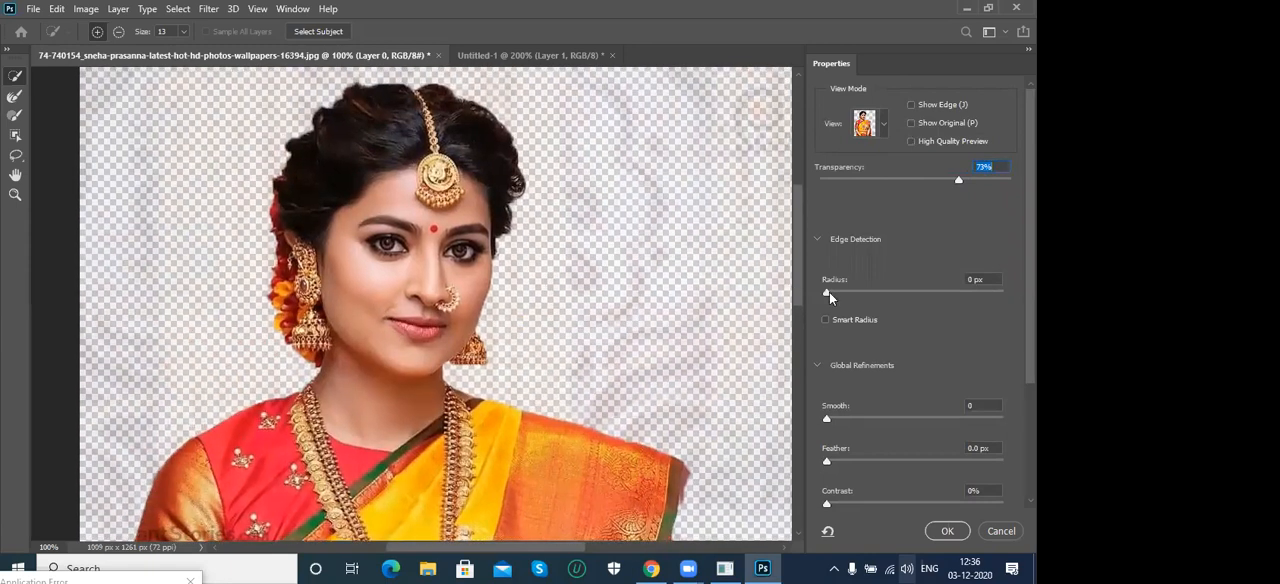
- Try an Edge Detection radius of up to 59 px on the hair edges, and return the radius to 0 px
{"action": "left_click_drag", "start_coordinate": [829, 296], "coordinate": [897, 298]}
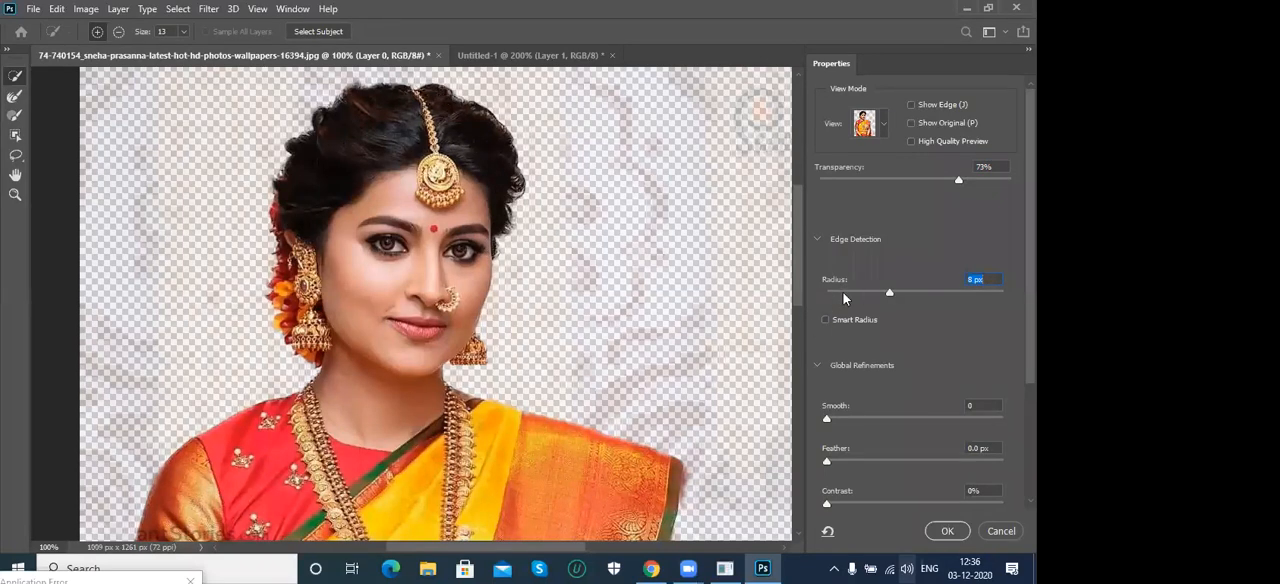
{"action": "left_click_drag", "start_coordinate": [890, 295], "coordinate": [958, 301]}
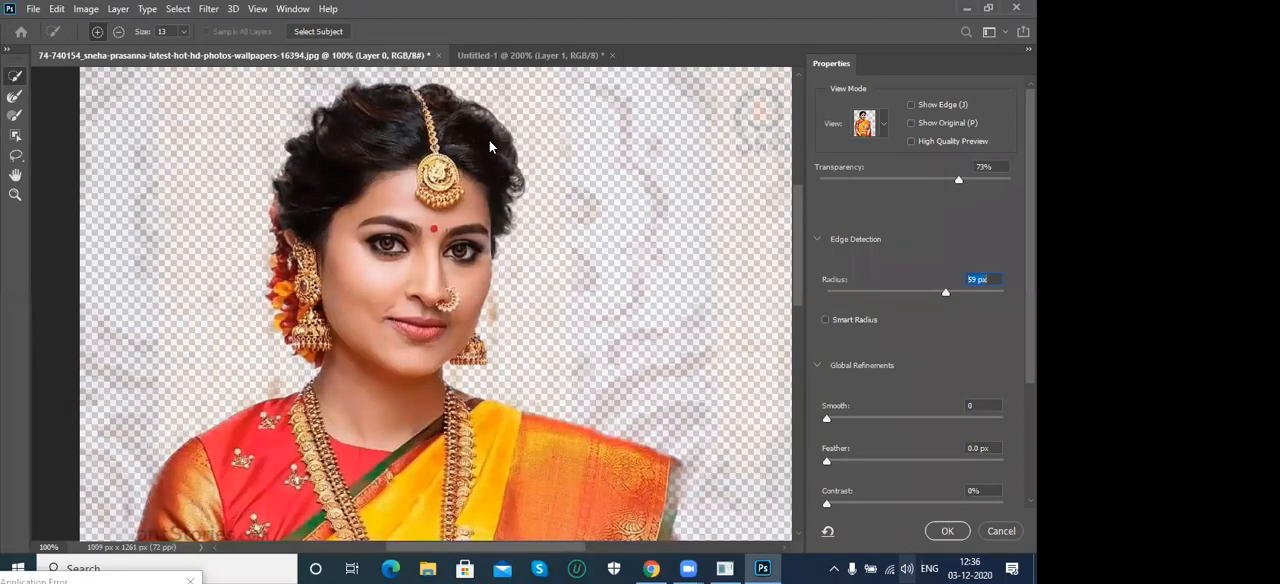
{"action": "left_click_drag", "start_coordinate": [946, 294], "coordinate": [827, 299]}
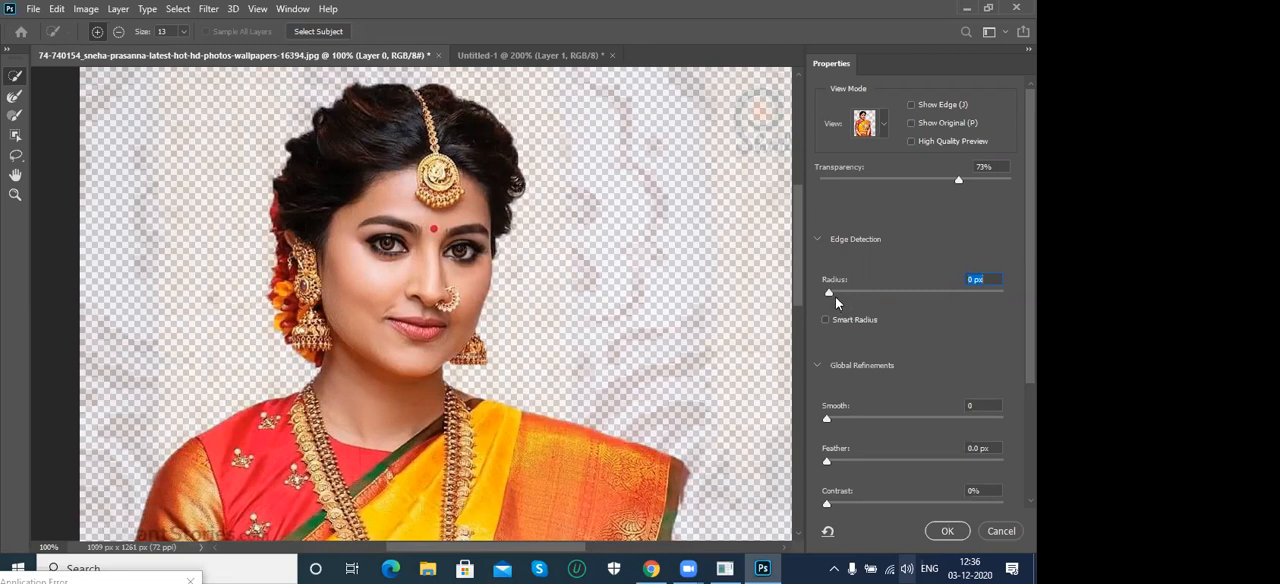
- Set the Smooth global refinement to 35 to even out the outline of the woman's selection
{"action": "scroll", "coordinate": [958, 171], "scroll_direction": "down", "scroll_amount": 5}
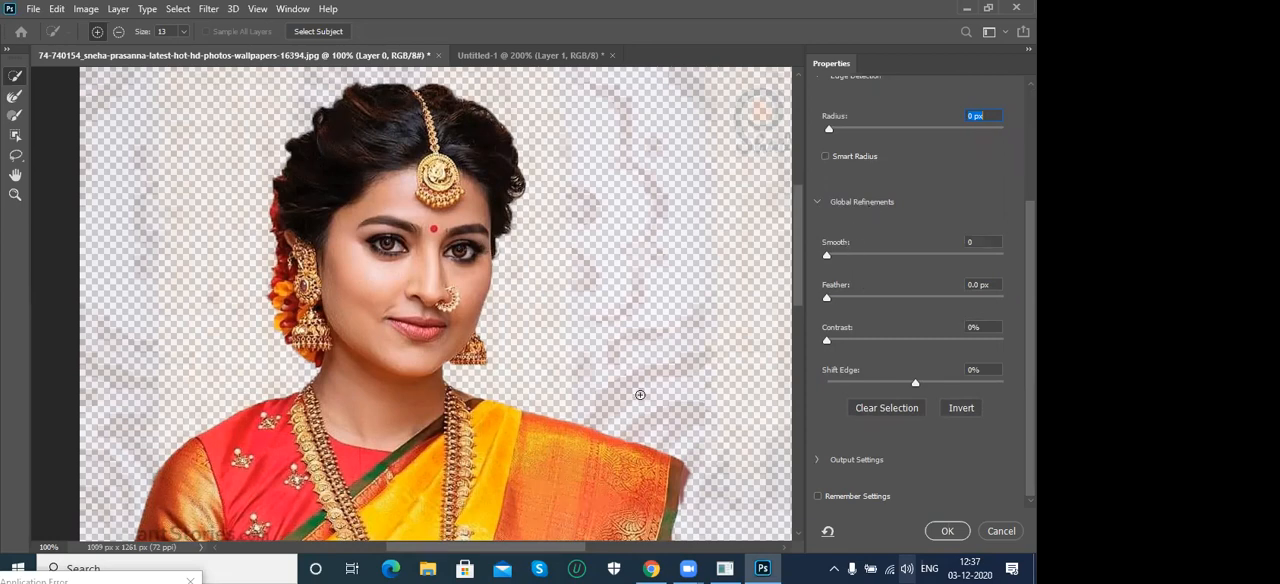
{"action": "left_click_drag", "start_coordinate": [798, 292], "coordinate": [797, 355]}
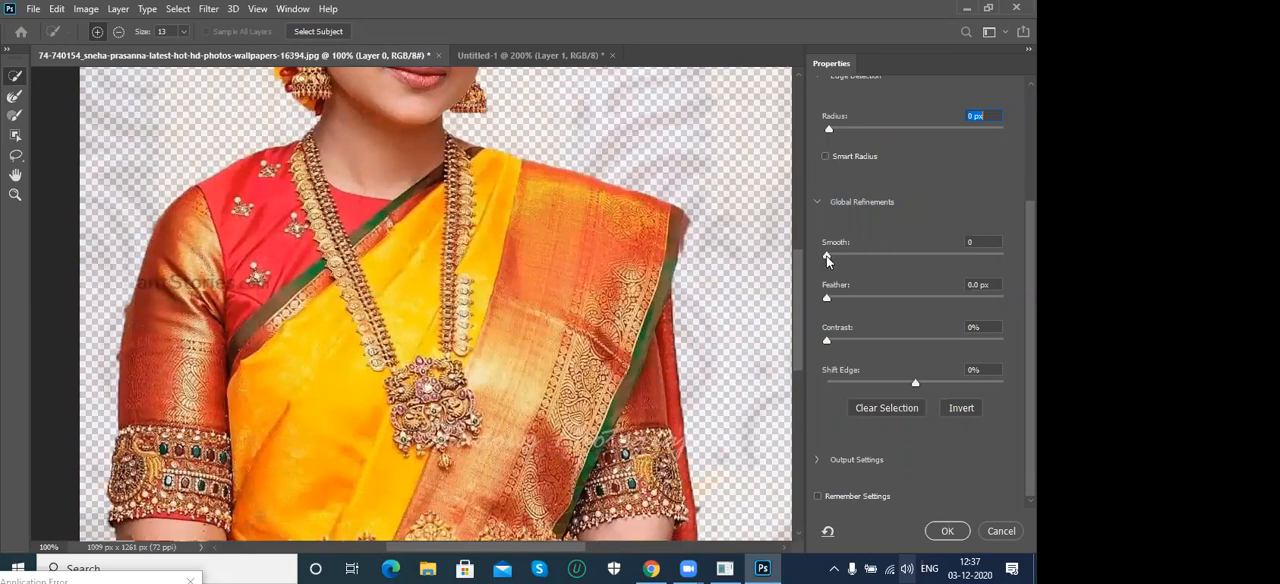
{"action": "scroll", "coordinate": [679, 386], "scroll_direction": "down", "scroll_amount": 5}
{"action": "scroll", "coordinate": [650, 410], "scroll_direction": "right", "scroll_amount": 2}
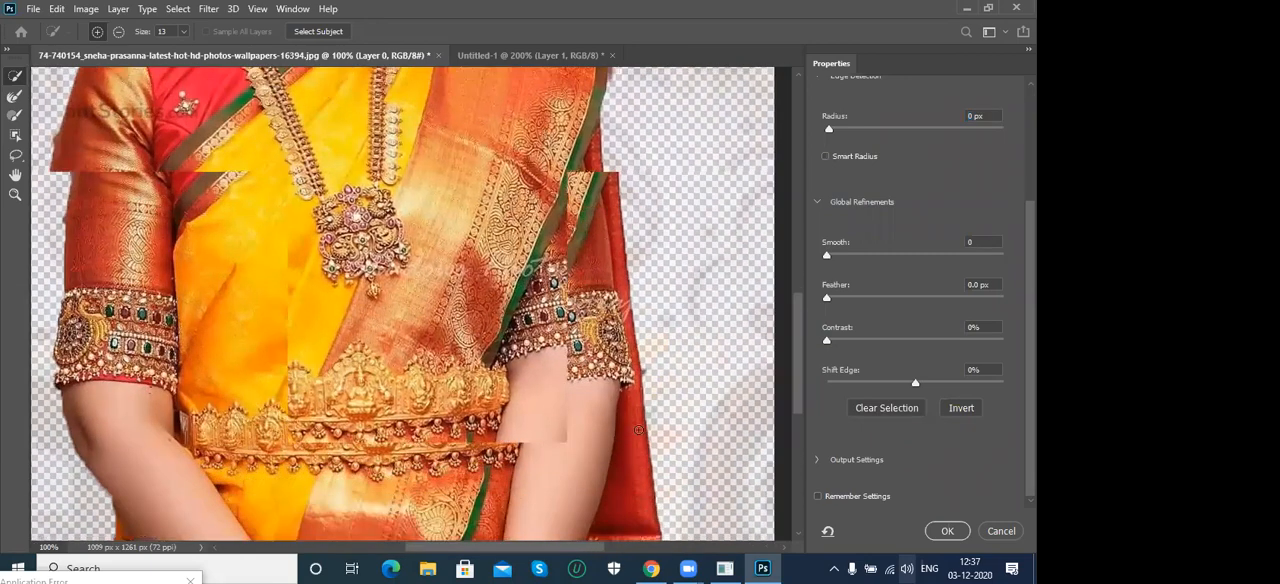
{"action": "scroll", "coordinate": [636, 440], "scroll_direction": "down", "scroll_amount": 3}
{"action": "key", "text": "space"}
{"action": "left_click_drag", "start_coordinate": [371, 447], "coordinate": [421, 487]}
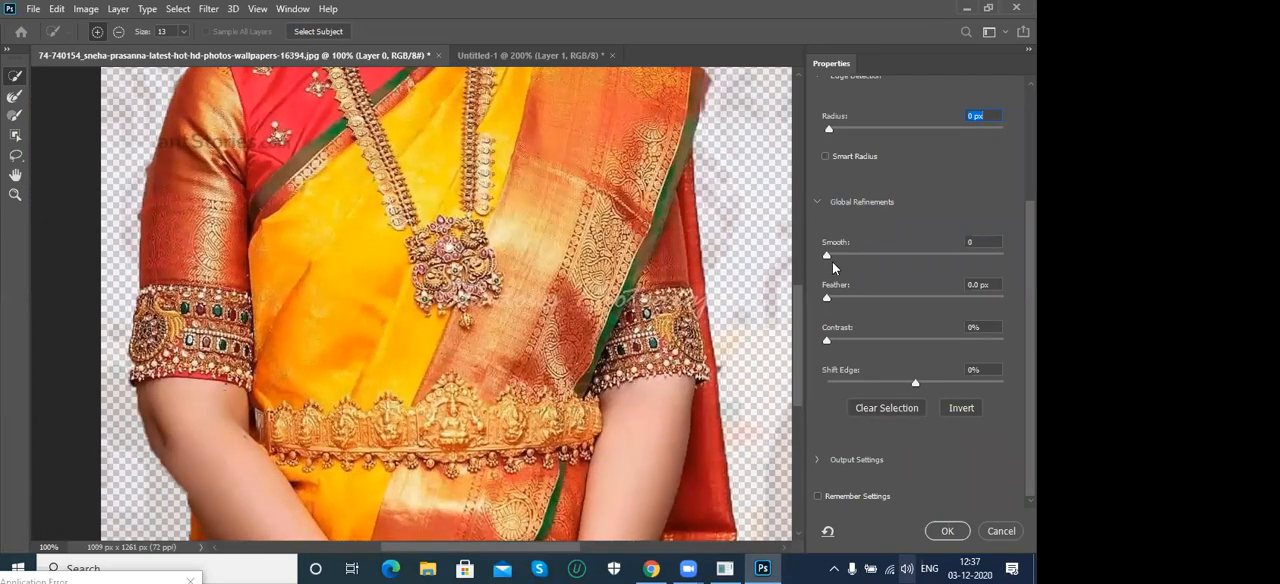
{"action": "left_click_drag", "start_coordinate": [827, 258], "coordinate": [888, 259]}
- Compare the smoothed cutout with the original selection and examine the edges from the waist up to the hair
{"action": "scroll", "coordinate": [915, 290], "scroll_direction": "up", "scroll_amount": 5}
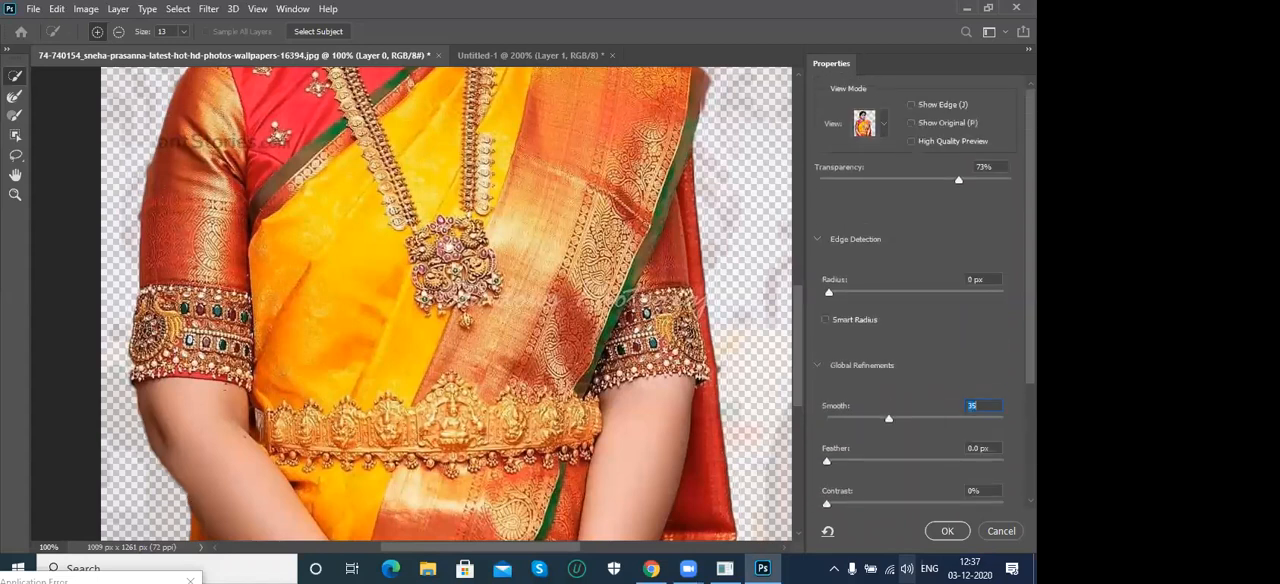
{"action": "left_click", "coordinate": [910, 124]}
{"action": "left_click", "coordinate": [910, 123]}
{"action": "left_click", "coordinate": [910, 123]}
{"action": "scroll", "coordinate": [888, 410], "scroll_direction": "down", "scroll_amount": 3}
{"action": "left_click_drag", "start_coordinate": [492, 264], "coordinate": [467, 560]}
{"action": "left_click_drag", "start_coordinate": [416, 230], "coordinate": [405, 293]}
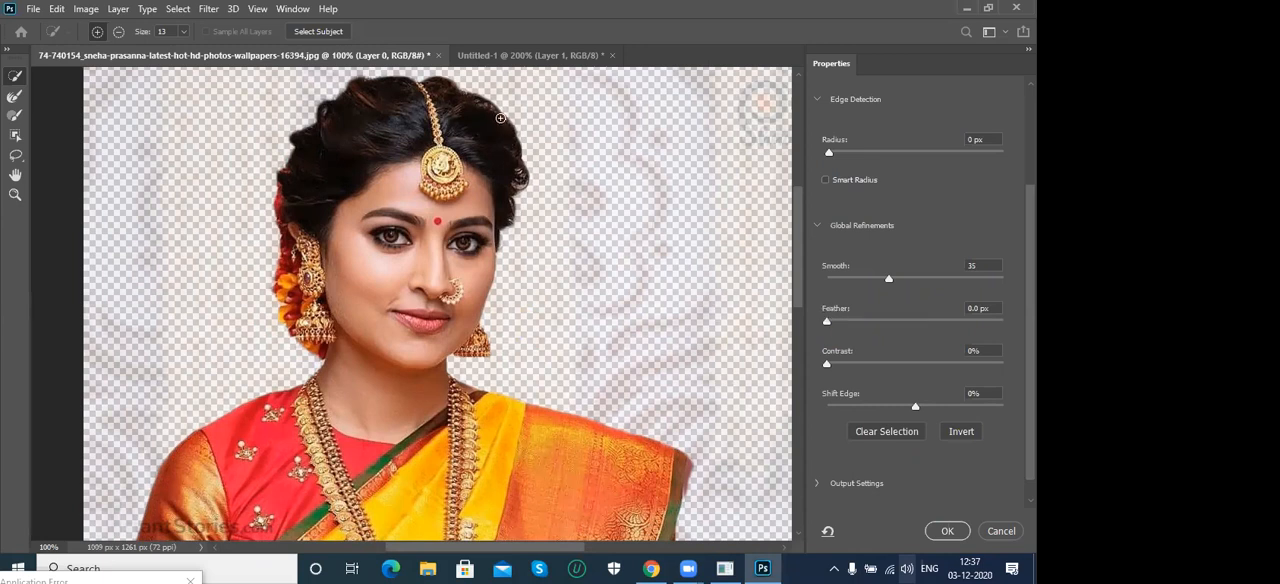
- Test Feather values of 33.8 px and 1.5 px on the selection edge, and settle on 1.2 px
{"action": "left_click_drag", "start_coordinate": [829, 321], "coordinate": [913, 323]}
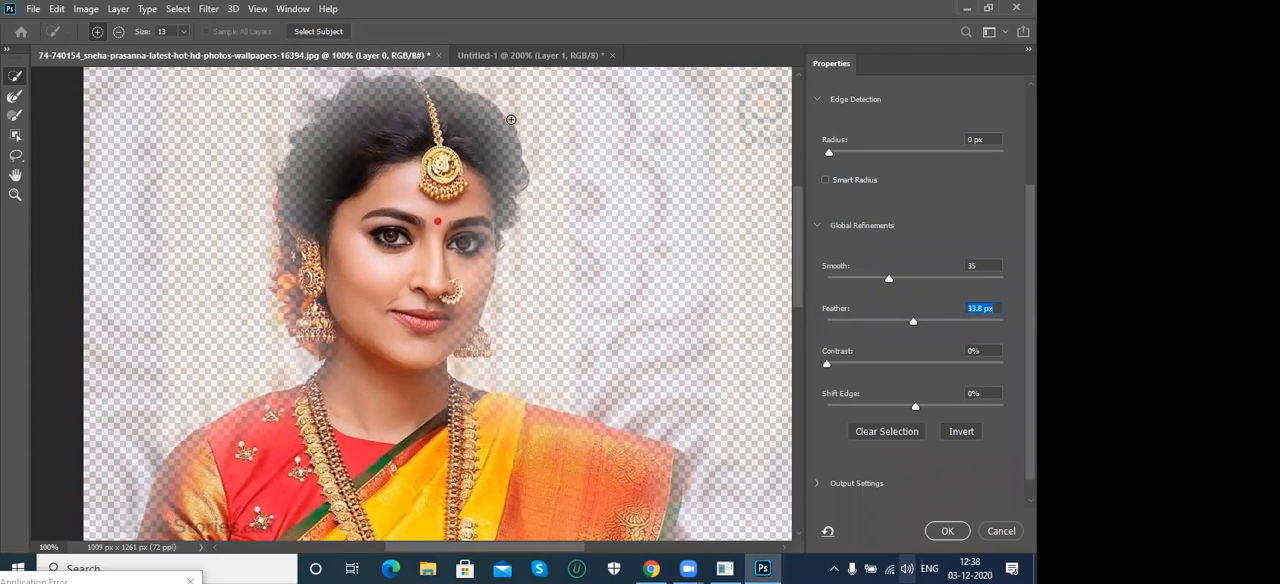
{"action": "left_click_drag", "start_coordinate": [915, 324], "coordinate": [829, 327]}
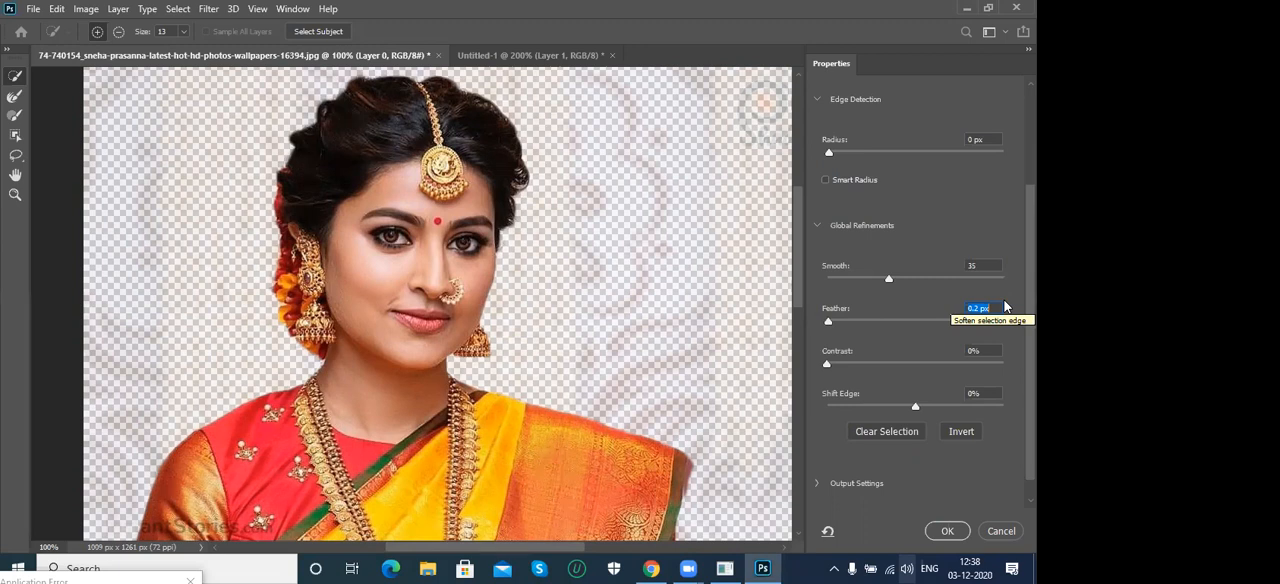
{"action": "type", "text": "1.5"}
{"action": "key", "text": "Return"}
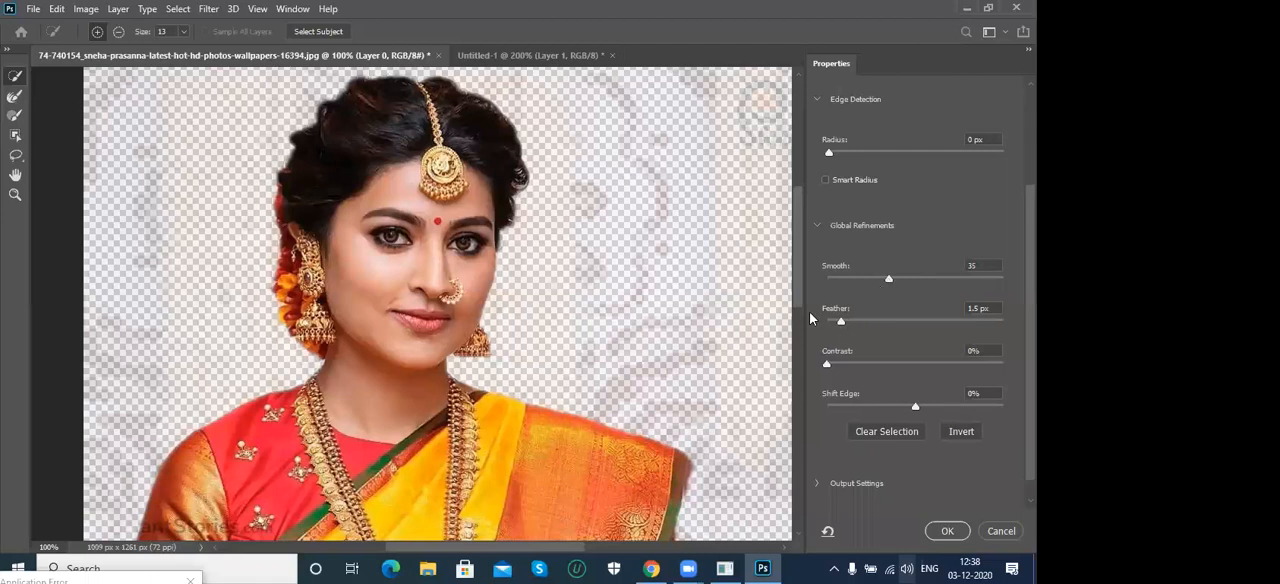
{"action": "left_click_drag", "start_coordinate": [840, 324], "coordinate": [839, 326]}
- Check the feathered edges around the arms and shoulders, and set the edge Contrast to 46%
{"action": "left_click_drag", "start_coordinate": [551, 388], "coordinate": [511, 234]}
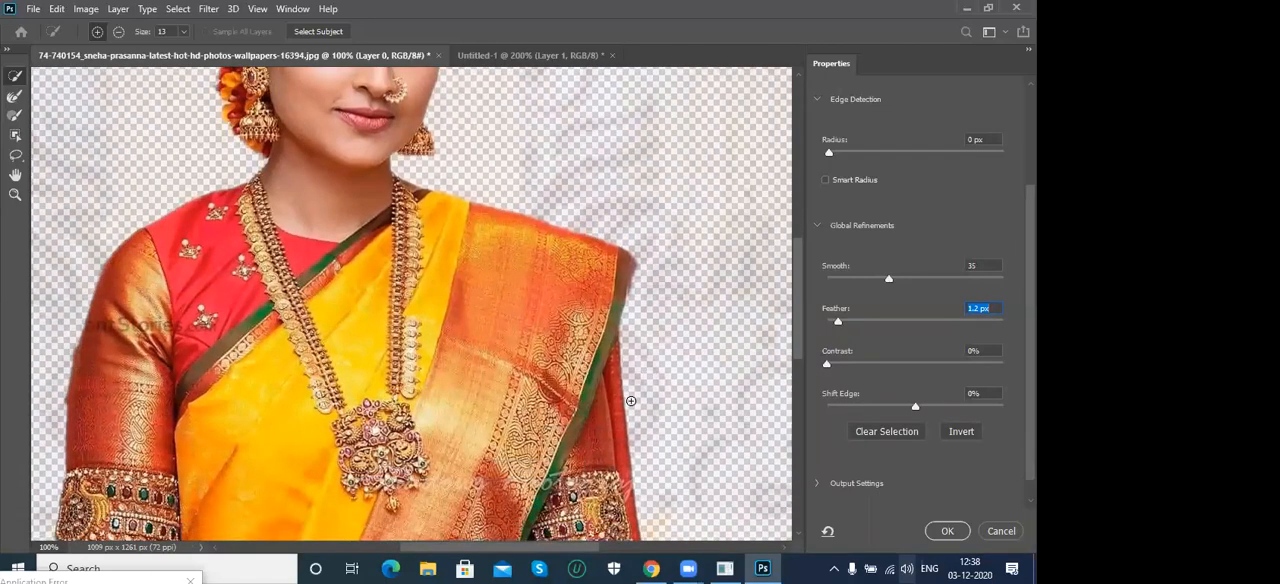
{"action": "left_click_drag", "start_coordinate": [420, 362], "coordinate": [498, 300]}
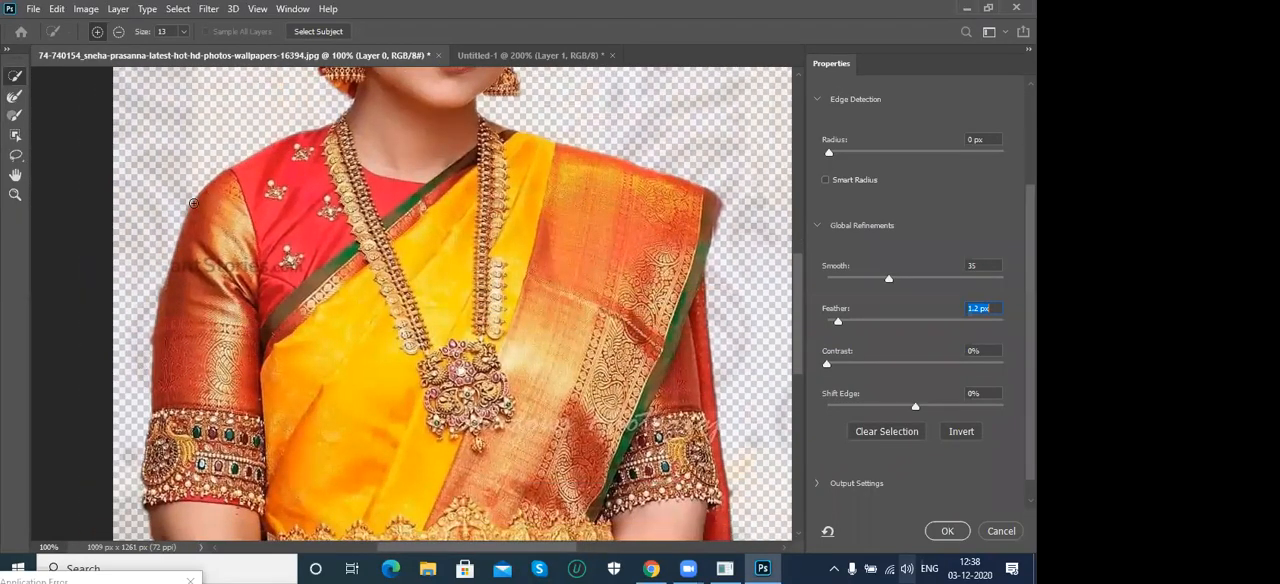
{"action": "left_click_drag", "start_coordinate": [401, 231], "coordinate": [380, 327]}
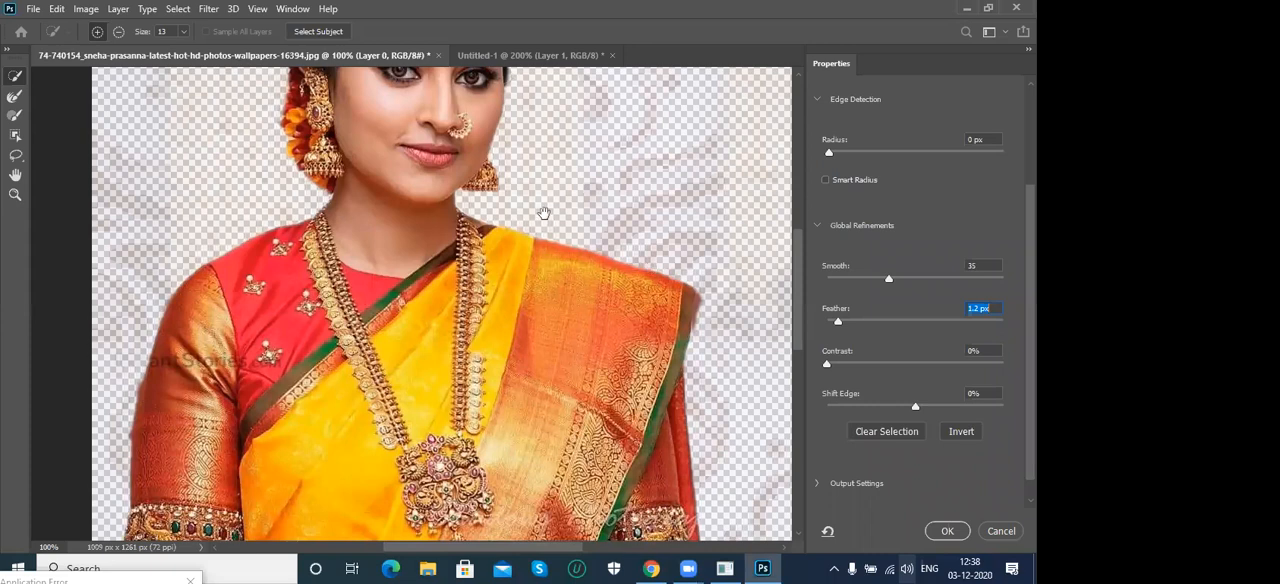
{"action": "scroll", "coordinate": [545, 259], "scroll_direction": "up", "scroll_amount": 3}
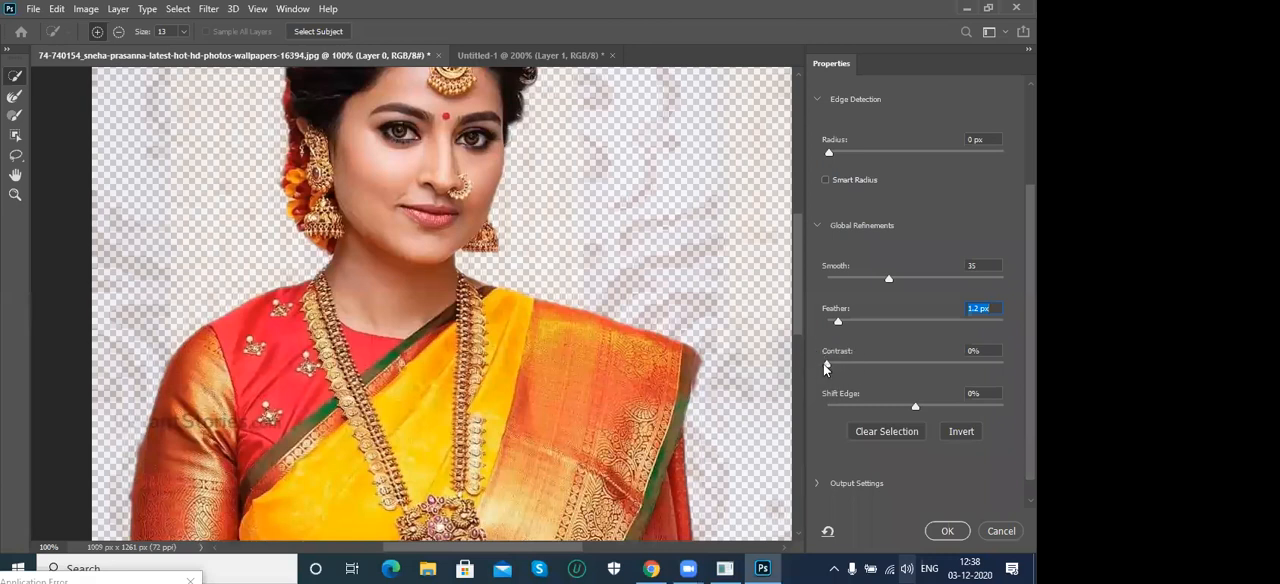
{"action": "left_click_drag", "start_coordinate": [828, 366], "coordinate": [910, 368]}
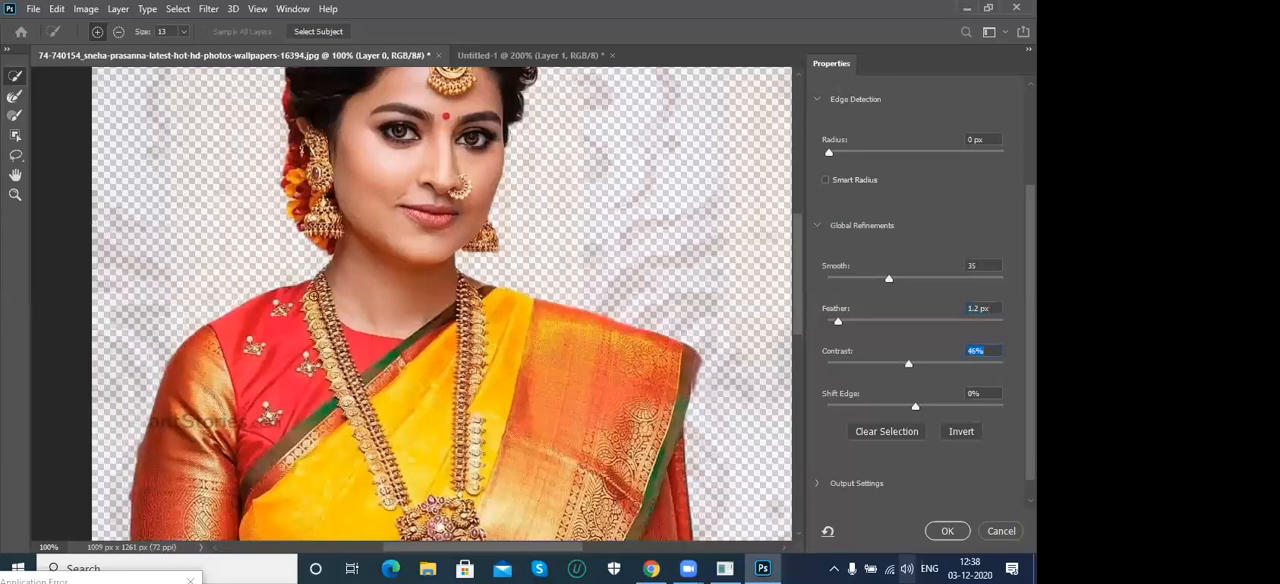
- Examine the sharpened edges along the arms, shoulders and hair, comparing the refined cutout with the original selection
{"action": "left_click_drag", "start_coordinate": [281, 310], "coordinate": [374, 225]}
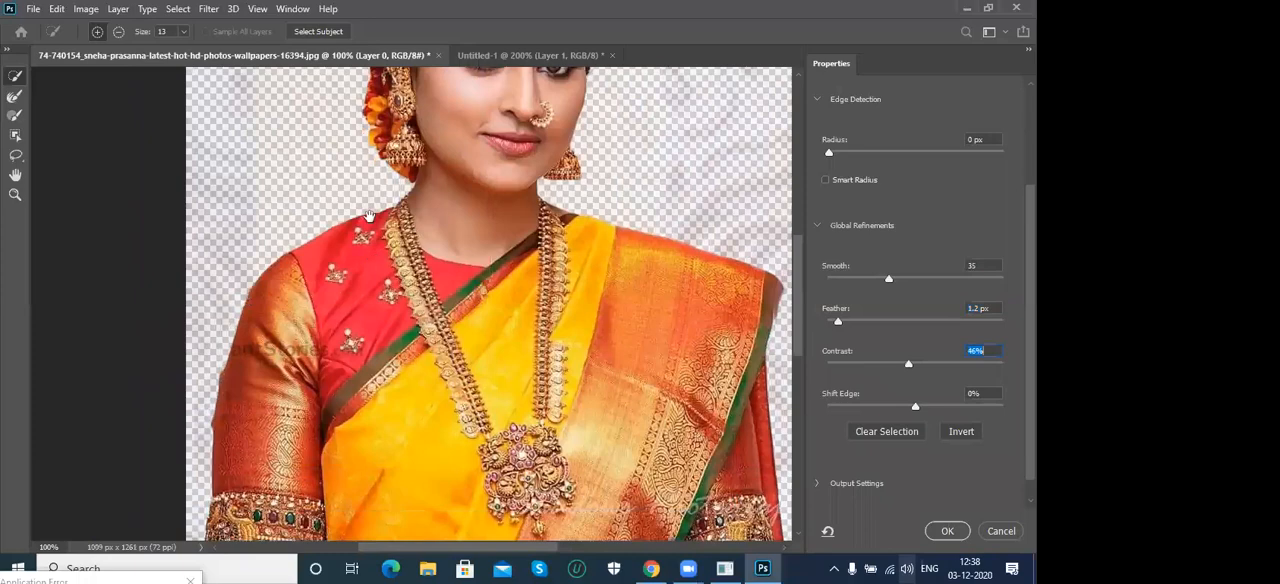
{"action": "left_click_drag", "start_coordinate": [219, 437], "coordinate": [230, 372]}
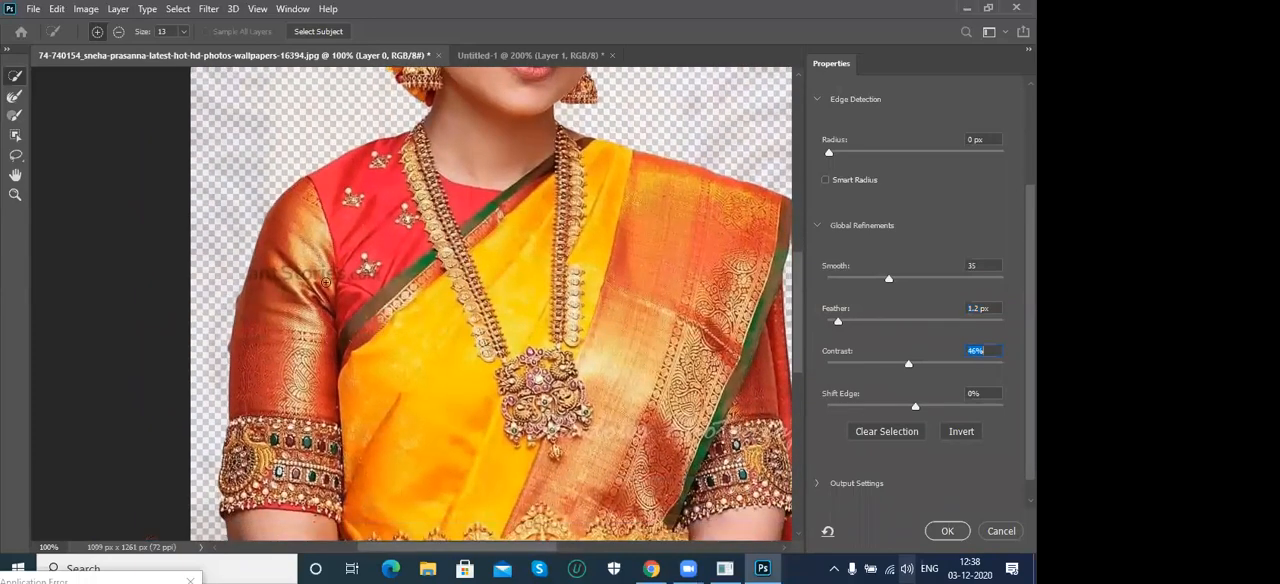
{"action": "left_click_drag", "start_coordinate": [443, 295], "coordinate": [336, 436]}
{"action": "left_click_drag", "start_coordinate": [473, 276], "coordinate": [476, 397]}
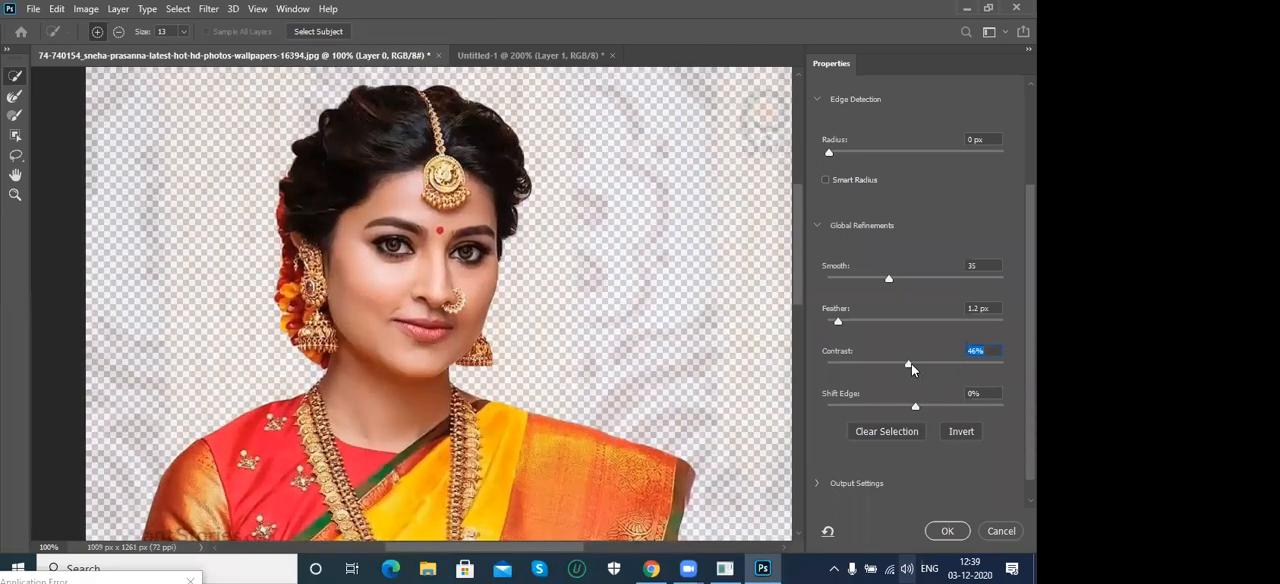
{"action": "scroll", "coordinate": [908, 363], "scroll_direction": "up", "scroll_amount": 3}
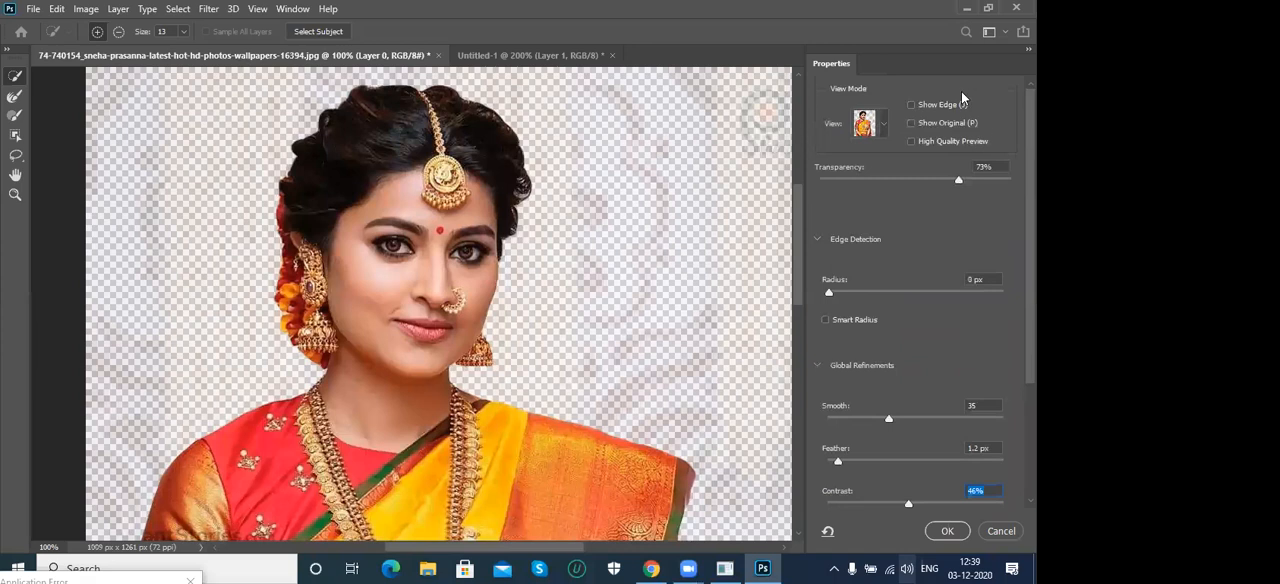
{"action": "left_click", "coordinate": [911, 123]}
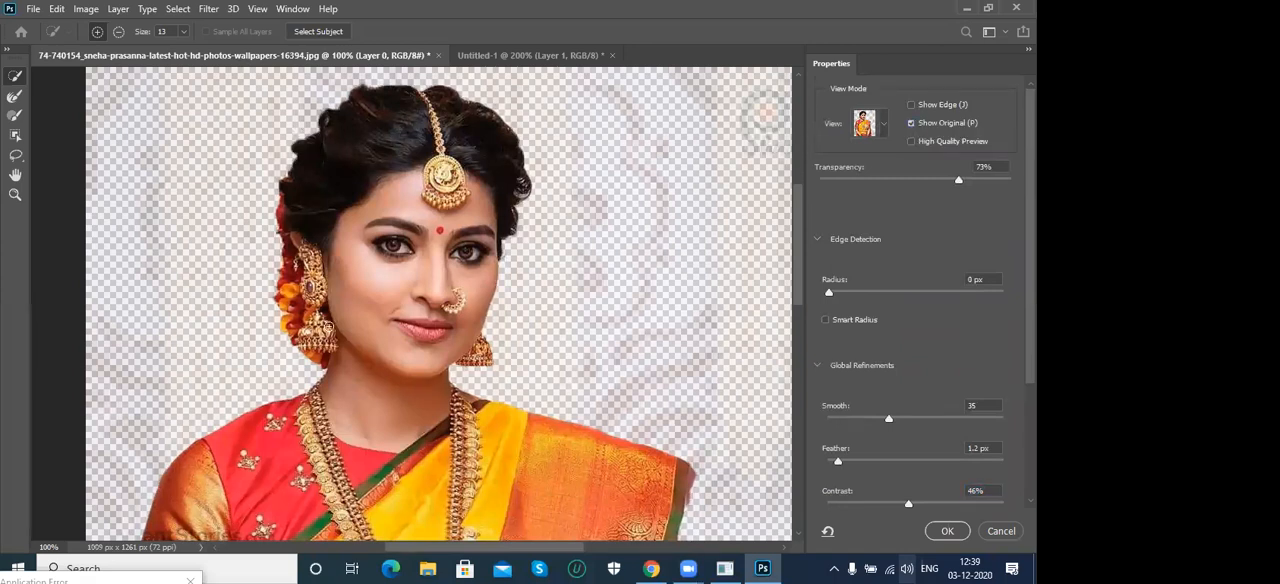
{"action": "left_click_drag", "start_coordinate": [507, 377], "coordinate": [492, 293]}
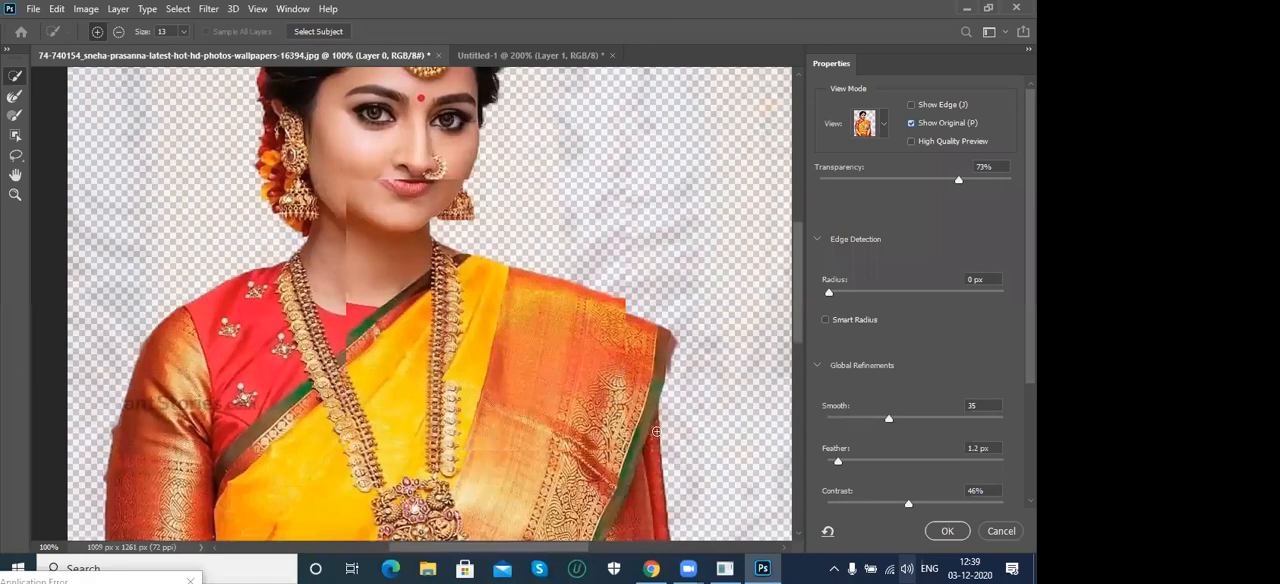
{"action": "left_click", "coordinate": [911, 123]}
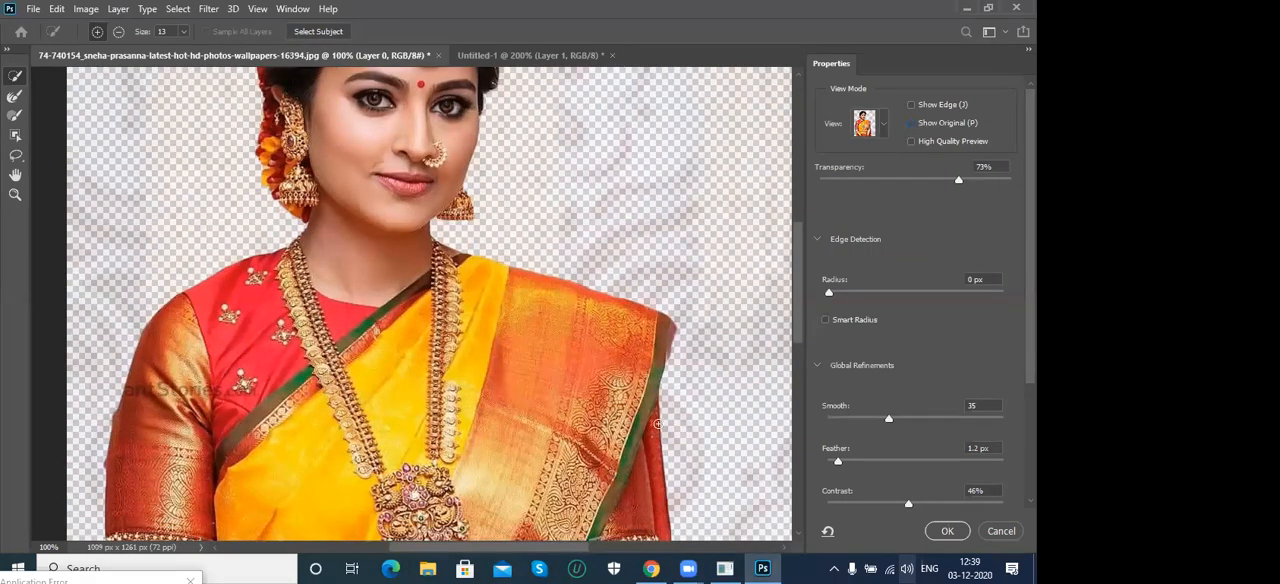
{"action": "scroll", "coordinate": [658, 486], "scroll_direction": "down", "scroll_amount": 4}
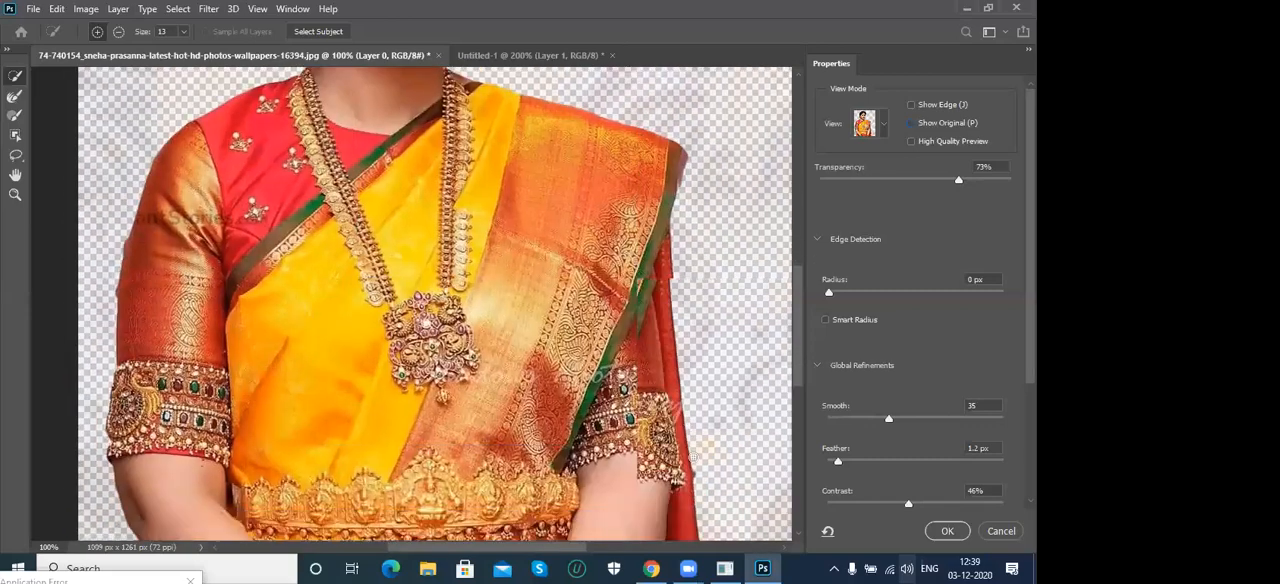
{"action": "left_click_drag", "start_coordinate": [143, 446], "coordinate": [271, 366]}
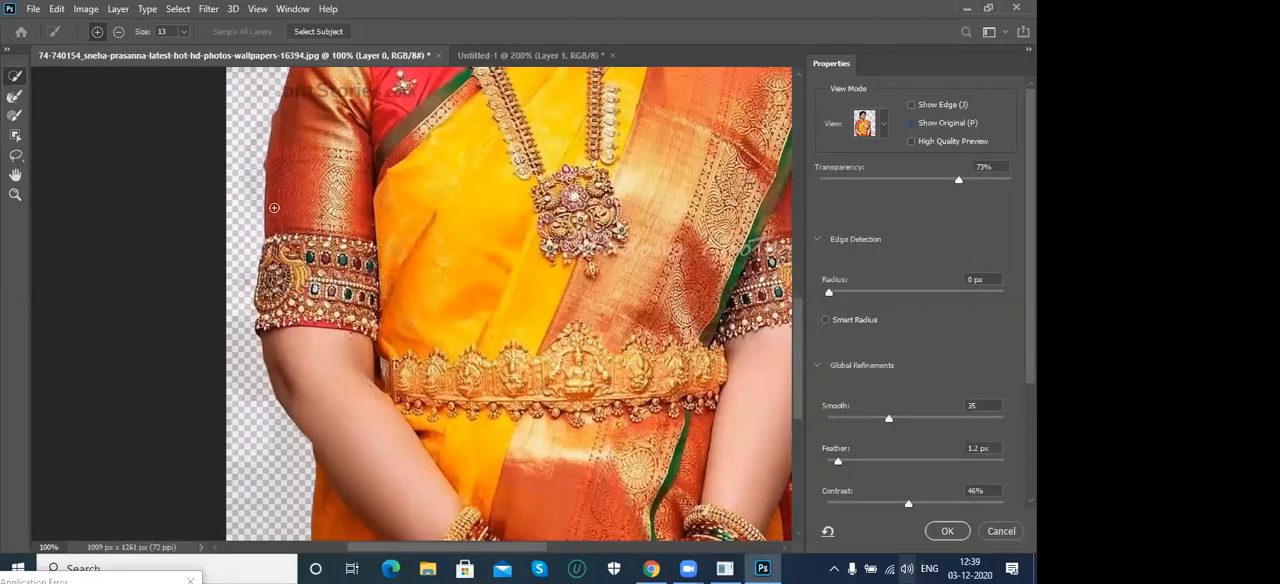
{"action": "left_click_drag", "start_coordinate": [375, 193], "coordinate": [352, 393]}
{"action": "left_click_drag", "start_coordinate": [430, 163], "coordinate": [368, 328]}
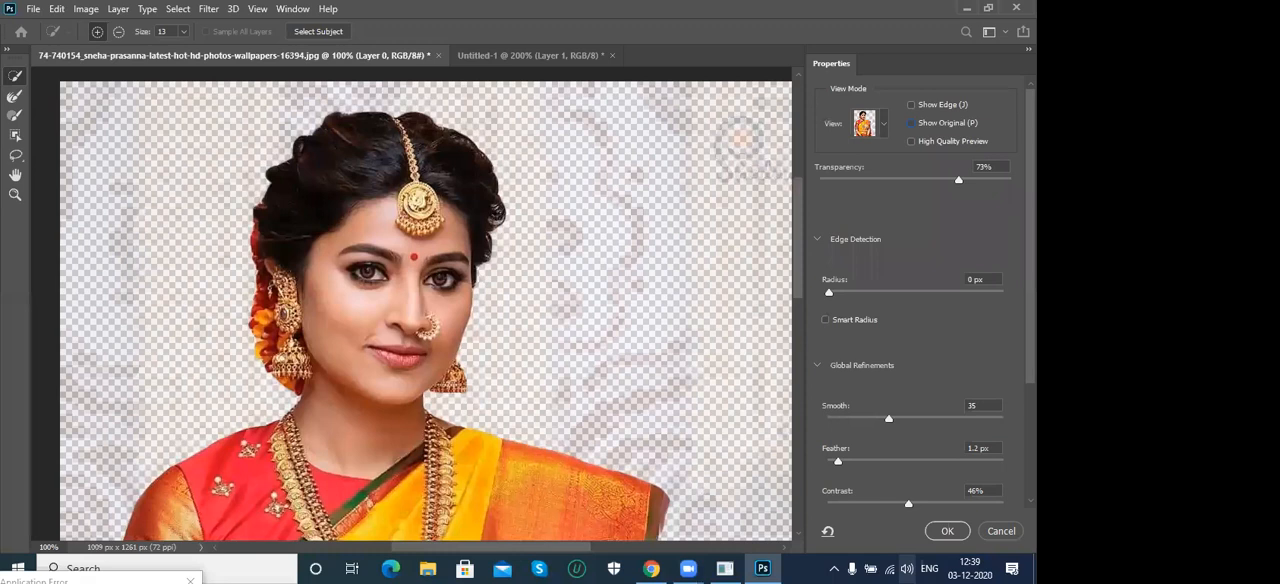
{"action": "scroll", "coordinate": [888, 340], "scroll_direction": "down", "scroll_amount": 3}
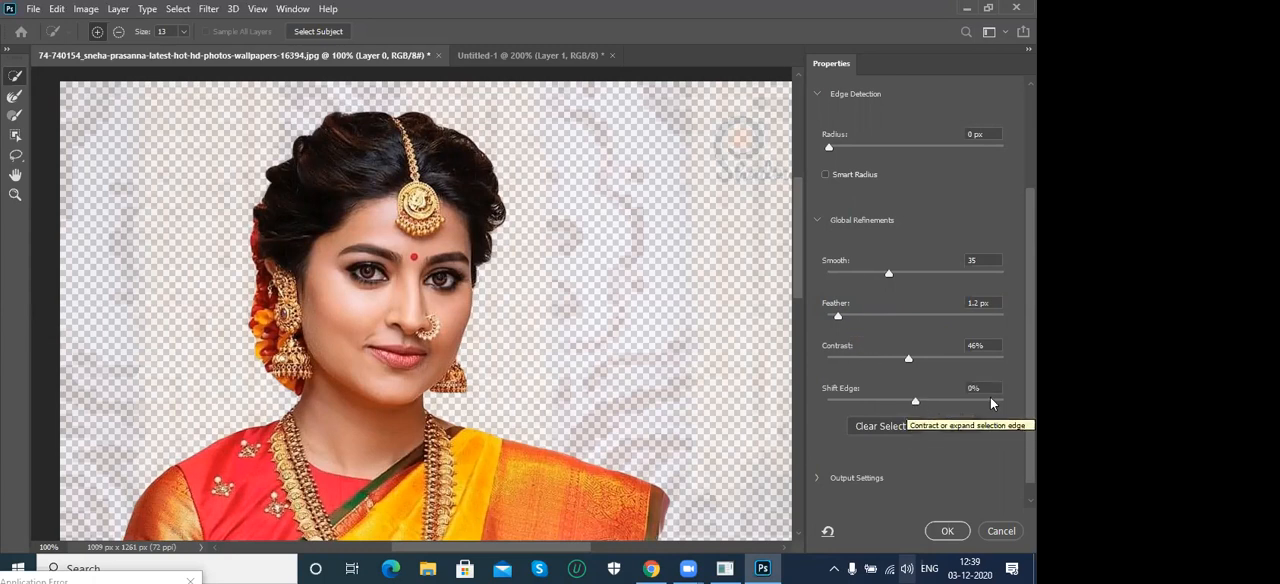
- Test Shift Edge values of -78% and +76% on the selection edge, and return it to 0%
{"action": "scroll", "coordinate": [986, 443], "scroll_direction": "down", "scroll_amount": 1}
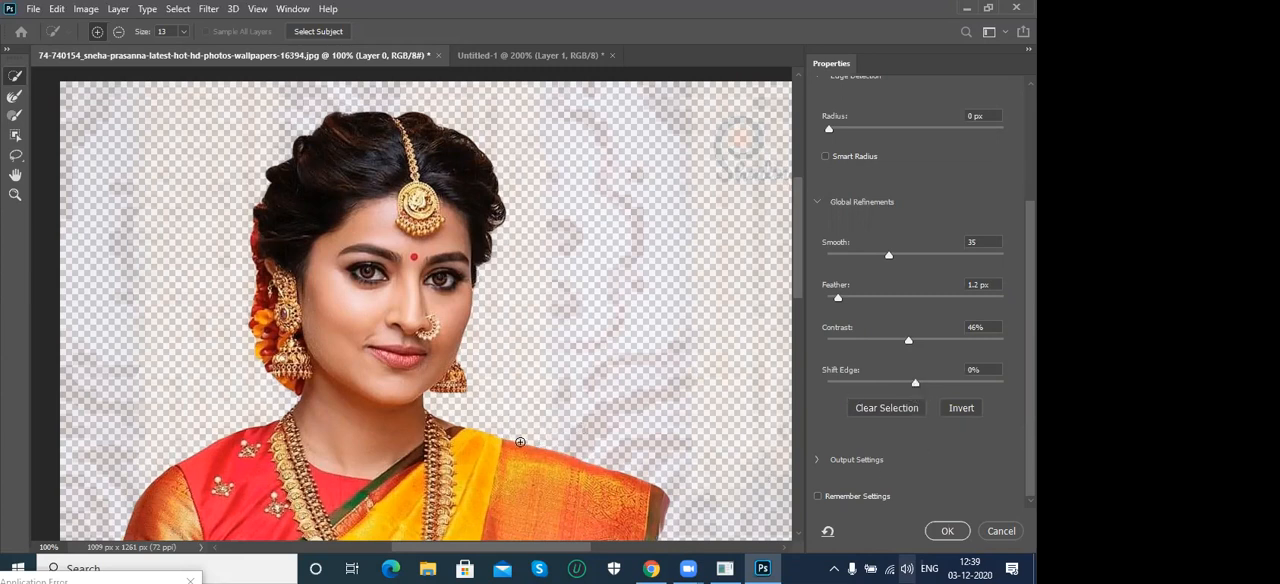
{"action": "left_click_drag", "start_coordinate": [916, 385], "coordinate": [840, 387]}
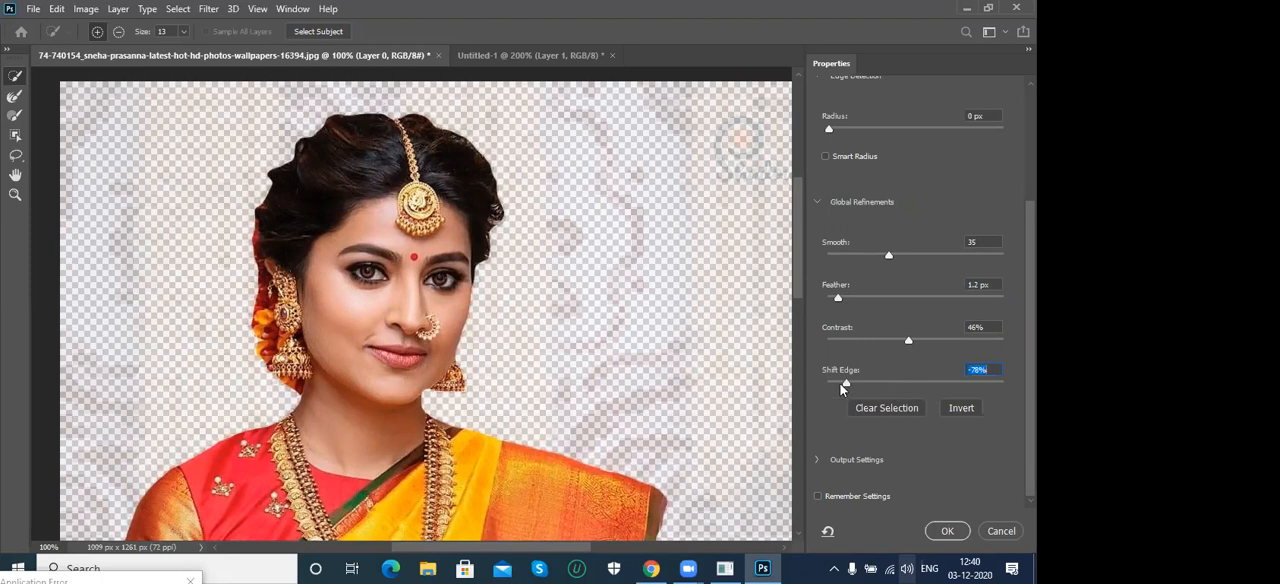
{"action": "left_click_drag", "start_coordinate": [846, 387], "coordinate": [984, 386]}
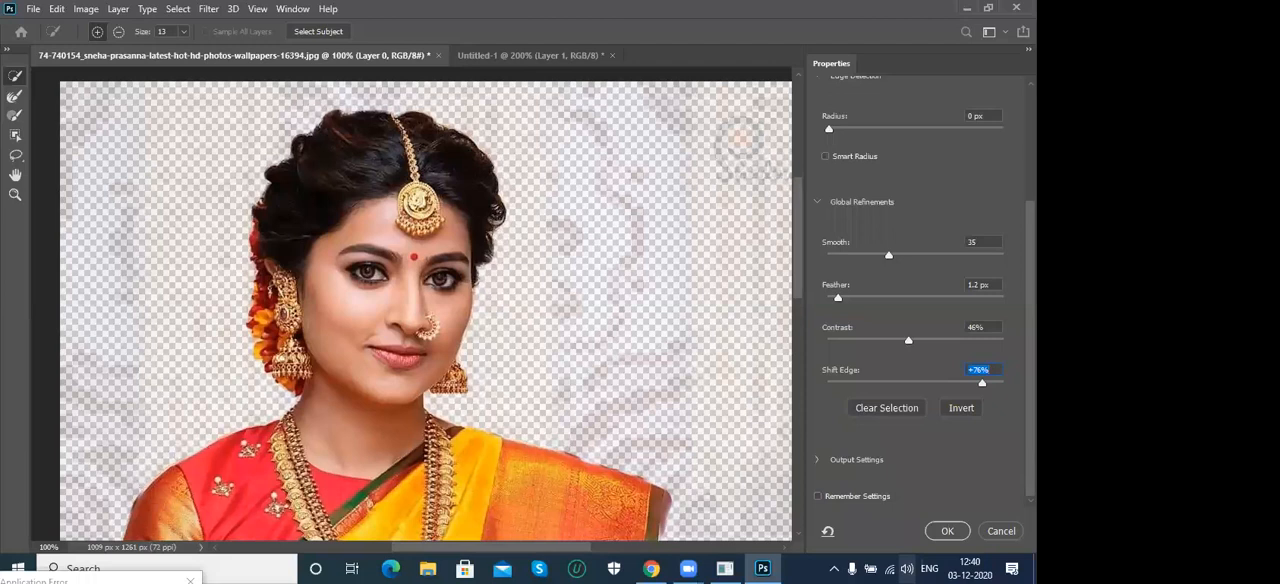
{"action": "type", "text": "0"}
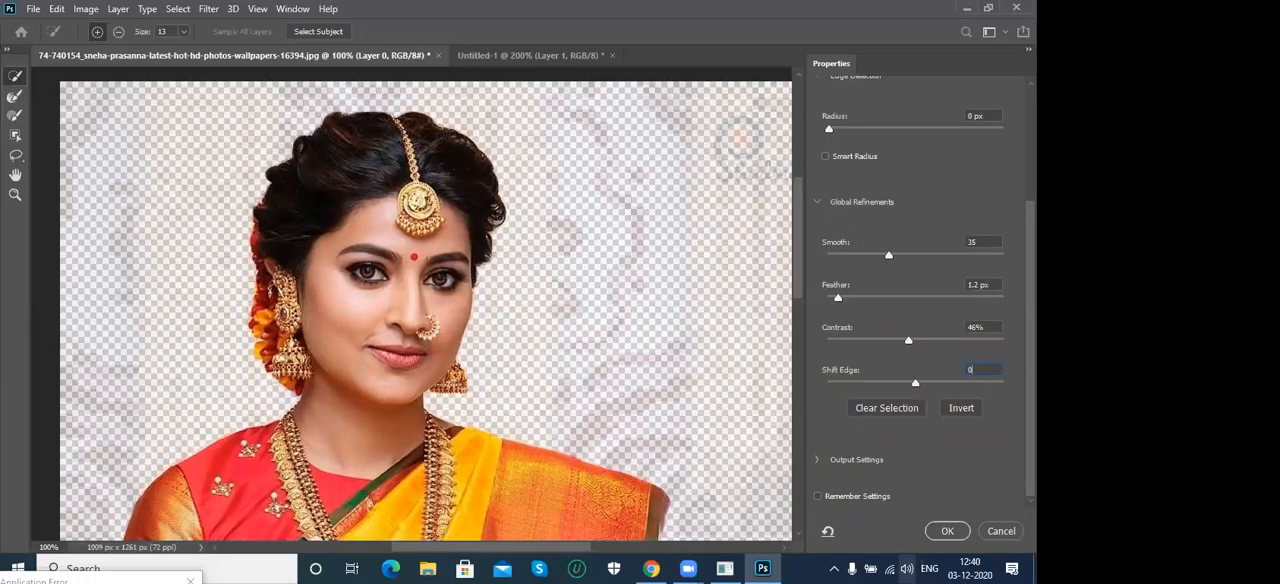
{"action": "key", "text": "Return"}
{"action": "scroll", "coordinate": [915, 300], "scroll_direction": "up", "scroll_amount": 2}
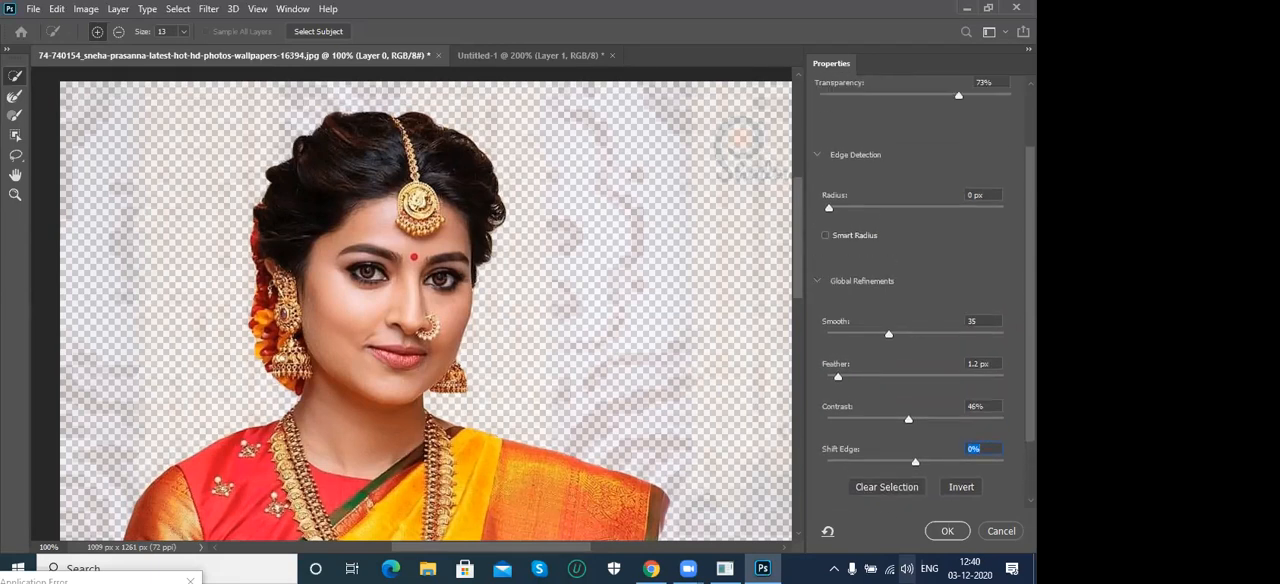
- Set the Select and Mask output to Selection and apply the refinements to the photo
{"action": "scroll", "coordinate": [915, 290], "scroll_direction": "down", "scroll_amount": 2}
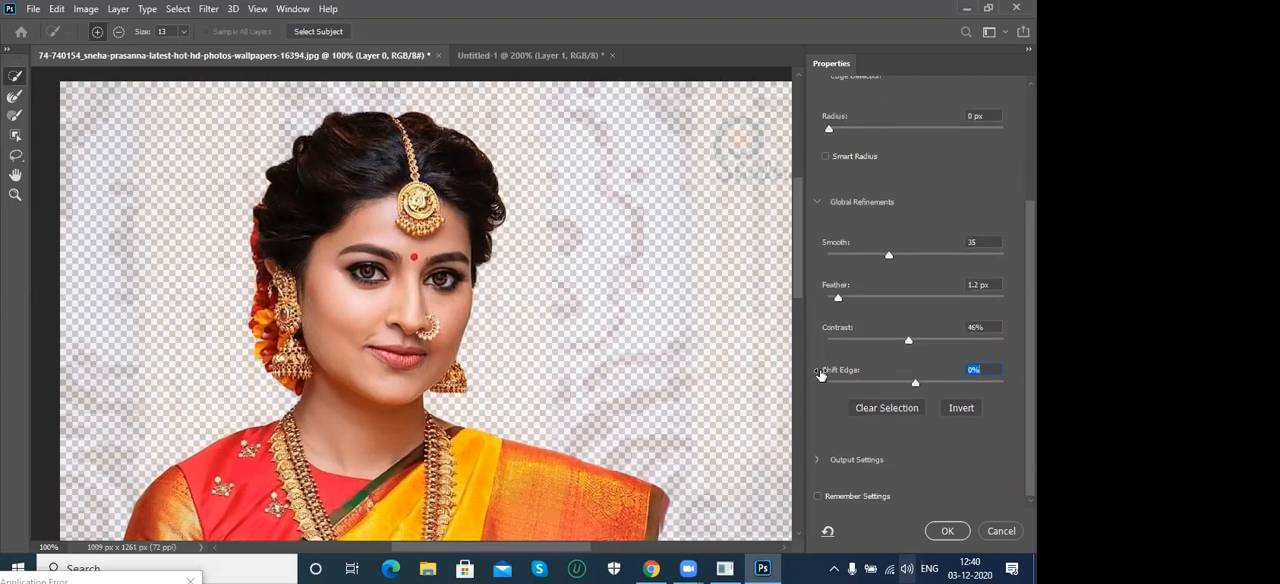
{"action": "left_click", "coordinate": [818, 461]}
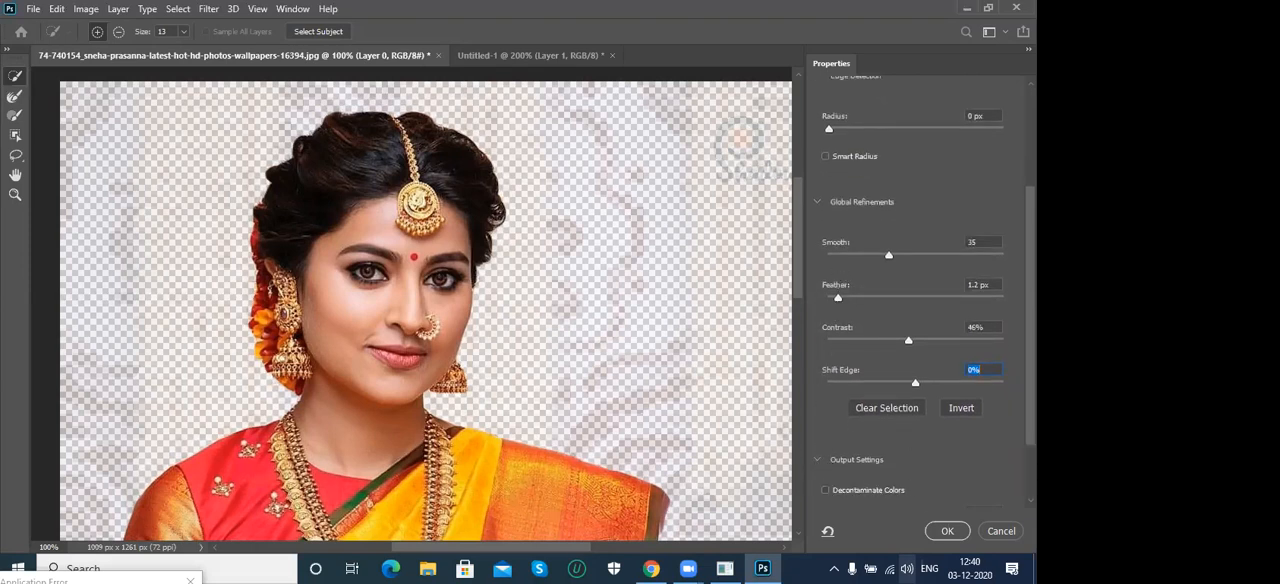
{"action": "scroll", "coordinate": [920, 290], "scroll_direction": "down", "scroll_amount": 3}
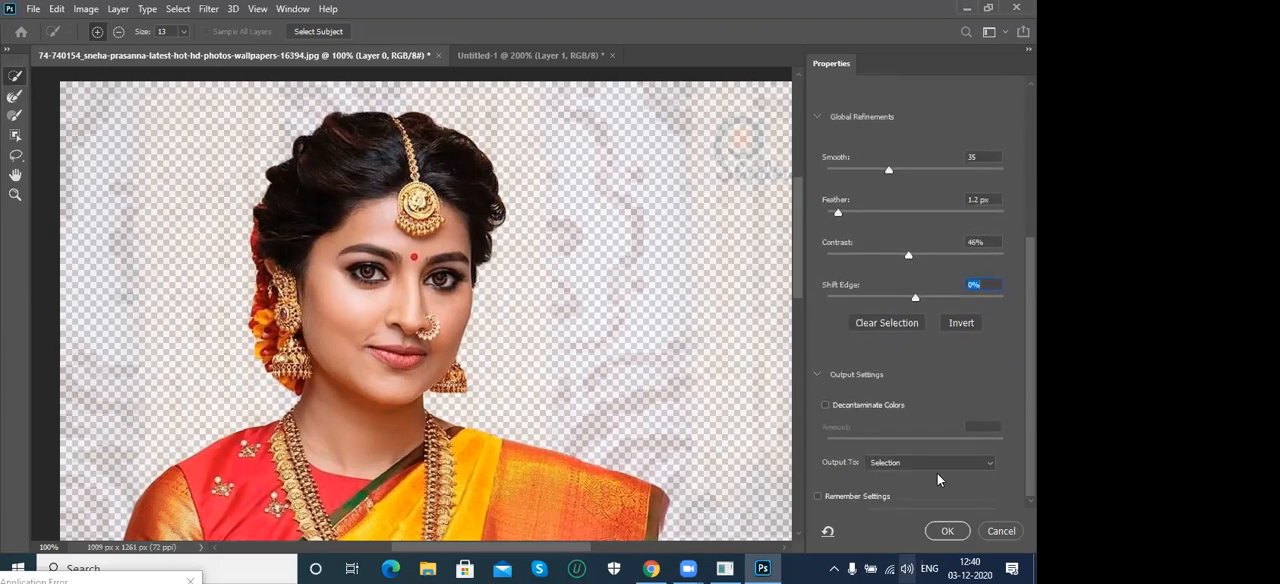
{"action": "left_click", "coordinate": [915, 463]}
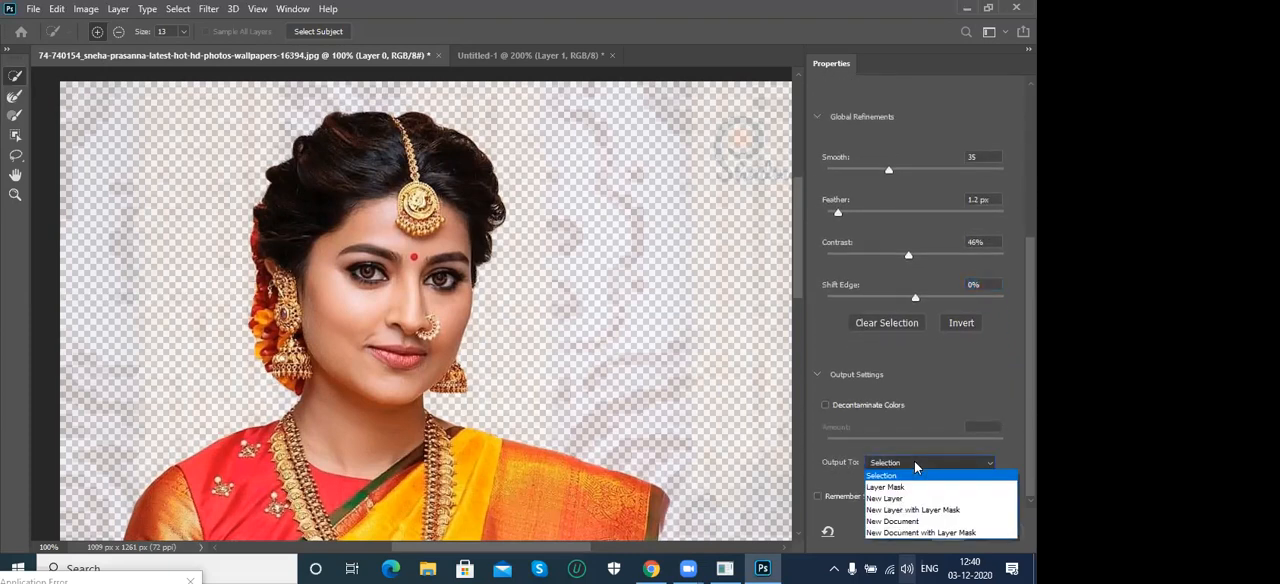
{"action": "left_click", "coordinate": [919, 477]}
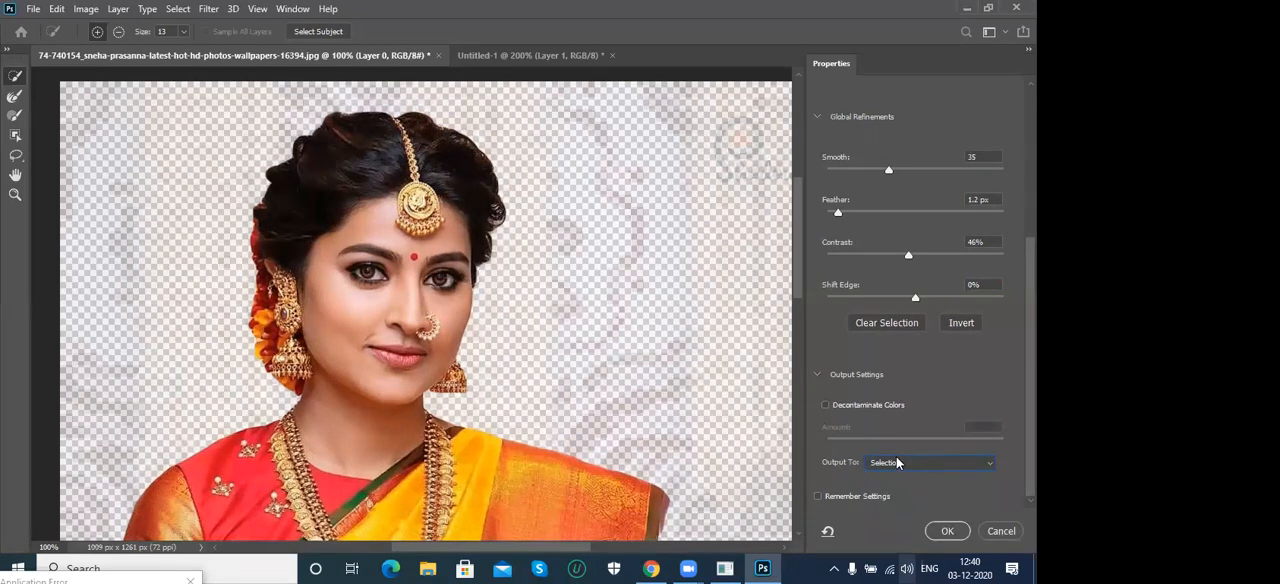
{"action": "left_click", "coordinate": [945, 531]}
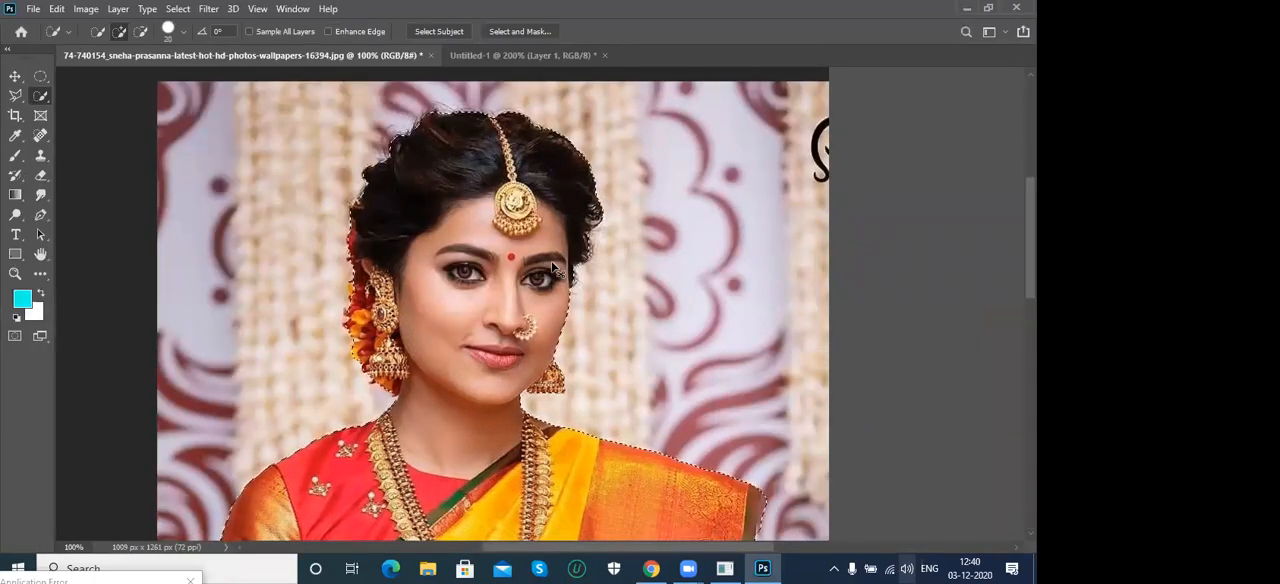
- Paste the refined cutout into the Untitled-1 document as a new layer and activate the Move tool
{"action": "left_click", "coordinate": [492, 61]}
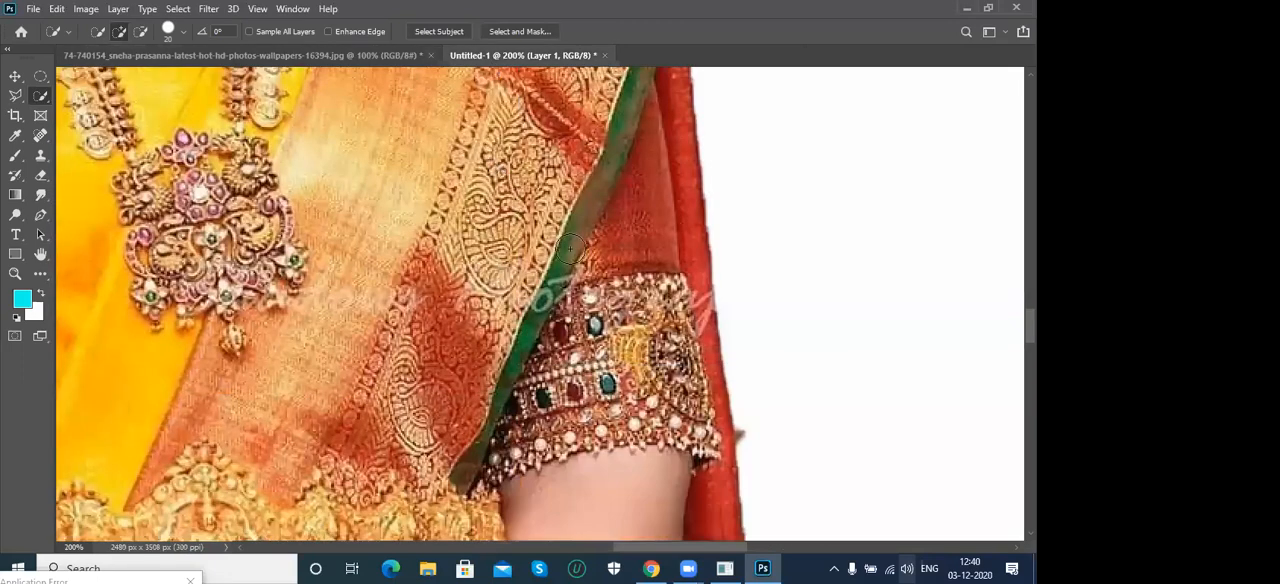
{"action": "key", "text": "ctrl+v"}
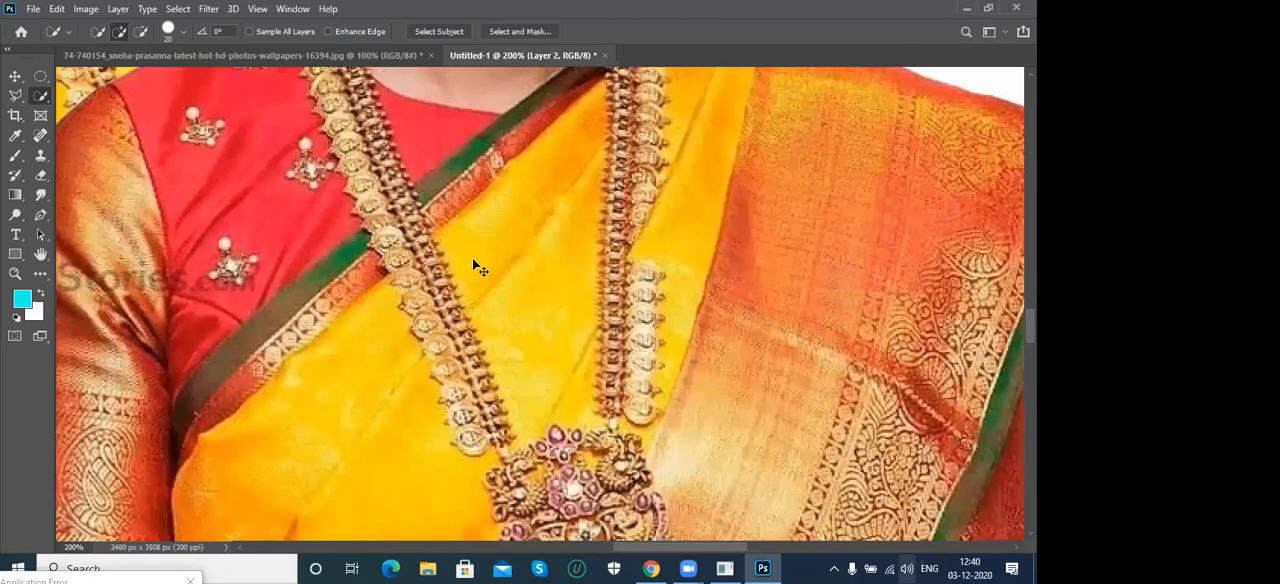
{"action": "key", "text": "v"}
- Move the pasted cutout beside the earlier cutout so the two figures stand side by side without overlapping
{"action": "left_click_drag", "start_coordinate": [680, 243], "coordinate": [354, 237]}
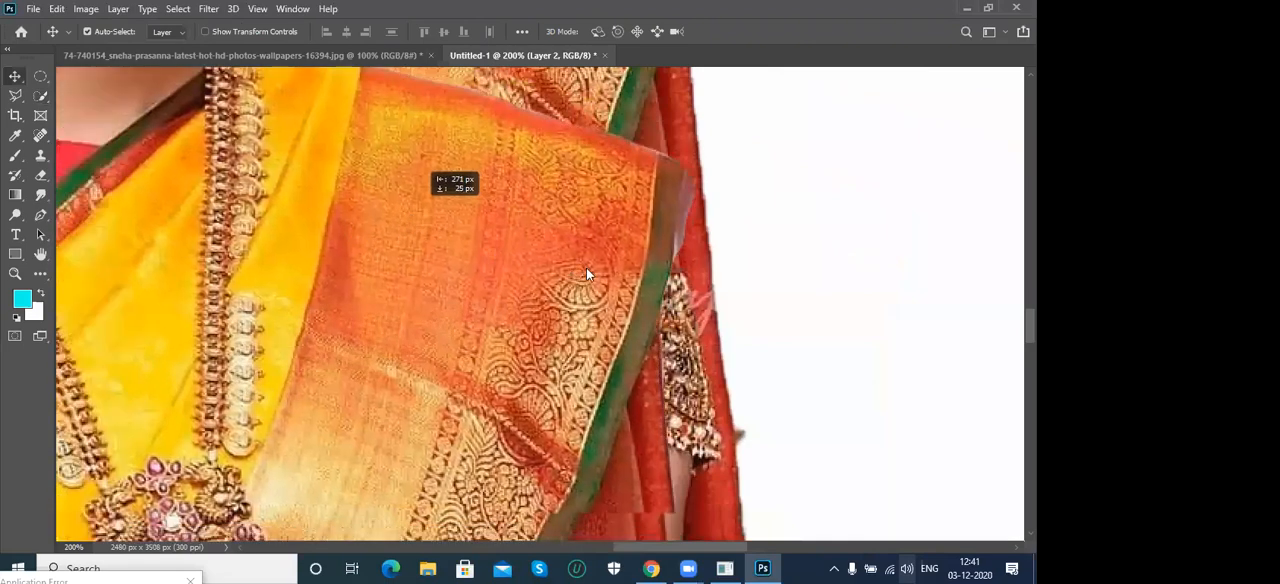
{"action": "key", "text": "ctrl+z"}
{"action": "key", "text": "ctrl+minus"}
{"action": "key", "text": "ctrl+minus"}
{"action": "right_click", "coordinate": [337, 224]}
{"action": "left_click", "coordinate": [360, 232]}
{"action": "left_click_drag", "start_coordinate": [421, 256], "coordinate": [383, 232]}
{"action": "right_click", "coordinate": [571, 264]}
{"action": "left_click", "coordinate": [602, 273]}
{"action": "left_click_drag", "start_coordinate": [617, 306], "coordinate": [643, 306]}
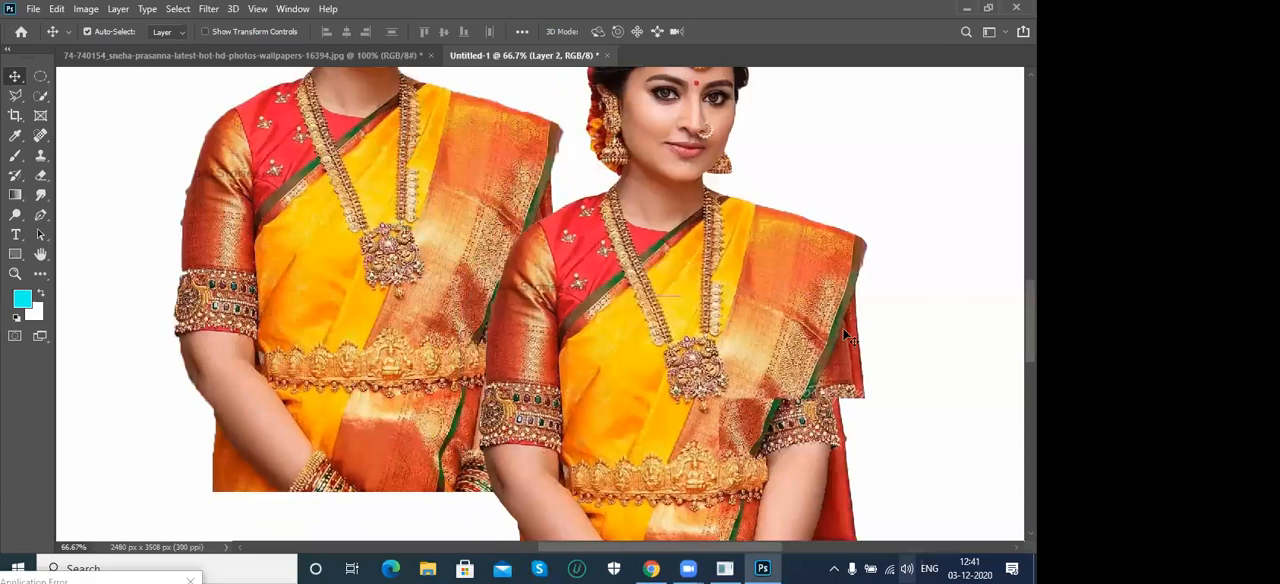
{"action": "left_click_drag", "start_coordinate": [708, 424], "coordinate": [844, 334]}
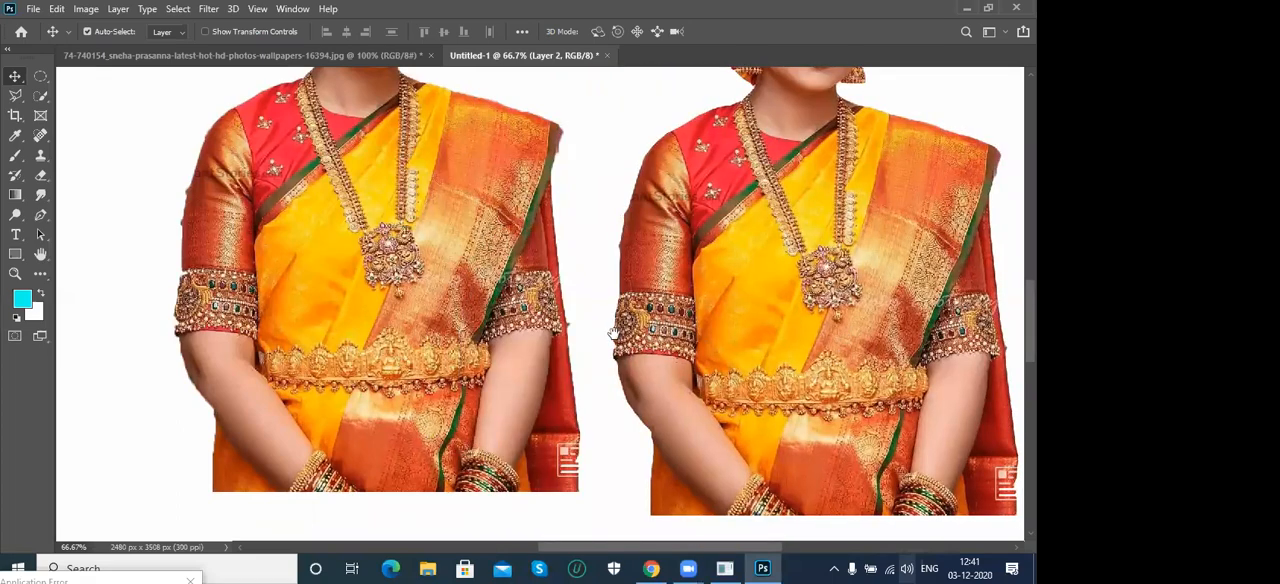
- Examine the refined cutout's edges from the arms and waist up to the shoulders and hair, comparing them with the earlier cutout
{"action": "scroll", "coordinate": [553, 324], "scroll_direction": "up", "scroll_amount": 1}
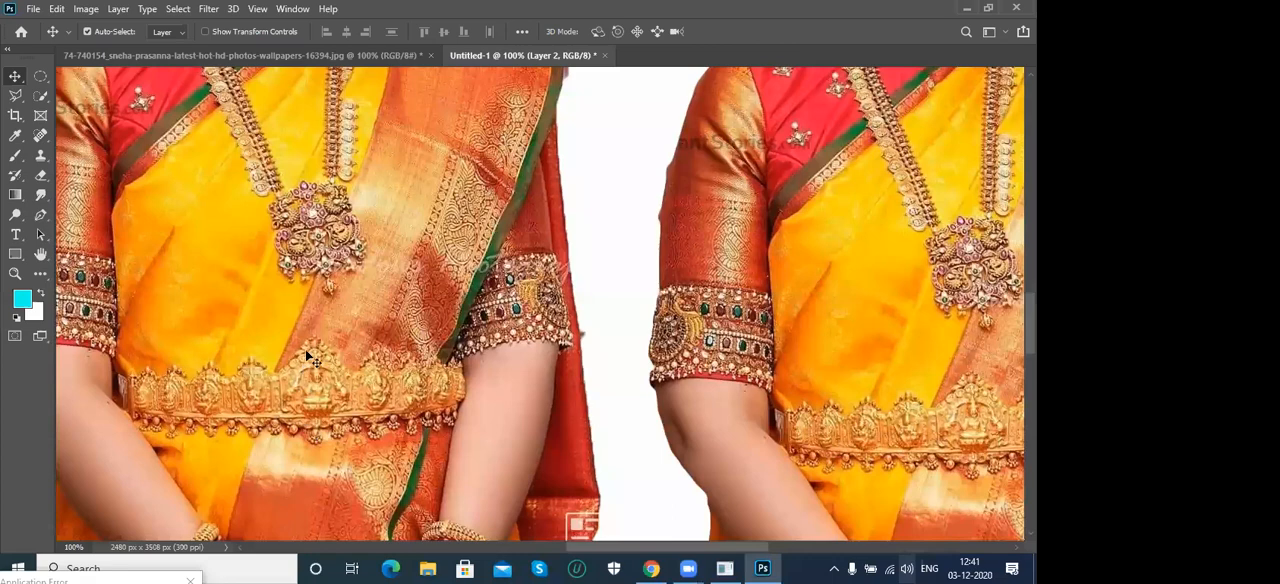
{"action": "left_click_drag", "start_coordinate": [940, 441], "coordinate": [722, 421]}
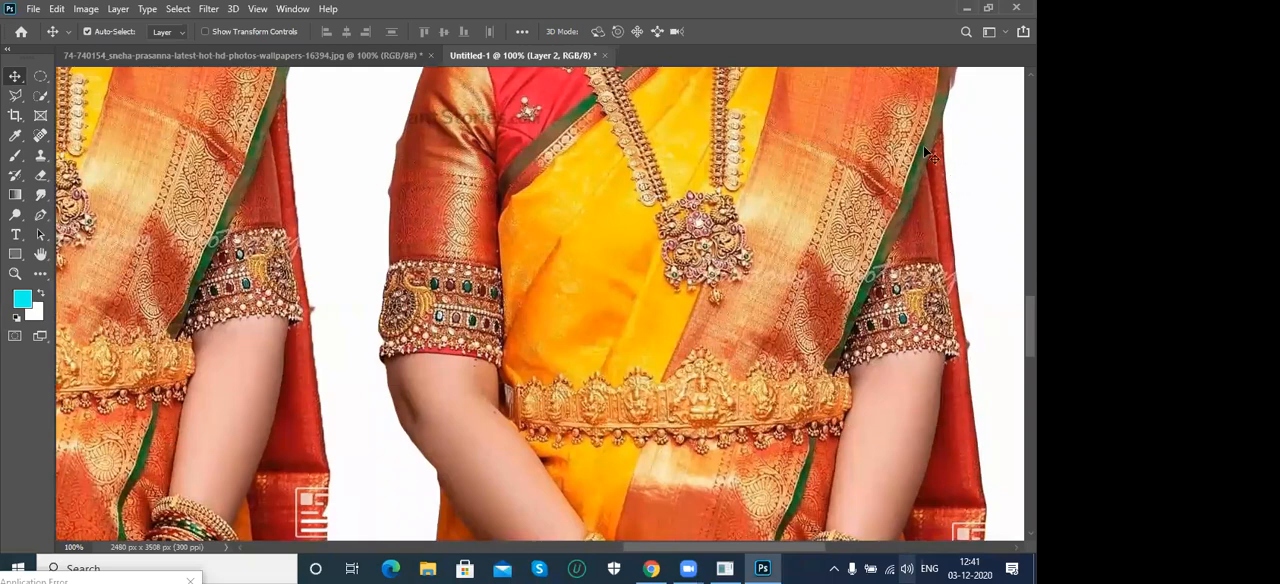
{"action": "left_click_drag", "start_coordinate": [629, 203], "coordinate": [599, 359]}
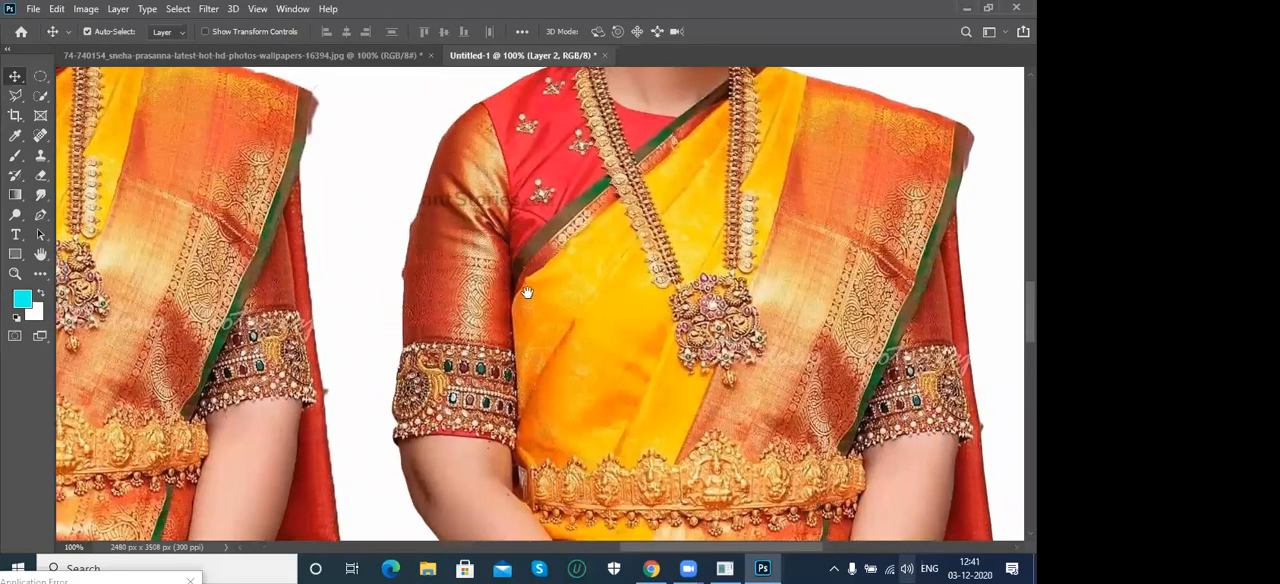
{"action": "left_click_drag", "start_coordinate": [545, 268], "coordinate": [543, 316]}
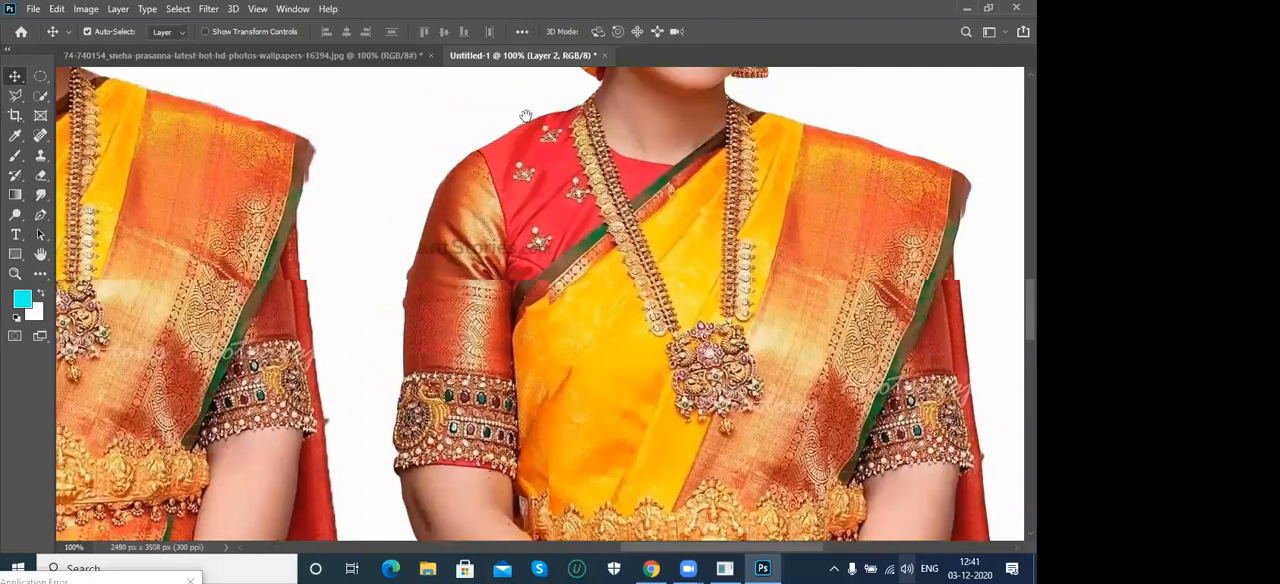
{"action": "left_click_drag", "start_coordinate": [526, 116], "coordinate": [469, 294]}
{"action": "left_click_drag", "start_coordinate": [713, 138], "coordinate": [684, 271]}
{"action": "left_click_drag", "start_coordinate": [657, 368], "coordinate": [680, 300]}
{"action": "left_click_drag", "start_coordinate": [764, 160], "coordinate": [780, 226]}
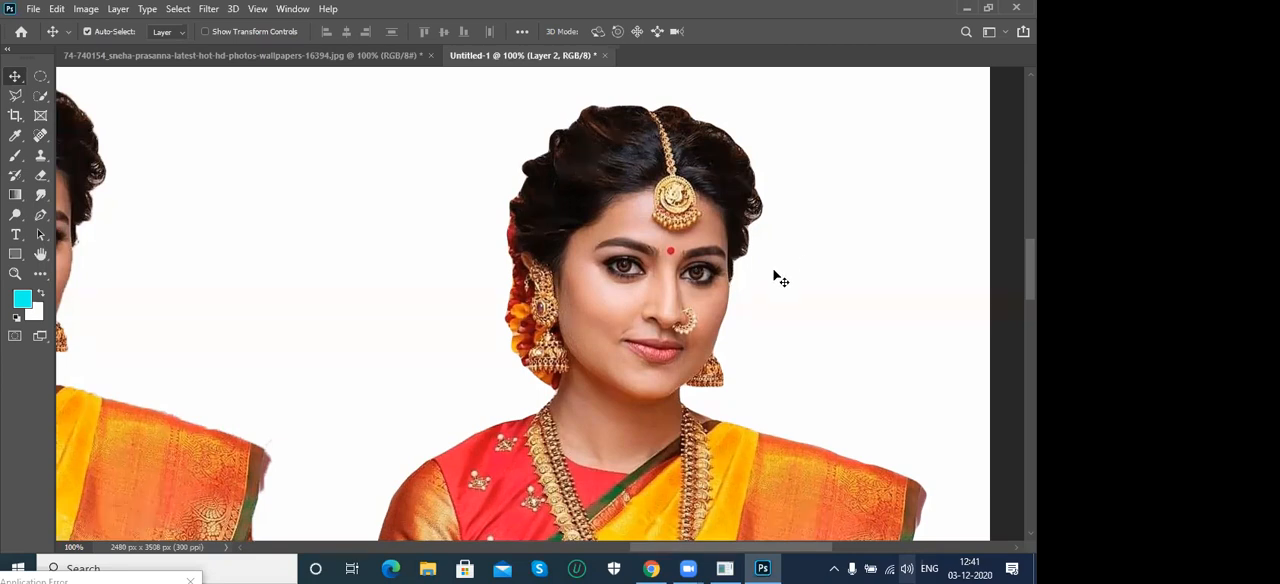
- Return to the woman's original photo, review the Select and Mask command, and clear the active selection
{"action": "left_click", "coordinate": [286, 55]}
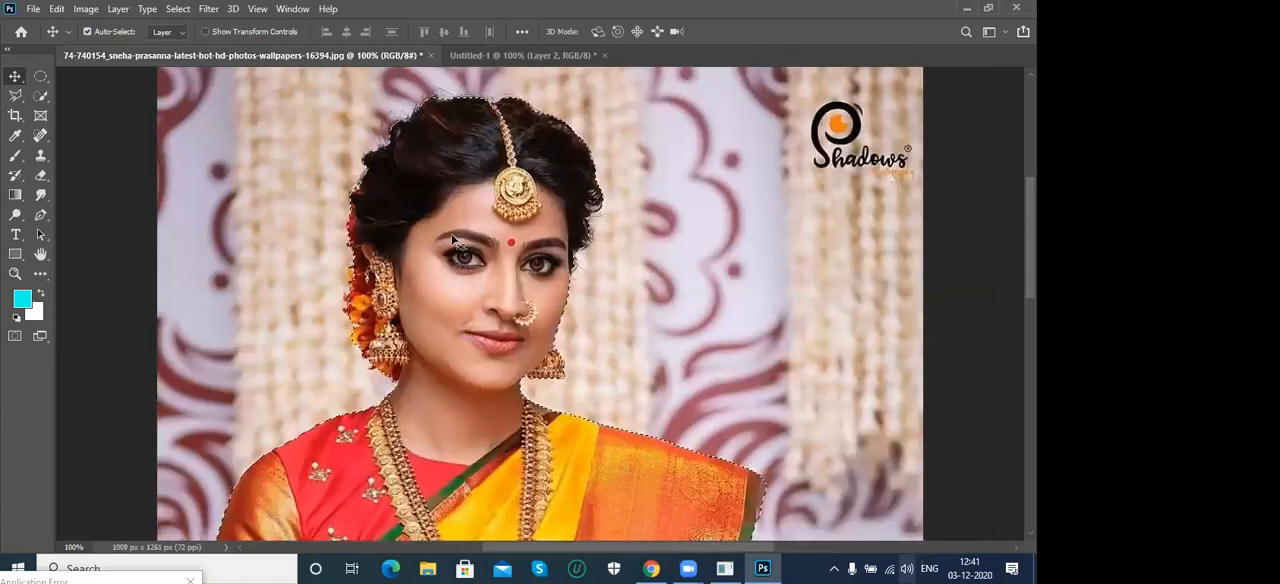
{"action": "left_click", "coordinate": [178, 9]}
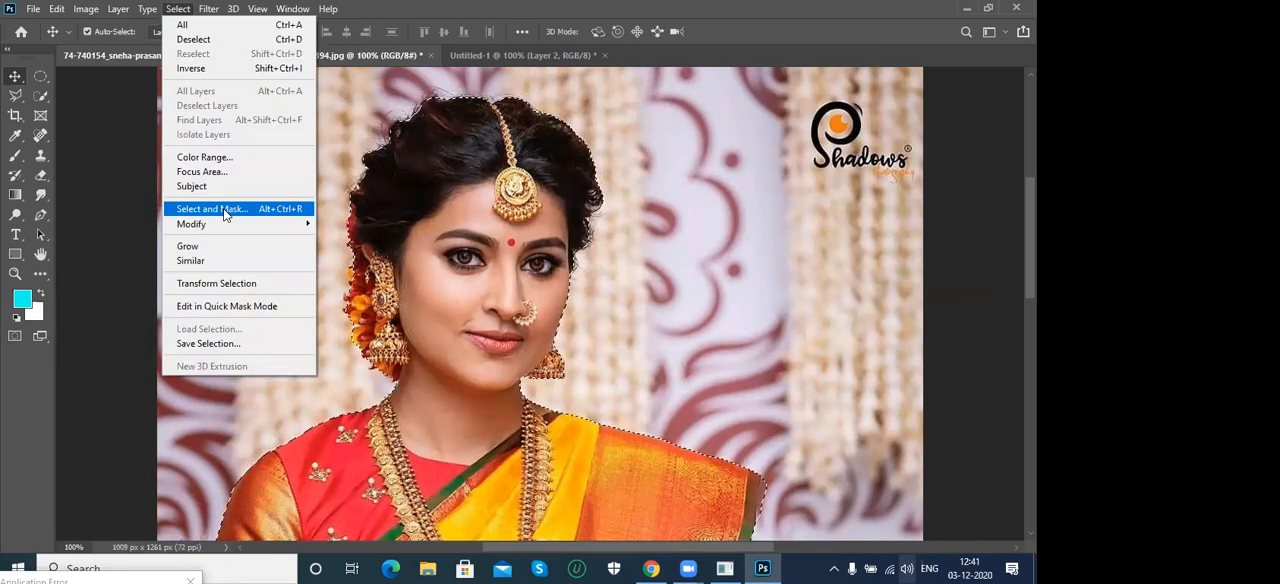
{"action": "left_click", "coordinate": [134, 208]}
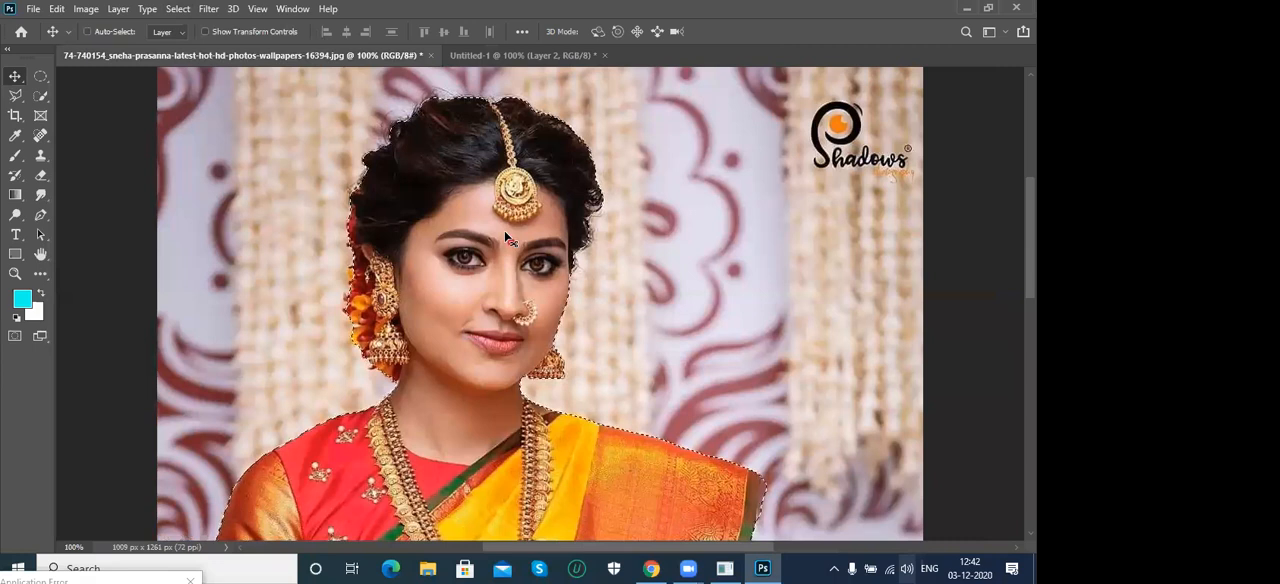
{"action": "key", "text": "ctrl+d"}
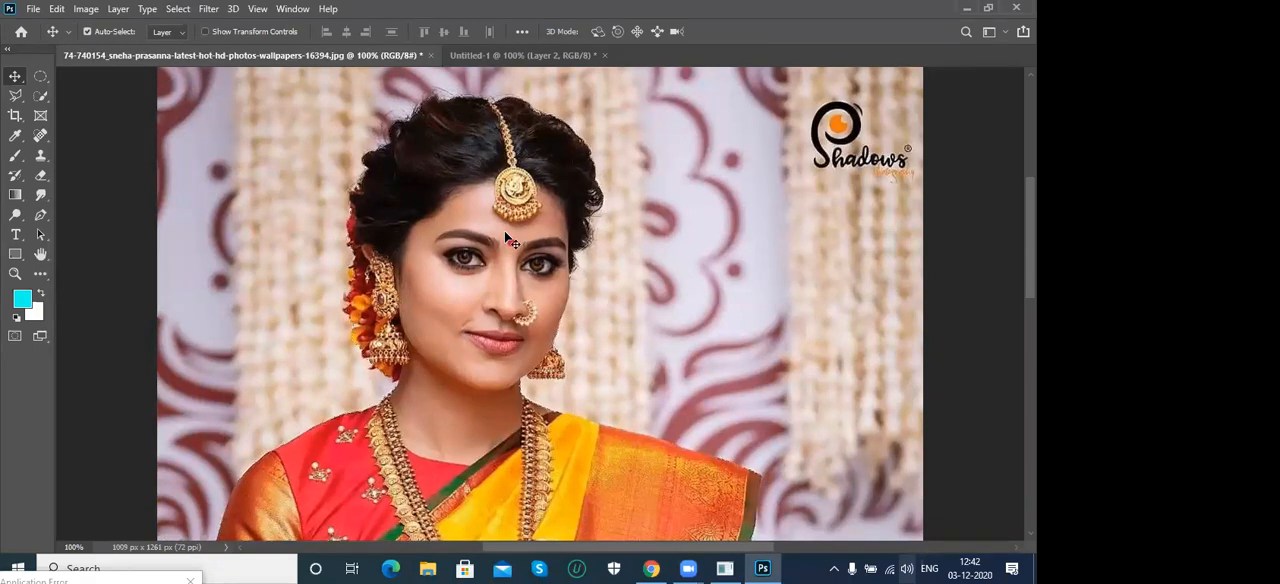
{"action": "key", "text": "ctrl+0"}
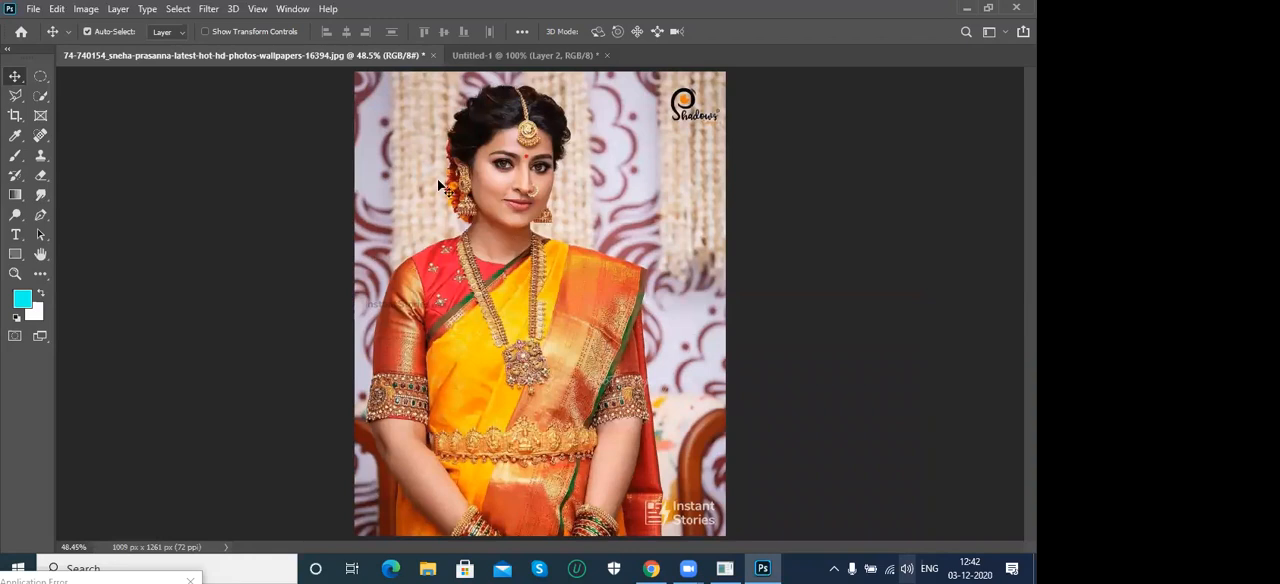
- Compare the Object Selection and Quick Selection tools' options, and select the woman using the Object Selection tool in Rectangle mode
{"action": "left_click", "coordinate": [41, 100]}
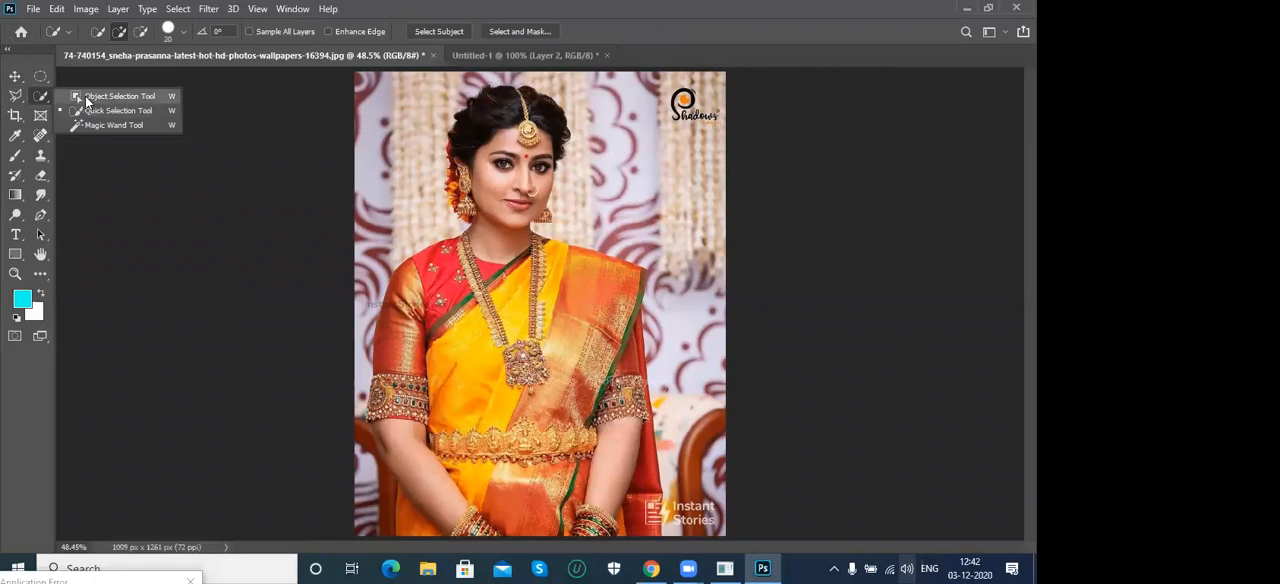
{"action": "left_click", "coordinate": [87, 97]}
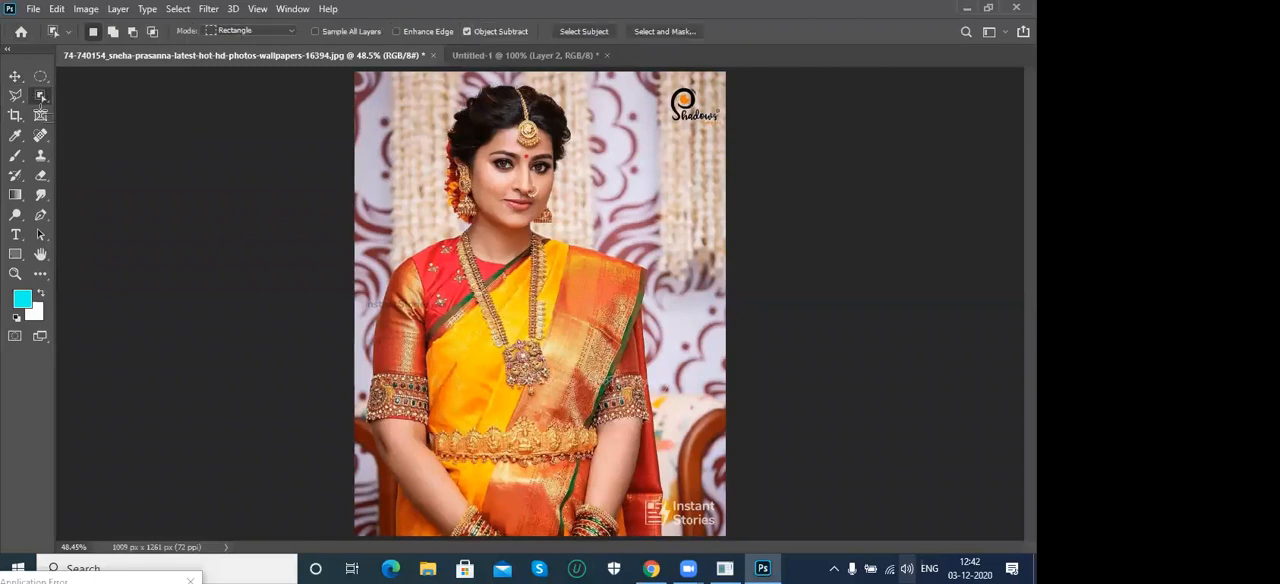
{"action": "right_click", "coordinate": [41, 96]}
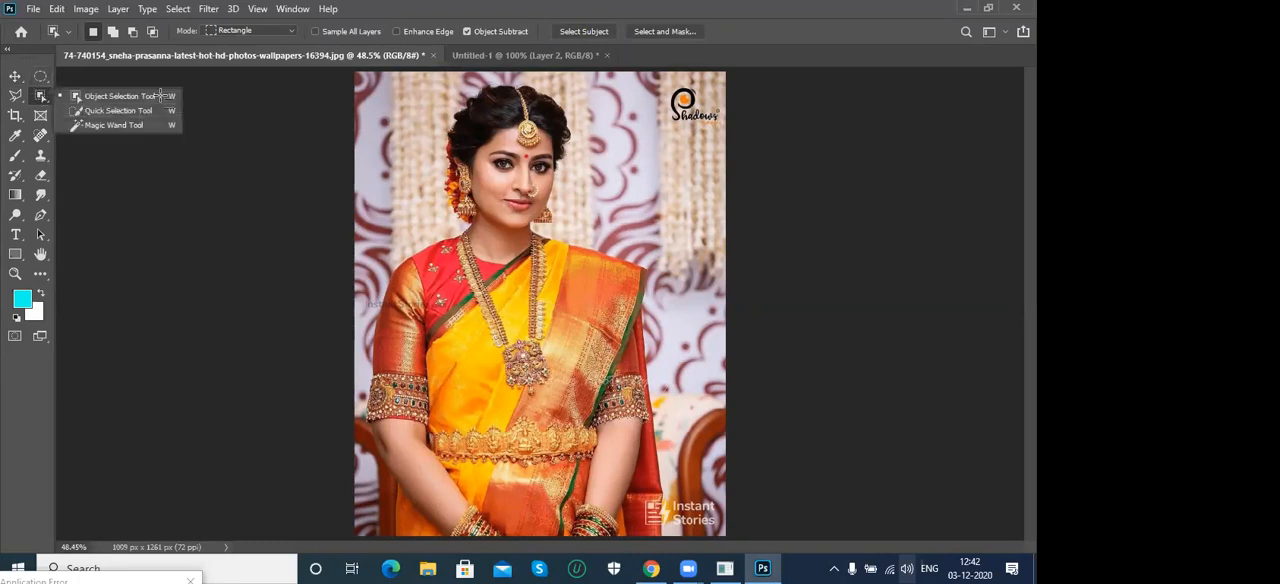
{"action": "left_click", "coordinate": [118, 111]}
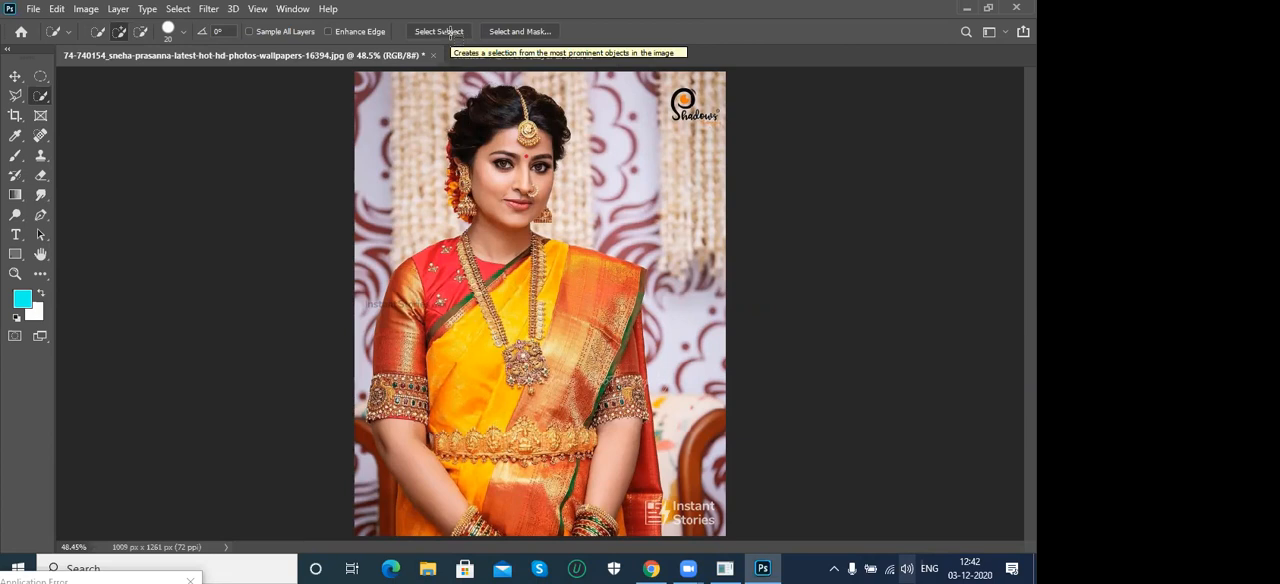
{"action": "right_click", "coordinate": [40, 95]}
{"action": "left_click", "coordinate": [100, 94]}
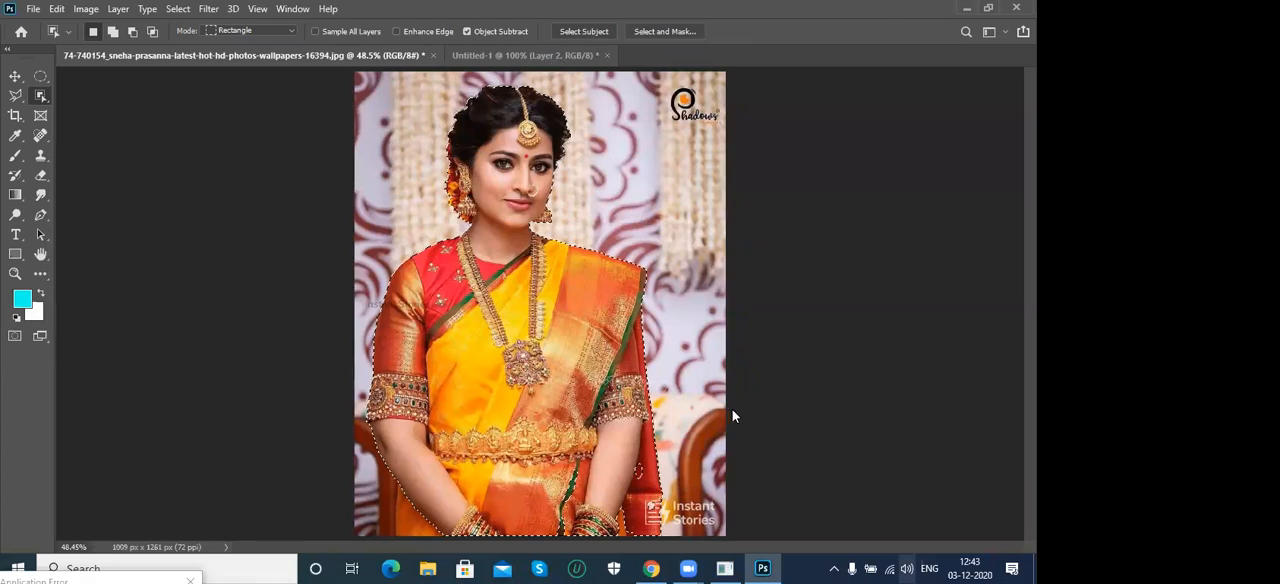
- Open the red sports car photo pexels-photo-210019 from the photoshop examples folder
{"action": "key", "text": "ctrl+o"}
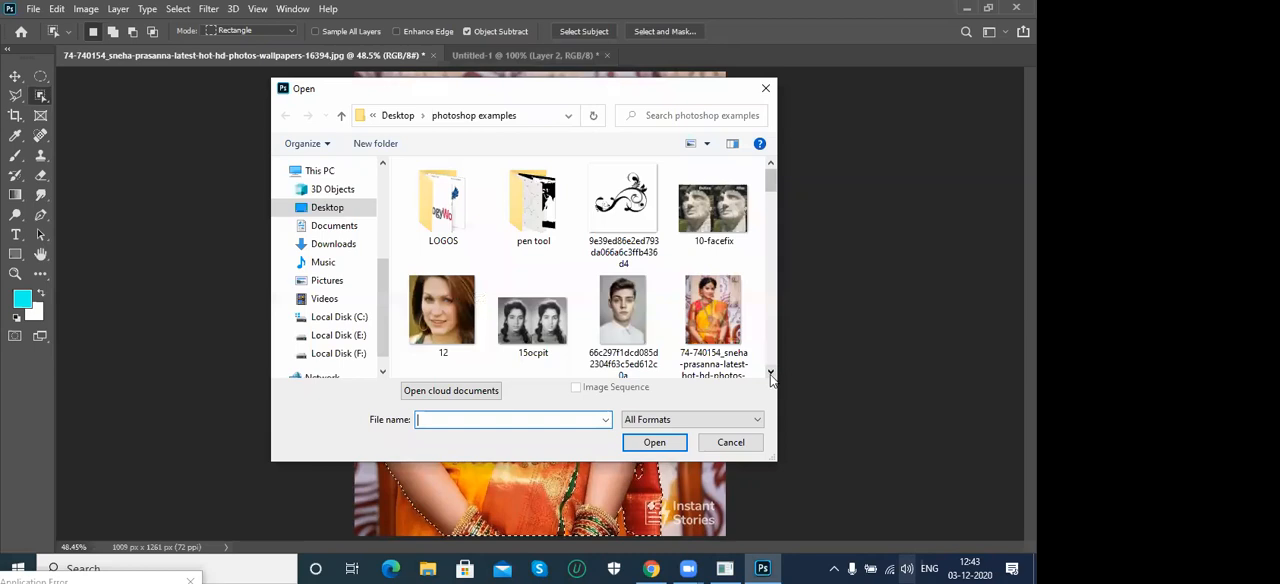
{"action": "left_click", "coordinate": [770, 373]}
{"action": "left_click", "coordinate": [770, 373]}
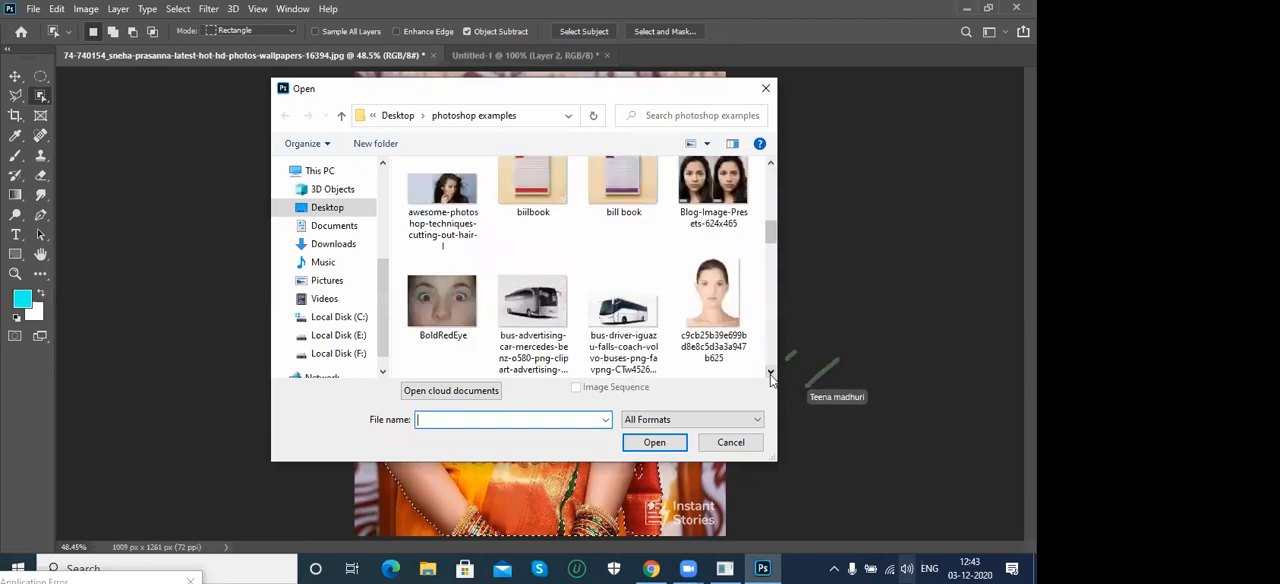
{"action": "left_click", "coordinate": [770, 373]}
{"action": "left_click", "coordinate": [770, 373]}
{"action": "left_click", "coordinate": [770, 373]}
{"action": "left_click", "coordinate": [770, 373]}
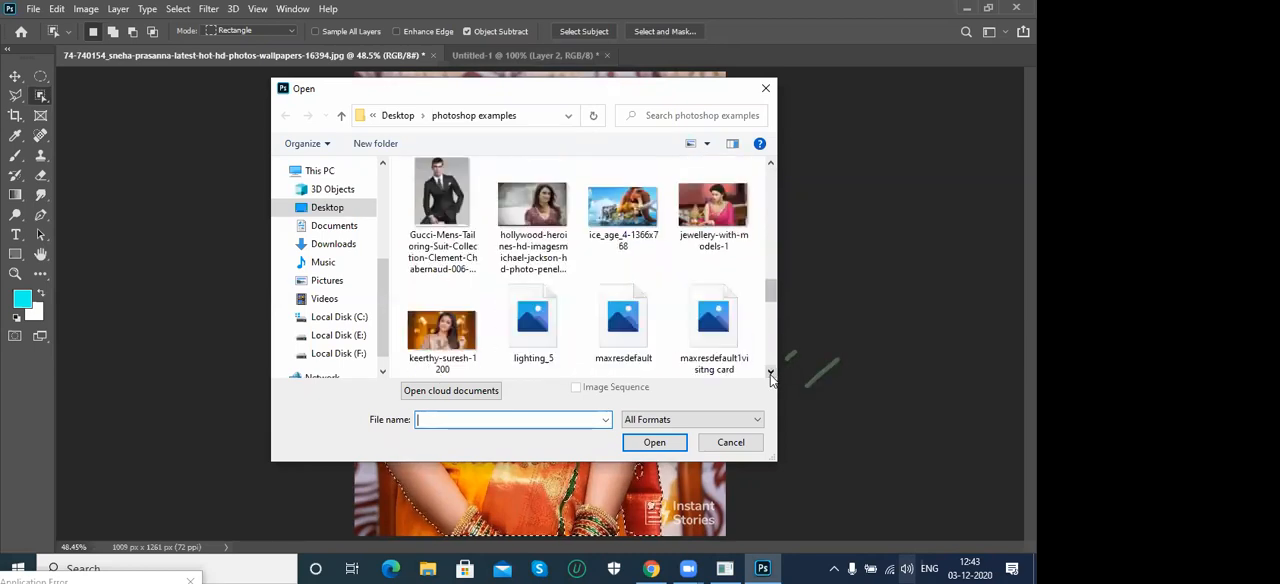
{"action": "left_click", "coordinate": [770, 373]}
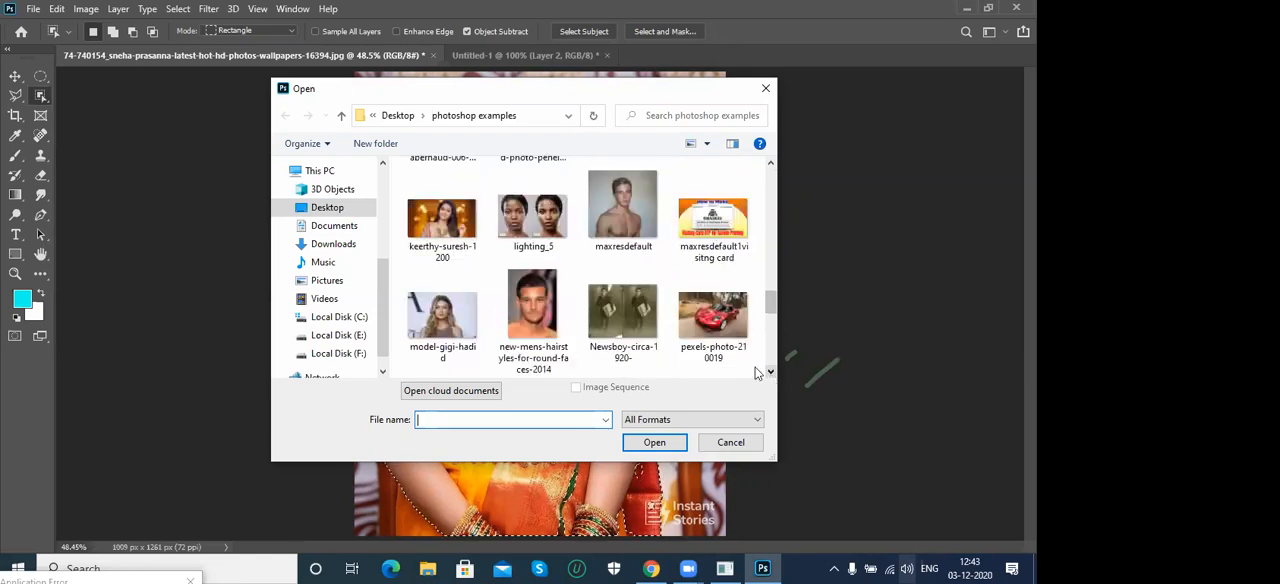
{"action": "left_click", "coordinate": [697, 318]}
{"action": "key", "text": "Return"}
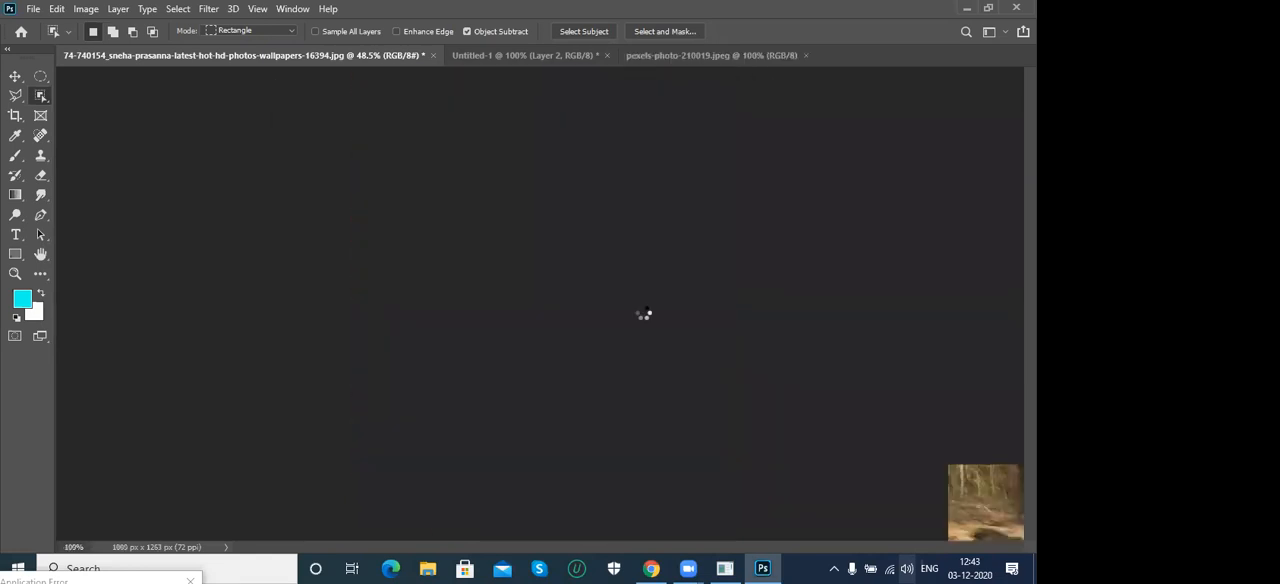
- Review the options of the Move, Elliptical Marquee and Polygonal Lasso tools, checking which ones offer Select and Mask
{"action": "right_click", "coordinate": [41, 96]}
{"action": "left_click", "coordinate": [15, 77]}
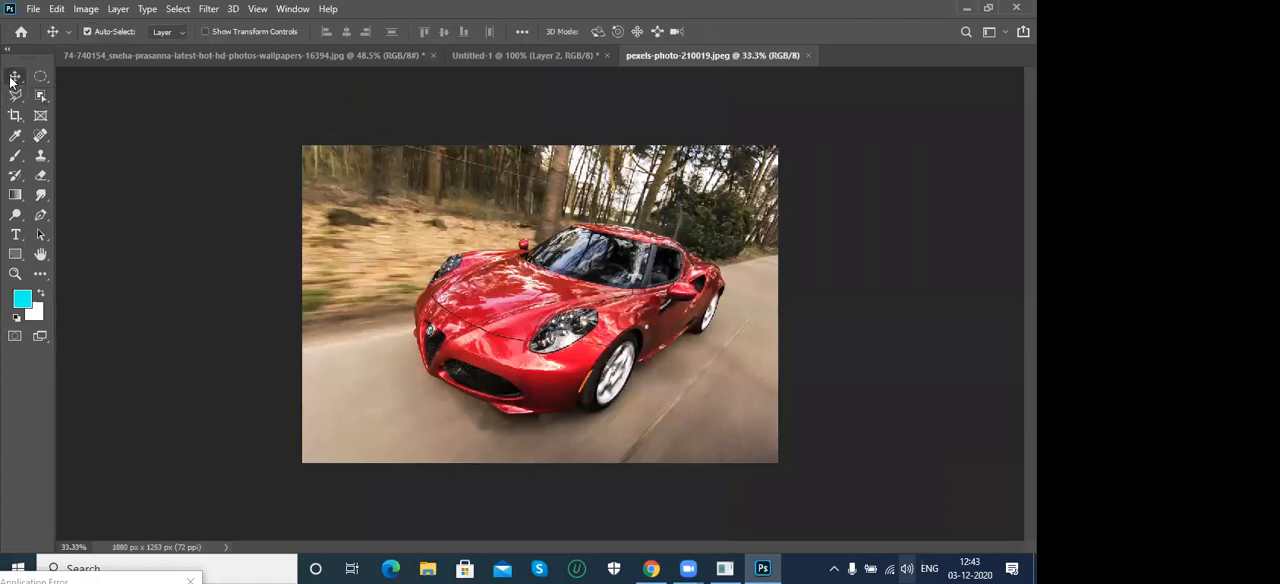
{"action": "left_click", "coordinate": [36, 79]}
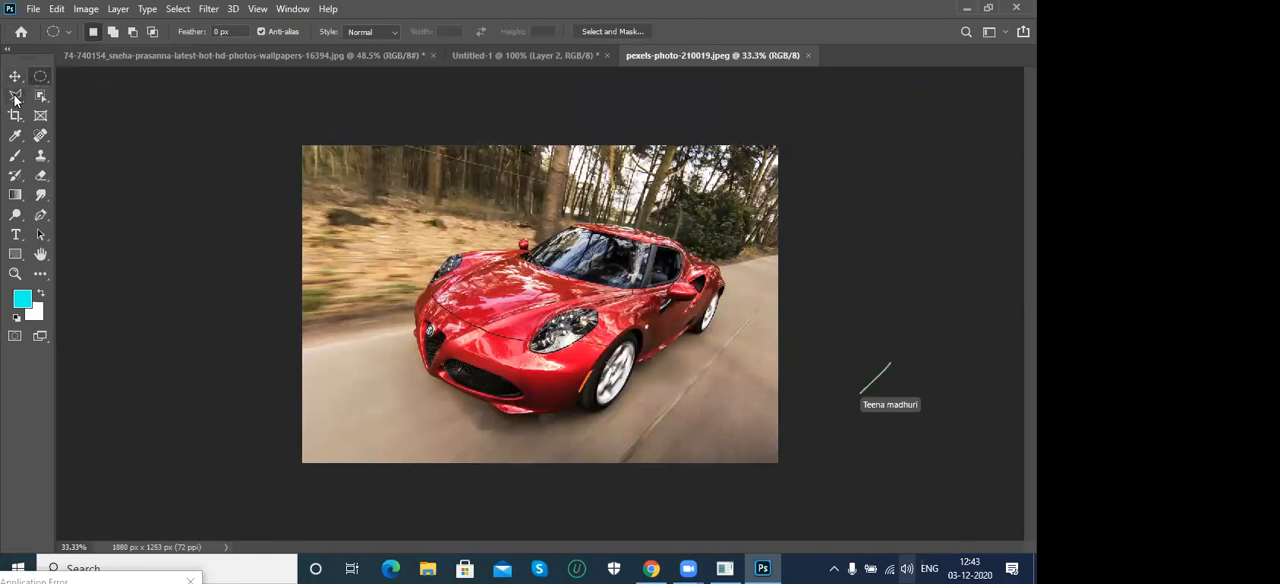
{"action": "right_click", "coordinate": [15, 98]}
{"action": "left_click", "coordinate": [90, 106]}
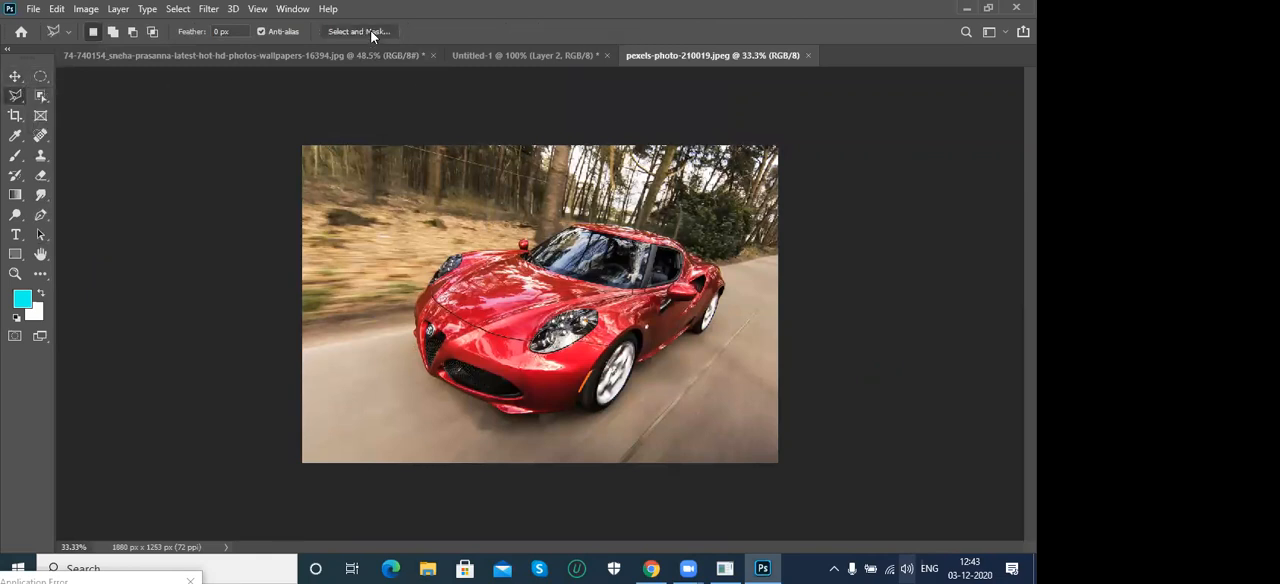
- Select the red car automatically using Select Subject with the Quick Selection tool
{"action": "left_click", "coordinate": [40, 97]}
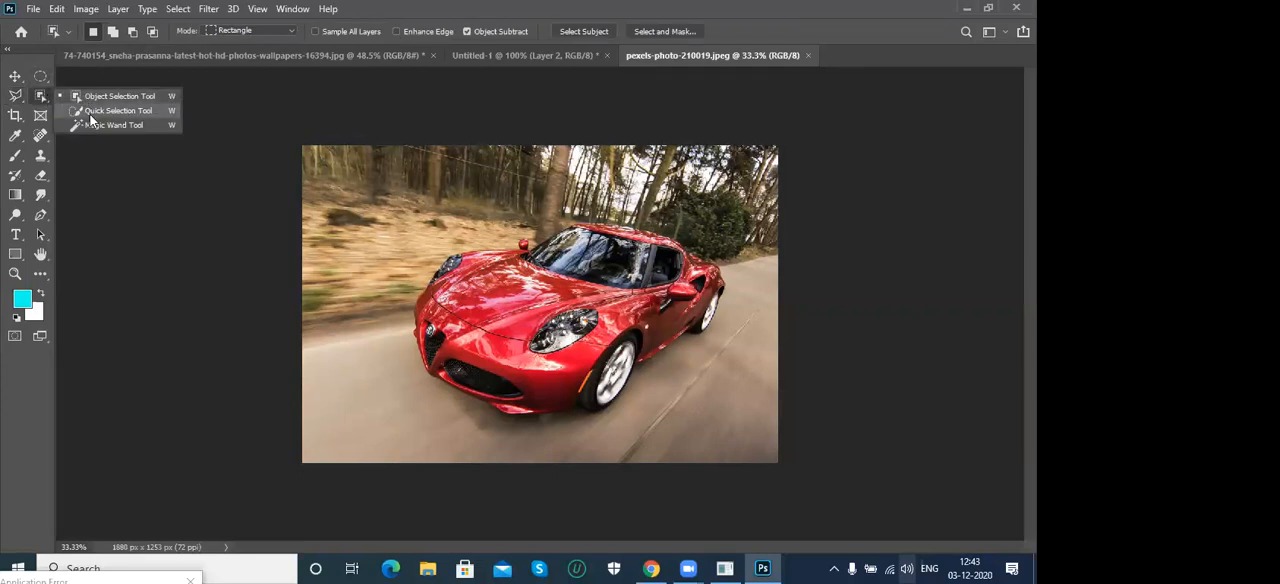
{"action": "left_click", "coordinate": [97, 111]}
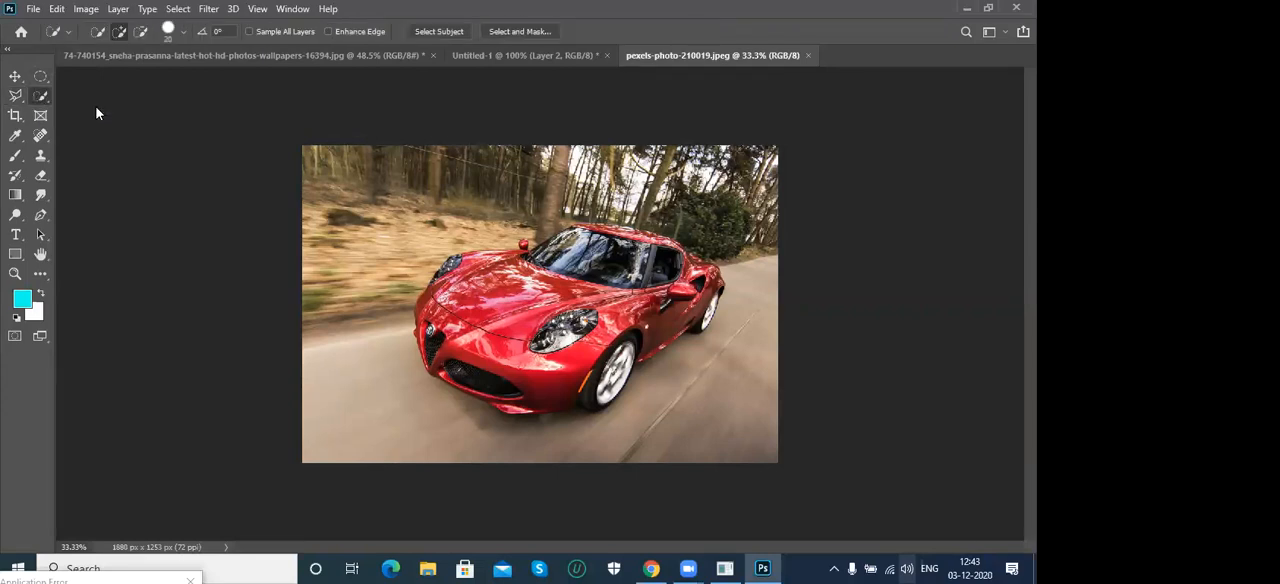
{"action": "left_click", "coordinate": [436, 32]}
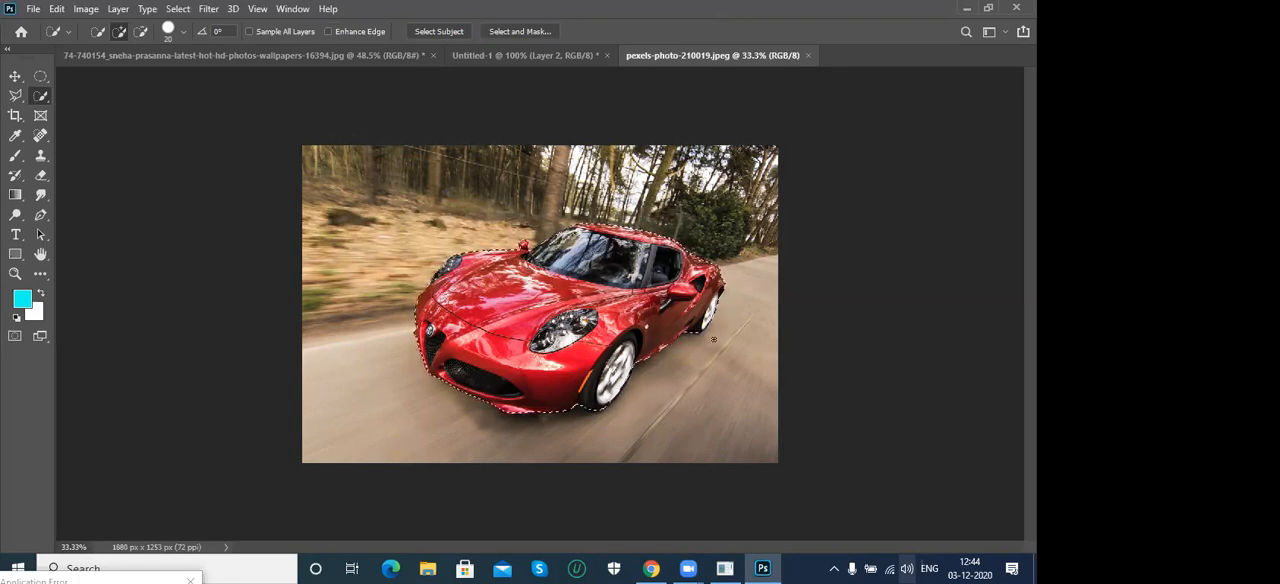
- Clear the car selection, return to the woman's photo and clear its selection as well
{"action": "key", "text": "ctrl+d"}
{"action": "left_click", "coordinate": [255, 56]}
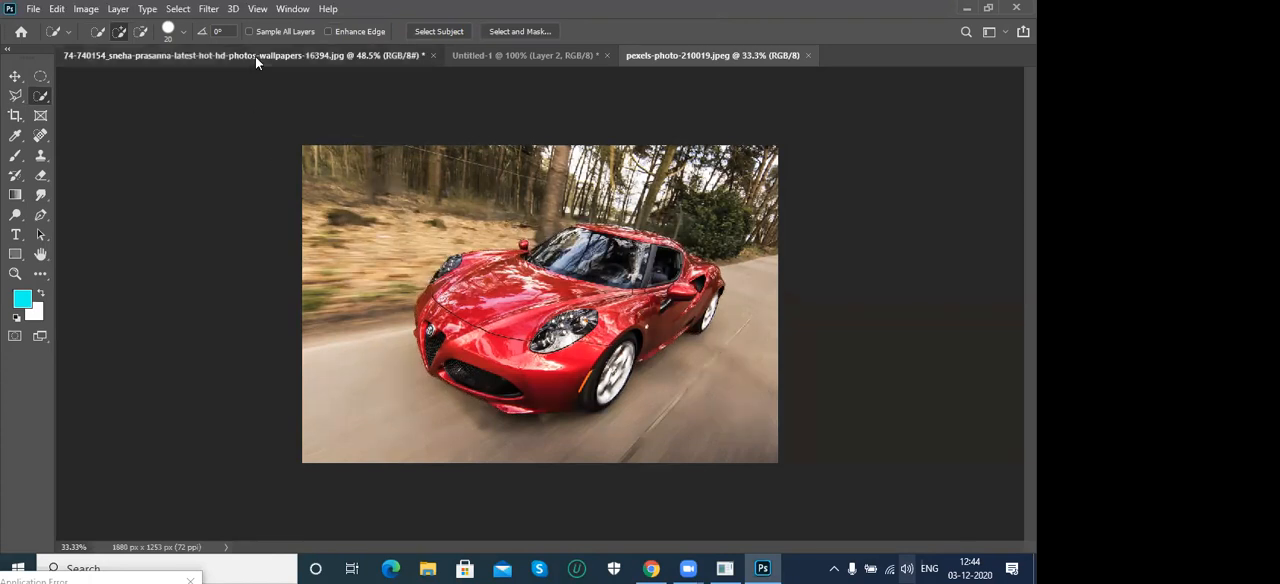
{"action": "key", "text": "ctrl+d"}
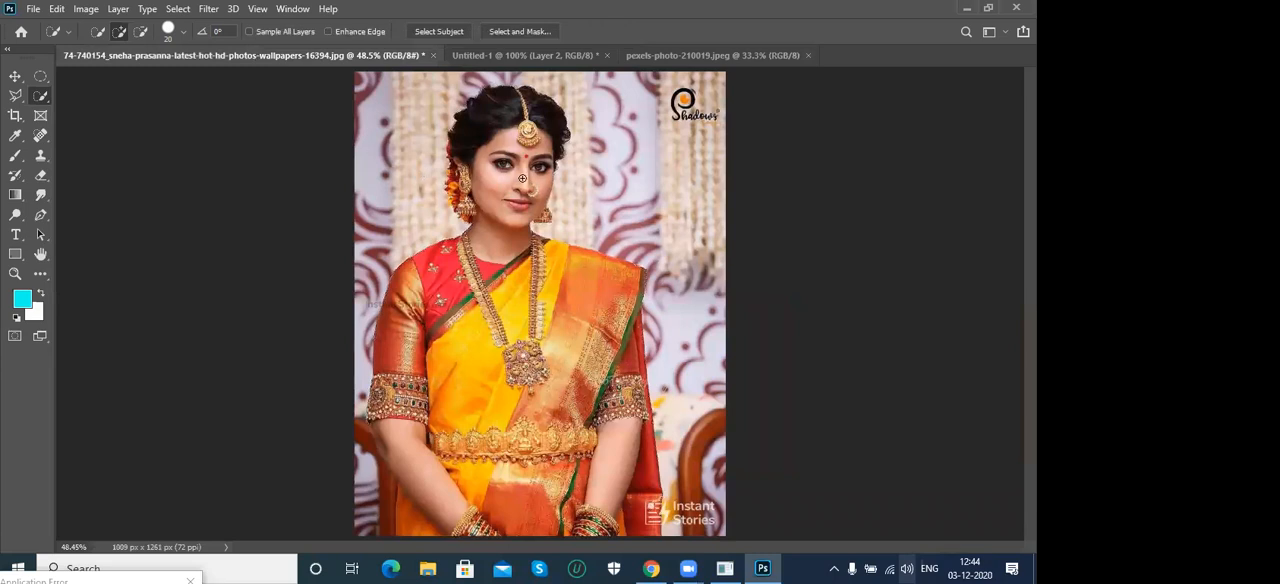
- Try 53% preview transparency for the woman's photo in Select and Mask, and leave without applying
{"action": "left_click", "coordinate": [522, 31]}
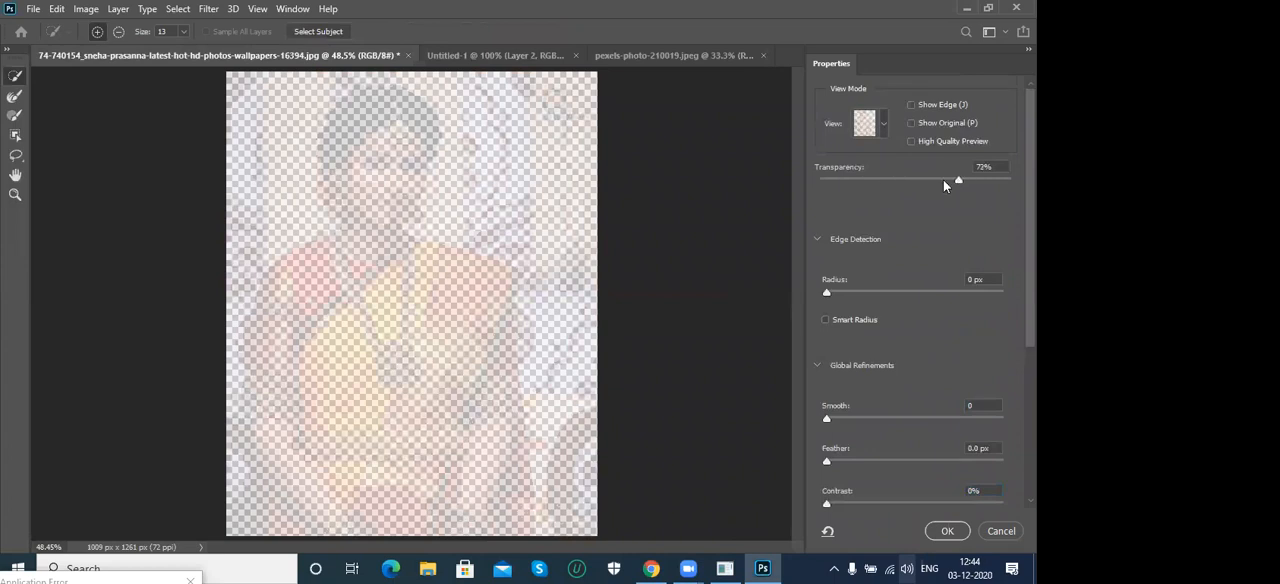
{"action": "left_click_drag", "start_coordinate": [924, 182], "coordinate": [921, 182]}
{"action": "left_click", "coordinate": [920, 178]}
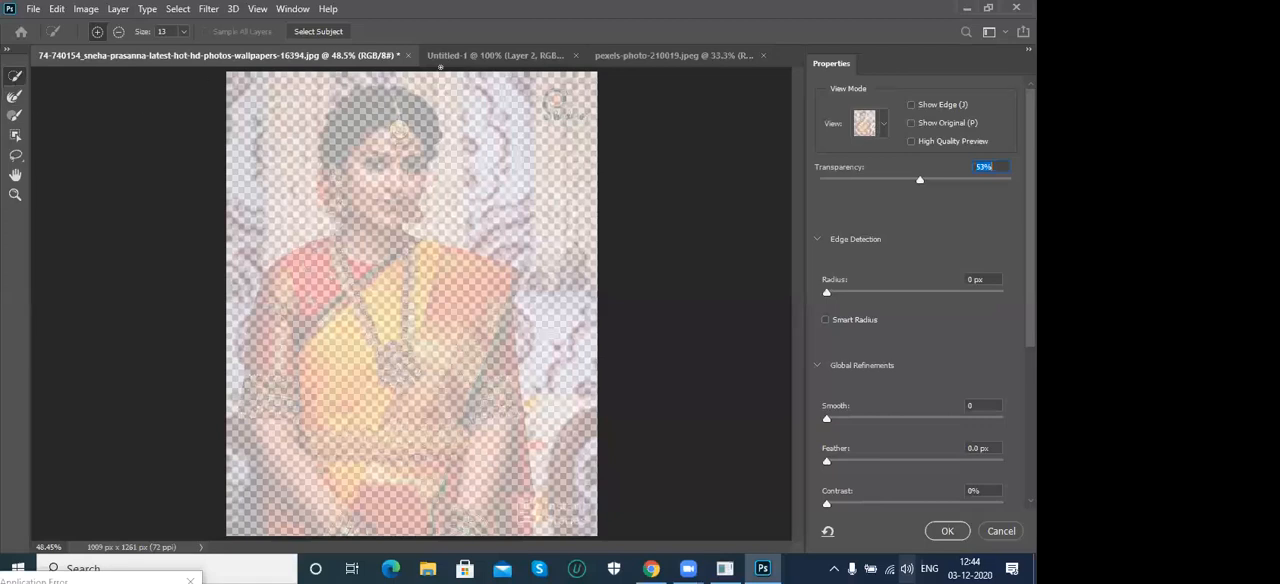
{"action": "left_click", "coordinate": [1001, 531]}
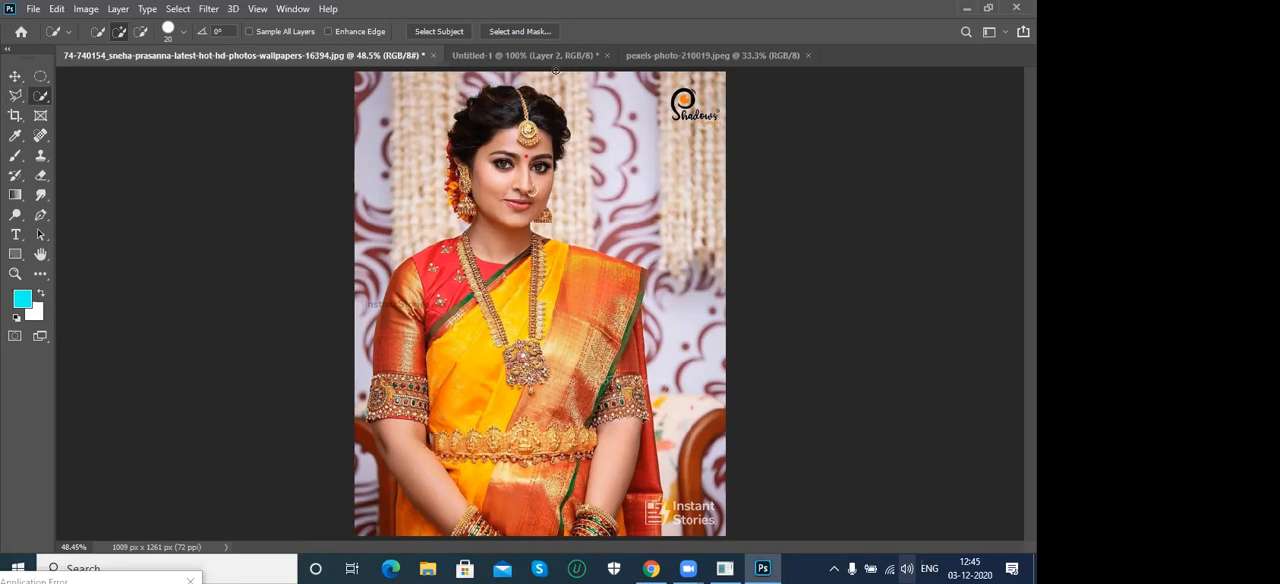
- In Select and Mask, brush over the woman's head, neck, arms and saree with the Quick Selection tool to add them to the selection
{"action": "left_click", "coordinate": [519, 31]}
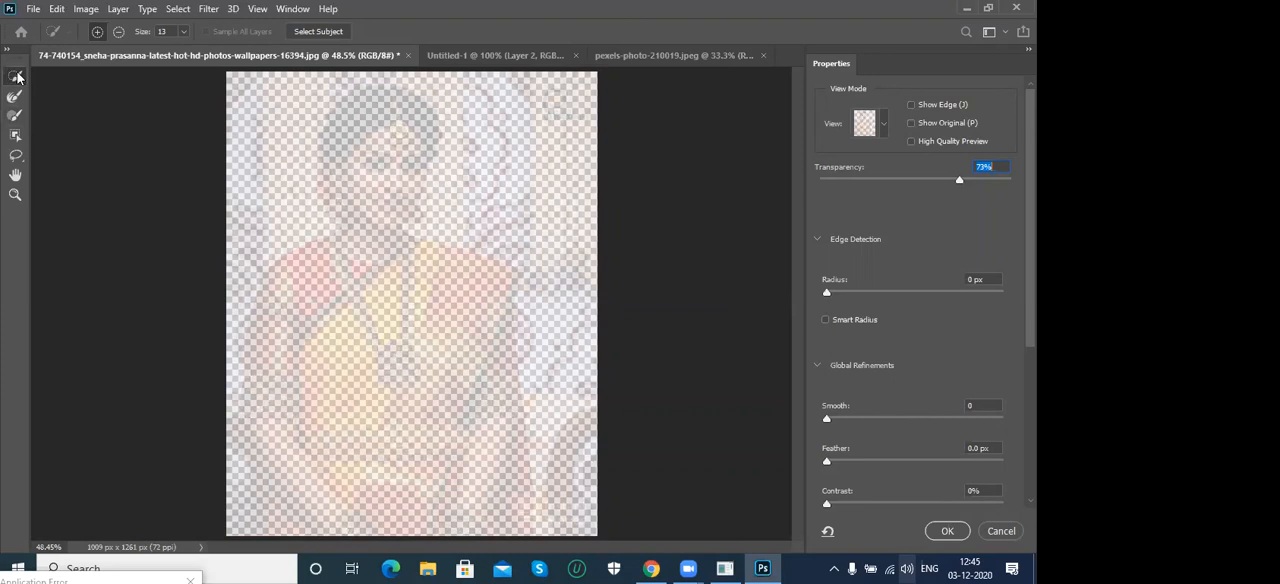
{"action": "mouse_move", "coordinate": [371, 106]}
{"action": "left_mouse_down"}
{"action": "mouse_move", "coordinate": [345, 140]}
{"action": "mouse_move", "coordinate": [405, 125]}
{"action": "mouse_move", "coordinate": [430, 150]}
{"action": "mouse_move", "coordinate": [392, 219]}
{"action": "mouse_move", "coordinate": [375, 214]}
{"action": "left_mouse_up"}
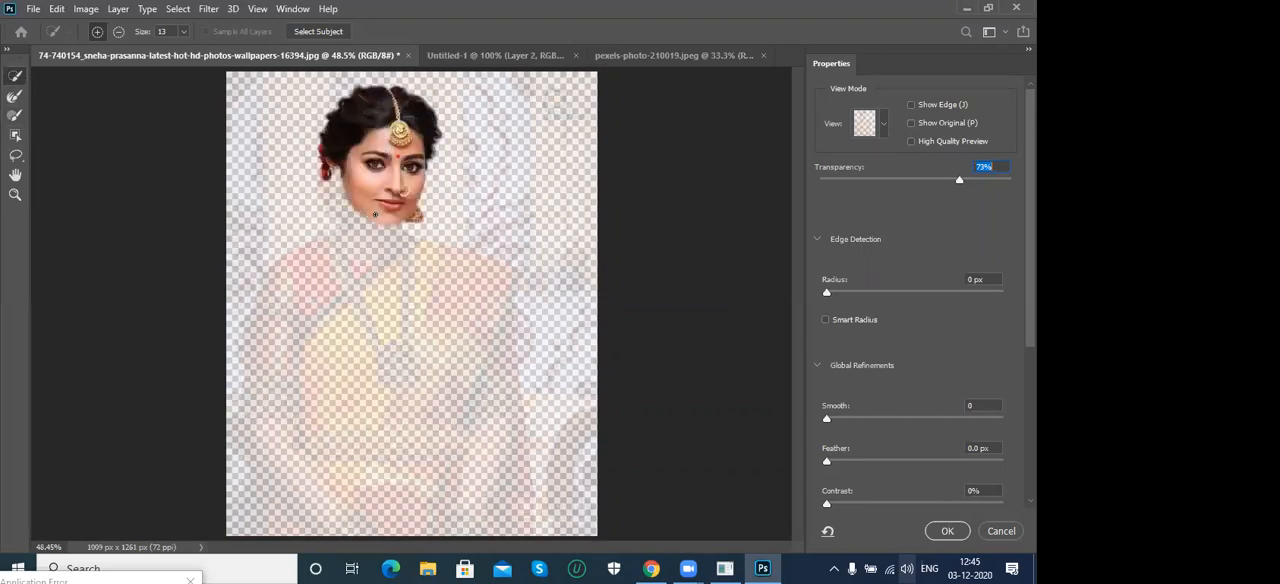
{"action": "mouse_move", "coordinate": [348, 172]}
{"action": "left_mouse_down"}
{"action": "mouse_move", "coordinate": [335, 195]}
{"action": "mouse_move", "coordinate": [374, 190]}
{"action": "left_mouse_up"}
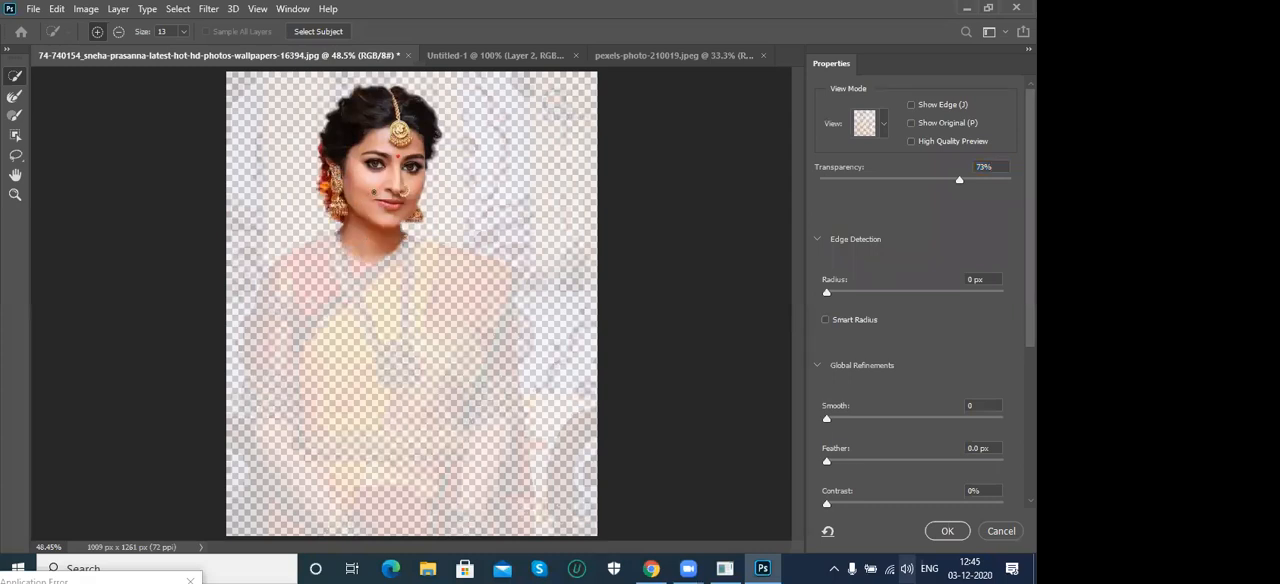
{"action": "mouse_move", "coordinate": [366, 284]}
{"action": "left_mouse_down"}
{"action": "mouse_move", "coordinate": [322, 292]}
{"action": "mouse_move", "coordinate": [286, 347]}
{"action": "mouse_move", "coordinate": [278, 324]}
{"action": "mouse_move", "coordinate": [273, 356]}
{"action": "left_mouse_up"}
{"action": "mouse_move", "coordinate": [284, 434]}
{"action": "left_mouse_down"}
{"action": "mouse_move", "coordinate": [321, 502]}
{"action": "mouse_move", "coordinate": [375, 510]}
{"action": "left_mouse_up"}
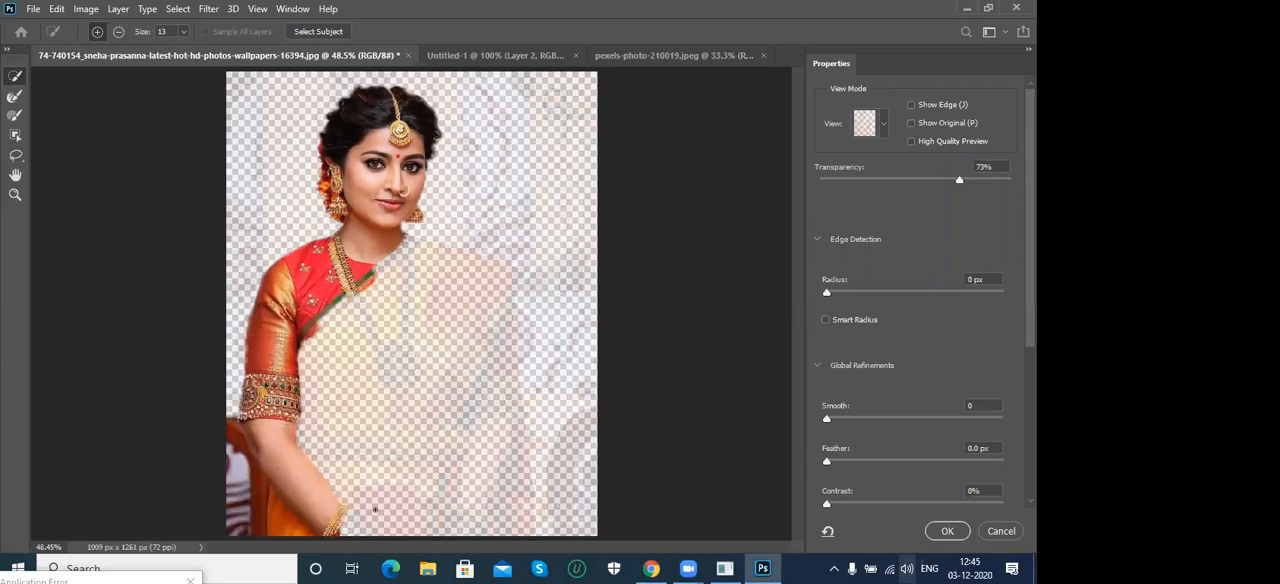
{"action": "mouse_move", "coordinate": [378, 329]}
{"action": "left_mouse_down"}
{"action": "mouse_move", "coordinate": [397, 295]}
{"action": "mouse_move", "coordinate": [442, 281]}
{"action": "mouse_move", "coordinate": [486, 342]}
{"action": "left_mouse_up"}
{"action": "mouse_move", "coordinate": [497, 412]}
{"action": "left_mouse_down"}
{"action": "mouse_move", "coordinate": [500, 497]}
{"action": "mouse_move", "coordinate": [522, 512]}
{"action": "left_mouse_up"}
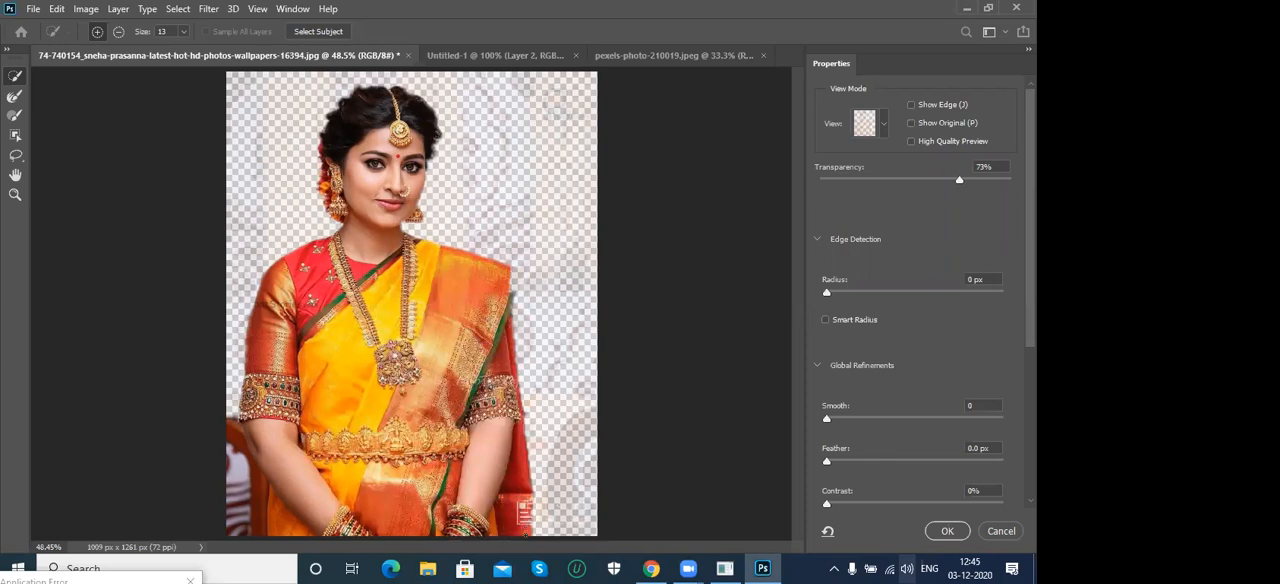
{"action": "left_click", "coordinate": [513, 282]}
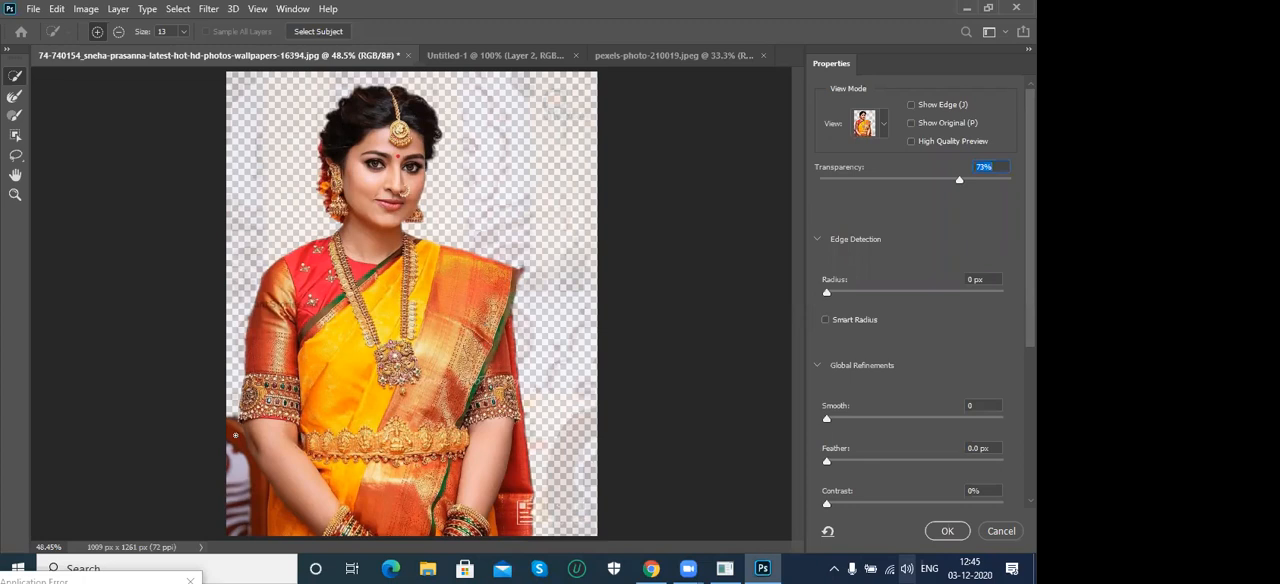
- Enlarge the brush to 35 and subtract the chair and background beside her forearm, with High Quality Preview enabled
{"action": "key", "text": "bracketright"}
{"action": "key", "text": "bracketright"}
{"action": "key", "text": "bracketright"}
{"action": "key", "text": "bracketright"}
{"action": "key", "text": "bracketright"}
{"action": "left_click_drag", "start_coordinate": [230, 401], "coordinate": [247, 536]}
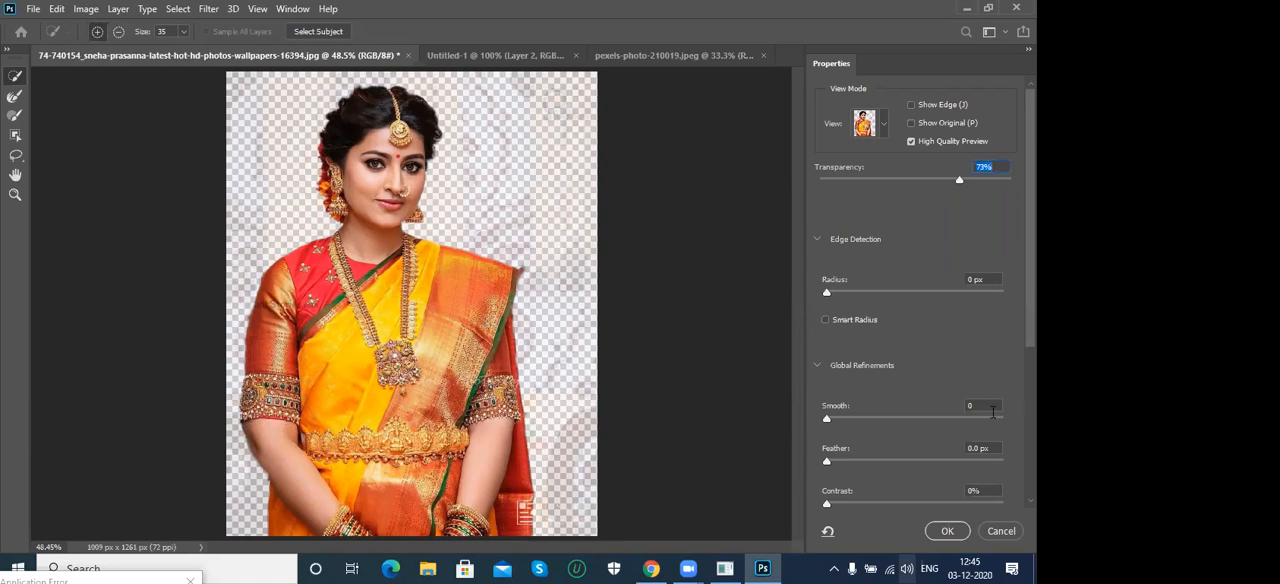
- Refine the cutout with Smooth 15, Feather 1.3 px and Contrast 38%, and undo a trial brush stroke beside the forearm
{"action": "left_click_drag", "start_coordinate": [830, 425], "coordinate": [853, 424]}
{"action": "left_click_drag", "start_coordinate": [827, 461], "coordinate": [838, 463]}
{"action": "left_click_drag", "start_coordinate": [830, 509], "coordinate": [894, 507]}
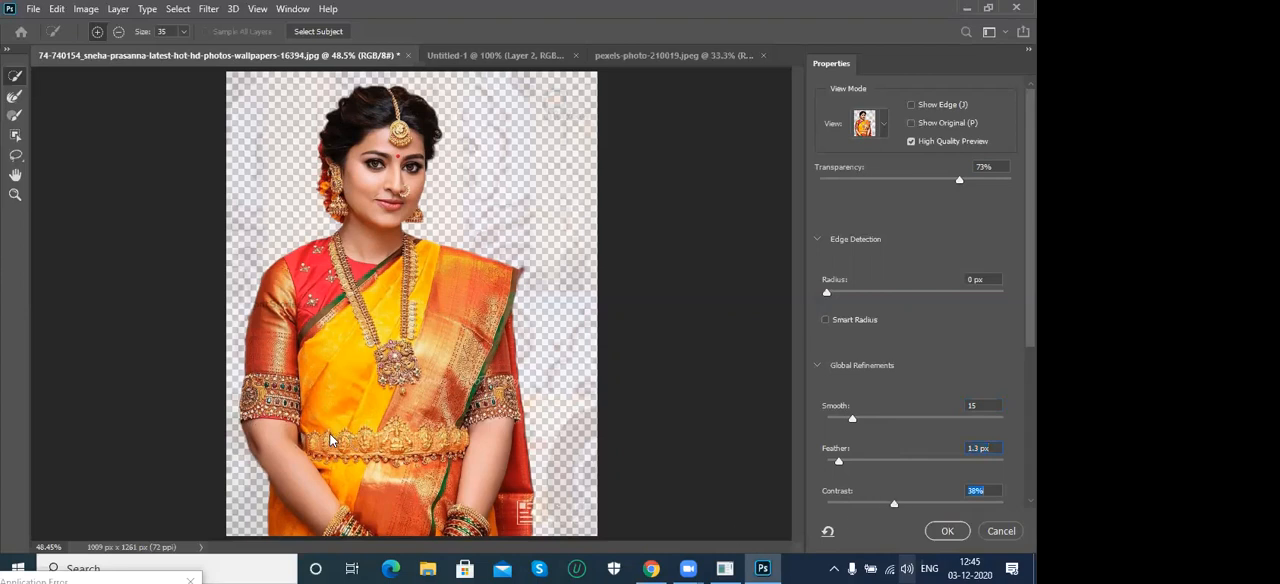
{"action": "left_click", "coordinate": [271, 472]}
{"action": "key", "text": "ctrl+z"}
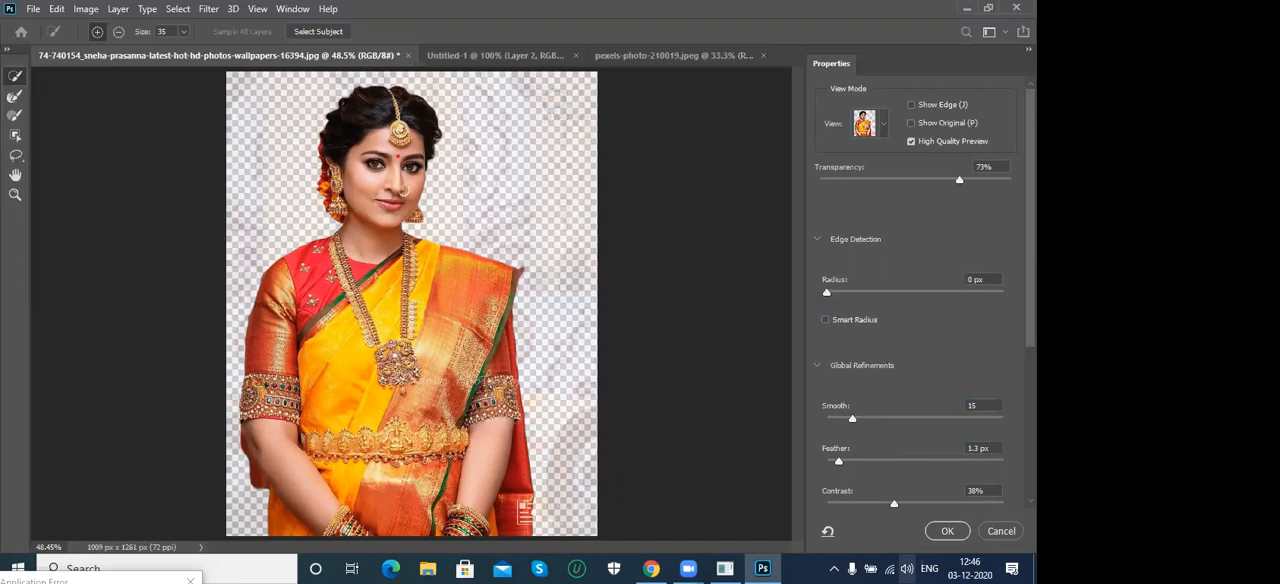
- Set the output to Selection, subtract the stray patch beside the forearm, and apply the refined selection
{"action": "scroll", "coordinate": [903, 326], "scroll_direction": "down", "scroll_amount": 5}
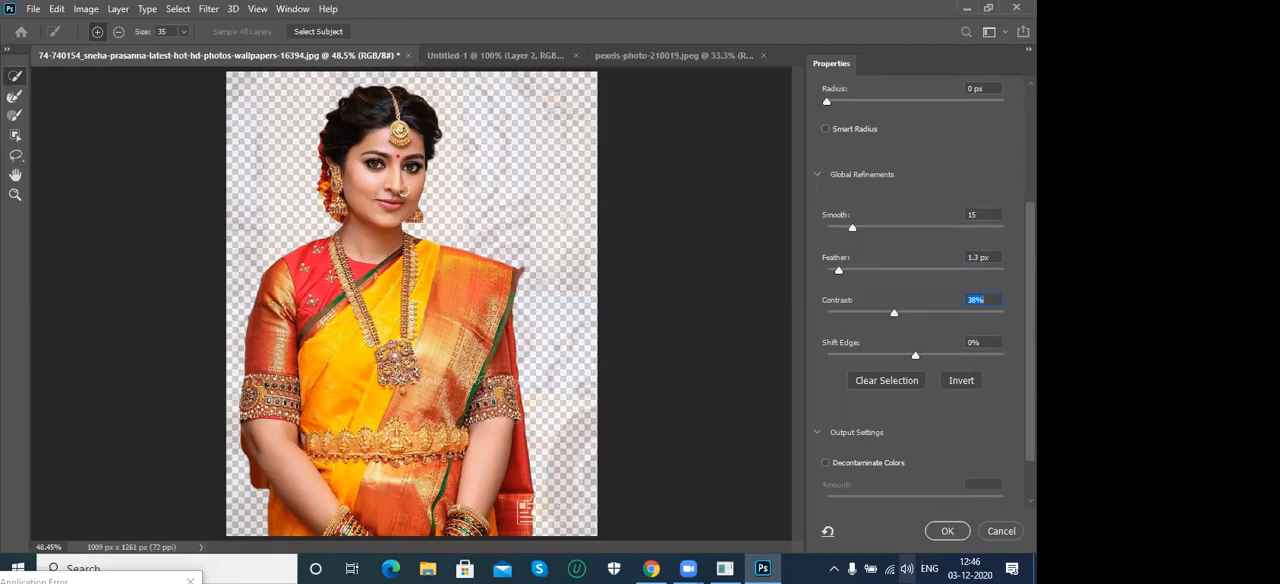
{"action": "scroll", "coordinate": [890, 467], "scroll_direction": "down", "scroll_amount": 2}
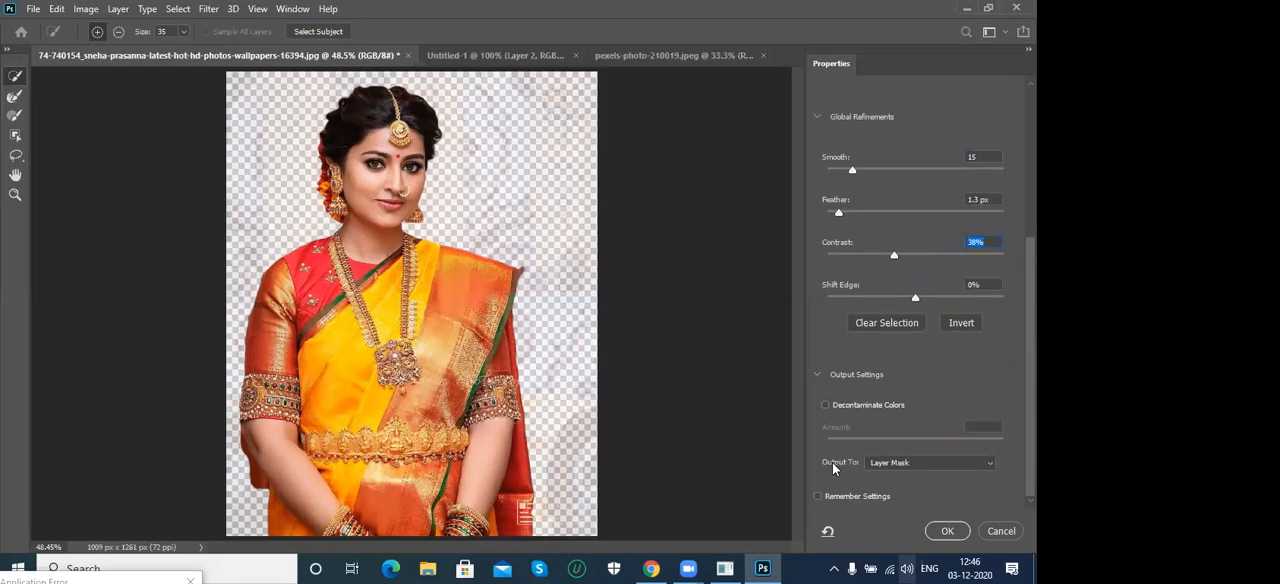
{"action": "left_click", "coordinate": [884, 465]}
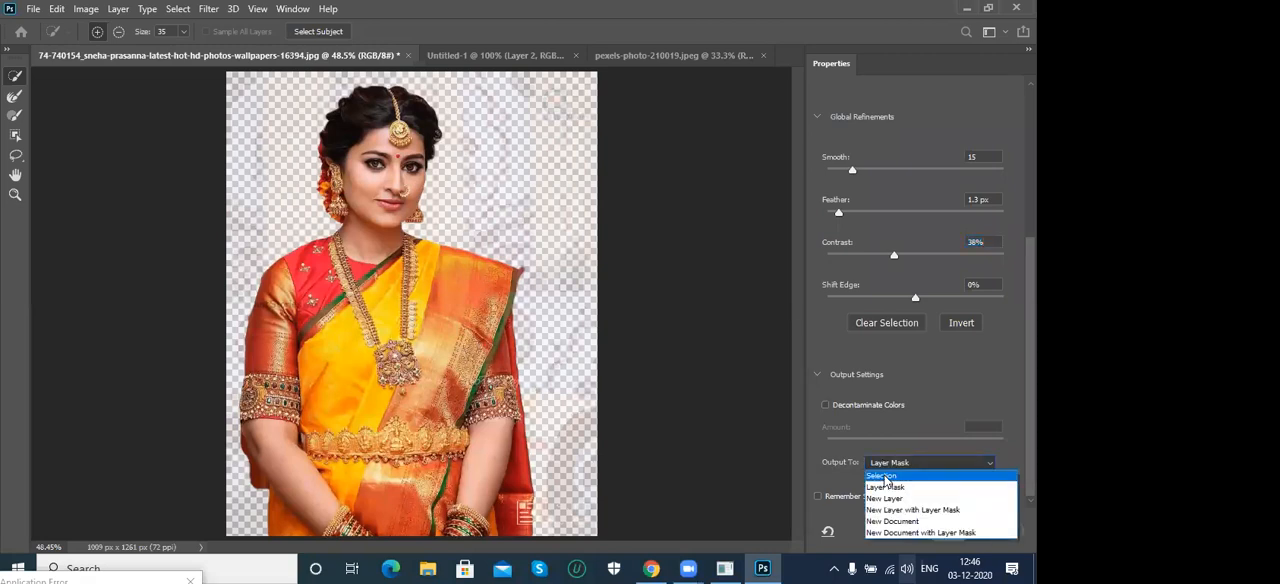
{"action": "left_click", "coordinate": [884, 476]}
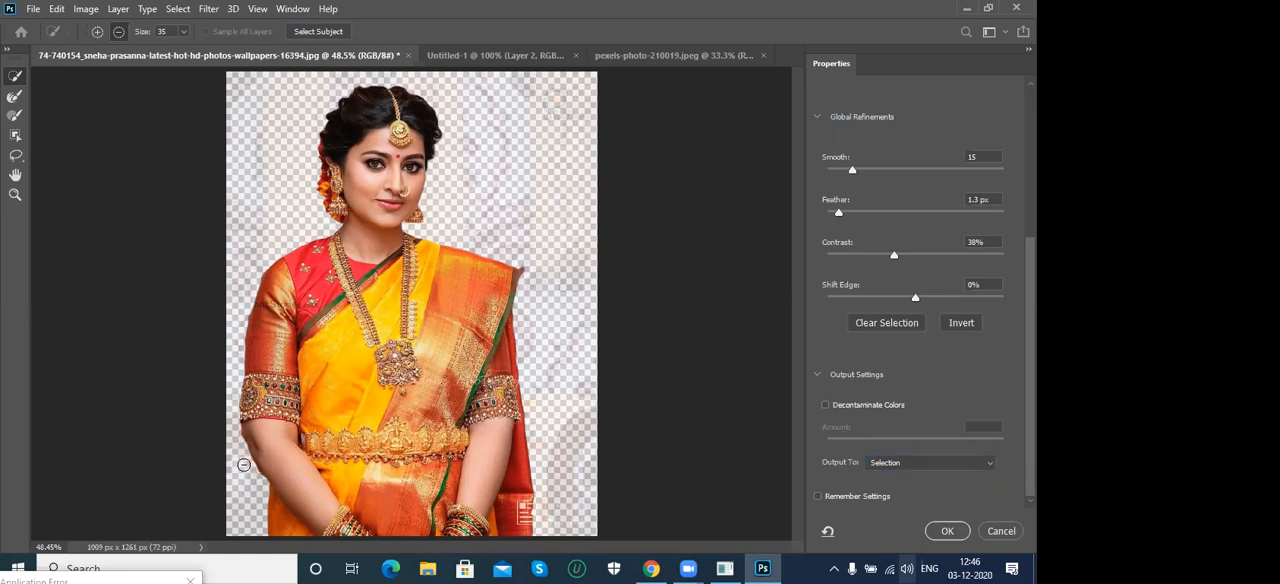
{"action": "key", "text": "alt"}
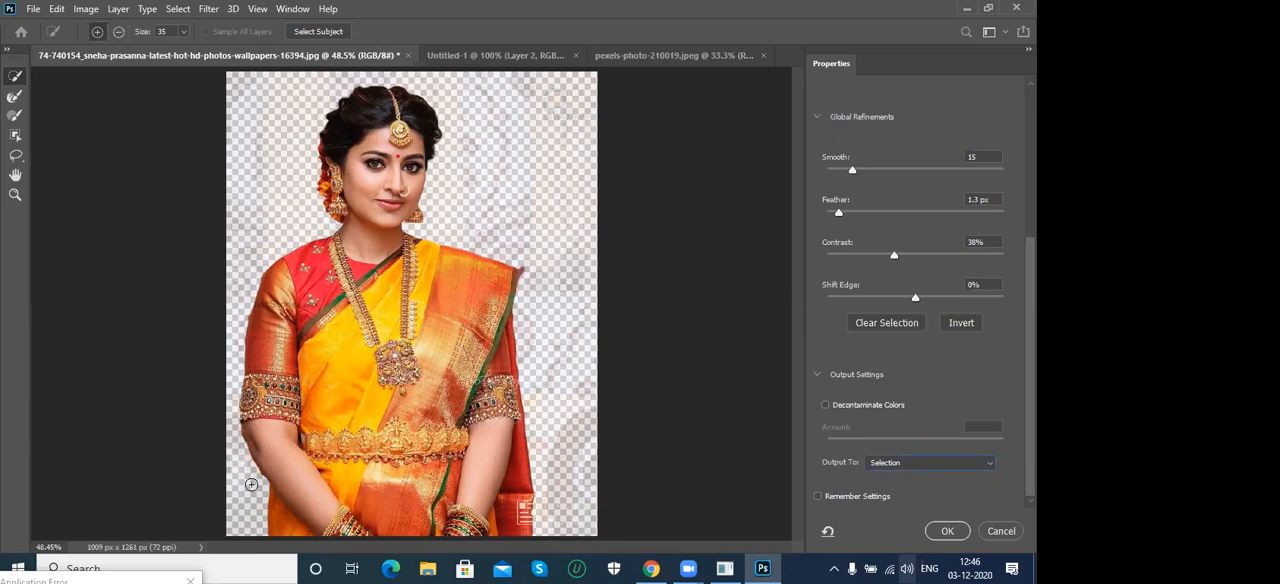
{"action": "left_click", "coordinate": [945, 531]}
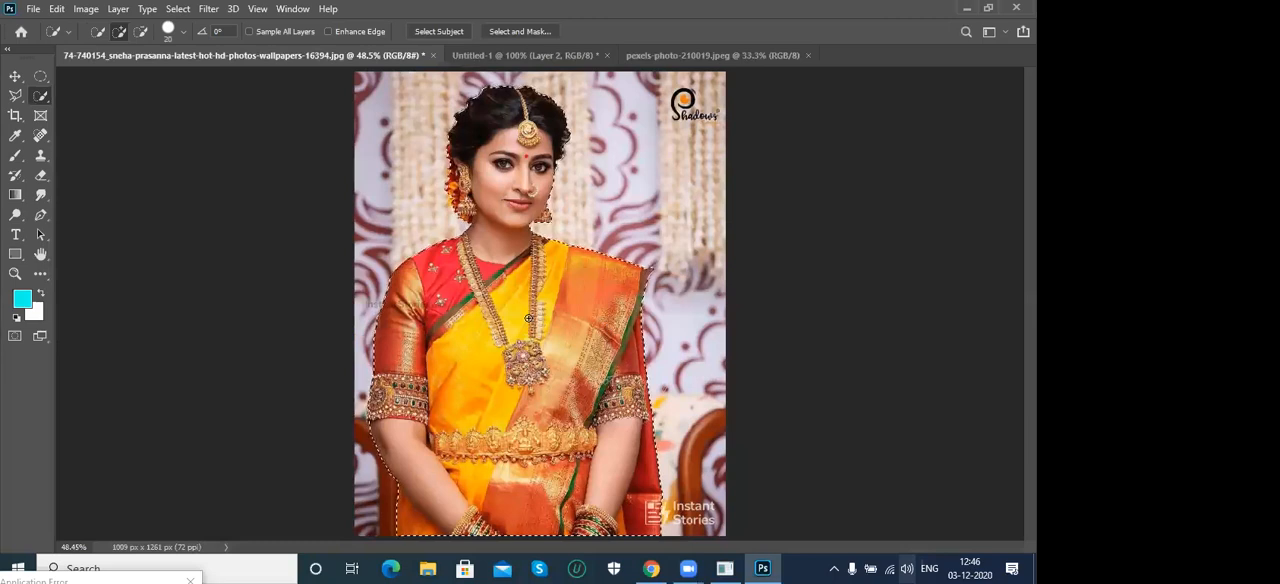
- Clear the selection, reopen Select and Mask, and isolate the woman automatically with Select Subject
{"action": "key", "text": "ctrl+d"}
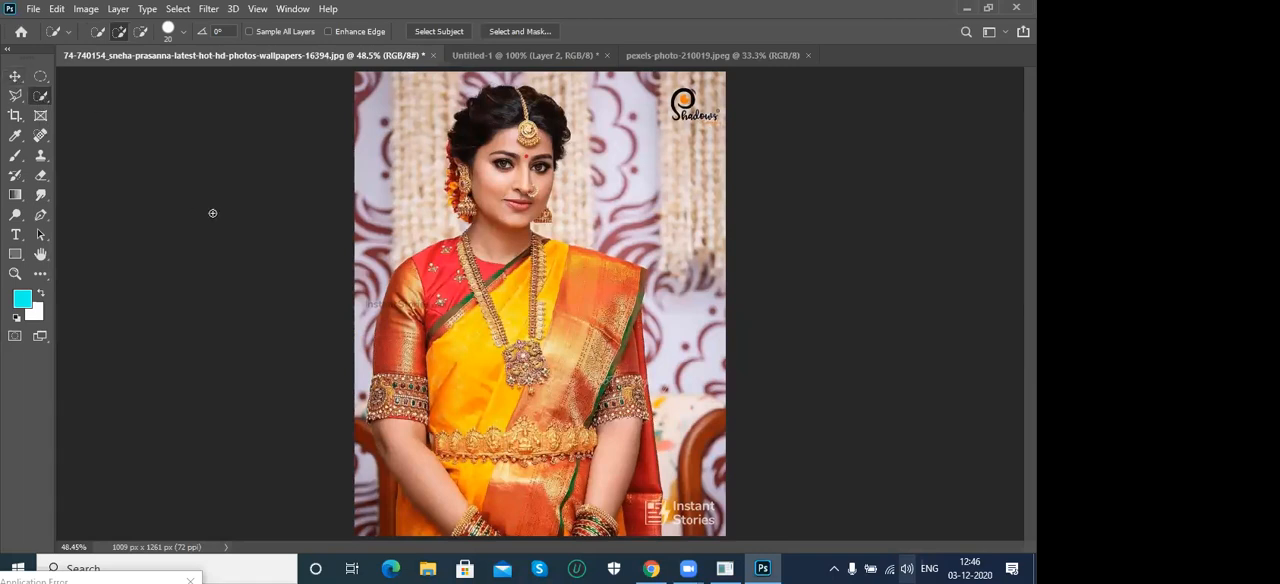
{"action": "left_click", "coordinate": [520, 31]}
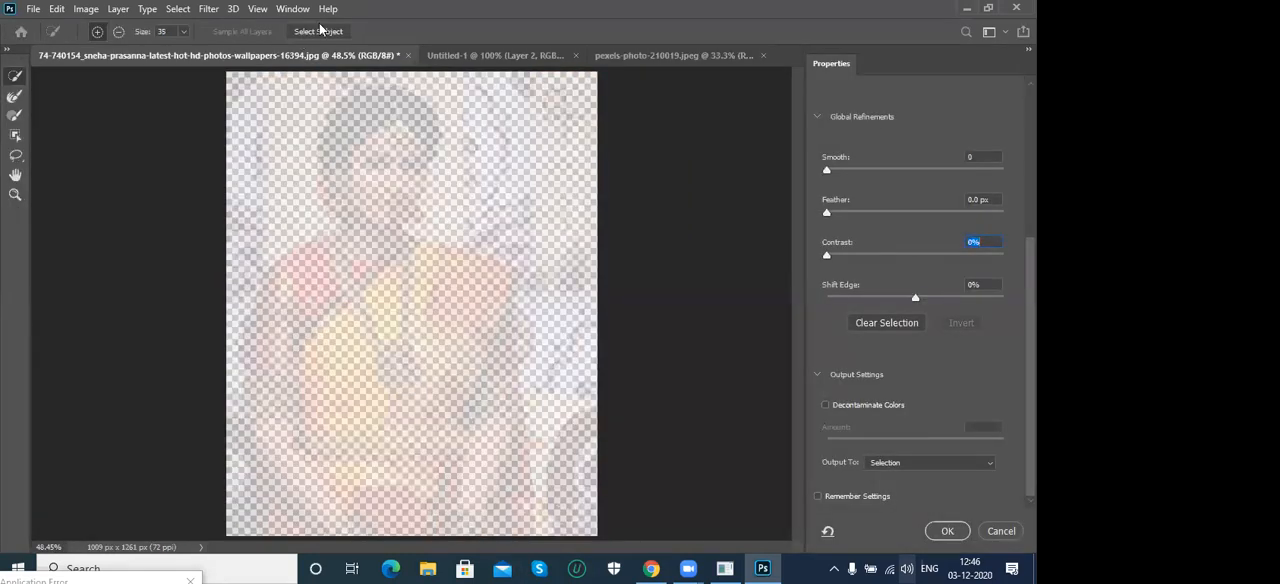
{"action": "left_click", "coordinate": [315, 32]}
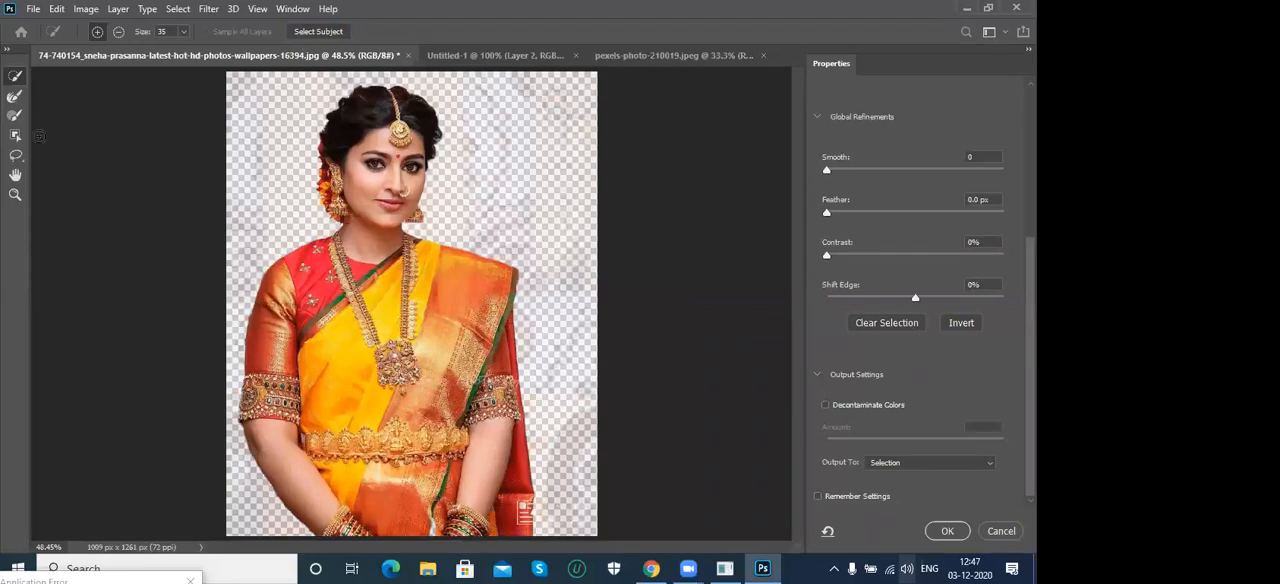
- Try adding the background beside her forearm with the Quick Selection brush, and subtract that area again
{"action": "left_click", "coordinate": [12, 78]}
{"action": "left_click_drag", "start_coordinate": [288, 462], "coordinate": [274, 514]}
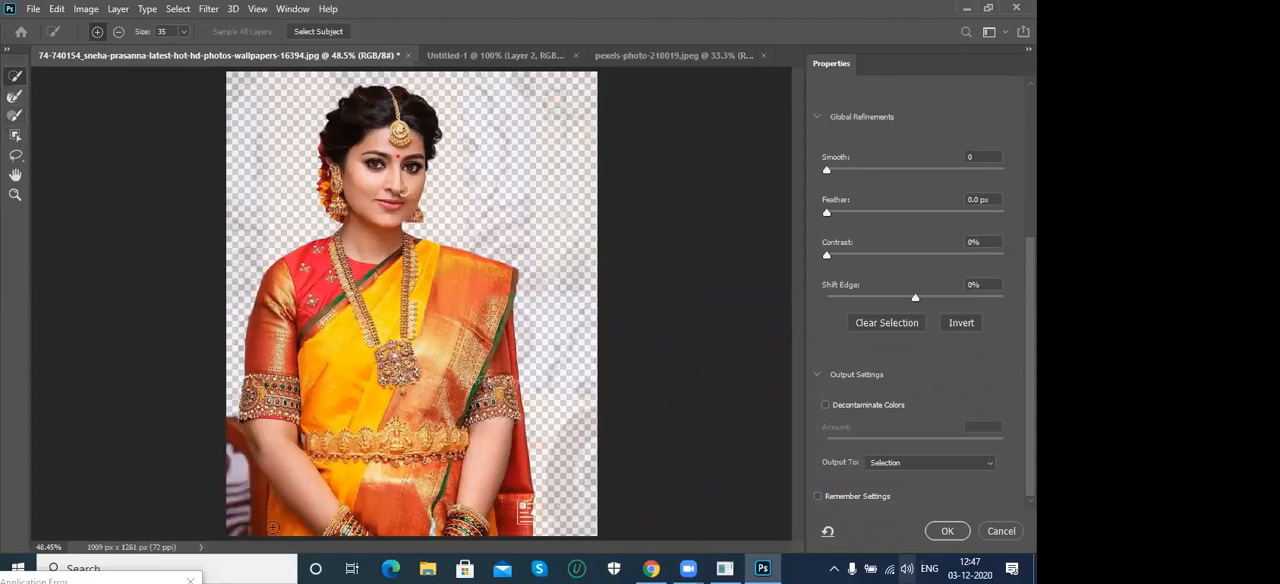
{"action": "left_click_drag", "start_coordinate": [227, 418], "coordinate": [242, 542]}
{"action": "left_click_drag", "start_coordinate": [247, 466], "coordinate": [250, 532]}
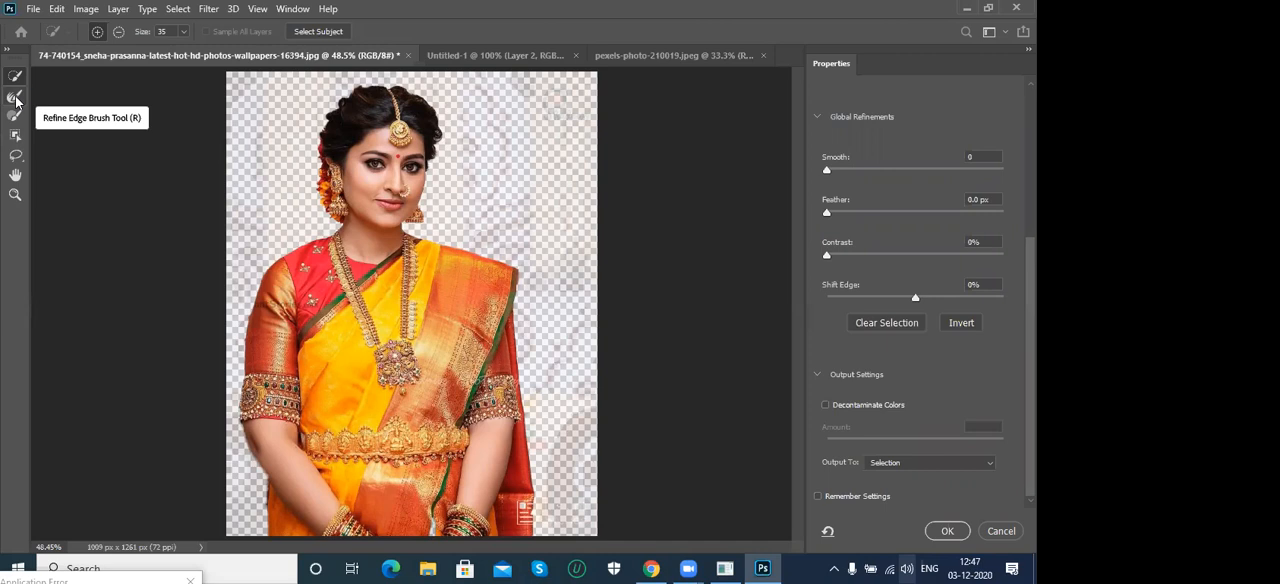
- Try Smooth 30 on the woman's cutout with the Refine Edge Brush chosen, and discard the Select and Mask changes
{"action": "left_click", "coordinate": [16, 100]}
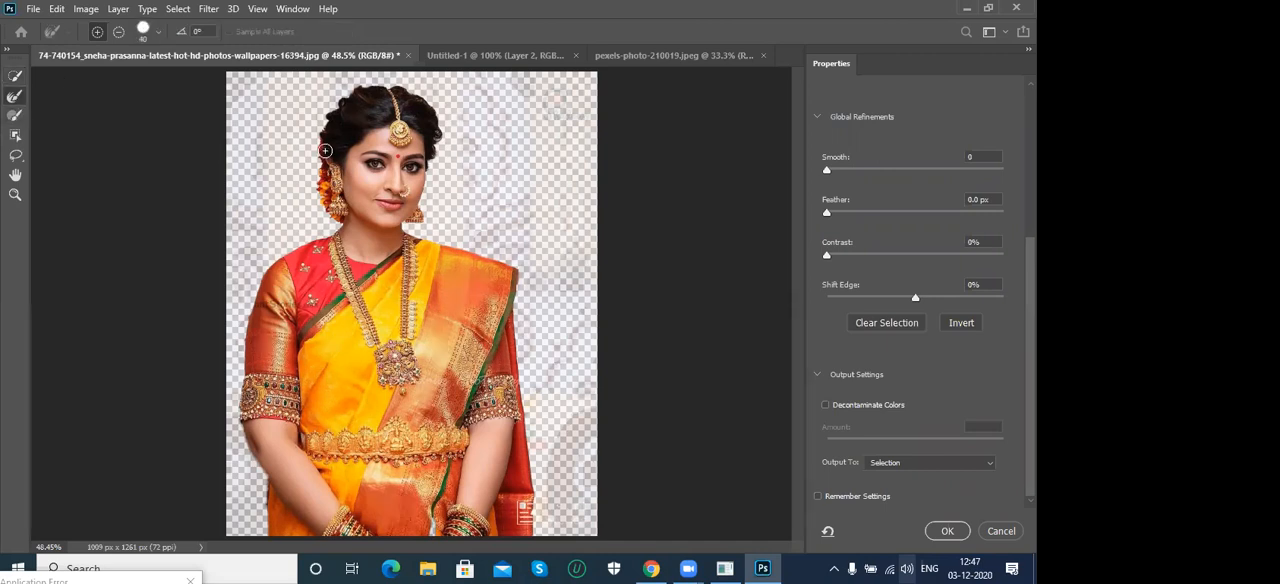
{"action": "key", "text": "ctrl+plus"}
{"action": "key", "text": "ctrl+plus"}
{"action": "key", "text": "ctrl+plus"}
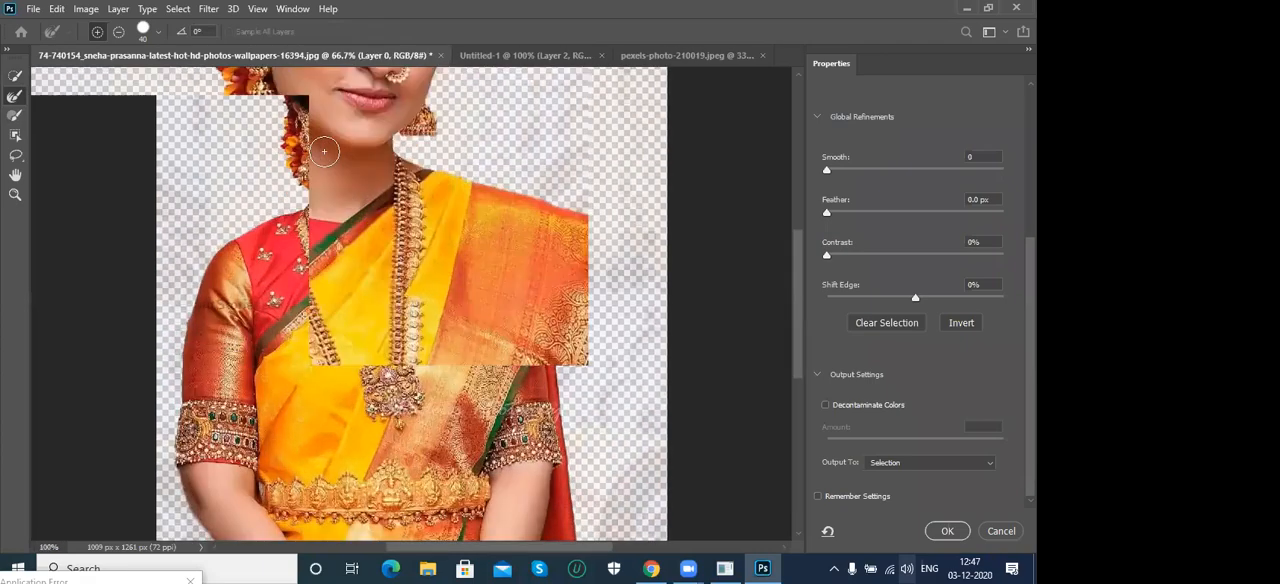
{"action": "scroll", "coordinate": [260, 210], "scroll_direction": "up", "scroll_amount": 6}
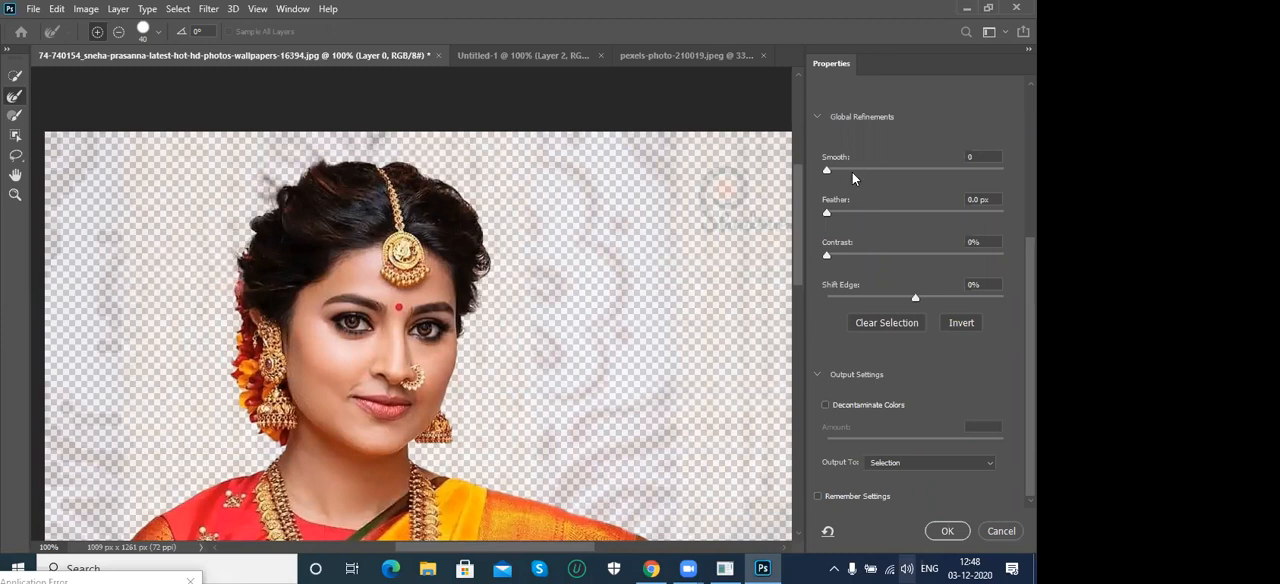
{"action": "scroll", "coordinate": [915, 300], "scroll_direction": "up", "scroll_amount": 2}
{"action": "scroll", "coordinate": [915, 300], "scroll_direction": "down", "scroll_amount": 2}
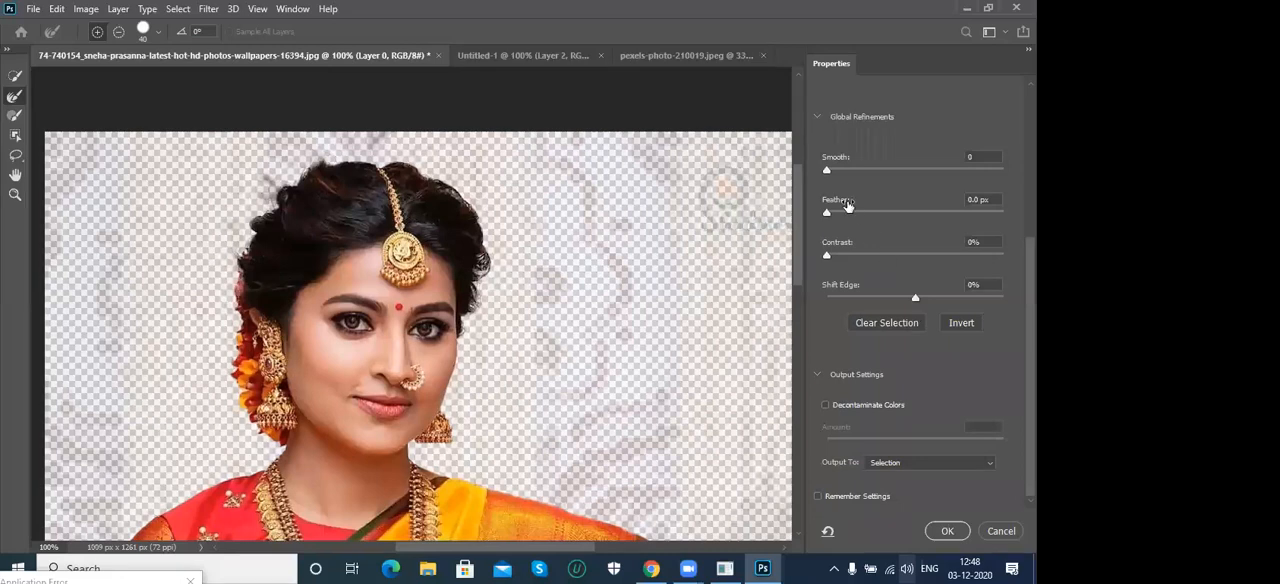
{"action": "left_click_drag", "start_coordinate": [852, 172], "coordinate": [880, 174]}
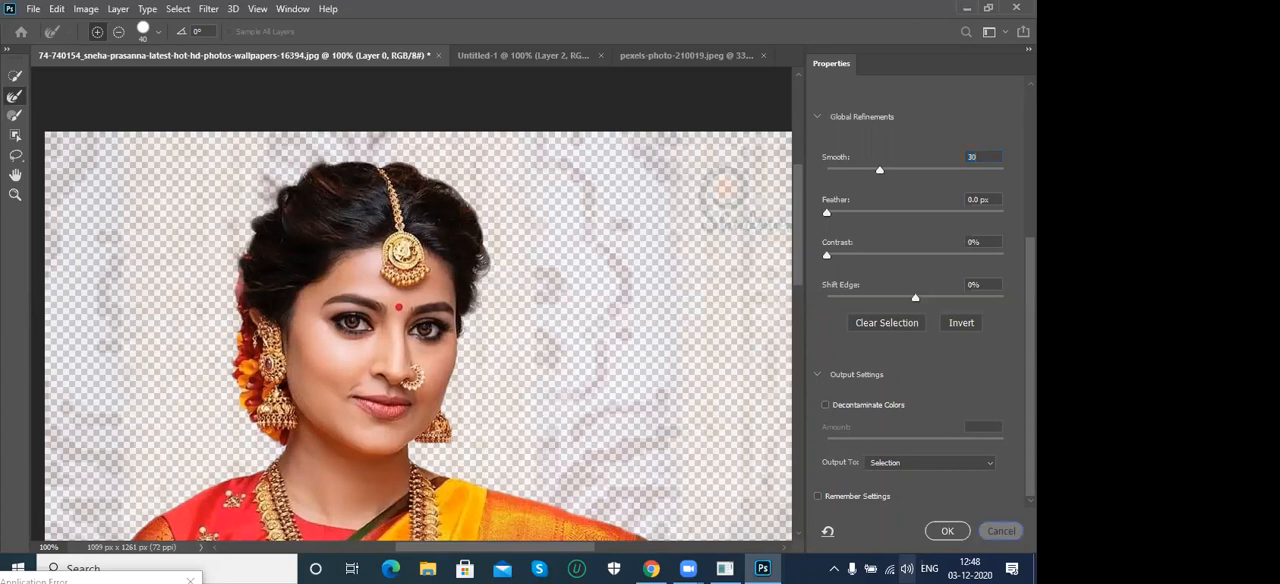
{"action": "left_click", "coordinate": [1001, 531]}
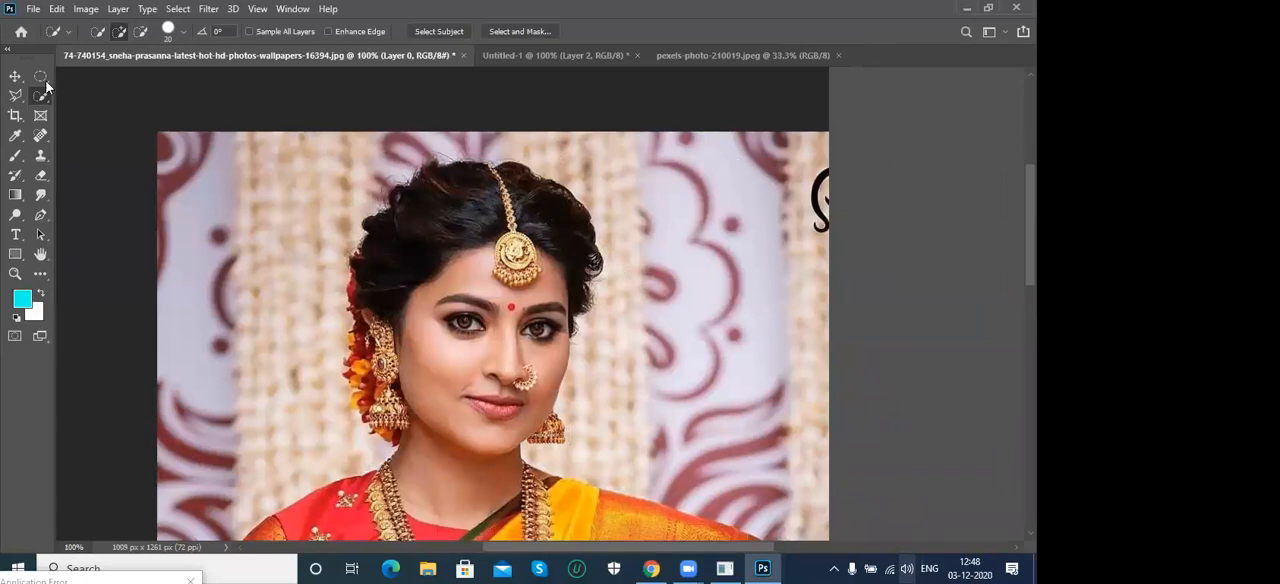
- Close the pexels-photo-210019.jpeg document and switch to Untitled-1, fitted in view
{"action": "left_click", "coordinate": [15, 76]}
{"action": "left_click", "coordinate": [724, 52]}
{"action": "key", "text": "ctrl+w"}
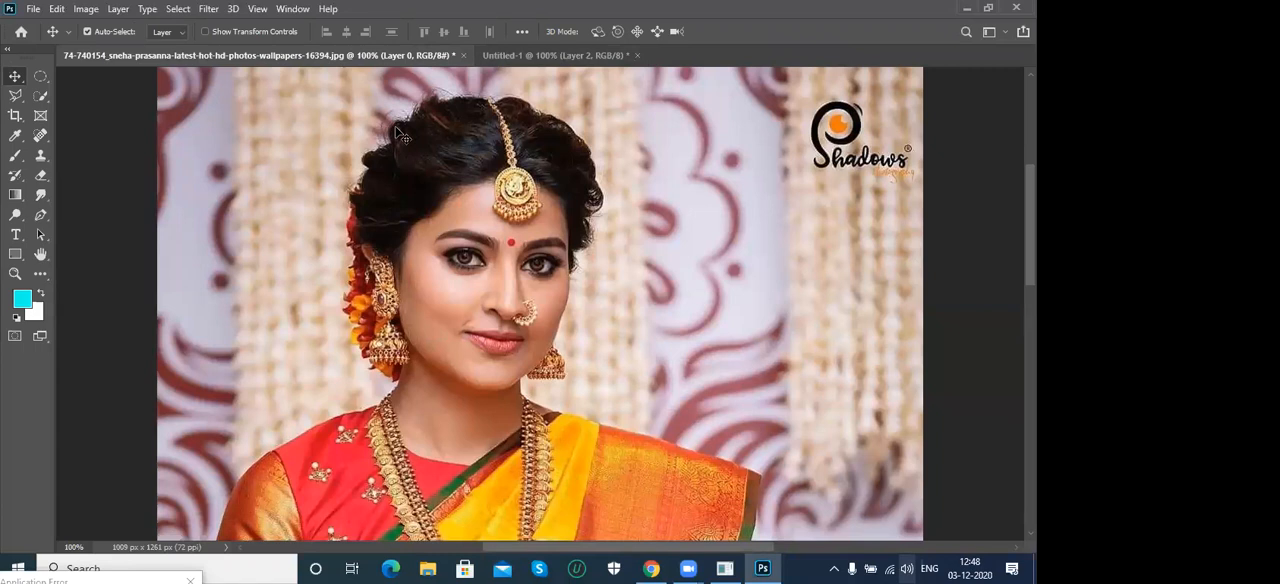
{"action": "left_click", "coordinate": [507, 55]}
{"action": "key", "text": "ctrl+0"}
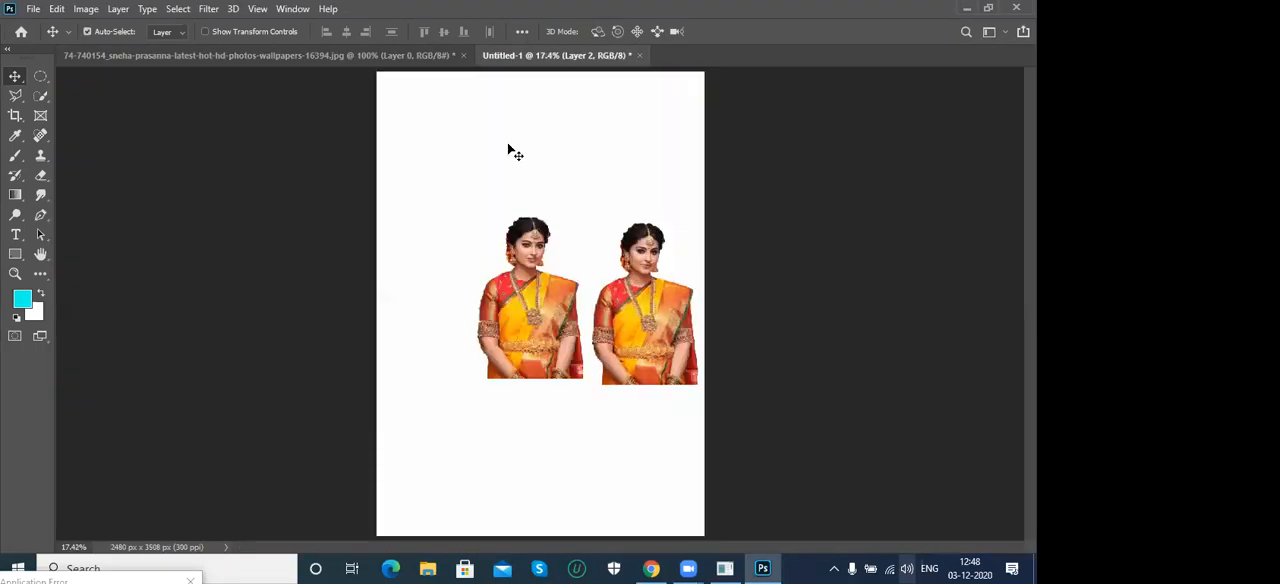
- Open the awesome-photoshop-techniques-cutting-out-hair image from the photoshop examples folder and fit it in view
{"action": "key", "text": "ctrl+o"}
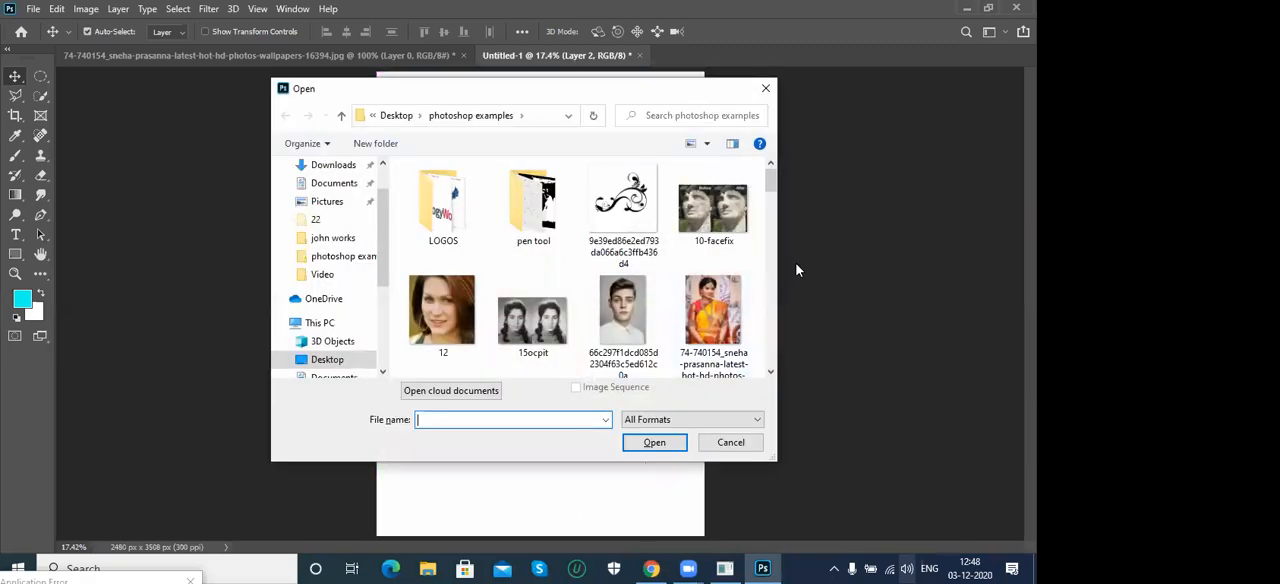
{"action": "left_click_drag", "start_coordinate": [768, 183], "coordinate": [757, 259]}
{"action": "double_click", "coordinate": [455, 240]}
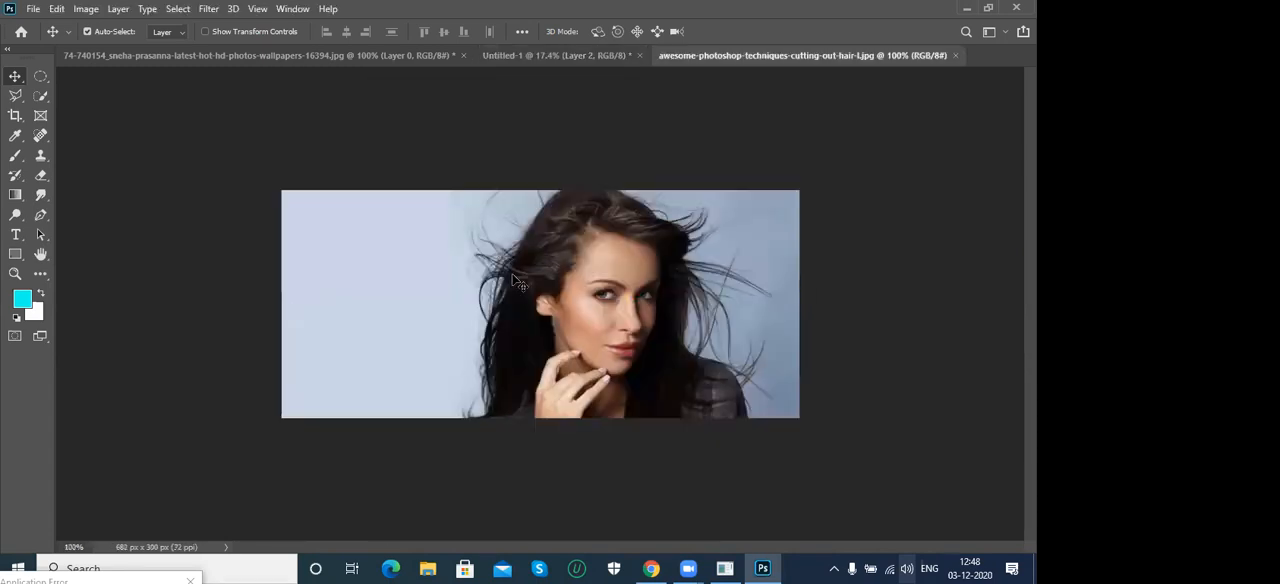
{"action": "key", "text": "ctrl+0"}
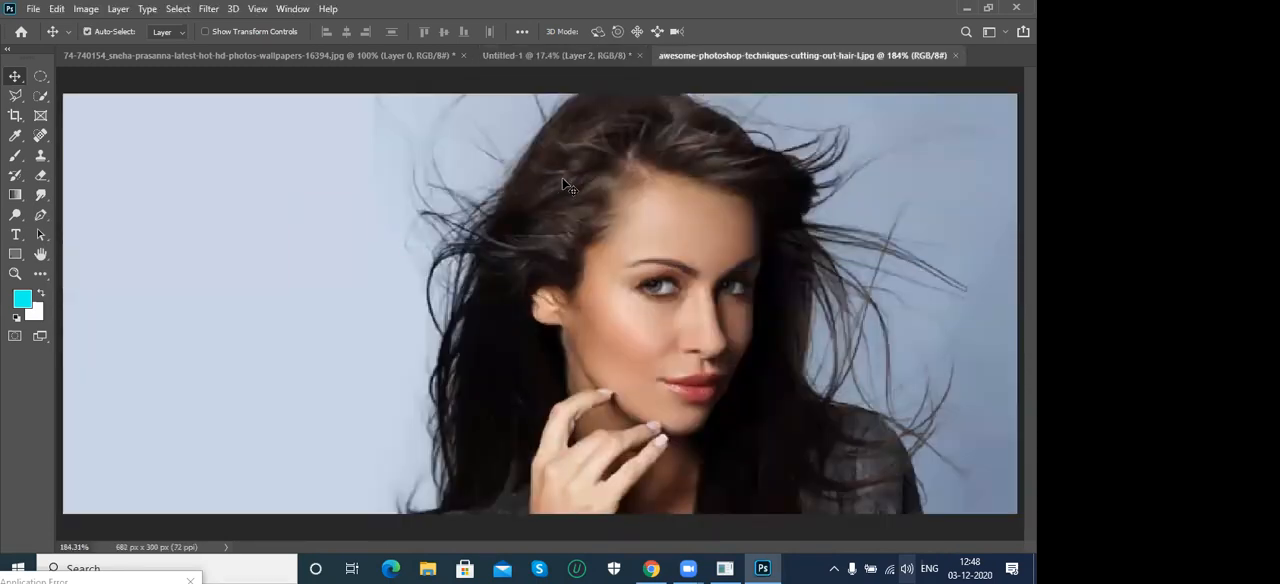
- Open Select and Mask for the hair portrait and isolate the woman with Select Subject
{"action": "left_click", "coordinate": [40, 97]}
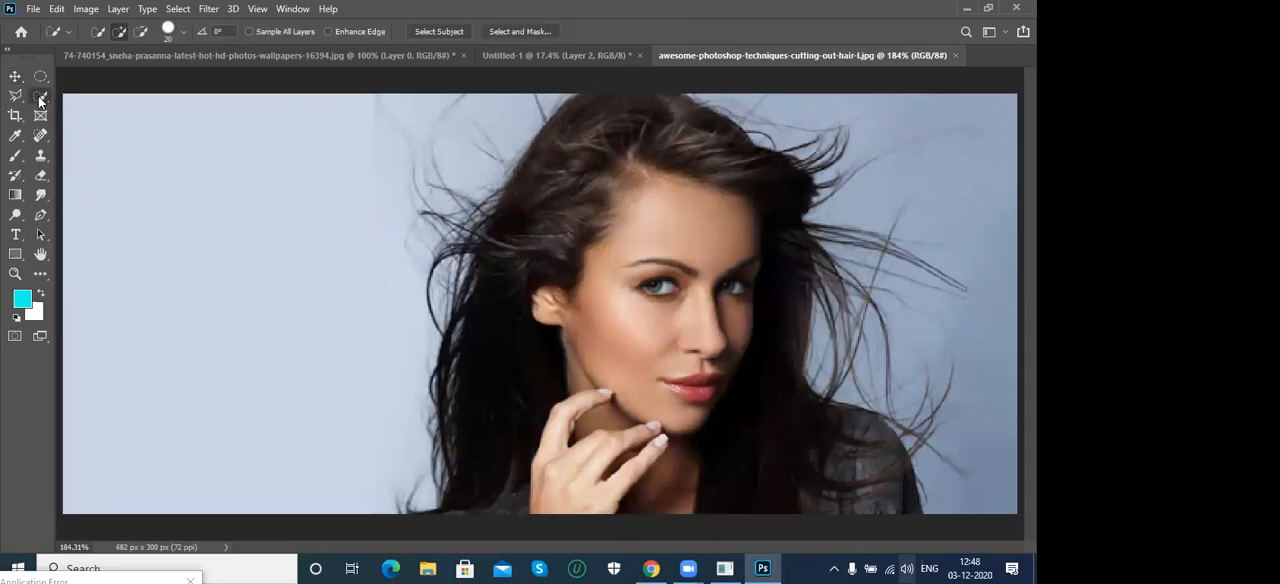
{"action": "left_click", "coordinate": [504, 29]}
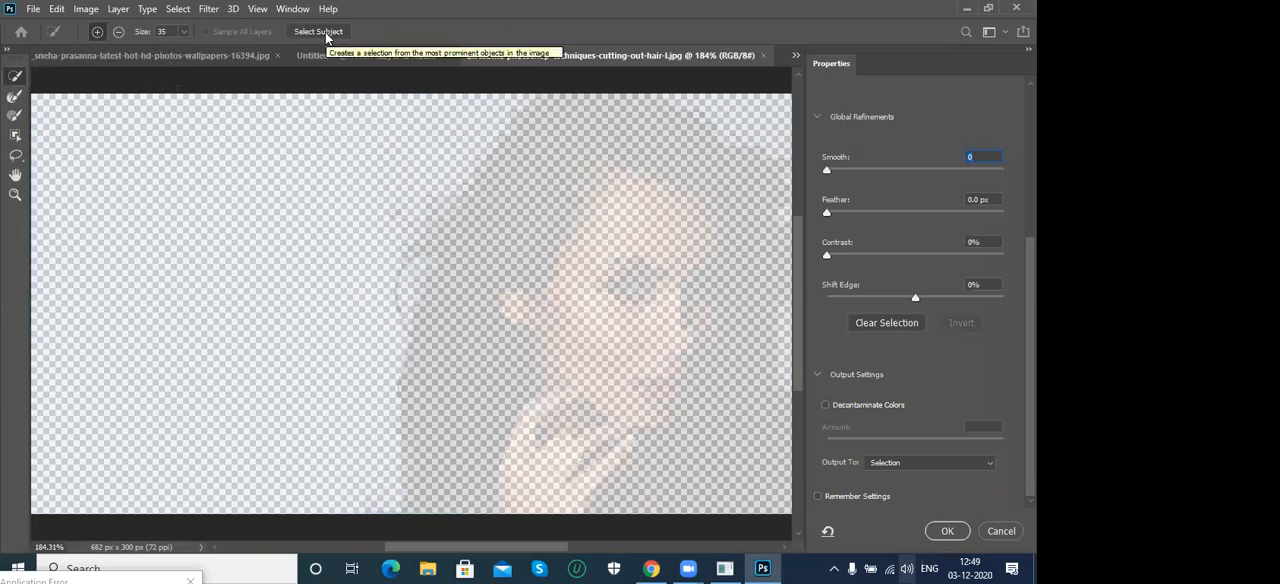
{"action": "key", "text": "ctrl+1"}
{"action": "key", "text": "ctrl+0"}
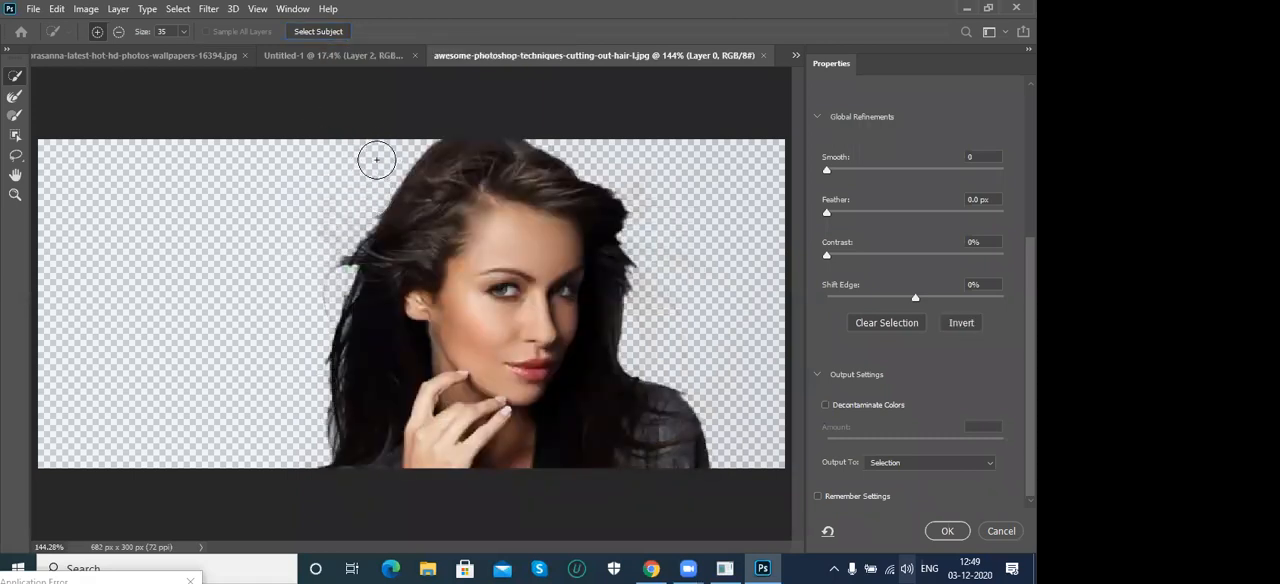
- Recover the flyaway hair on both sides with the Refine Edge Brush at size 40, and apply the result as a selection
{"action": "left_click", "coordinate": [14, 98]}
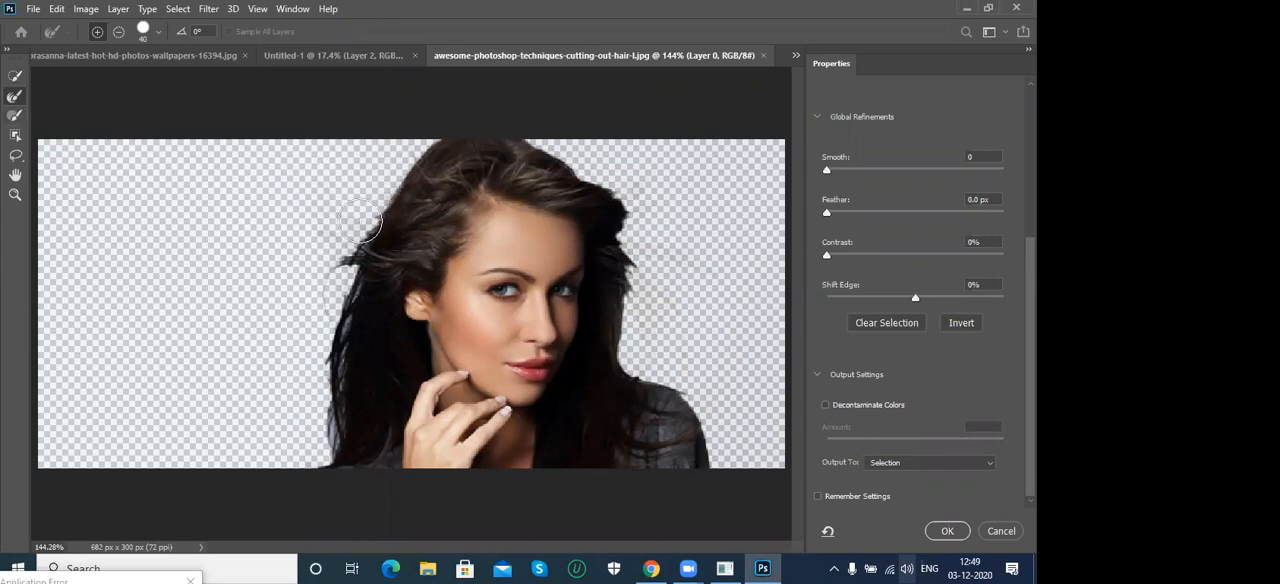
{"action": "mouse_move", "coordinate": [340, 255]}
{"action": "left_mouse_down"}
{"action": "mouse_move", "coordinate": [317, 352]}
{"action": "mouse_move", "coordinate": [332, 434]}
{"action": "mouse_move", "coordinate": [311, 463]}
{"action": "mouse_move", "coordinate": [344, 309]}
{"action": "mouse_move", "coordinate": [326, 232]}
{"action": "mouse_move", "coordinate": [286, 210]}
{"action": "mouse_move", "coordinate": [383, 140]}
{"action": "mouse_move", "coordinate": [340, 195]}
{"action": "mouse_move", "coordinate": [419, 133]}
{"action": "mouse_move", "coordinate": [367, 180]}
{"action": "mouse_move", "coordinate": [387, 146]}
{"action": "mouse_move", "coordinate": [351, 221]}
{"action": "left_mouse_up"}
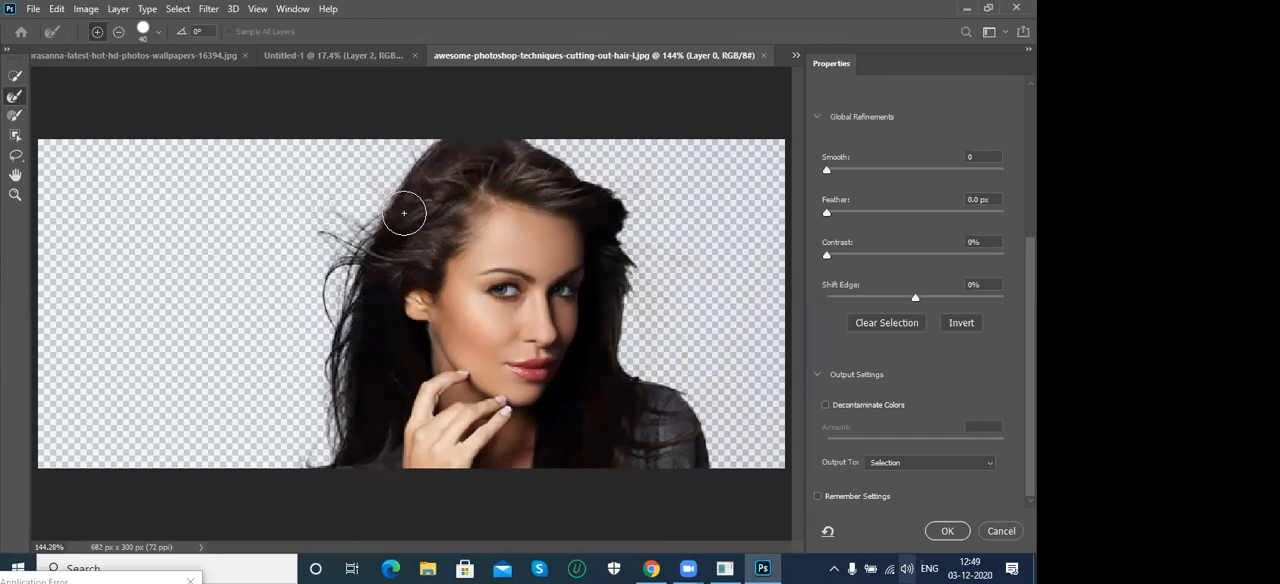
{"action": "mouse_move", "coordinate": [404, 213]}
{"action": "left_mouse_down"}
{"action": "mouse_move", "coordinate": [329, 230]}
{"action": "mouse_move", "coordinate": [325, 339]}
{"action": "mouse_move", "coordinate": [333, 331]}
{"action": "mouse_move", "coordinate": [340, 405]}
{"action": "mouse_move", "coordinate": [310, 481]}
{"action": "left_mouse_up"}
{"action": "mouse_move", "coordinate": [654, 185]}
{"action": "left_mouse_down"}
{"action": "mouse_move", "coordinate": [660, 198]}
{"action": "mouse_move", "coordinate": [636, 170]}
{"action": "left_mouse_up"}
{"action": "mouse_move", "coordinate": [660, 233]}
{"action": "left_mouse_down"}
{"action": "mouse_move", "coordinate": [689, 252]}
{"action": "mouse_move", "coordinate": [691, 270]}
{"action": "mouse_move", "coordinate": [702, 256]}
{"action": "mouse_move", "coordinate": [735, 297]}
{"action": "mouse_move", "coordinate": [685, 270]}
{"action": "mouse_move", "coordinate": [764, 313]}
{"action": "mouse_move", "coordinate": [649, 268]}
{"action": "mouse_move", "coordinate": [649, 288]}
{"action": "mouse_move", "coordinate": [639, 280]}
{"action": "mouse_move", "coordinate": [644, 366]}
{"action": "mouse_move", "coordinate": [664, 348]}
{"action": "mouse_move", "coordinate": [651, 347]}
{"action": "mouse_move", "coordinate": [700, 368]}
{"action": "mouse_move", "coordinate": [734, 427]}
{"action": "mouse_move", "coordinate": [692, 232]}
{"action": "left_mouse_up"}
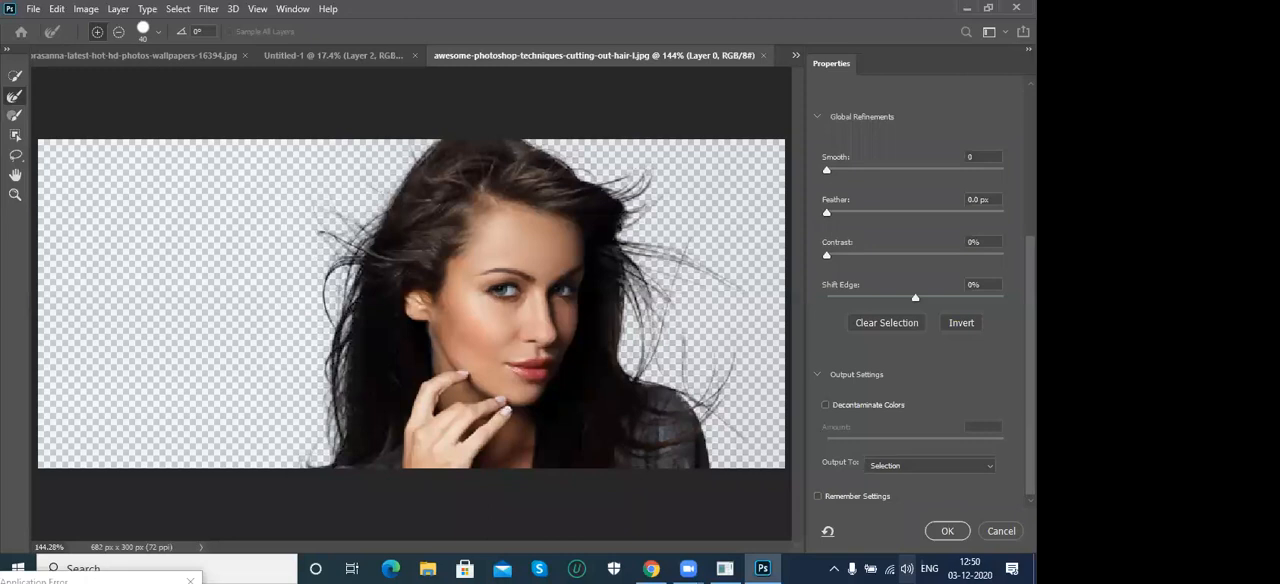
{"action": "scroll", "coordinate": [915, 465], "scroll_direction": "up", "scroll_amount": 5}
{"action": "scroll", "coordinate": [915, 470], "scroll_direction": "down", "scroll_amount": 5}
{"action": "left_click", "coordinate": [947, 531]}
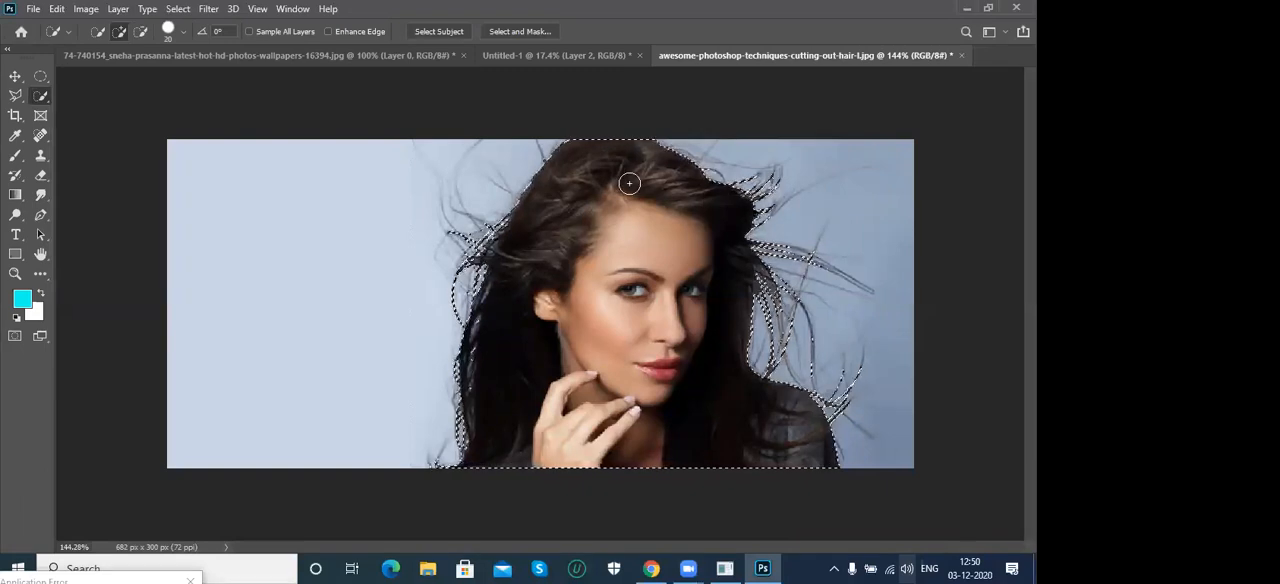
- Rotate the Untitled-1 canvas 90° clockwise to landscape orientation
{"action": "left_click", "coordinate": [537, 57]}
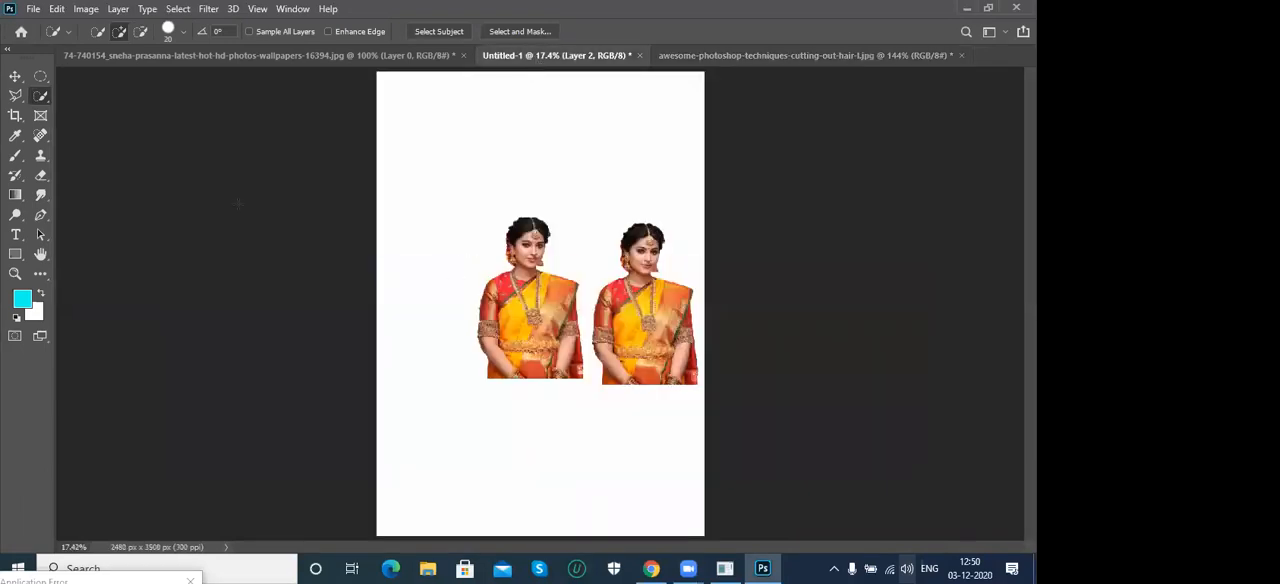
{"action": "left_click", "coordinate": [86, 9]}
{"action": "mouse_move", "coordinate": [180, 152]}
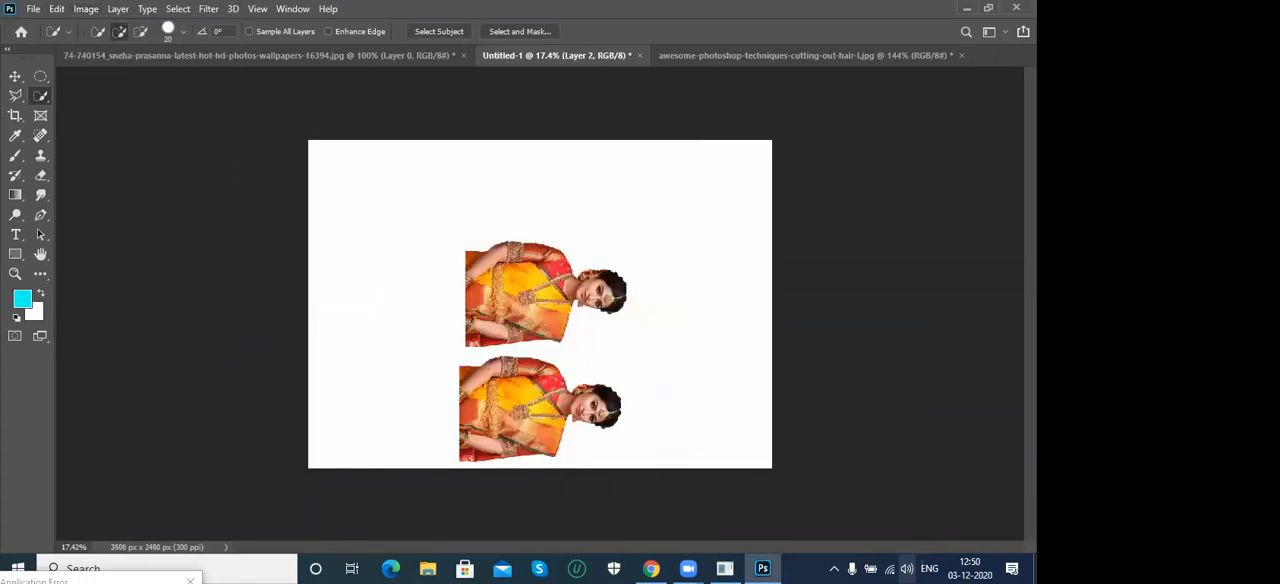
- Delete both saree cutouts from Untitled-1 and fill the background with the cyan foreground color
{"action": "key", "text": "v"}
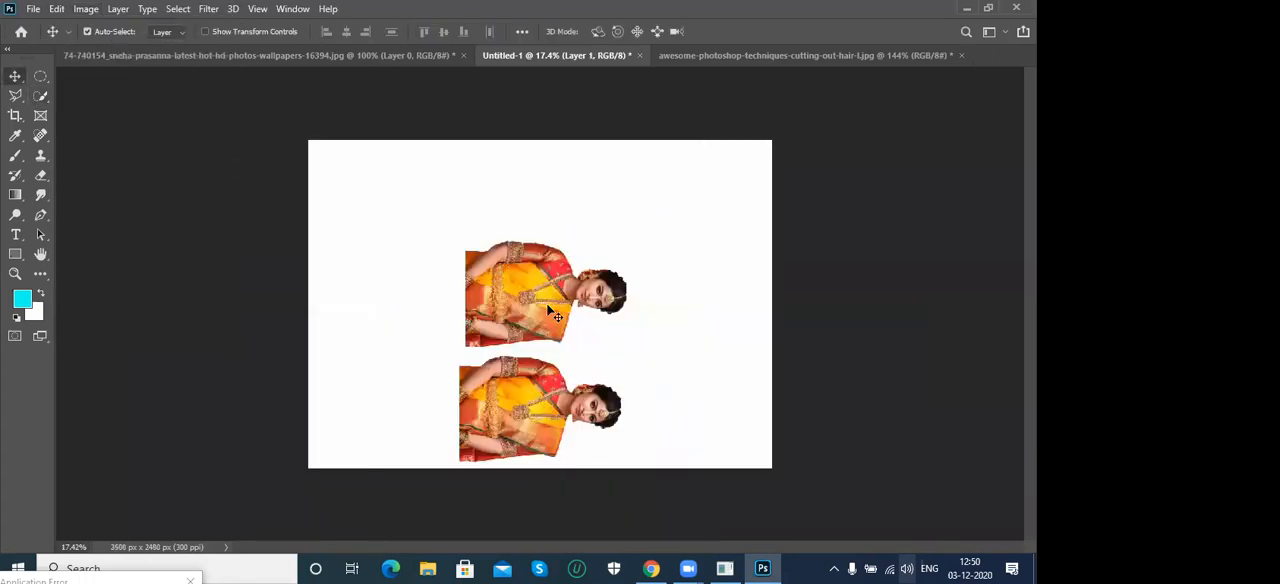
{"action": "key", "text": "Delete"}
{"action": "key", "text": "Delete"}
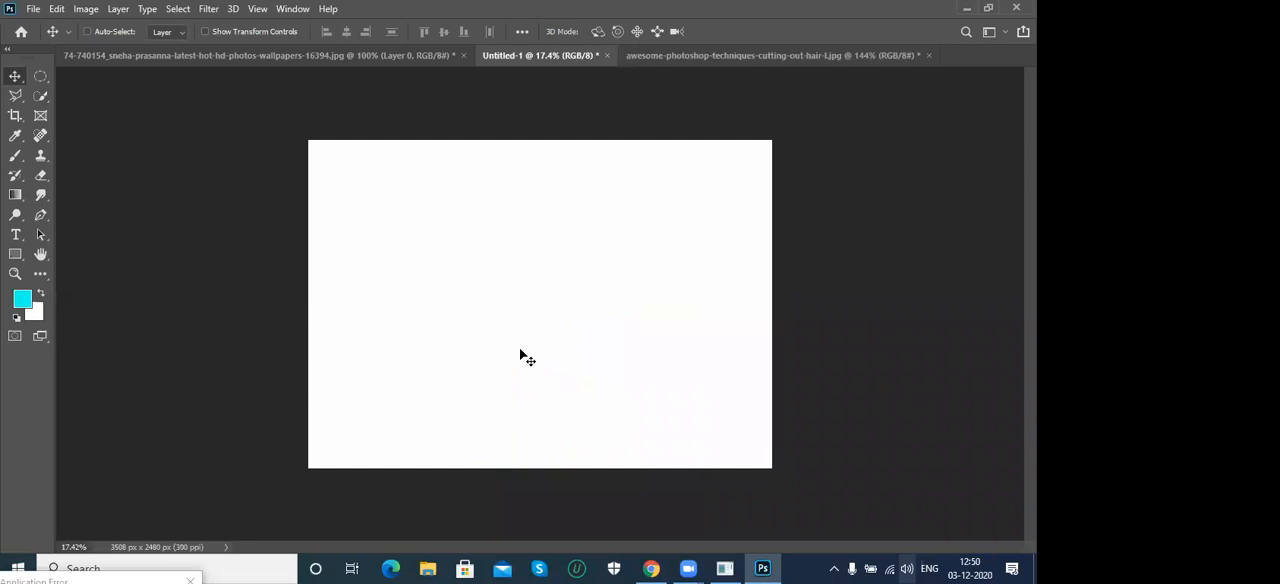
{"action": "key", "text": "ctrl+0"}
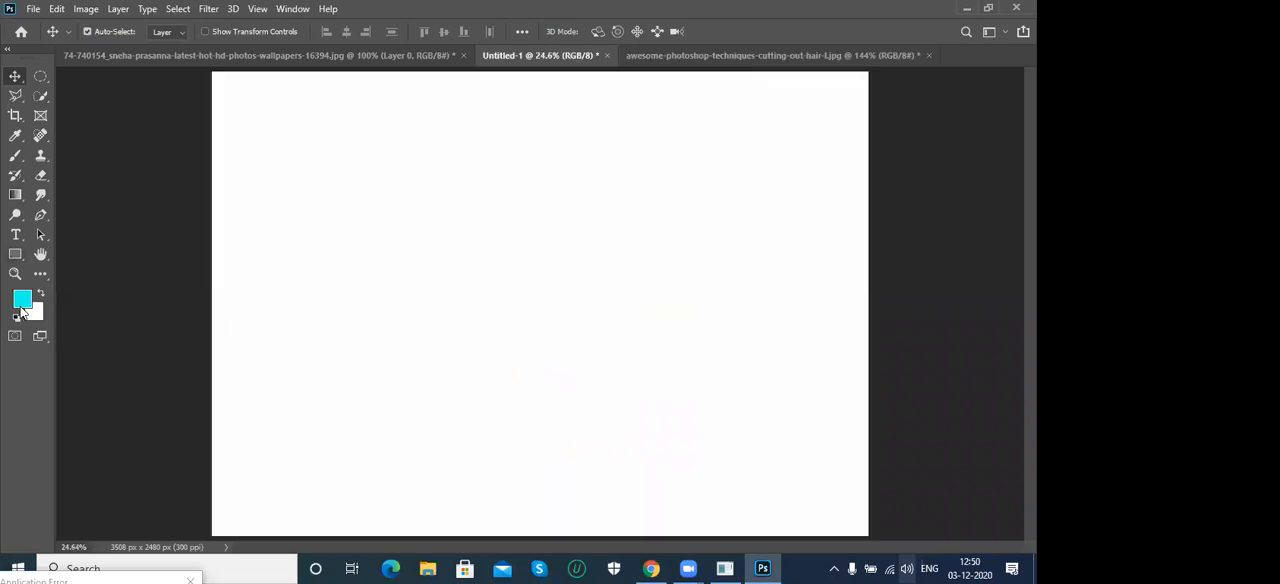
{"action": "key", "text": "alt+BackSpace"}
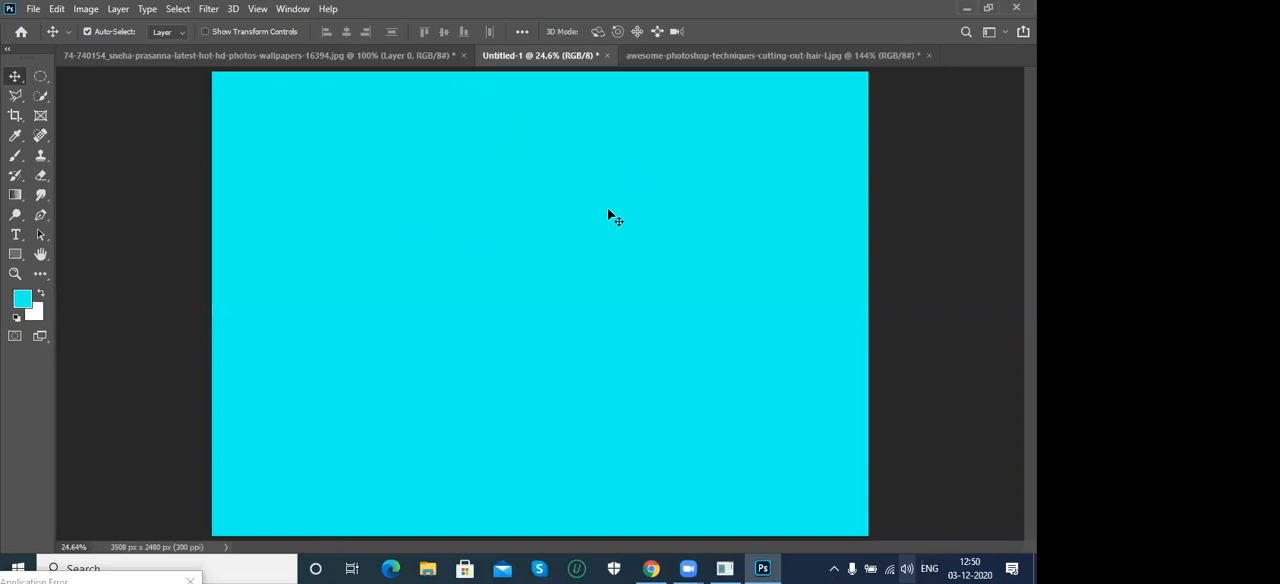
- Copy the selected woman from the hair portrait onto the cyan Untitled-1 canvas
{"action": "left_click", "coordinate": [727, 54]}
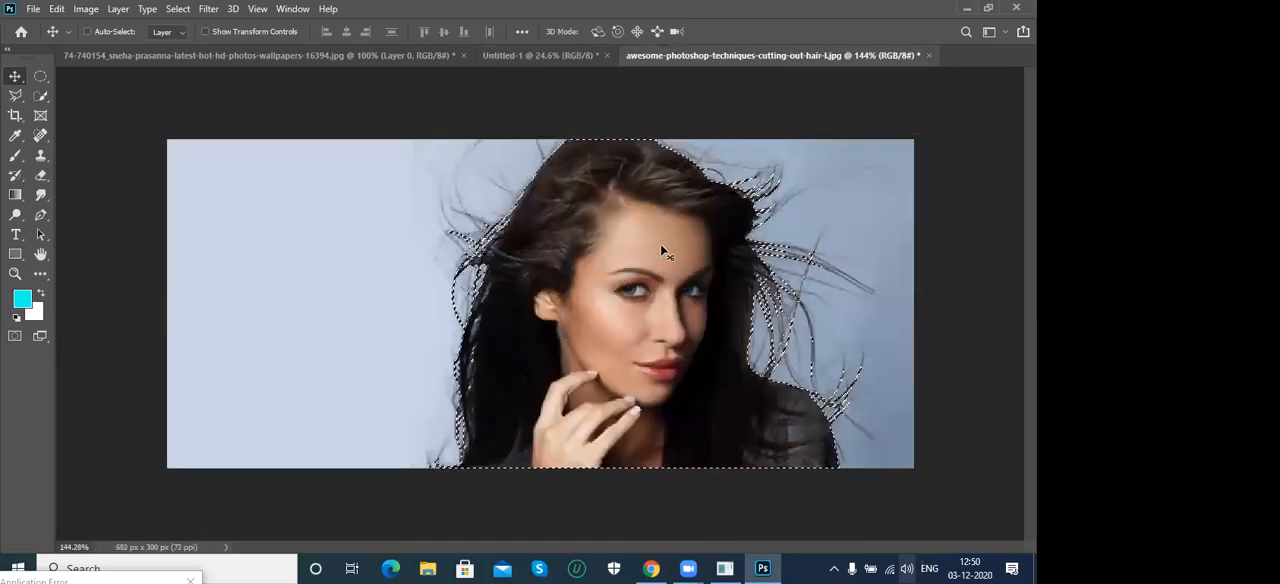
{"action": "left_click_drag", "start_coordinate": [520, 76], "coordinate": [508, 128]}
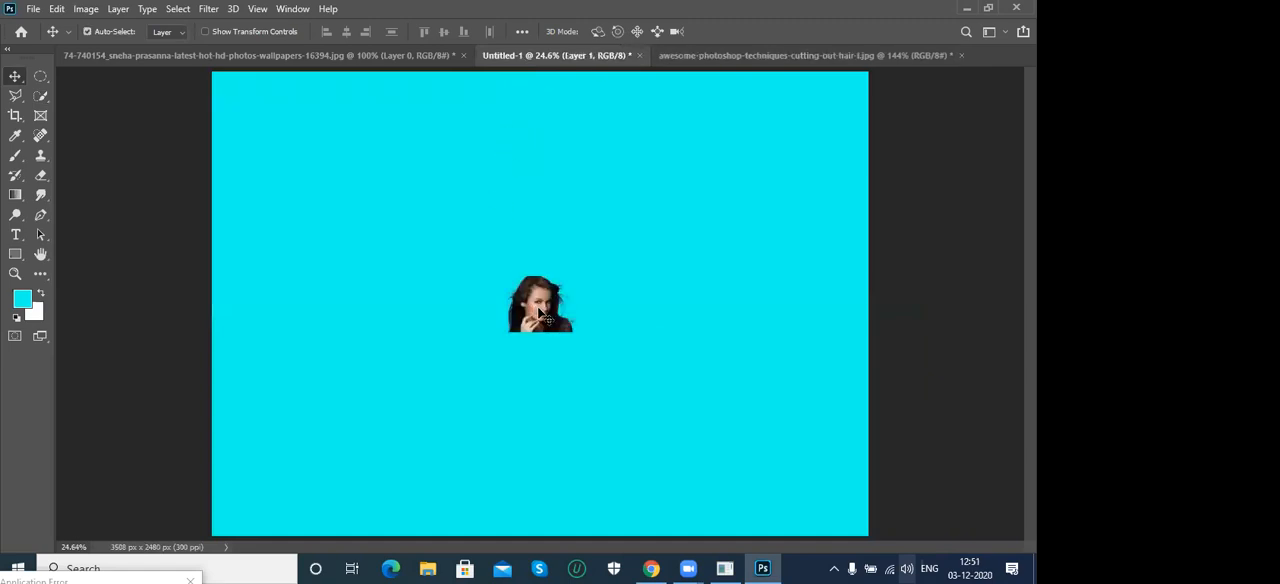
{"action": "key", "text": "ctrl+t"}
{"action": "left_click_drag", "start_coordinate": [582, 276], "coordinate": [803, 122]}
{"action": "left_click_drag", "start_coordinate": [505, 341], "coordinate": [338, 452]}
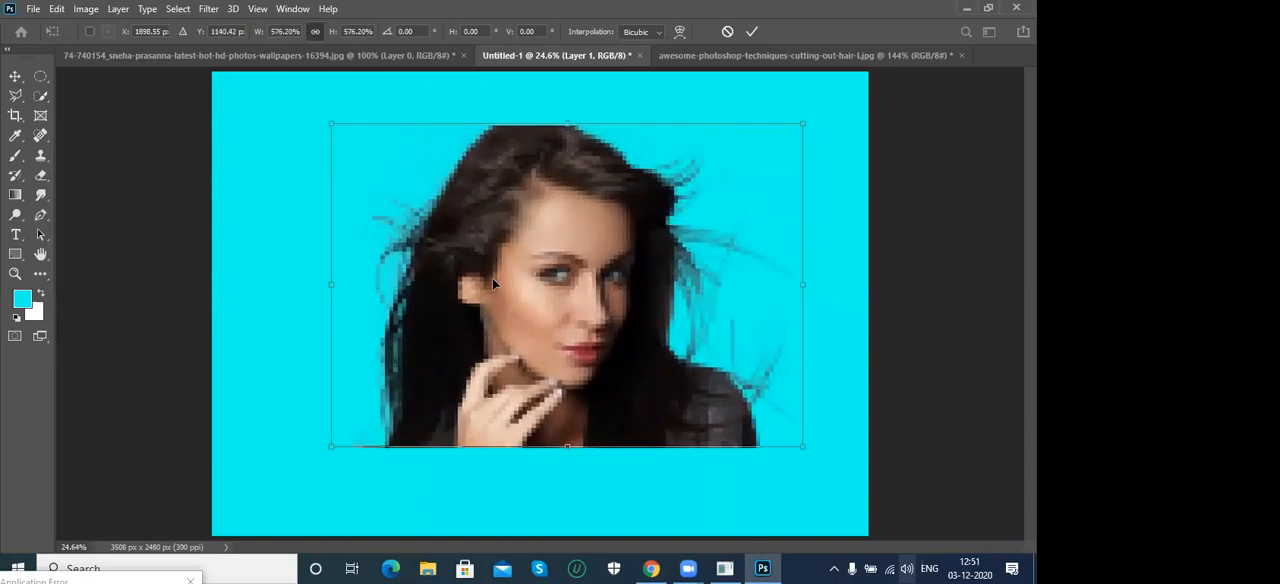
{"action": "key", "text": "Escape"}
- Scale the woman's cutout to about 800% from its center, and shift it slightly so it meets the canvas's lower edge
{"action": "key", "text": "ctrl+t"}
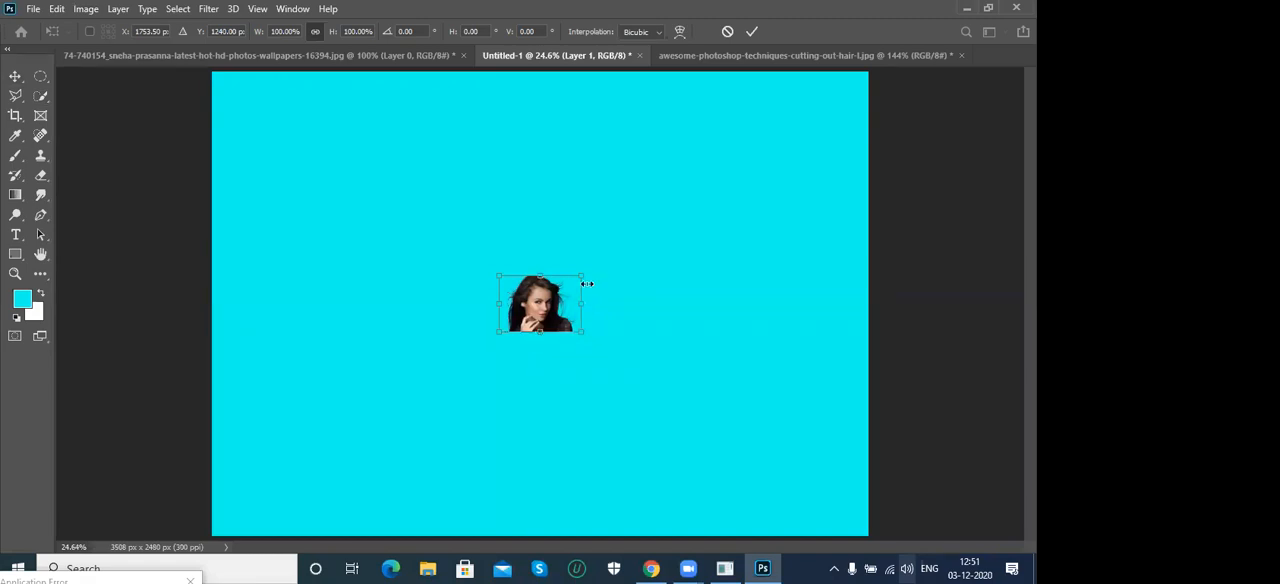
{"action": "left_click_drag", "start_coordinate": [582, 275], "coordinate": [858, 64]}
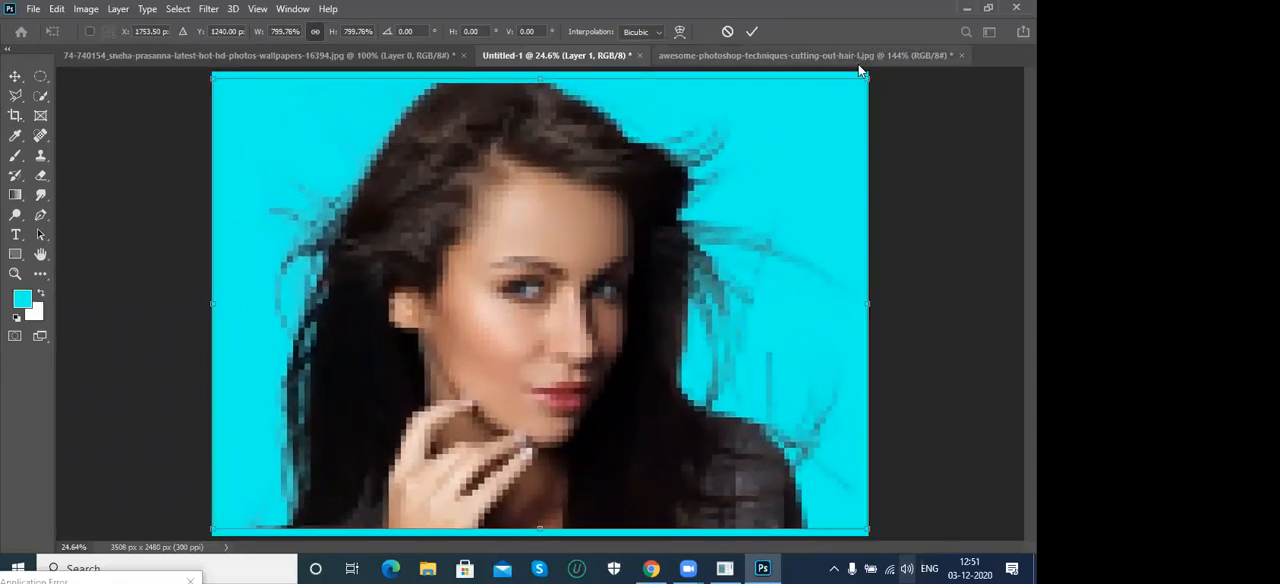
{"action": "key", "text": "Return"}
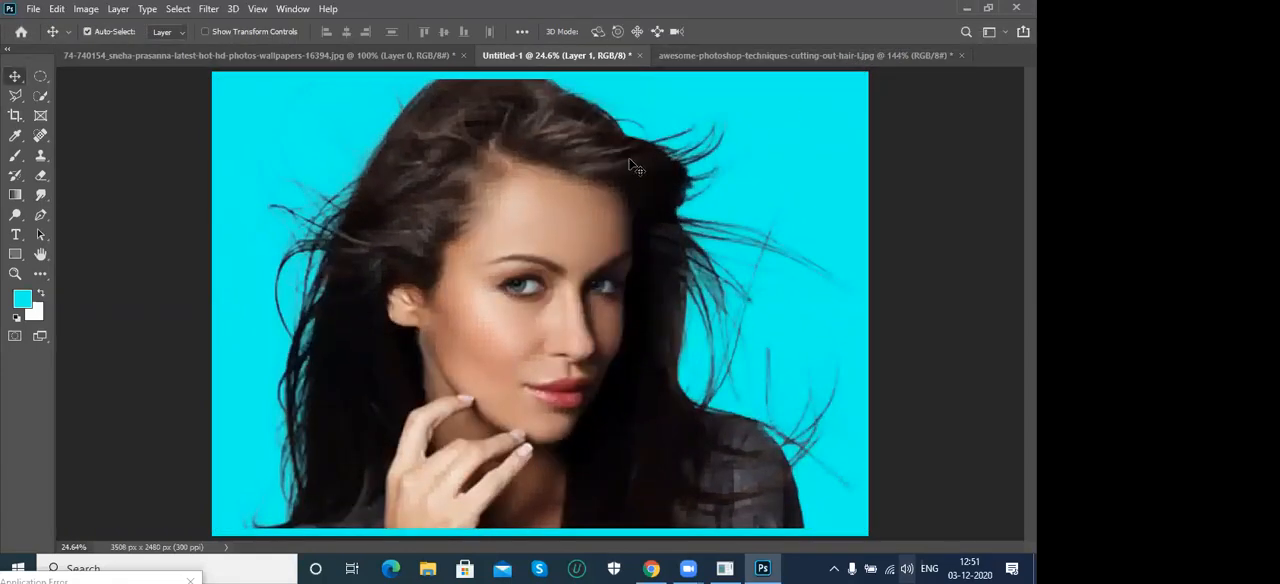
{"action": "left_click_drag", "start_coordinate": [589, 270], "coordinate": [601, 282]}
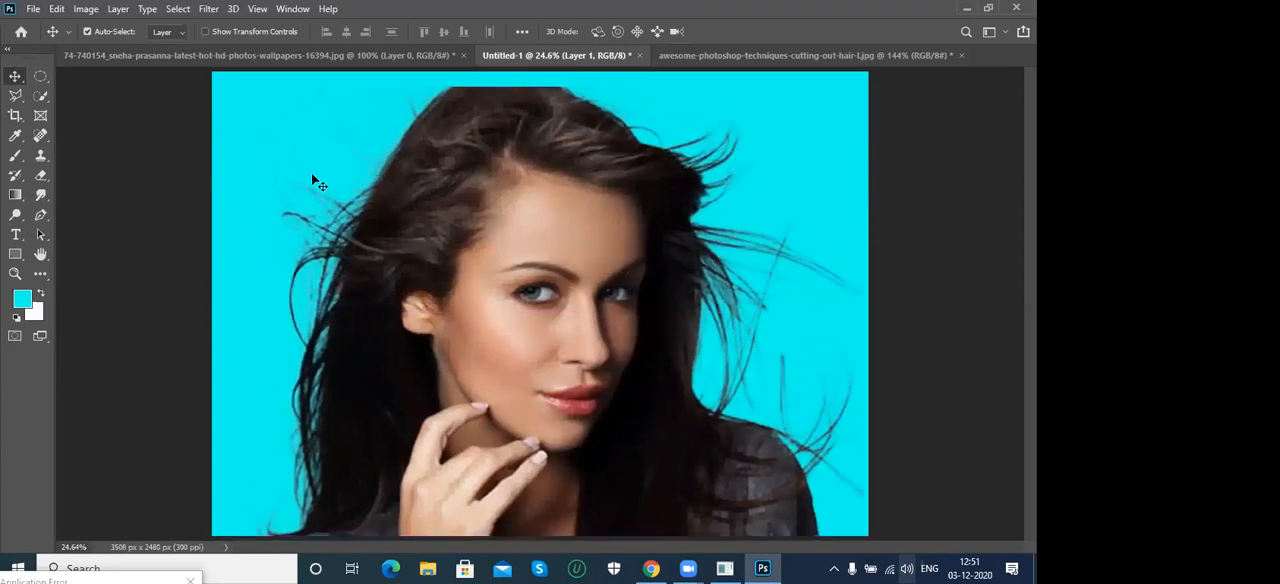
{"action": "left_click_drag", "start_coordinate": [500, 263], "coordinate": [512, 266]}
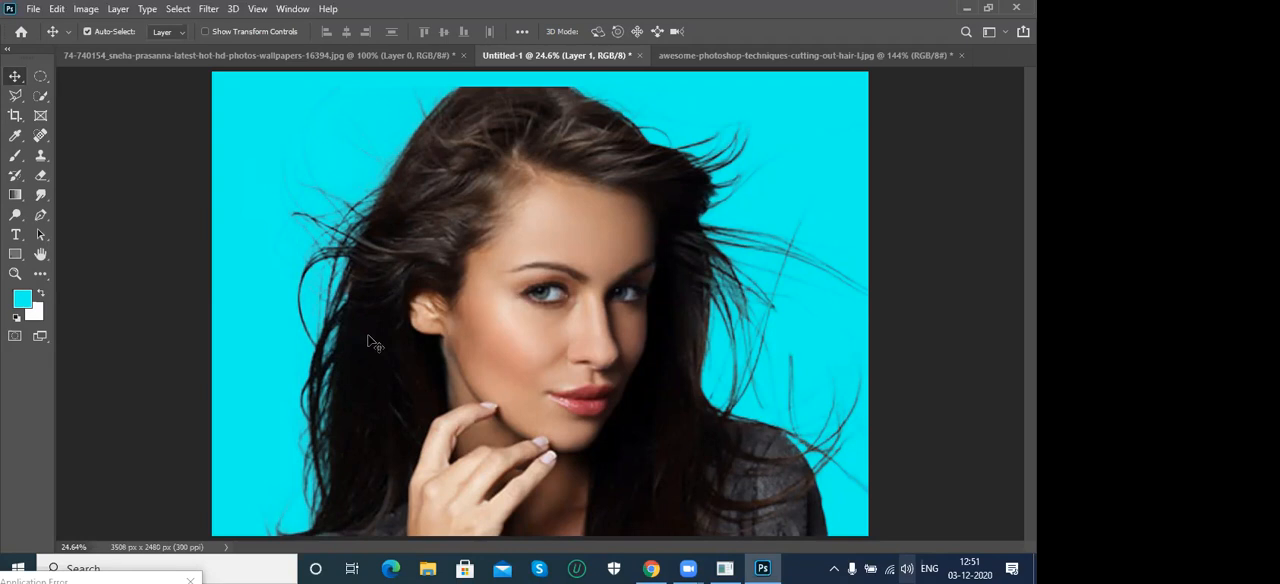
{"action": "mouse_move", "coordinate": [452, 258]}
{"action": "left_mouse_down"}
{"action": "mouse_move", "coordinate": [489, 232]}
{"action": "mouse_move", "coordinate": [462, 262]}
{"action": "left_mouse_up"}
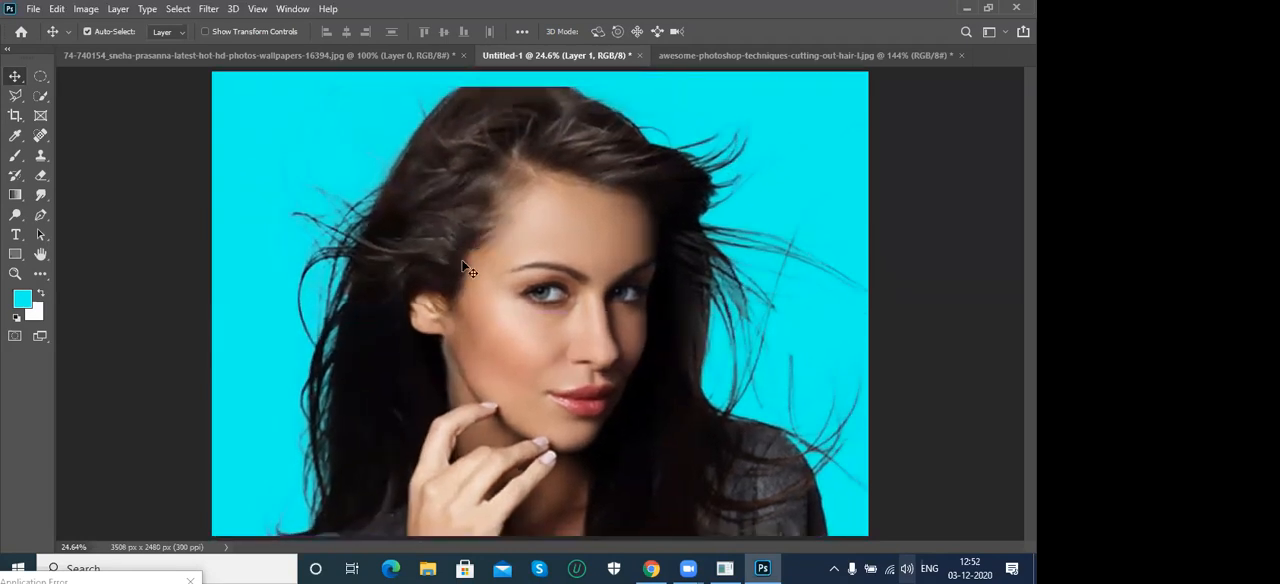